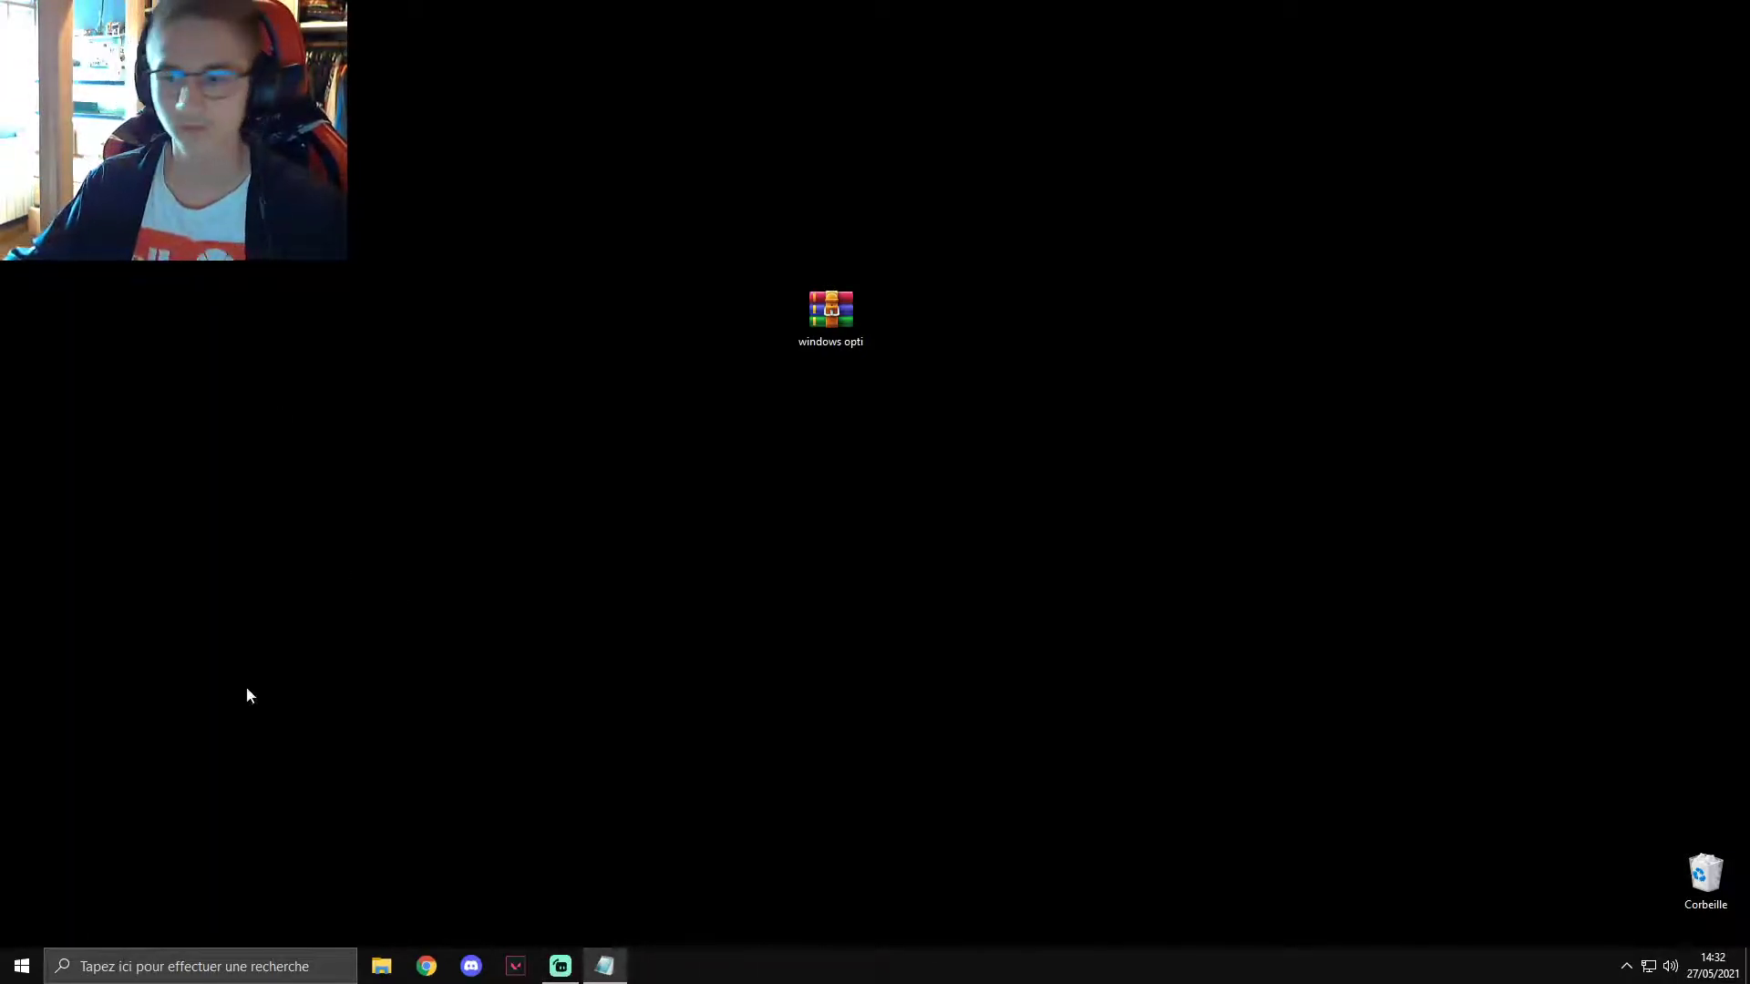
Open the Windows Settings application.
{"action": "left_click", "coordinate": [20, 964]}
{"action": "left_click", "coordinate": [625, 495]}
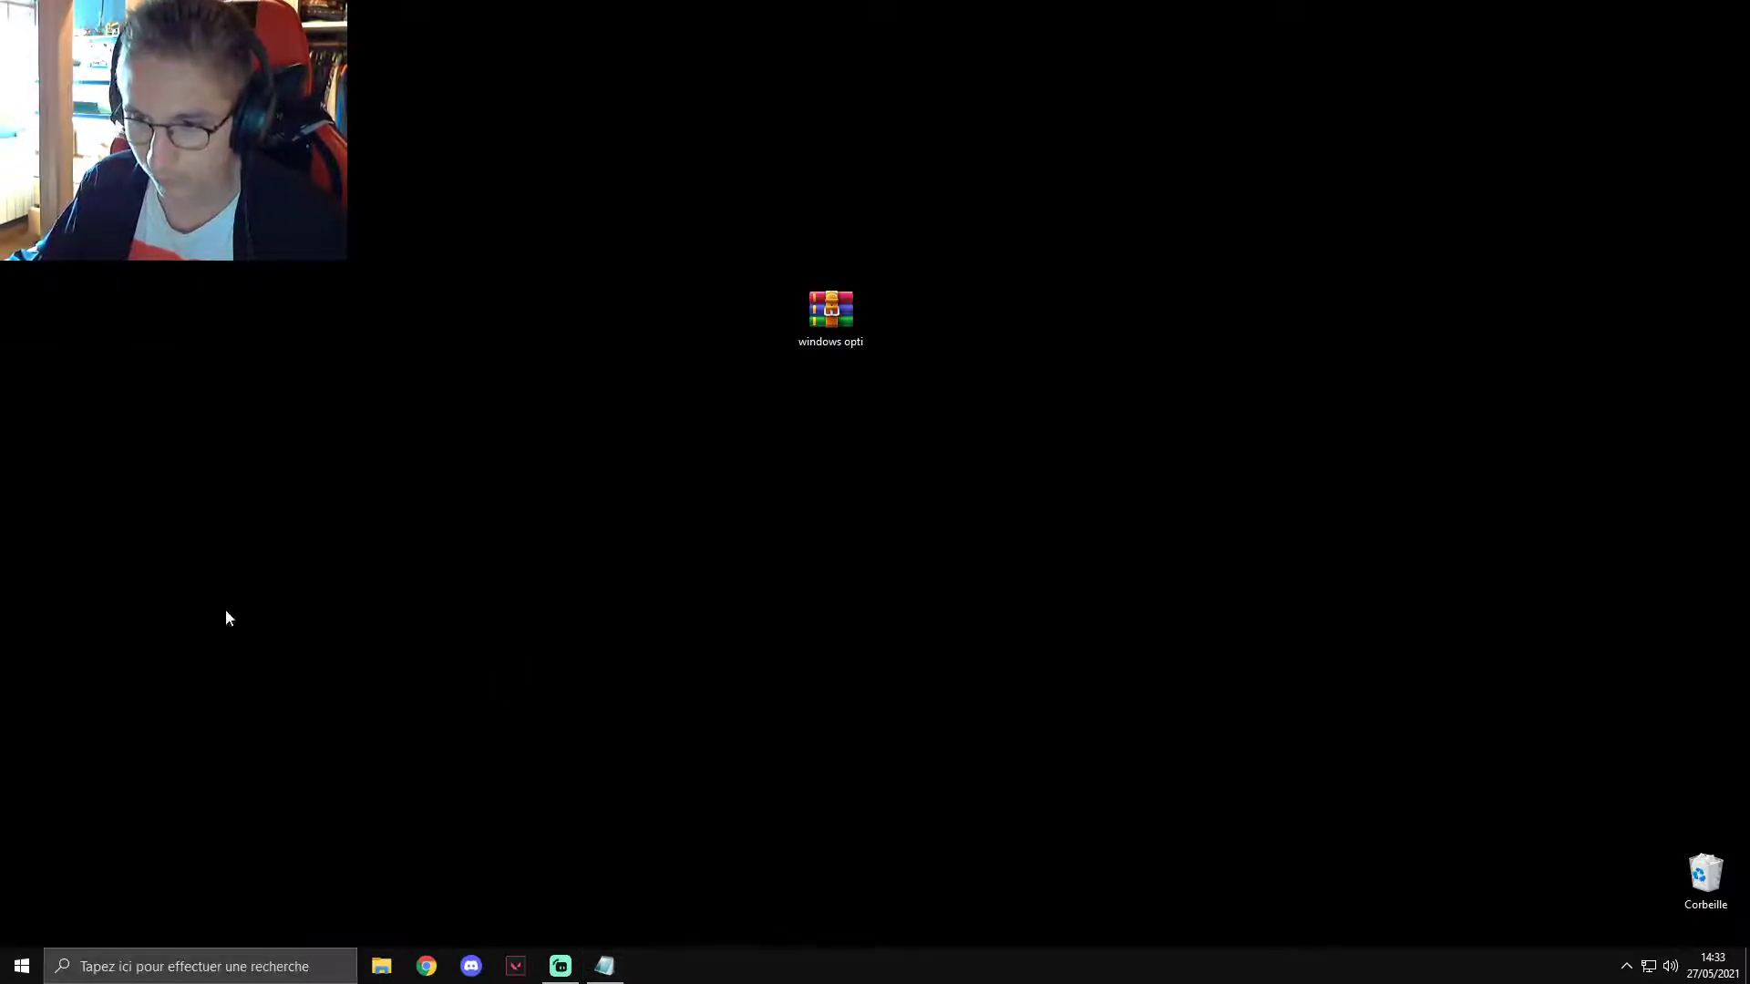
{"action": "left_click", "coordinate": [30, 963]}
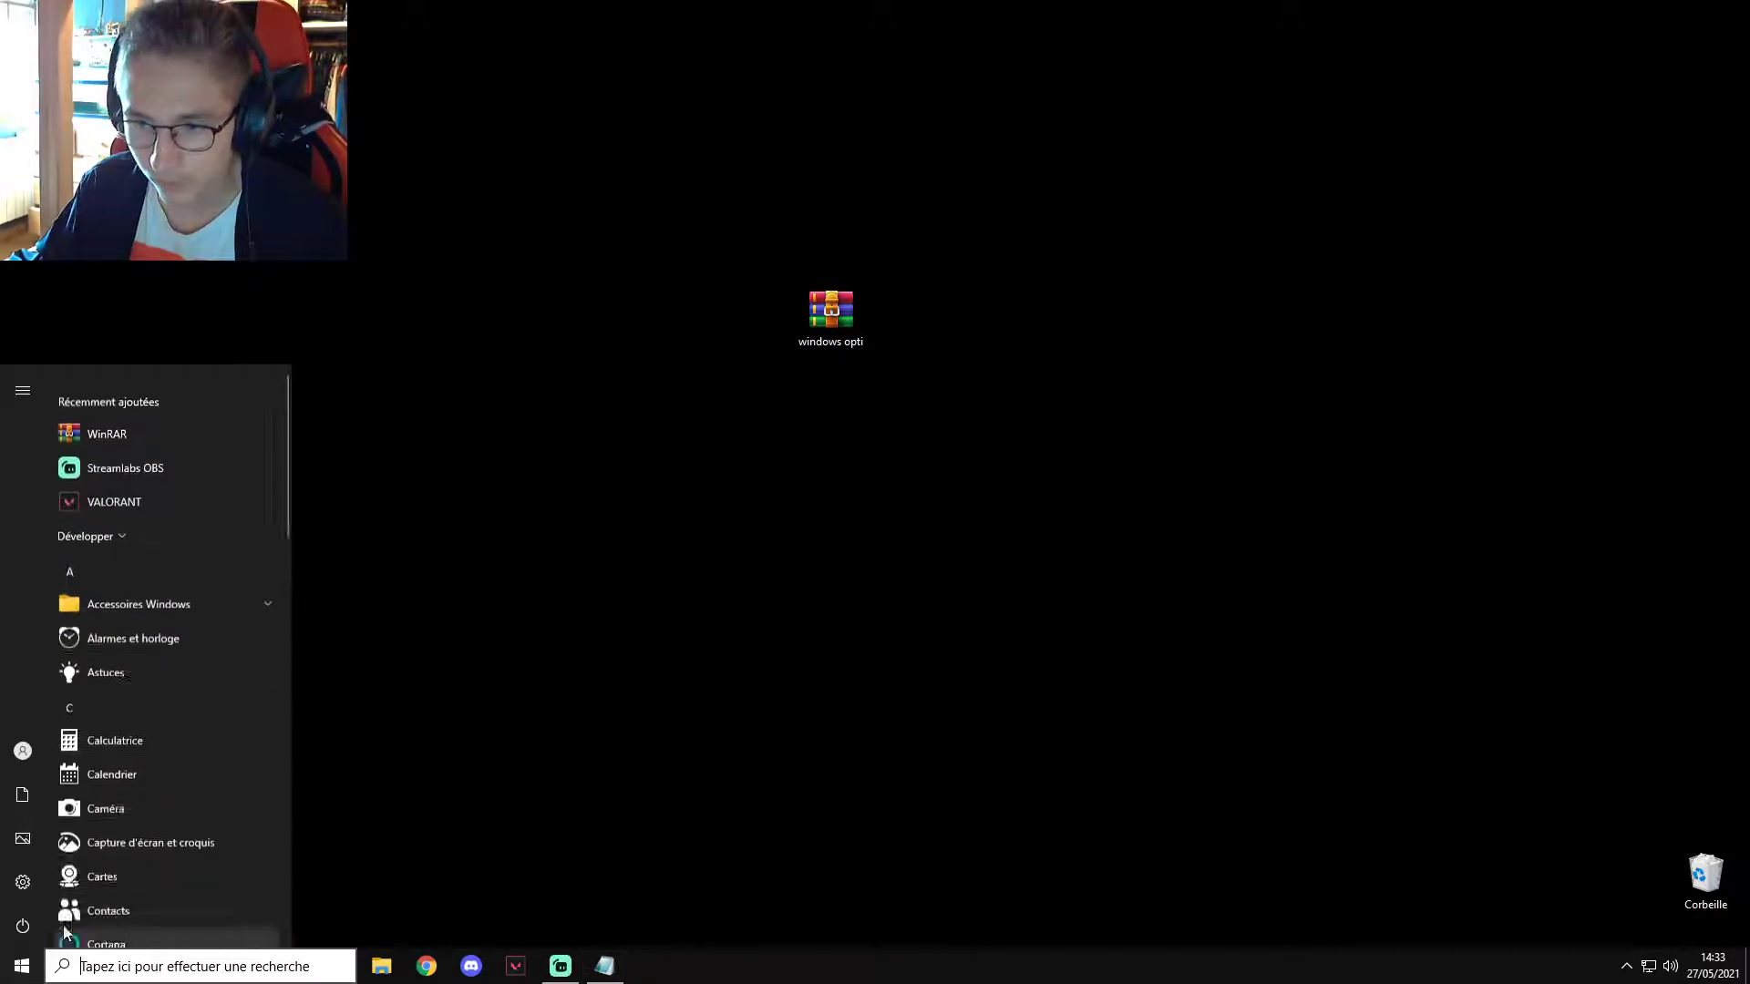
{"action": "left_click", "coordinate": [24, 884]}
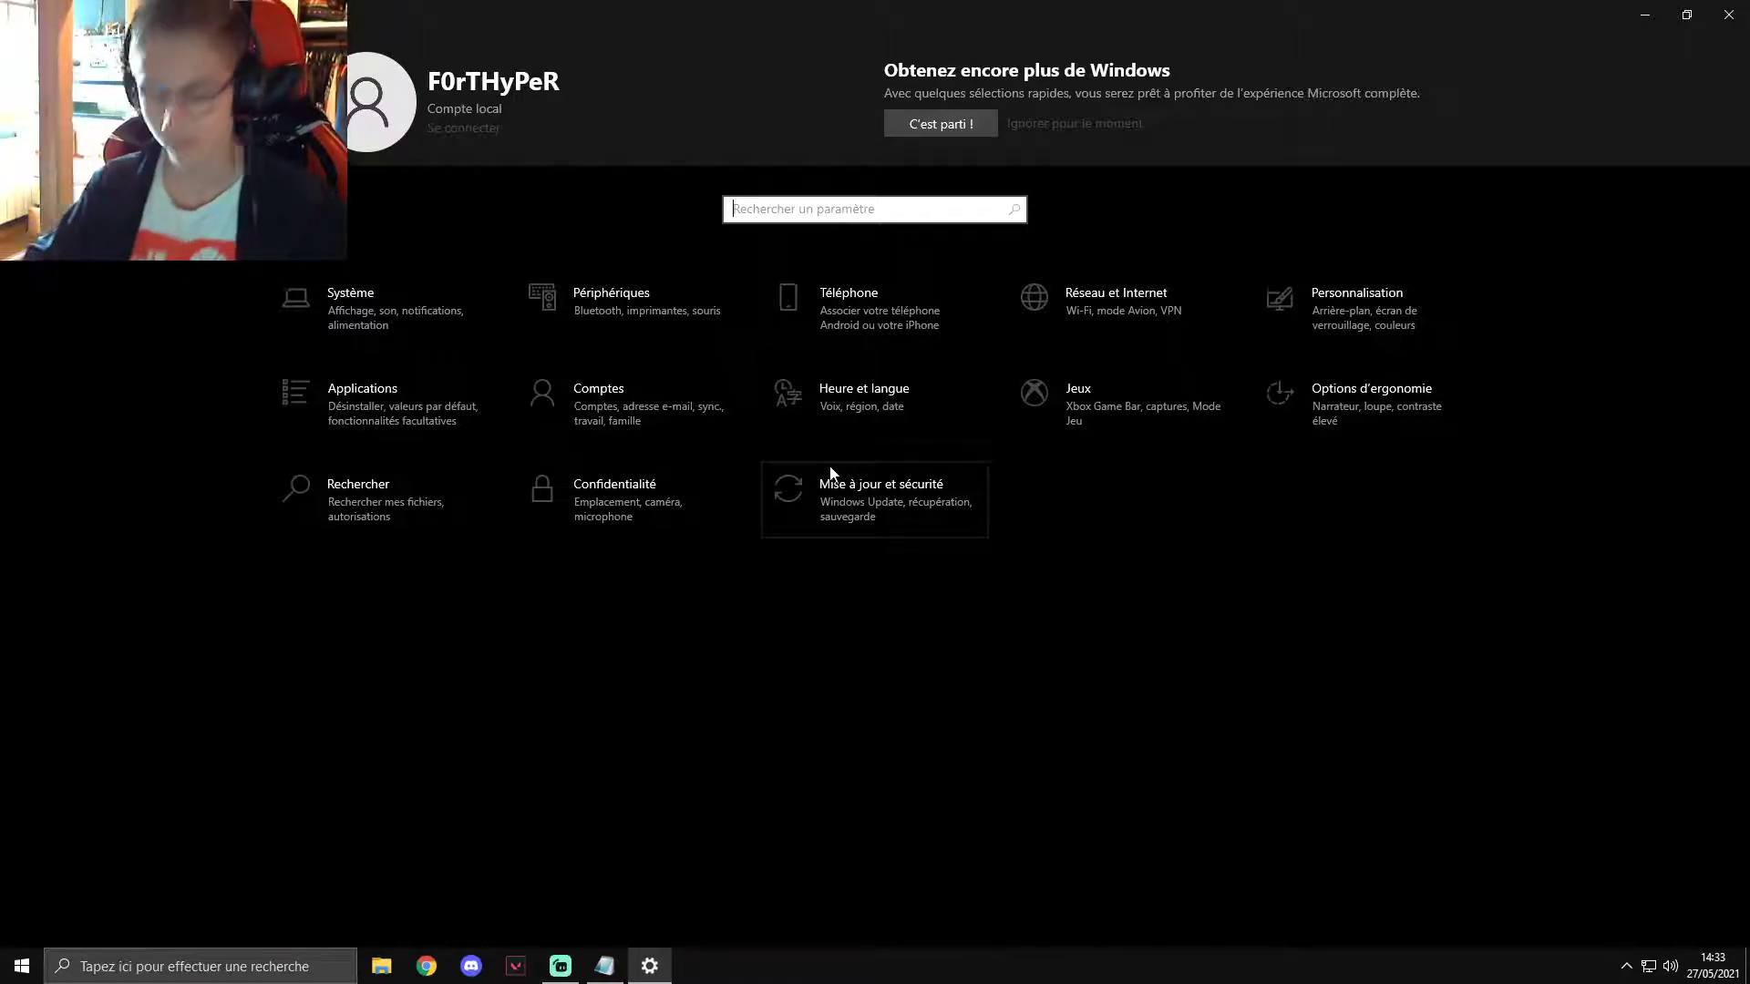
Look through the display settings and check the hardware-accelerated GPU scheduling option in Paramètres graphiques.
{"action": "left_click", "coordinate": [338, 304]}
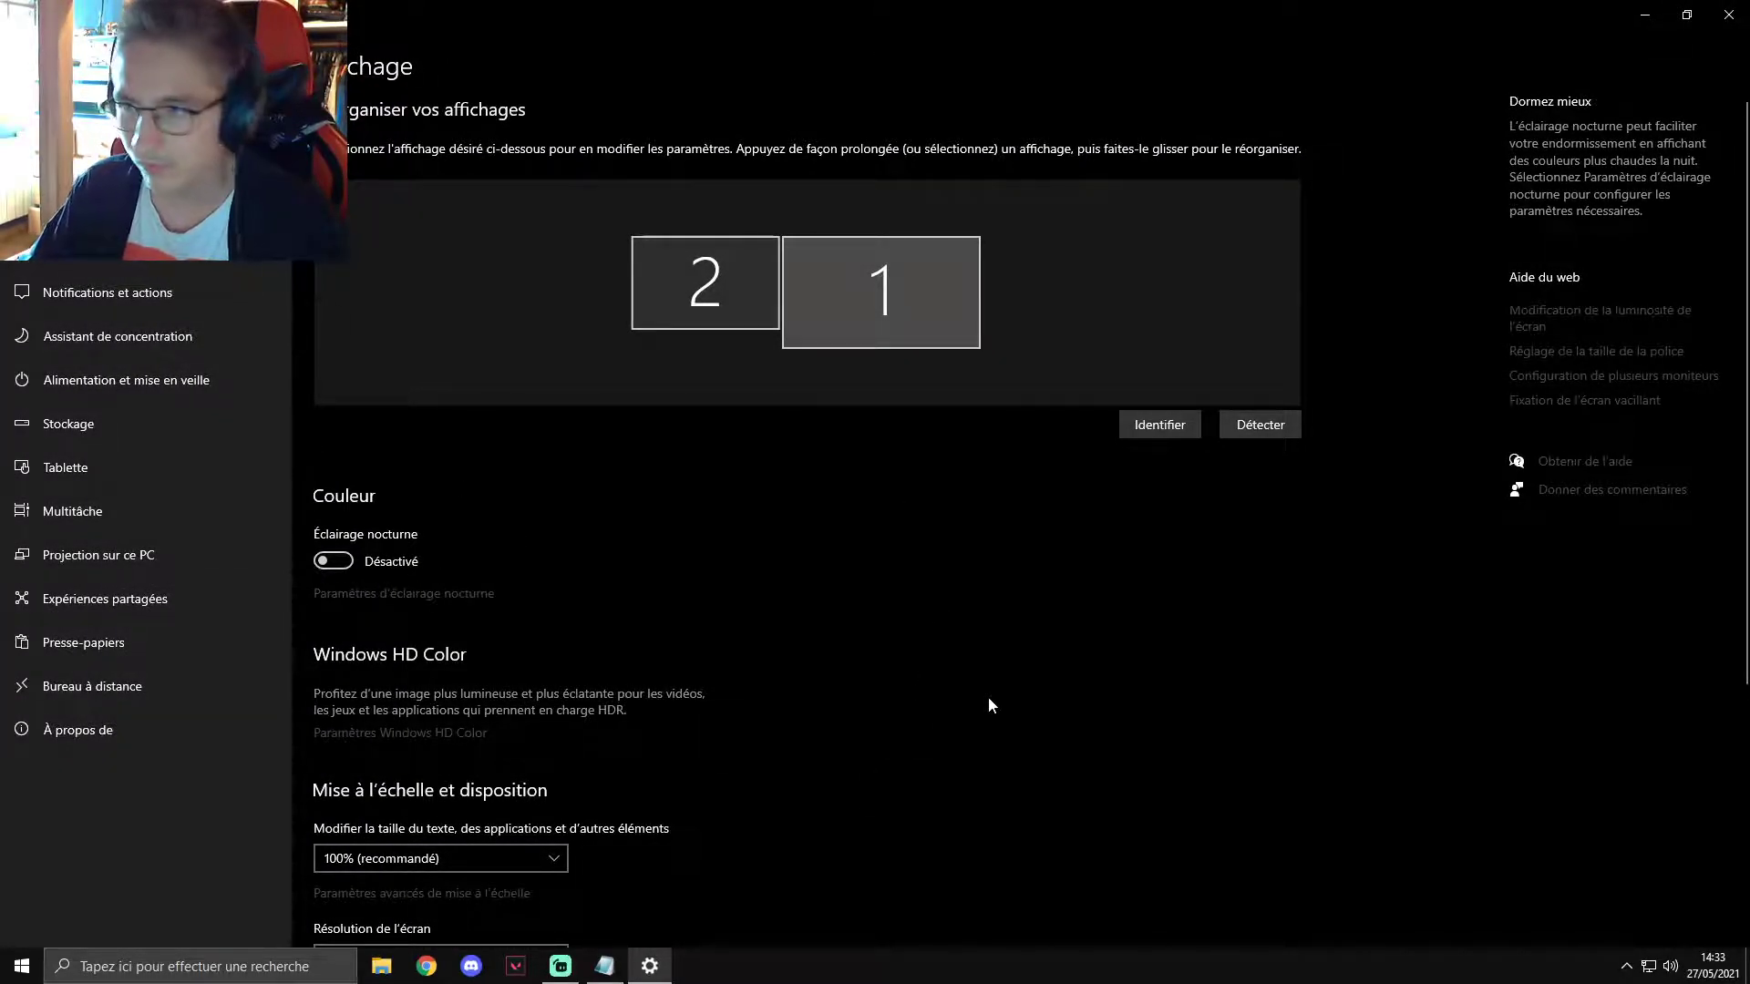
{"action": "scroll", "coordinate": [988, 698], "scroll_direction": "down", "scroll_amount": 4}
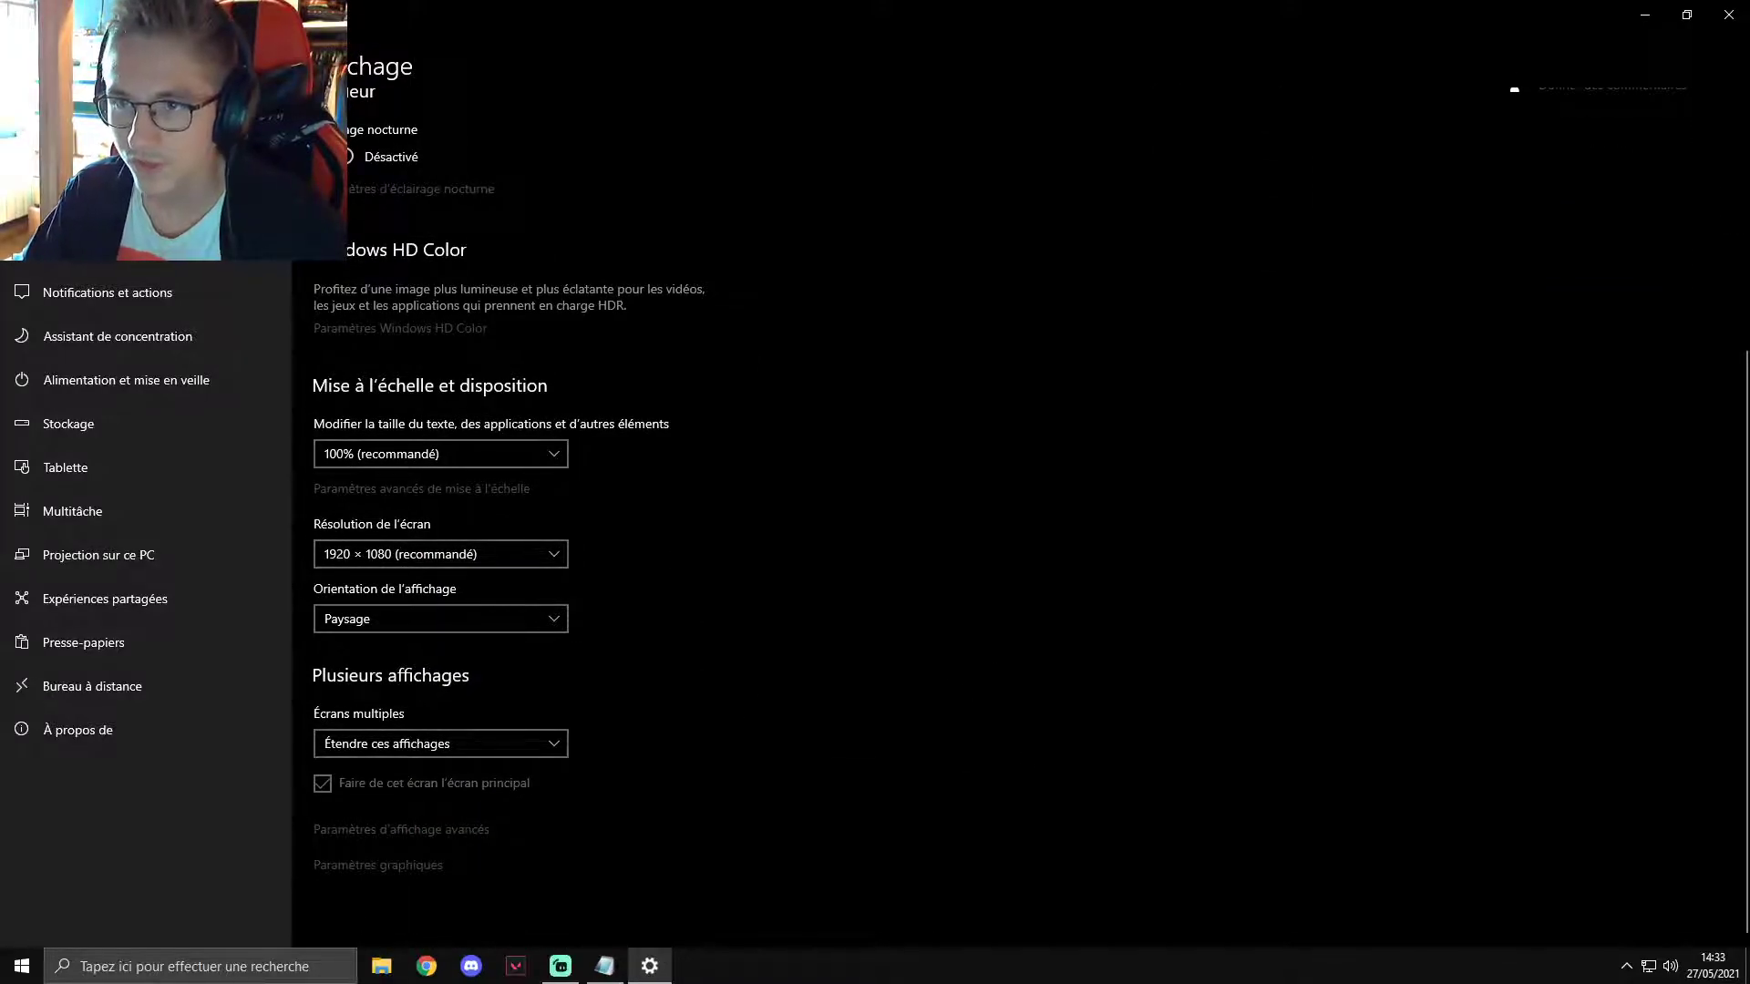
{"action": "scroll", "coordinate": [758, 359], "scroll_direction": "up", "scroll_amount": 2}
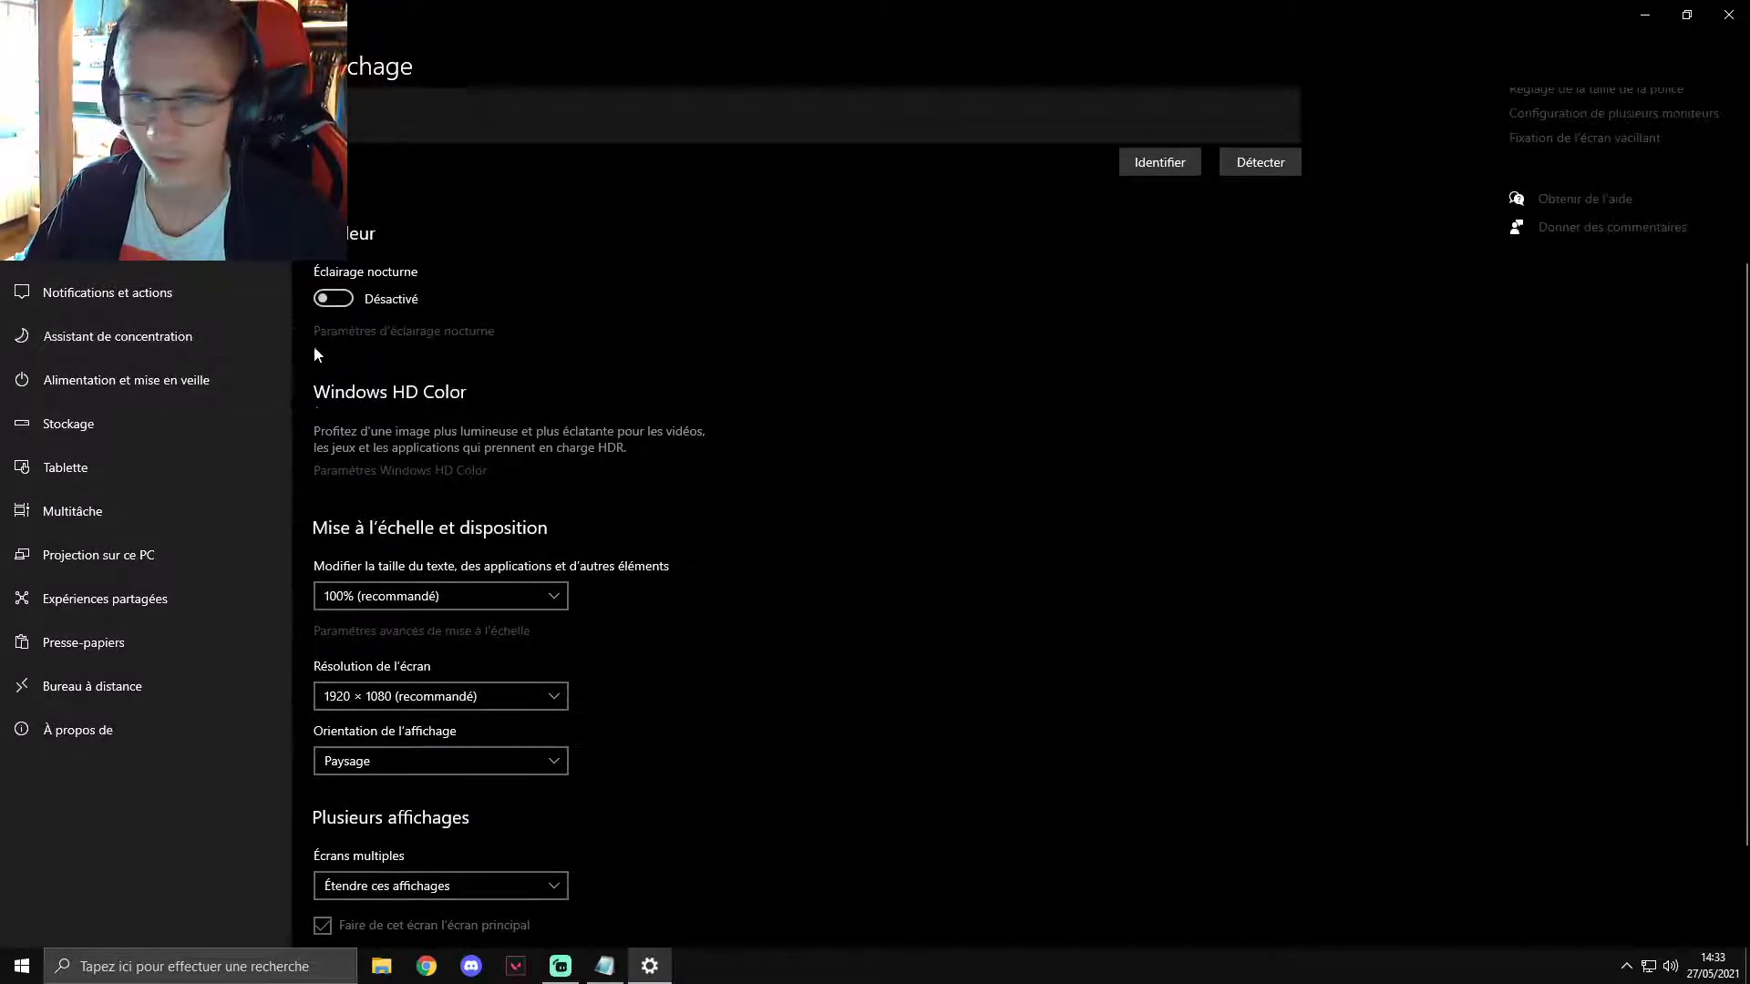
{"action": "scroll", "coordinate": [679, 383], "scroll_direction": "up", "scroll_amount": 4}
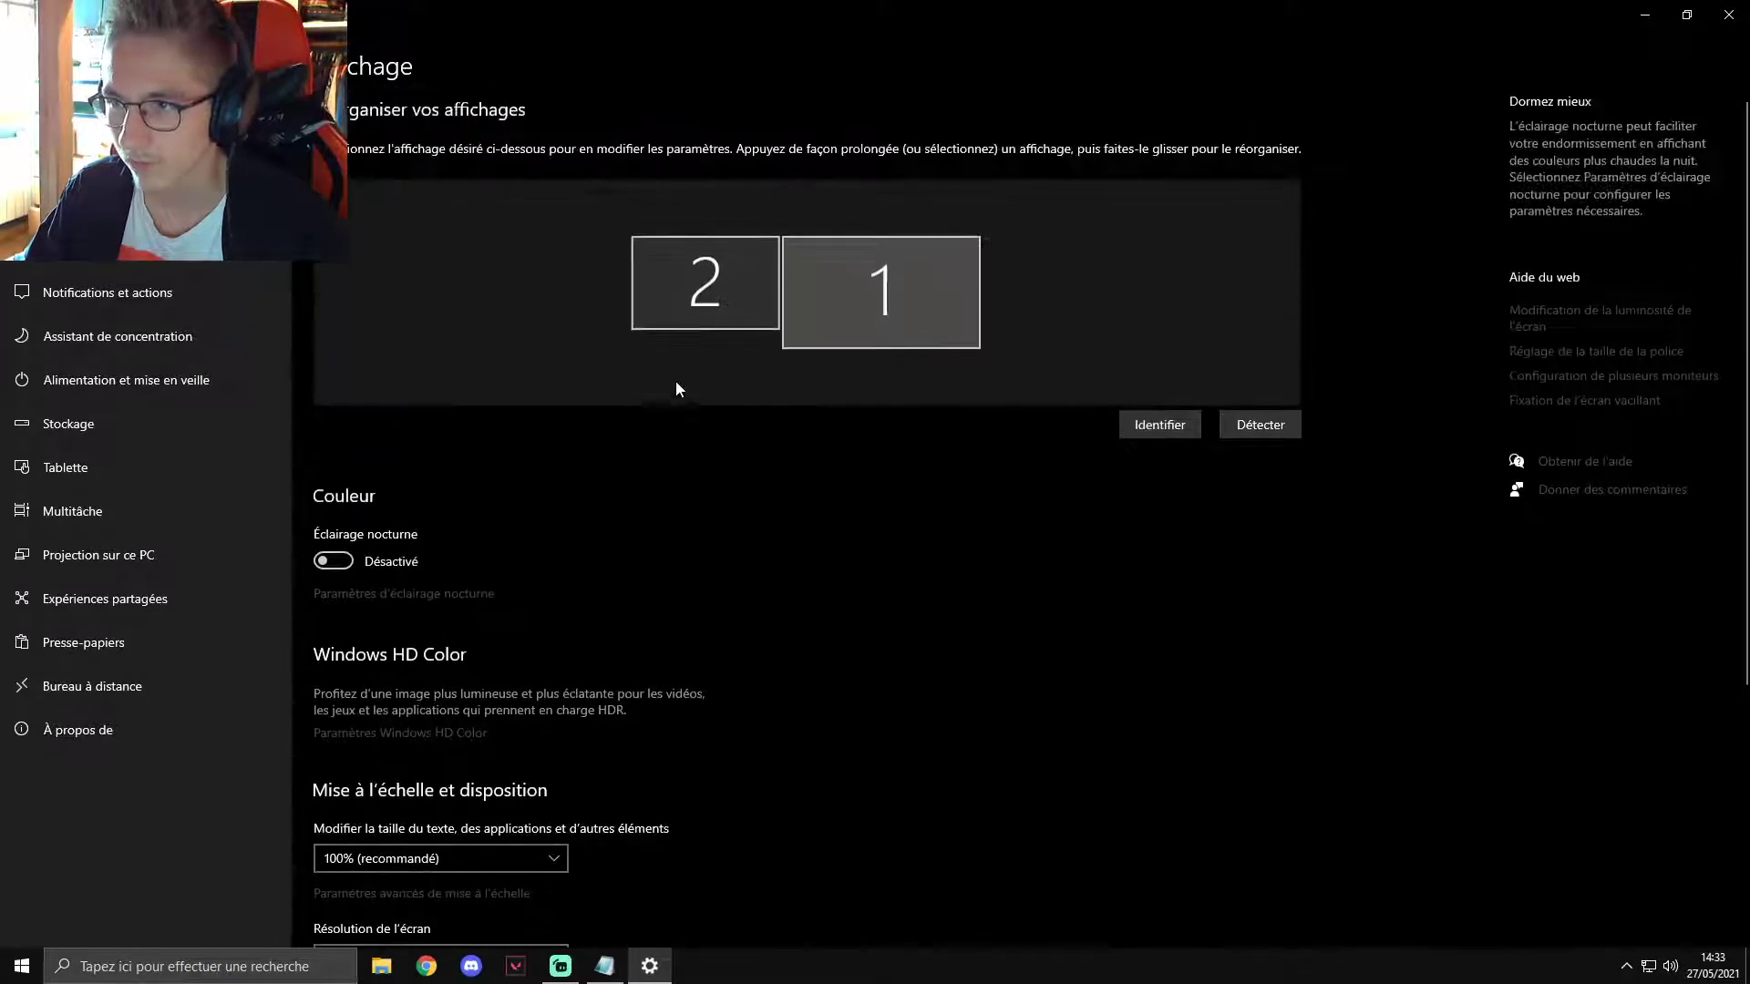
{"action": "scroll", "coordinate": [817, 558], "scroll_direction": "down", "scroll_amount": 5}
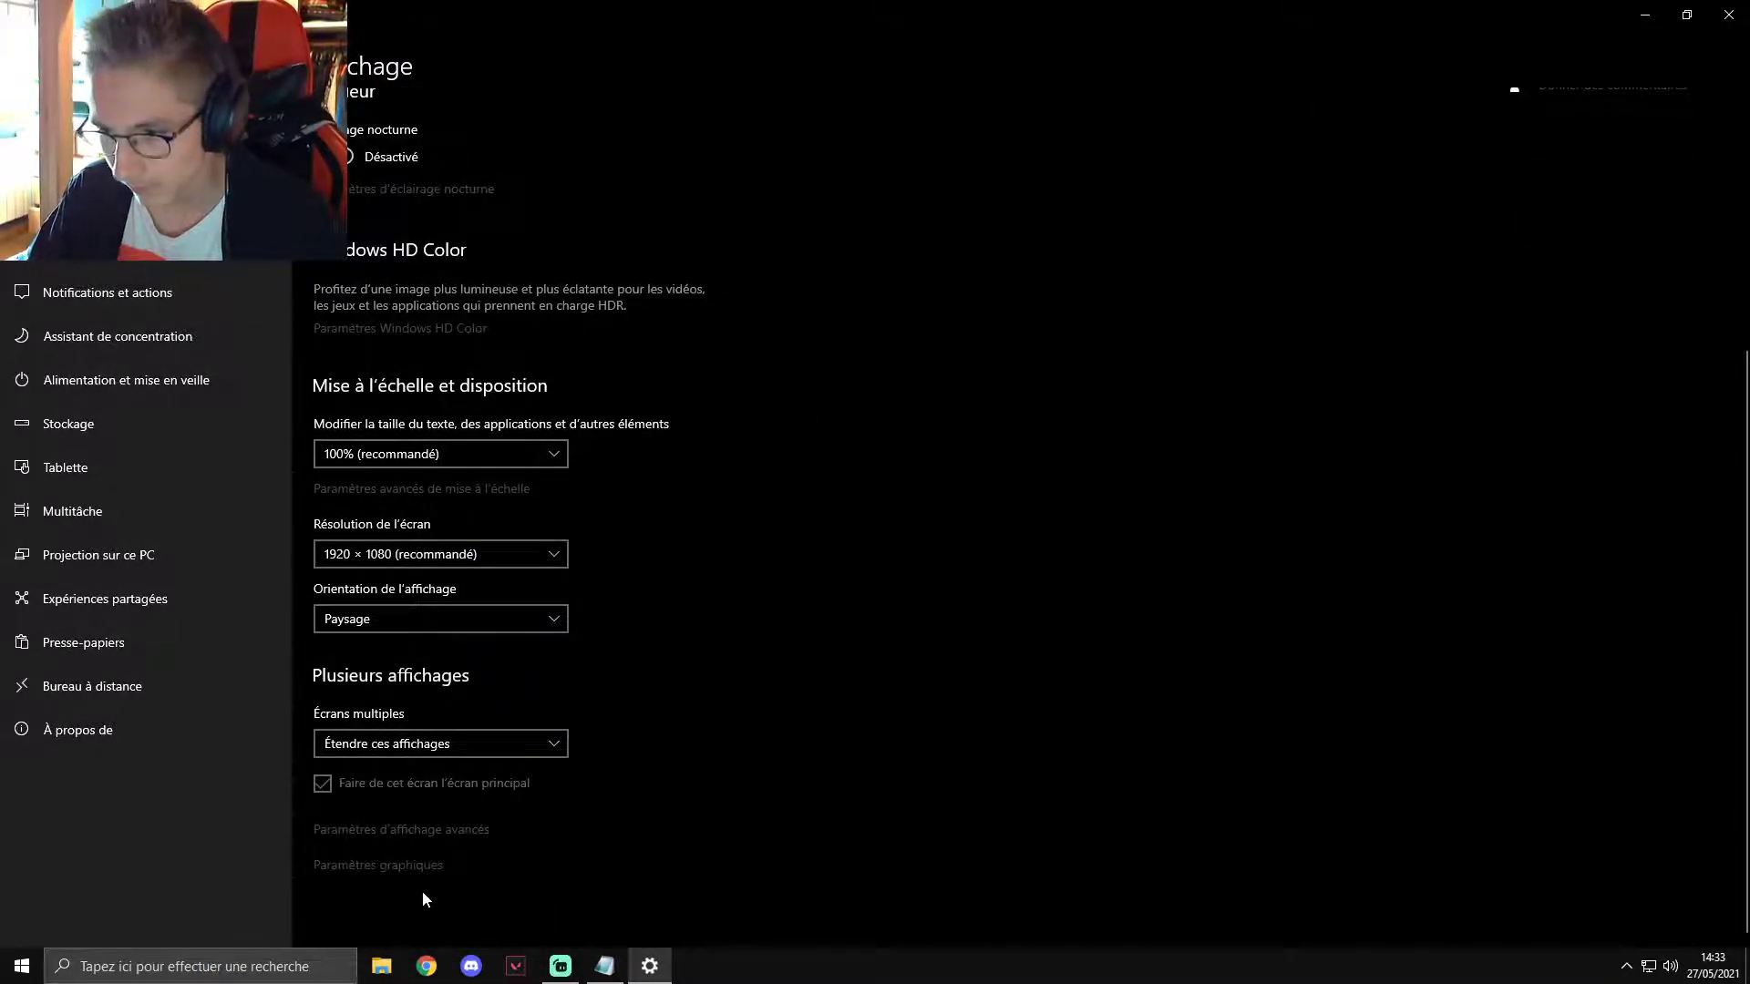
{"action": "left_click", "coordinate": [381, 868]}
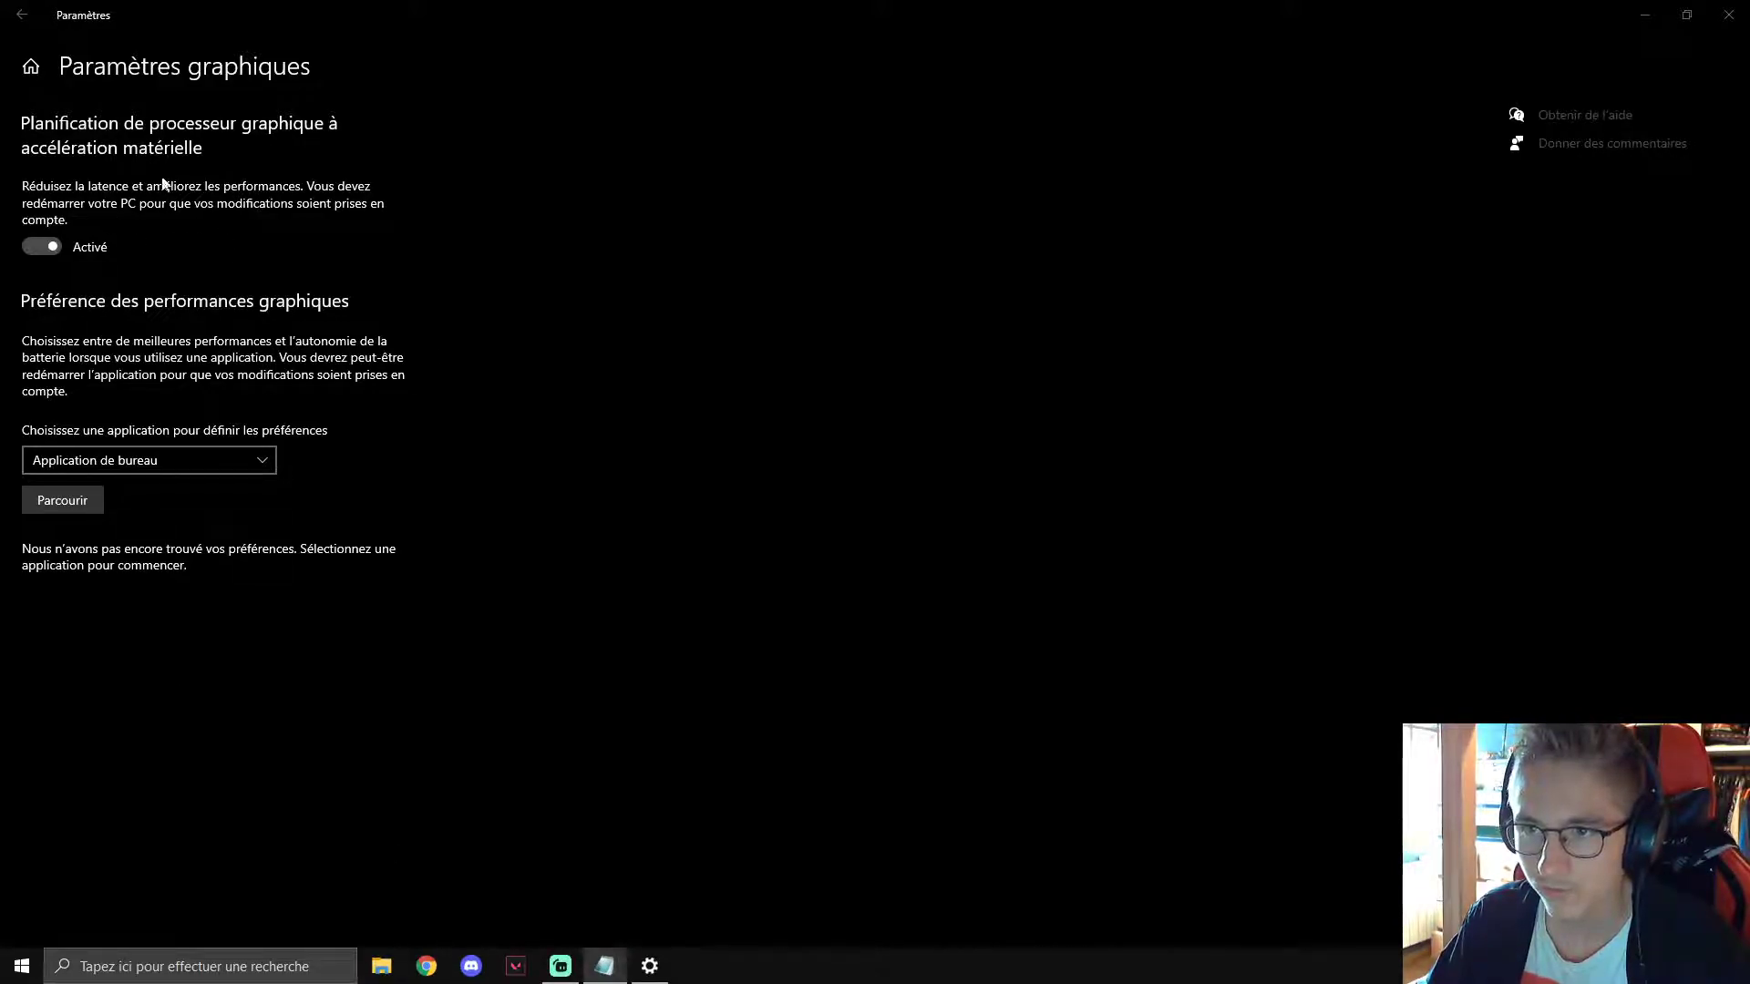
{"action": "left_click", "coordinate": [365, 139]}
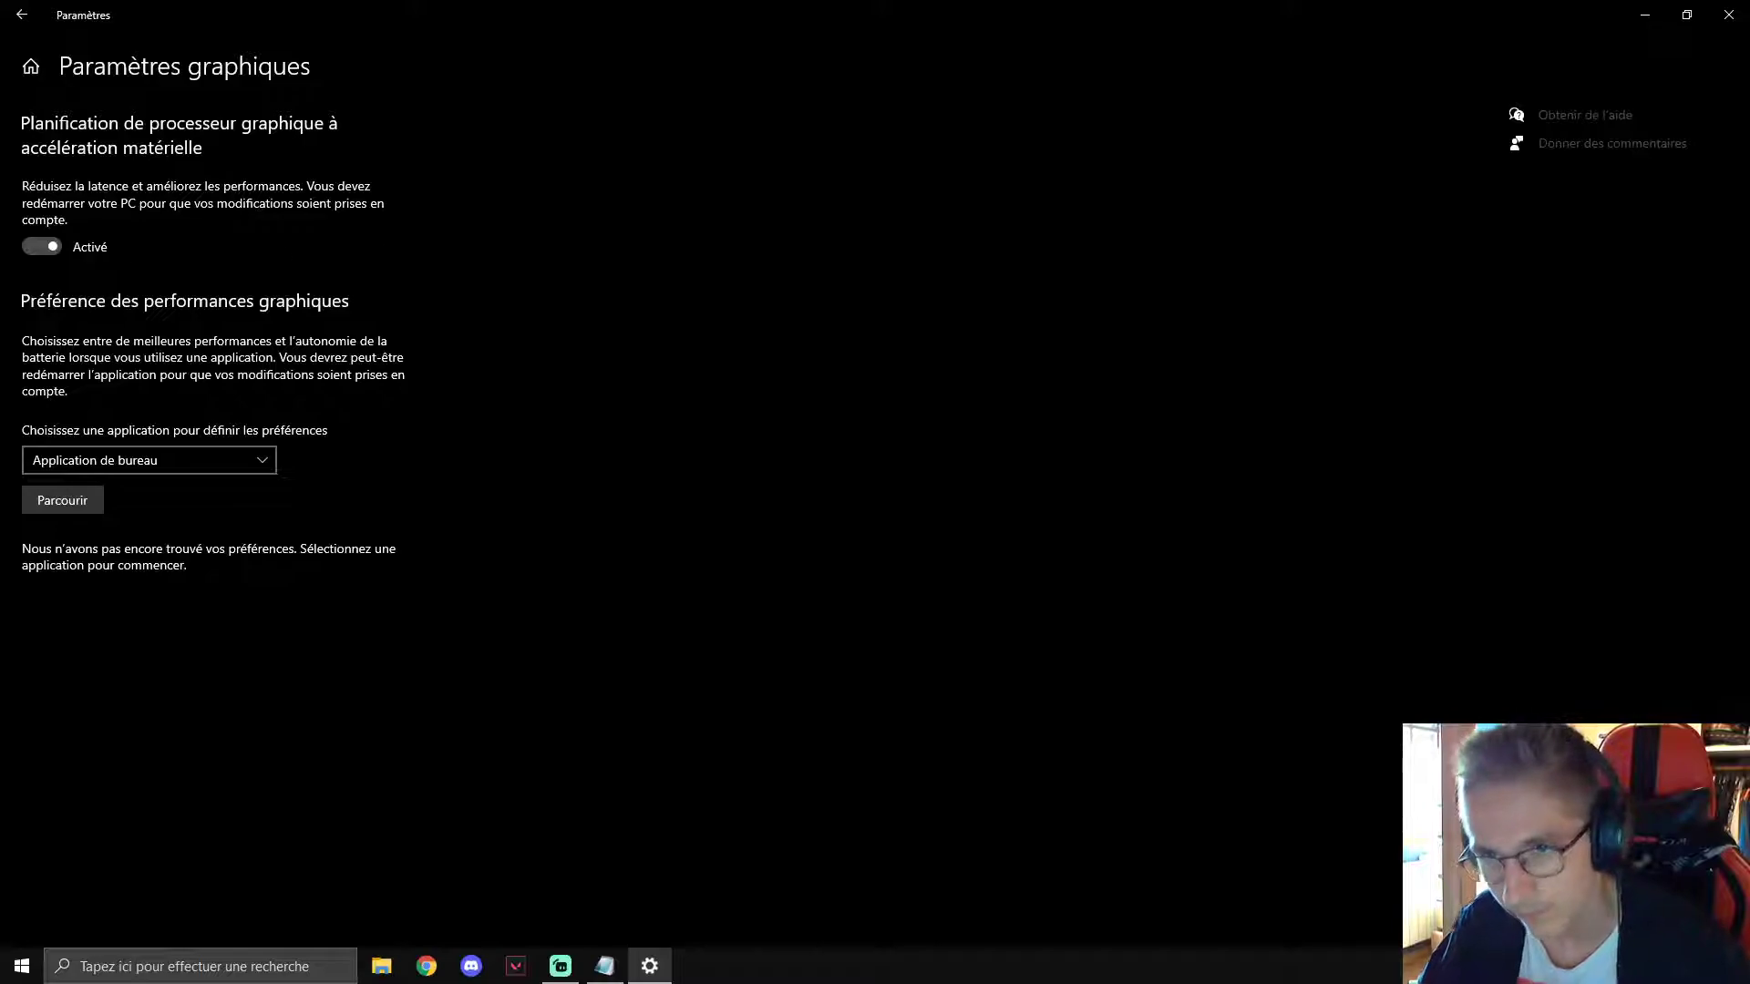
Turn off app notifications in the system settings and disable the lock-screen, VoIP call, notification sound and device setup suggestion options.
{"action": "left_click", "coordinate": [32, 66]}
{"action": "left_click", "coordinate": [377, 302]}
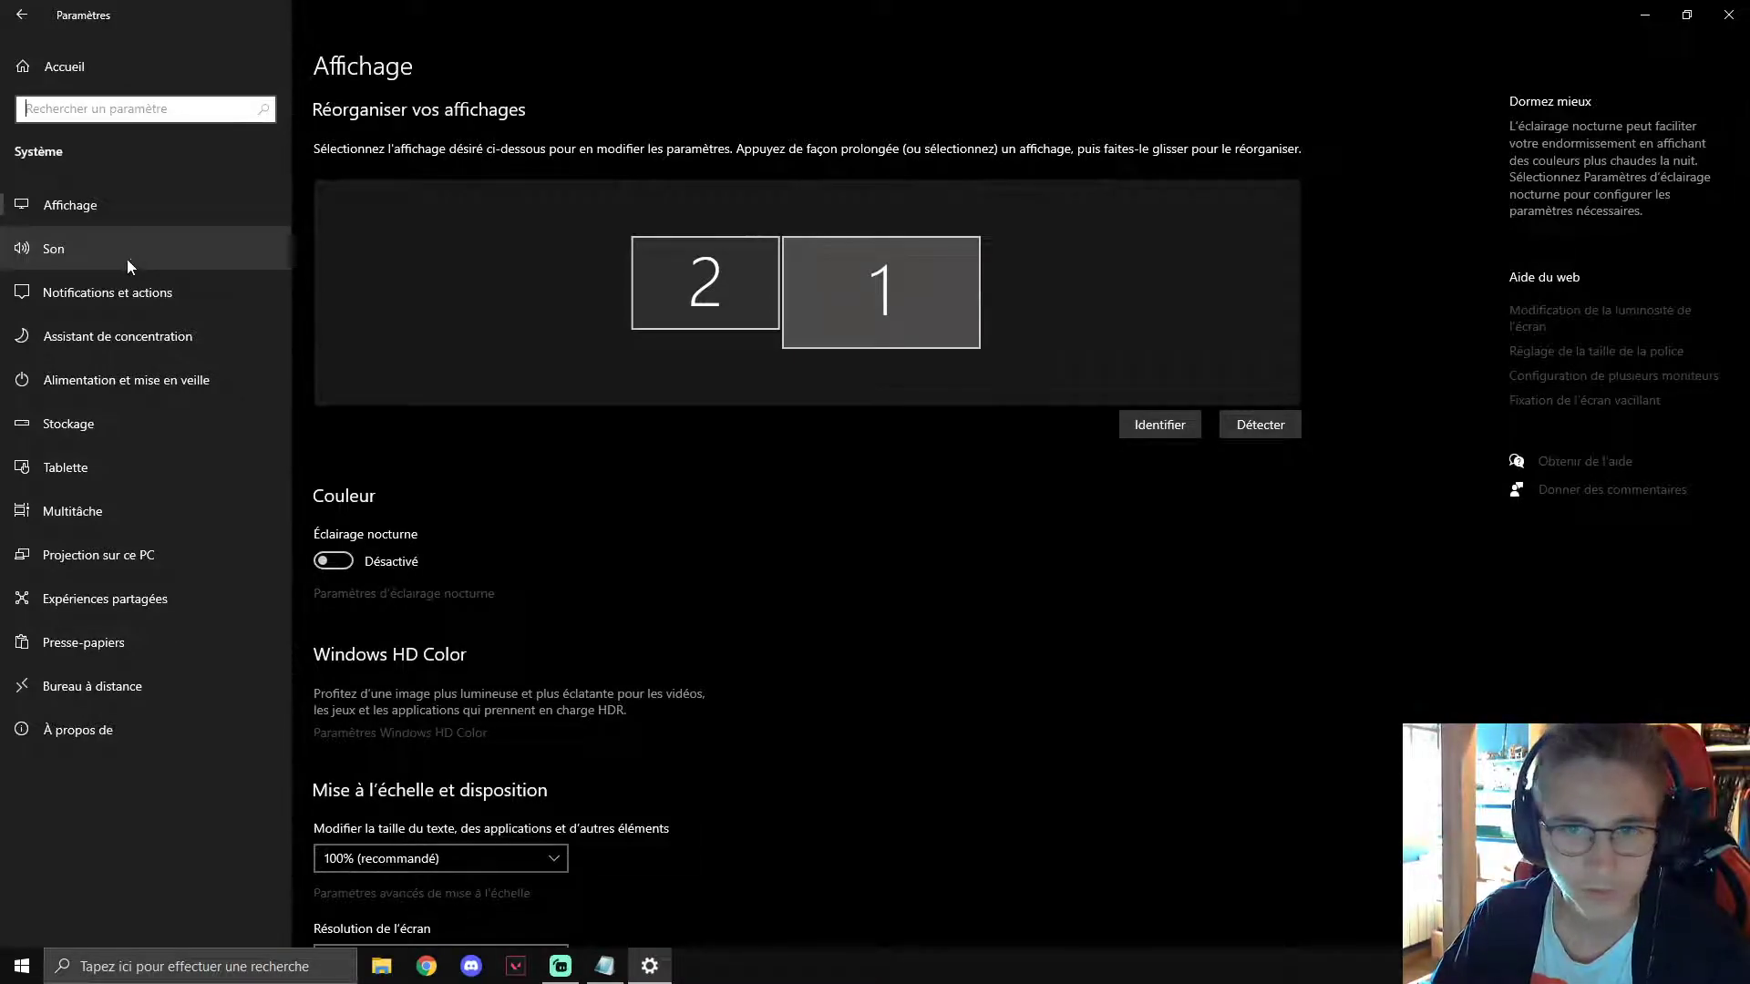
{"action": "left_click", "coordinate": [116, 304]}
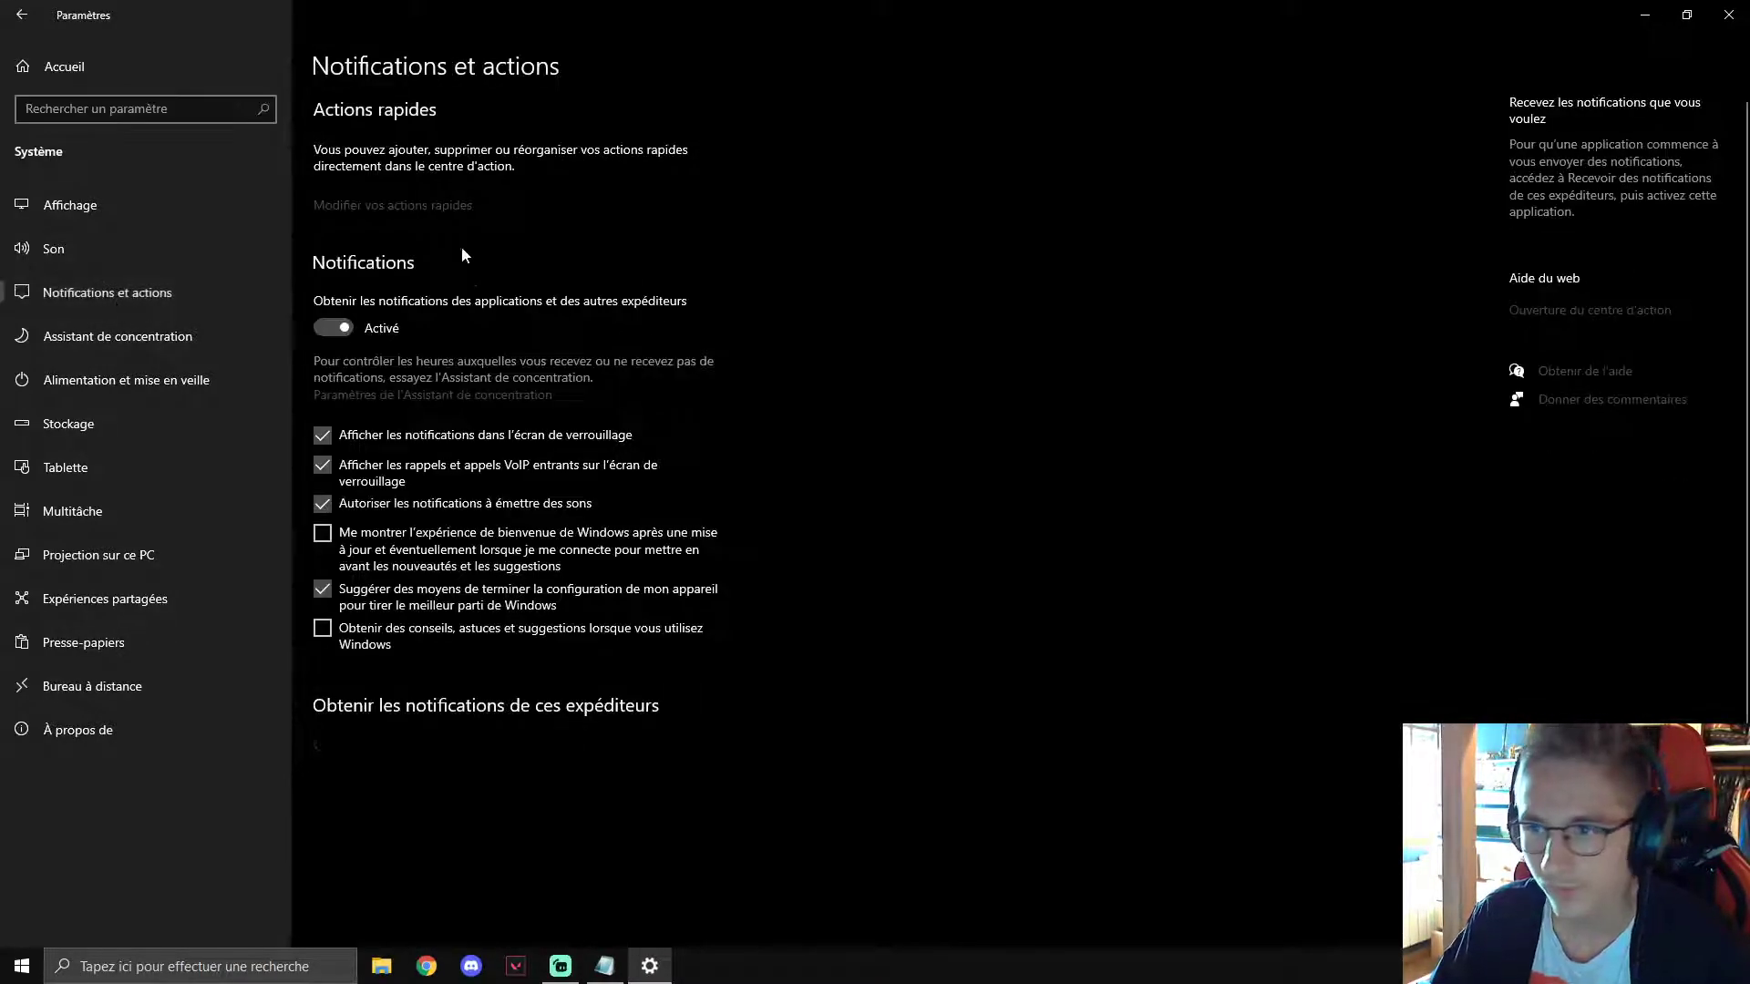
{"action": "left_click", "coordinate": [323, 435]}
{"action": "left_click", "coordinate": [323, 465]}
{"action": "left_click", "coordinate": [323, 503]}
{"action": "left_click", "coordinate": [322, 589]}
{"action": "left_click", "coordinate": [333, 328]}
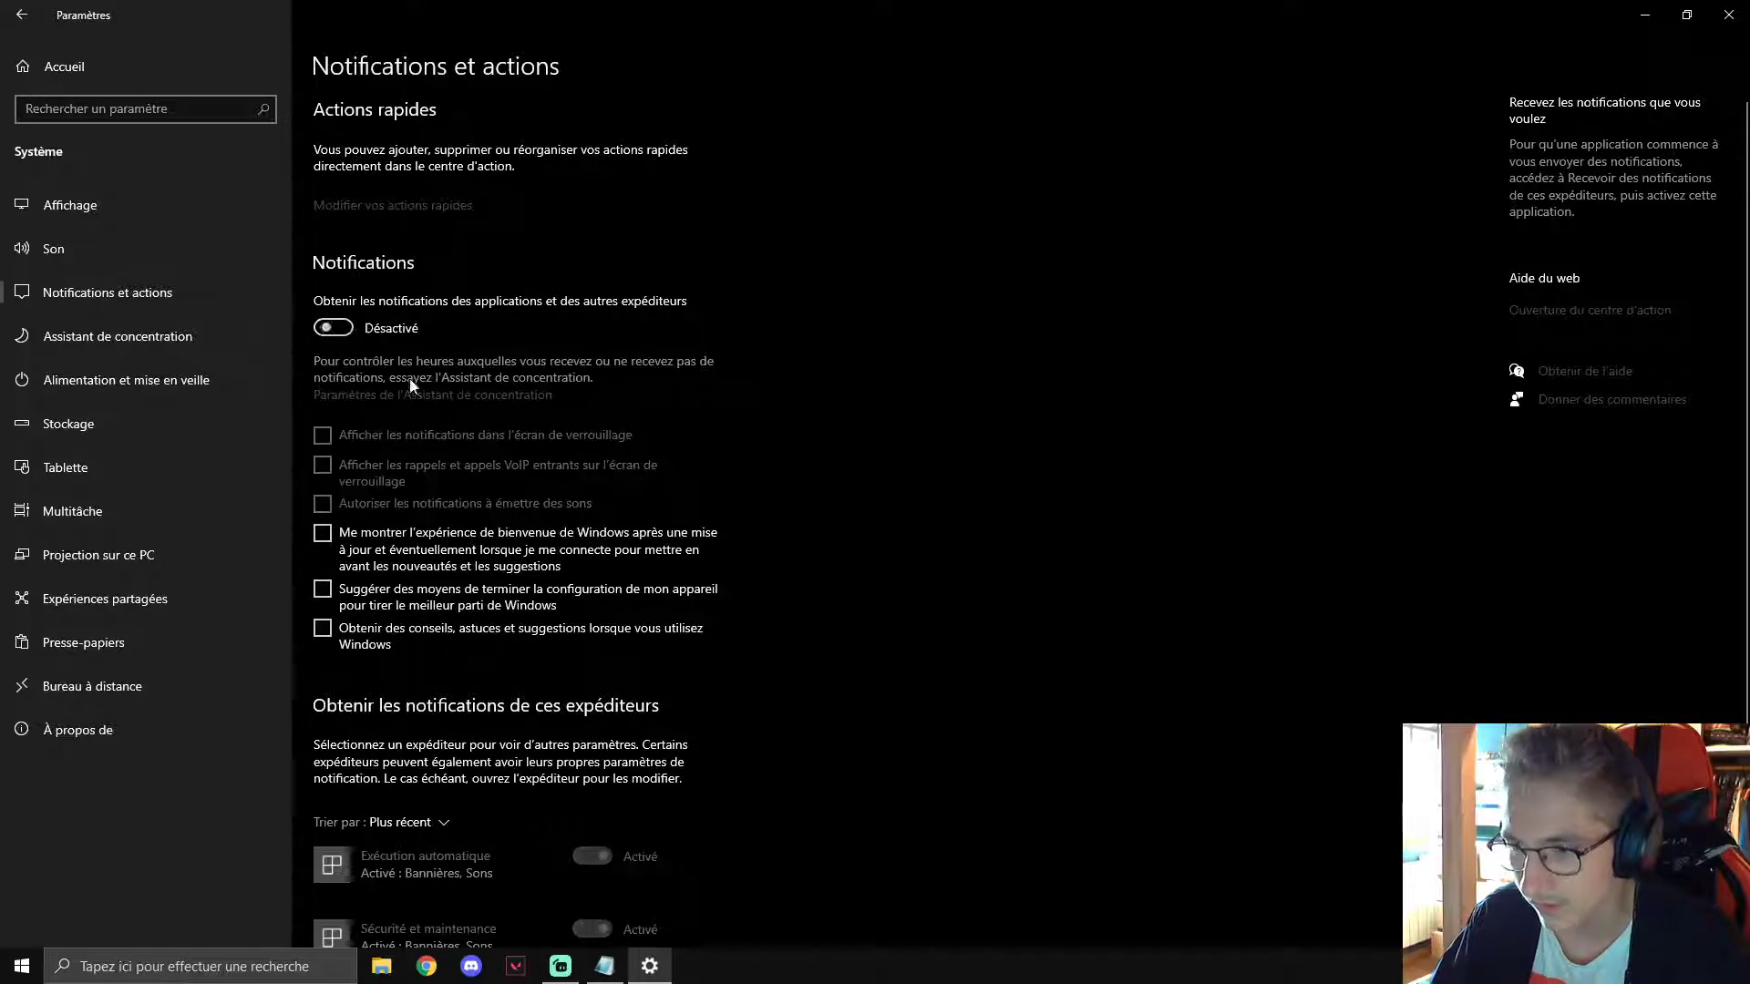
{"action": "scroll", "coordinate": [991, 809], "scroll_direction": "down", "scroll_amount": 3}
{"action": "scroll", "coordinate": [1102, 341], "scroll_direction": "up", "scroll_amount": 3}
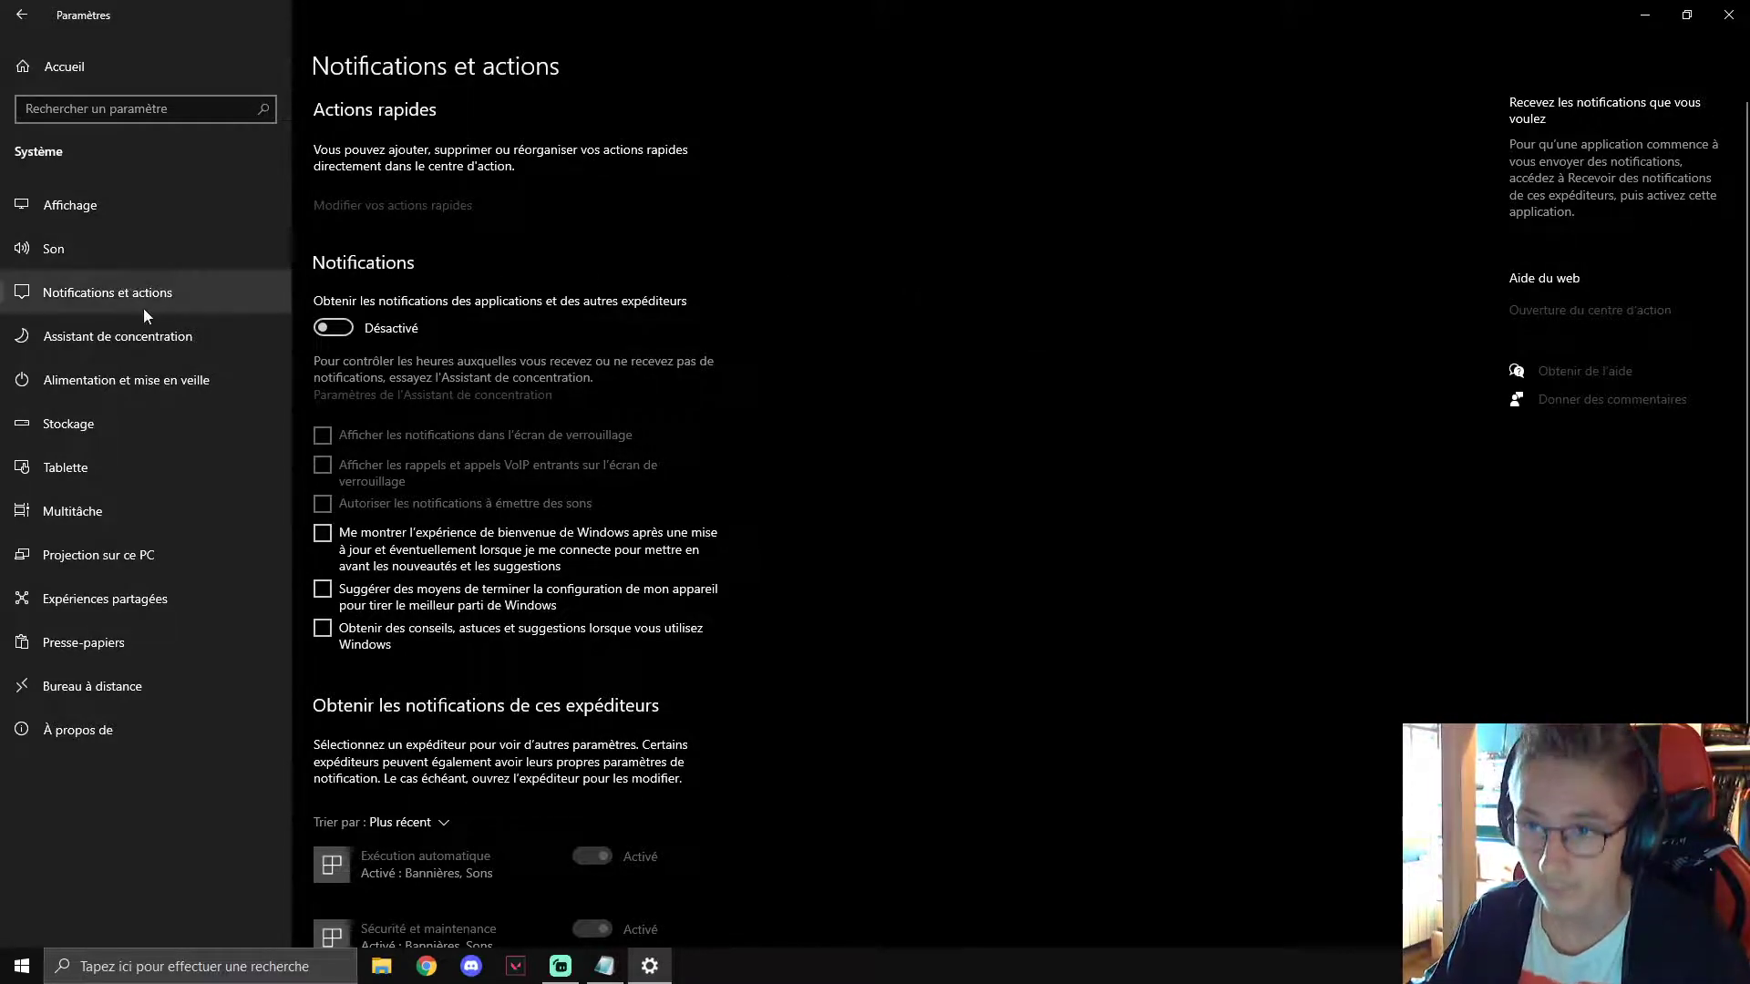
Turn off the Assistant de concentration automatic rules for duplicating the screen, playing a game and using a full-screen application.
{"action": "left_click", "coordinate": [114, 344]}
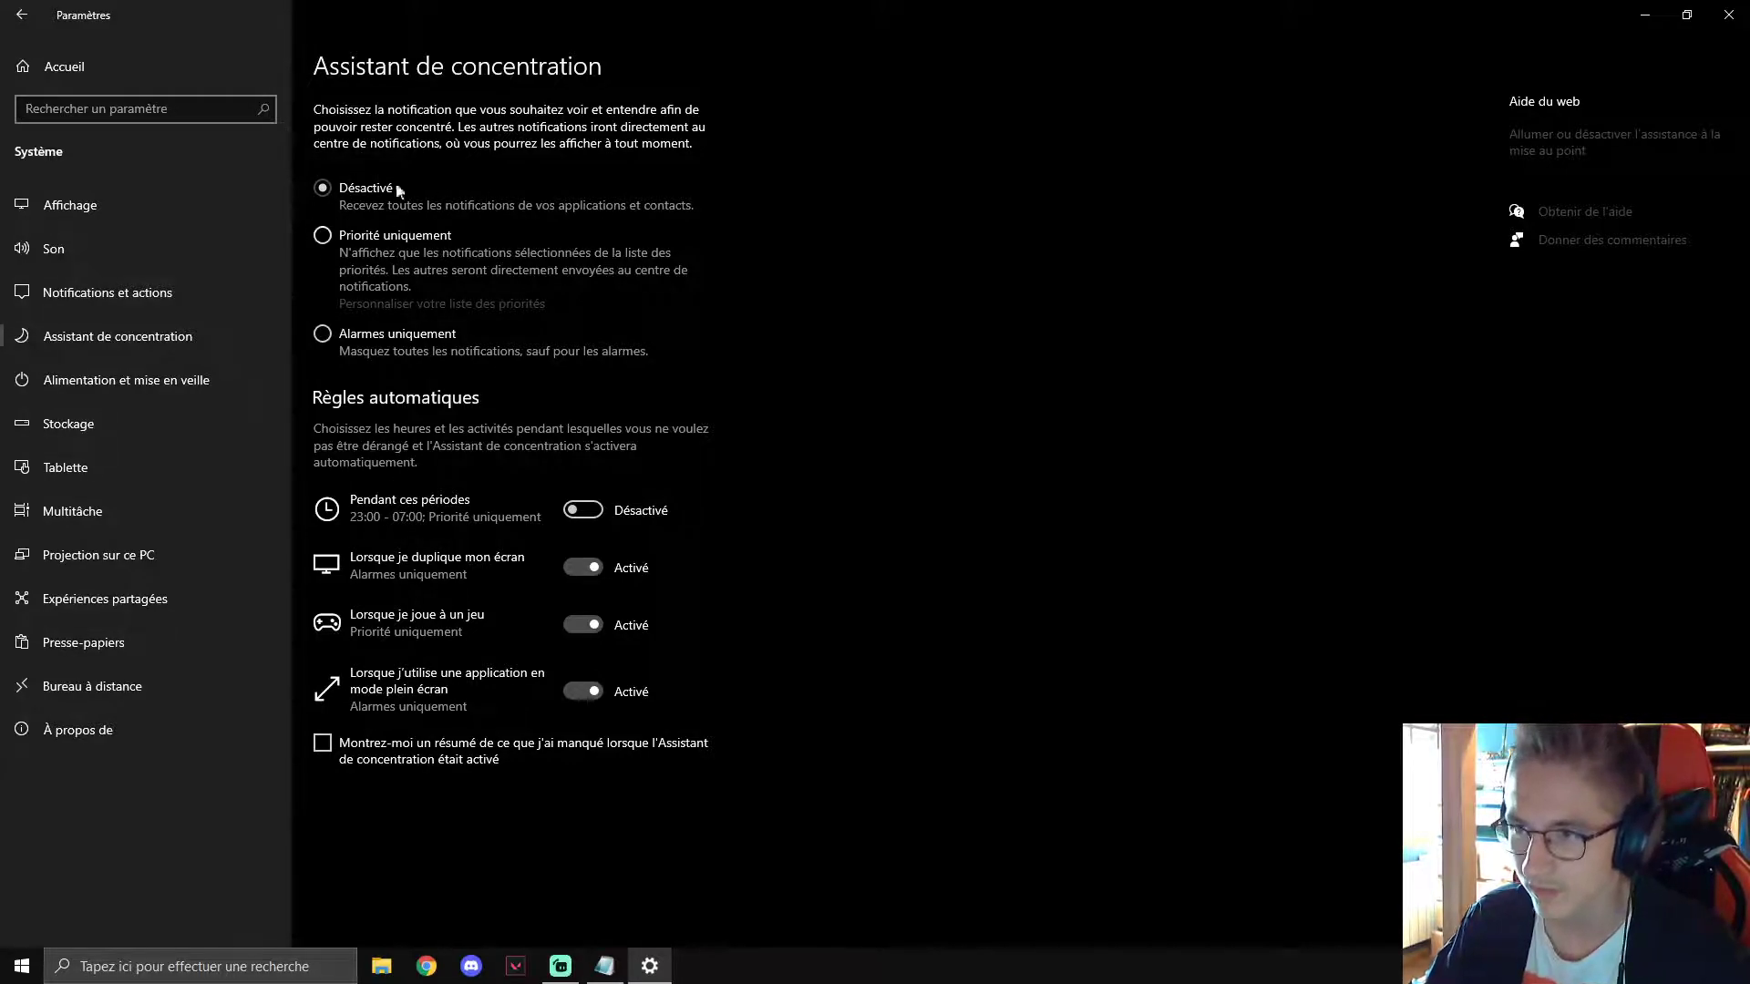
{"action": "left_click", "coordinate": [583, 566]}
{"action": "left_click", "coordinate": [583, 624]}
{"action": "left_click", "coordinate": [585, 693]}
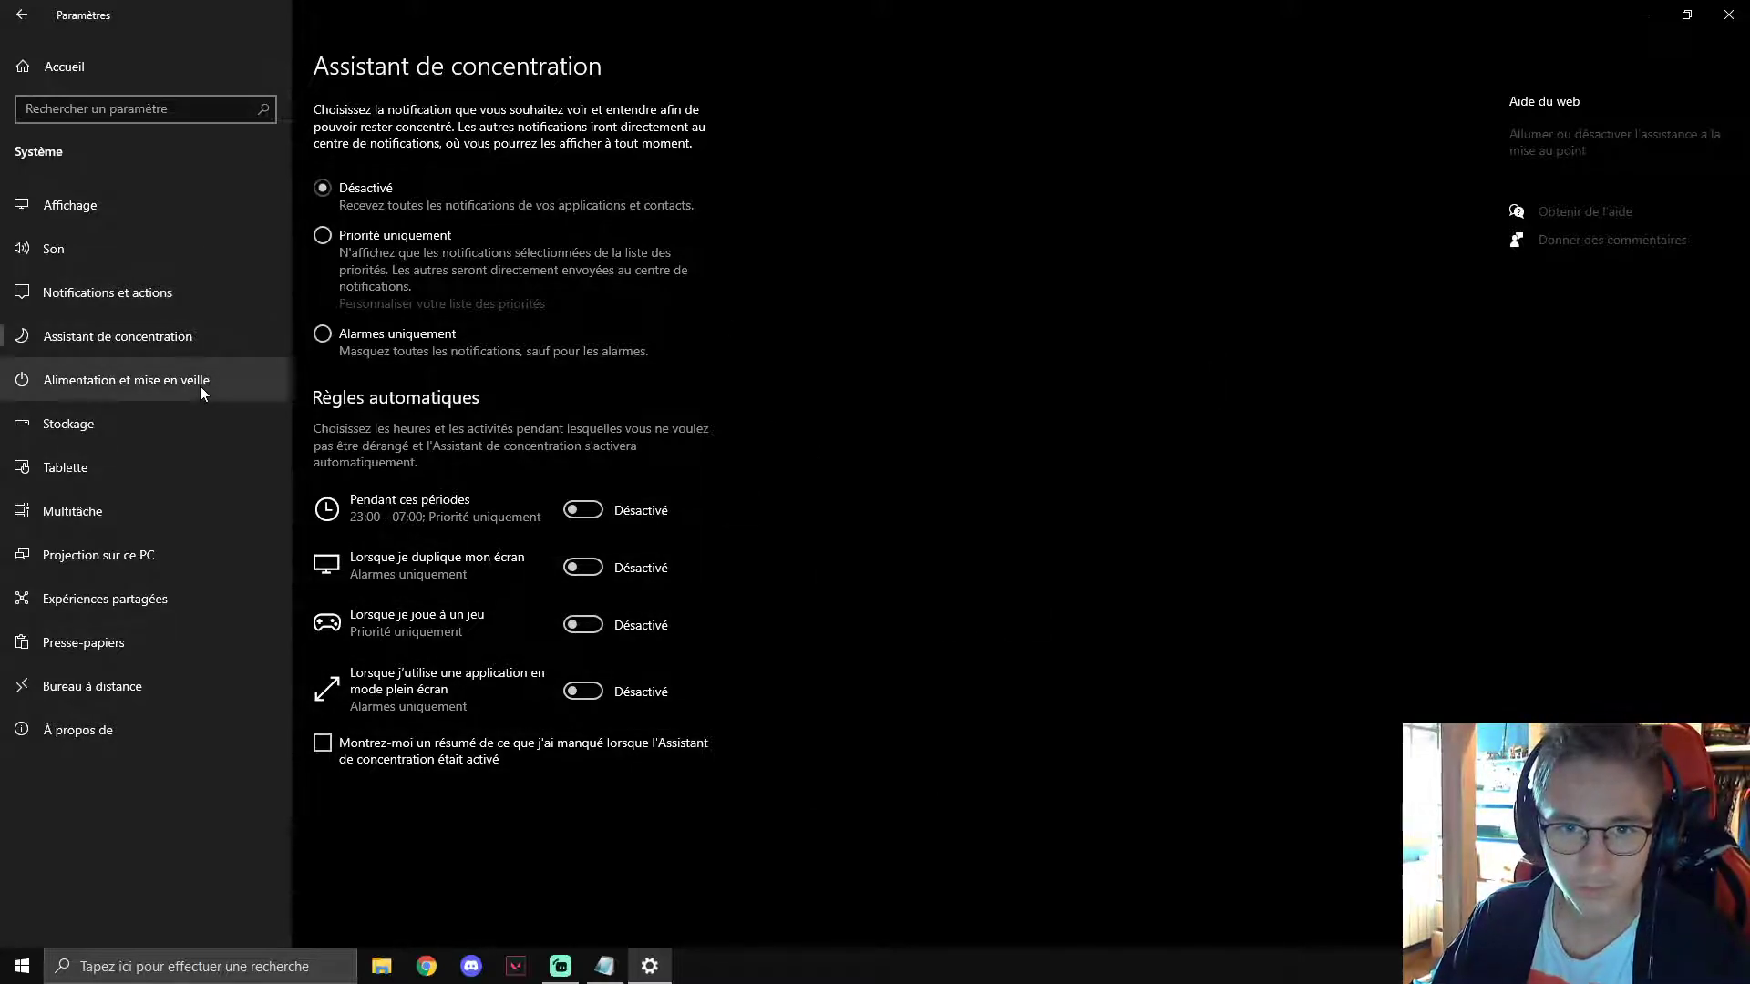
Disable the three window-snapping sub-options under Ancrer les fenêtres in the Multitâche settings.
{"action": "left_click", "coordinate": [122, 511]}
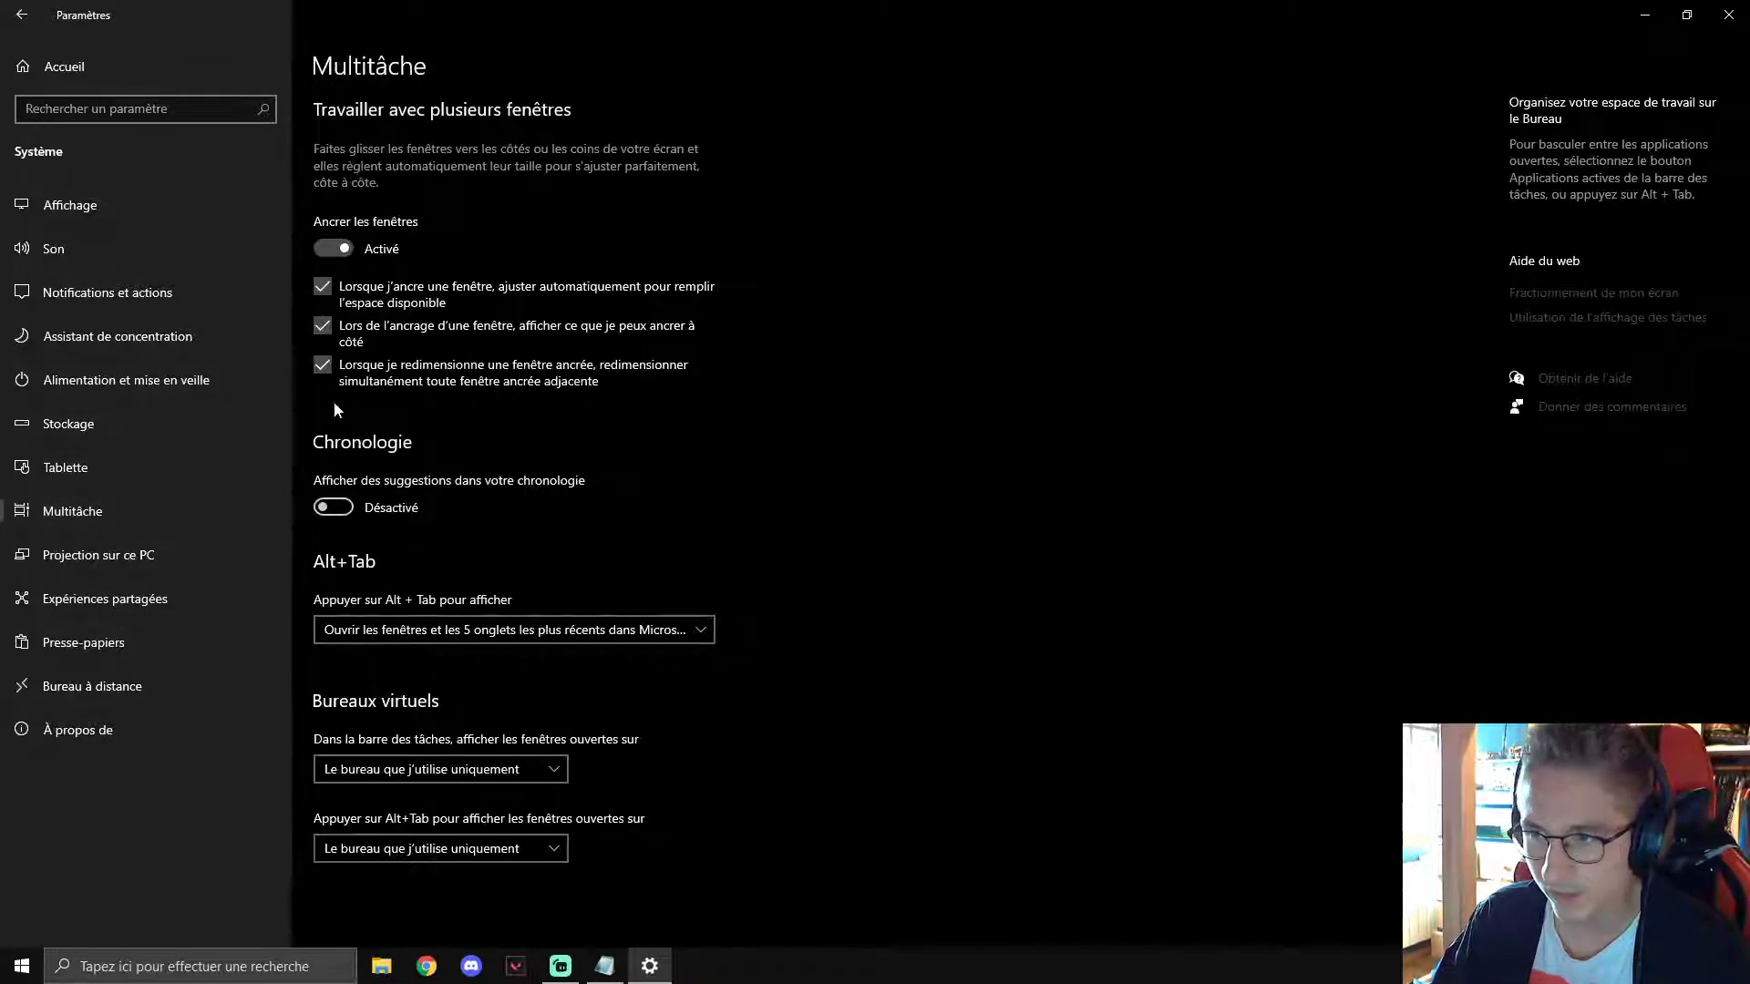
{"action": "left_click", "coordinate": [323, 286]}
{"action": "left_click", "coordinate": [323, 365]}
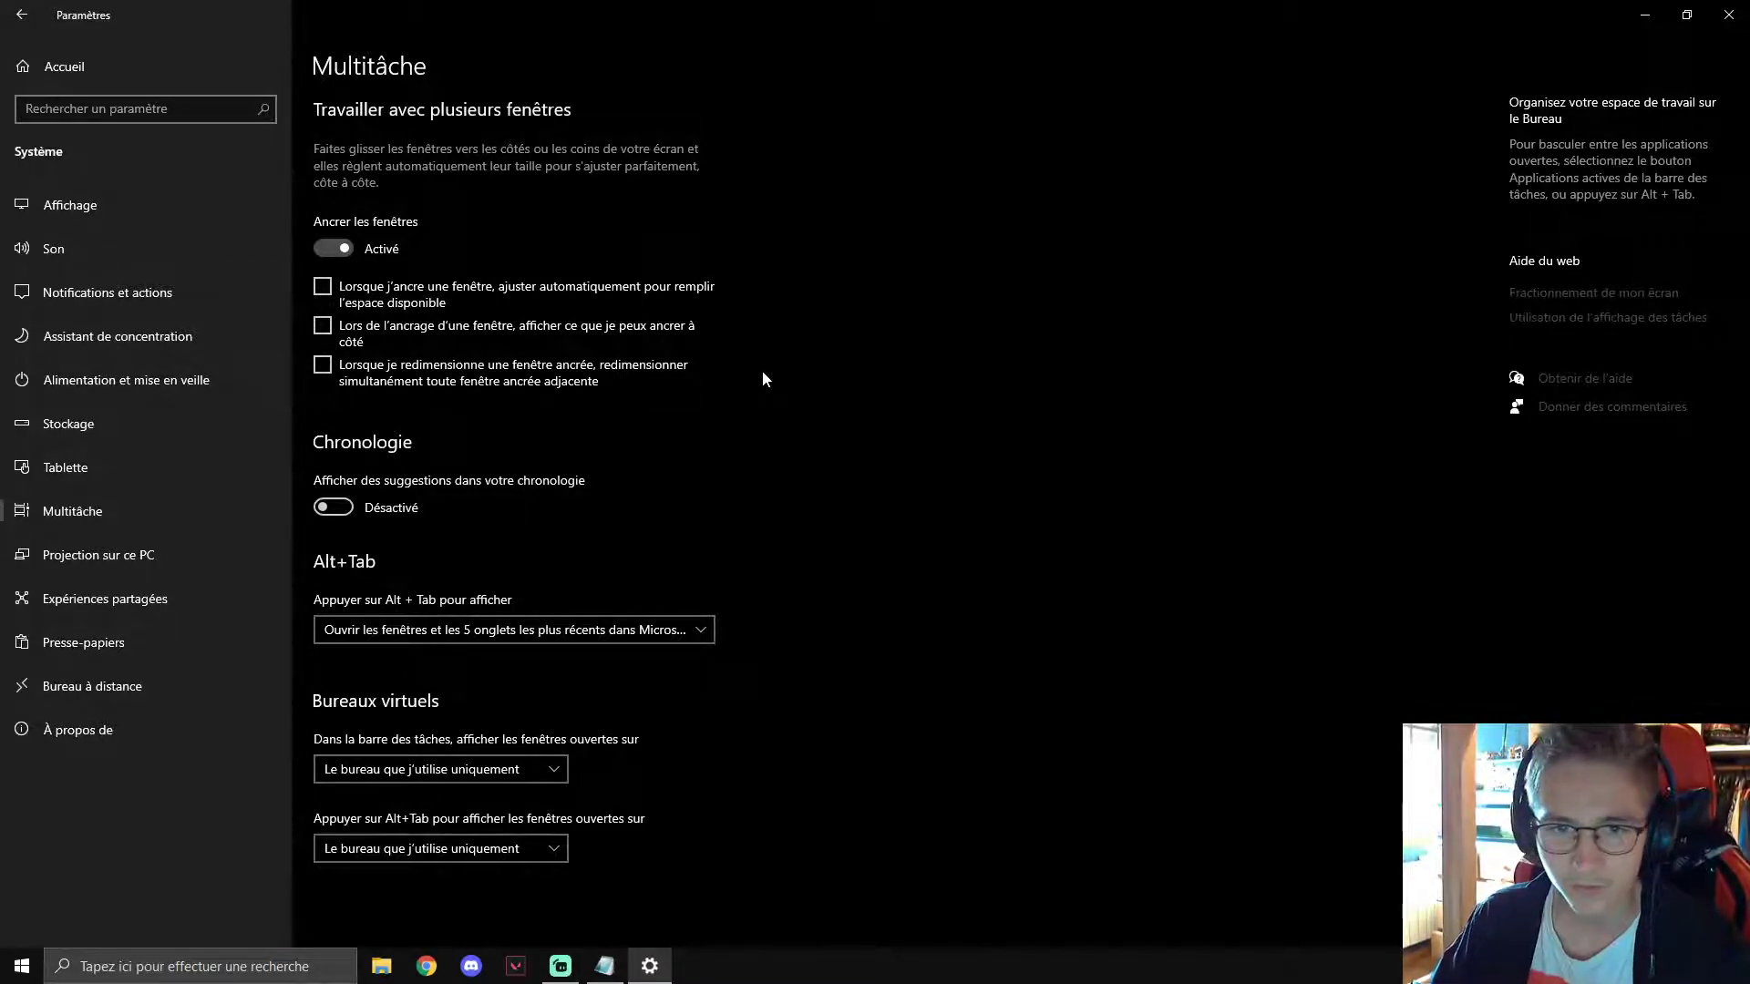
Check the Stockage settings and turn off sharing between devices in Expériences partagées.
{"action": "left_click", "coordinate": [107, 436]}
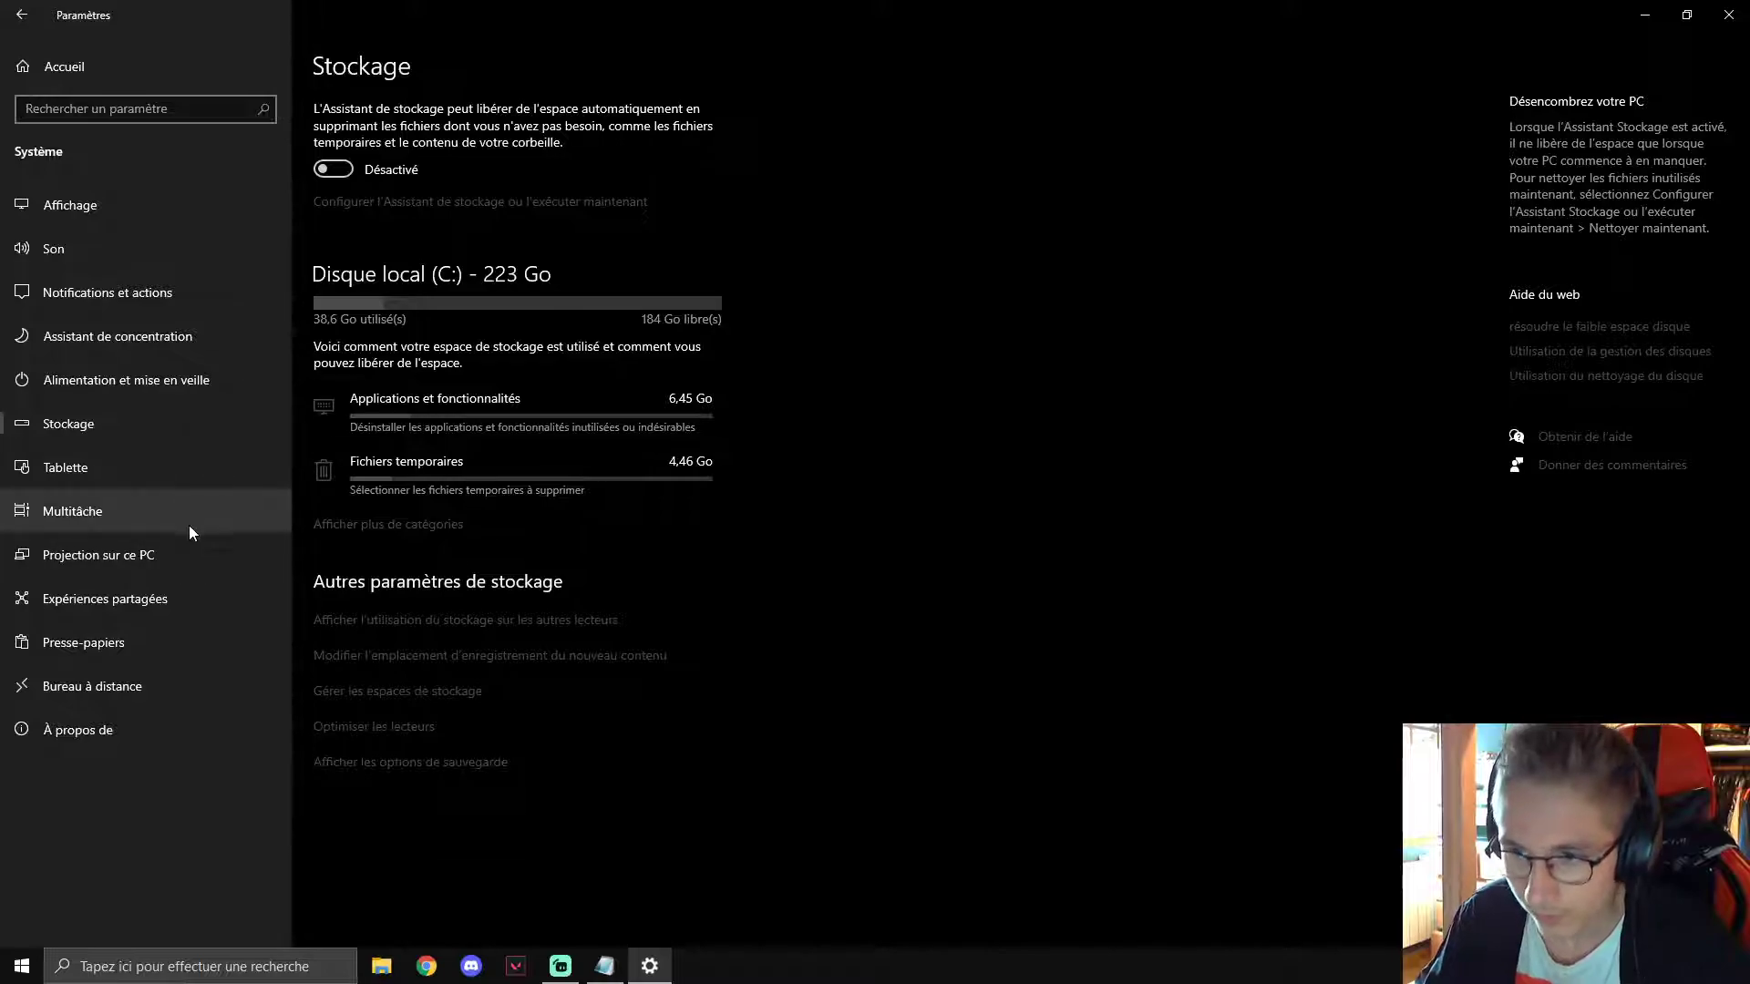
{"action": "left_click", "coordinate": [137, 599]}
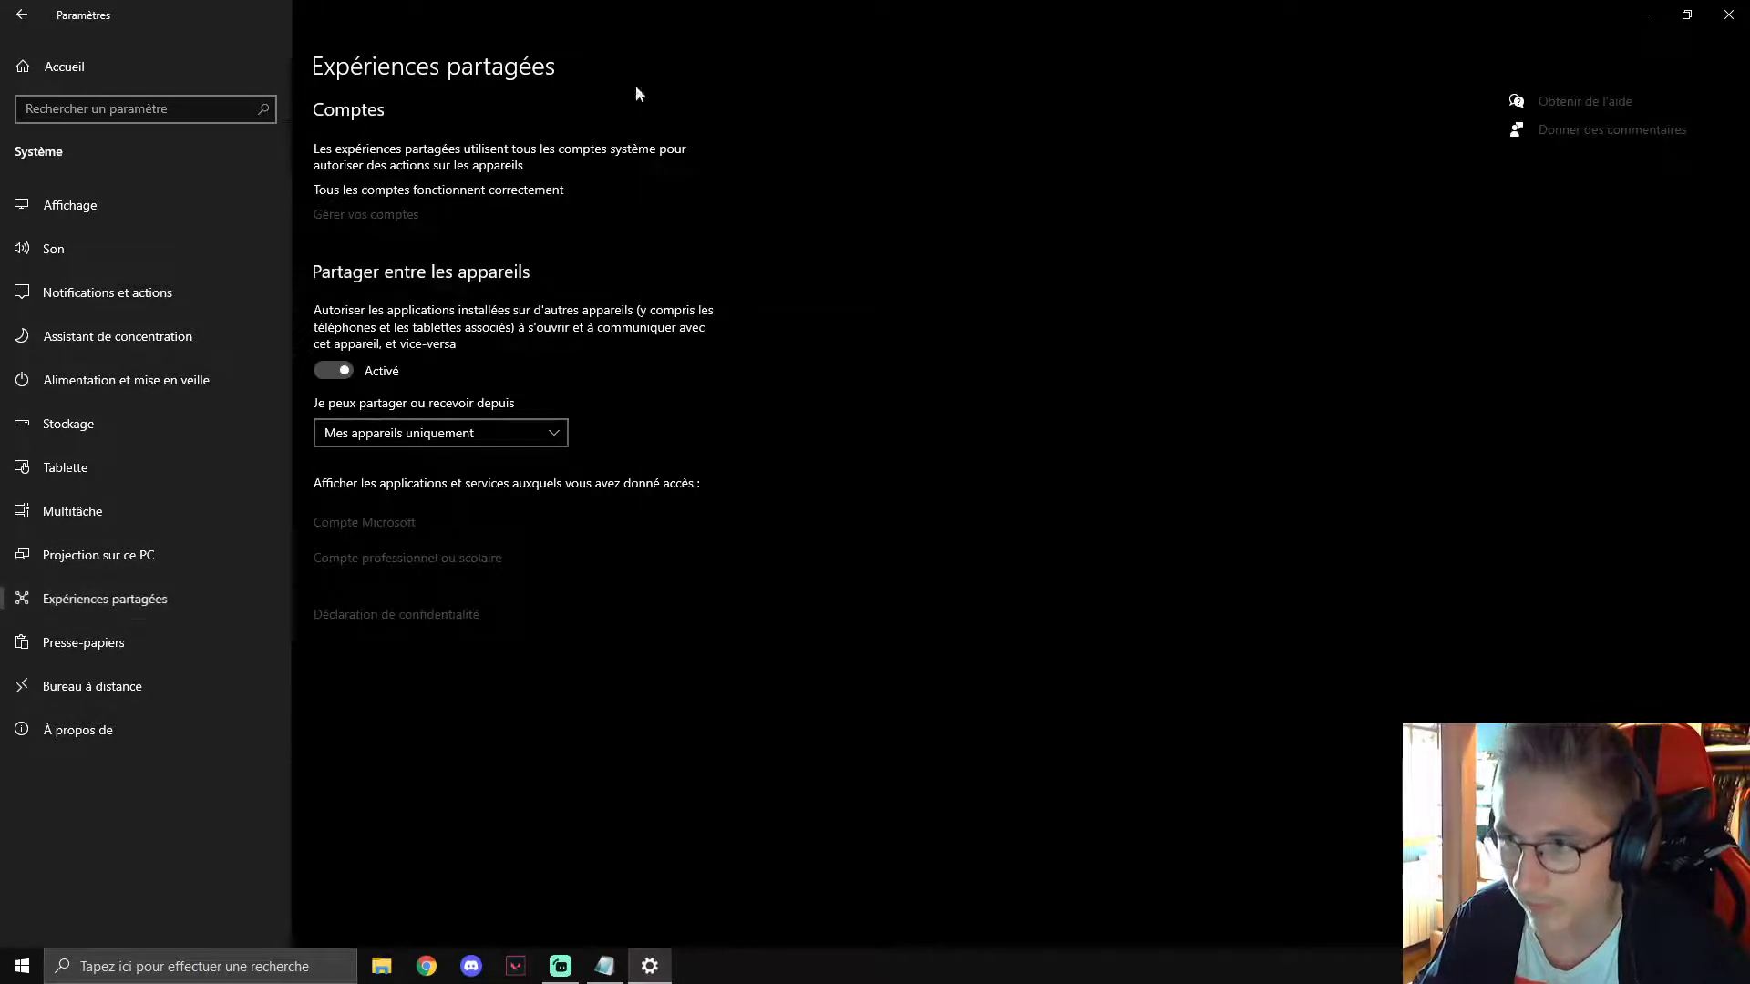
{"action": "left_click", "coordinate": [333, 370]}
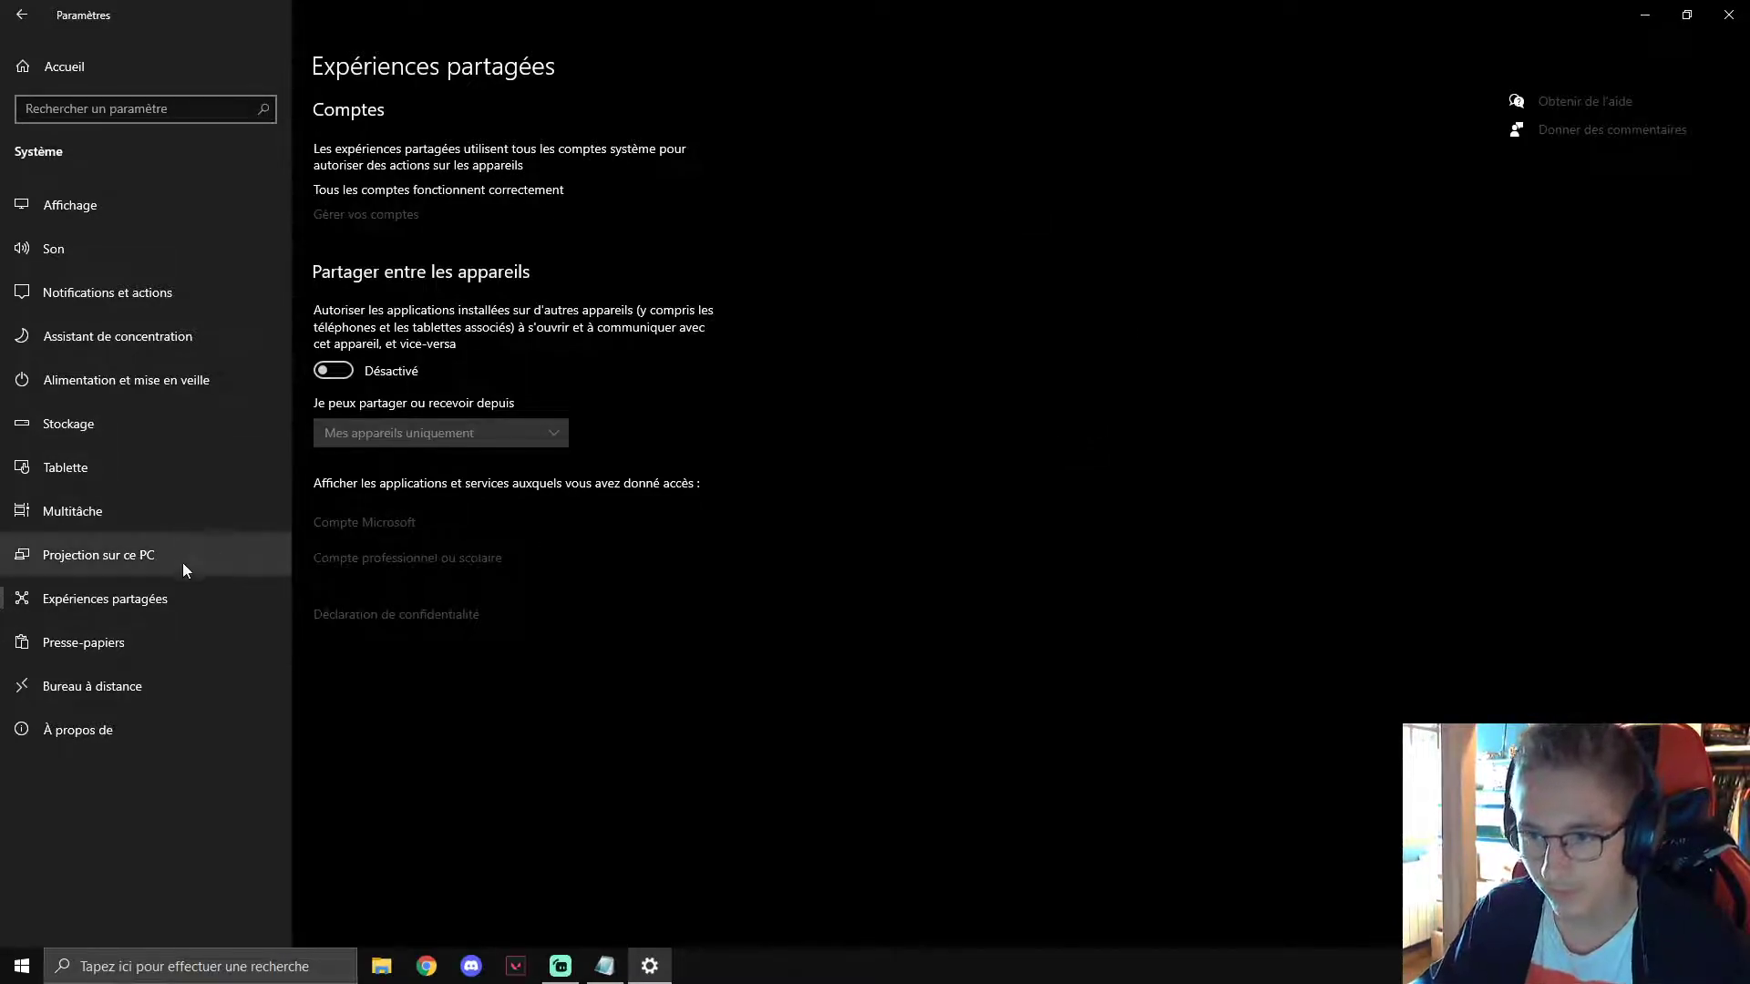
Check the clipboard history option in Presse-papiers and the Bureau à distance activation setting.
{"action": "left_click", "coordinate": [137, 655]}
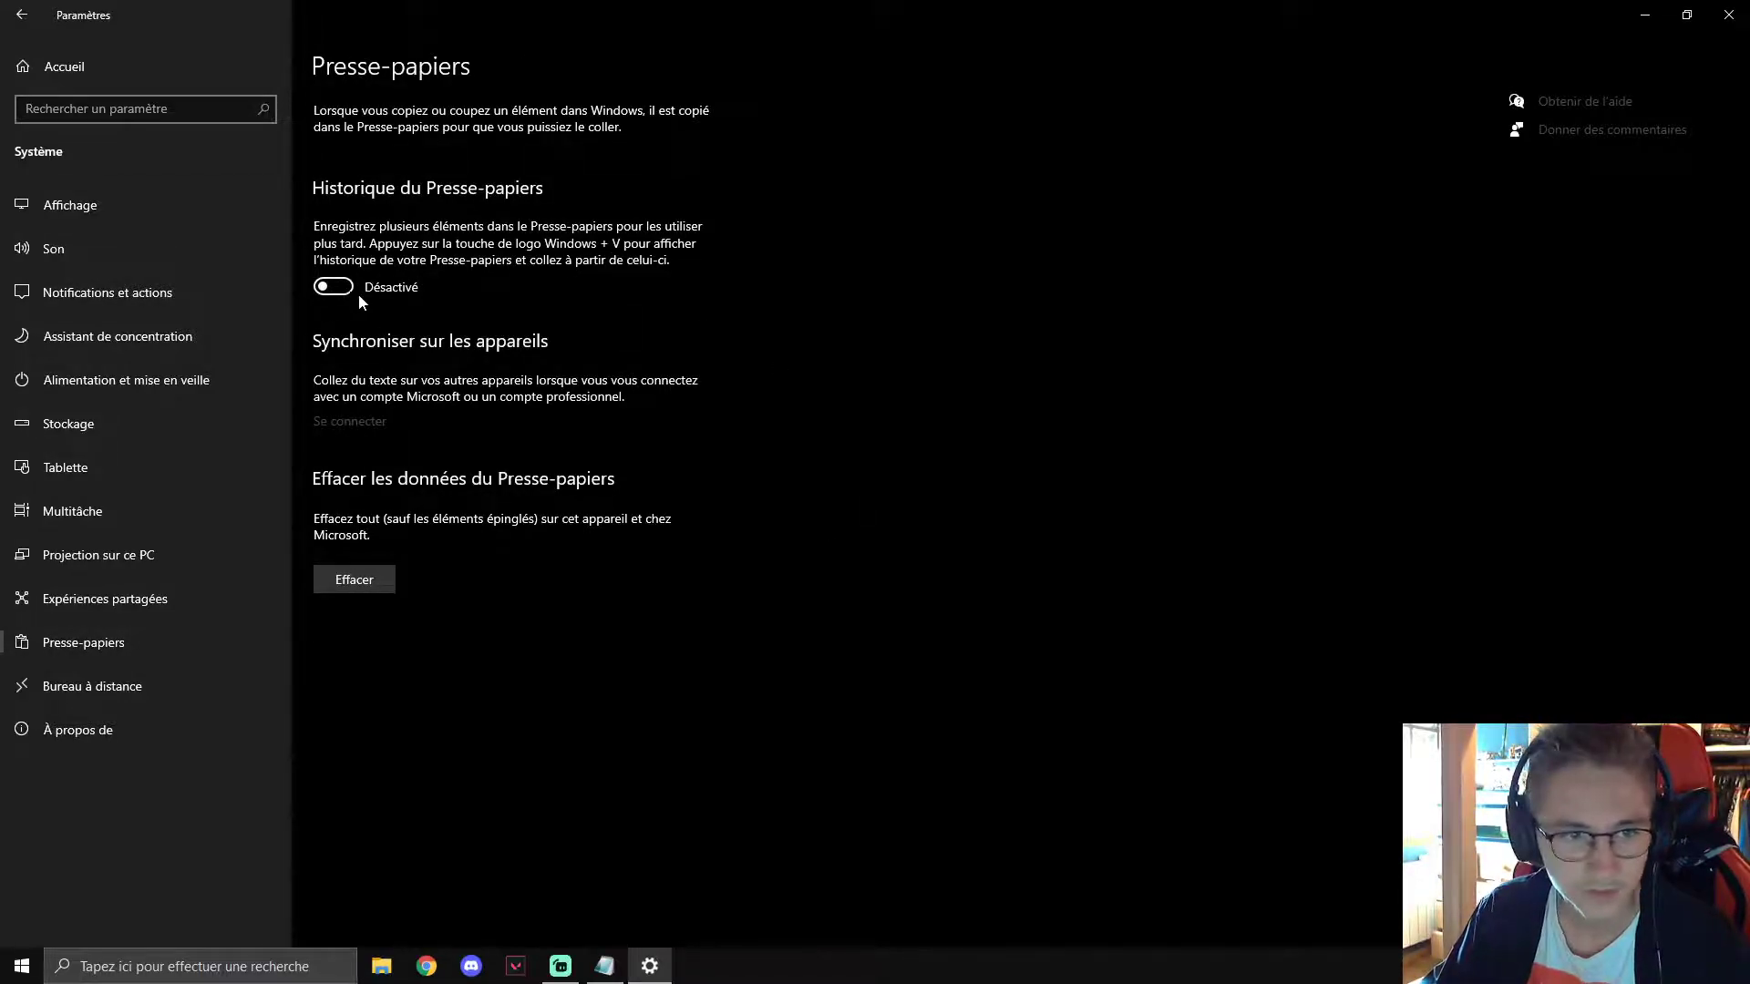
{"action": "left_click", "coordinate": [166, 691]}
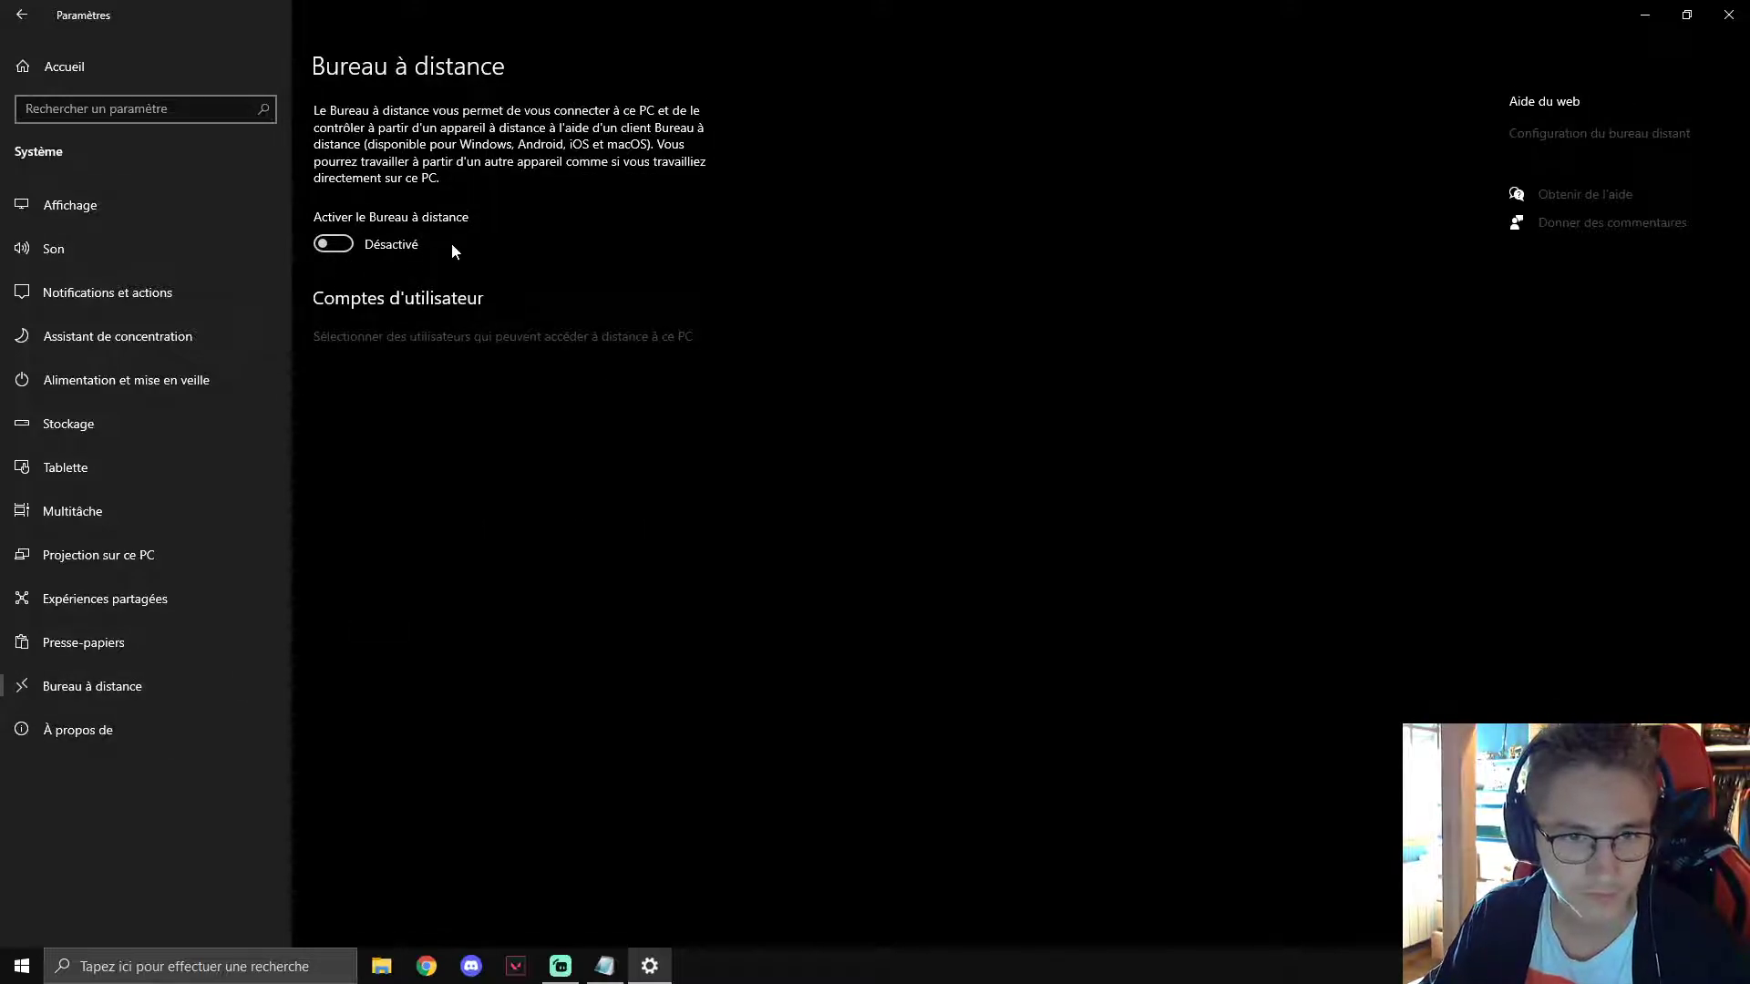
Review the custom visual effects in the performance options of the advanced system settings, accept them and close the system properties.
{"action": "left_click", "coordinate": [105, 729]}
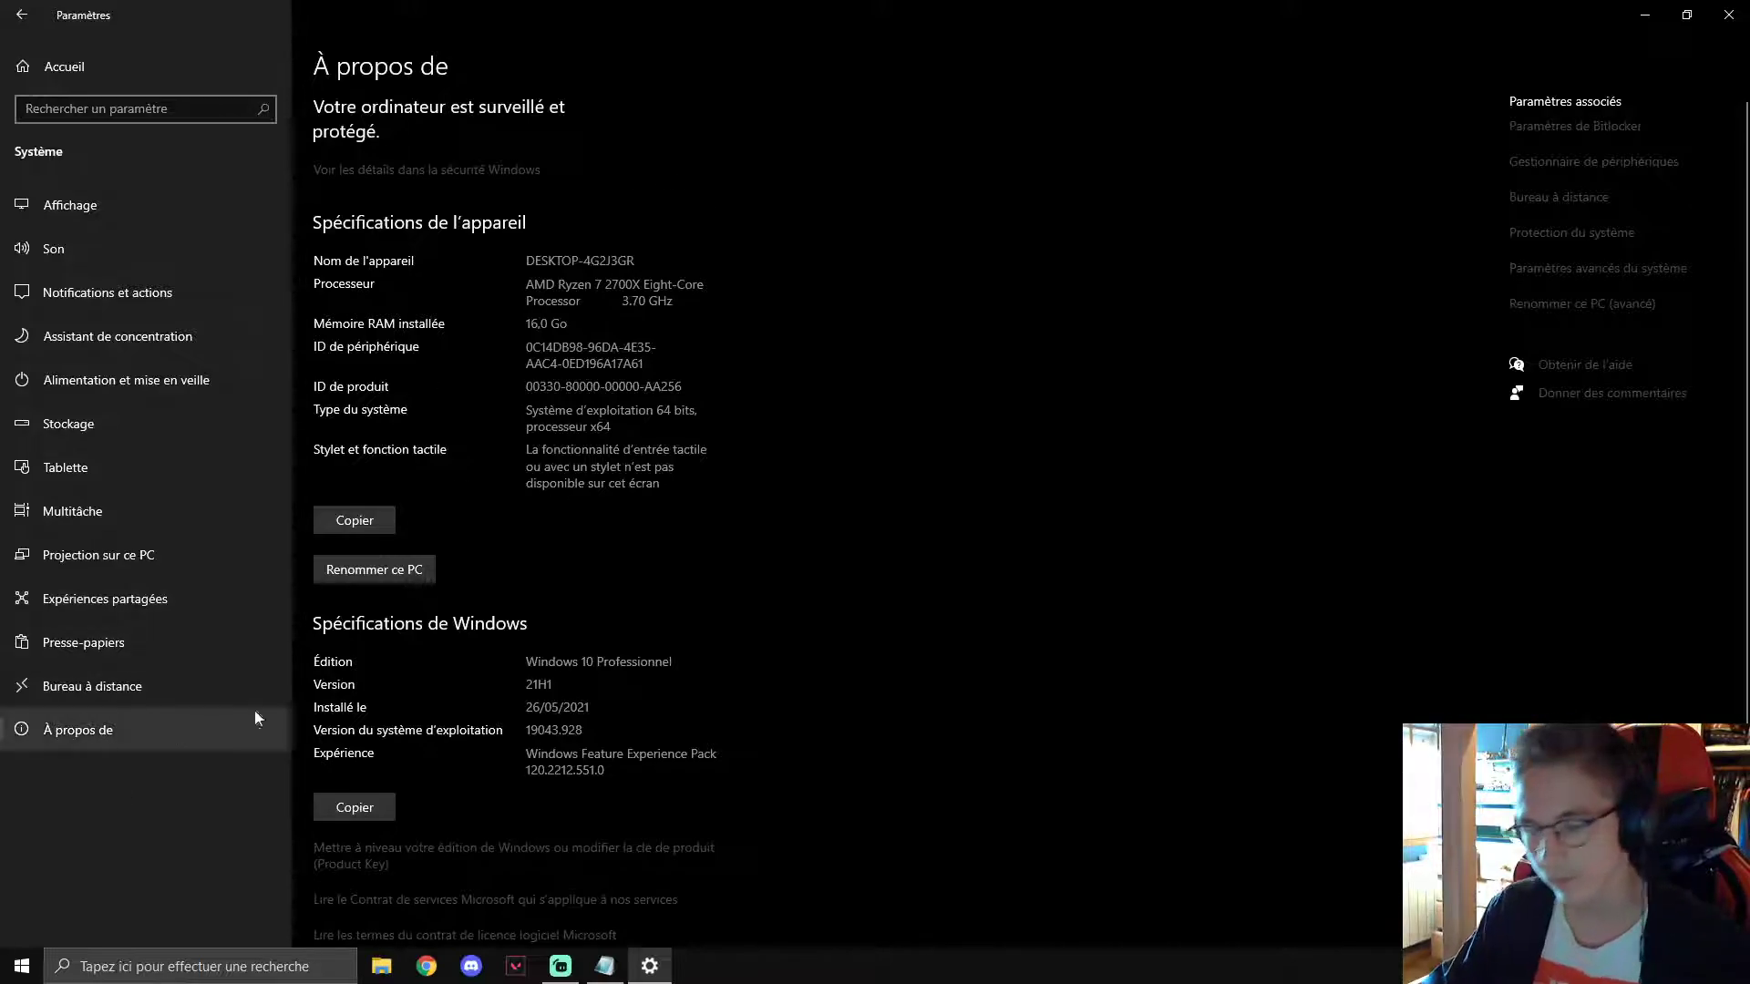
{"action": "left_click", "coordinate": [1586, 273]}
{"action": "left_click_drag", "start_coordinate": [120, 39], "coordinate": [679, 169]}
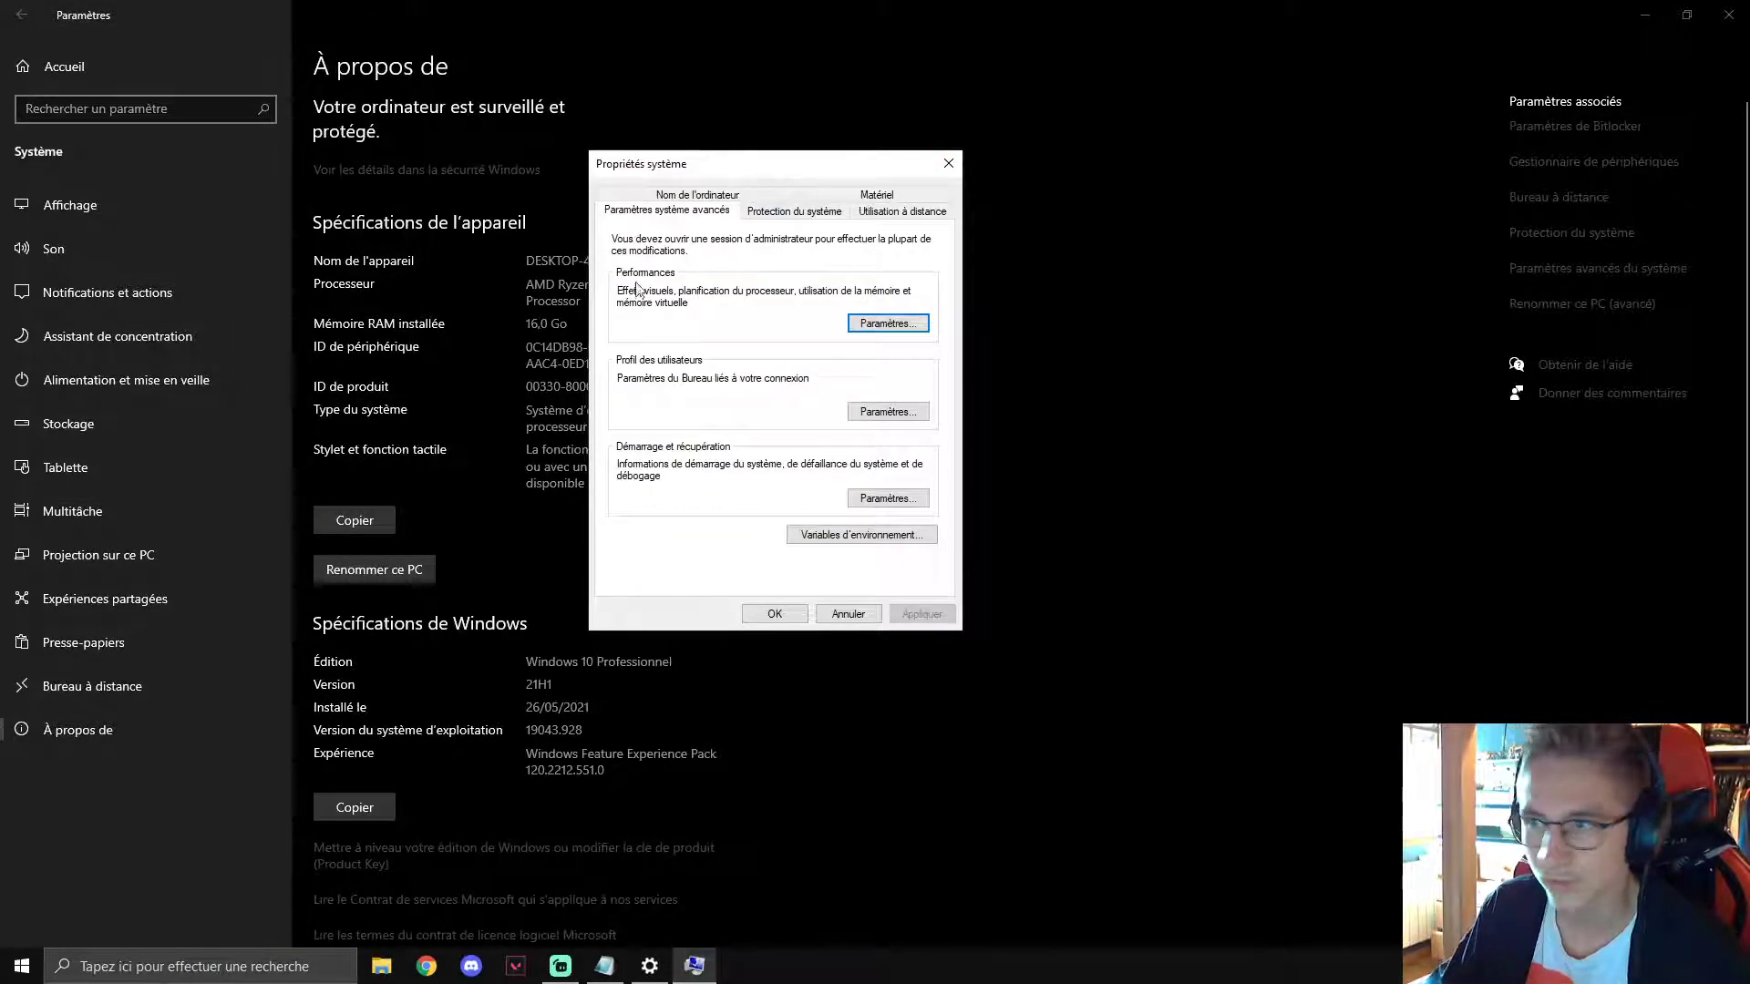
{"action": "left_click", "coordinate": [922, 327]}
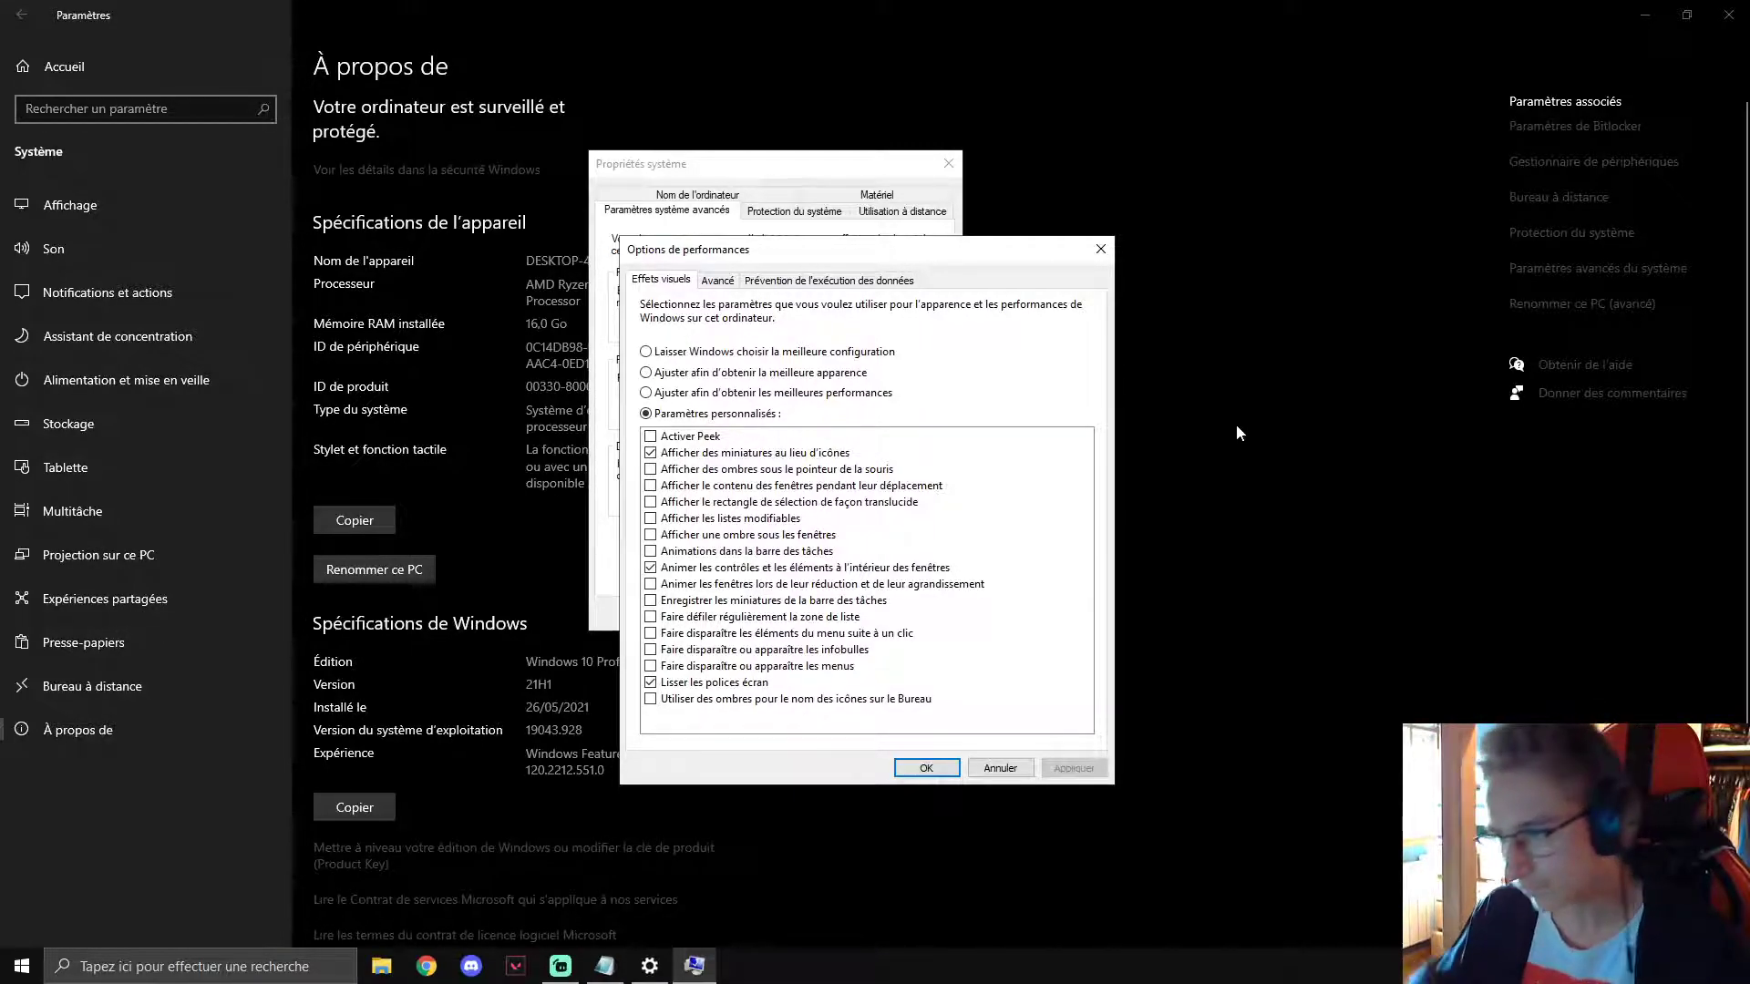
{"action": "left_click", "coordinate": [926, 767]}
{"action": "left_click", "coordinate": [949, 163]}
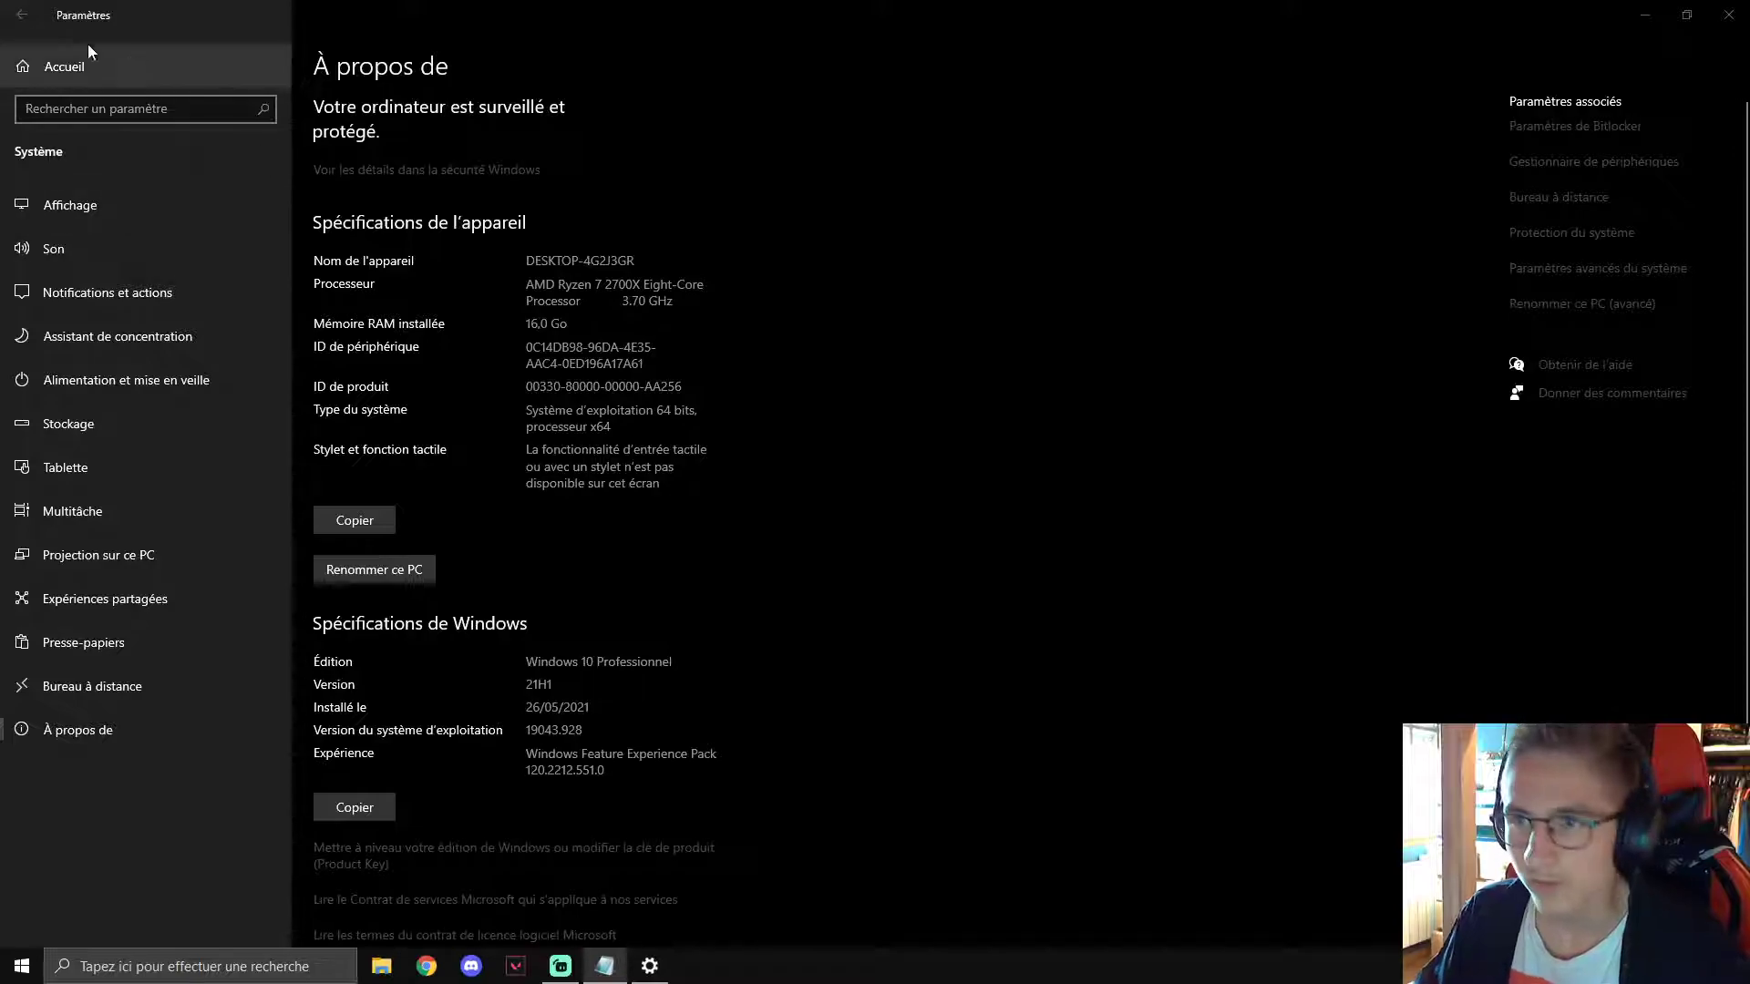
In the account's sign-in options, turn off using sign-in information to finish device setup after an update or restart.
{"action": "left_click", "coordinate": [73, 68]}
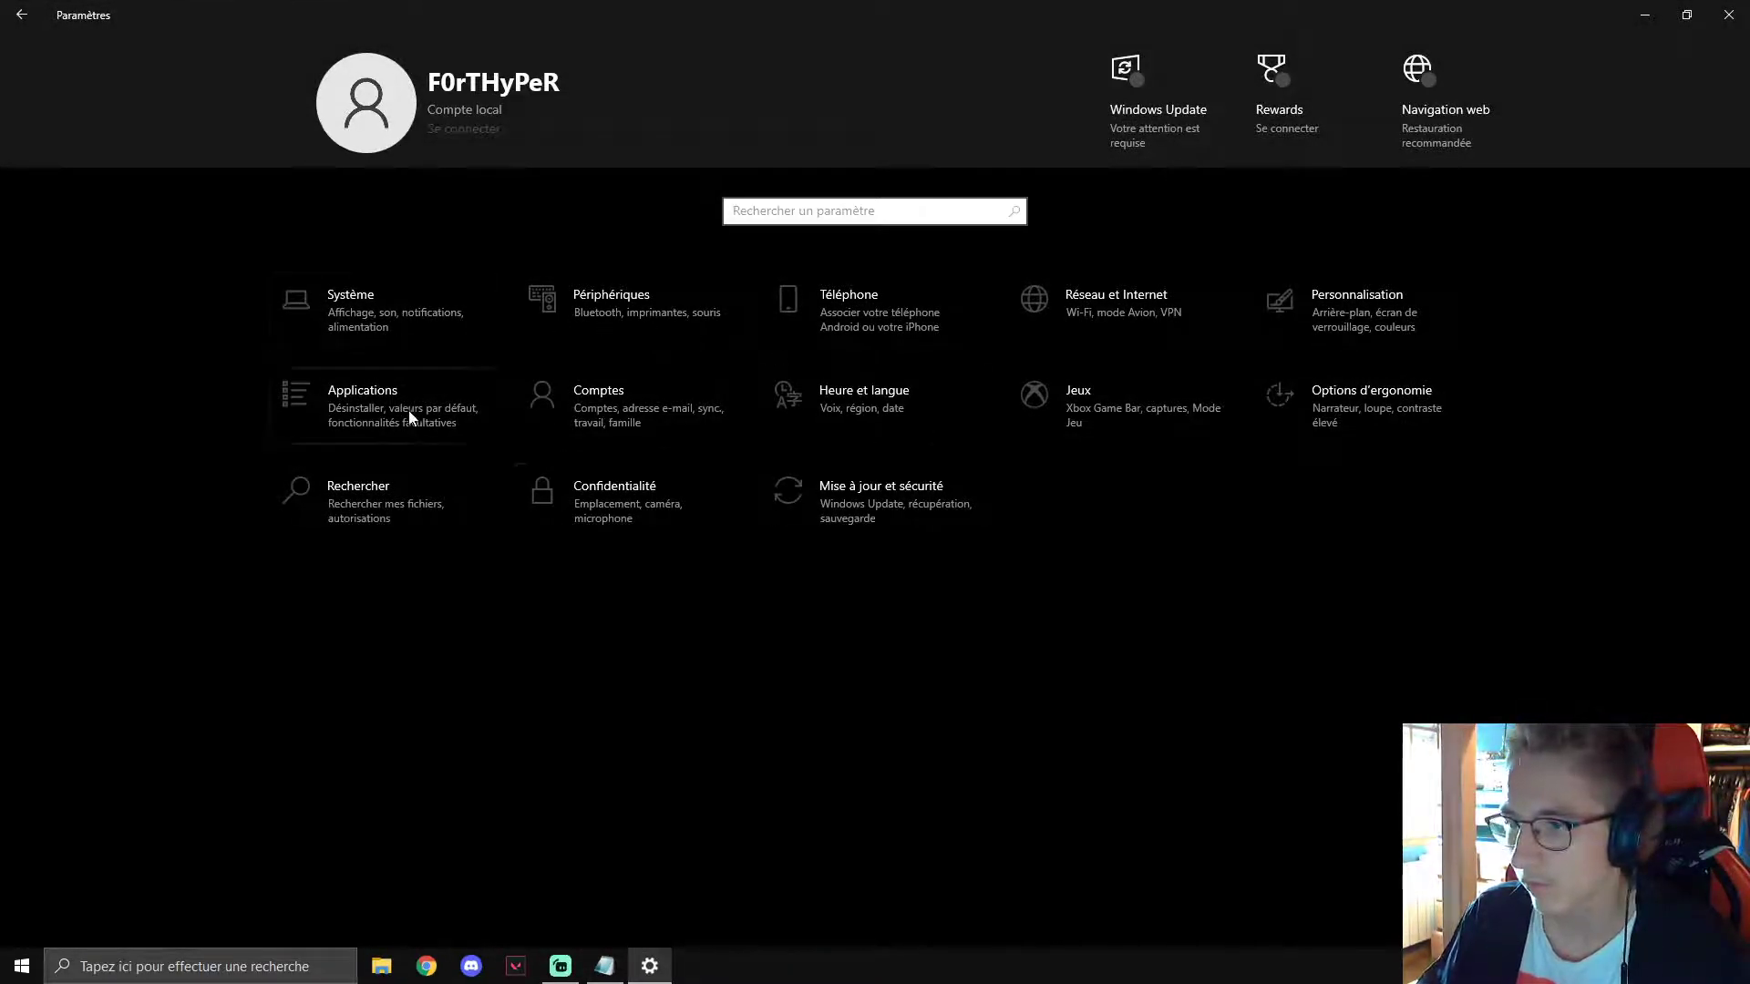
{"action": "left_click", "coordinate": [697, 392]}
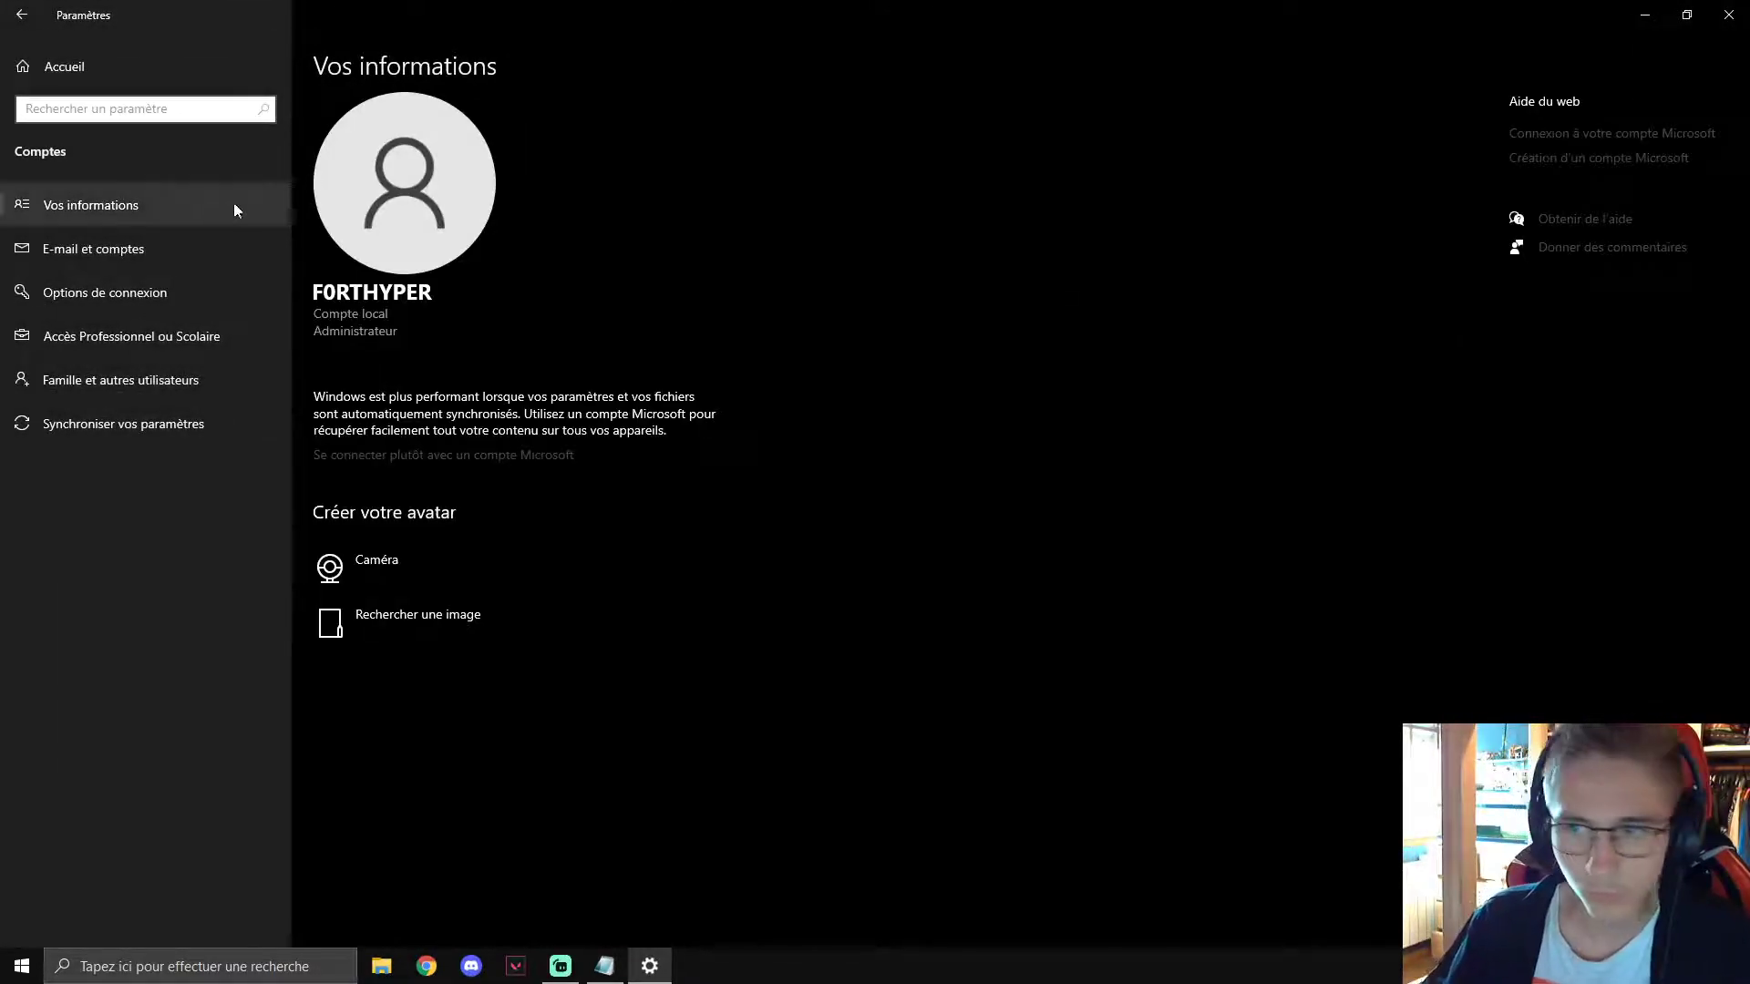
{"action": "left_click", "coordinate": [162, 298]}
{"action": "scroll", "coordinate": [981, 490], "scroll_direction": "down", "scroll_amount": 5}
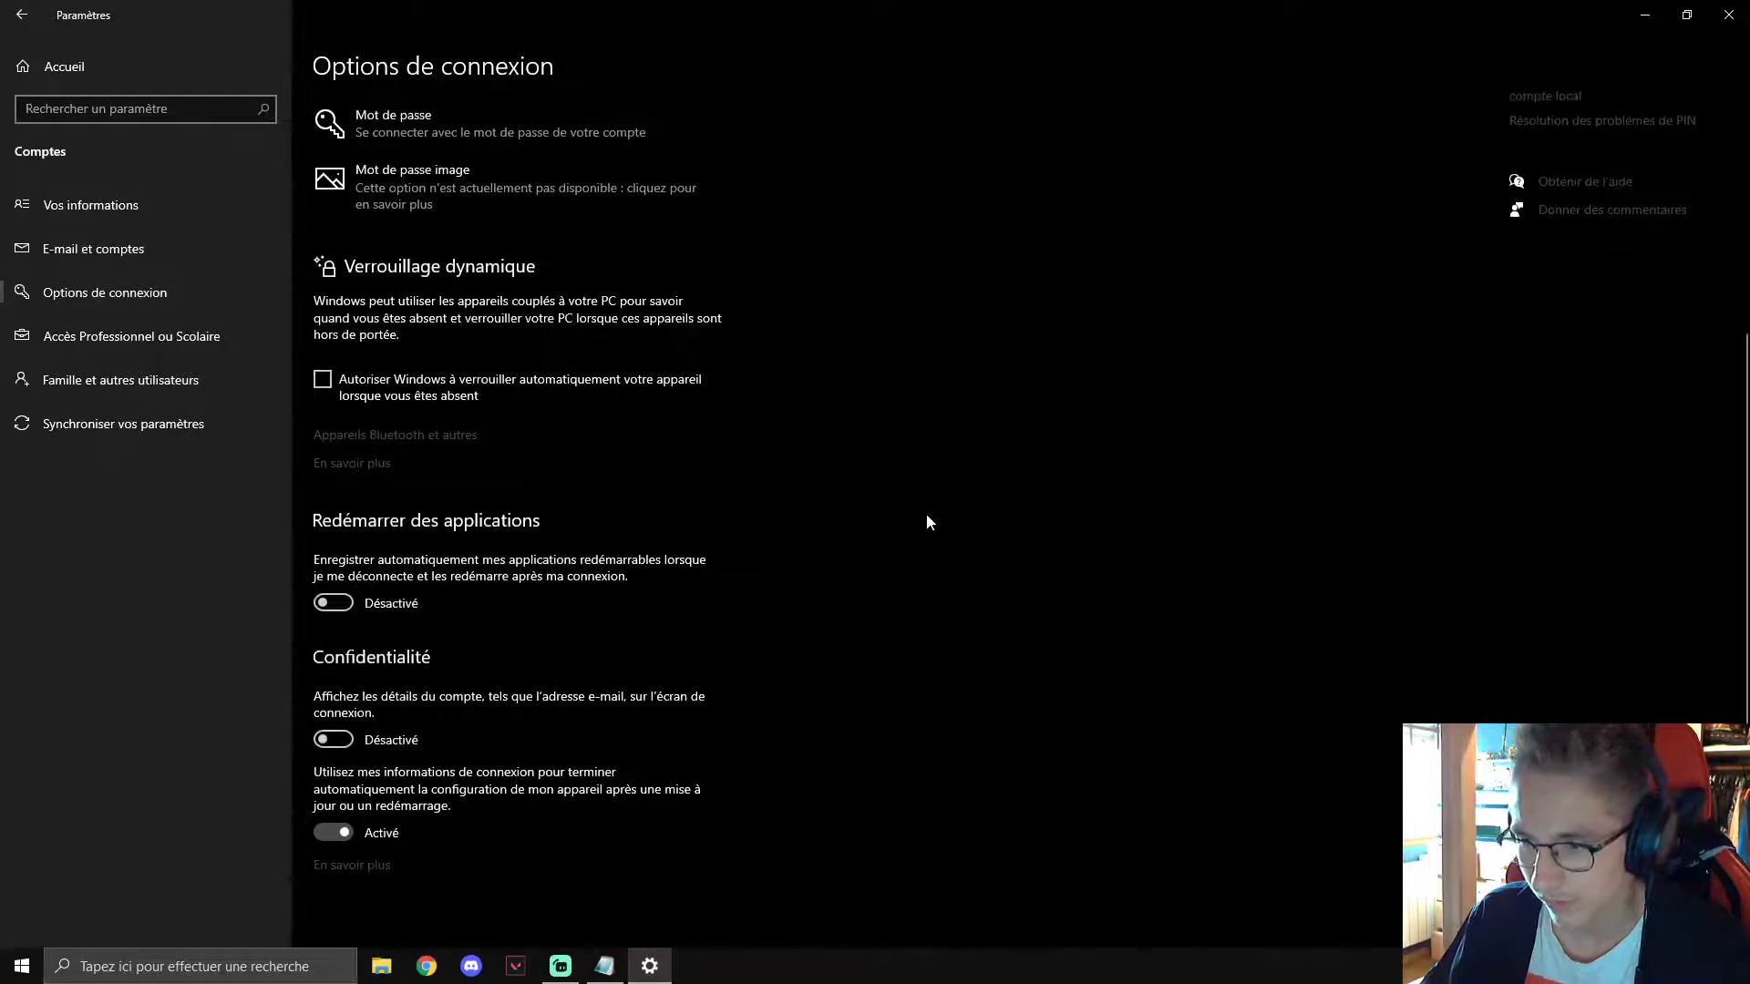
{"action": "left_click", "coordinate": [343, 835]}
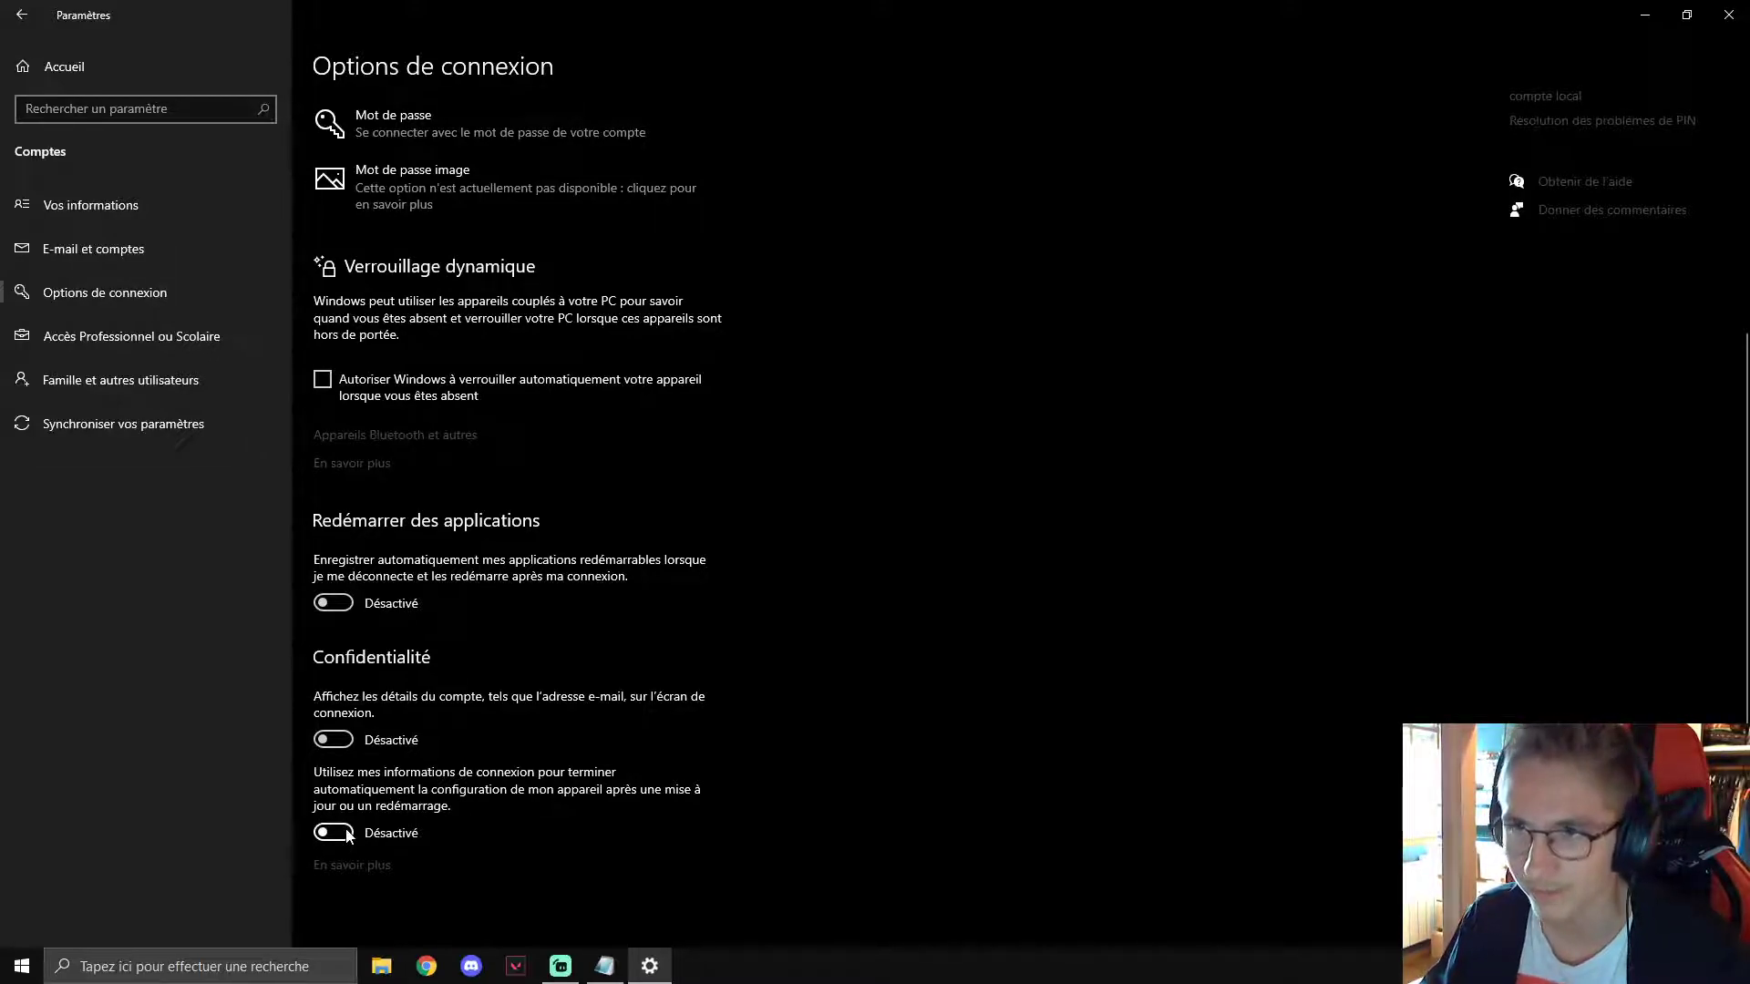
Check the optional features in the Applications settings and return to Applications et fonctionnalités.
{"action": "left_click", "coordinate": [38, 48]}
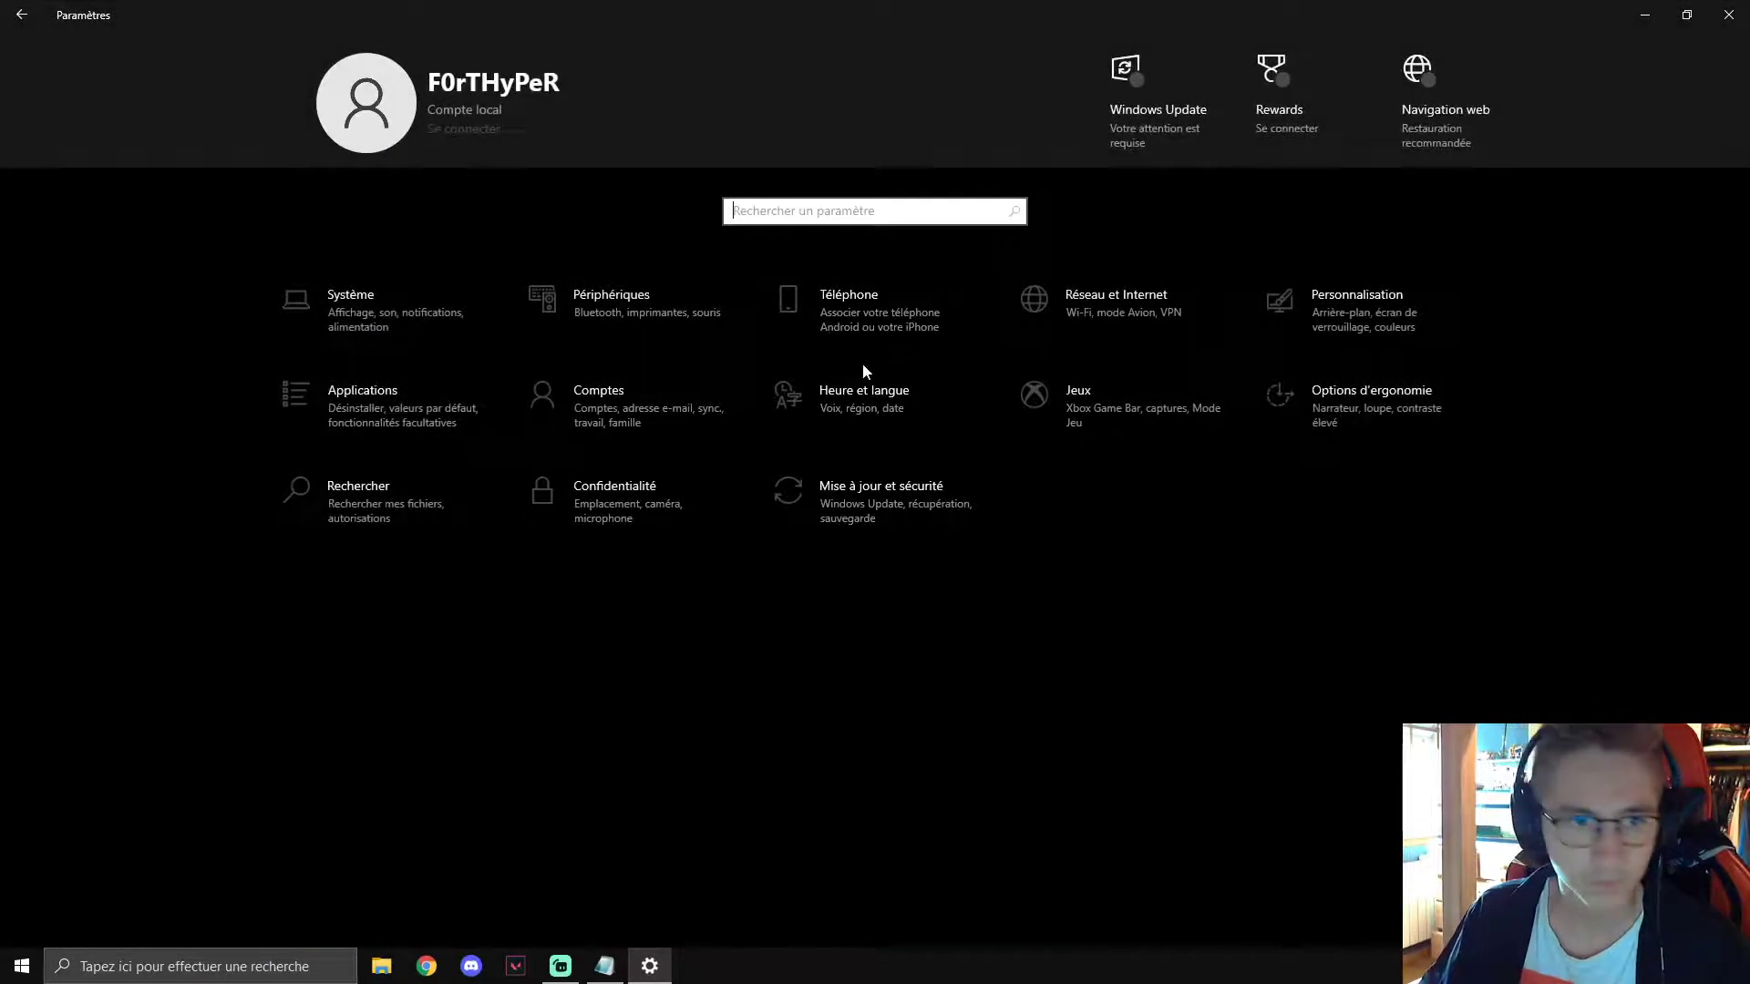
{"action": "left_click", "coordinate": [334, 407]}
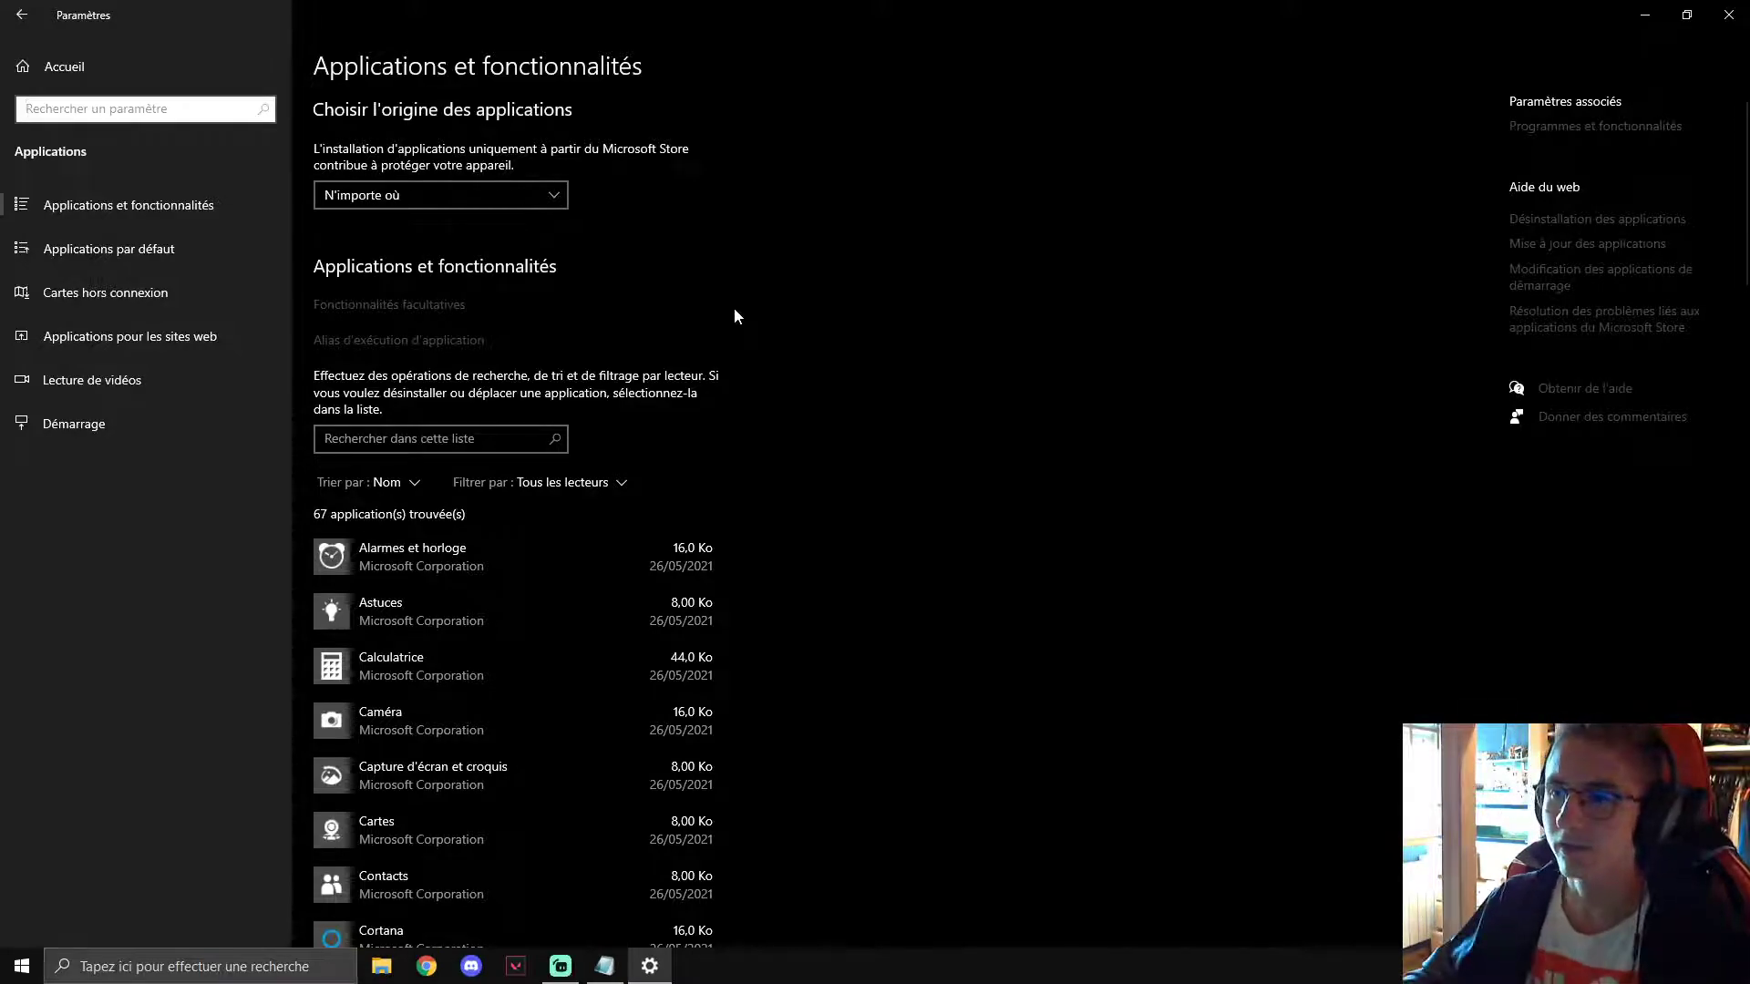
{"action": "left_click", "coordinate": [354, 311]}
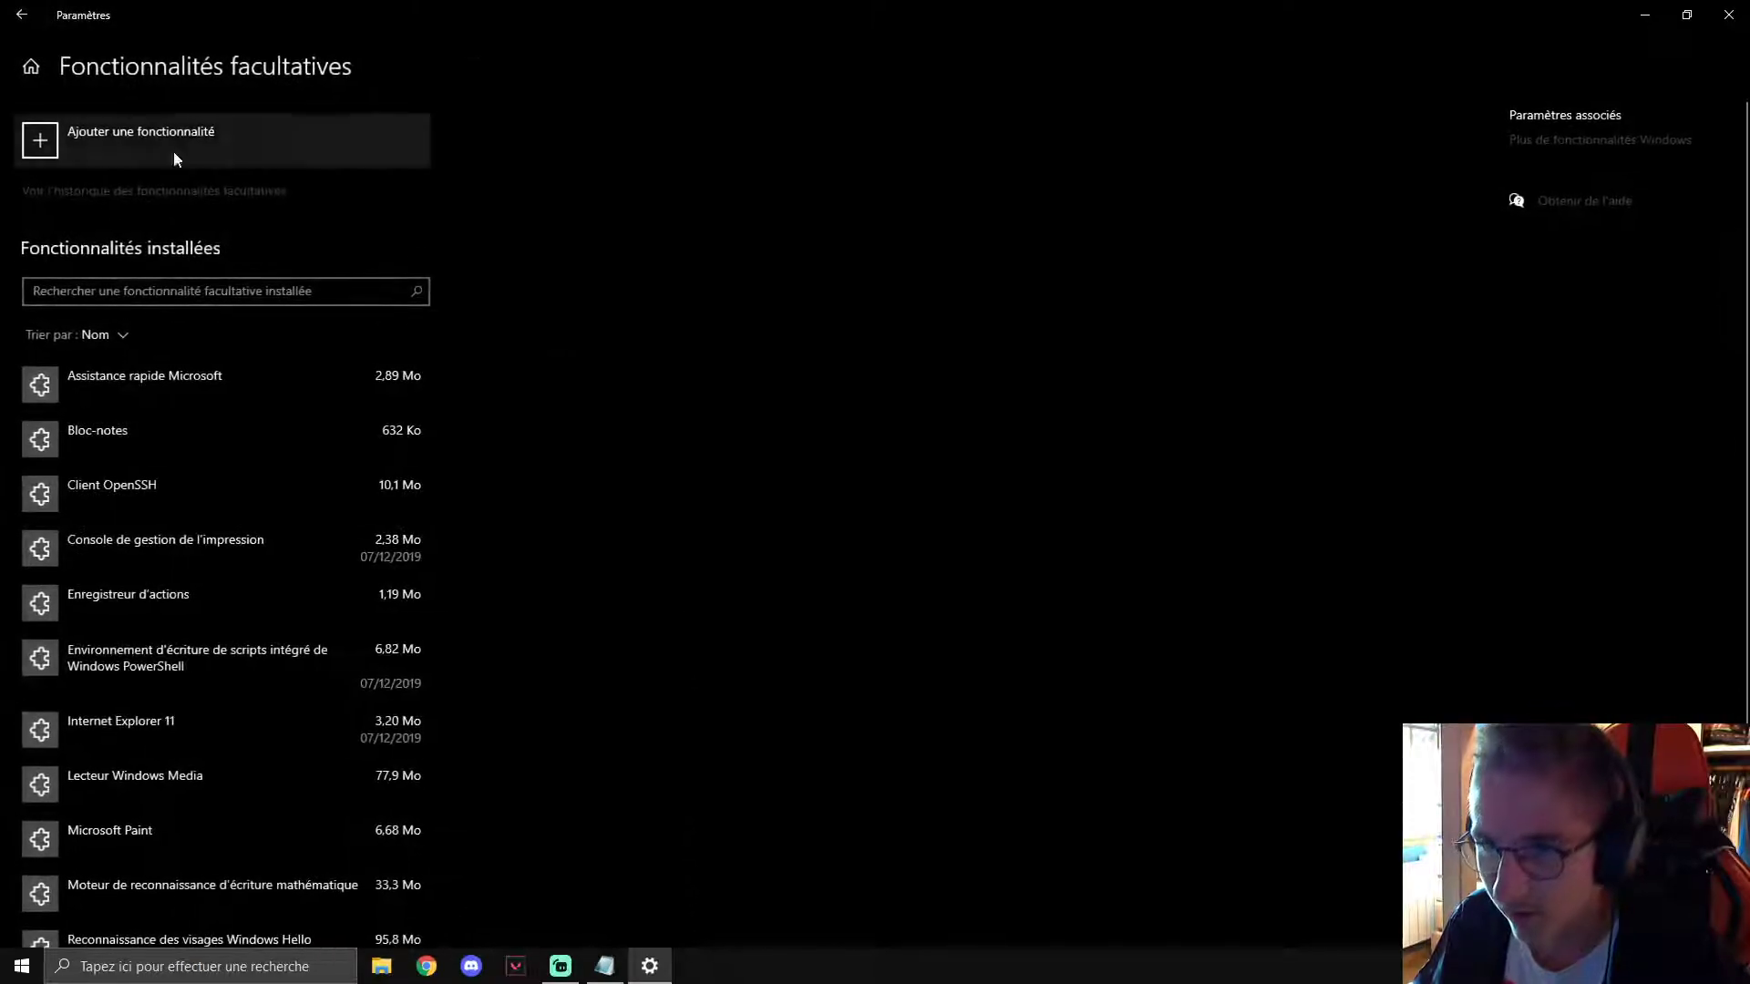
{"action": "key", "text": "alt+Left"}
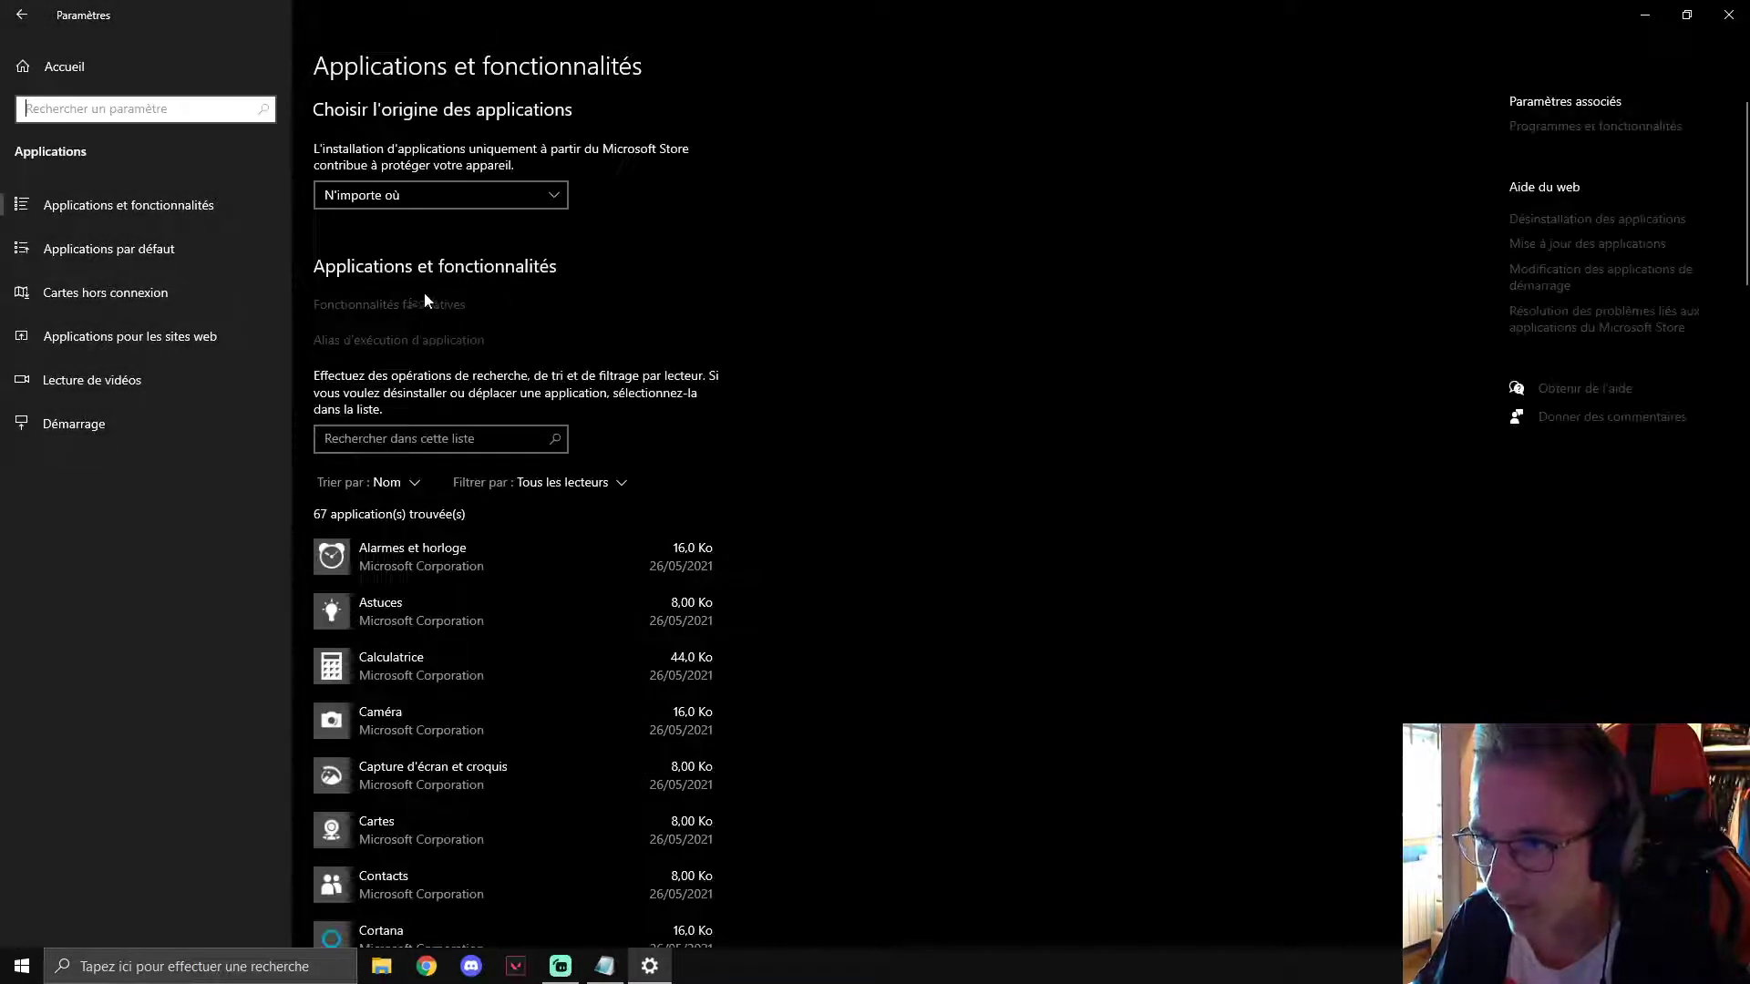
Uninstall the Reconnaissance des visages Windows Hello feature from the installed optional features.
{"action": "left_click", "coordinate": [353, 309]}
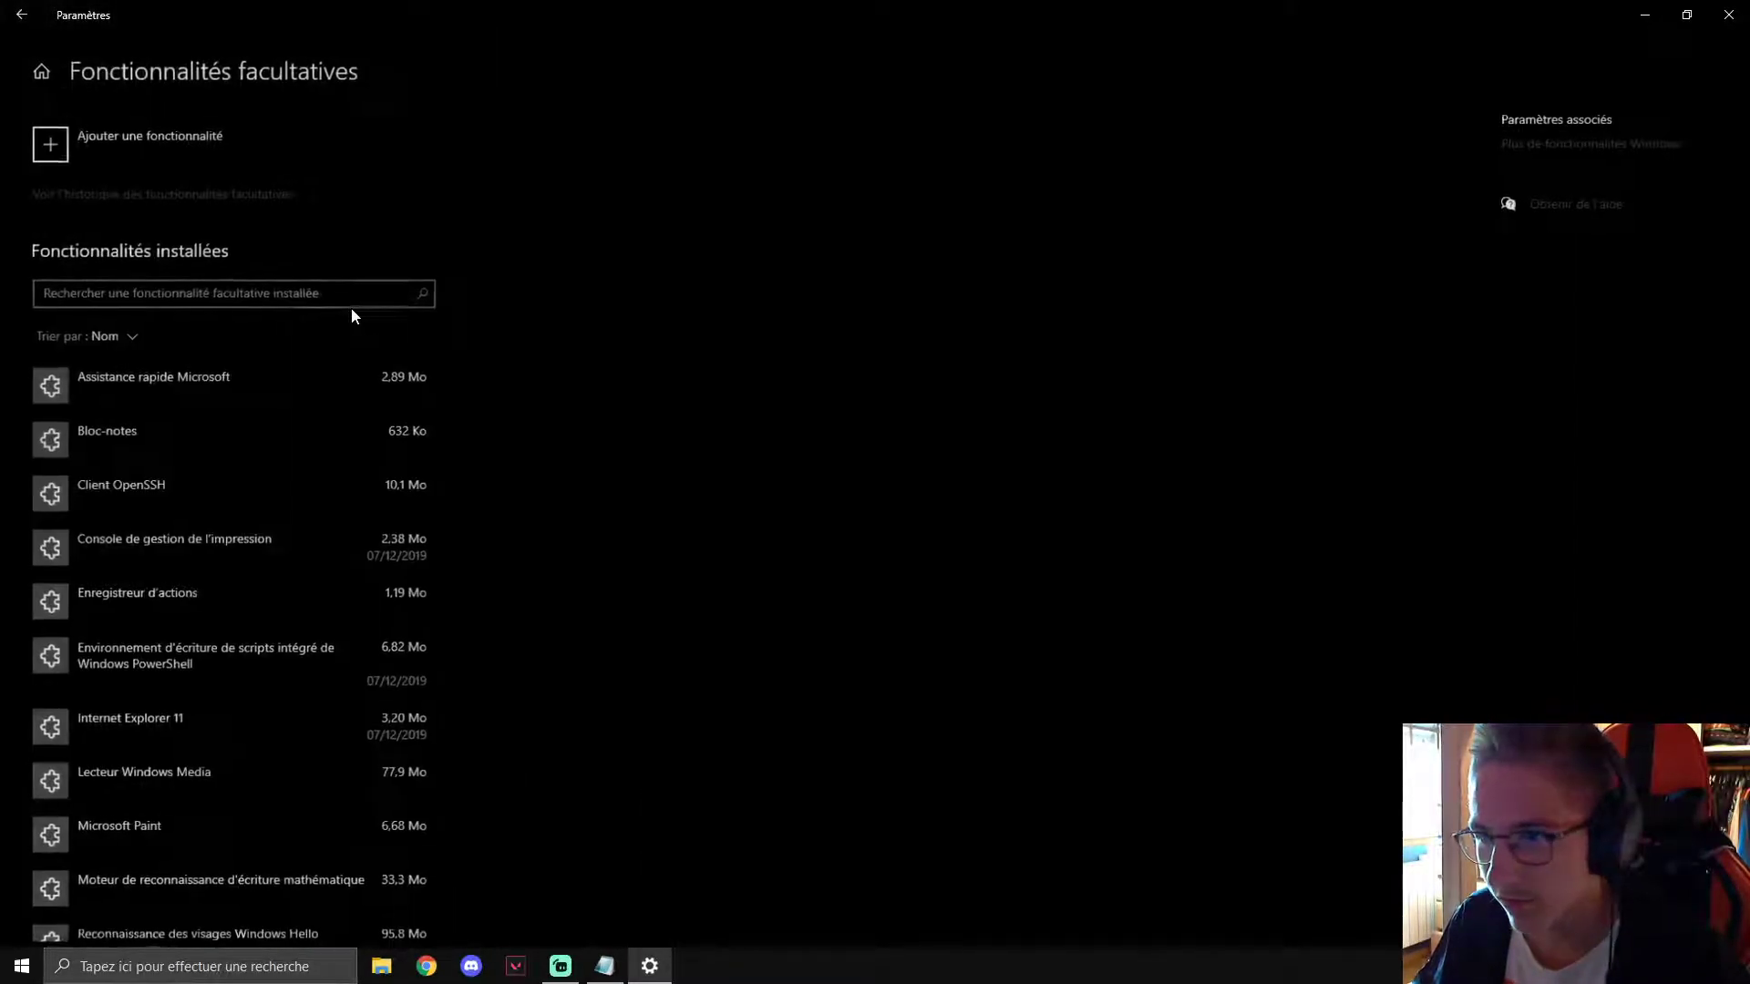
{"action": "scroll", "coordinate": [320, 780], "scroll_direction": "down", "scroll_amount": 3}
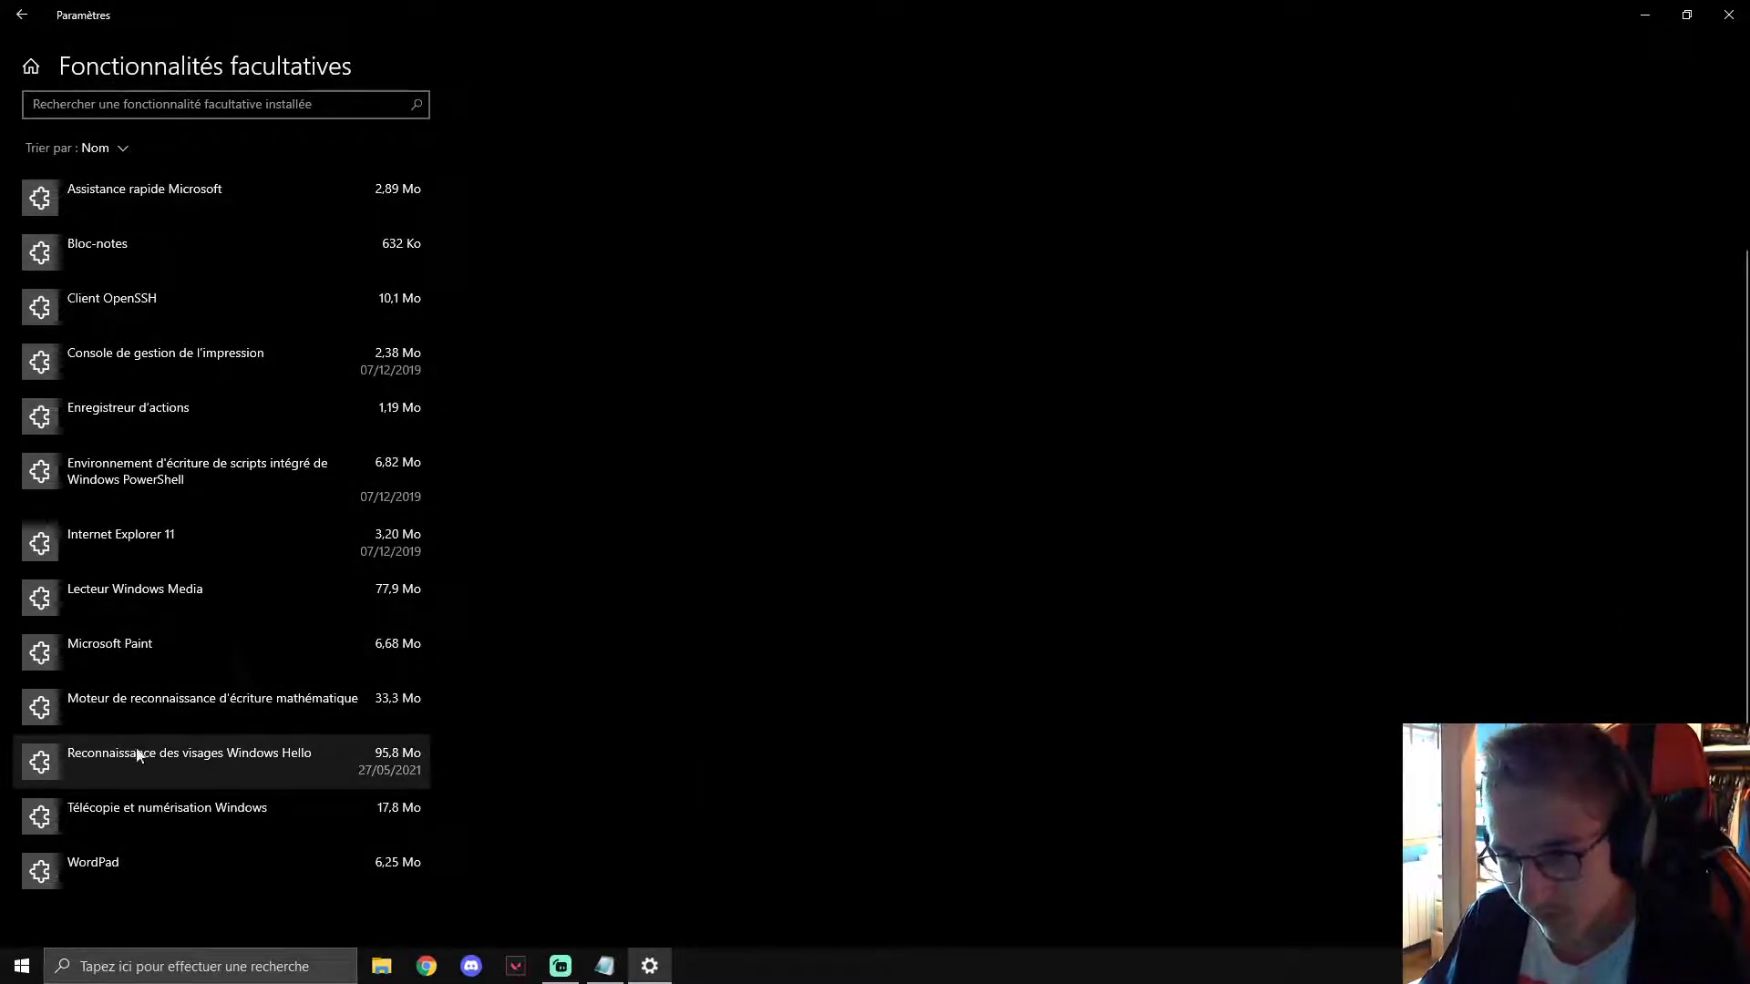
{"action": "left_click", "coordinate": [279, 760]}
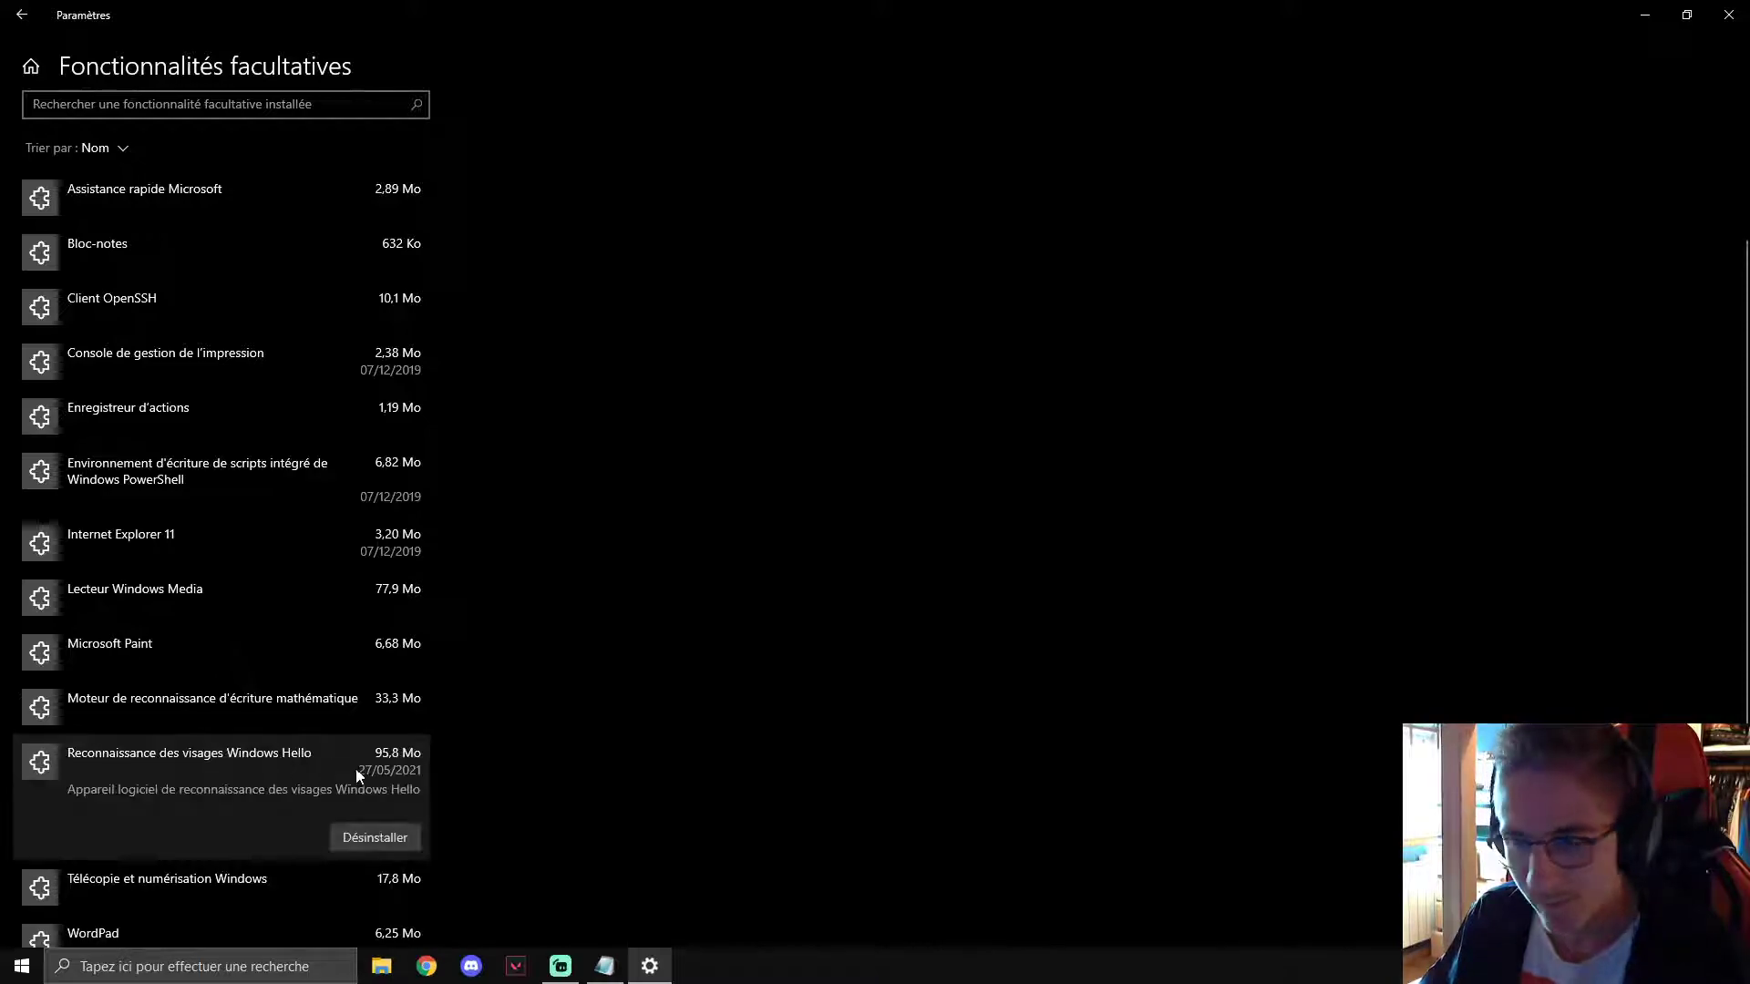
{"action": "left_click", "coordinate": [371, 843]}
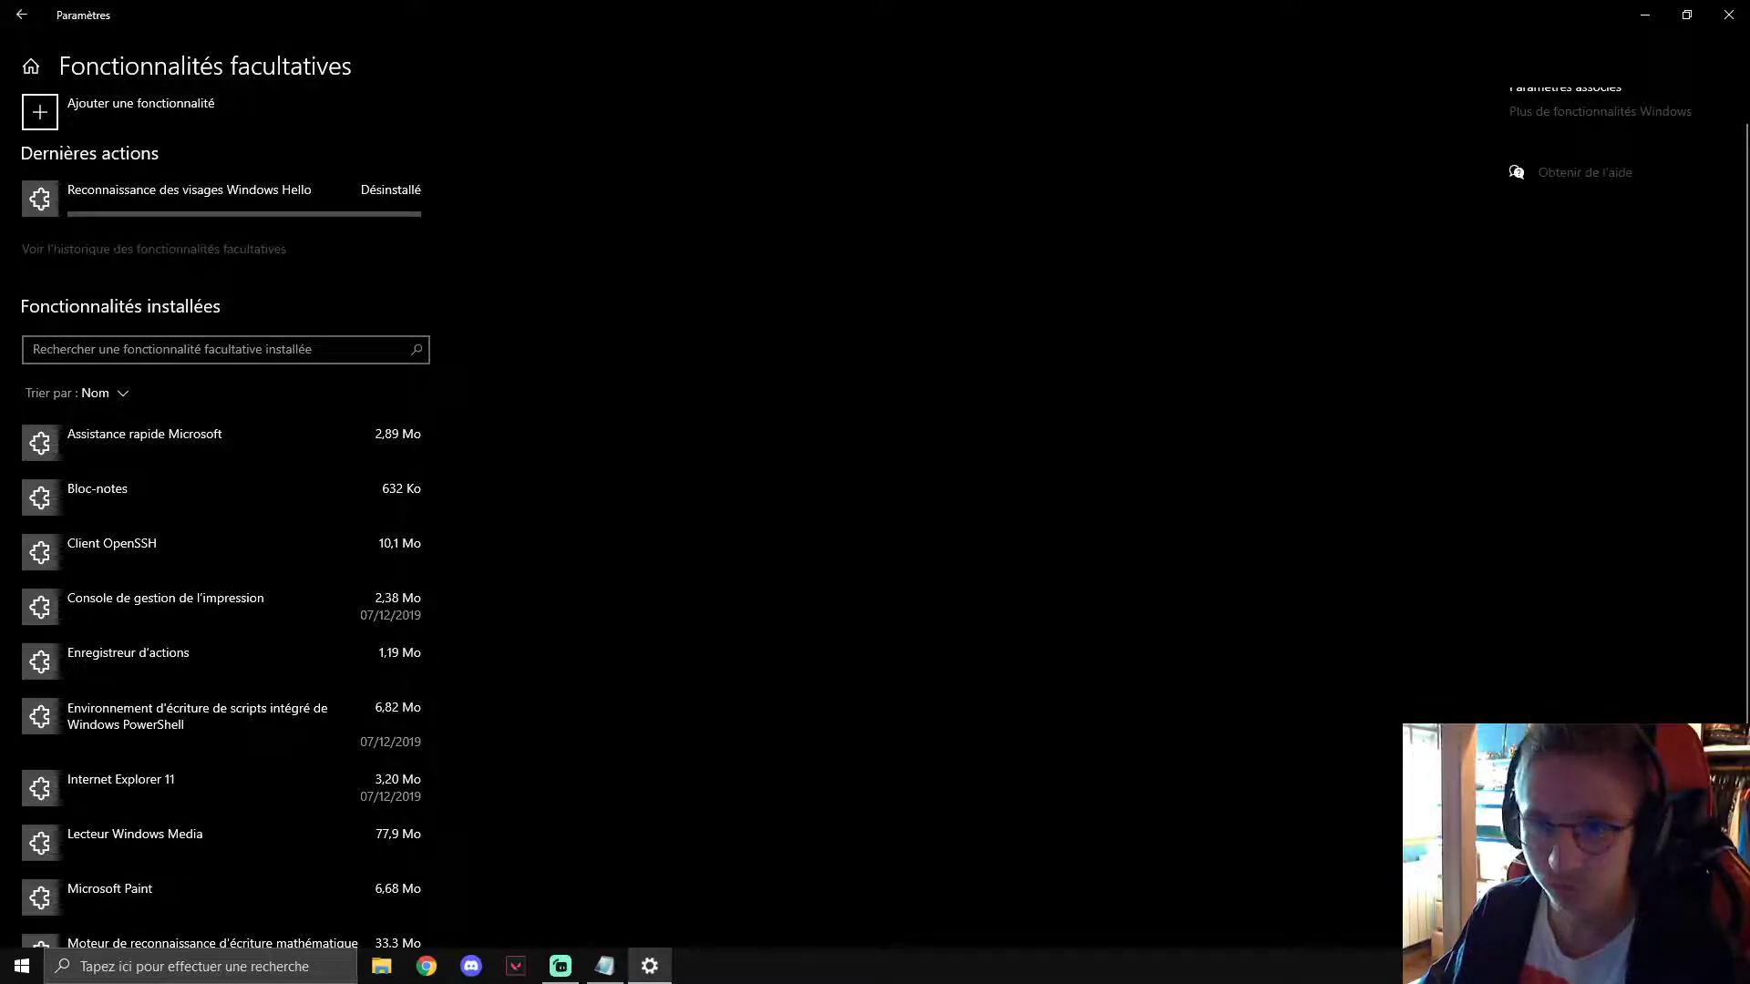
Leave the optional features, review the startup applications under Démarrage and return to the Settings home page.
{"action": "left_click", "coordinate": [23, 14]}
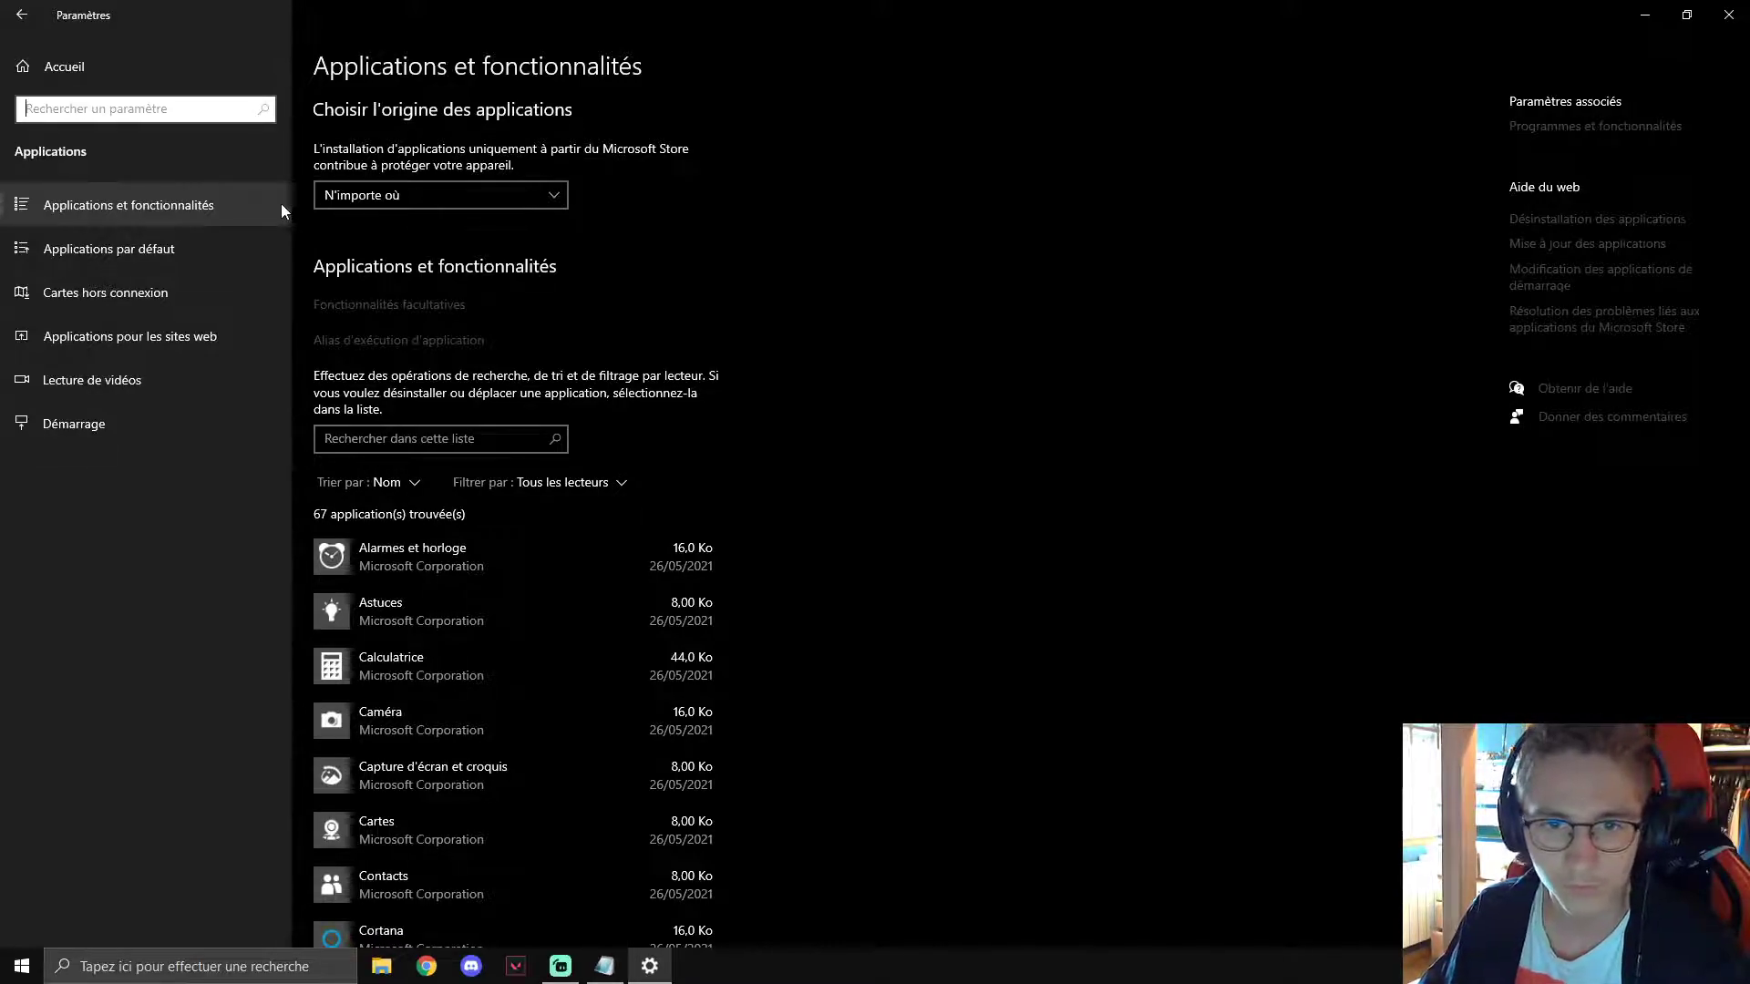
{"action": "left_click", "coordinate": [67, 424]}
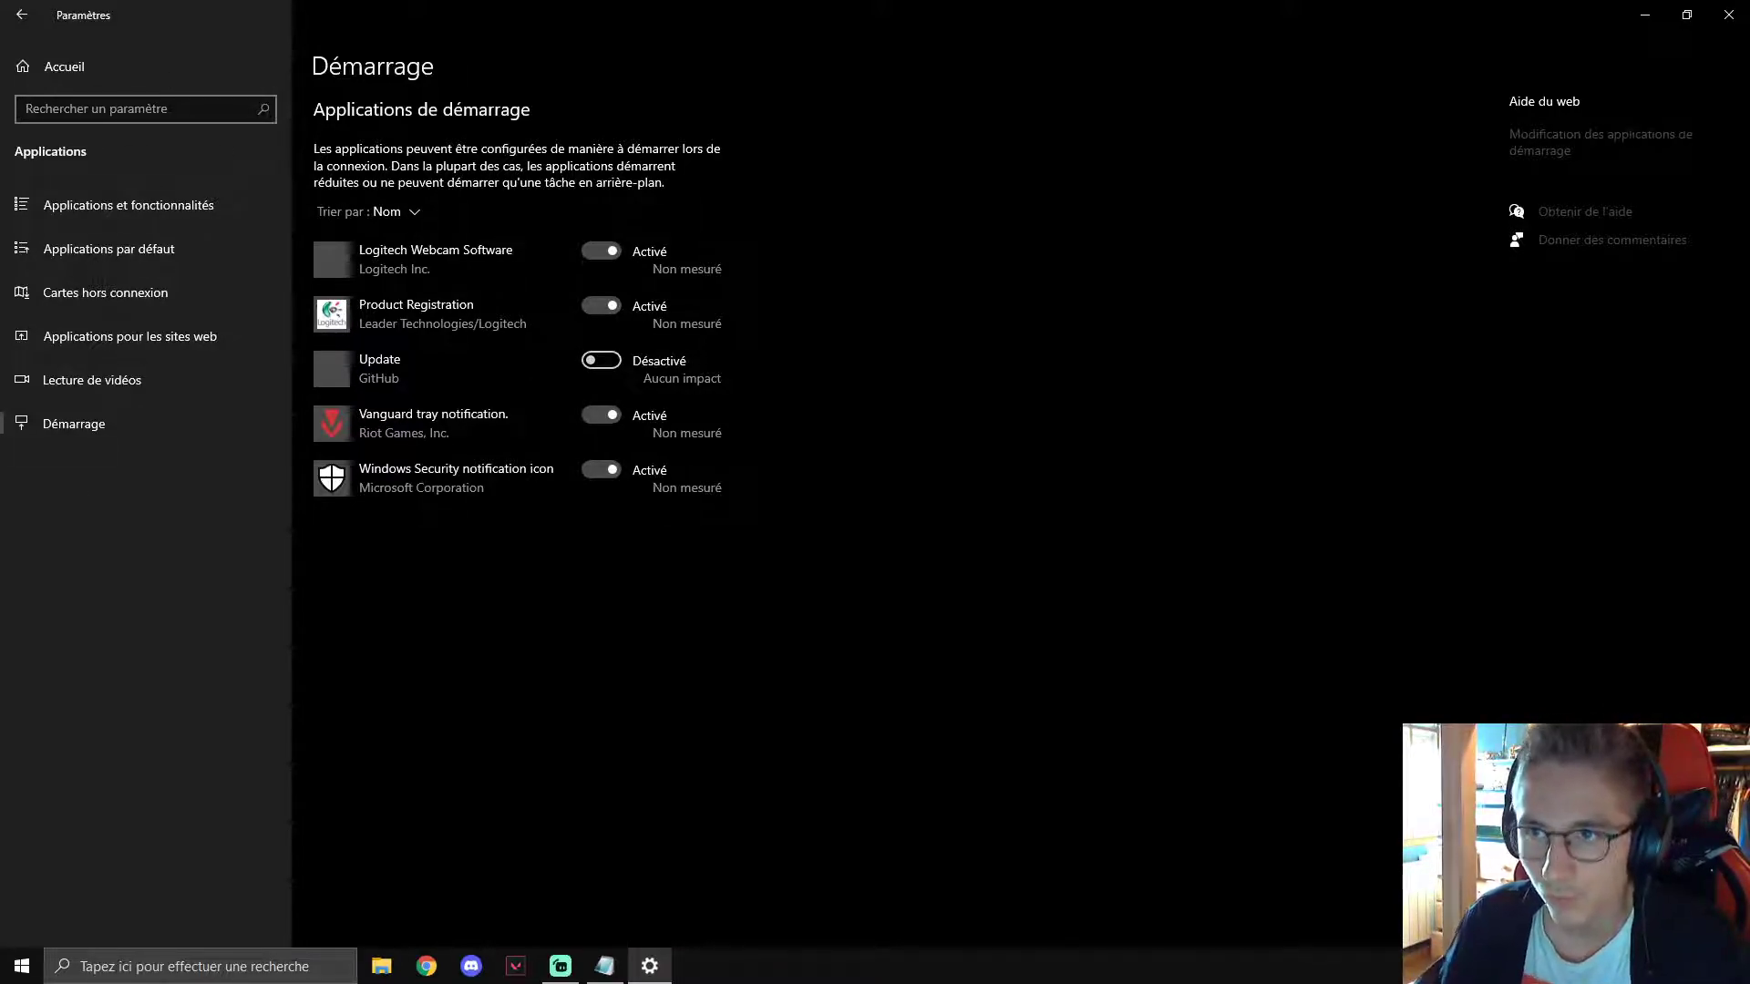
{"action": "left_click", "coordinate": [56, 66]}
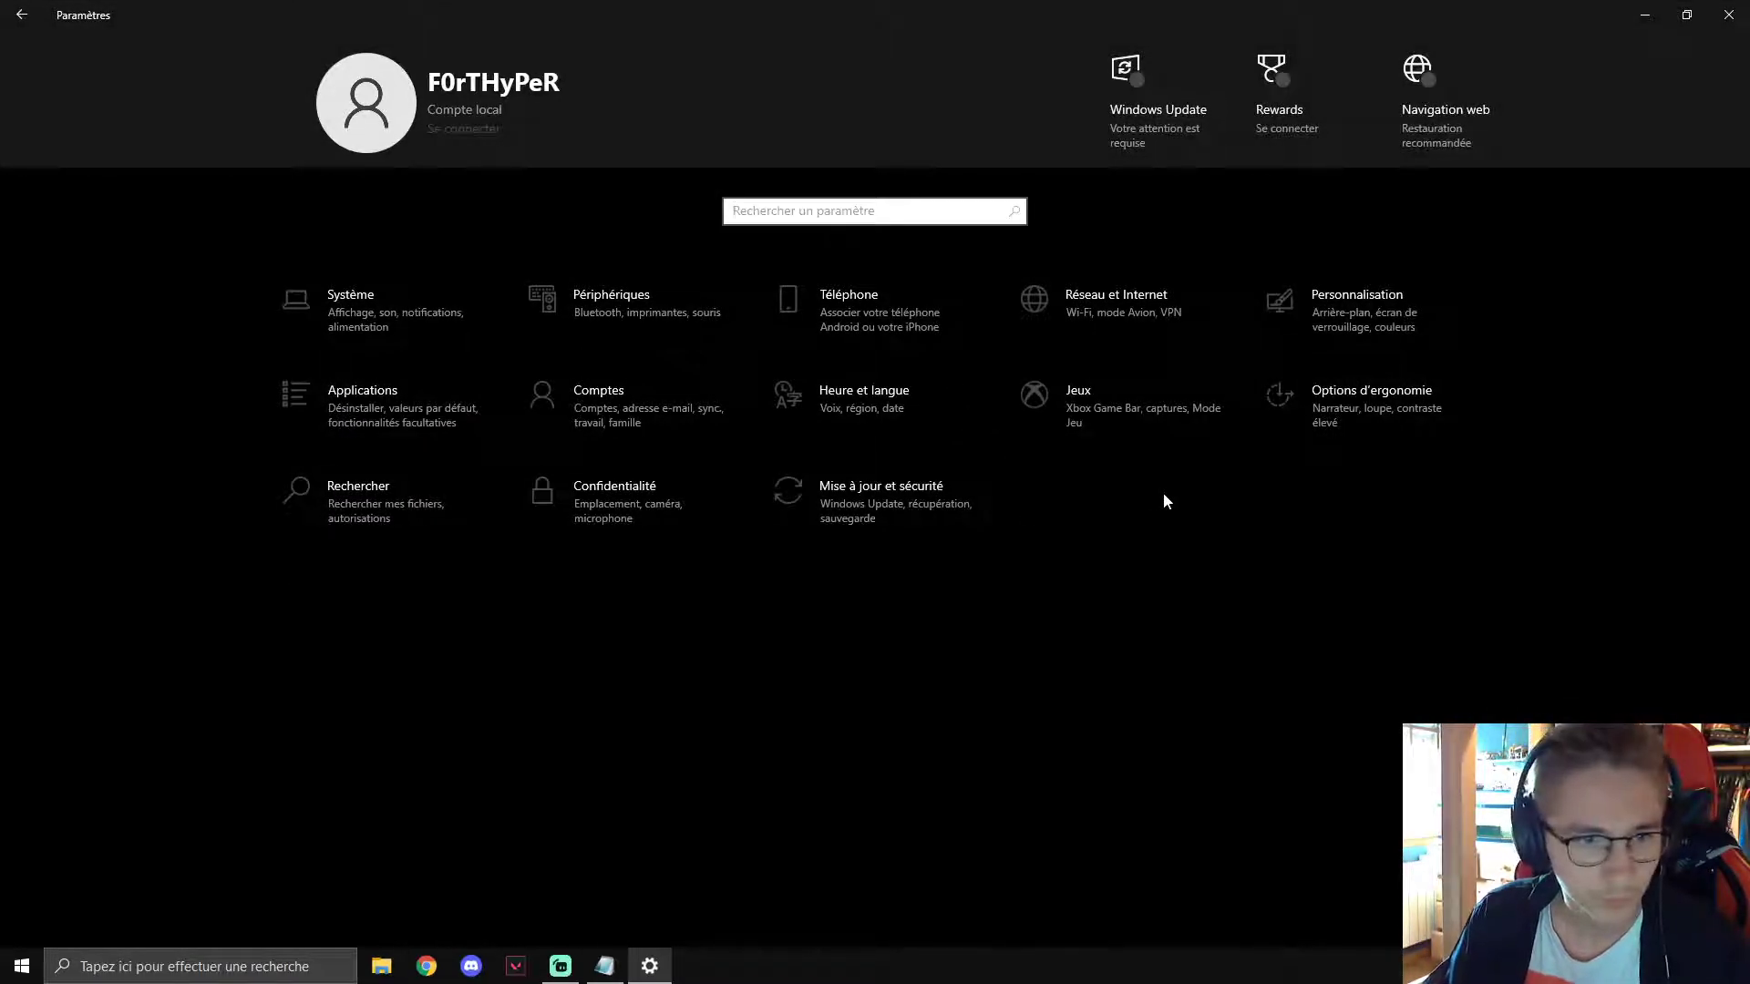
Turn off the display of animations in Windows in the Afficher page of Options d'ergonomie.
{"action": "left_click", "coordinate": [1369, 438]}
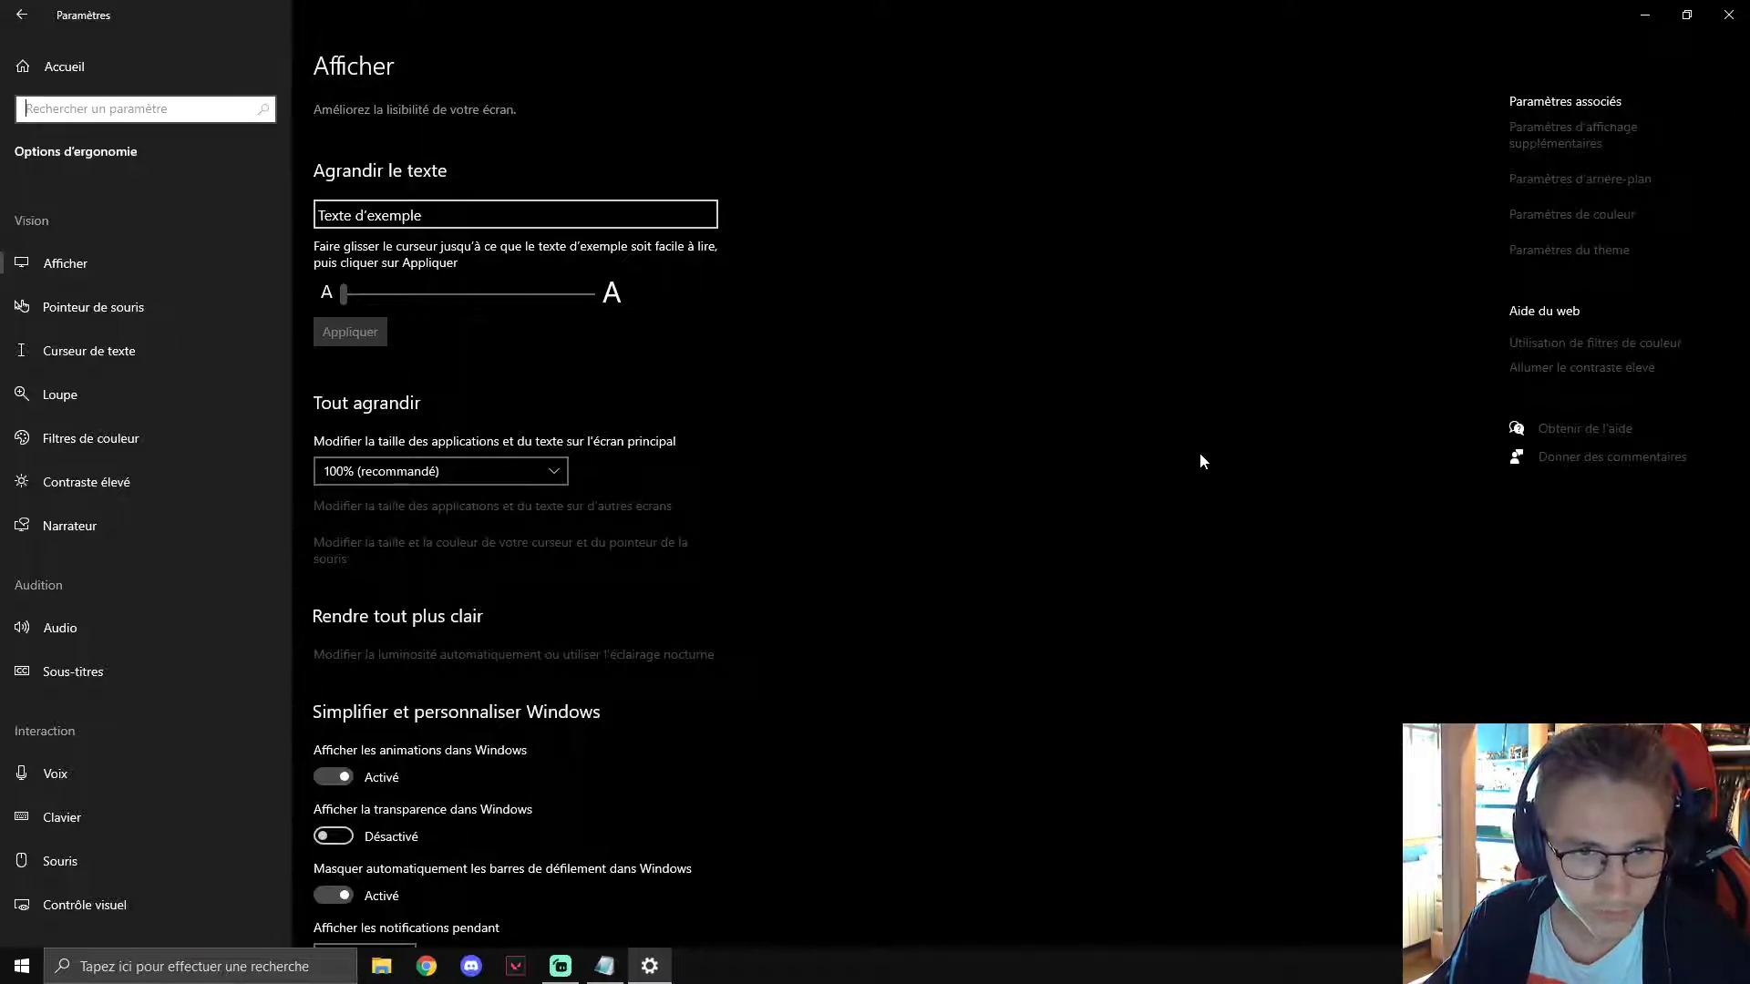
{"action": "scroll", "coordinate": [1200, 453], "scroll_direction": "down", "scroll_amount": 3}
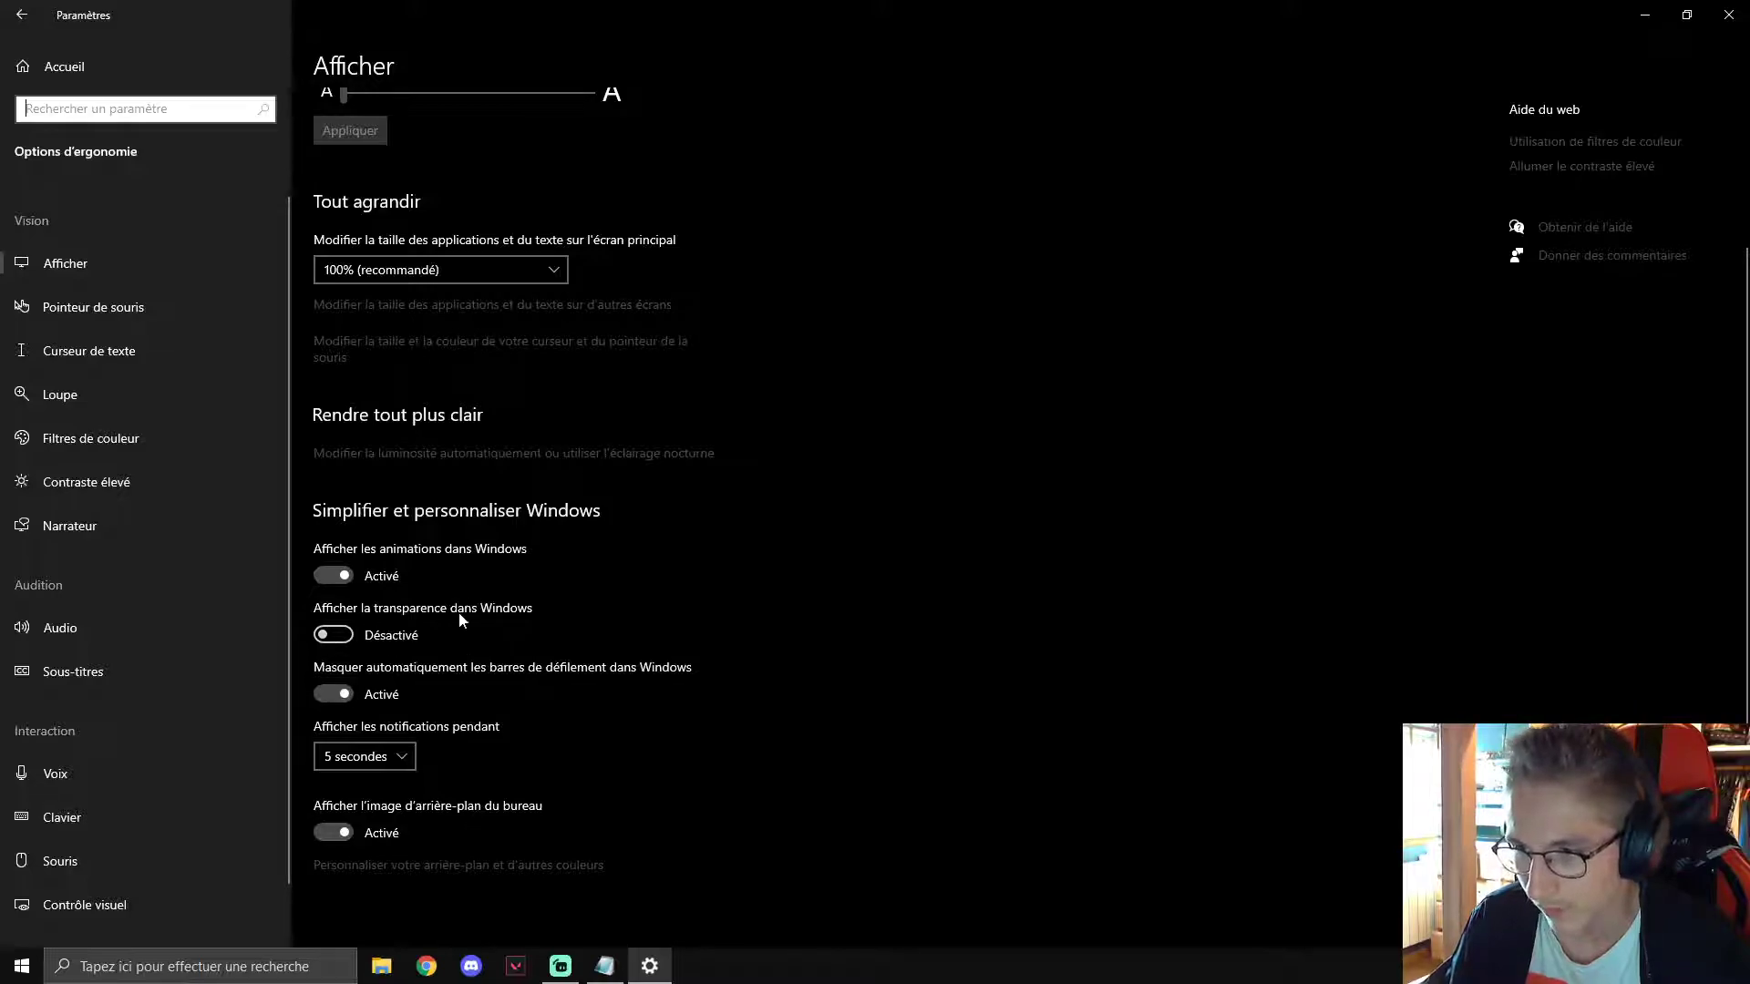
{"action": "left_click", "coordinate": [330, 578]}
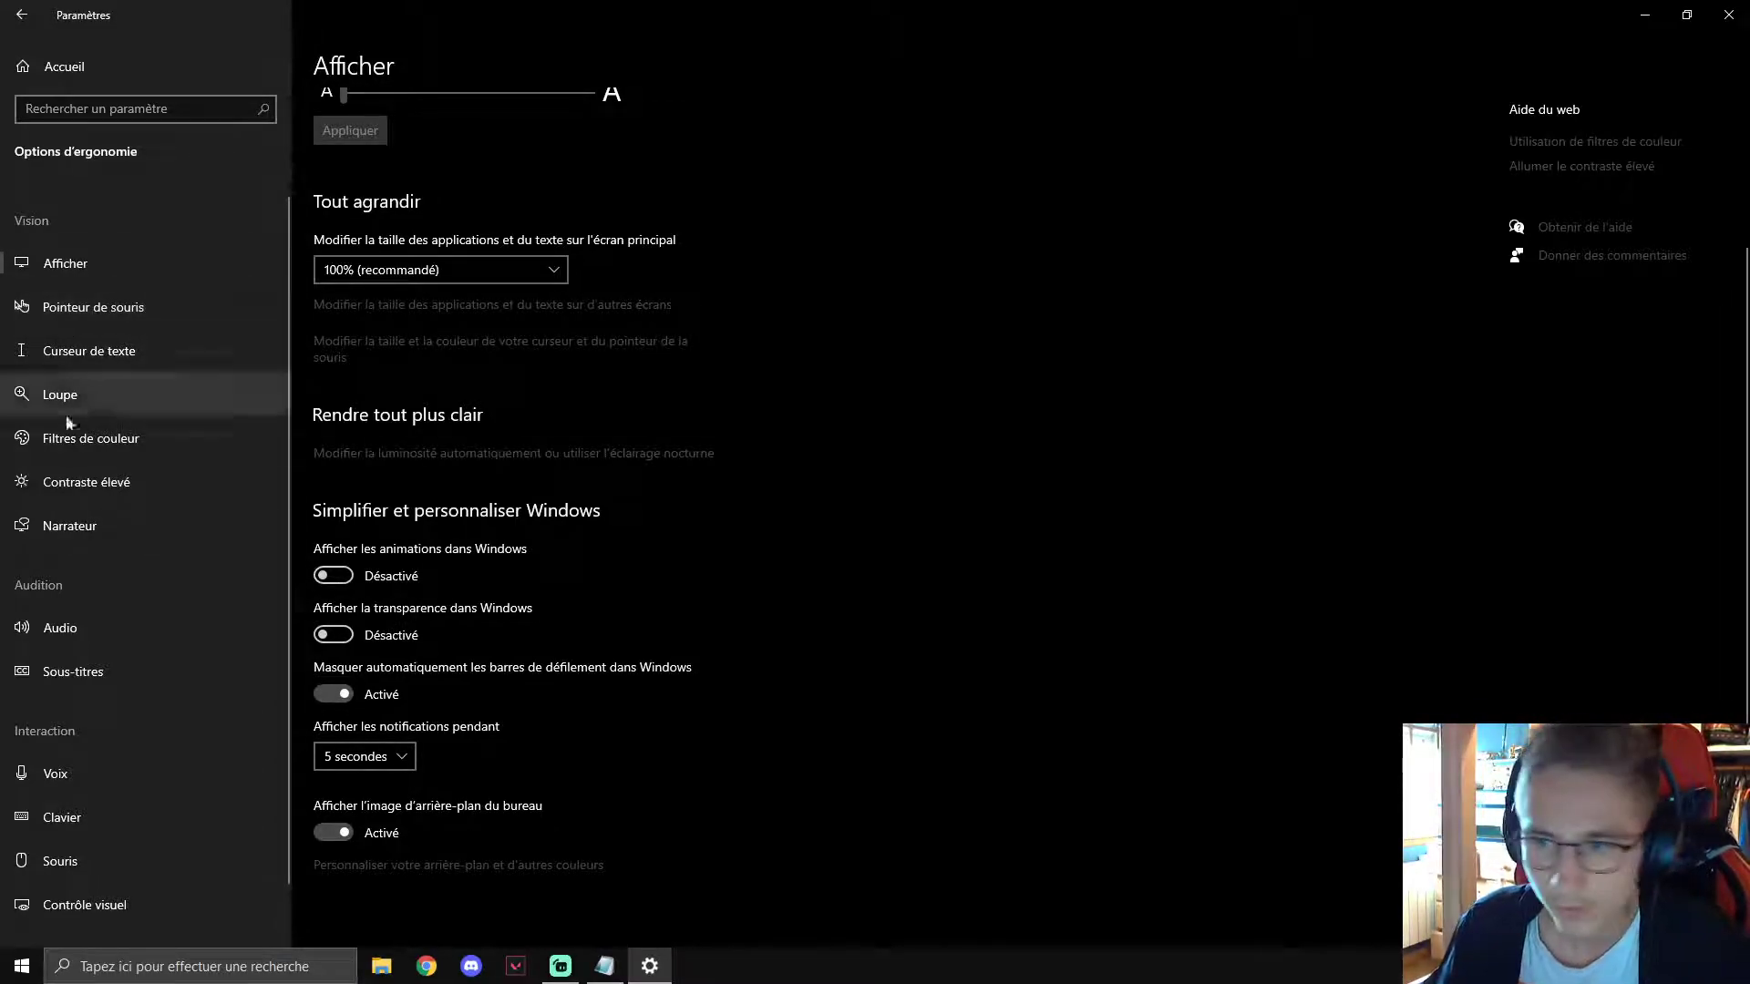
In the Clavier ergonomics settings, disallow the shortcut keys that start touches rémanentes and touches bascules.
{"action": "left_click", "coordinate": [117, 821]}
{"action": "left_click", "coordinate": [322, 450]}
{"action": "left_click", "coordinate": [322, 673]}
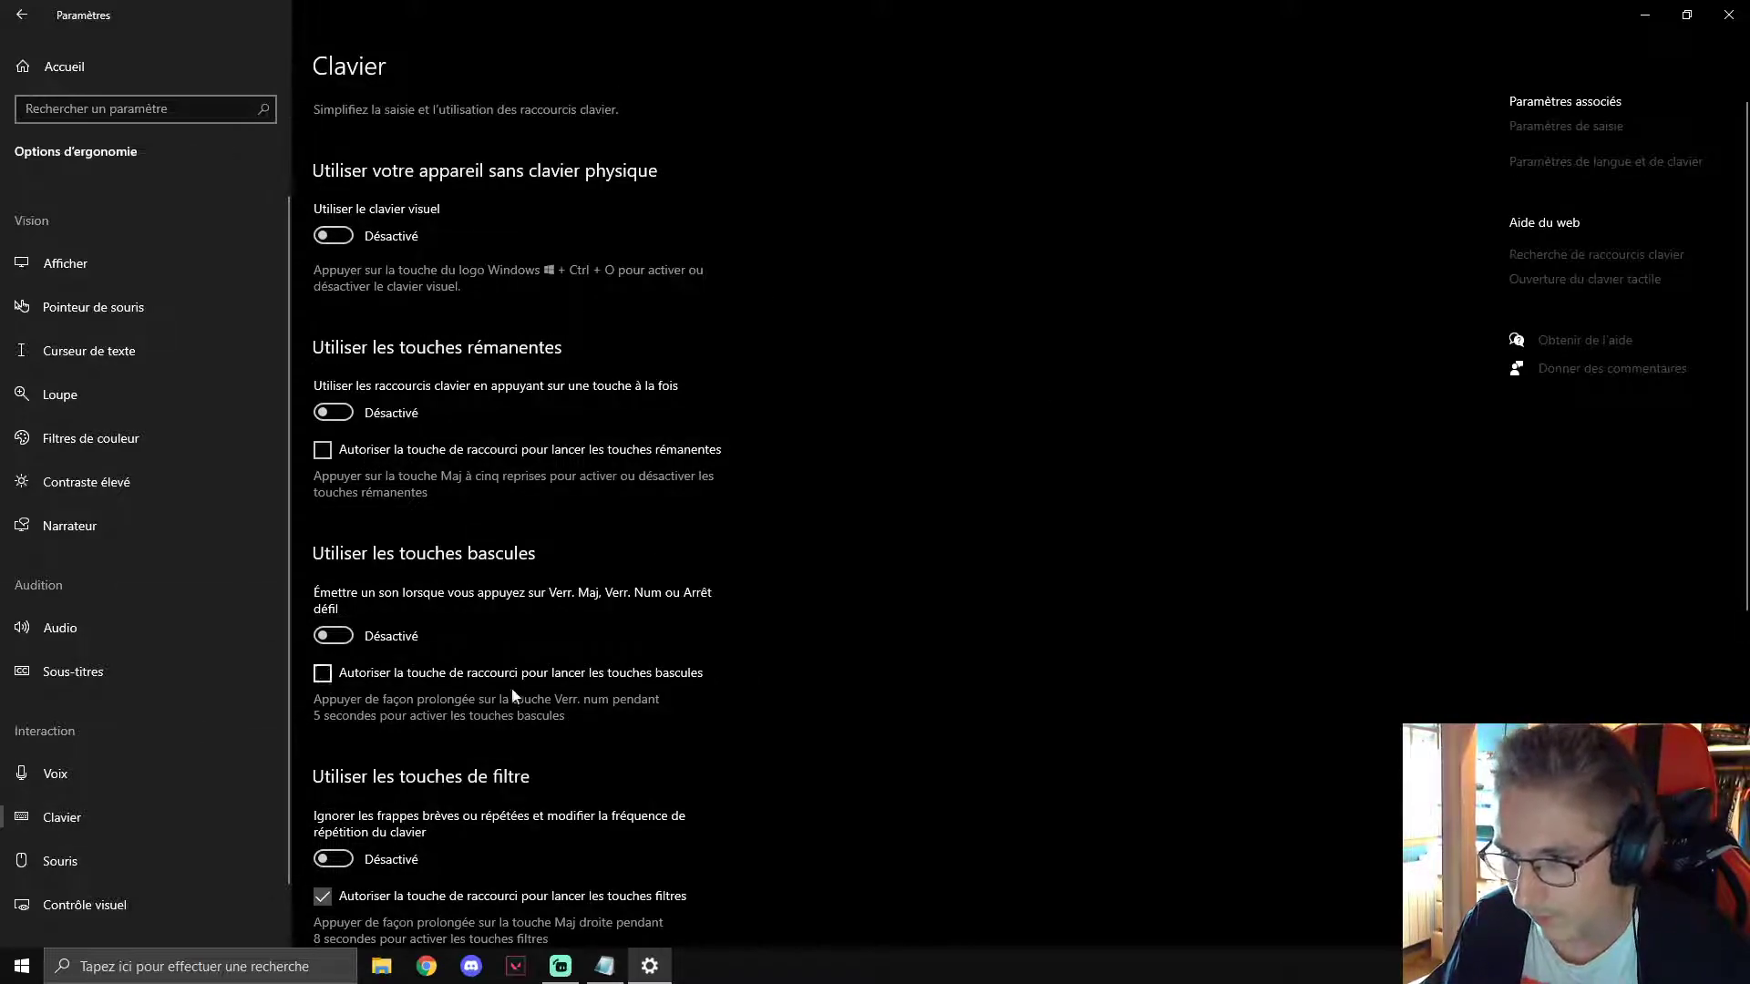
Disallow the shortcut key that starts touches filtres, toggle the two checkboxes further down the Clavier page and review the page.
{"action": "scroll", "coordinate": [460, 695], "scroll_direction": "down", "scroll_amount": 3}
{"action": "left_click", "coordinate": [323, 612]}
{"action": "scroll", "coordinate": [405, 649], "scroll_direction": "down", "scroll_amount": 3}
{"action": "left_click", "coordinate": [323, 736]}
{"action": "left_click", "coordinate": [323, 792]}
{"action": "scroll", "coordinate": [970, 716], "scroll_direction": "up", "scroll_amount": 5}
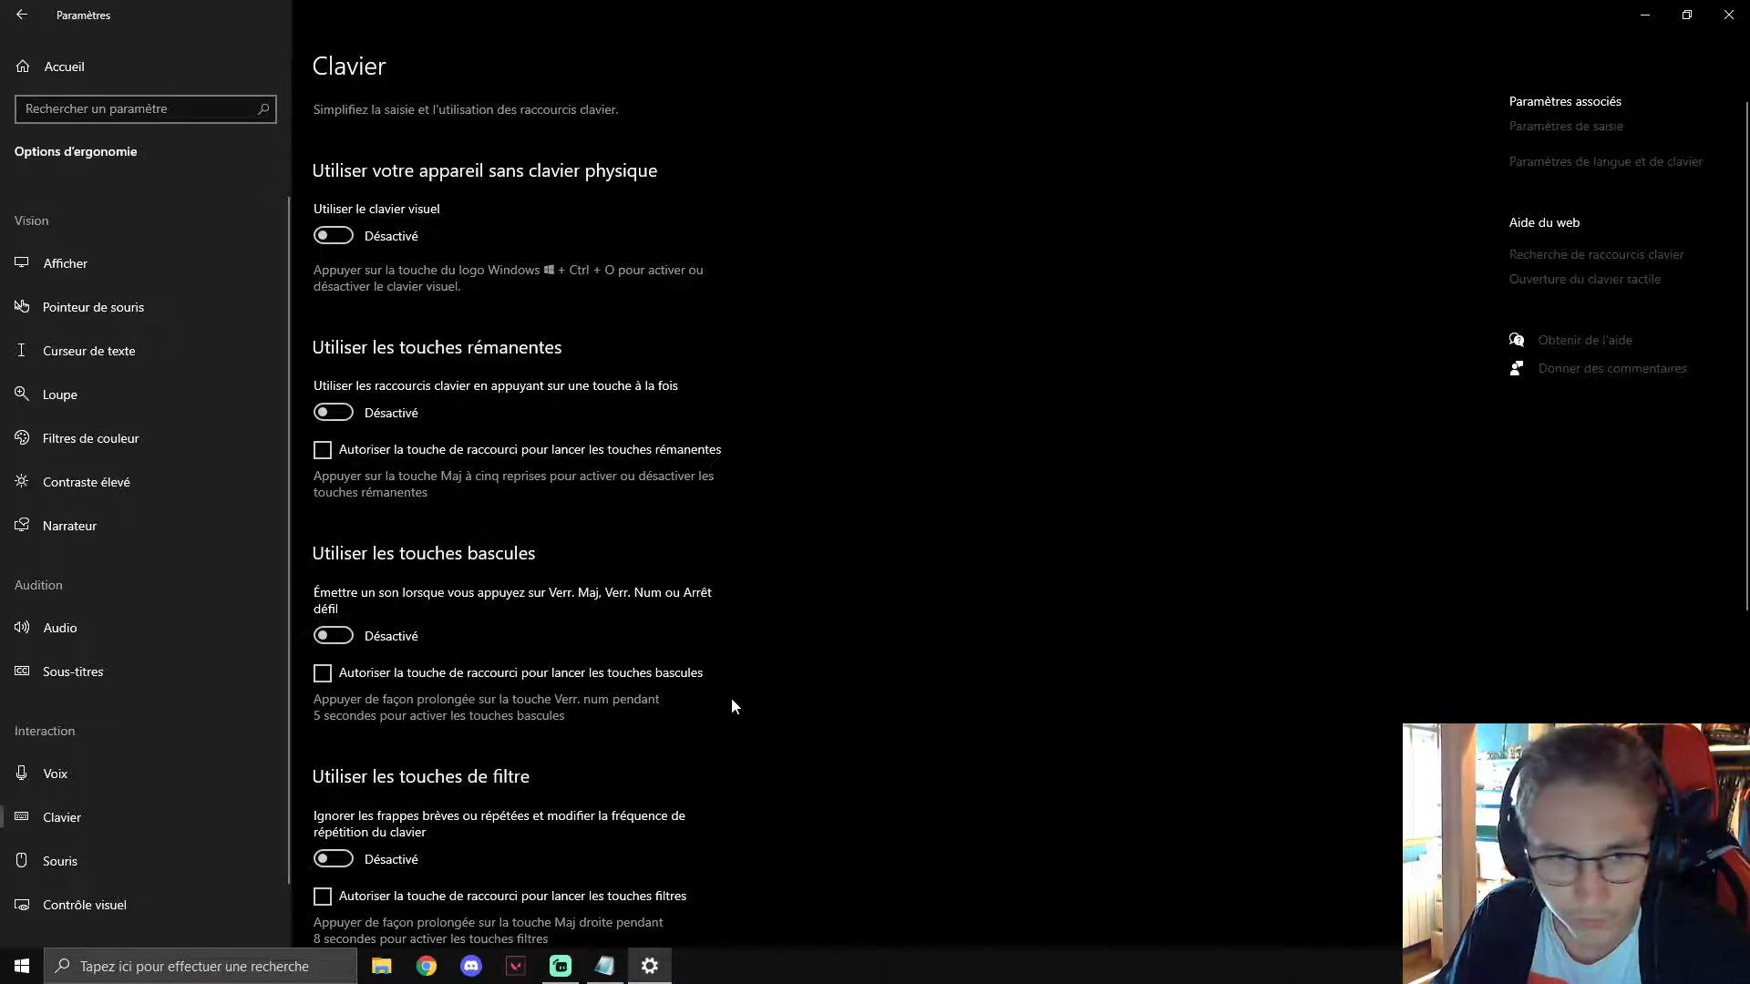
{"action": "scroll", "coordinate": [837, 574], "scroll_direction": "down", "scroll_amount": 5}
{"action": "scroll", "coordinate": [616, 606], "scroll_direction": "up", "scroll_amount": 5}
{"action": "scroll", "coordinate": [615, 608], "scroll_direction": "down", "scroll_amount": 5}
{"action": "scroll", "coordinate": [781, 771], "scroll_direction": "up", "scroll_amount": 5}
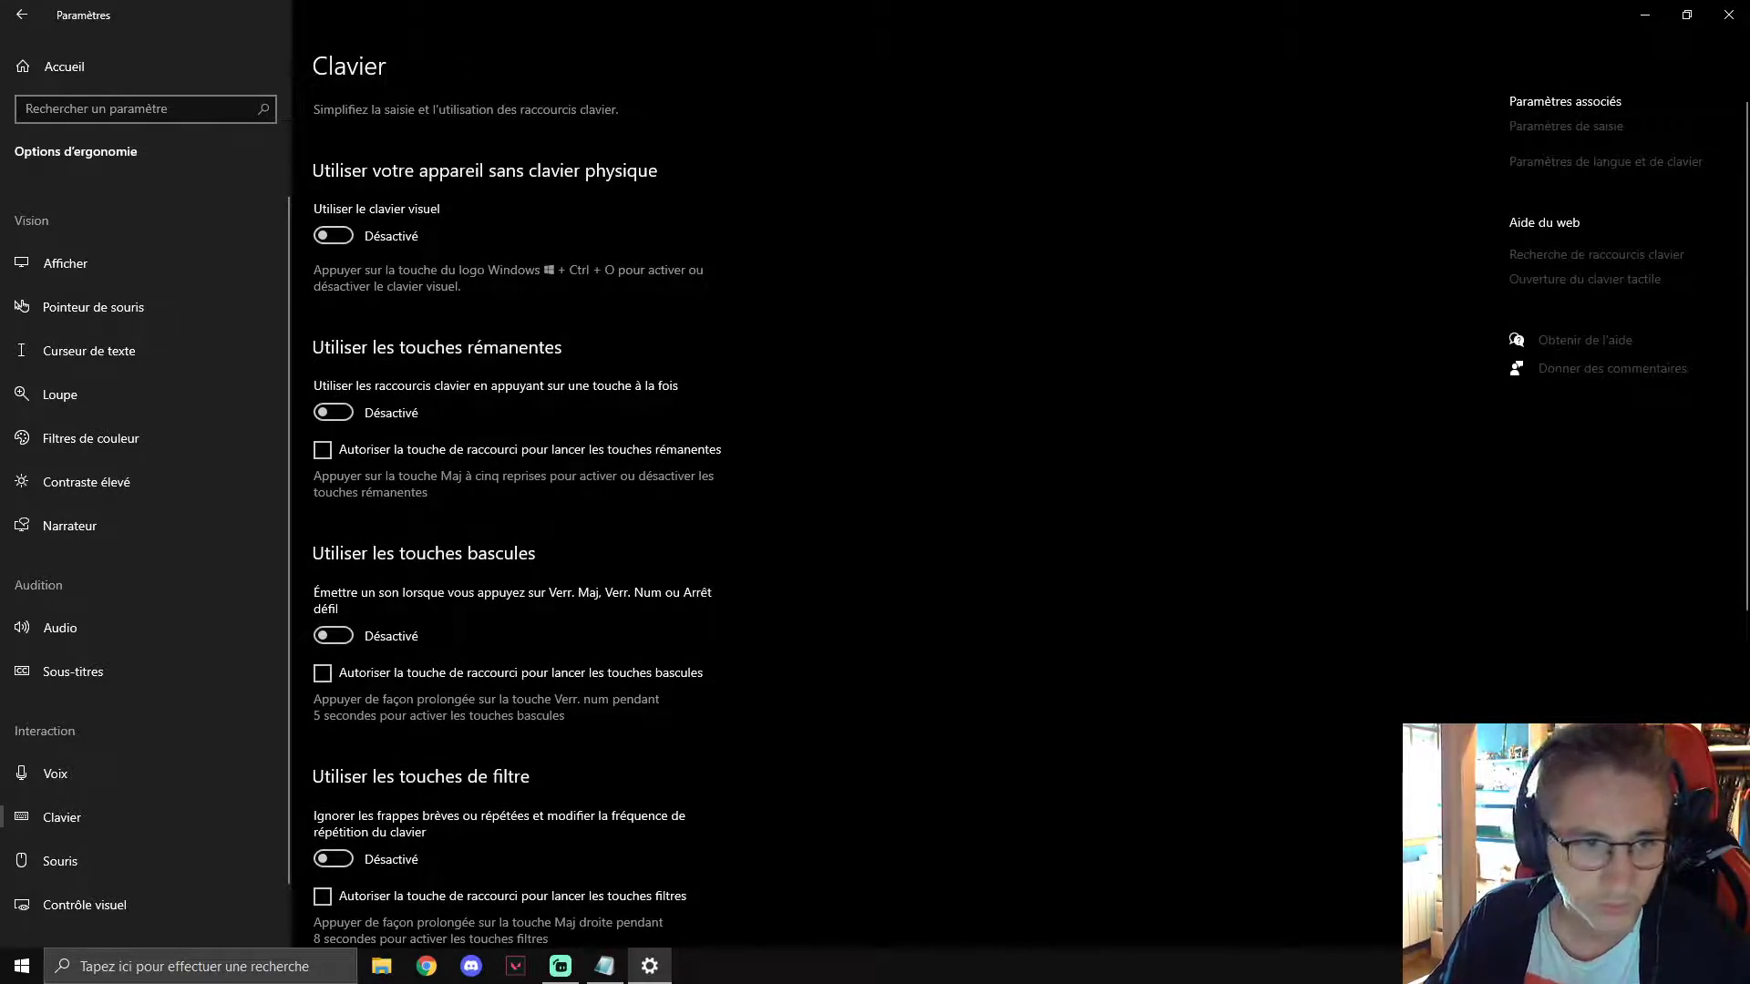
In Confidentialité, turn off website access to the language list, app-launch tracking, and handwriting and typing personalization.
{"action": "left_click", "coordinate": [58, 66]}
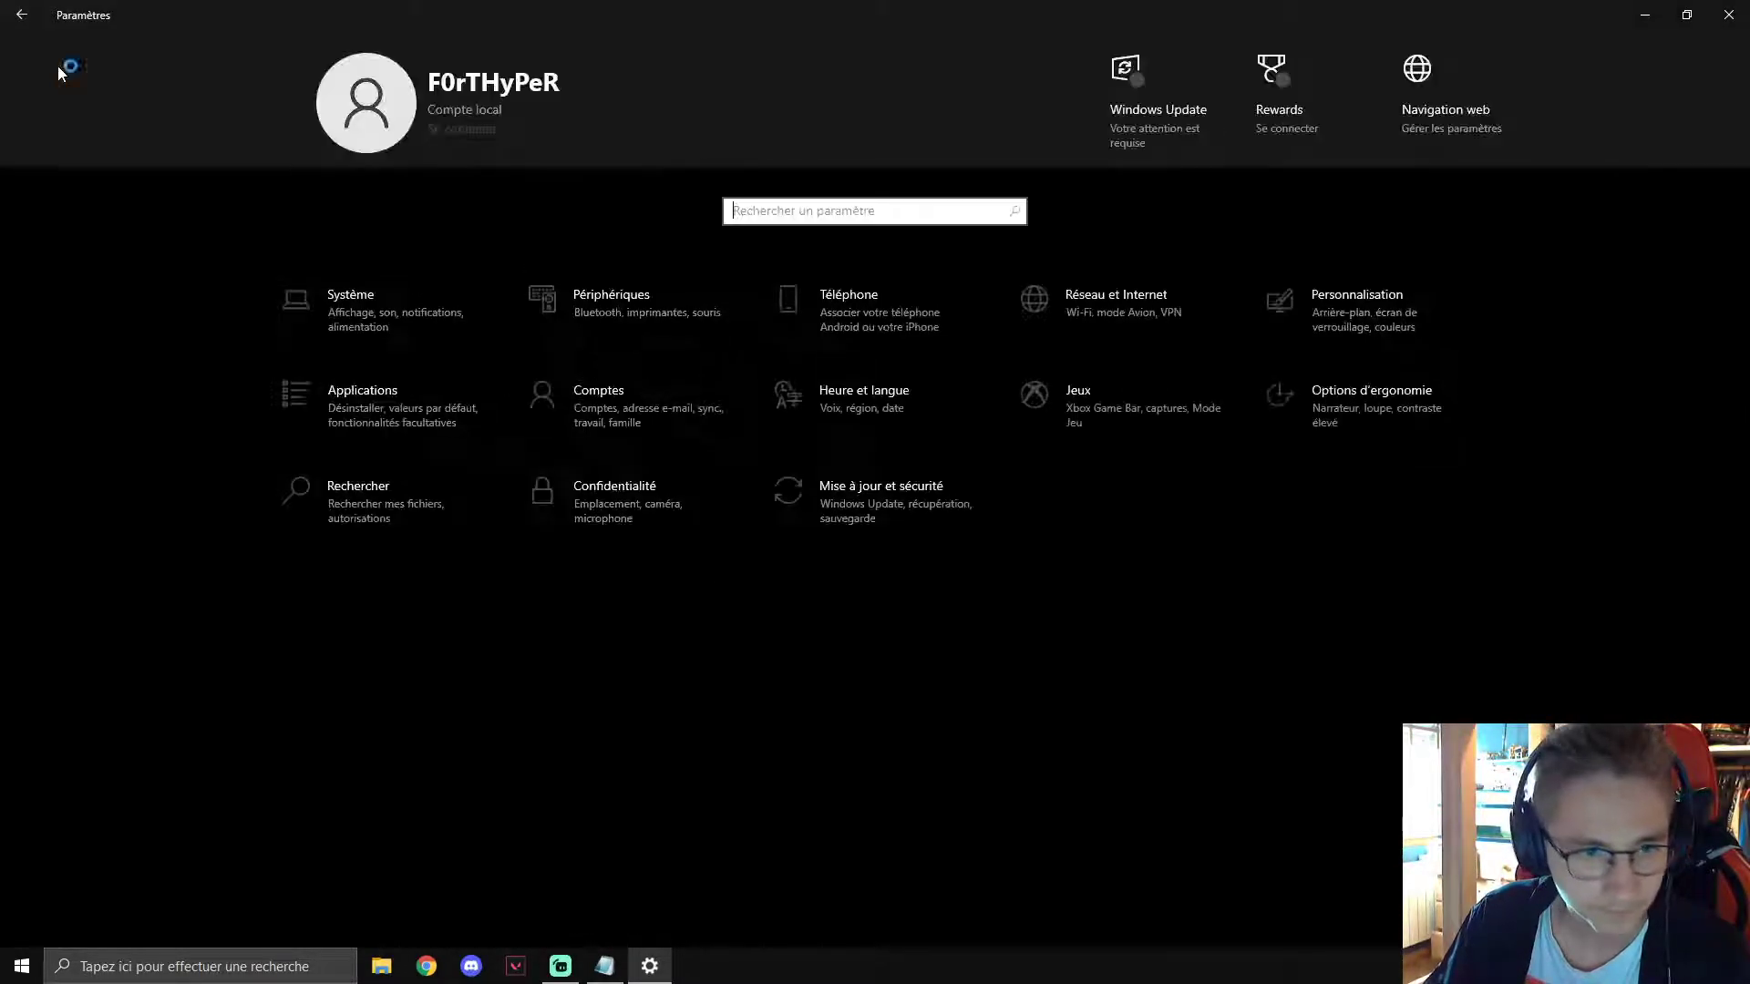
{"action": "left_click", "coordinate": [558, 518]}
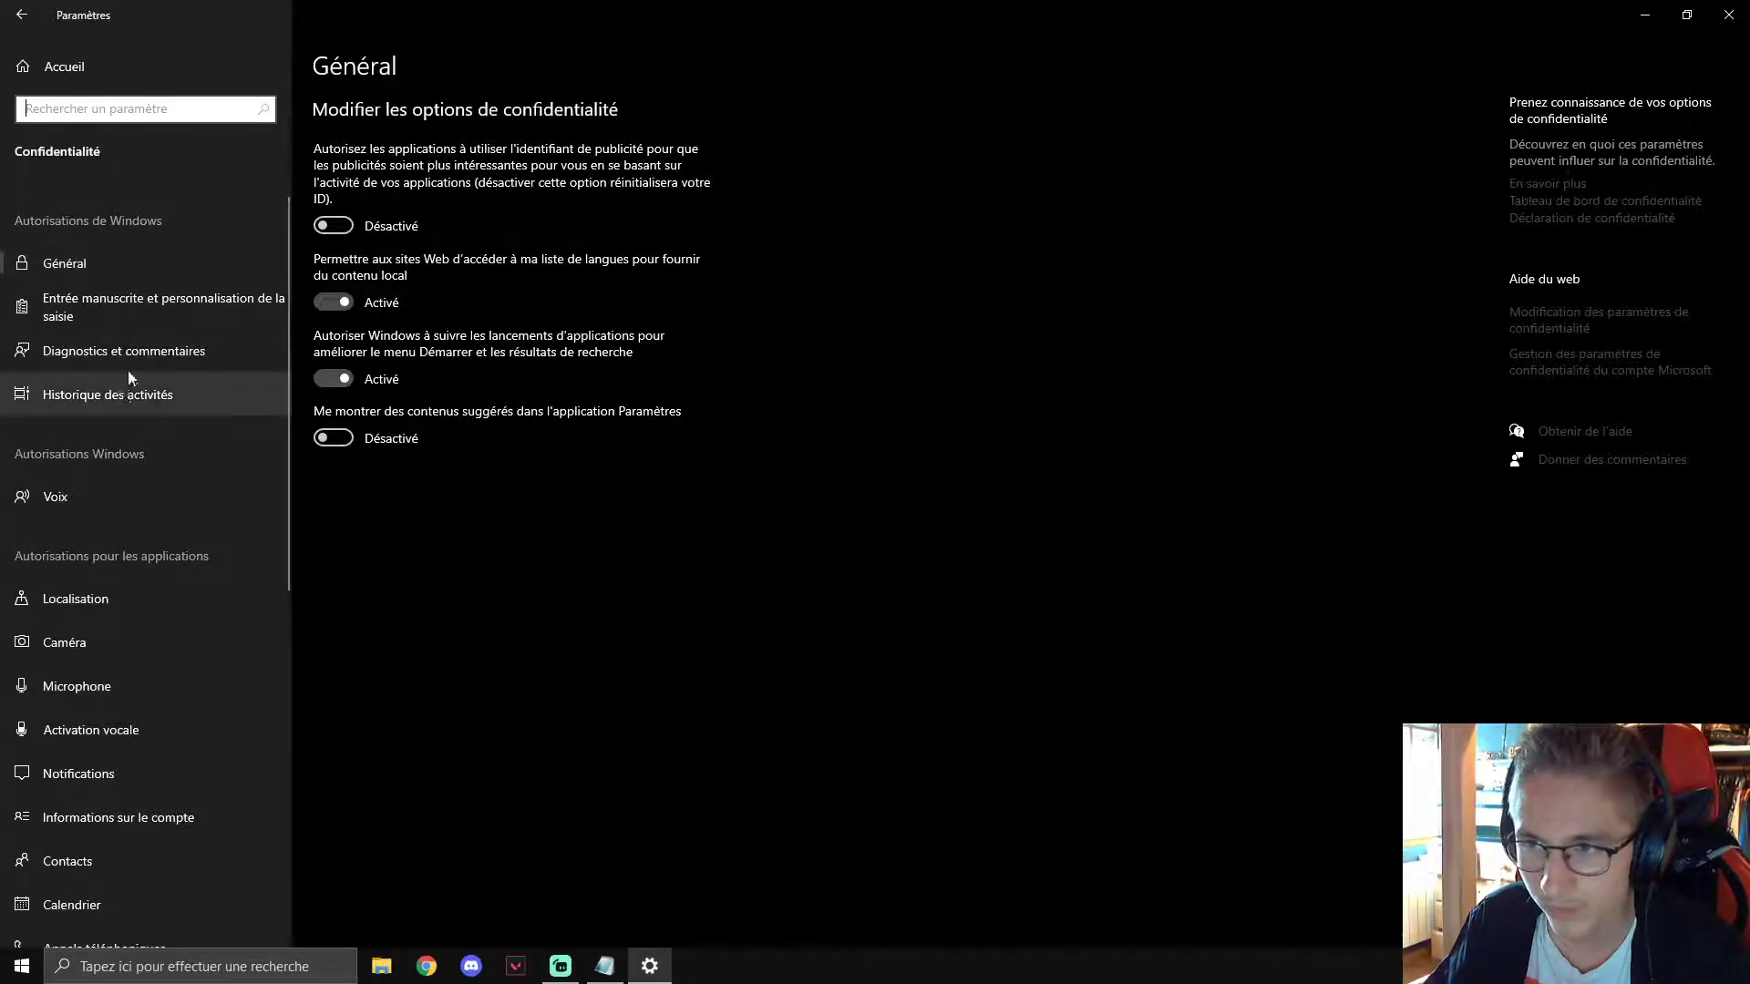
{"action": "left_click", "coordinate": [333, 301]}
{"action": "left_click", "coordinate": [333, 379]}
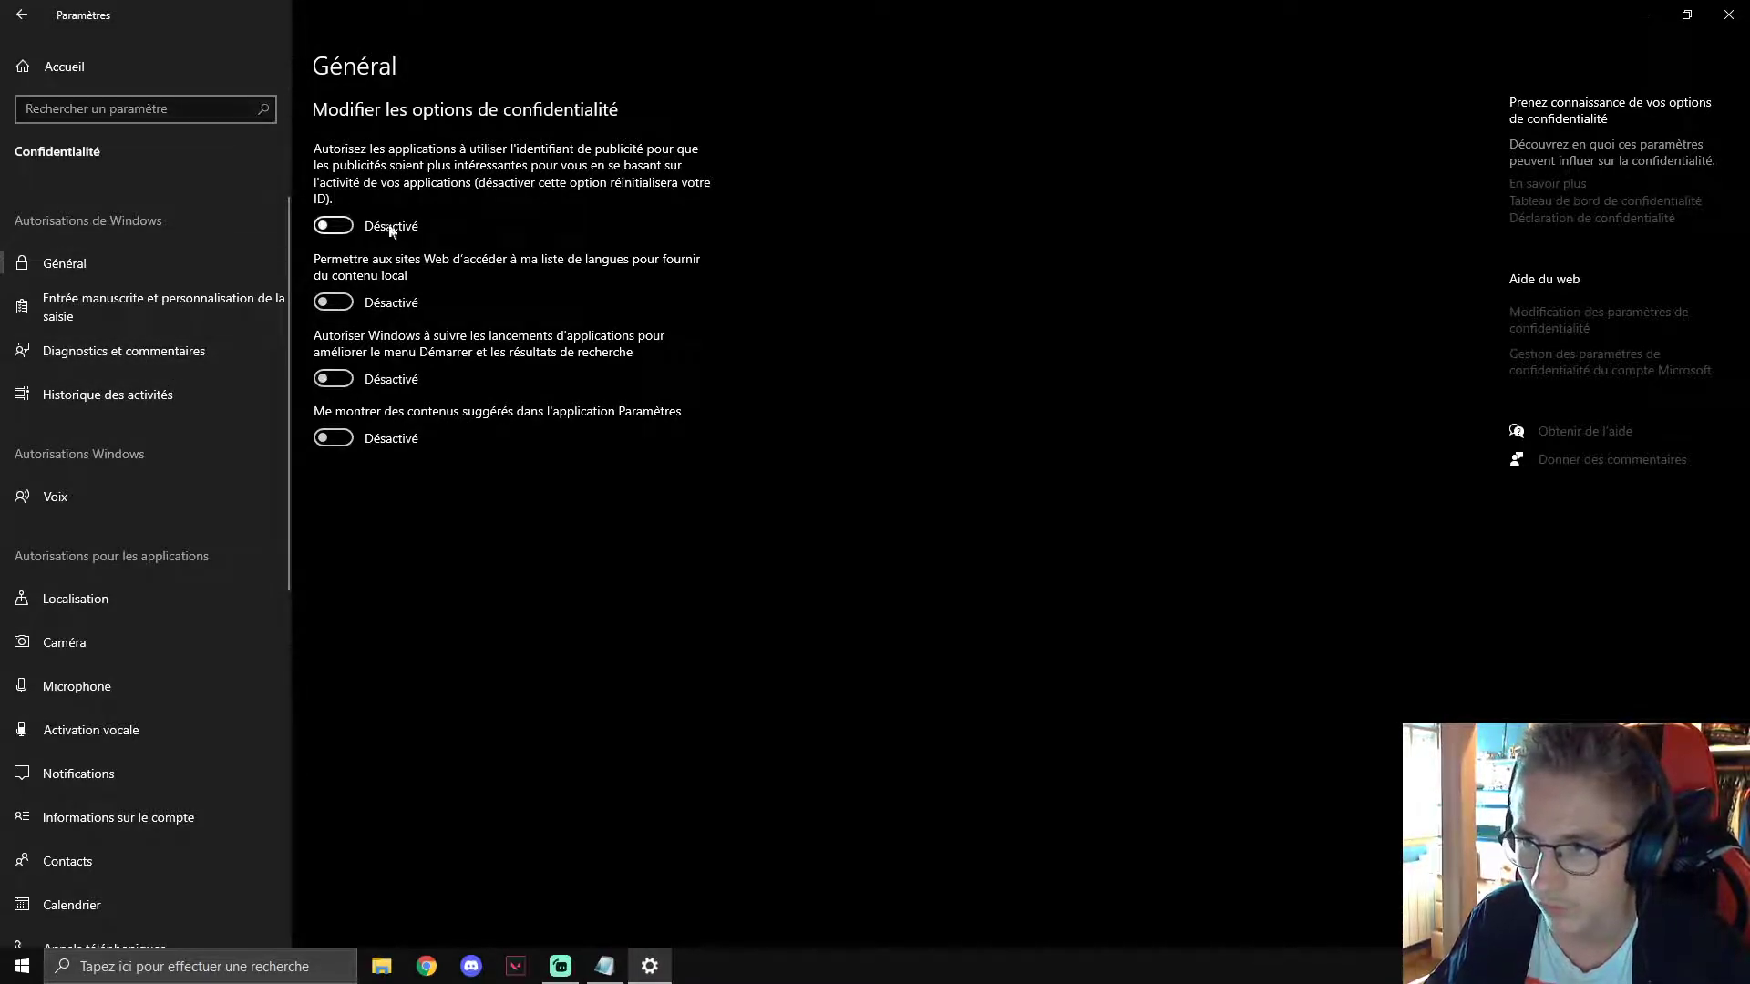
{"action": "left_click", "coordinate": [96, 290]}
{"action": "left_click", "coordinate": [334, 301]}
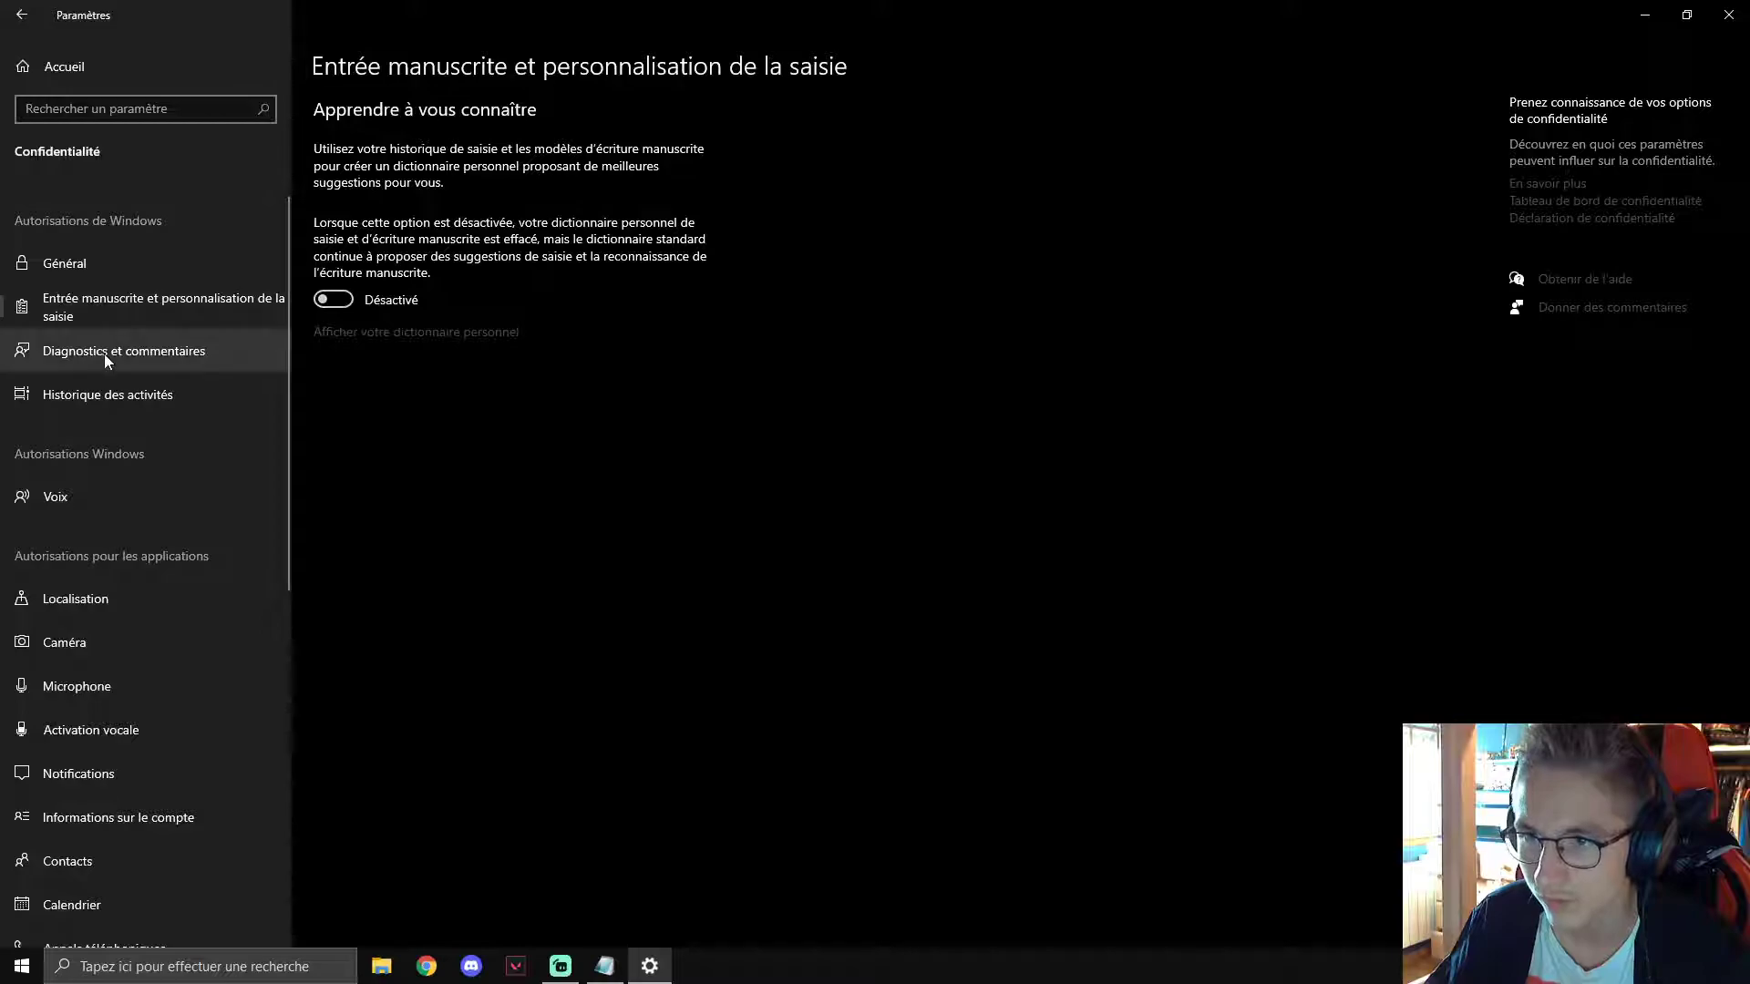
Limit diagnostic data to Les données requises pour le diagnostic and check the other Diagnostics et commentaires options.
{"action": "left_click", "coordinate": [104, 354]}
{"action": "left_click", "coordinate": [322, 278]}
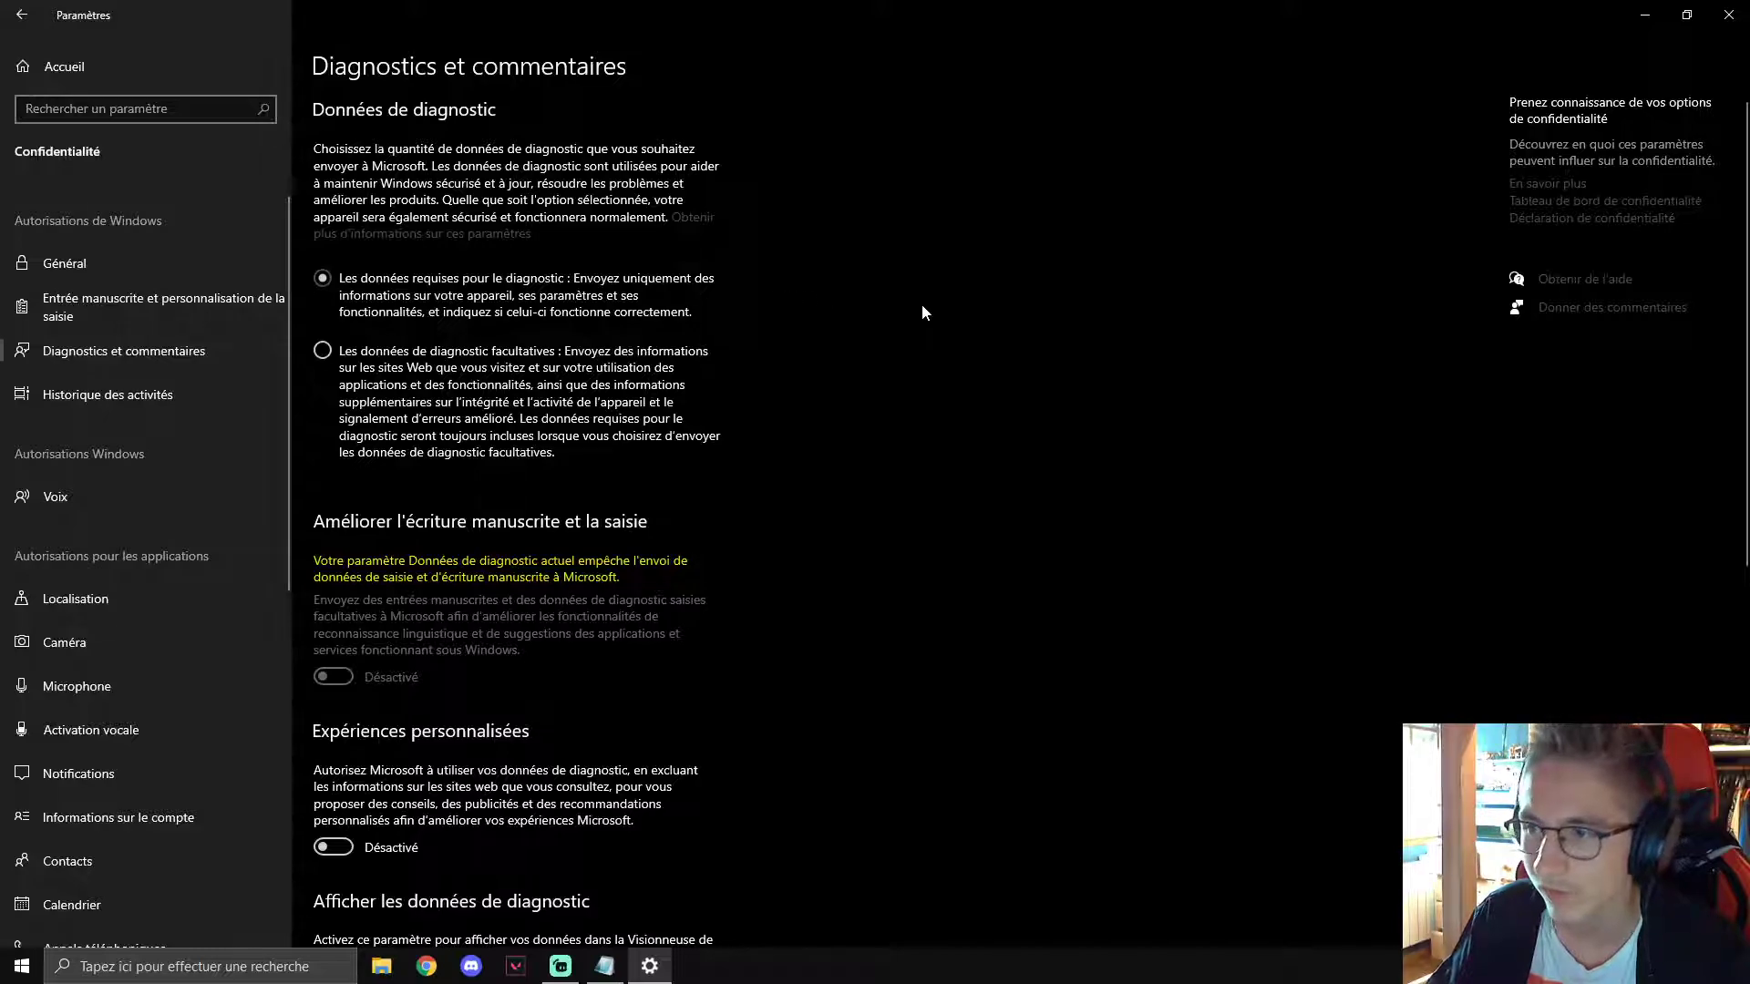
{"action": "scroll", "coordinate": [921, 310], "scroll_direction": "down", "scroll_amount": 6}
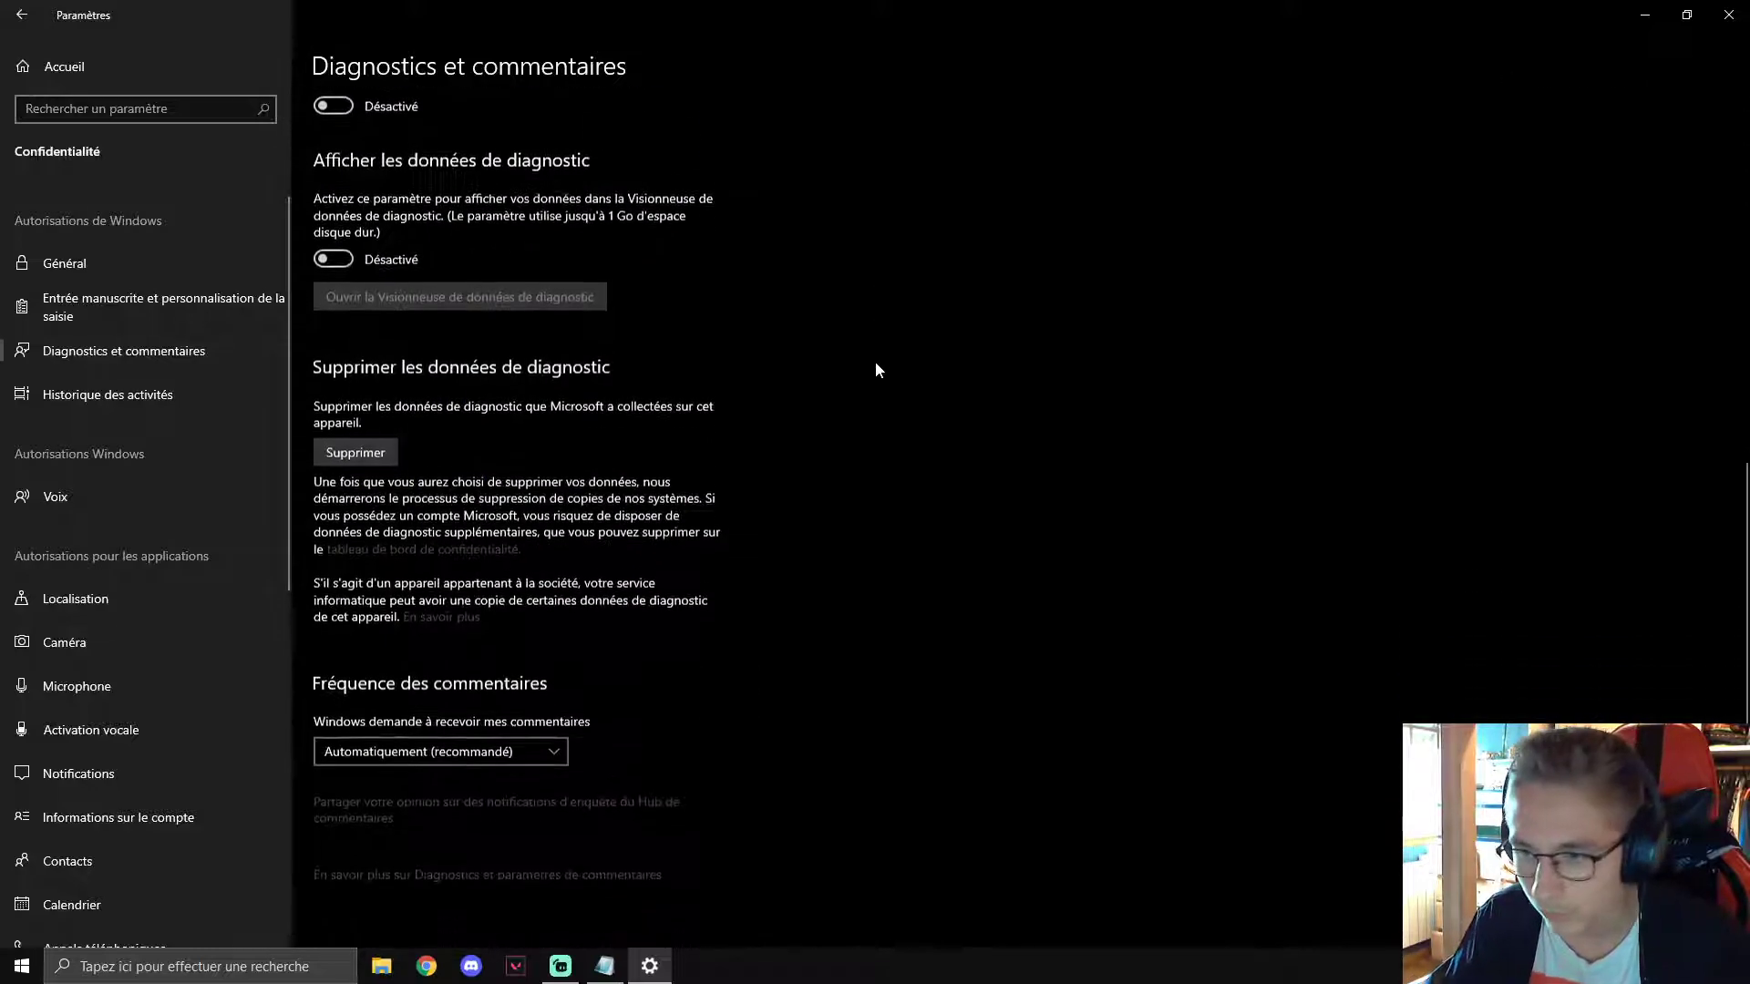
{"action": "scroll", "coordinate": [1020, 652], "scroll_direction": "up", "scroll_amount": 6}
{"action": "scroll", "coordinate": [336, 353], "scroll_direction": "down", "scroll_amount": 3}
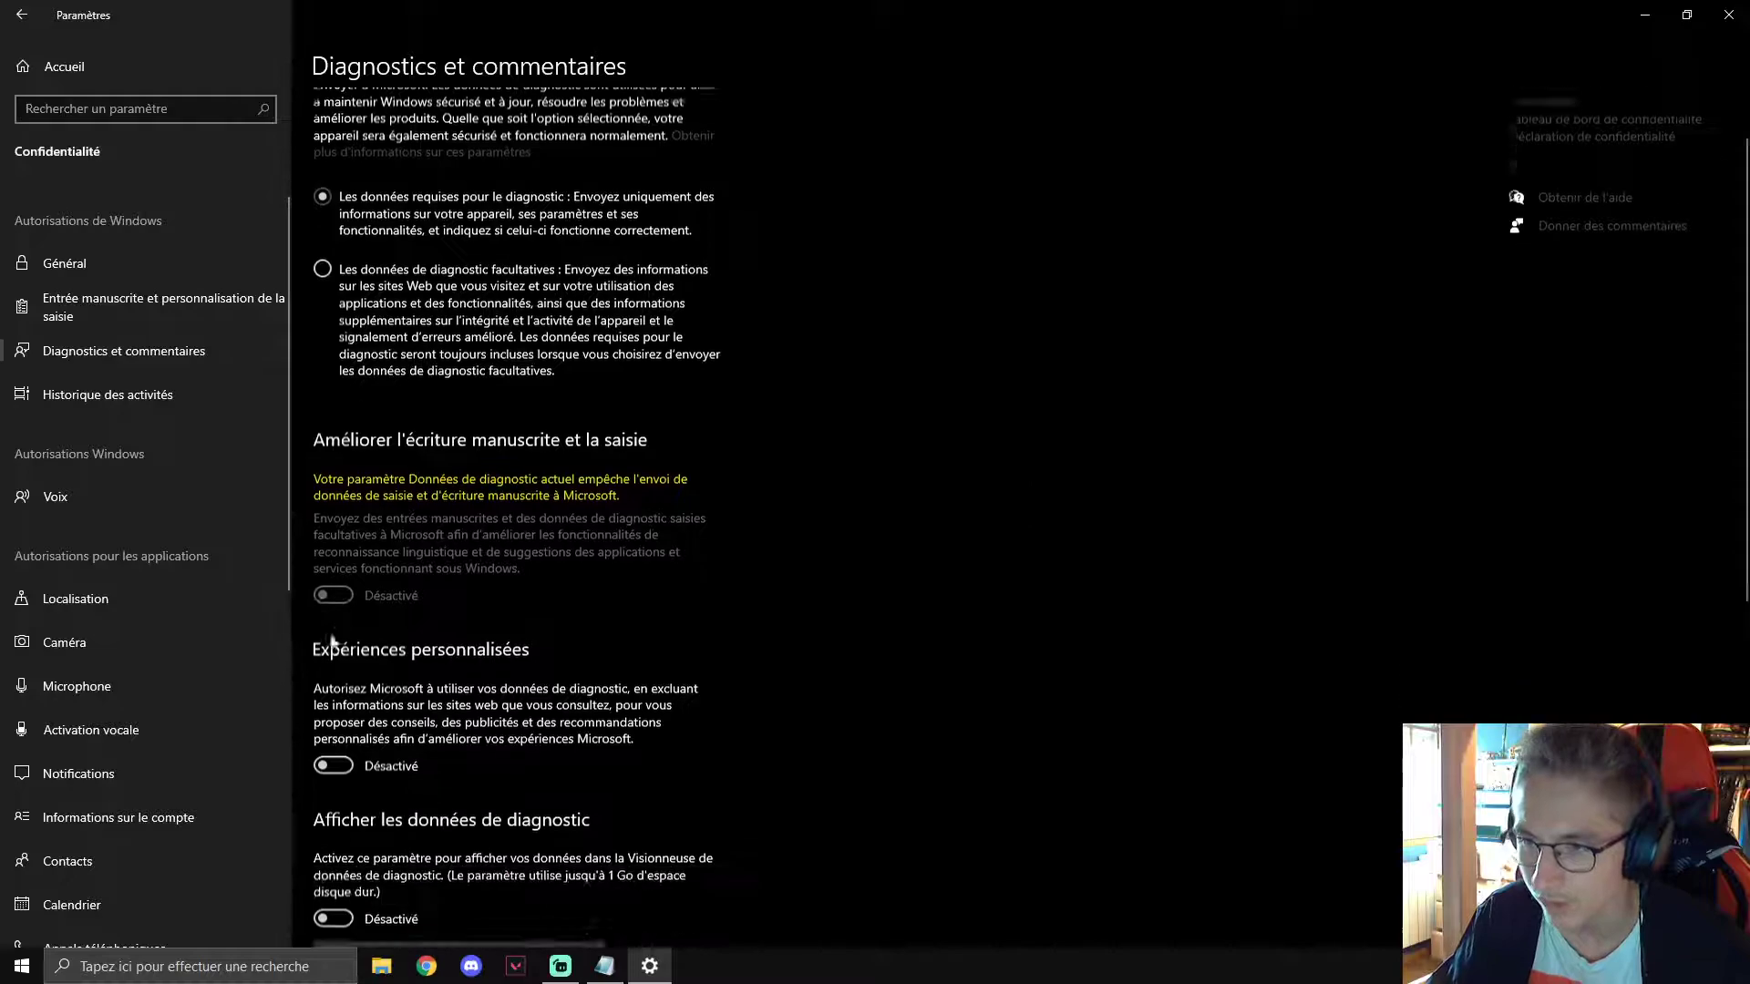
{"action": "scroll", "coordinate": [347, 638], "scroll_direction": "down", "scroll_amount": 4}
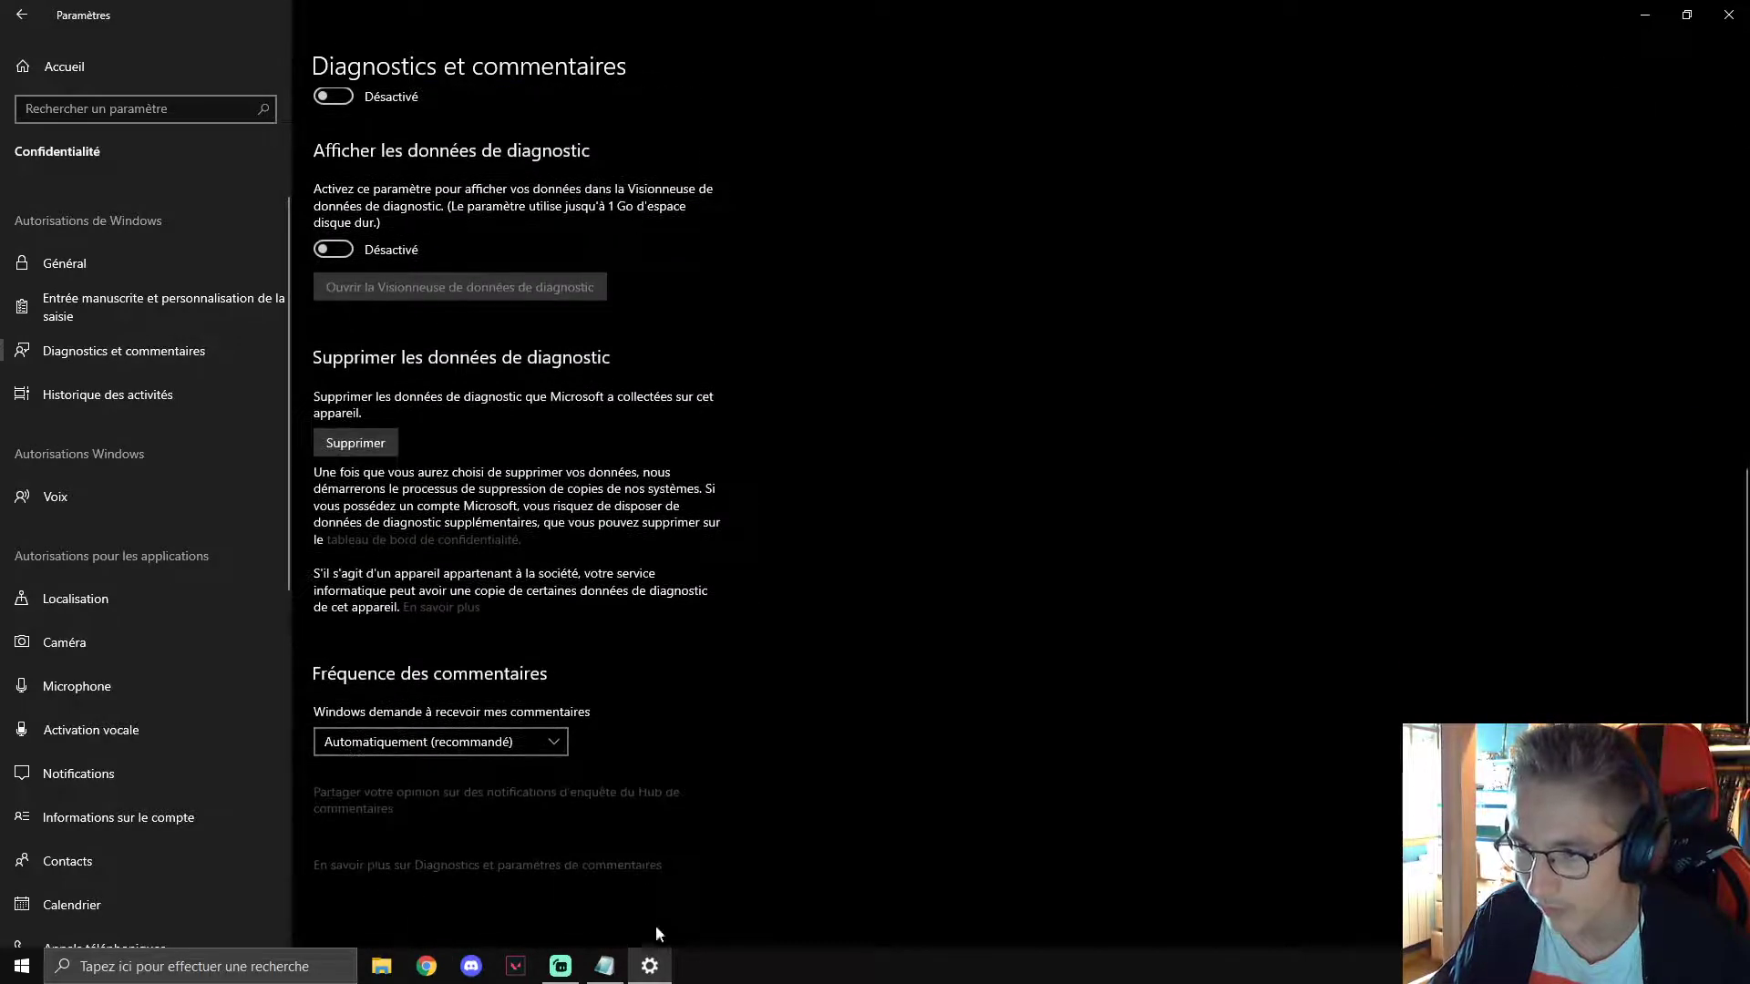
{"action": "scroll", "coordinate": [625, 925], "scroll_direction": "up", "scroll_amount": 6}
Stop saving the activity history on this device and check the online speech recognition setting in Voix.
{"action": "left_click", "coordinate": [158, 393]}
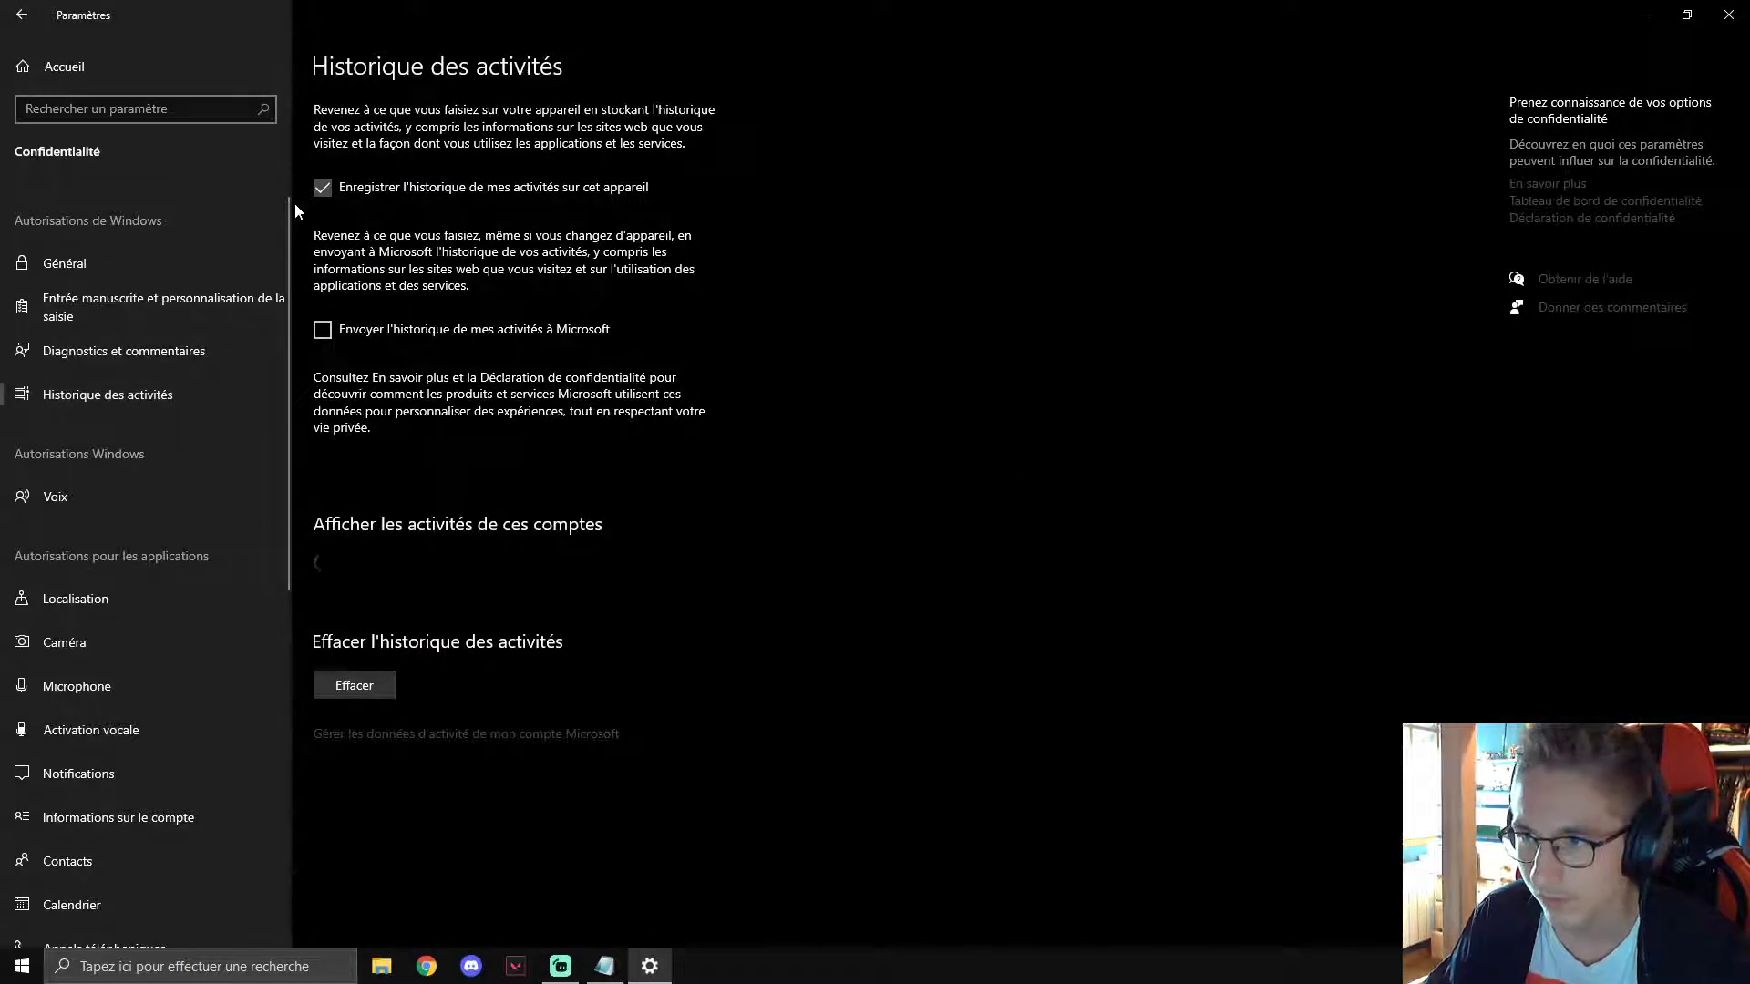
{"action": "left_click", "coordinate": [338, 187]}
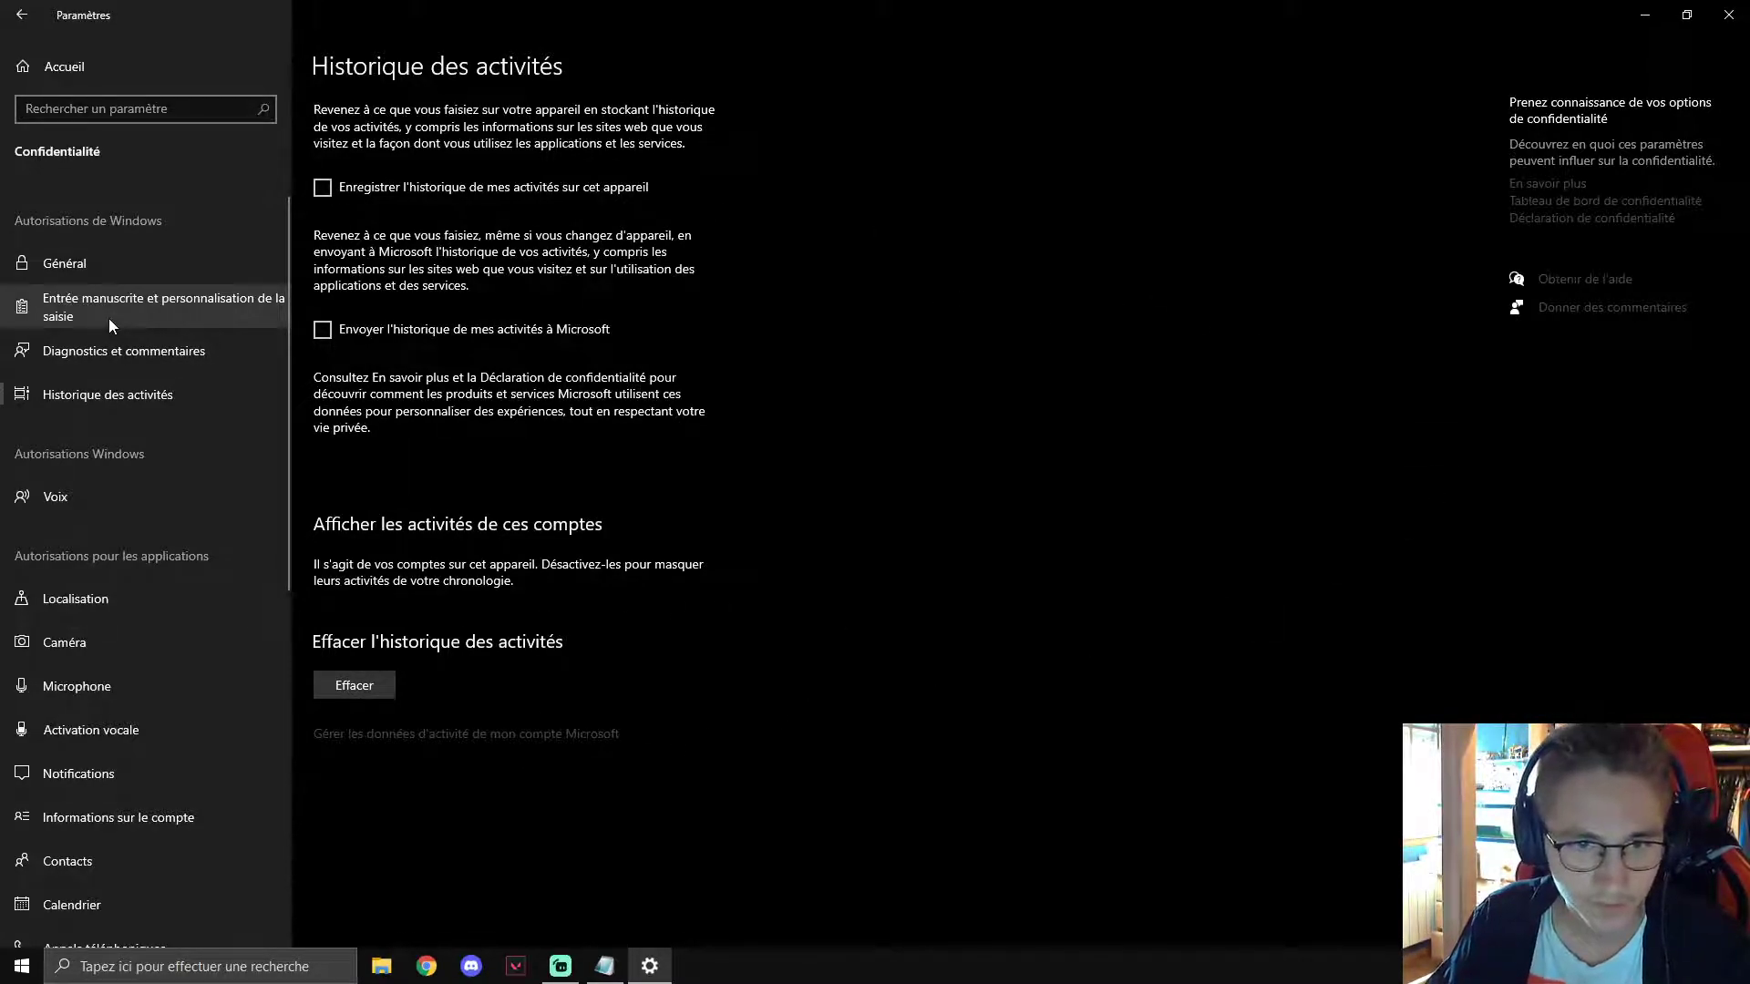
{"action": "left_click", "coordinate": [86, 500]}
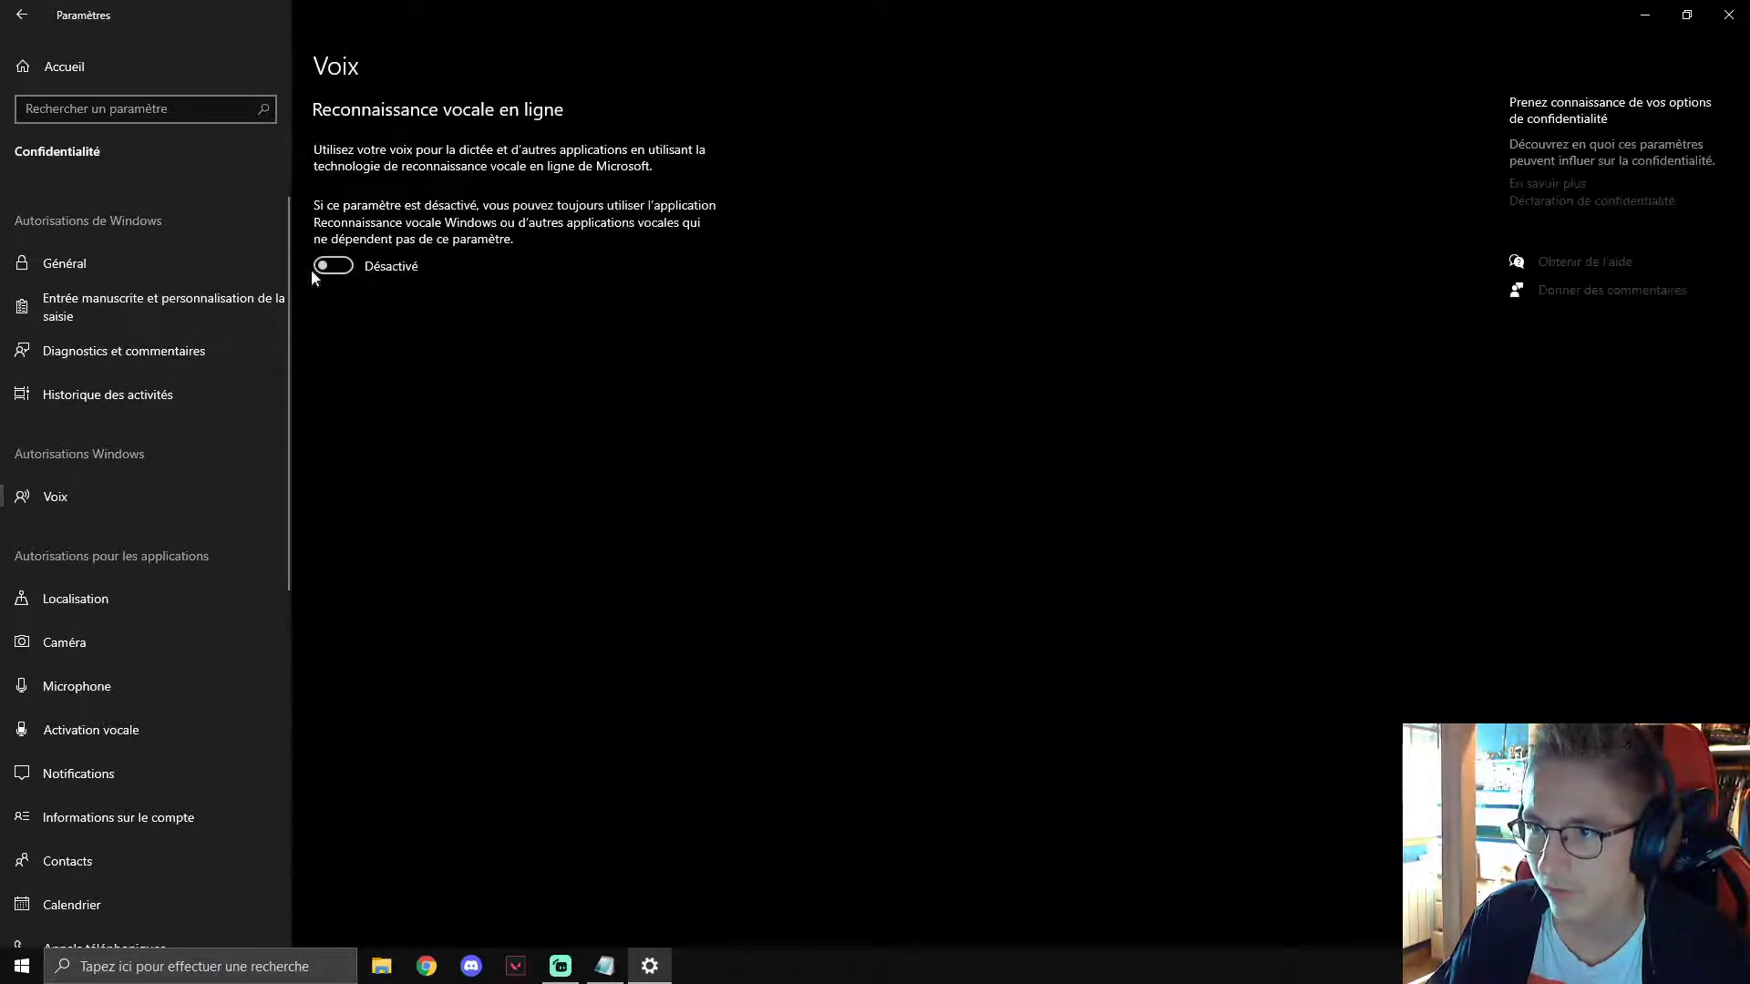
Turn off application access to notifications and to account information in the app permissions.
{"action": "scroll", "coordinate": [183, 523], "scroll_direction": "down", "scroll_amount": 3}
{"action": "scroll", "coordinate": [144, 566], "scroll_direction": "up", "scroll_amount": 2}
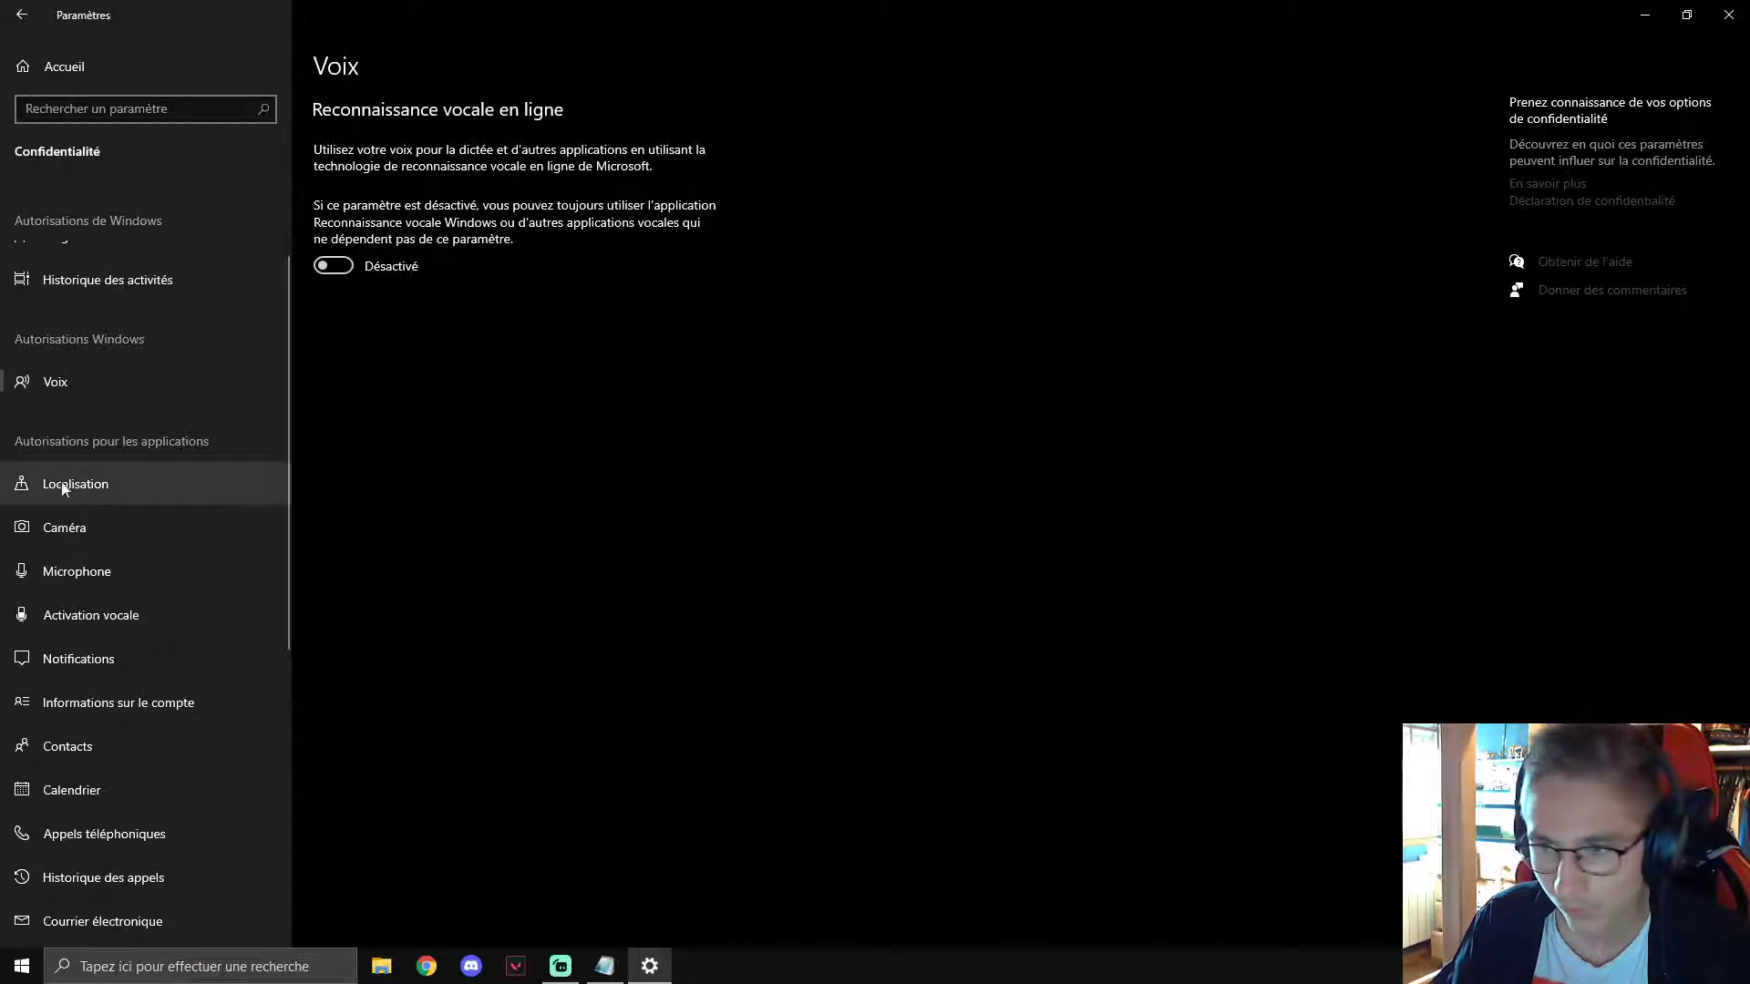
{"action": "left_click", "coordinate": [76, 659]}
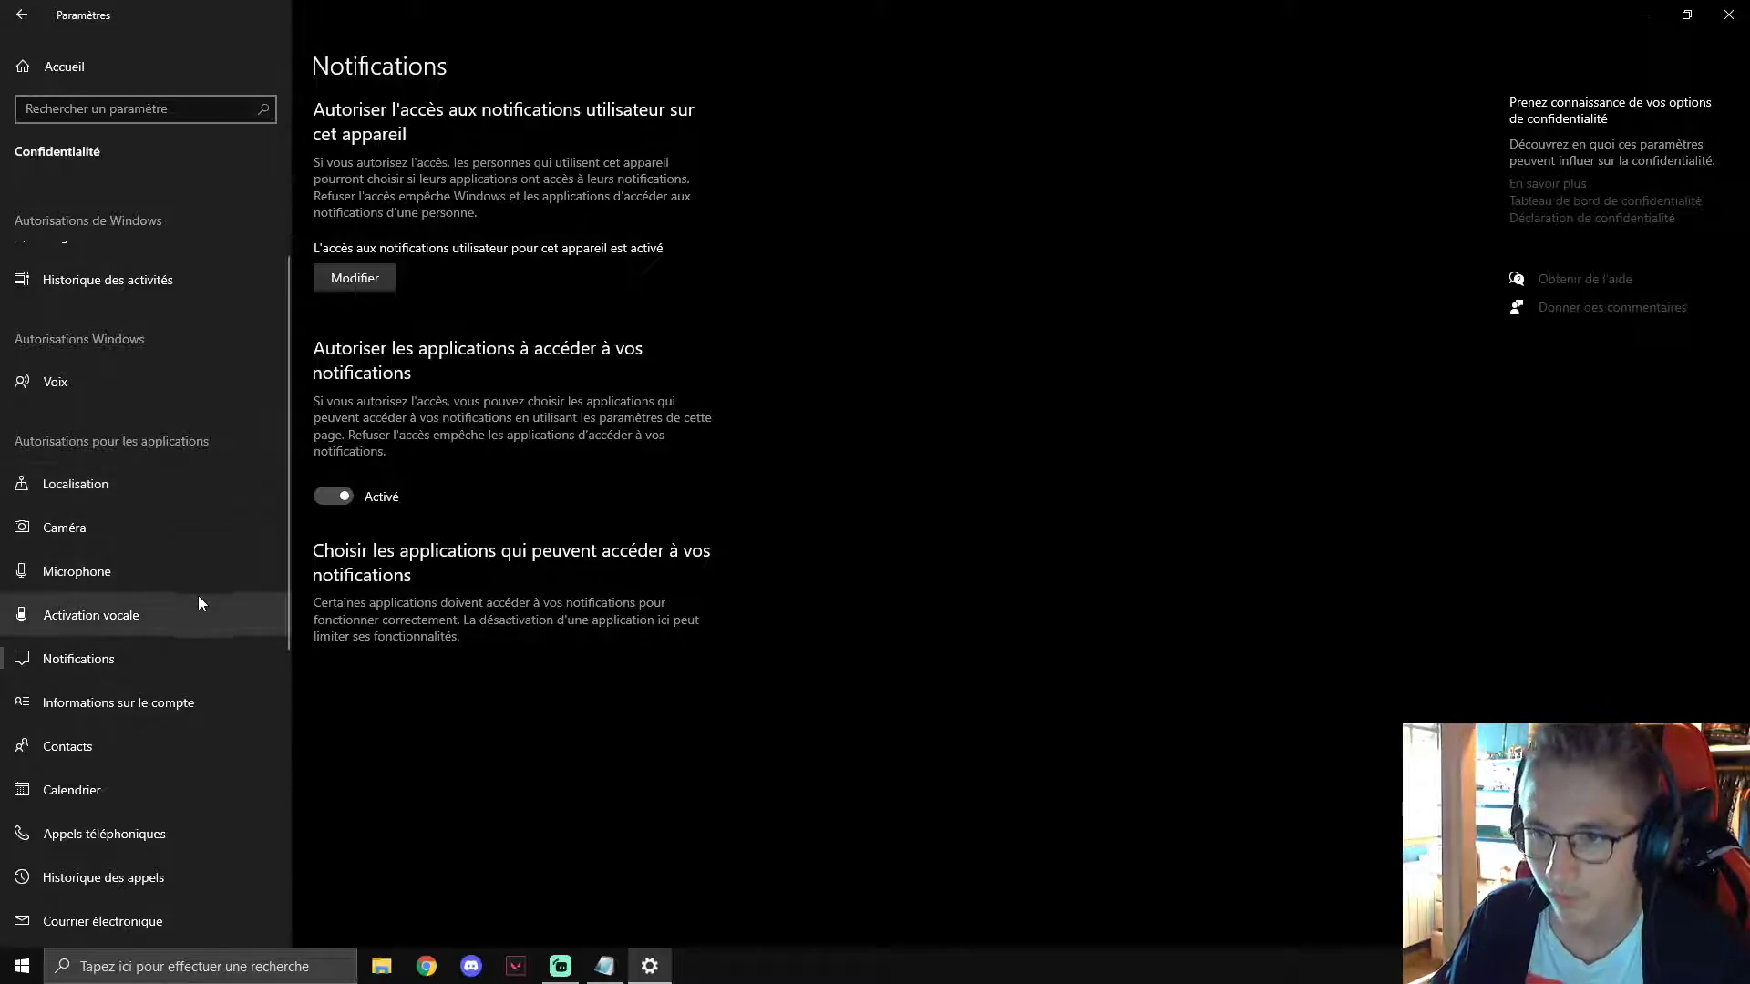
{"action": "scroll", "coordinate": [193, 610], "scroll_direction": "down", "scroll_amount": 6}
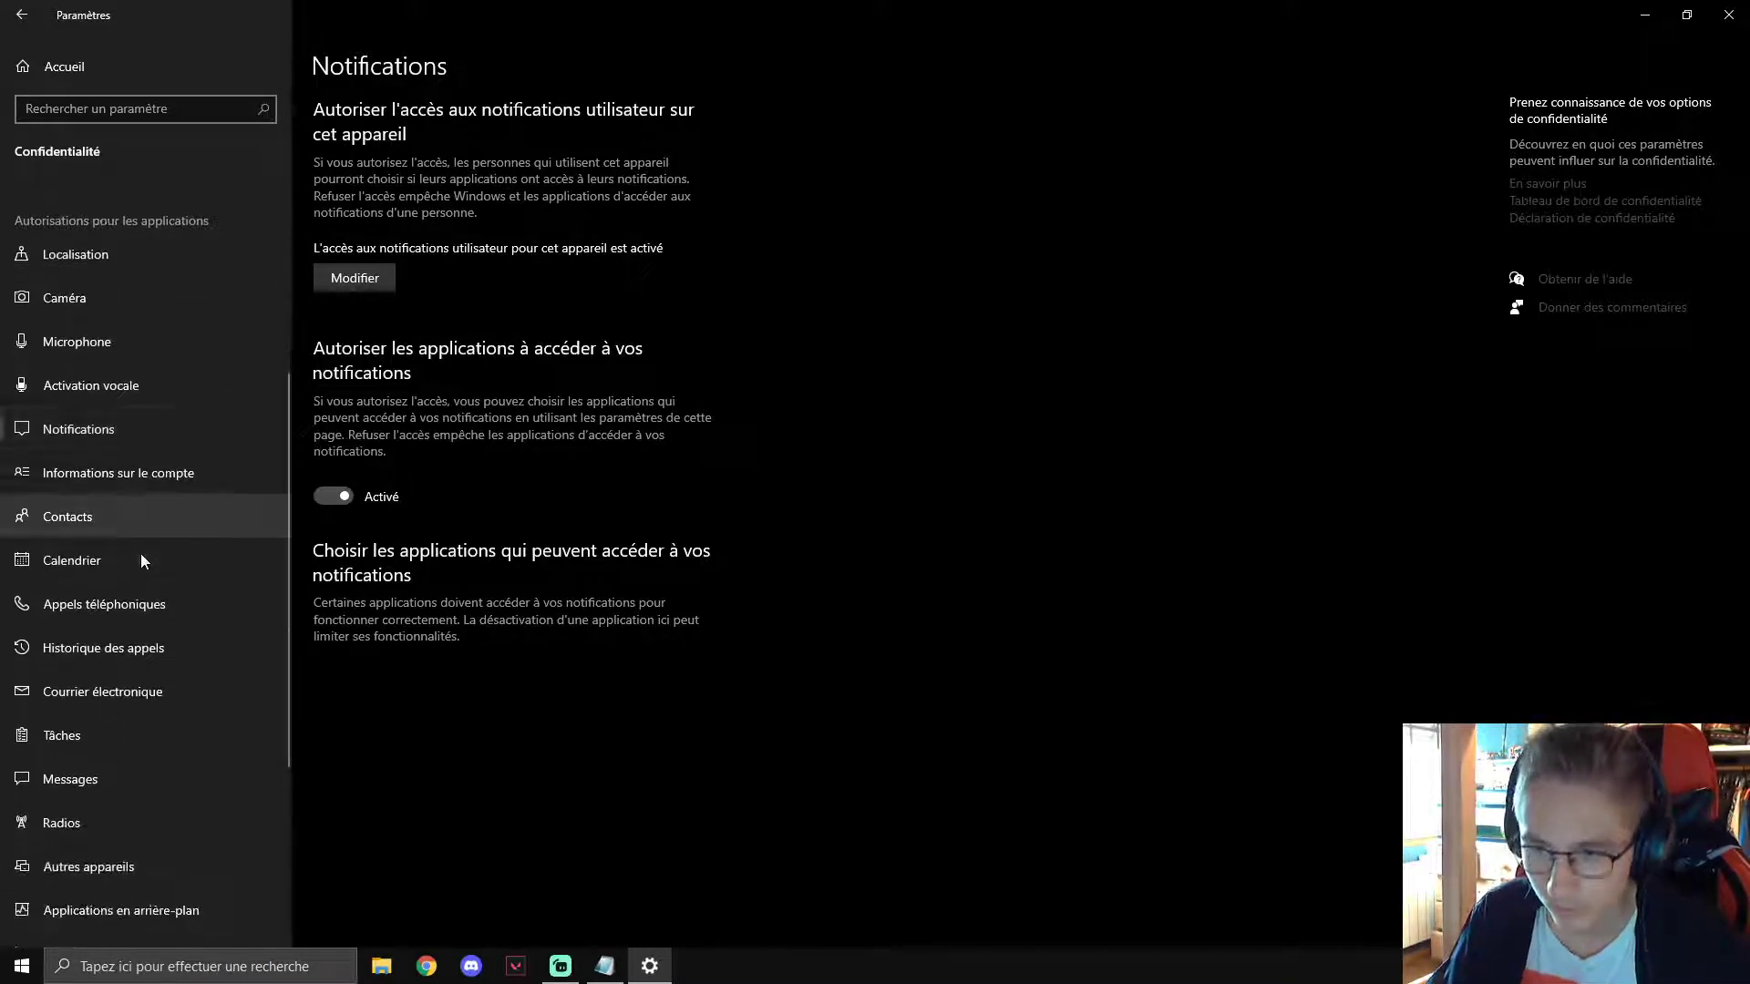
{"action": "left_click", "coordinate": [330, 495]}
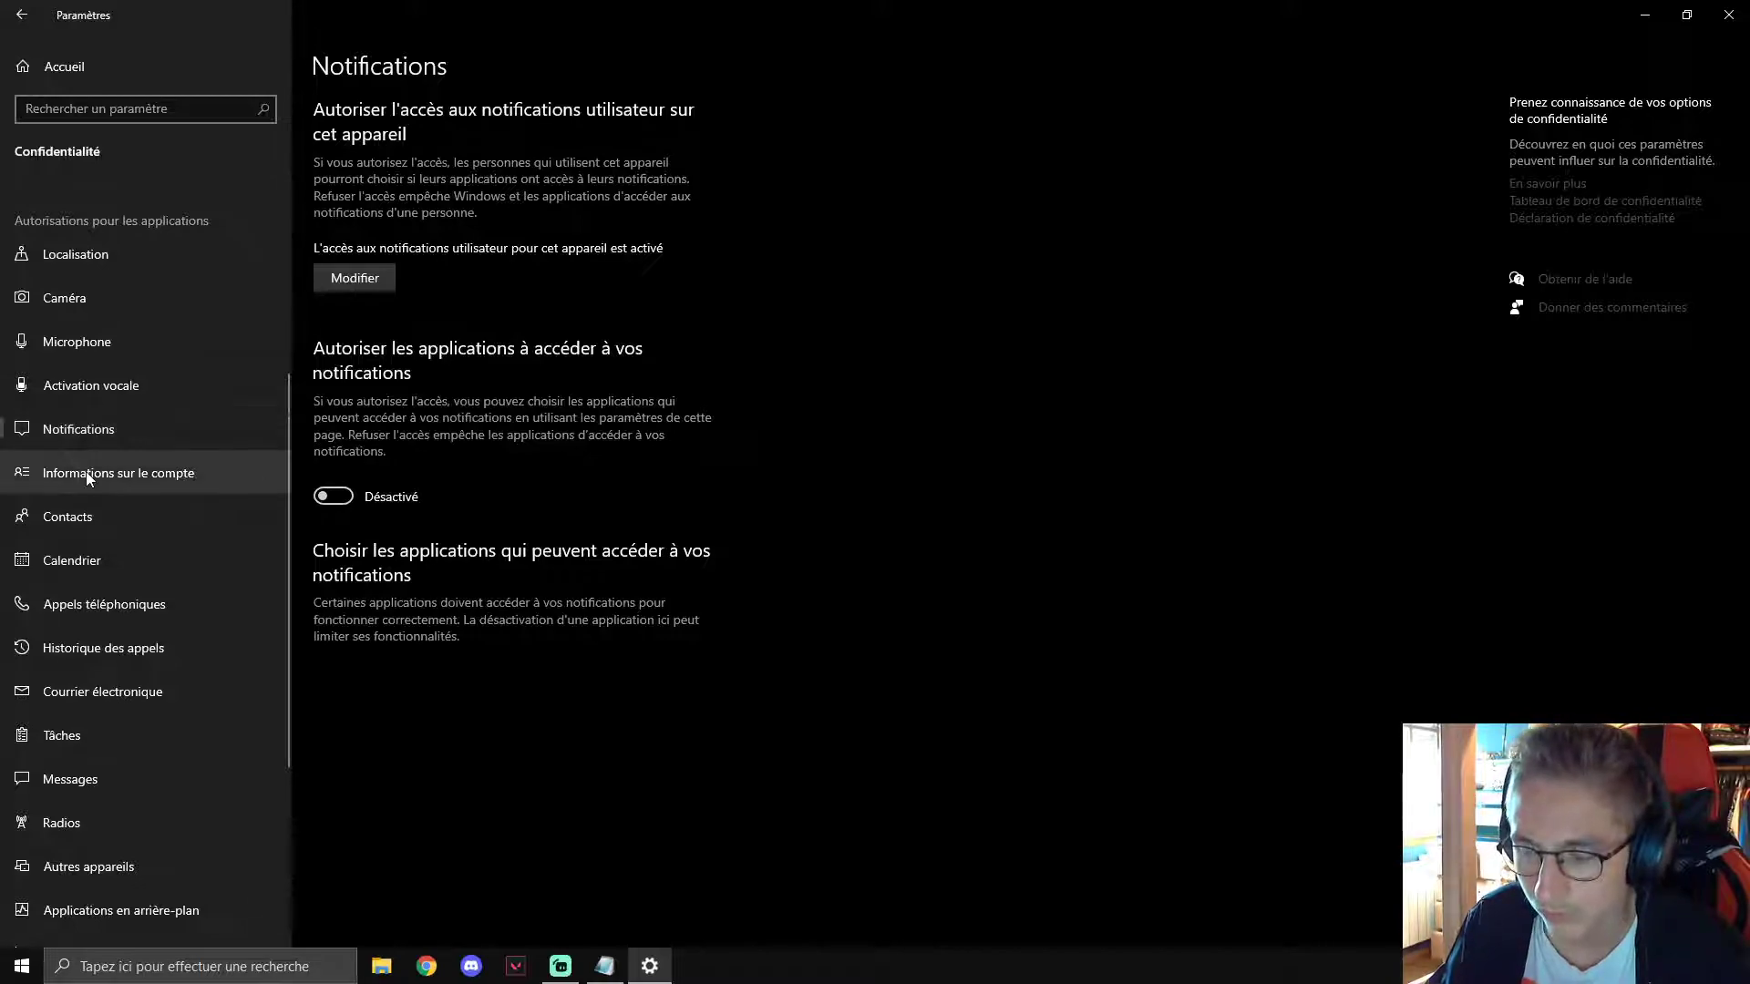
{"action": "left_click", "coordinate": [91, 473]}
{"action": "left_click", "coordinate": [332, 515]}
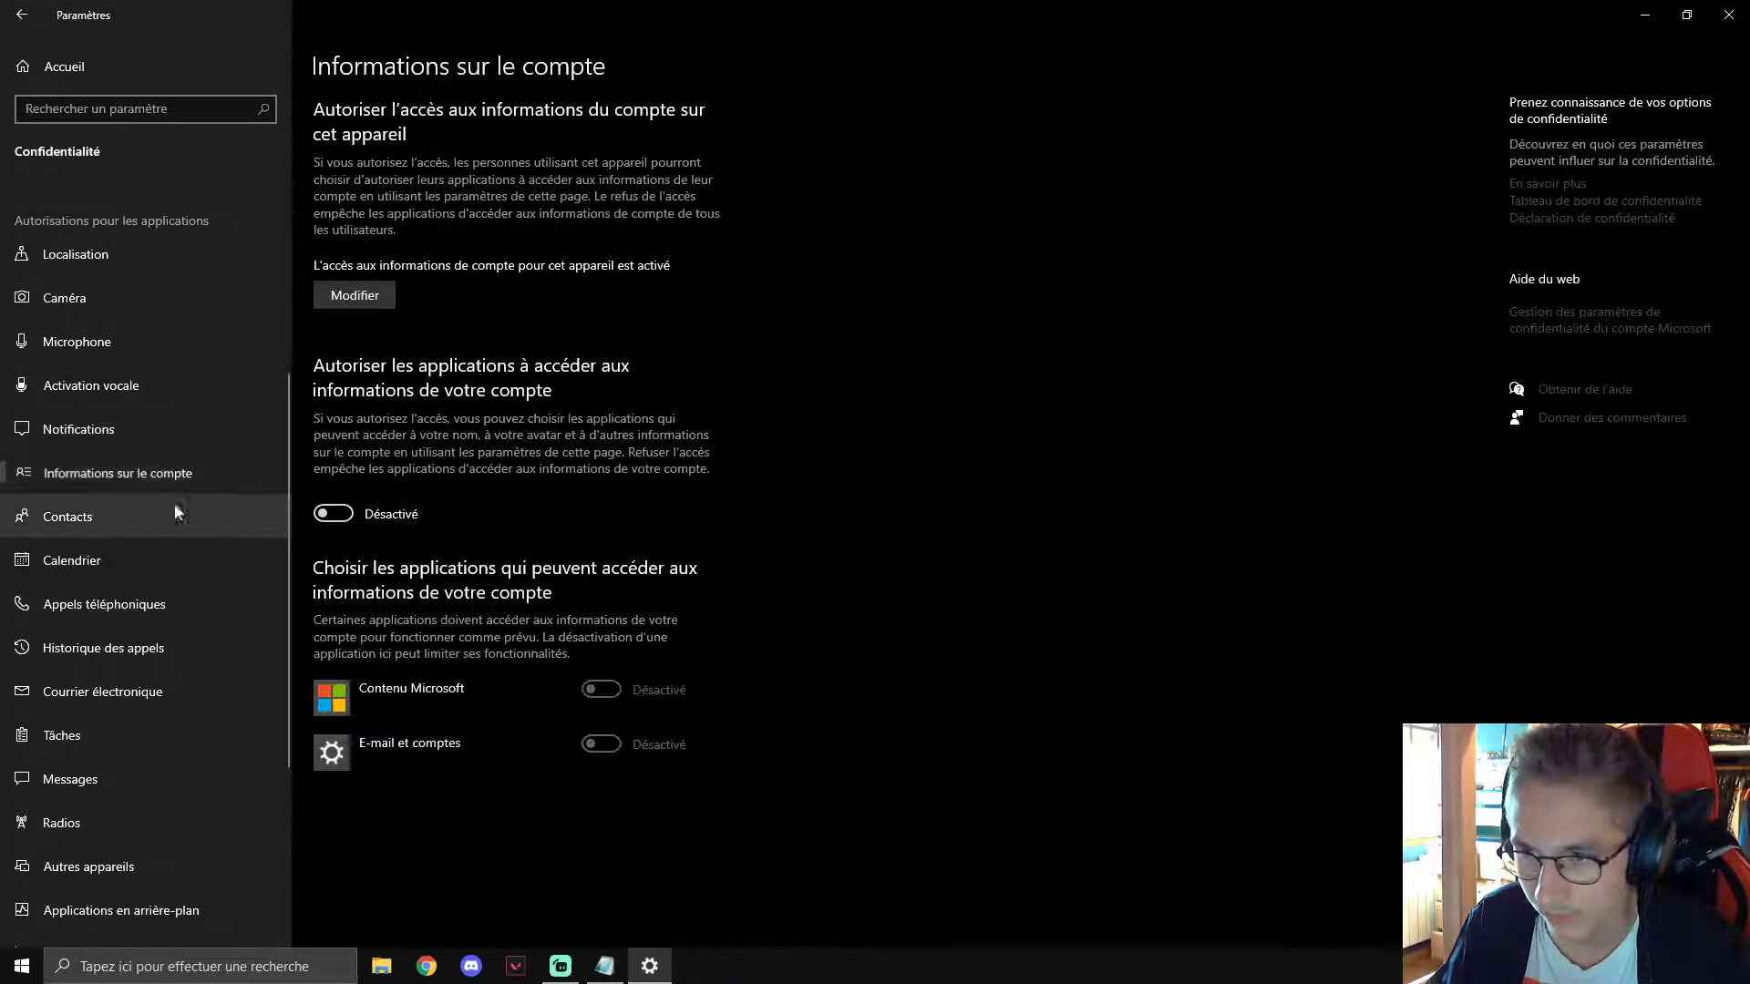
Turn off application access to contacts and to the calendar.
{"action": "left_click", "coordinate": [137, 516]}
{"action": "left_click", "coordinate": [331, 429]}
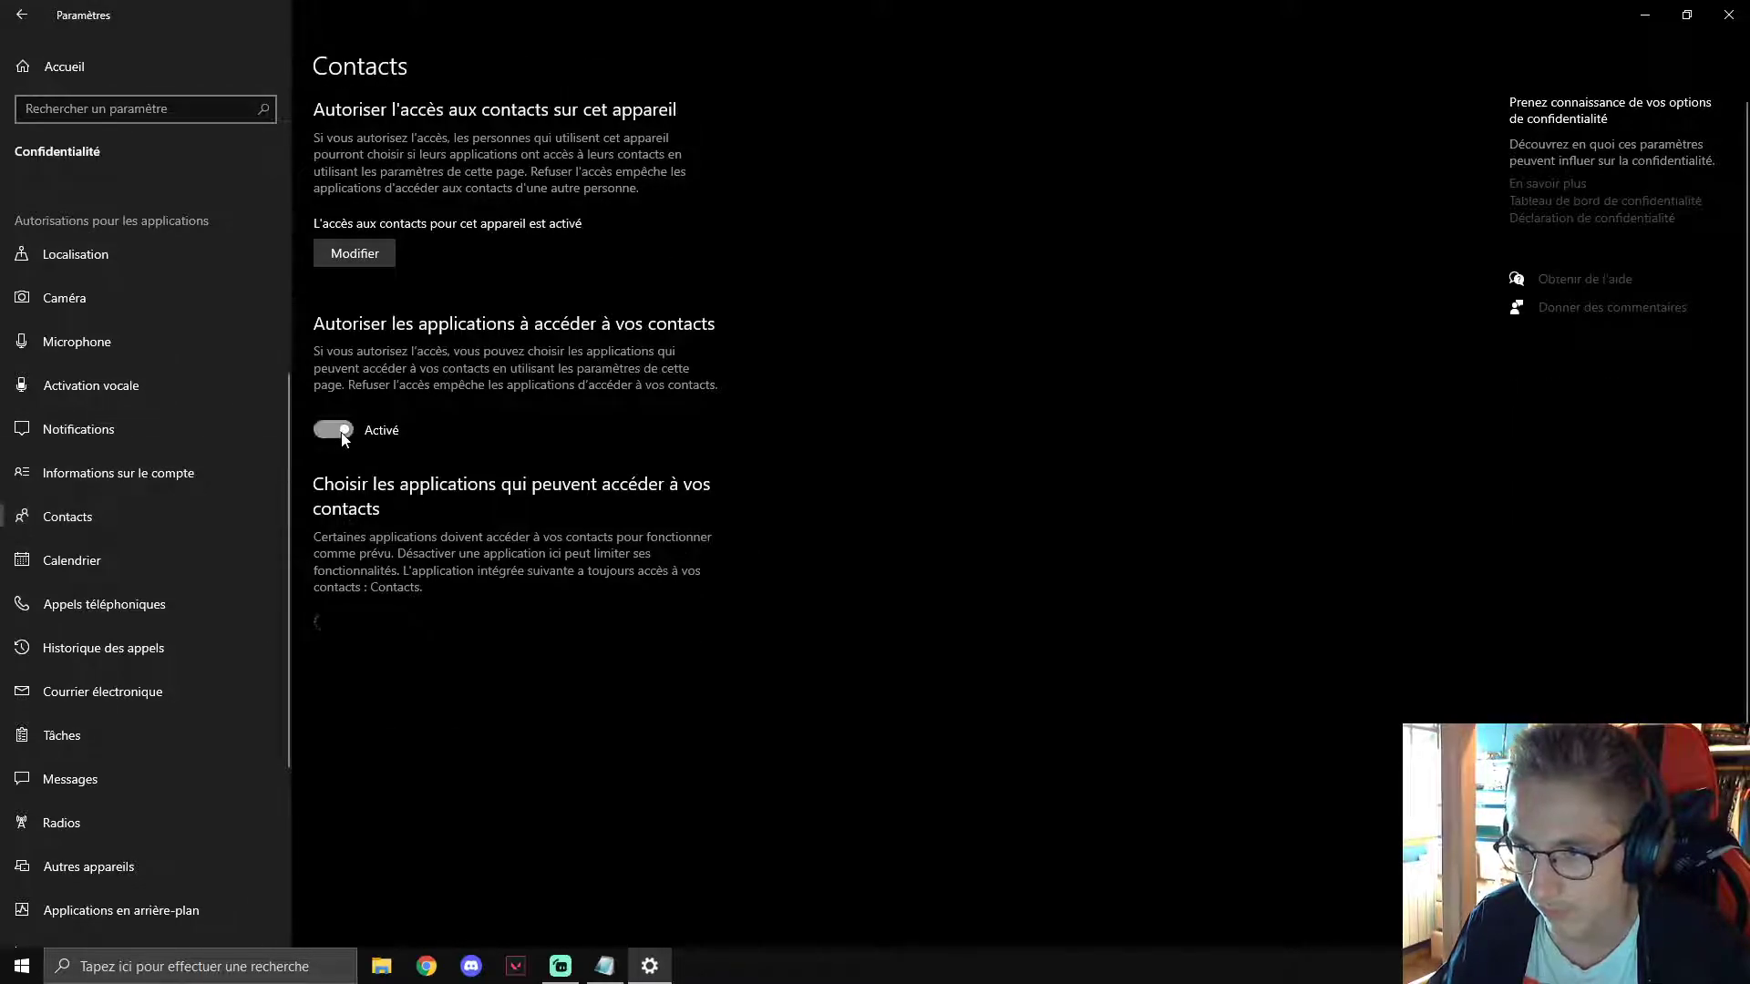
{"action": "left_click", "coordinate": [91, 560]}
{"action": "left_click", "coordinate": [331, 467]}
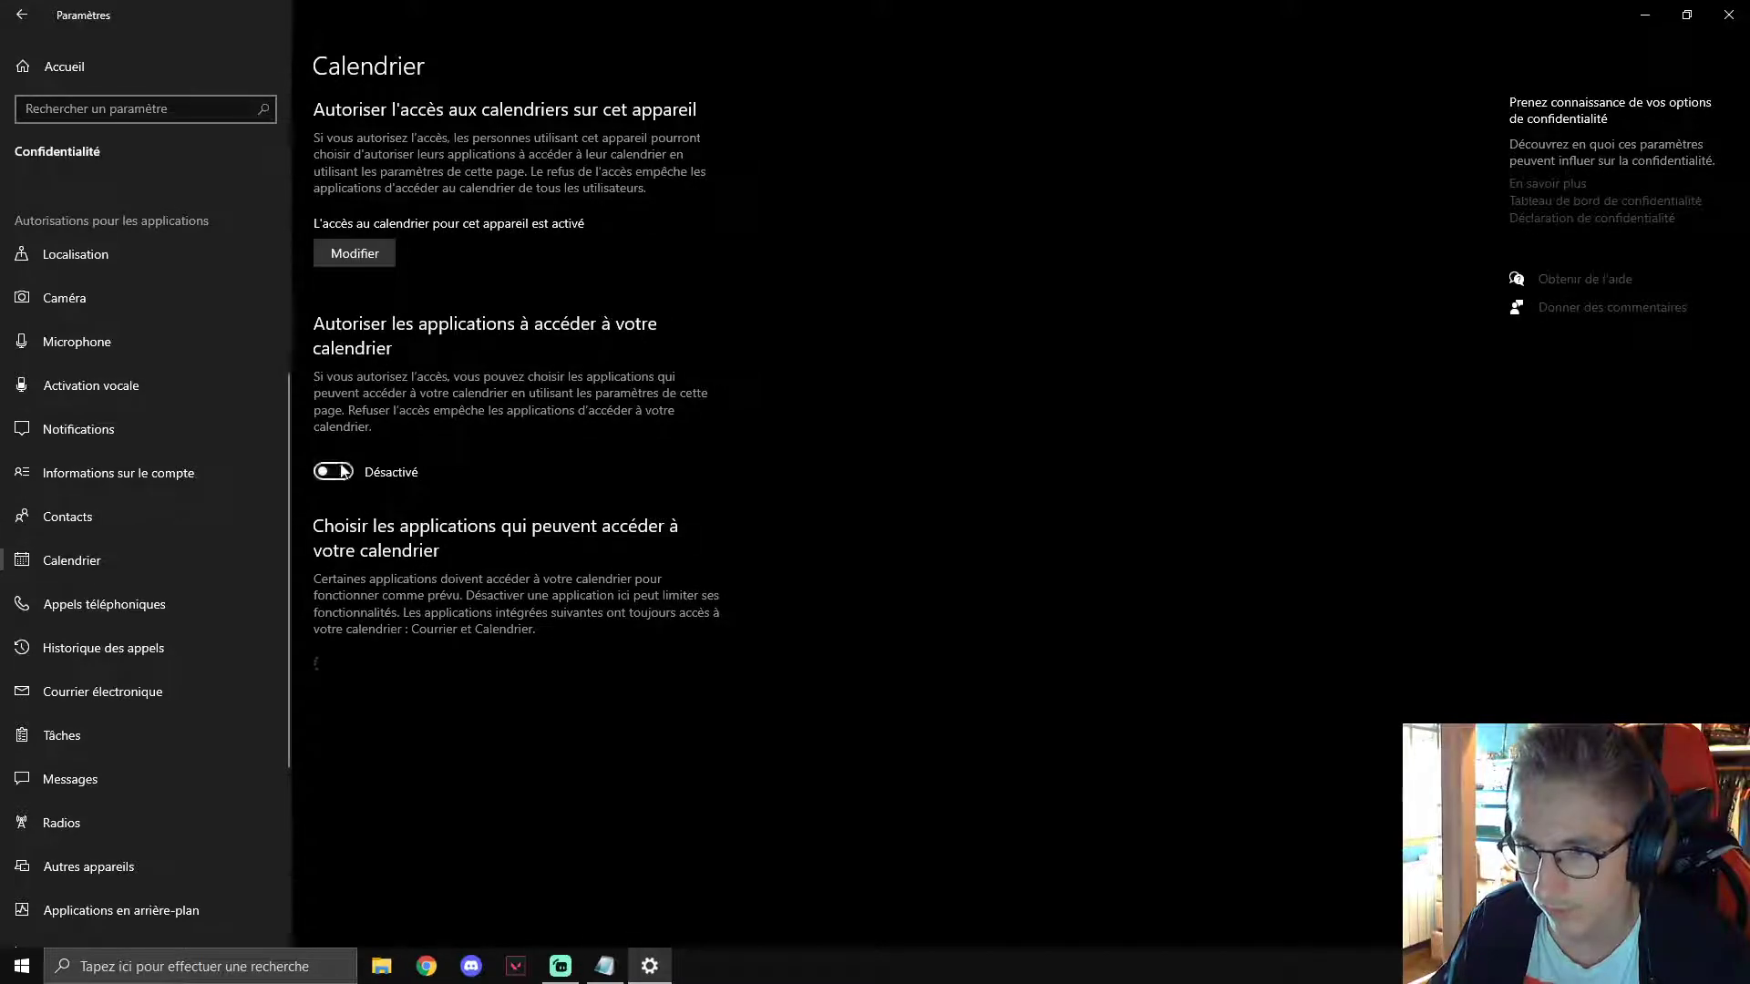
Block applications from making phone calls and from accessing the call history.
{"action": "left_click", "coordinate": [131, 603]}
{"action": "left_click", "coordinate": [332, 555]}
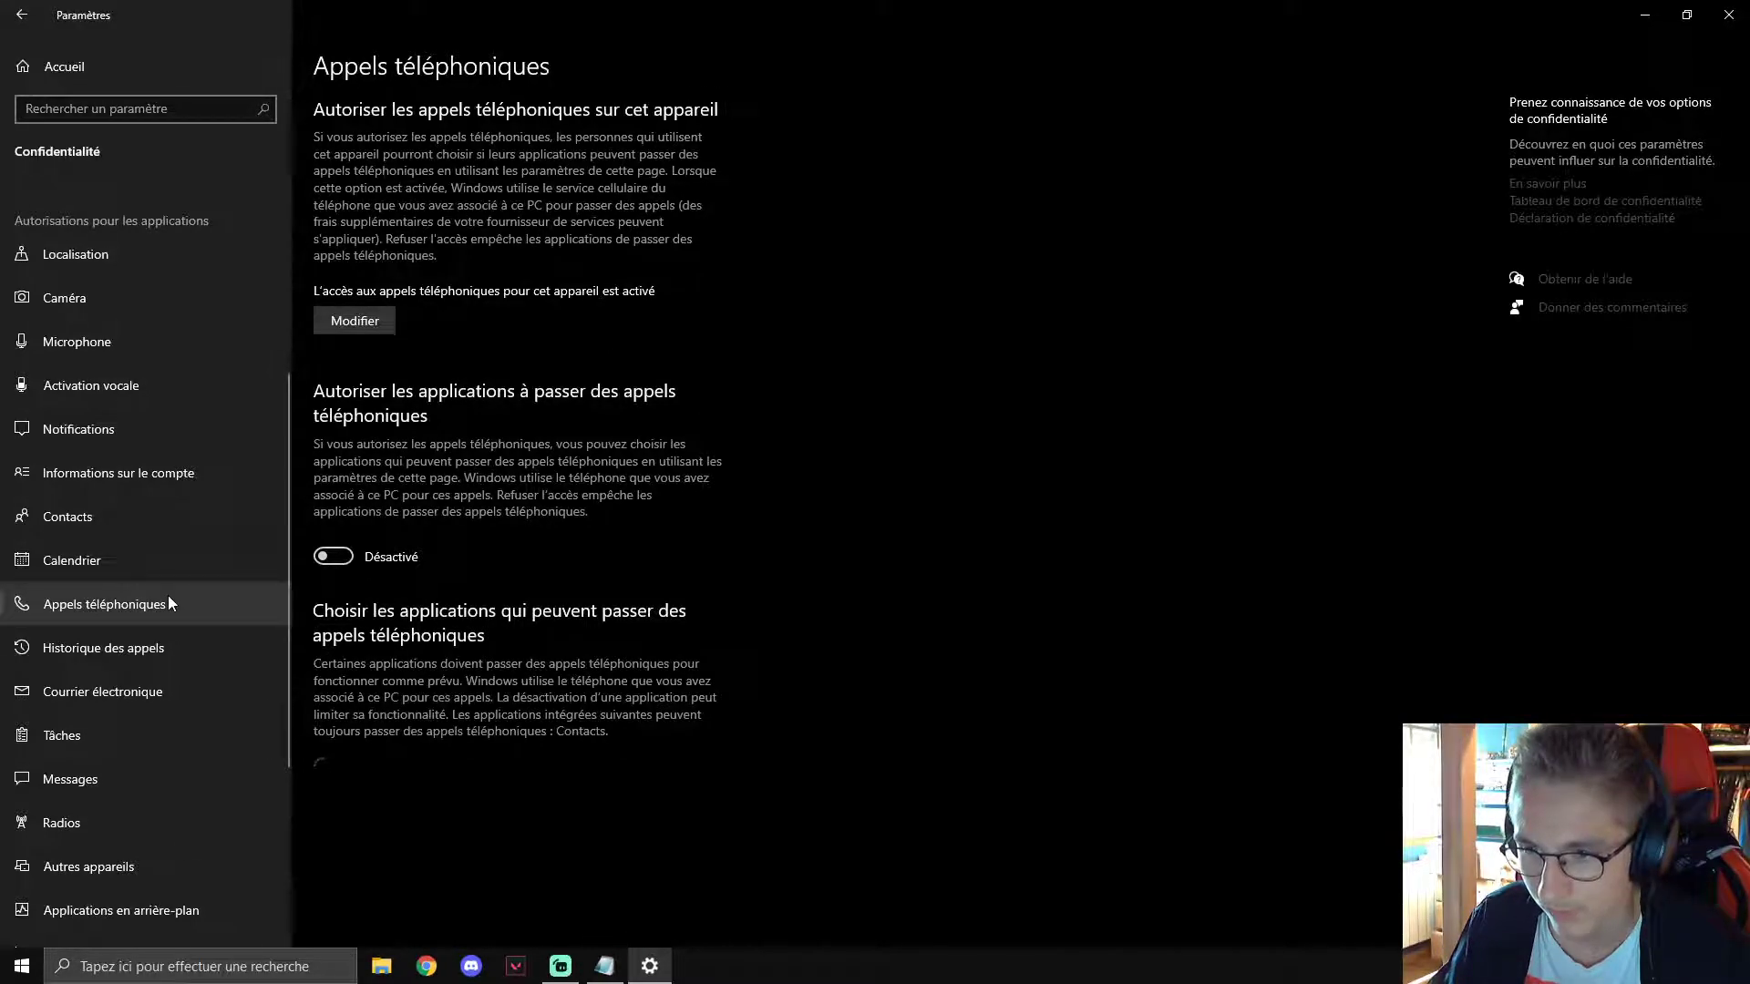
{"action": "left_click", "coordinate": [150, 645]}
{"action": "left_click", "coordinate": [333, 516]}
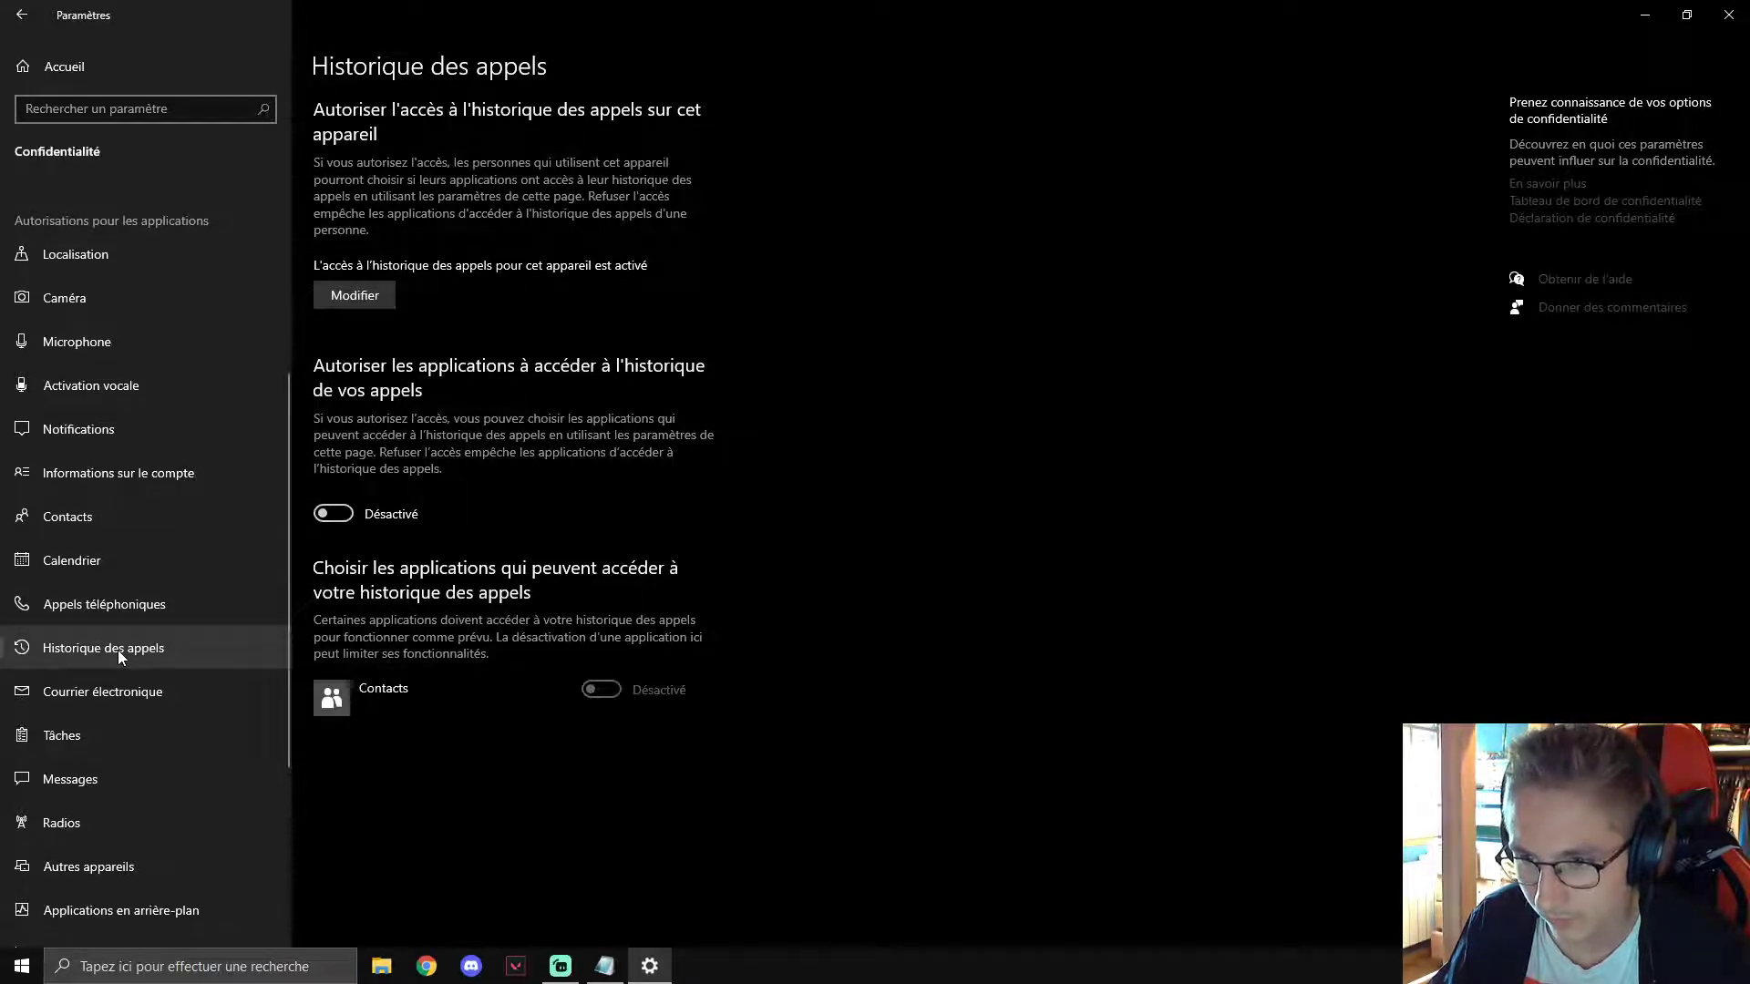
Turn off application access to e-mails in the Courrier électronique permissions.
{"action": "left_click", "coordinate": [146, 692]}
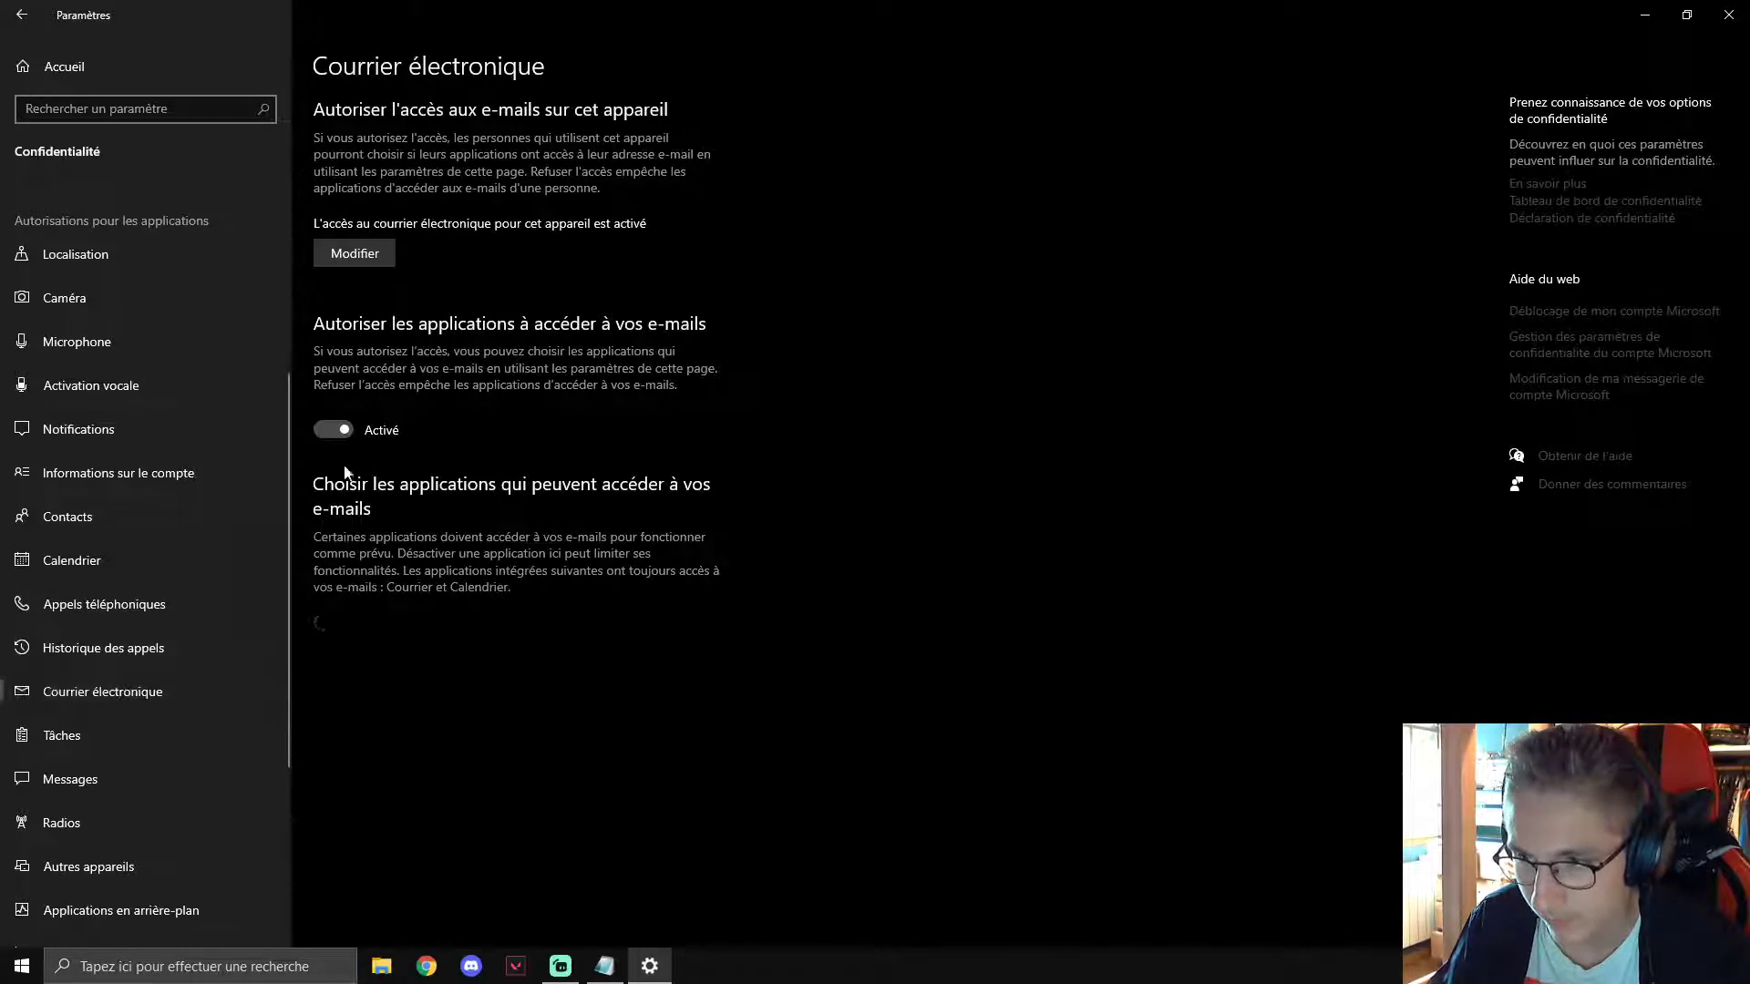
{"action": "left_click", "coordinate": [337, 430]}
{"action": "scroll", "coordinate": [119, 734], "scroll_direction": "down", "scroll_amount": 3}
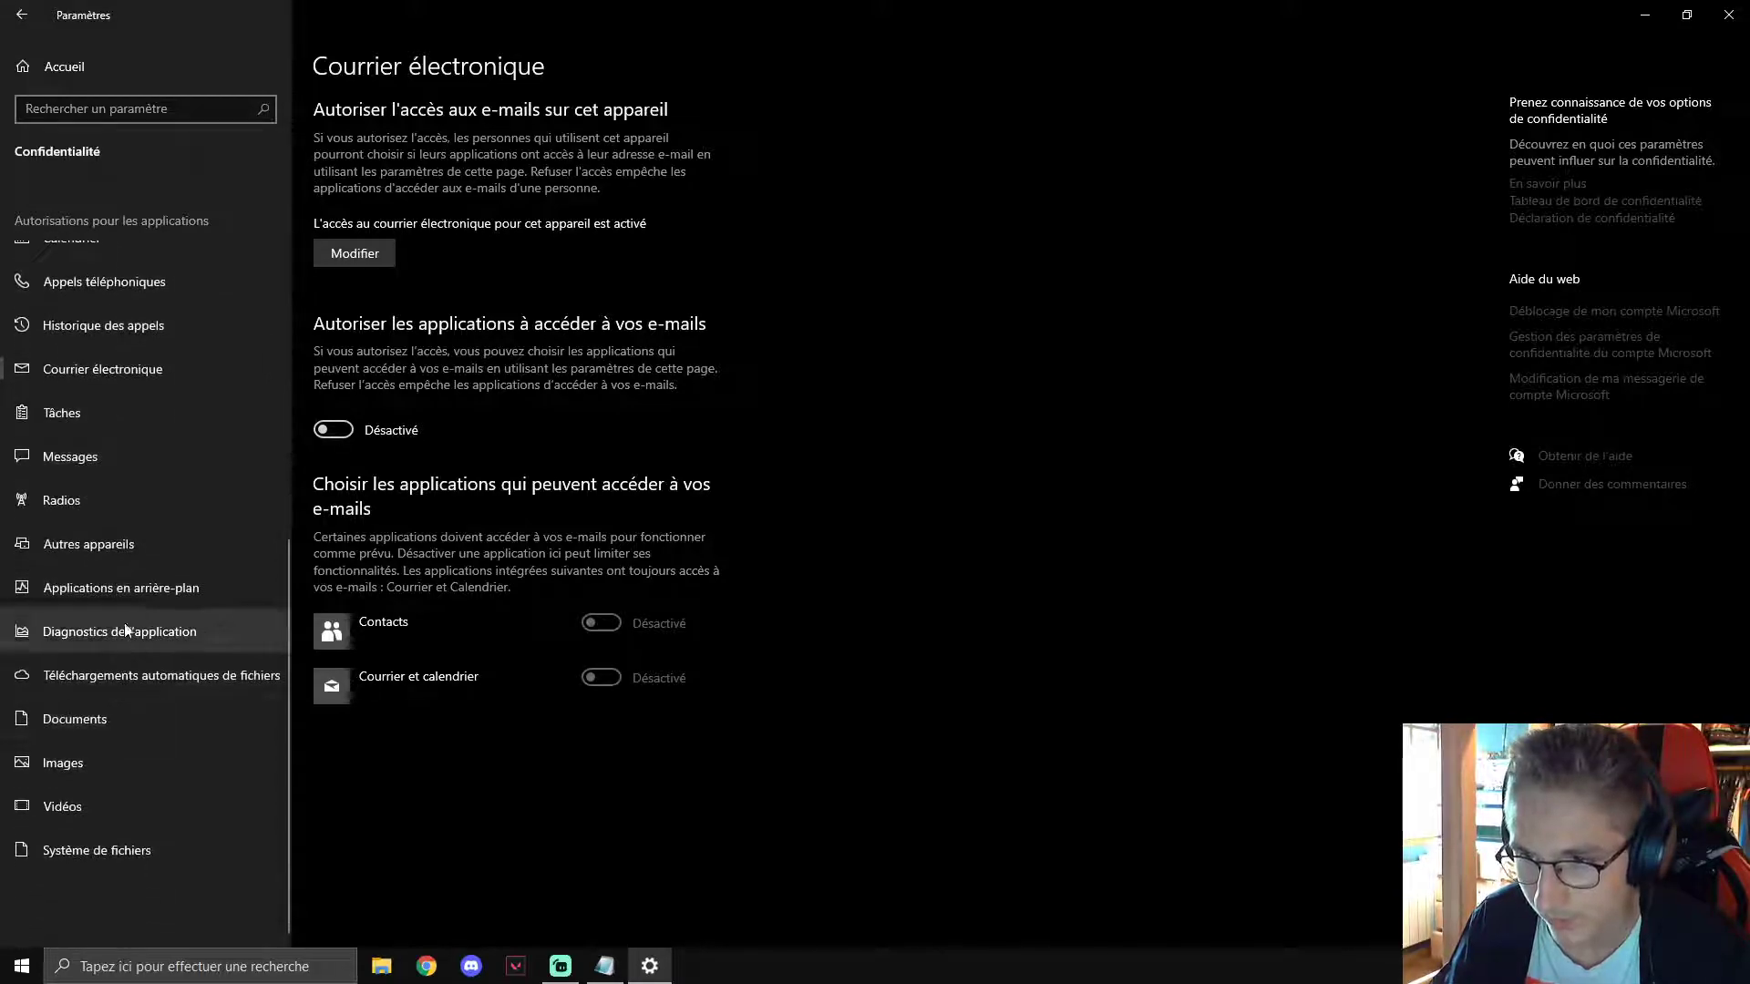
Turn off application access to tasks and stop applications from reading or sending messages in the Tâches and Messages permissions.
{"action": "left_click", "coordinate": [102, 421]}
{"action": "left_click", "coordinate": [333, 430]}
{"action": "left_click", "coordinate": [190, 459]}
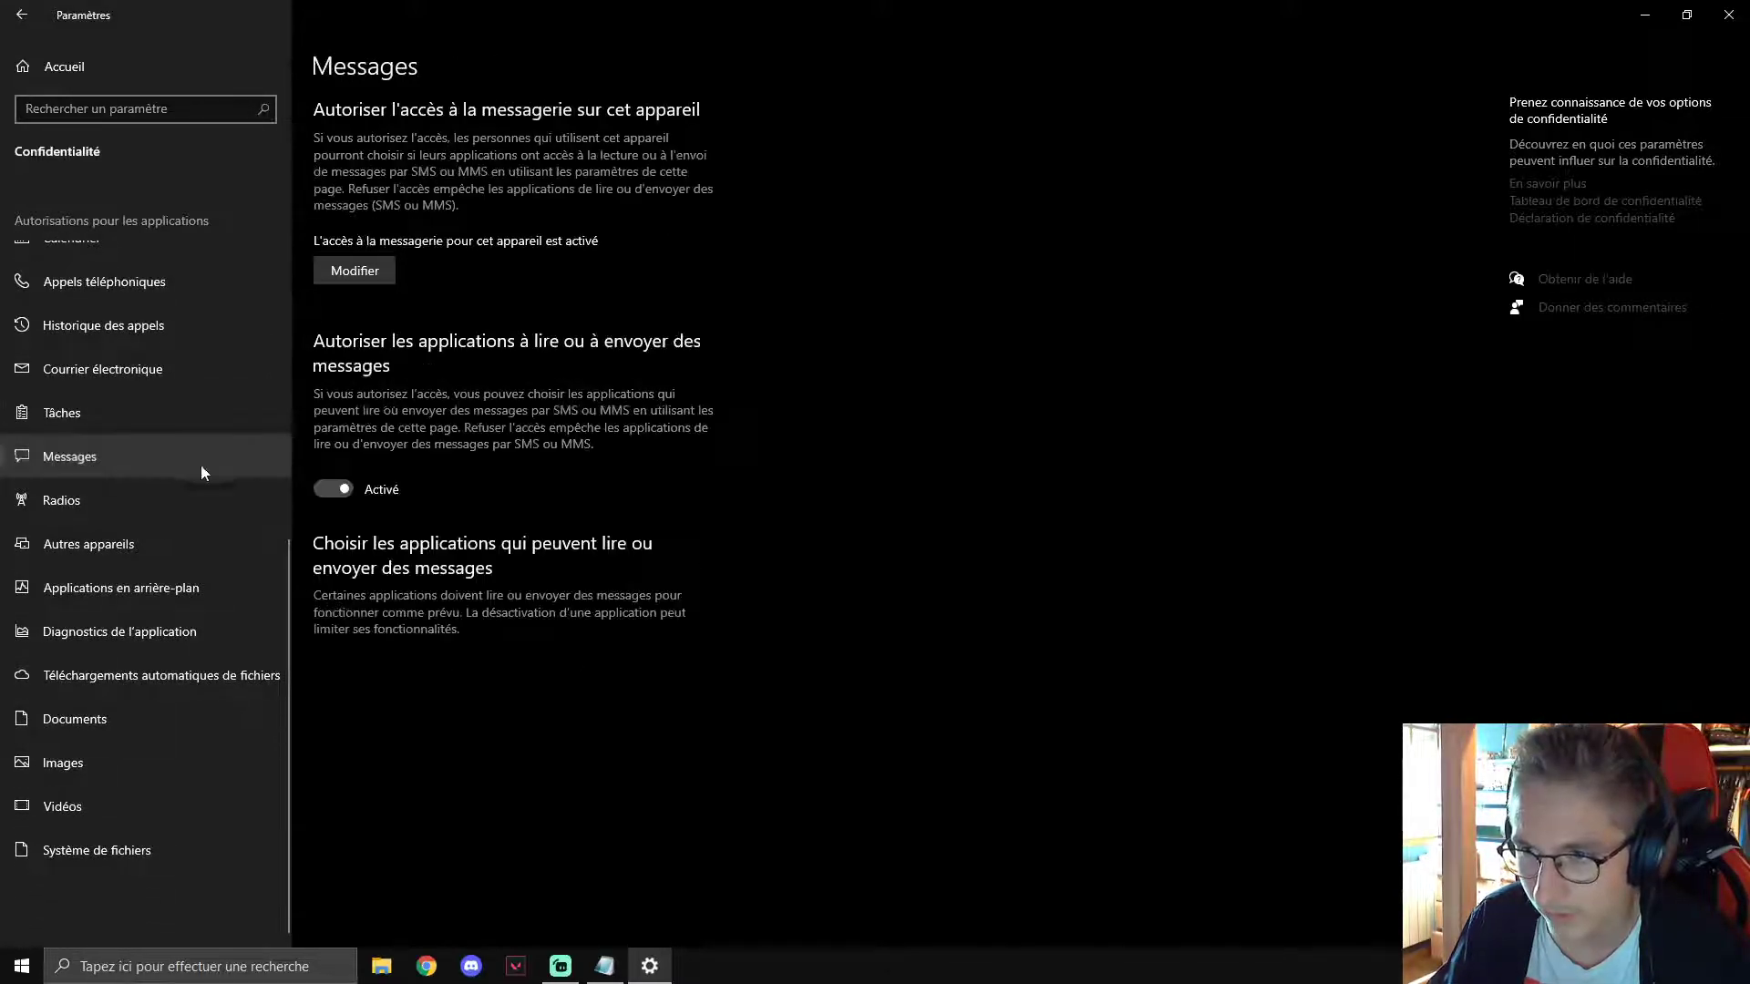
{"action": "left_click", "coordinate": [341, 498]}
Turn off application control of the device radios and communication with unpaired devices in the Radios and Autres appareils permissions.
{"action": "left_click", "coordinate": [152, 500]}
{"action": "left_click", "coordinate": [334, 513]}
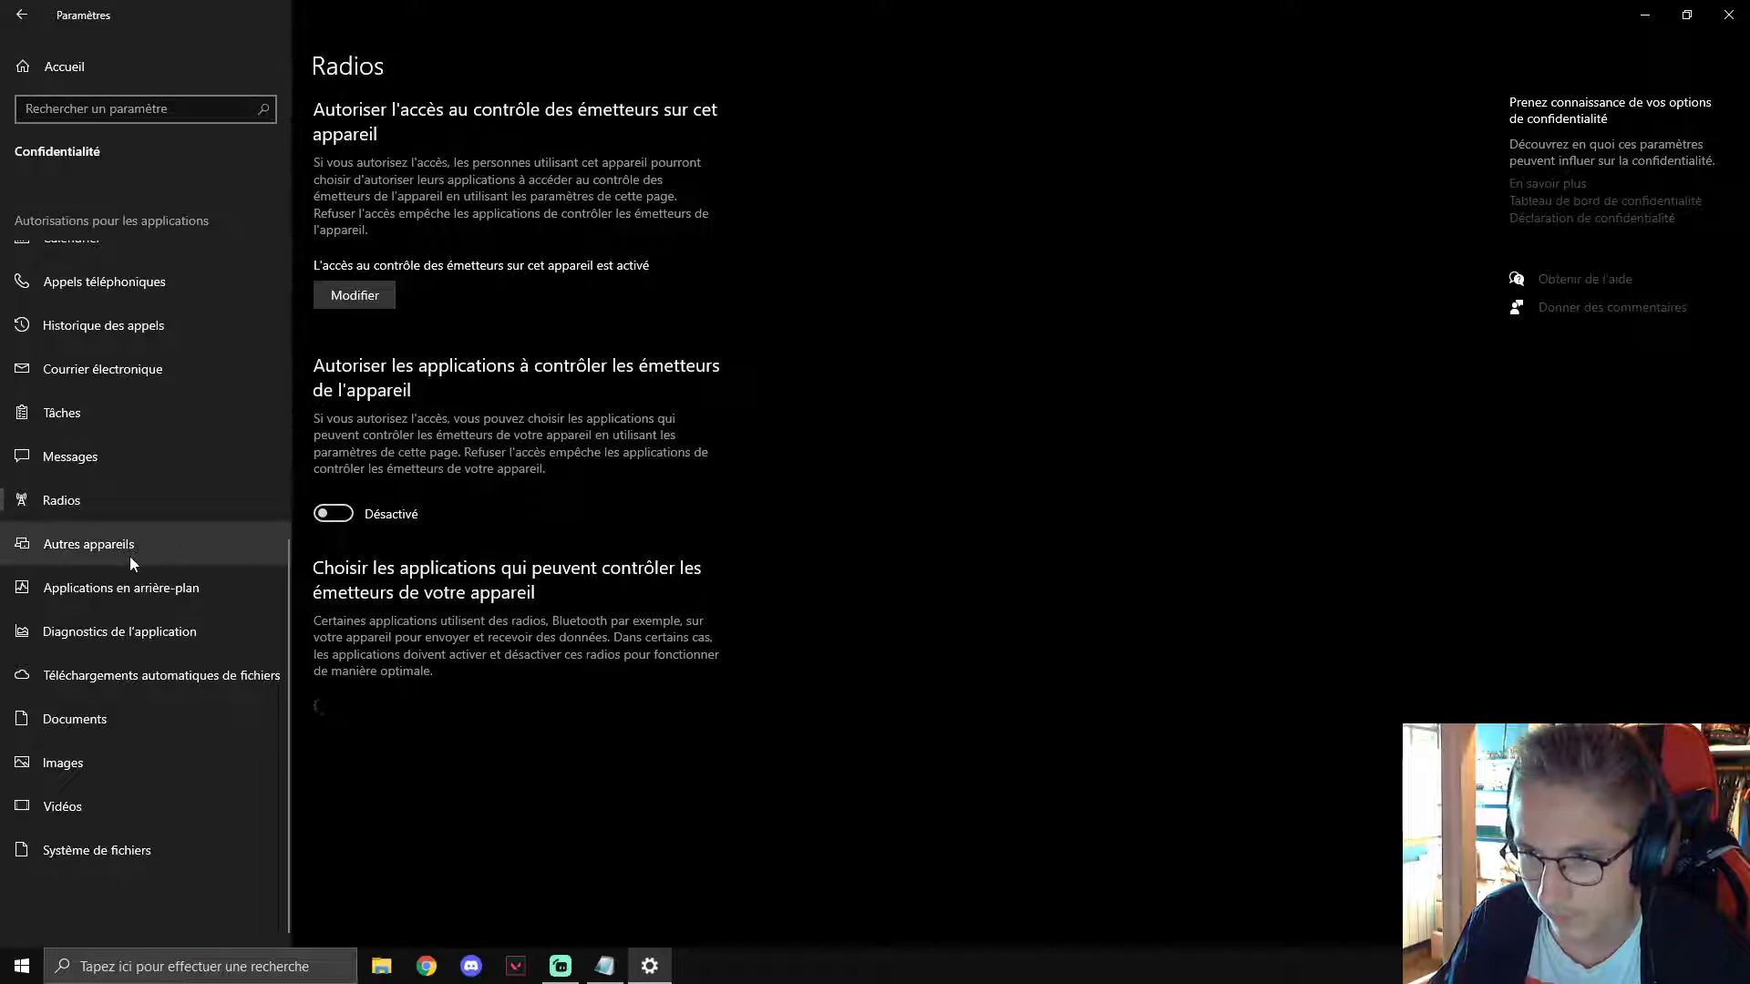
{"action": "left_click", "coordinate": [133, 552]}
{"action": "left_click", "coordinate": [334, 215]}
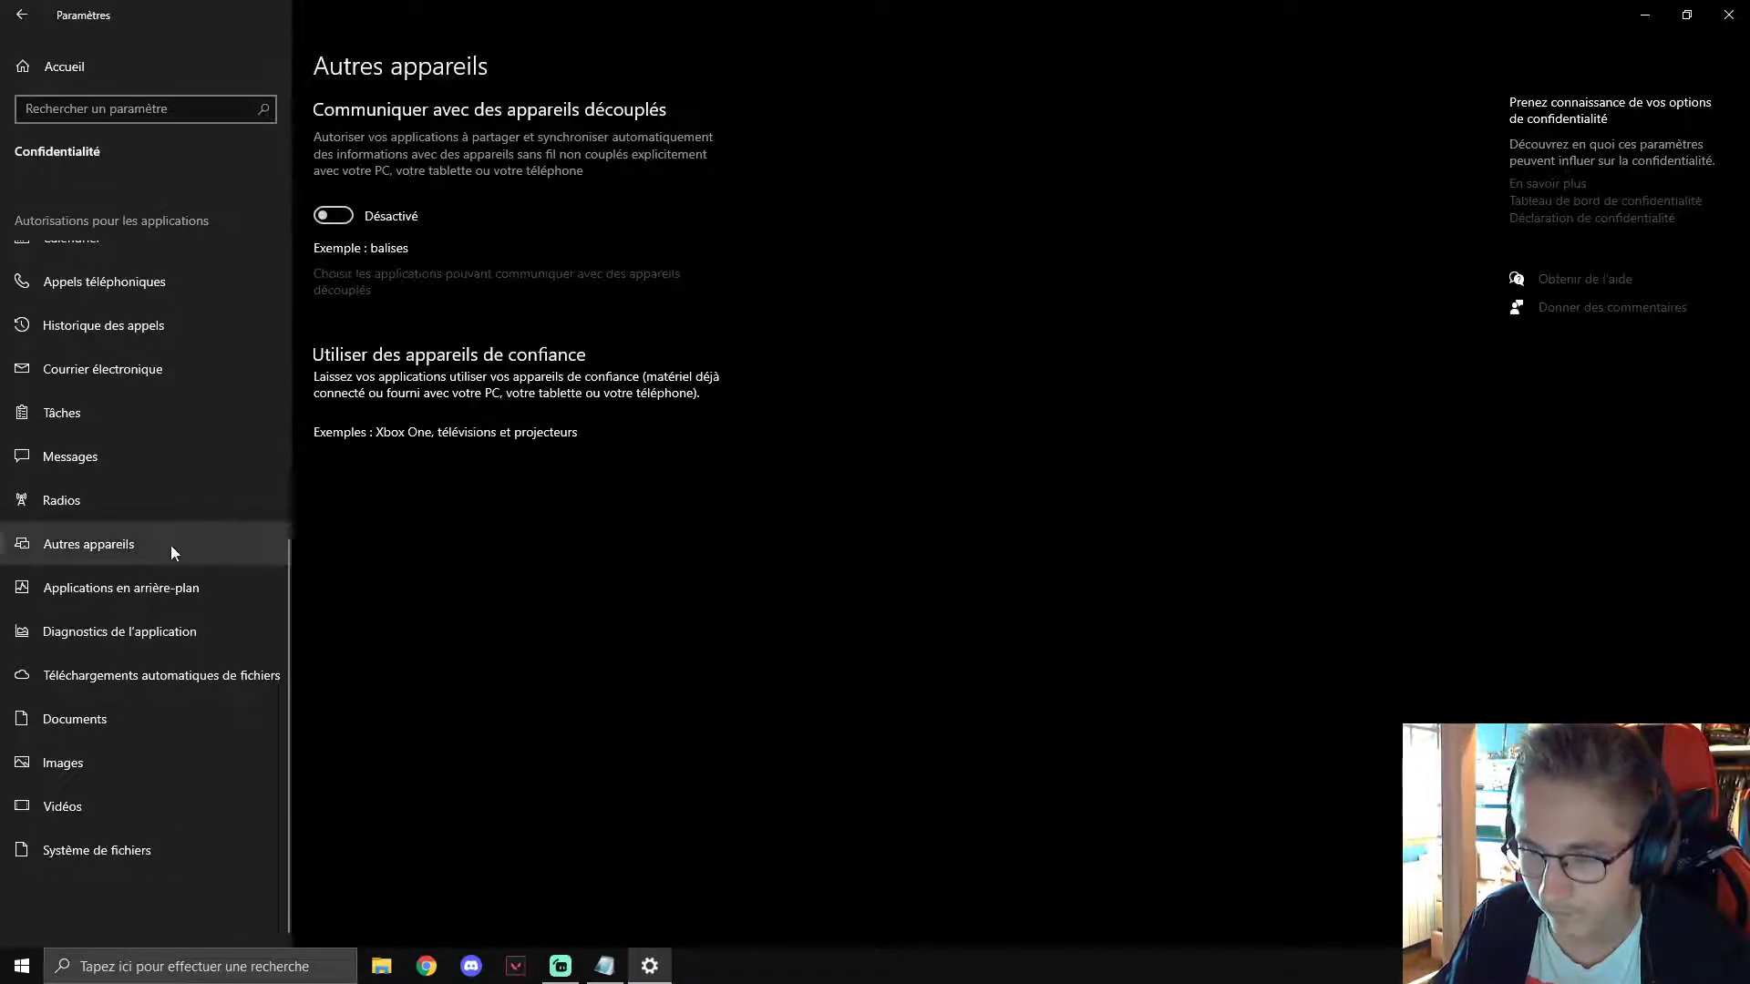
Review the Applications en arrière-plan list and turn off permission for applications to run in the background.
{"action": "left_click", "coordinate": [228, 587]}
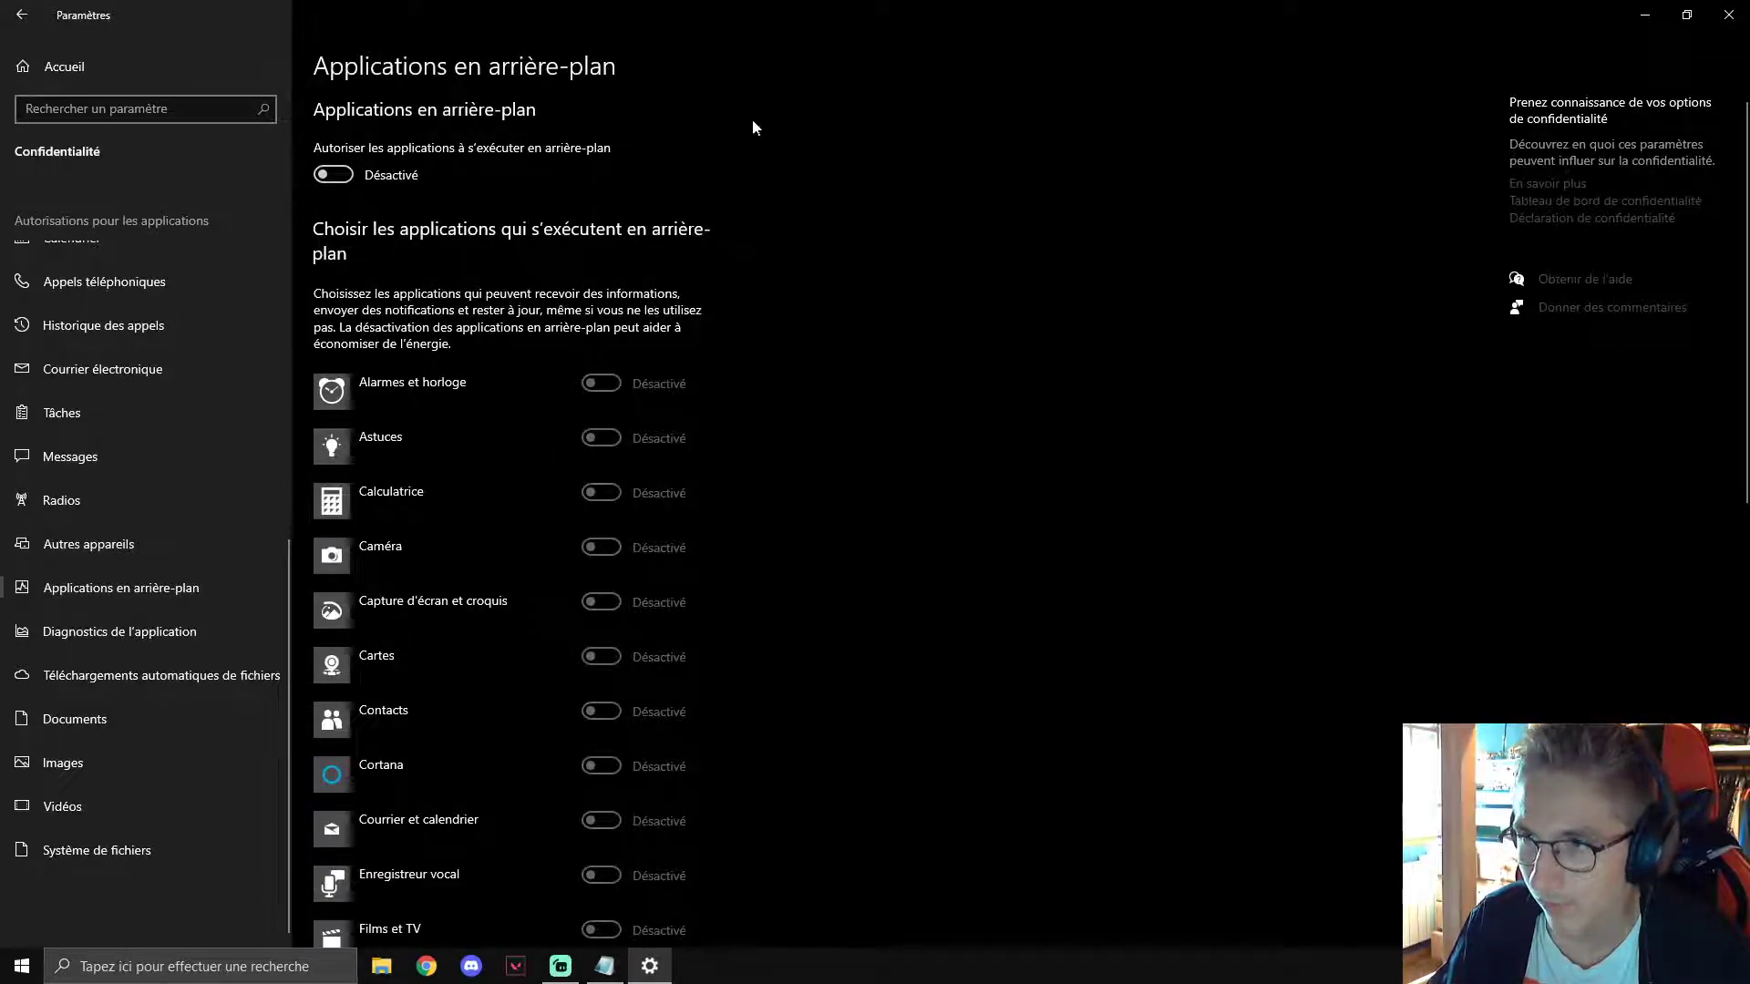
{"action": "scroll", "coordinate": [656, 398], "scroll_direction": "down", "scroll_amount": 10}
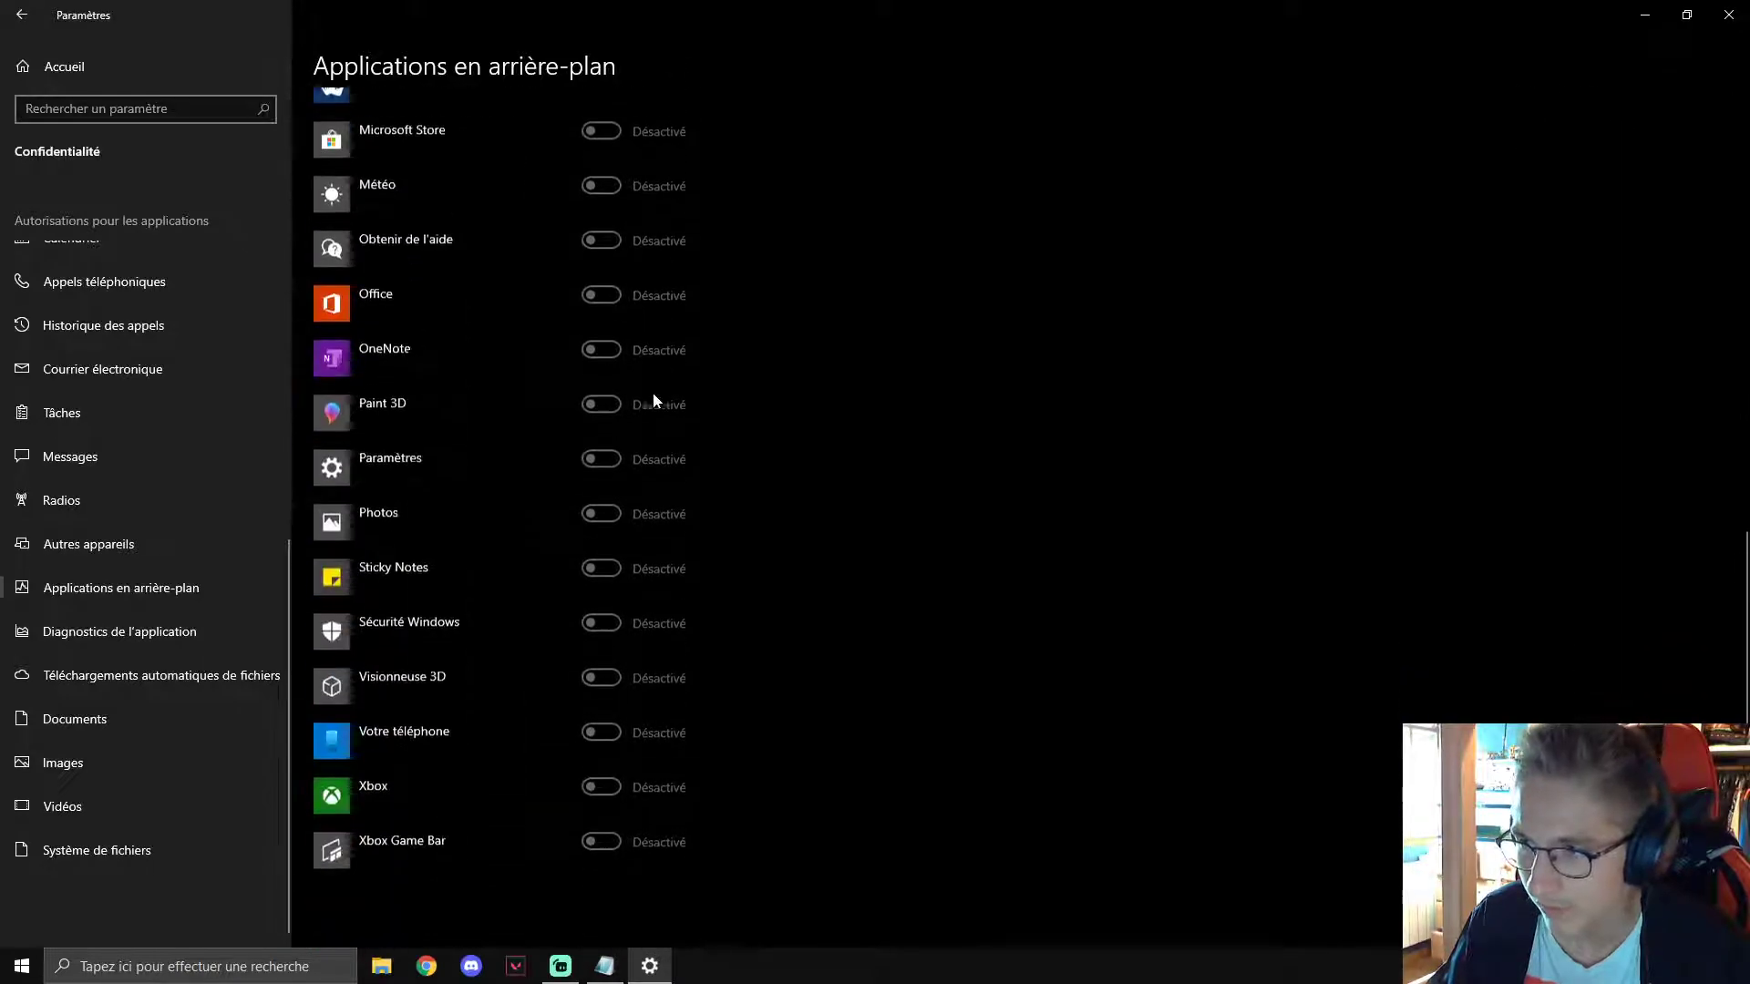
{"action": "scroll", "coordinate": [602, 716], "scroll_direction": "up", "scroll_amount": 10}
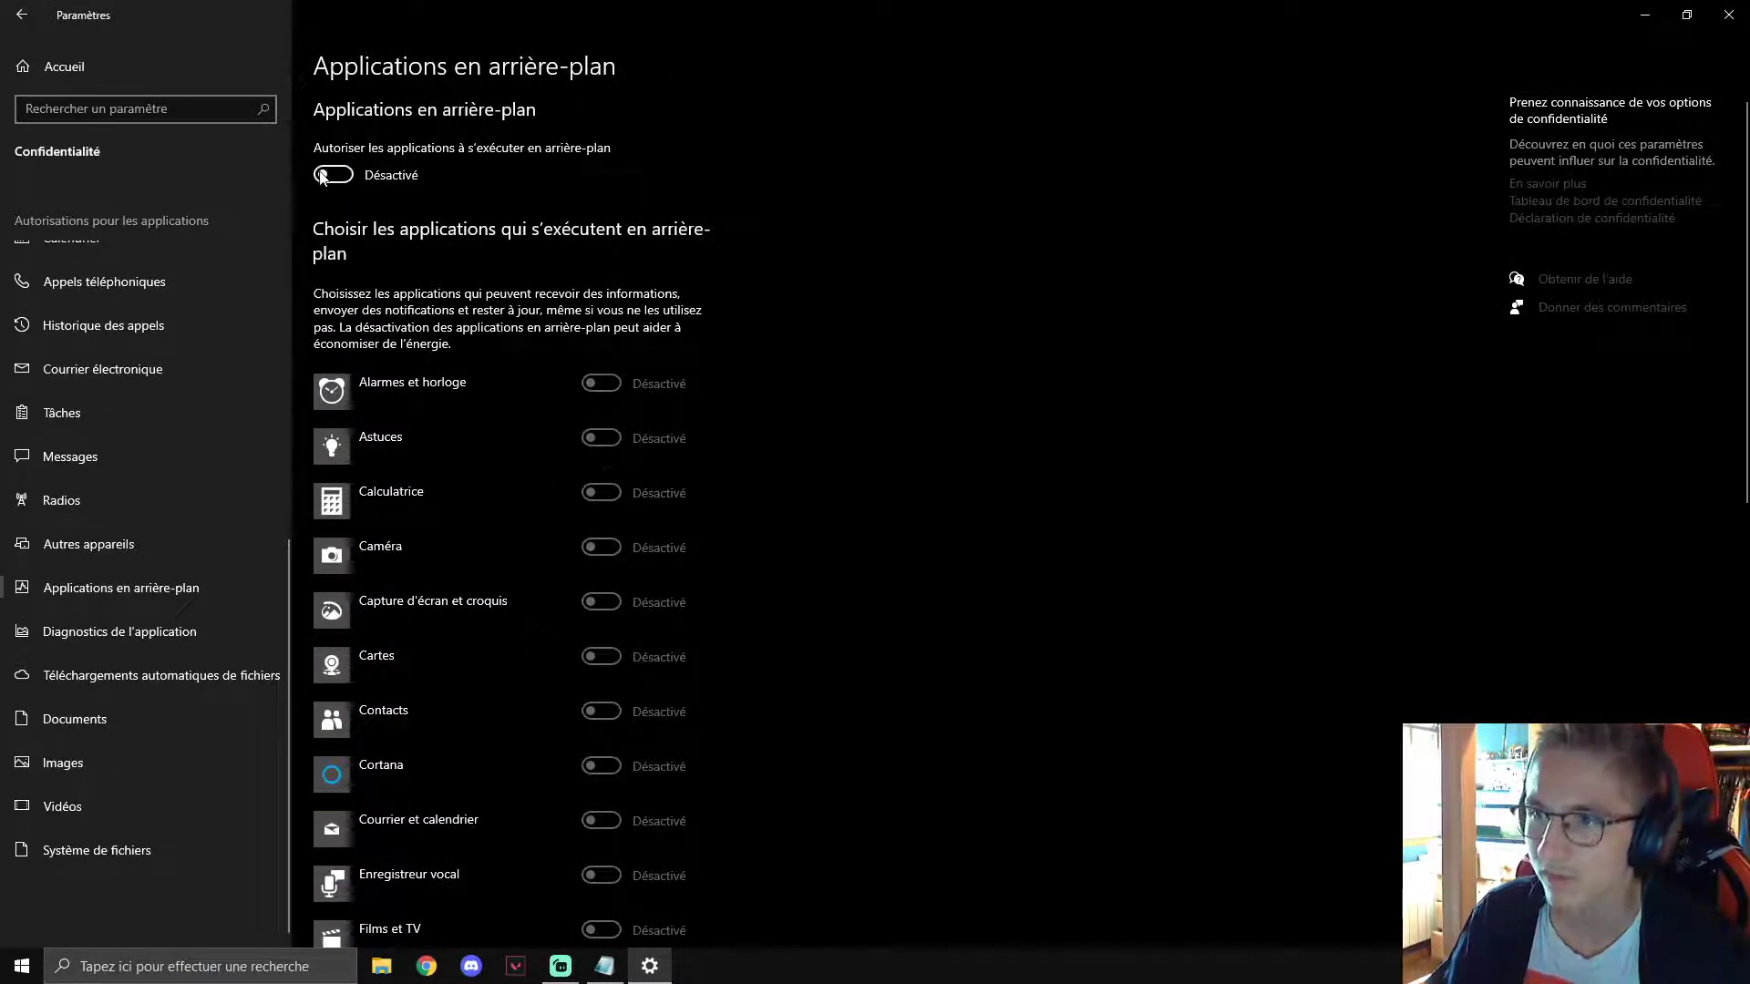
{"action": "scroll", "coordinate": [593, 439], "scroll_direction": "down", "scroll_amount": 10}
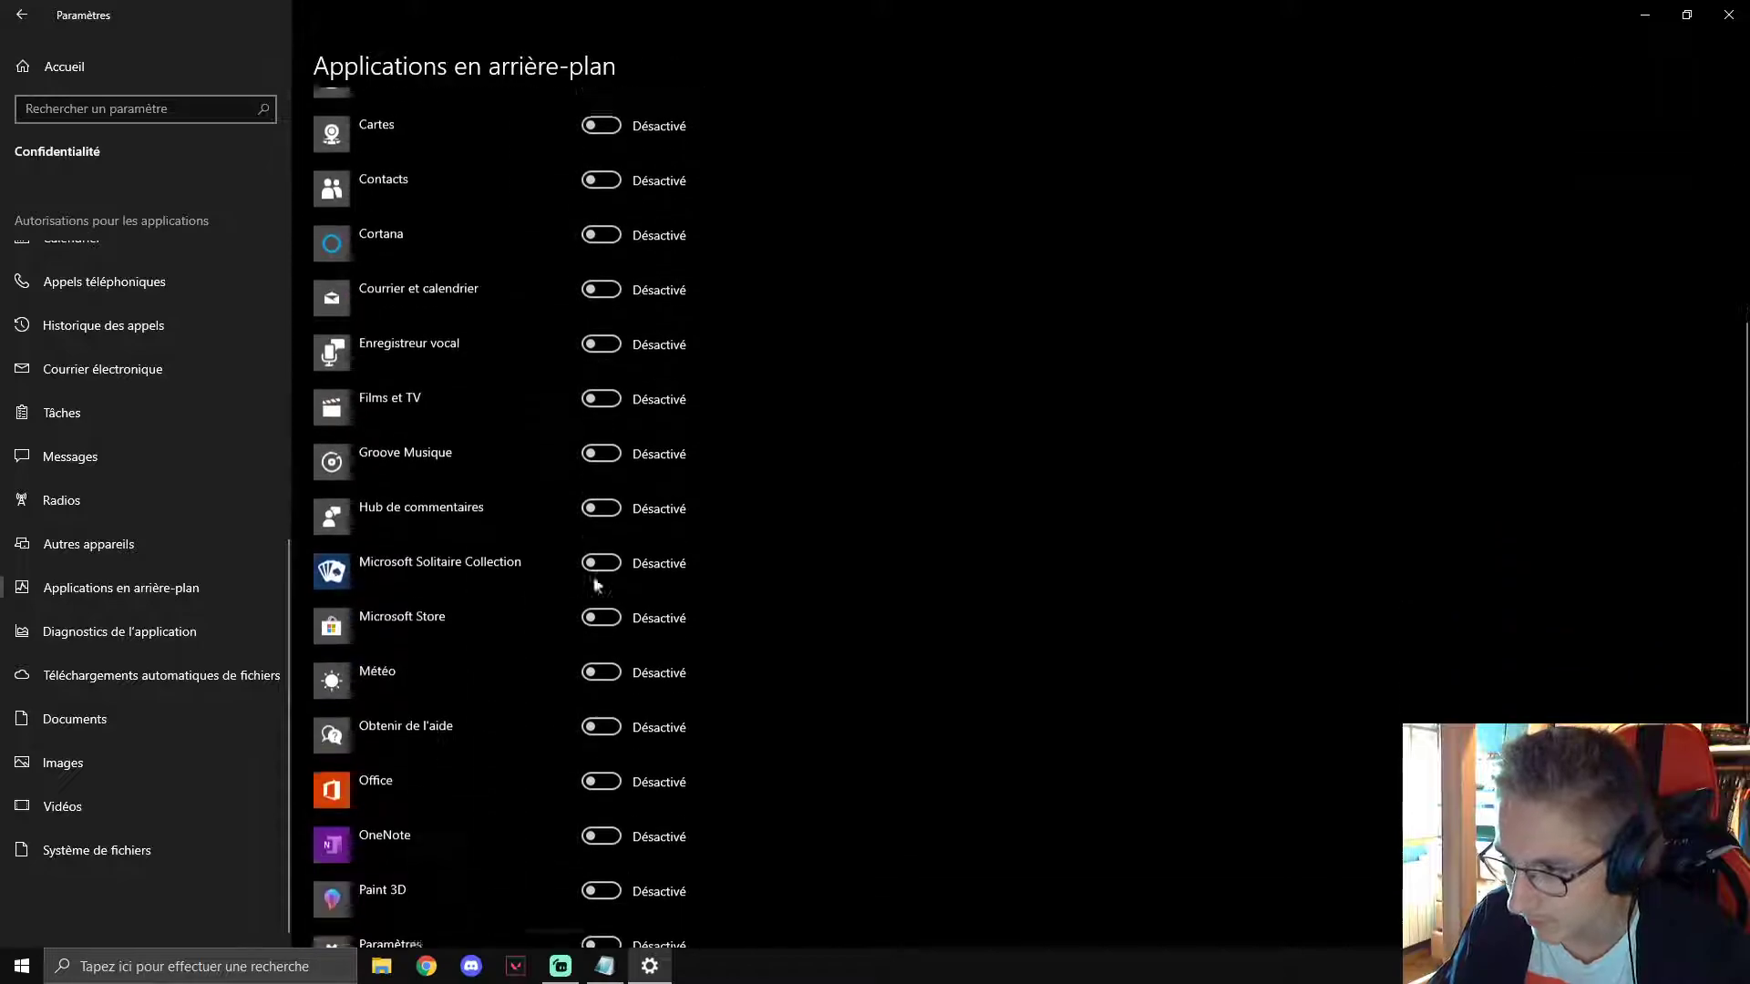
{"action": "scroll", "coordinate": [625, 731], "scroll_direction": "up", "scroll_amount": 10}
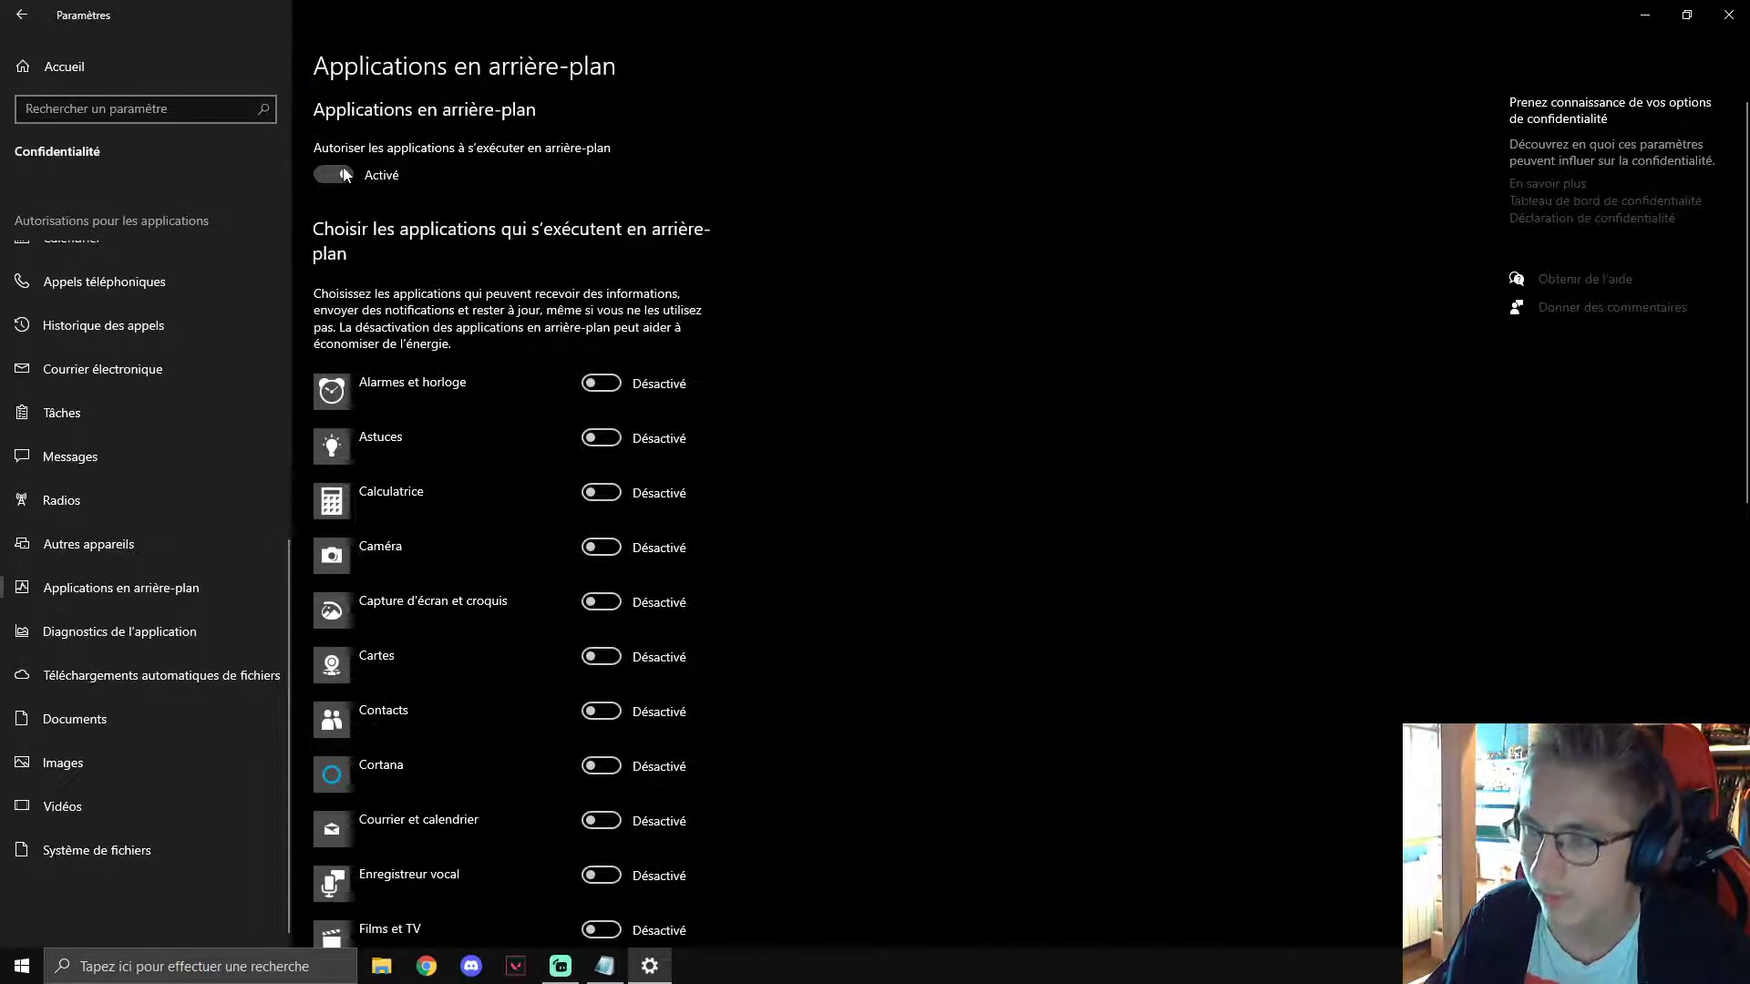
{"action": "left_click", "coordinate": [345, 175]}
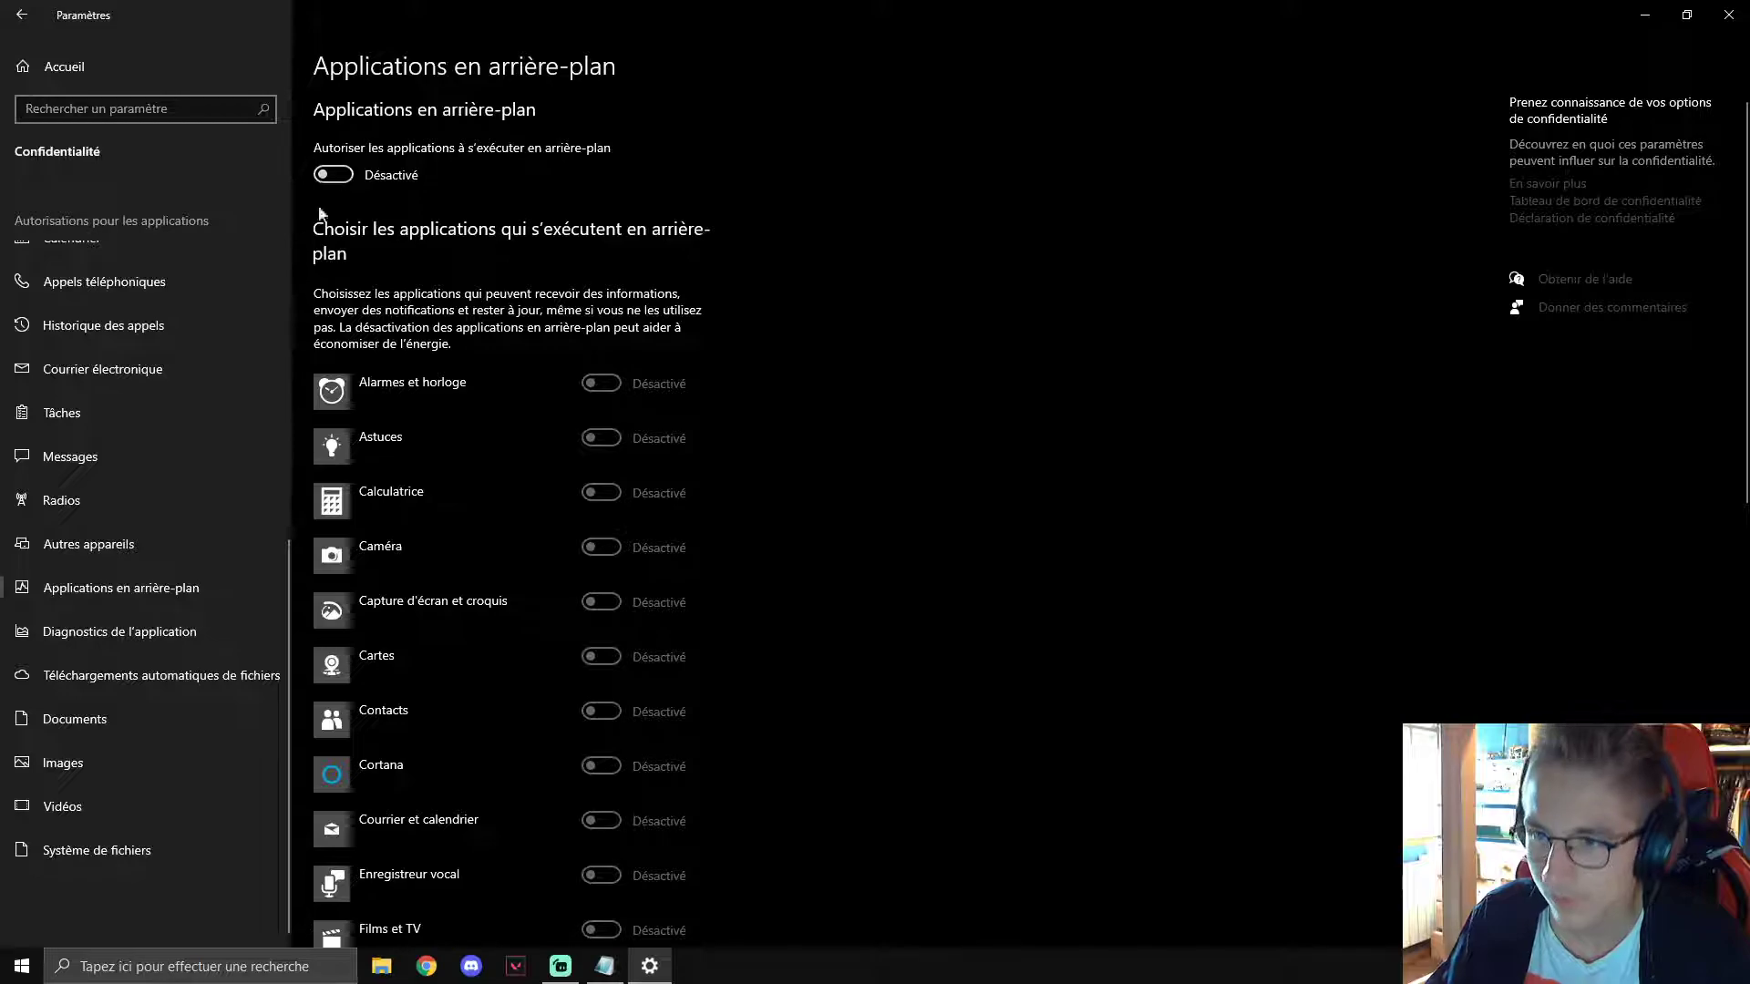
Turn off application access to diagnostic information about other applications in Diagnostics de l'application.
{"action": "left_click", "coordinate": [100, 632]}
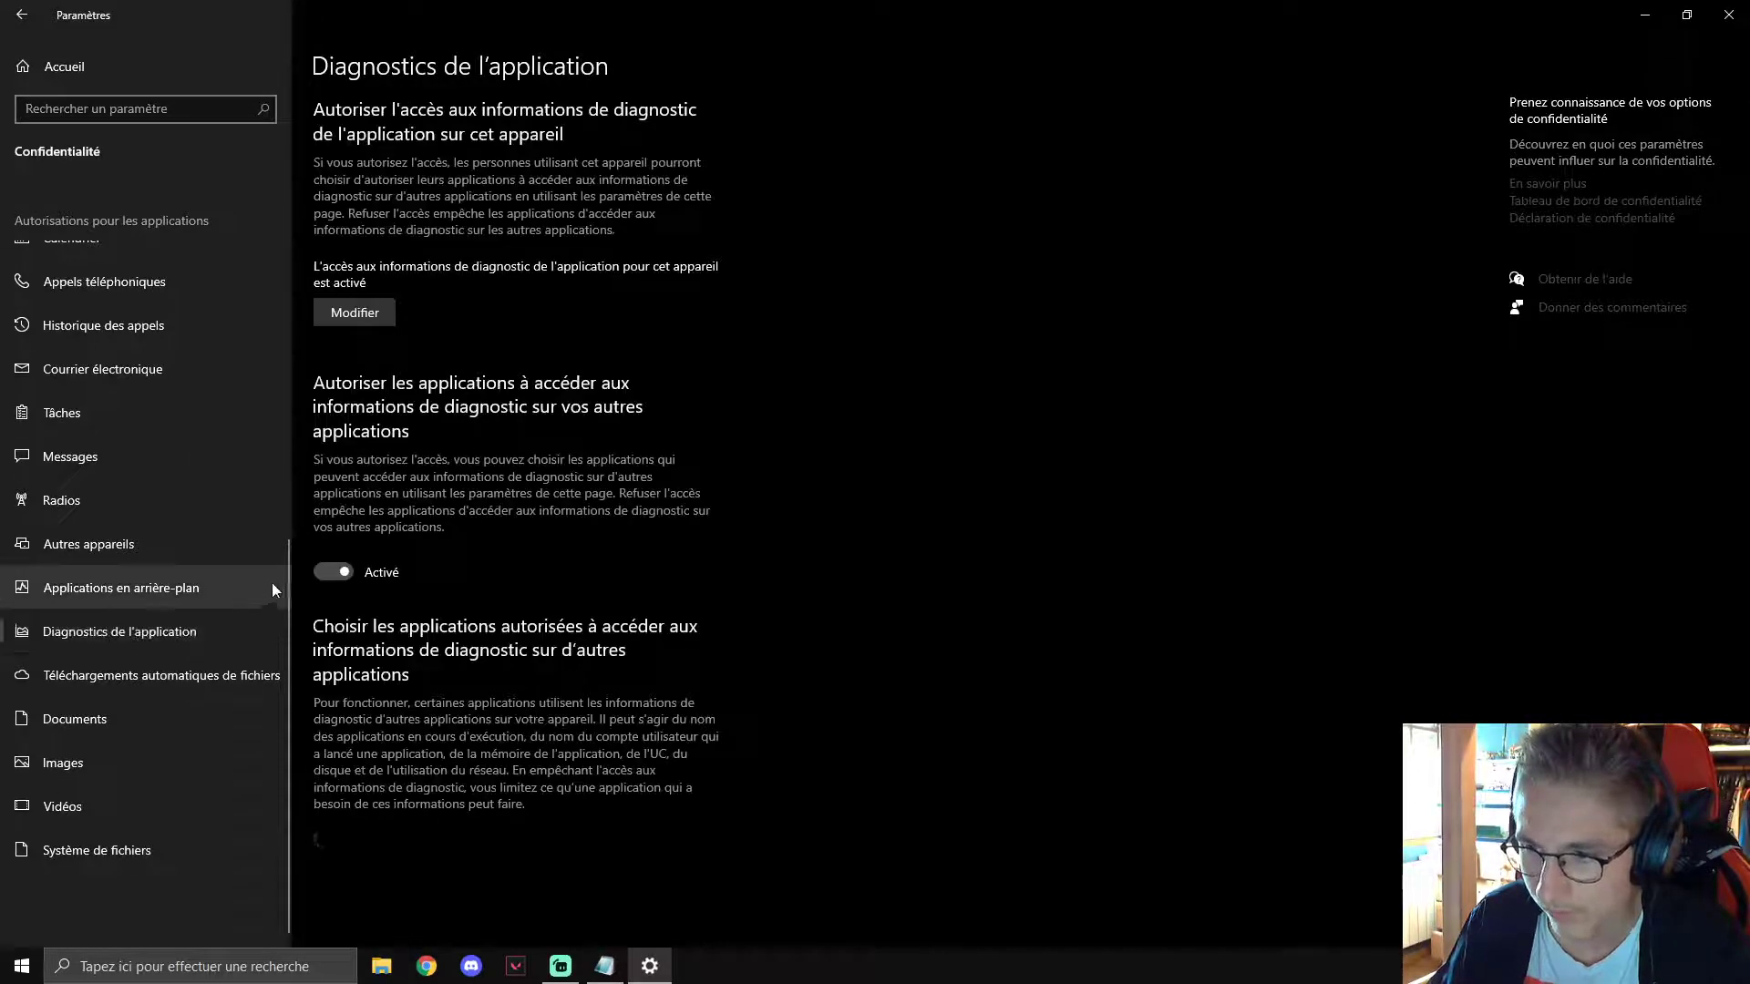
{"action": "left_click", "coordinate": [342, 572]}
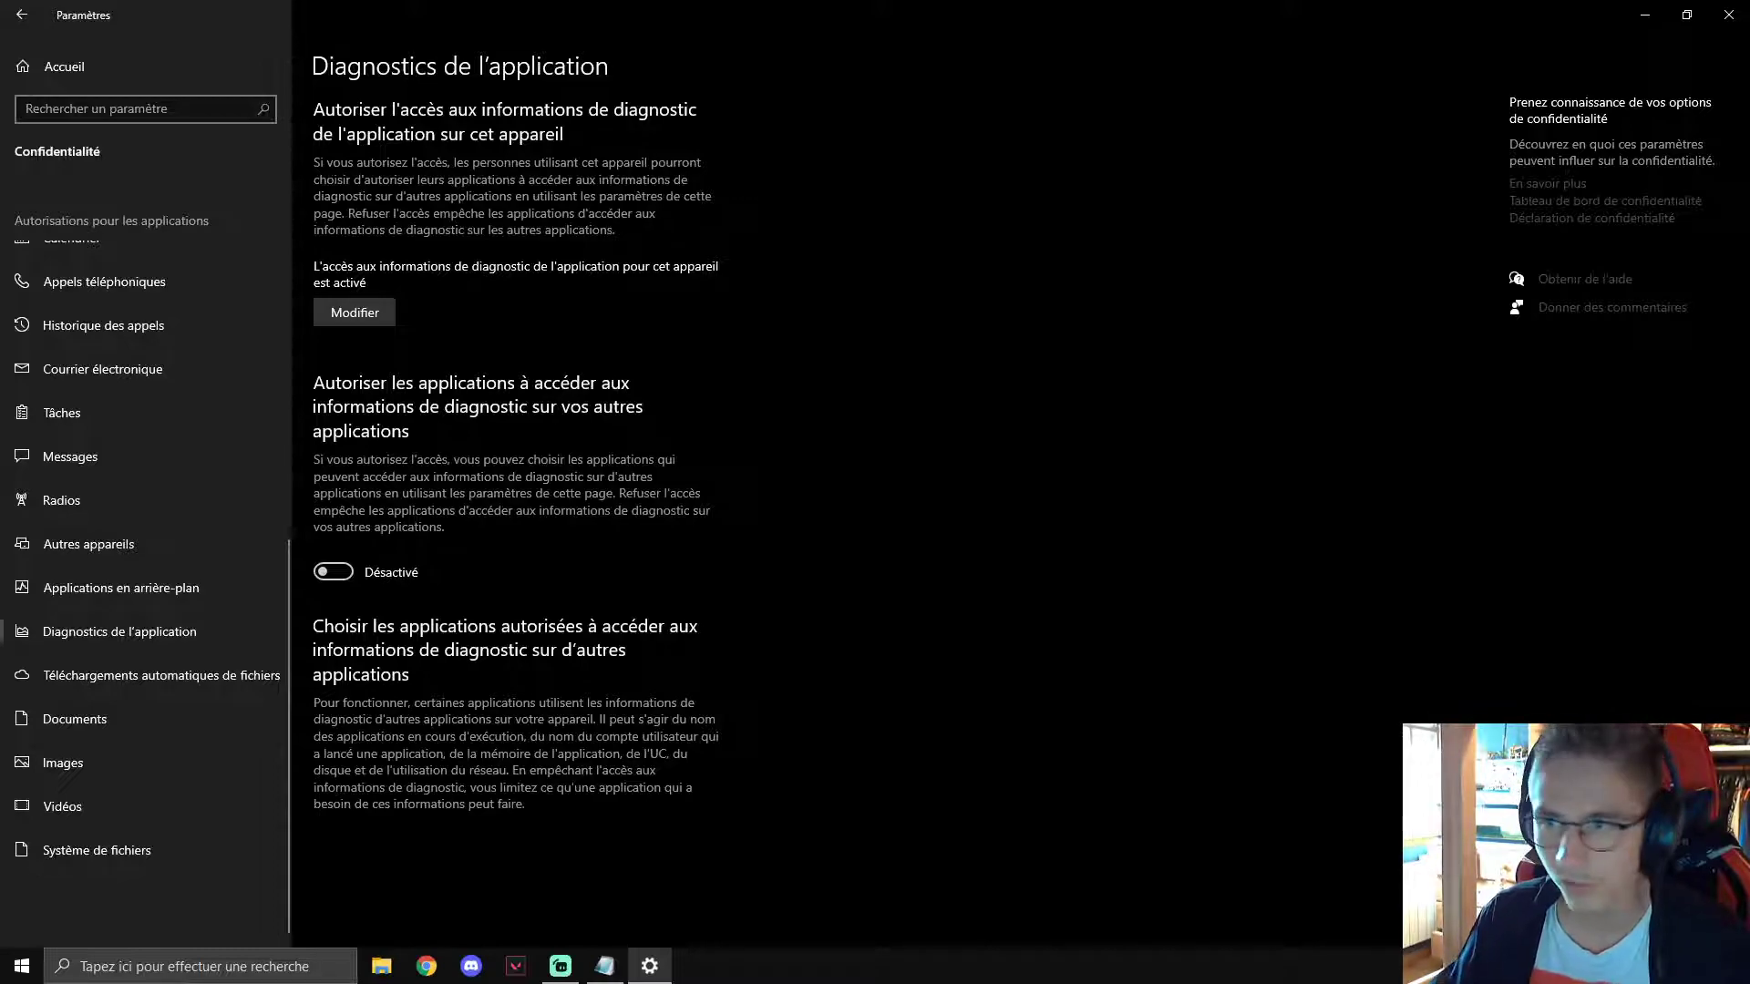
Try disabling downloads from other PCs in the Optimisation de la distribution settings under Mise à jour et sécurité.
{"action": "left_click", "coordinate": [44, 69]}
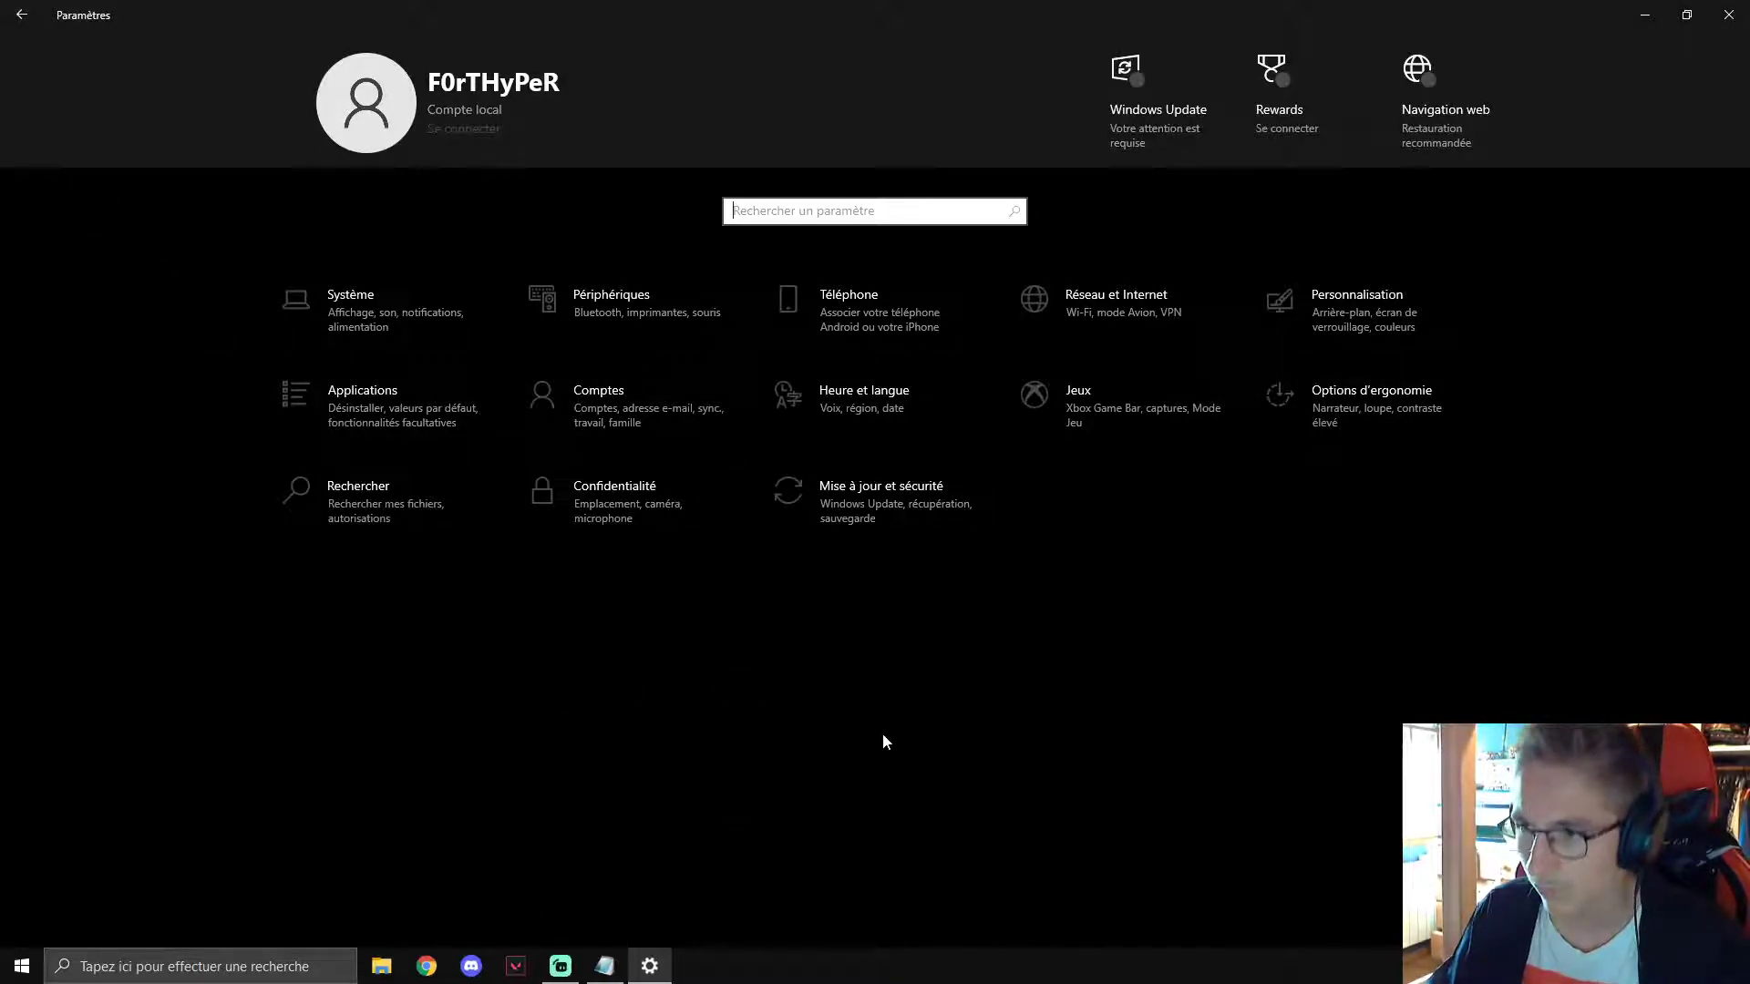
{"action": "left_click", "coordinate": [870, 521]}
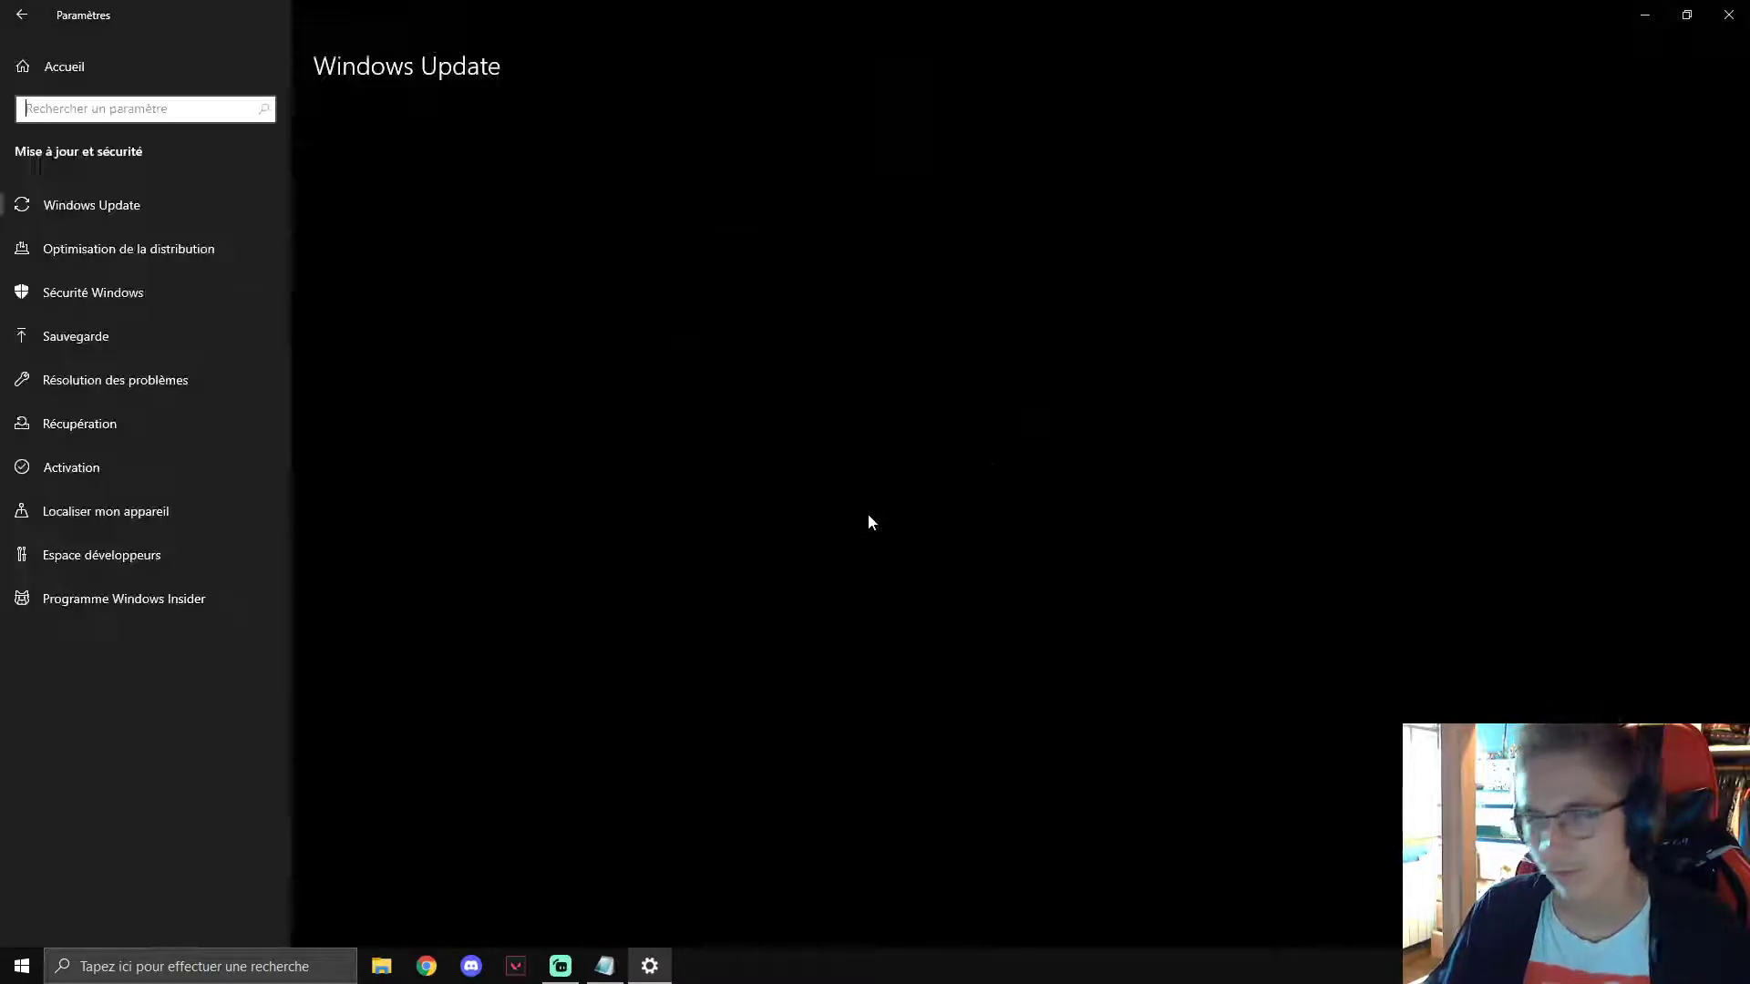
{"action": "left_click", "coordinate": [118, 250]}
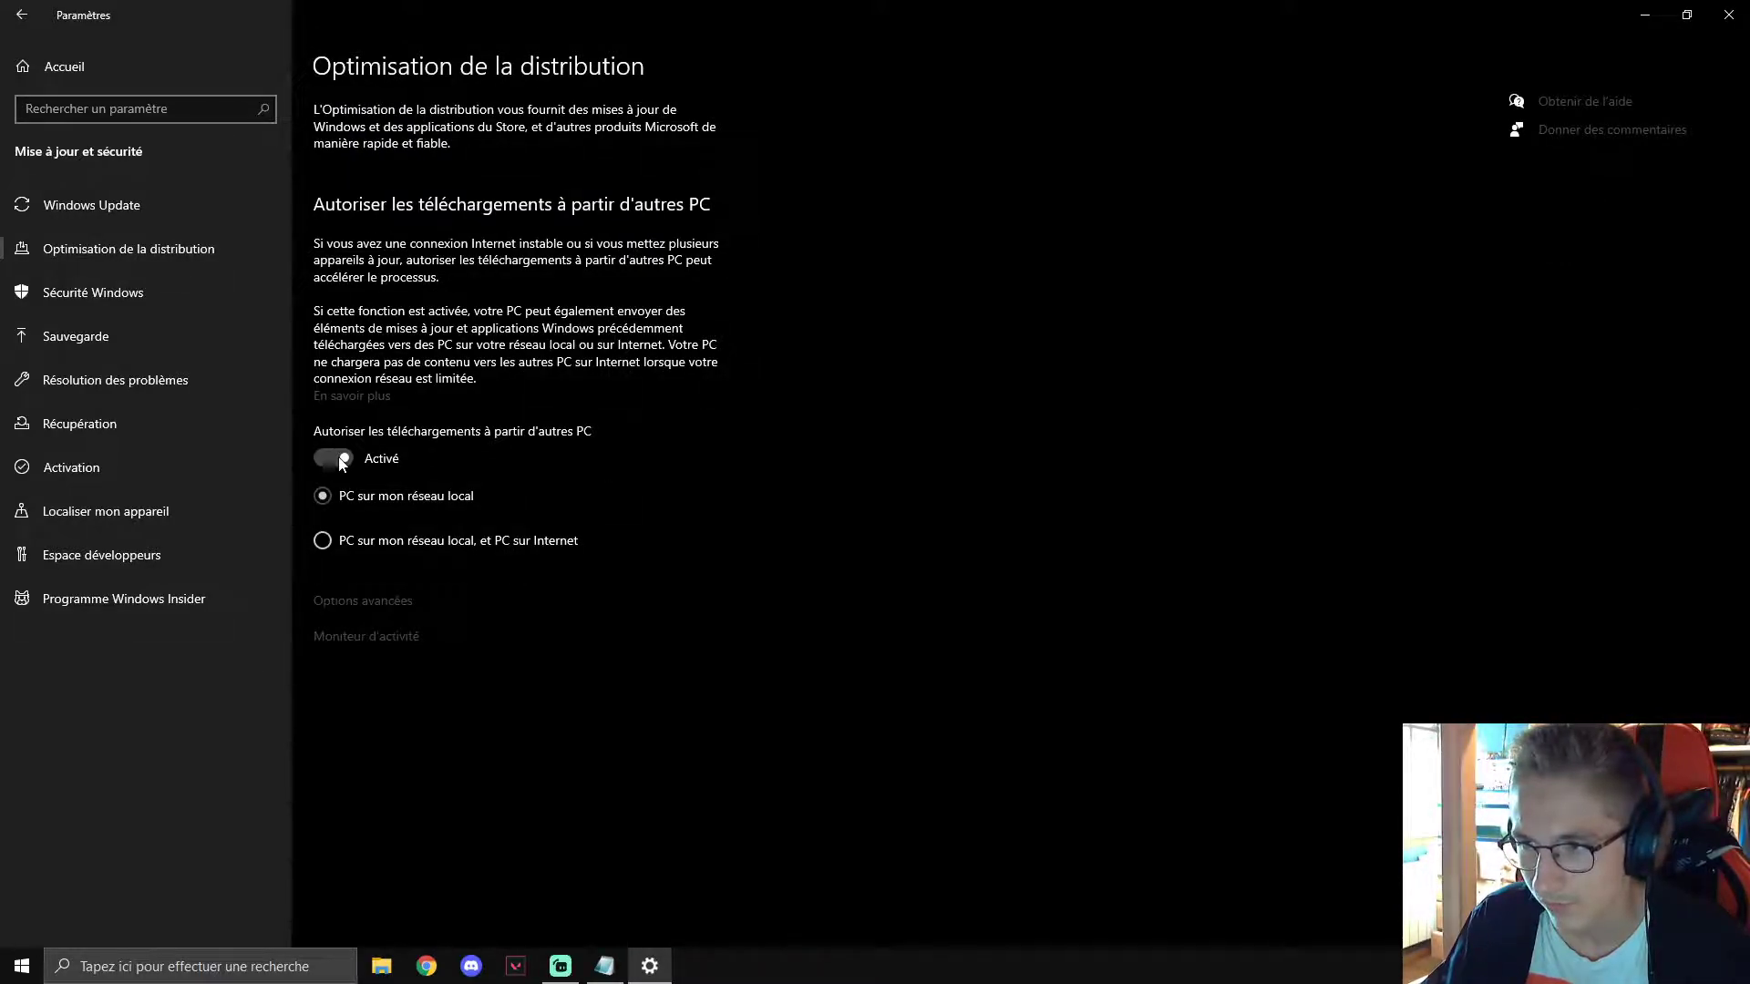
{"action": "left_click", "coordinate": [342, 461]}
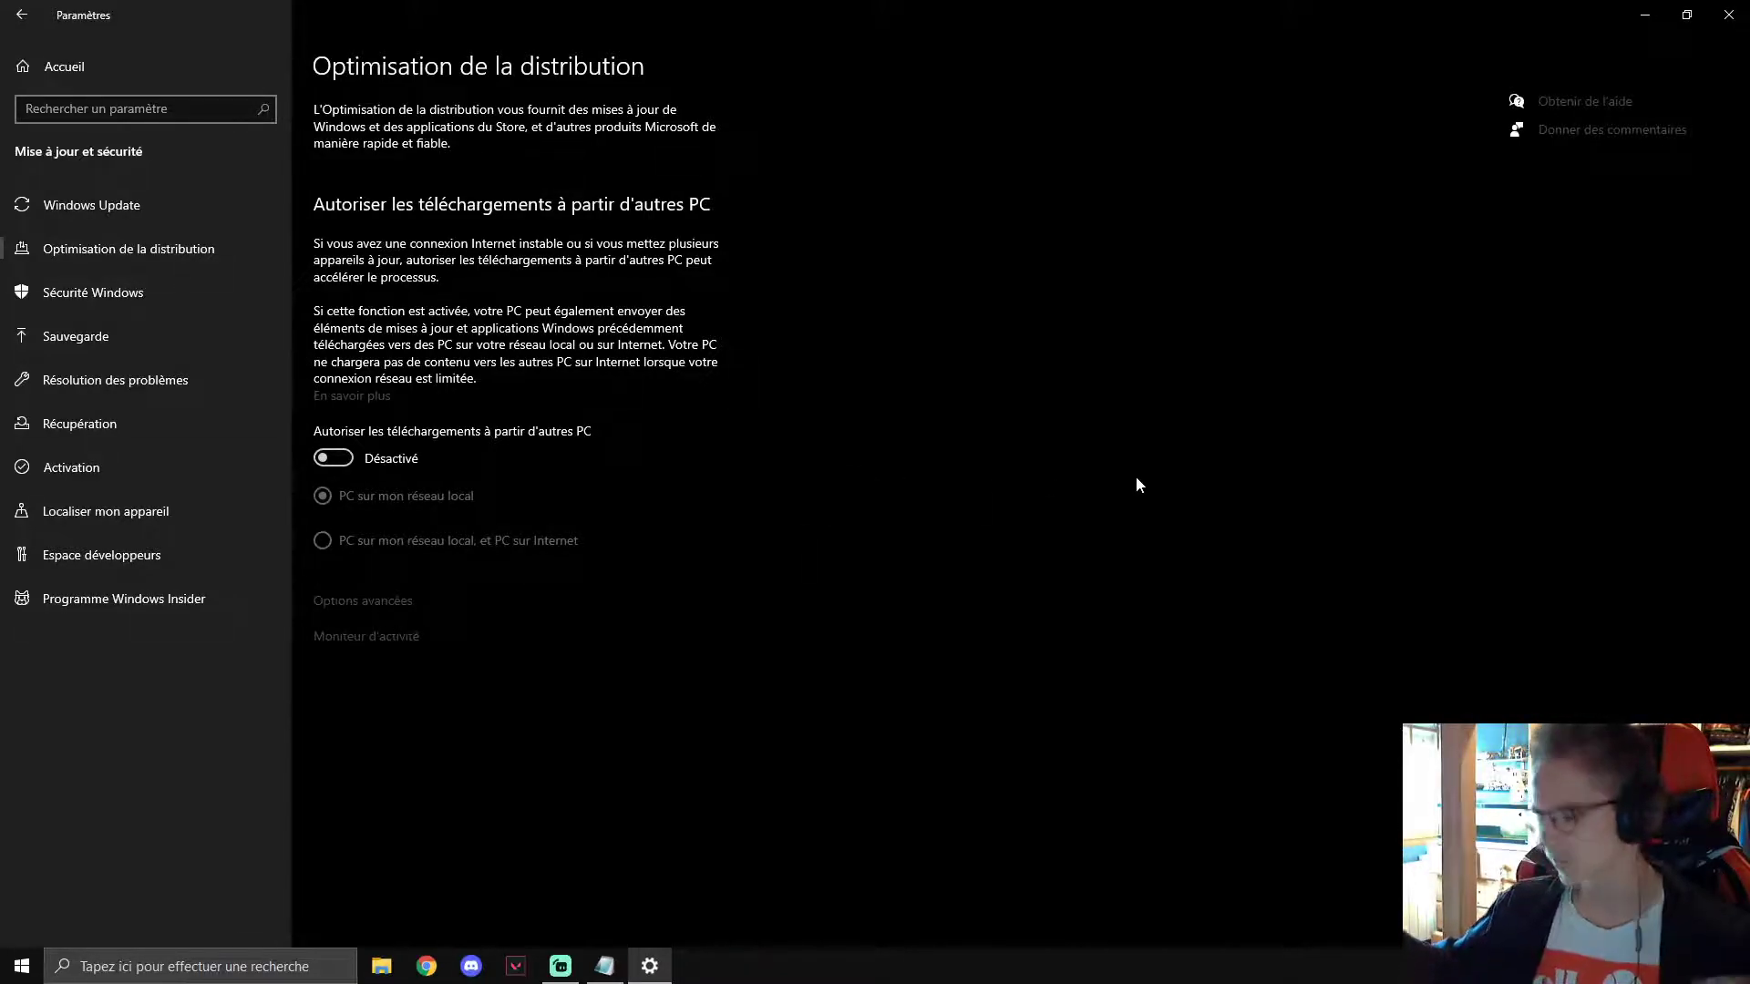
{"action": "key", "text": "space"}
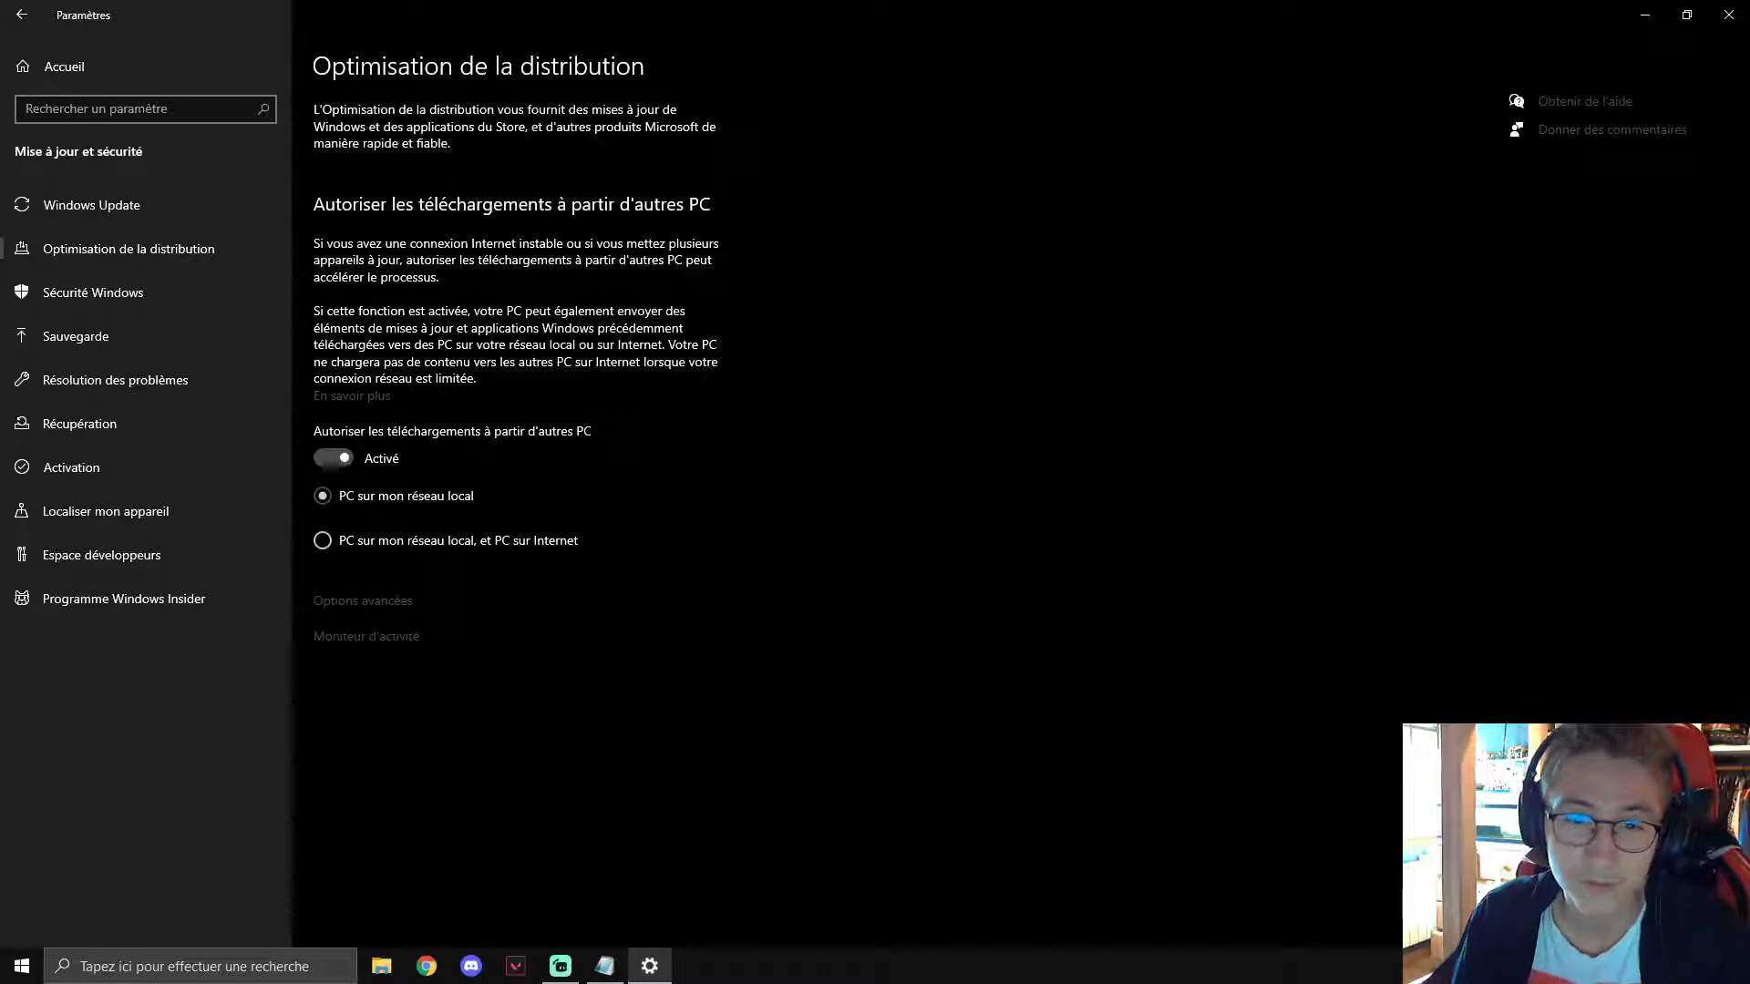
Check the update suspension options on the Windows Update page and return to the Settings home page.
{"action": "left_click", "coordinate": [138, 209]}
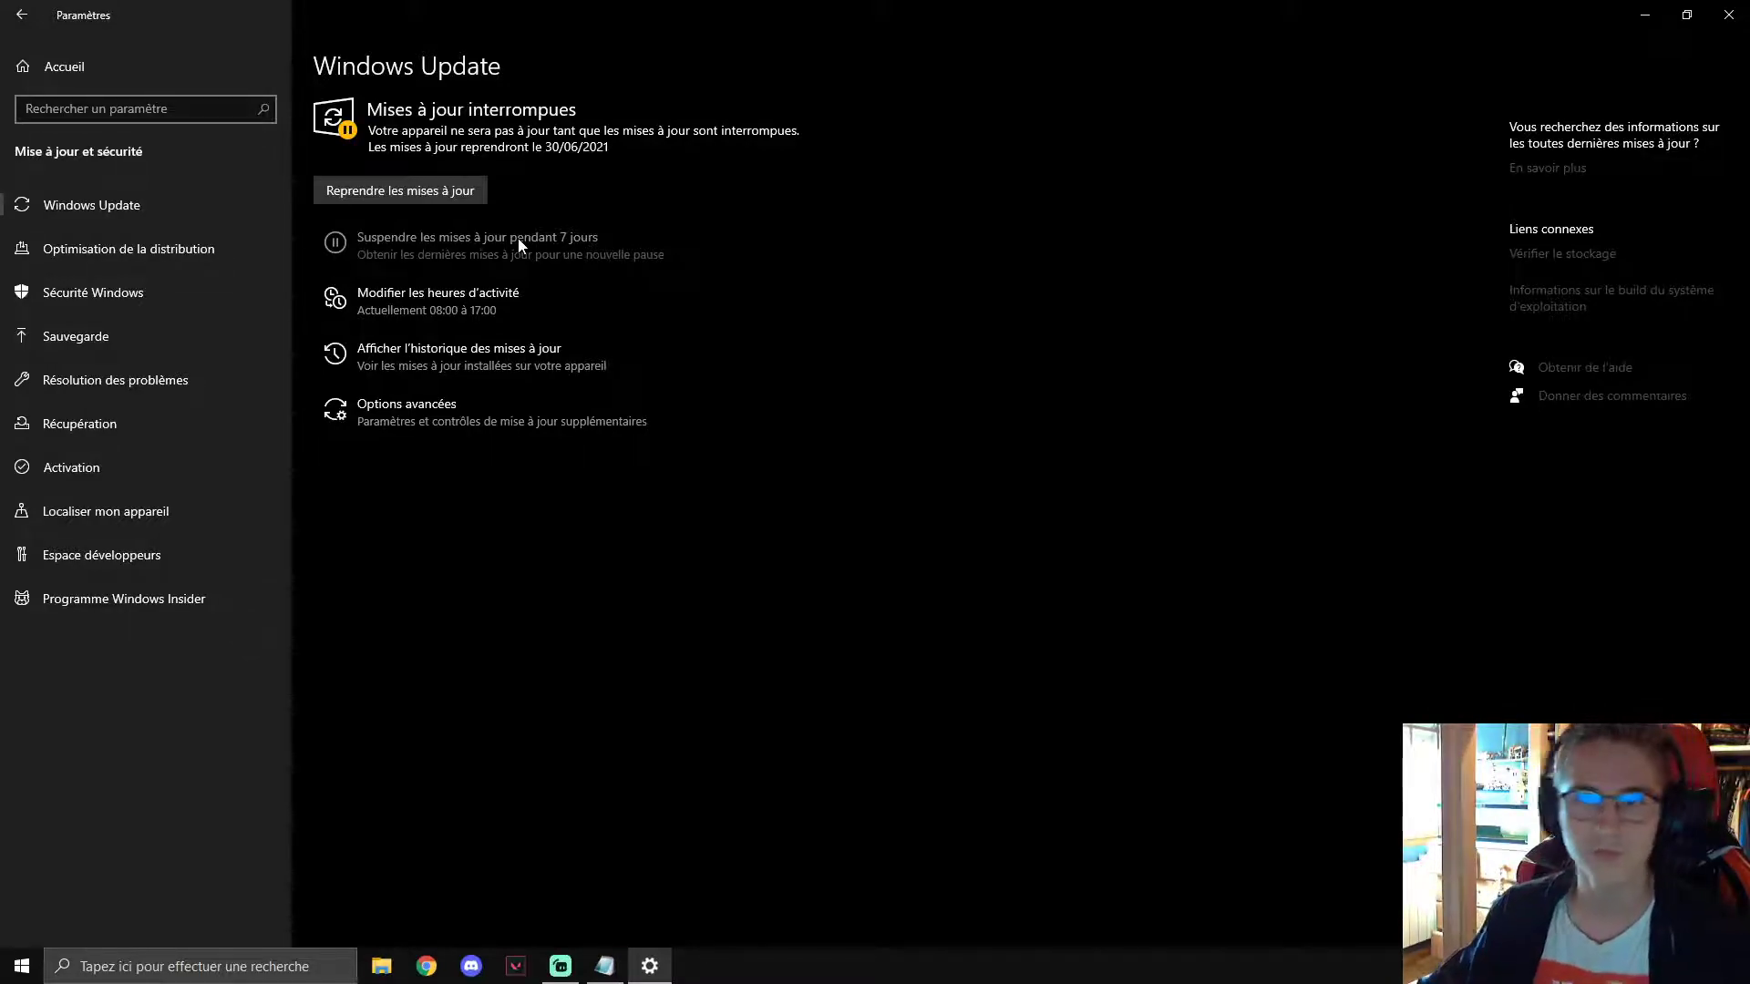
{"action": "left_click", "coordinate": [78, 66]}
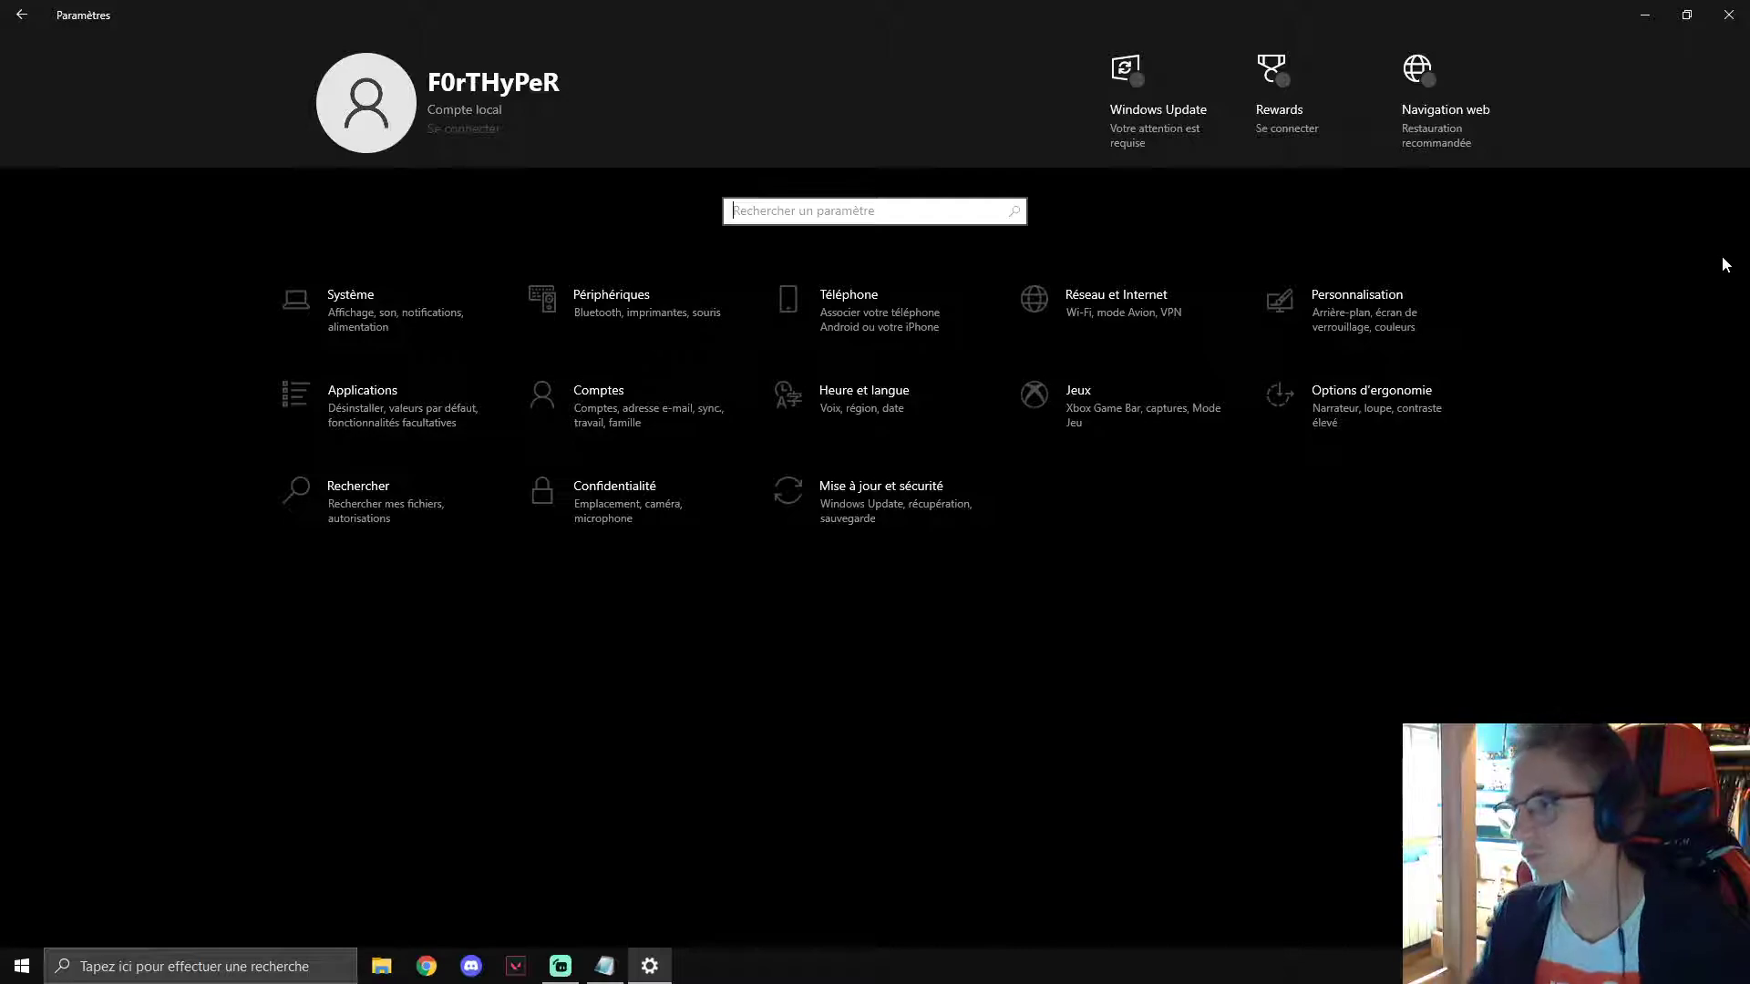
Look through the Personnalisation pages for background, colours, lock screen, themes and fonts, and close the Settings window.
{"action": "left_click", "coordinate": [1288, 337]}
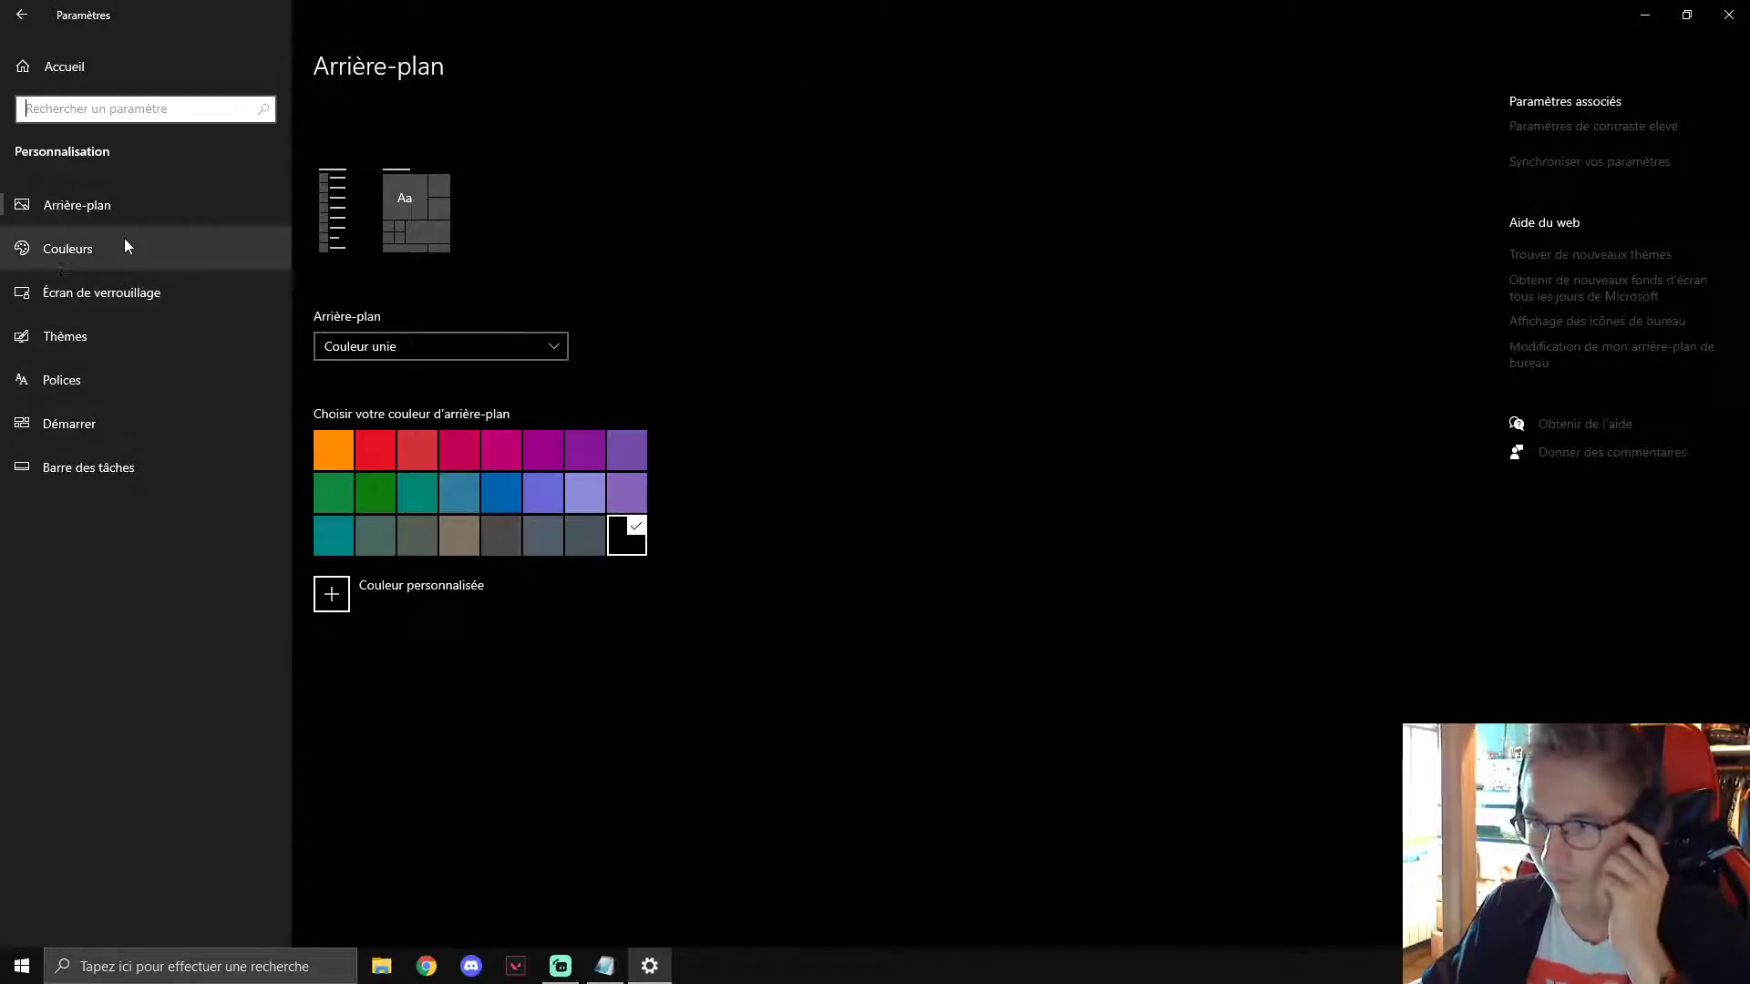
{"action": "left_click", "coordinate": [123, 246]}
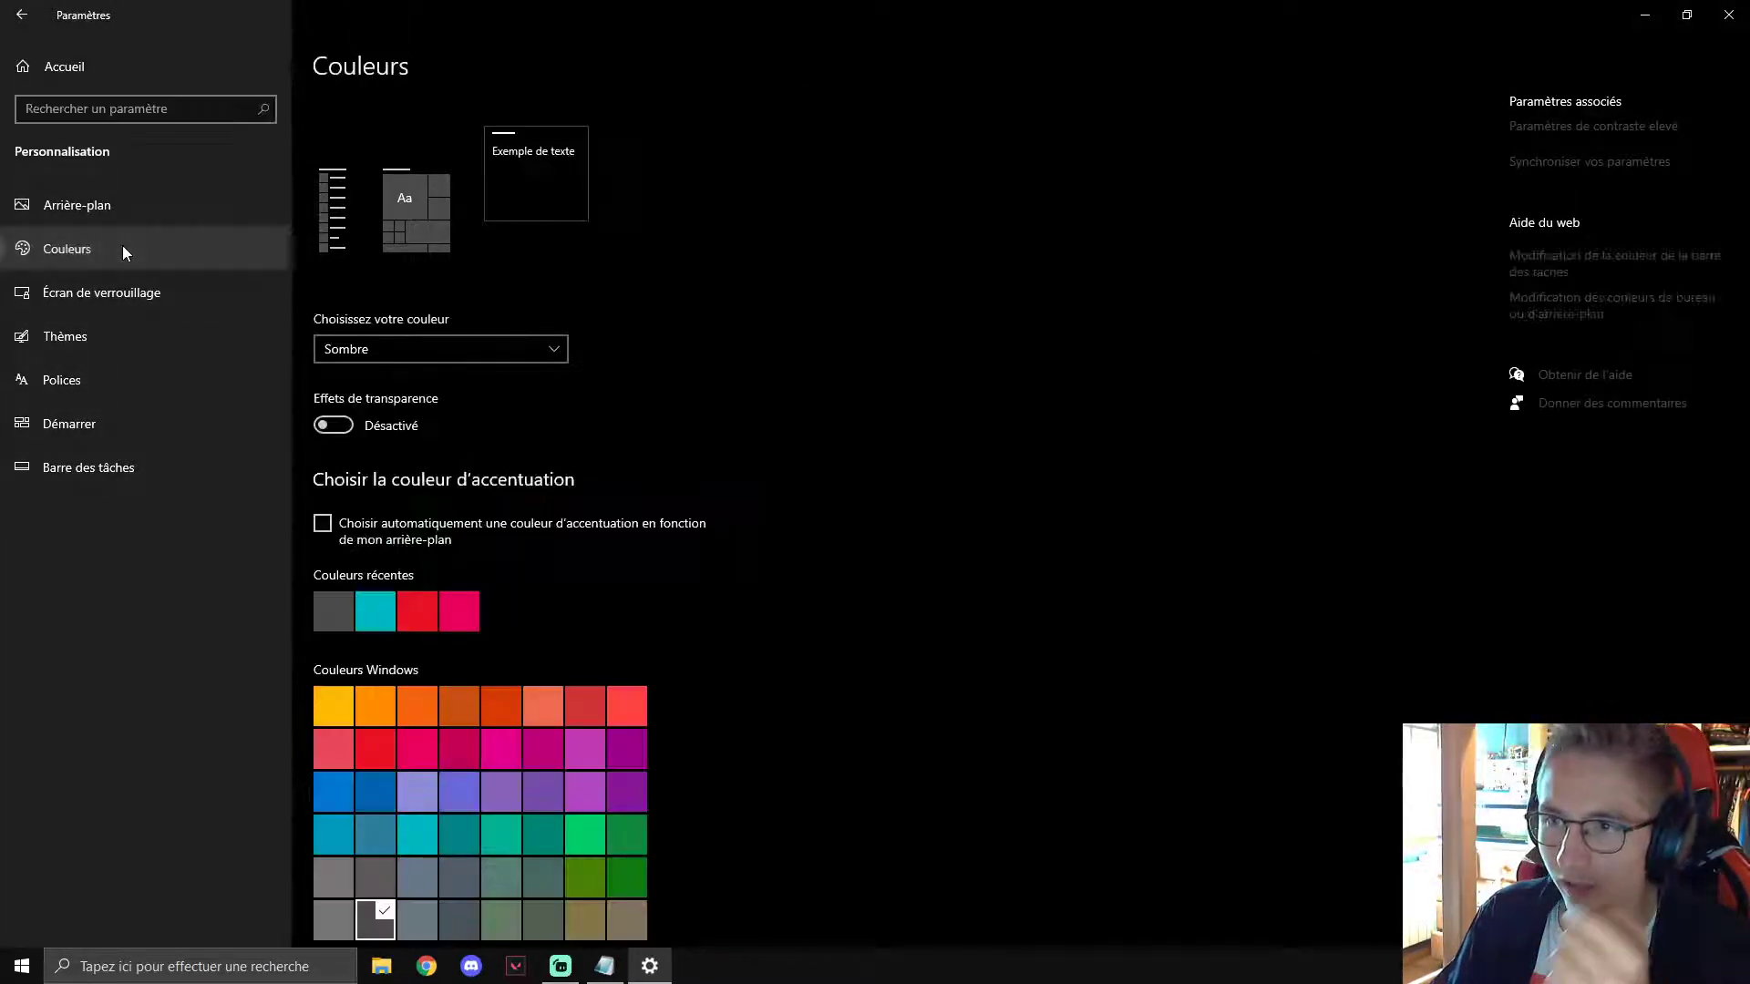
{"action": "left_click", "coordinate": [124, 306]}
{"action": "left_click", "coordinate": [107, 337]}
{"action": "left_click", "coordinate": [106, 385]}
{"action": "left_click", "coordinate": [123, 351]}
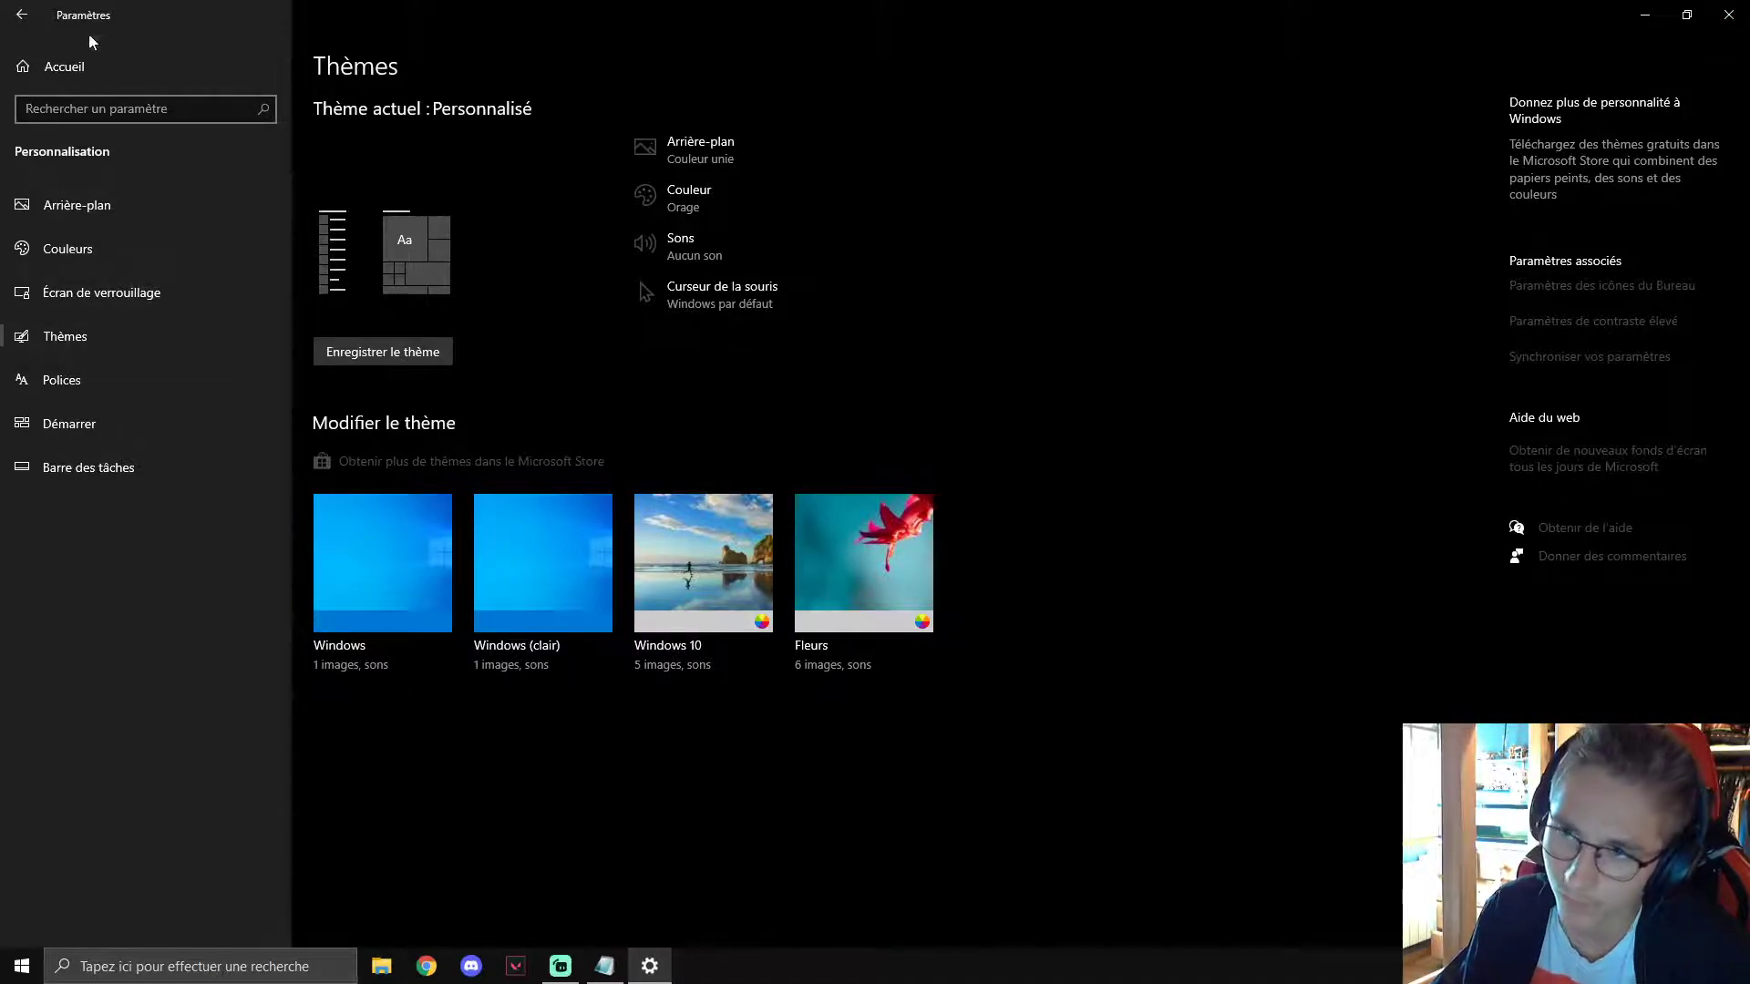
{"action": "left_click", "coordinate": [21, 15]}
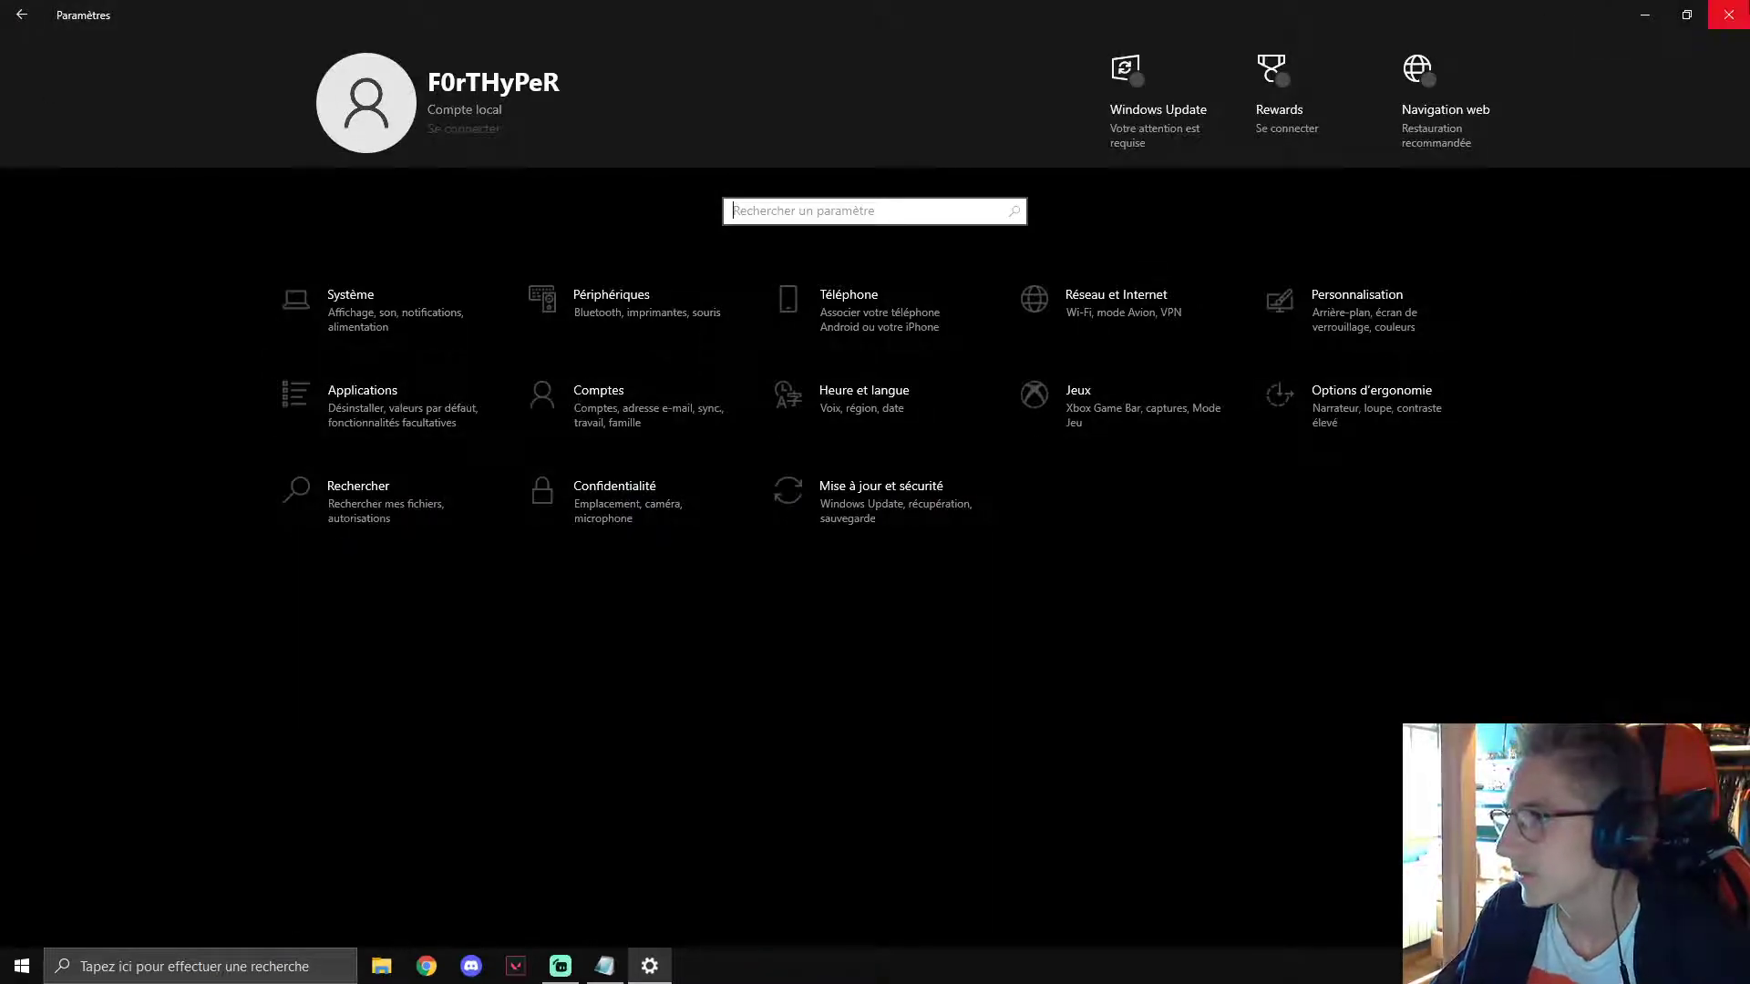
{"action": "left_click", "coordinate": [1728, 15]}
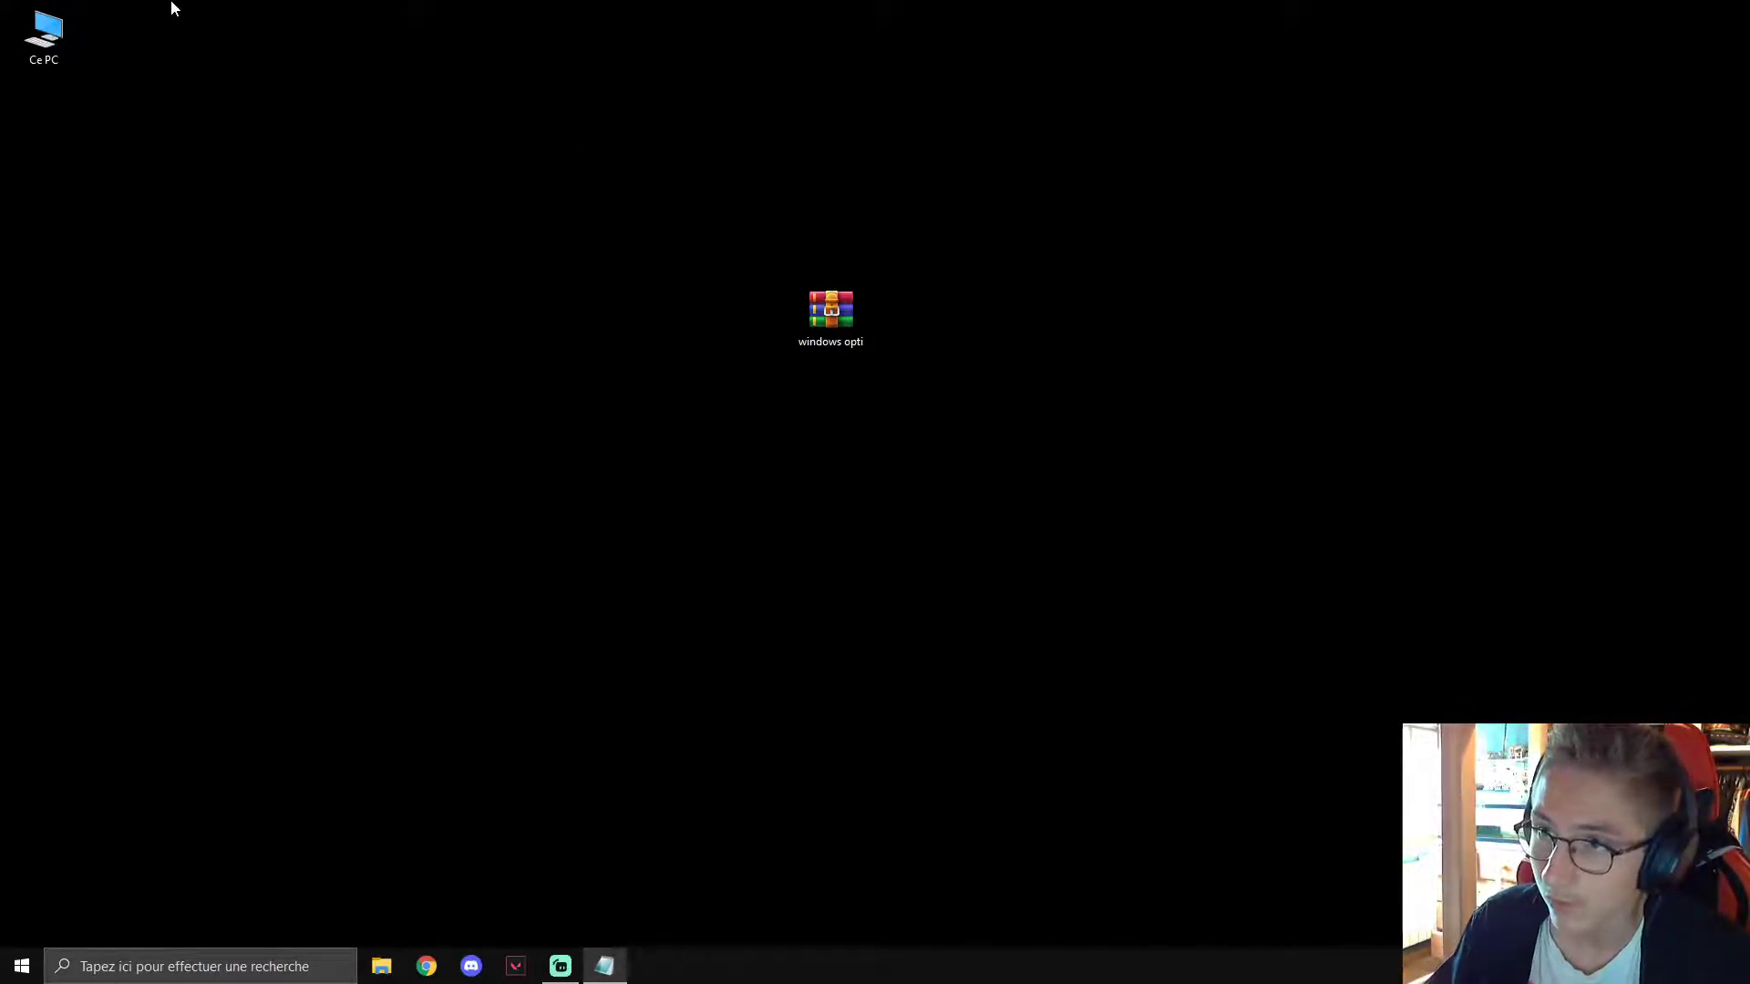
Search Windows for "chrom" and select the ChromeSetup.exe result.
{"action": "left_click_drag", "start_coordinate": [4, 14], "coordinate": [801, 4]}
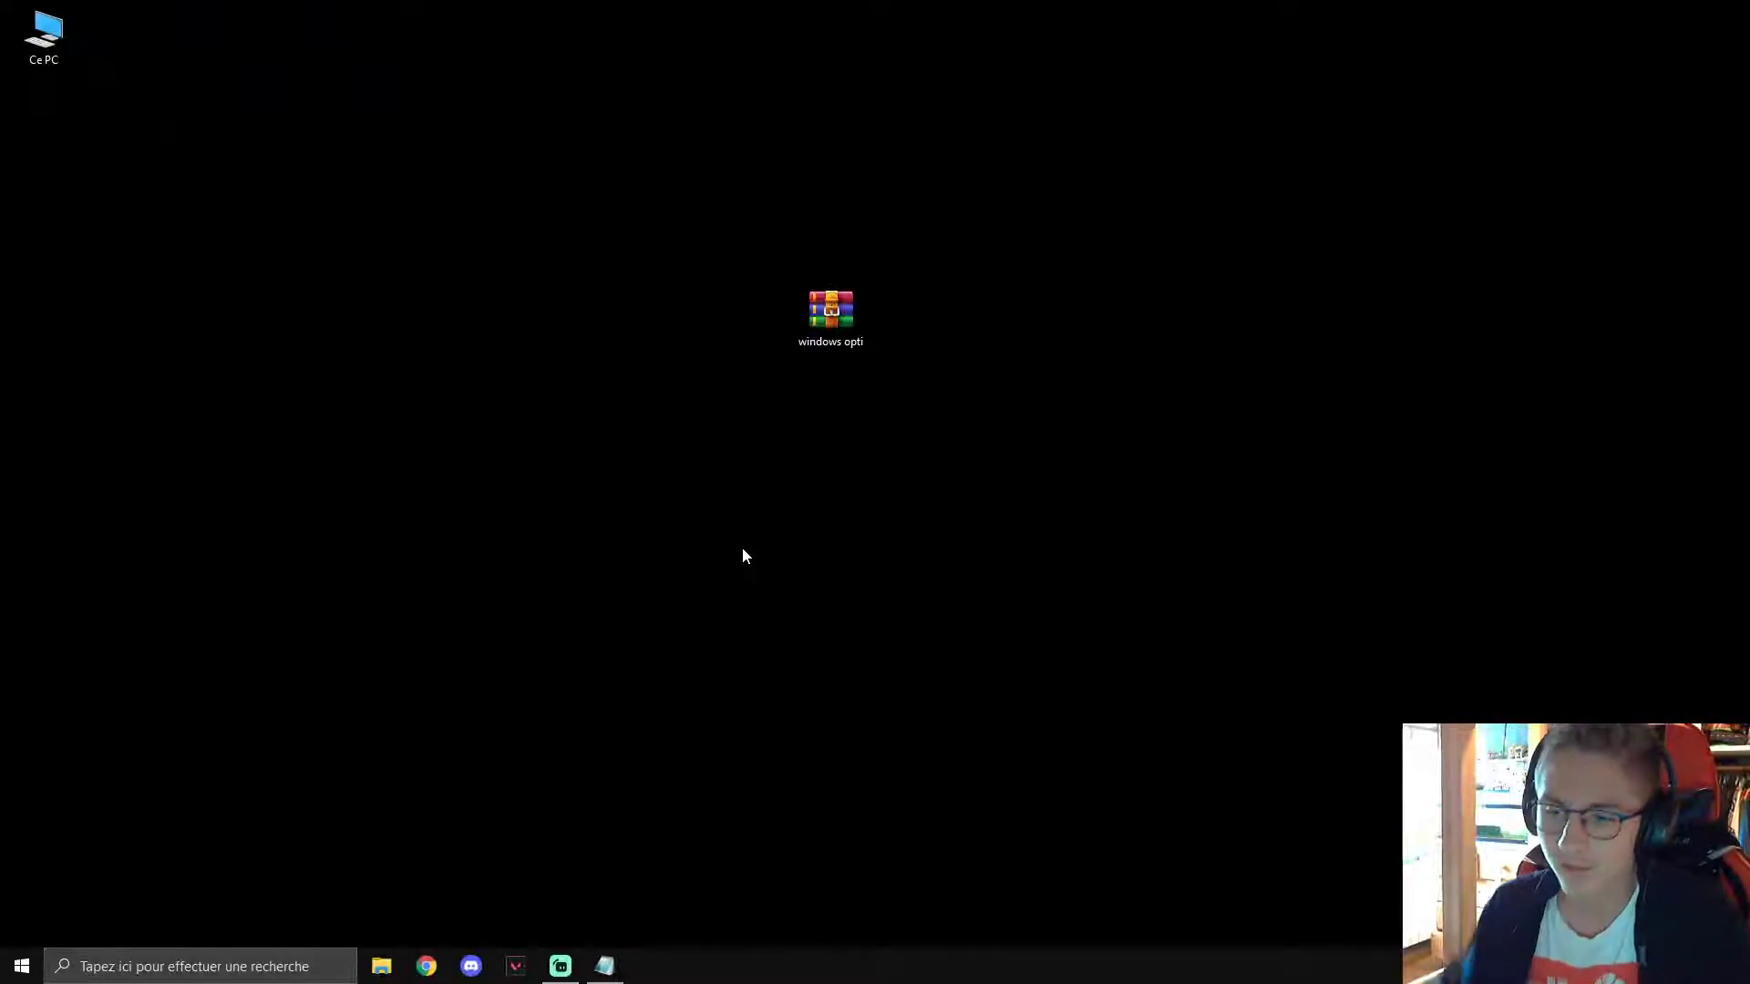
{"action": "left_click", "coordinate": [172, 968]}
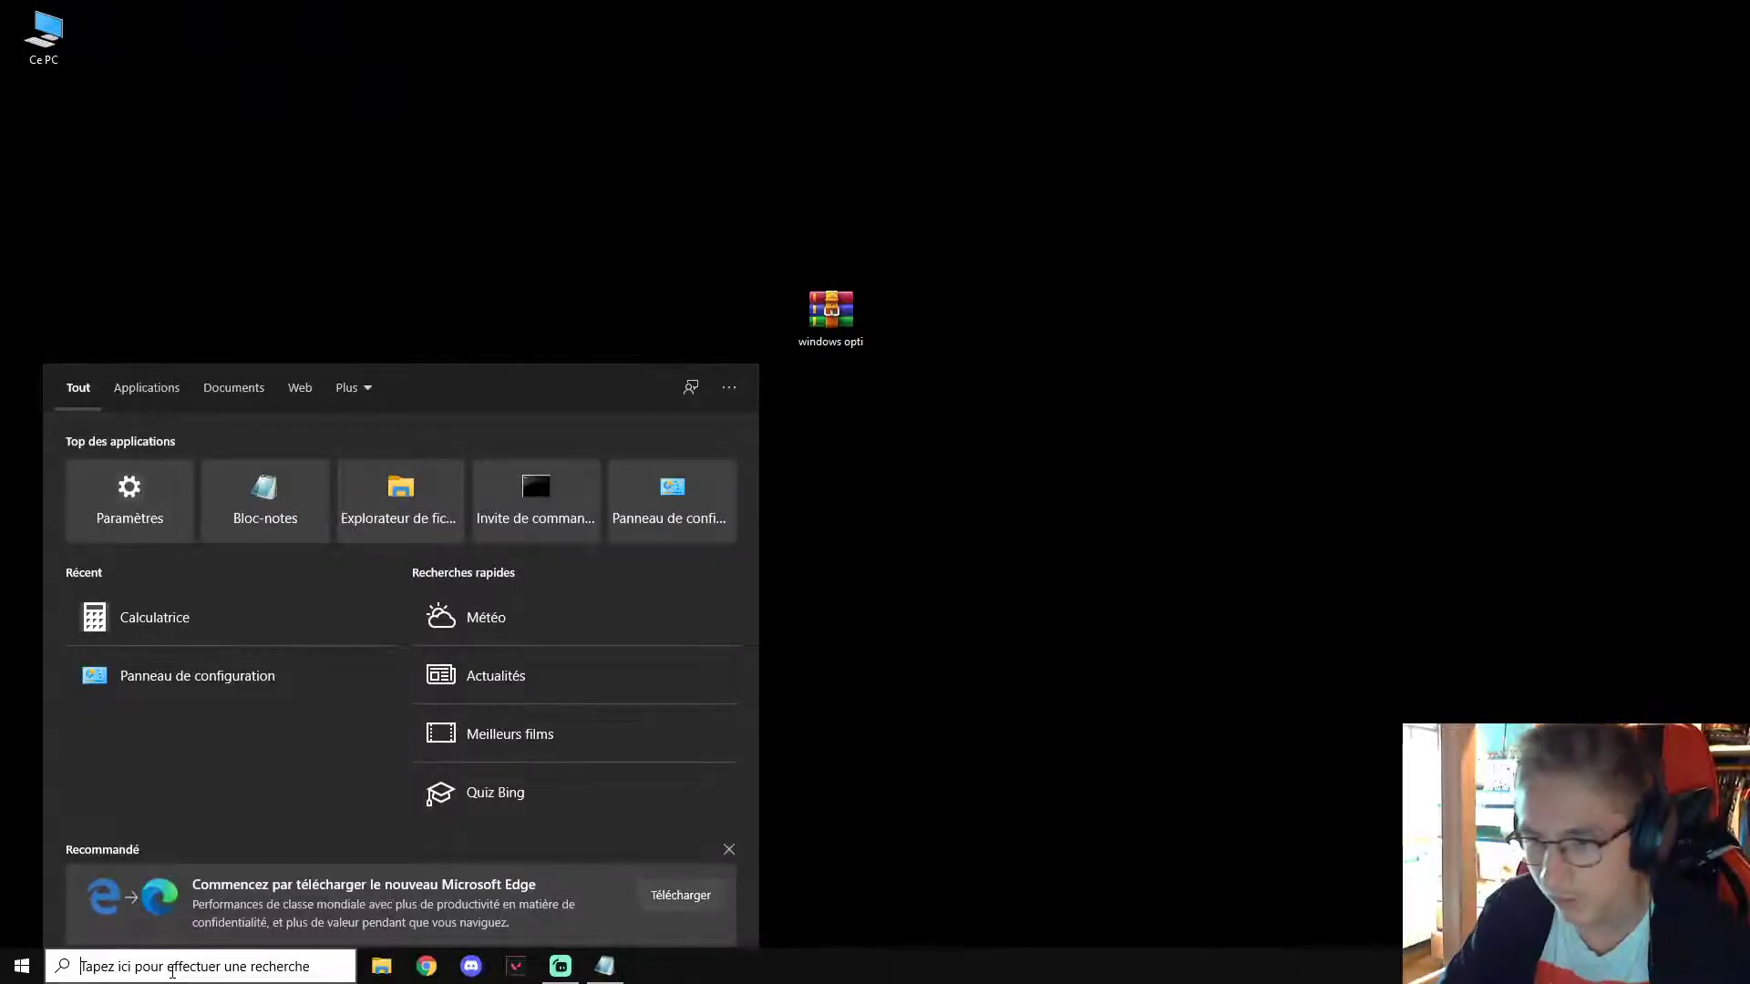
{"action": "type", "text": "c"}
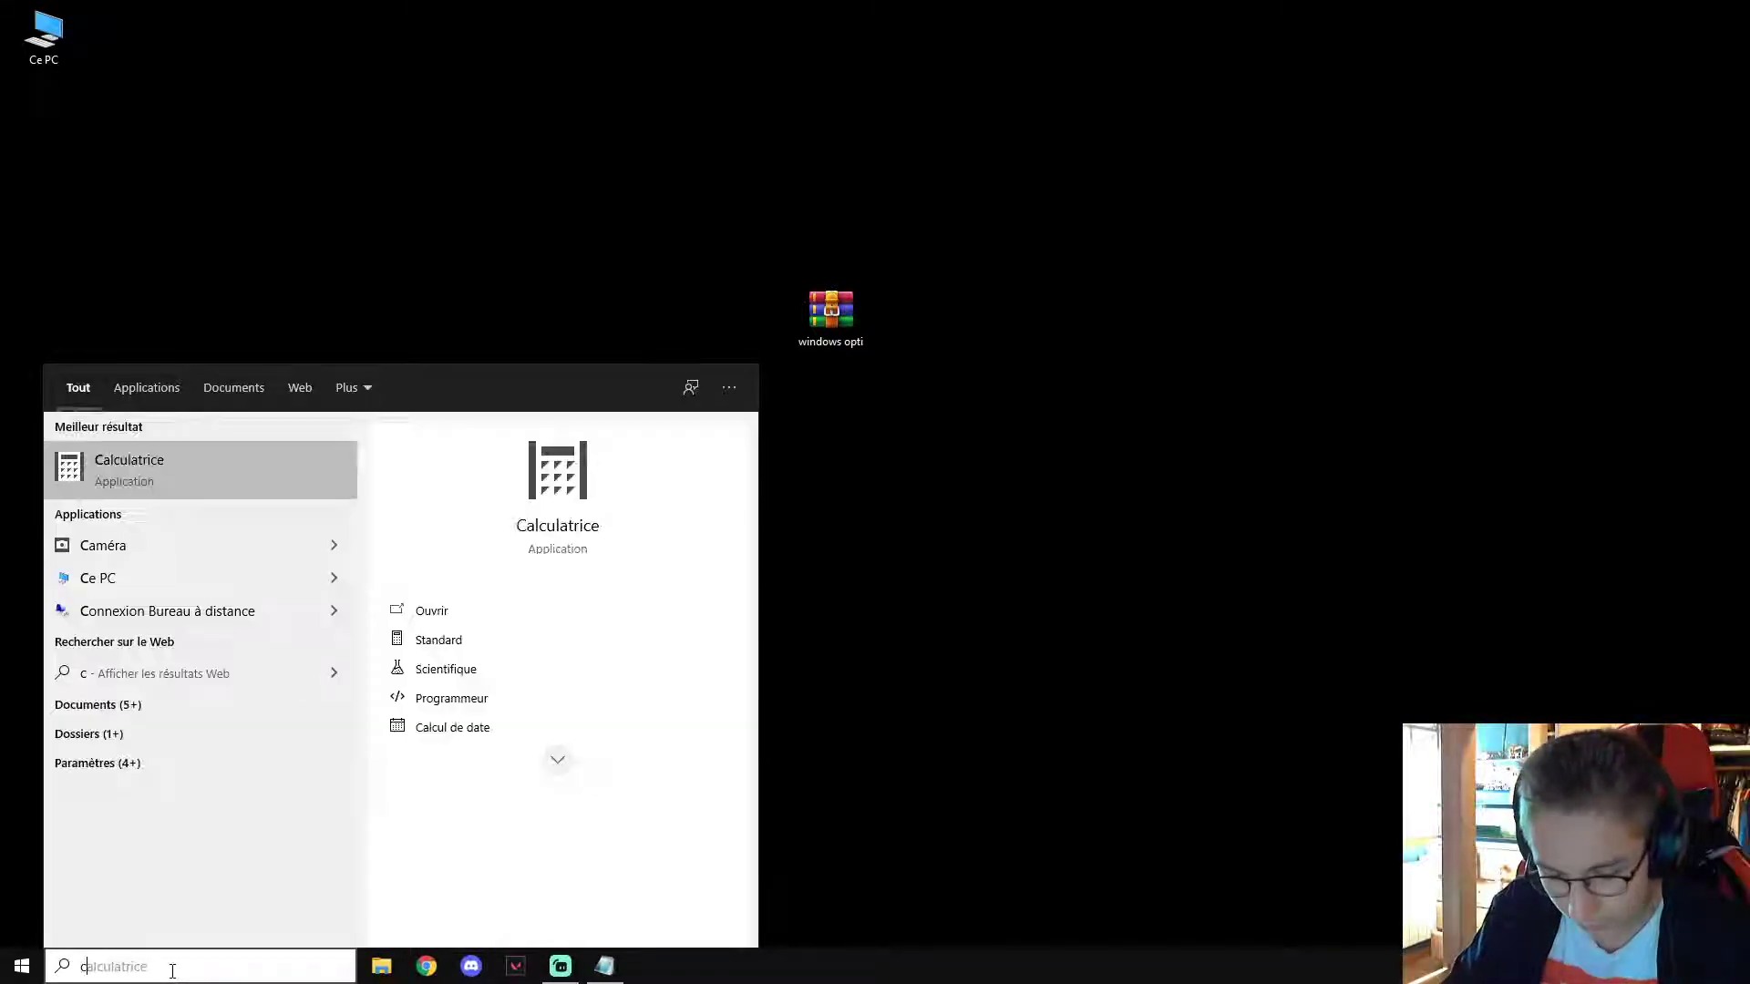
{"action": "key", "text": "BackSpace"}
{"action": "type", "text": "chrom"}
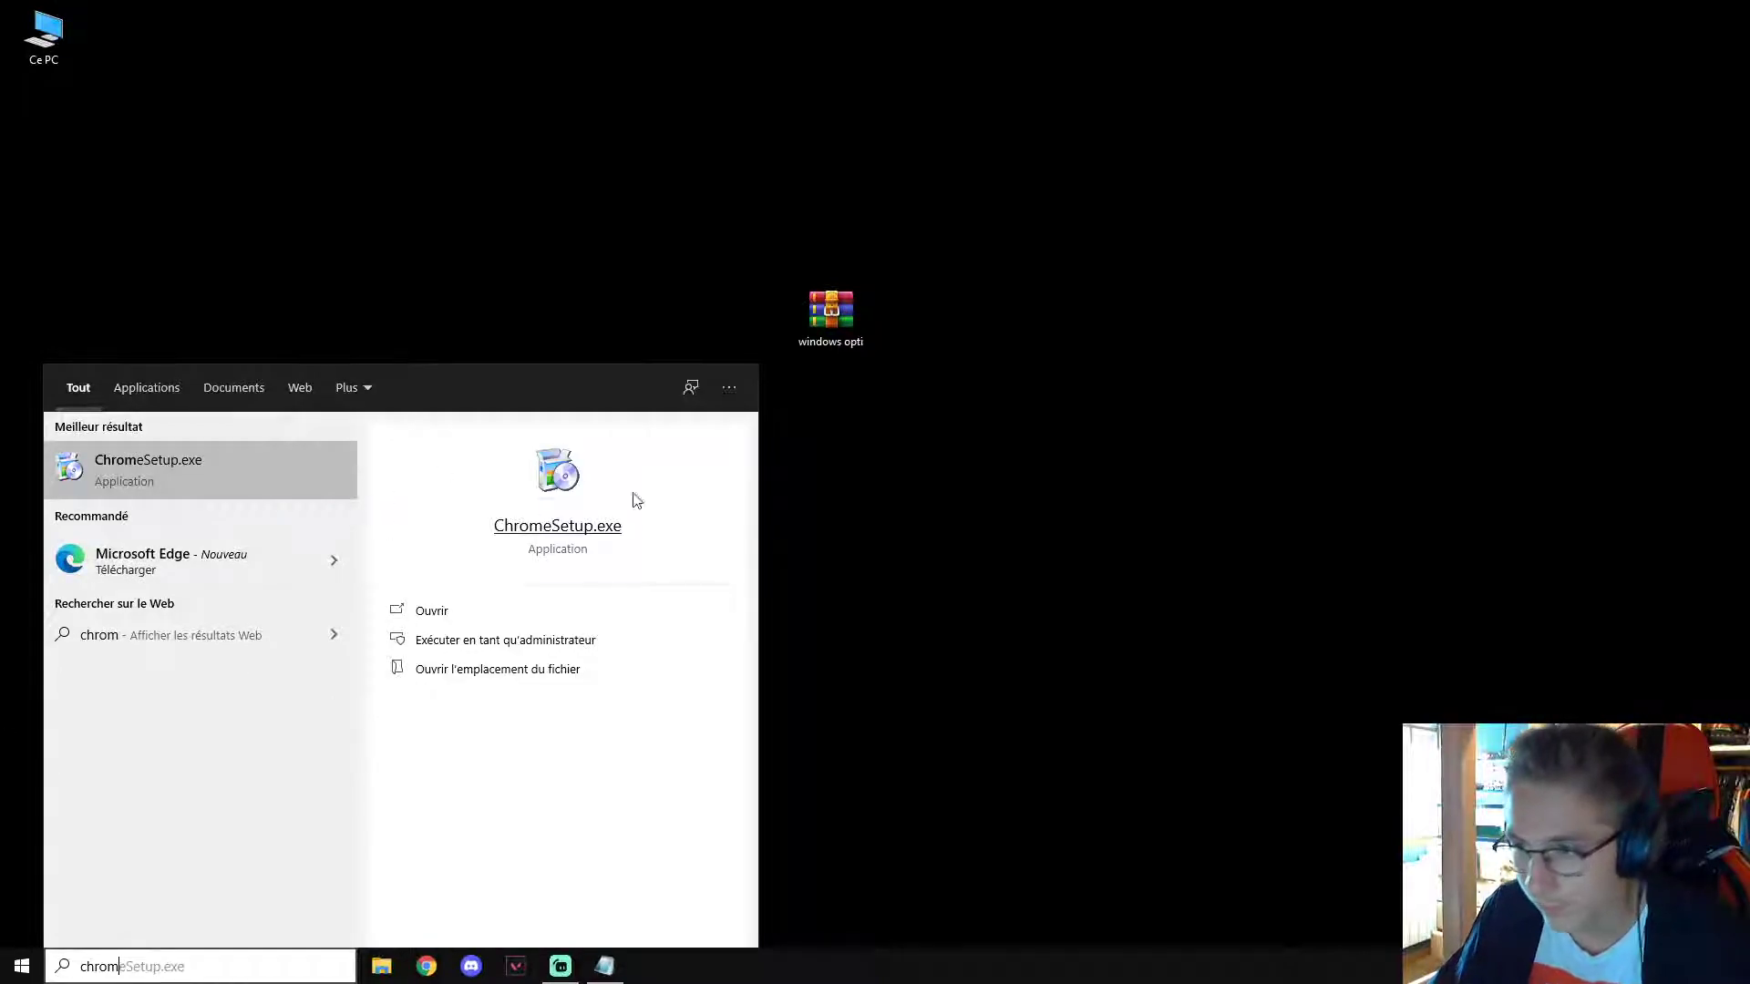
{"action": "left_click", "coordinate": [537, 524]}
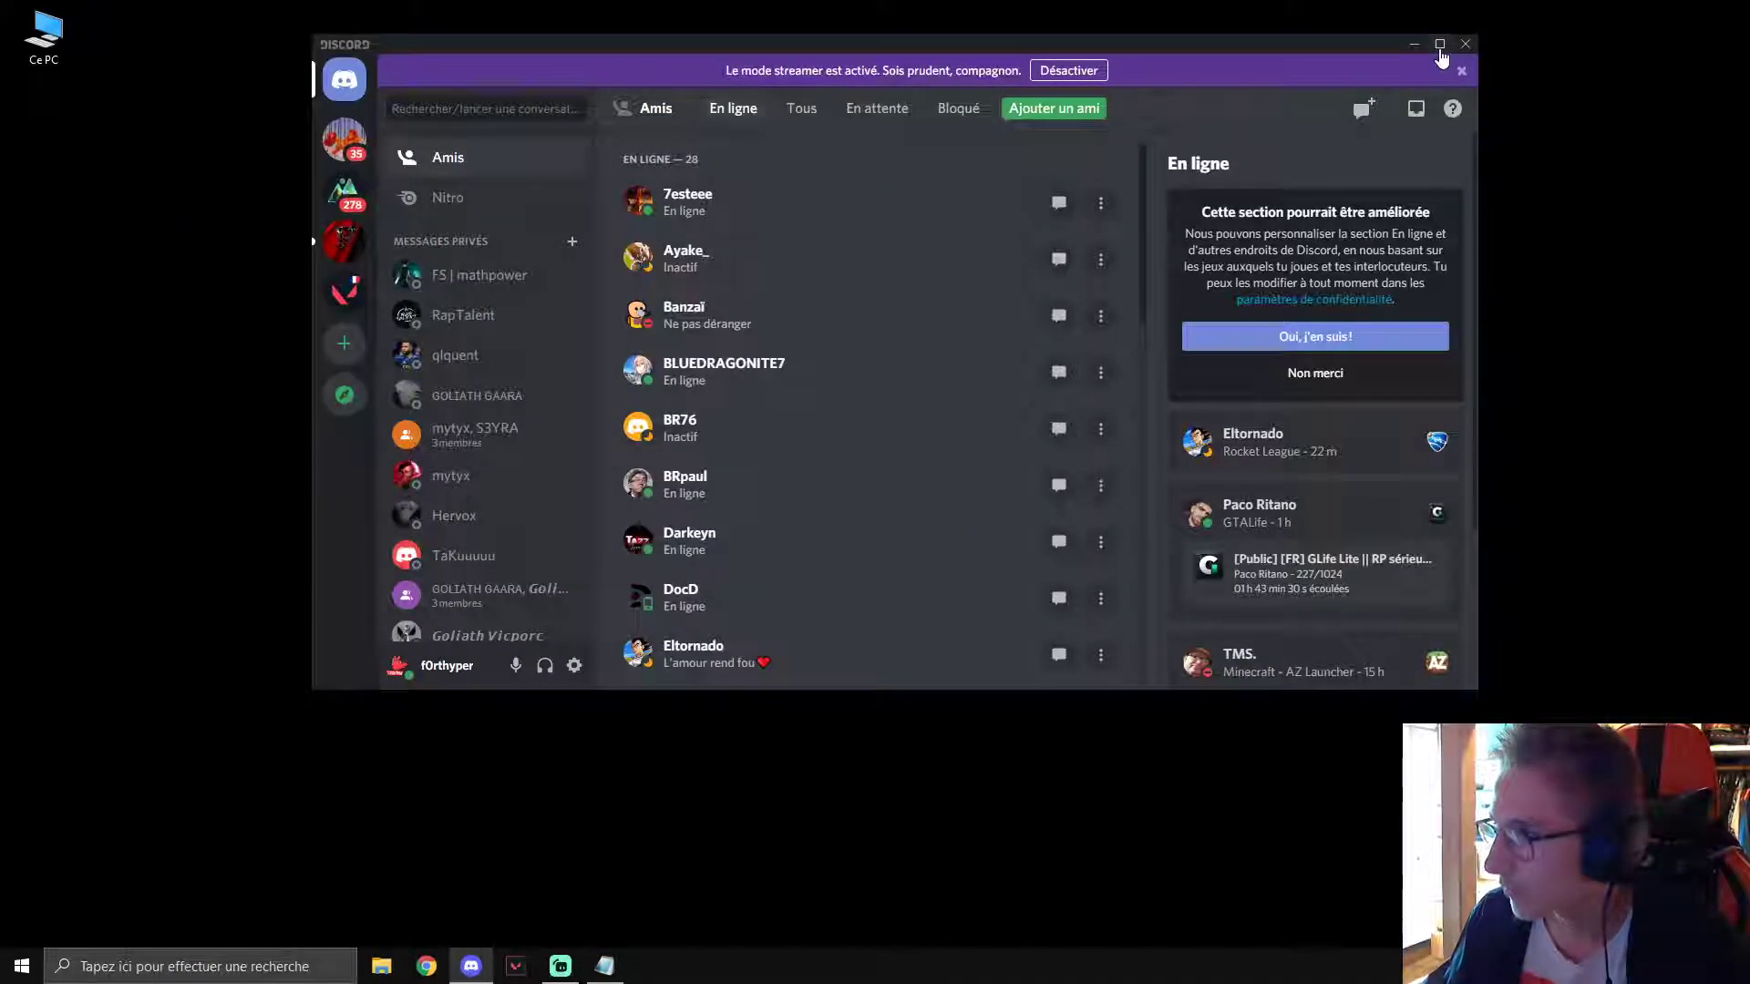
Maximize Discord, check the Accélération matérielle option in its Avancés settings, and close Discord.
{"action": "left_click", "coordinate": [1438, 44]}
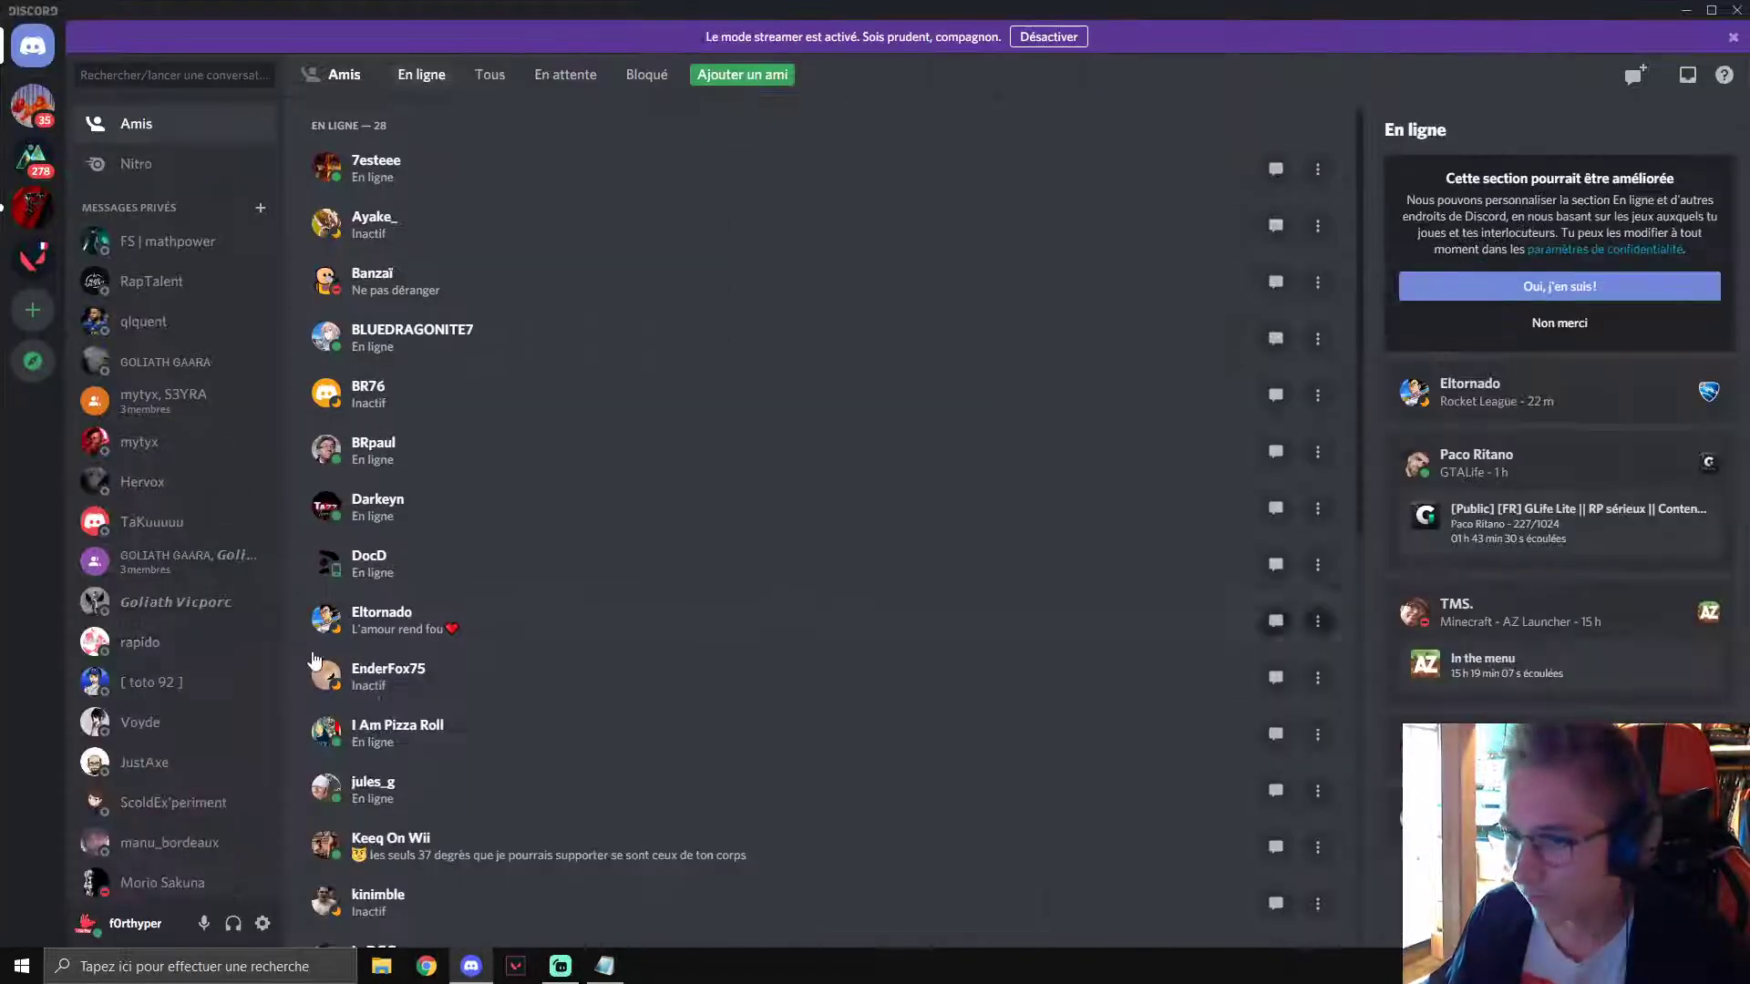
{"action": "left_click", "coordinate": [265, 923]}
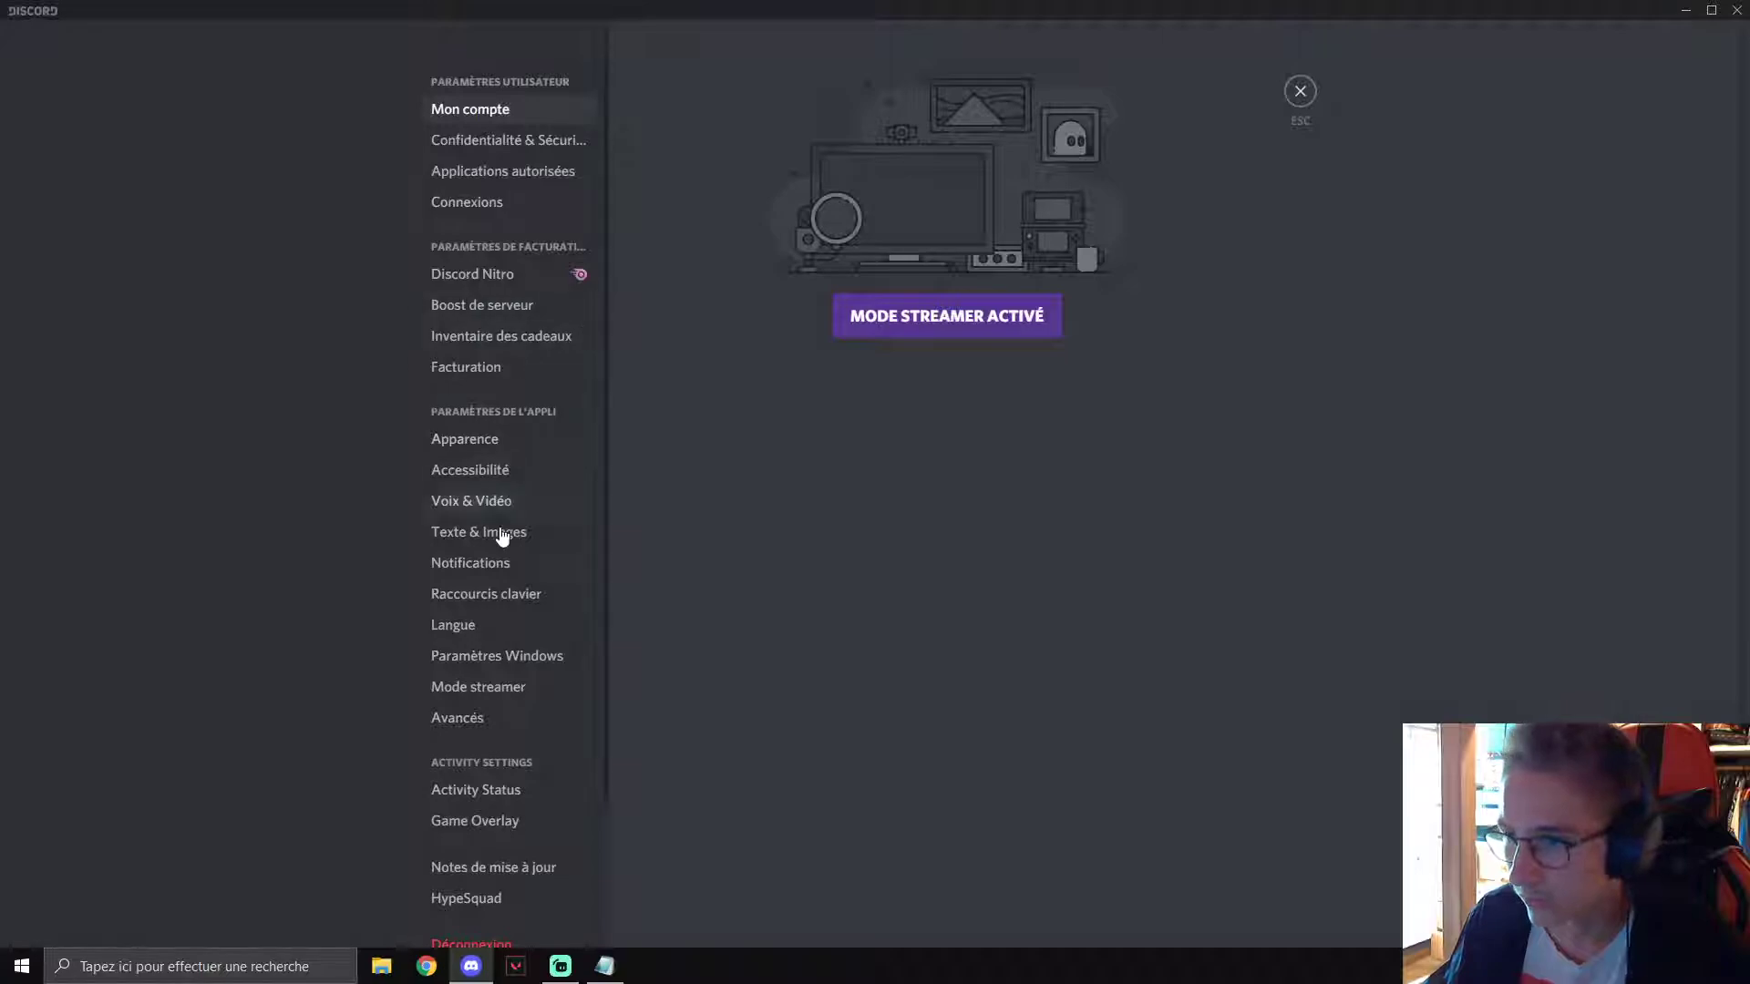
{"action": "scroll", "coordinate": [555, 836], "scroll_direction": "down", "scroll_amount": 3}
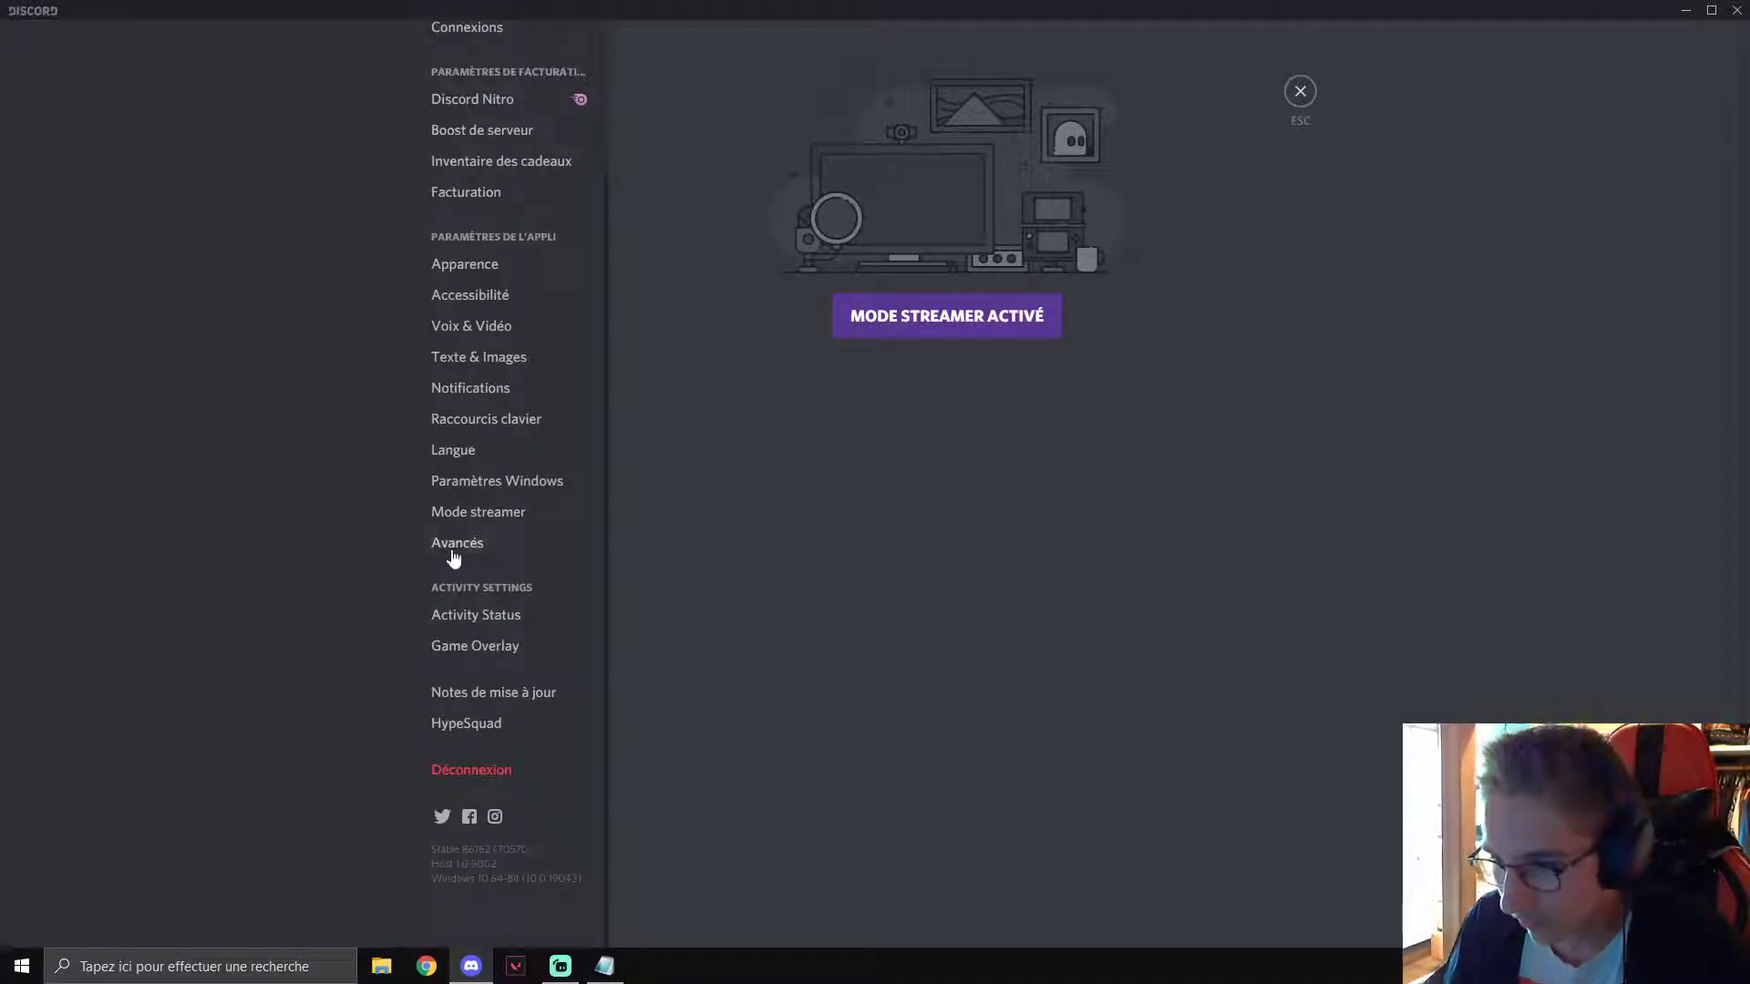
{"action": "left_click", "coordinate": [454, 552]}
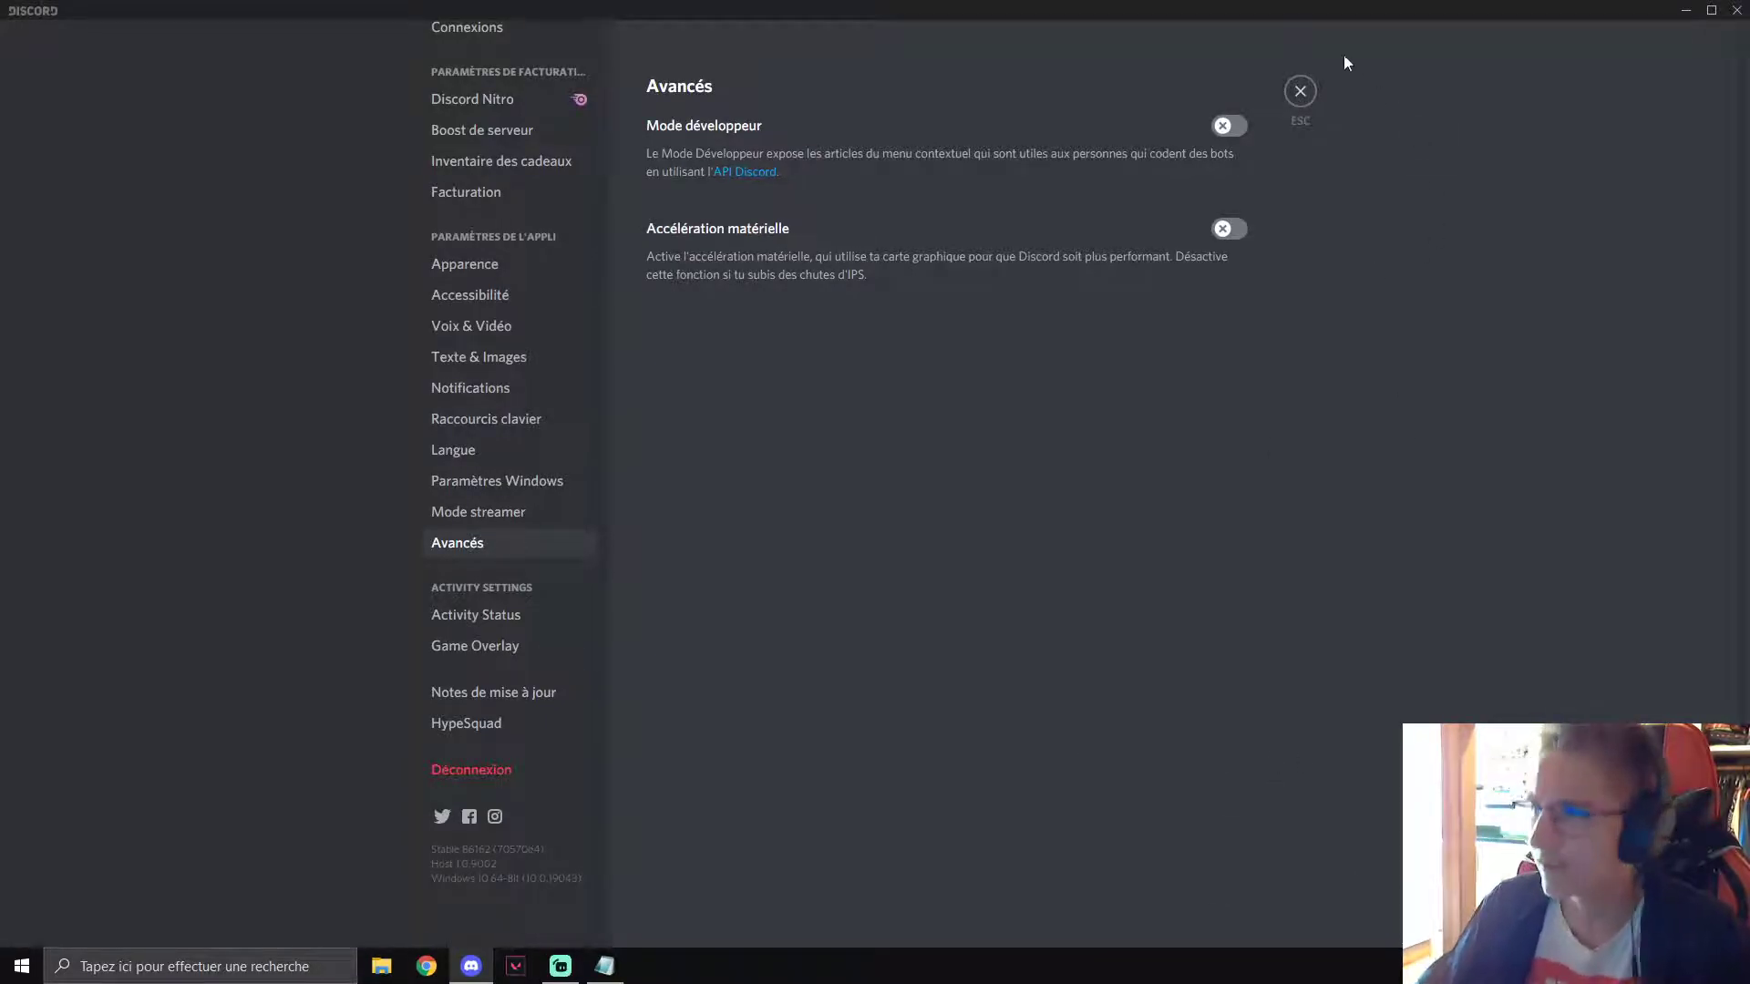
{"action": "left_click", "coordinate": [1298, 91]}
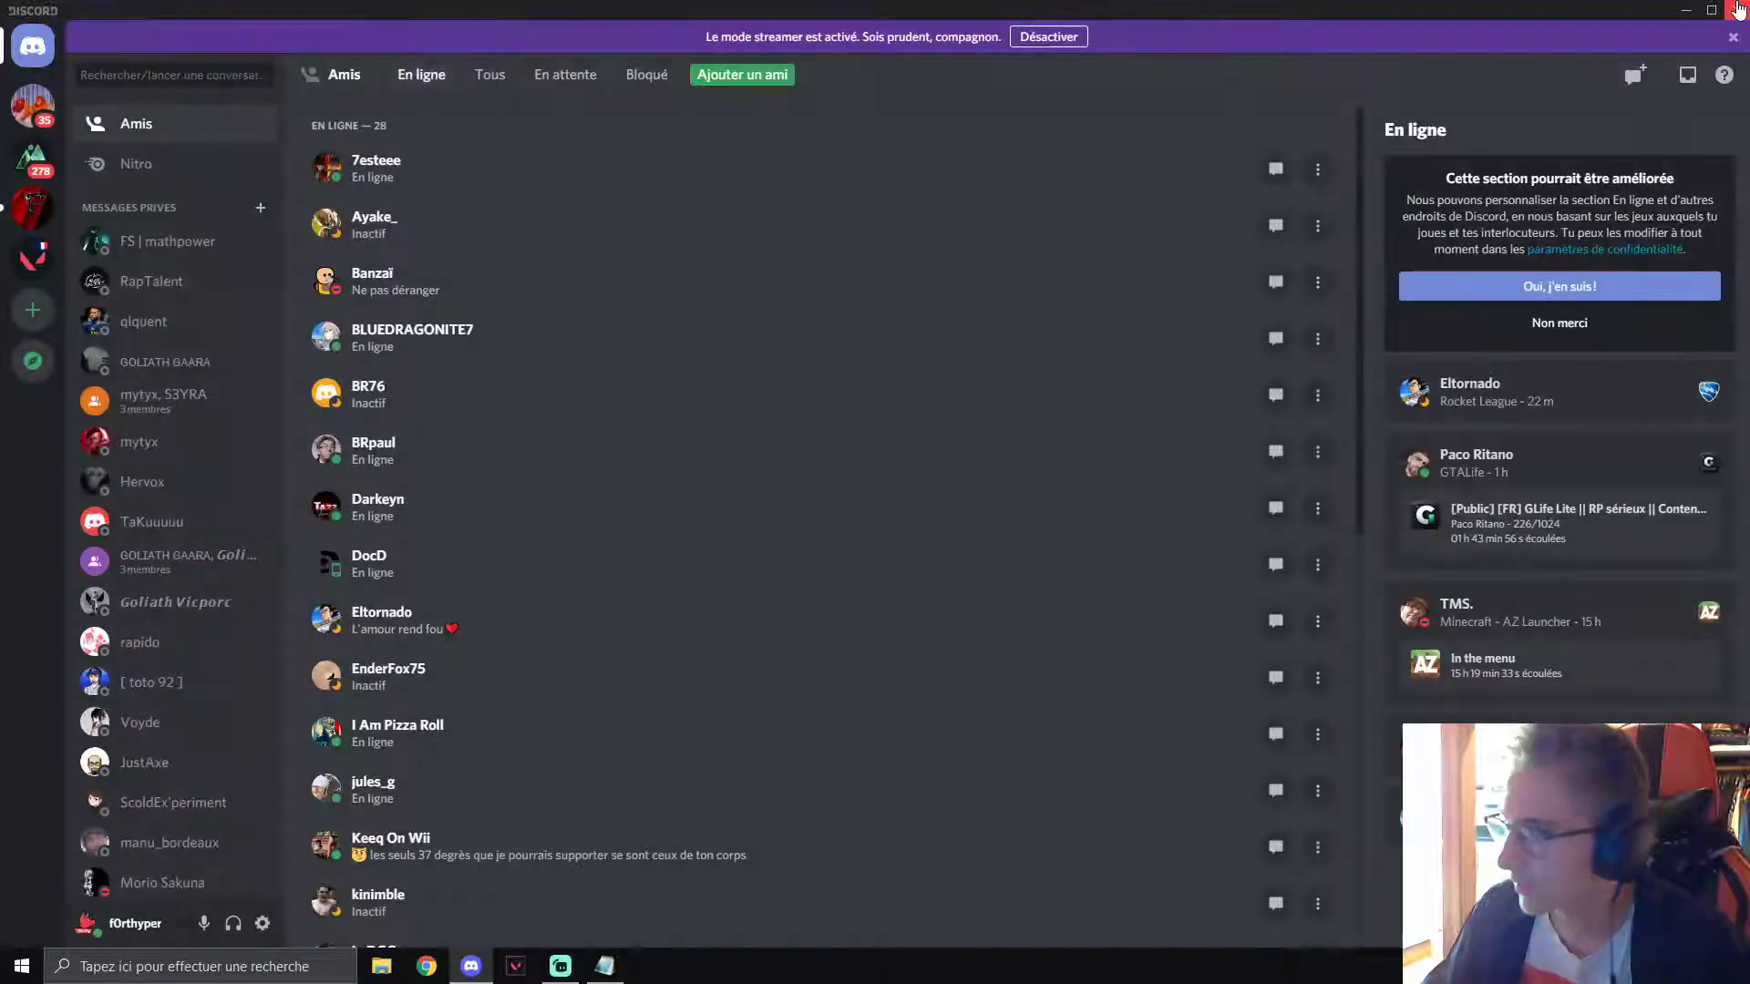
{"action": "left_click", "coordinate": [1736, 10]}
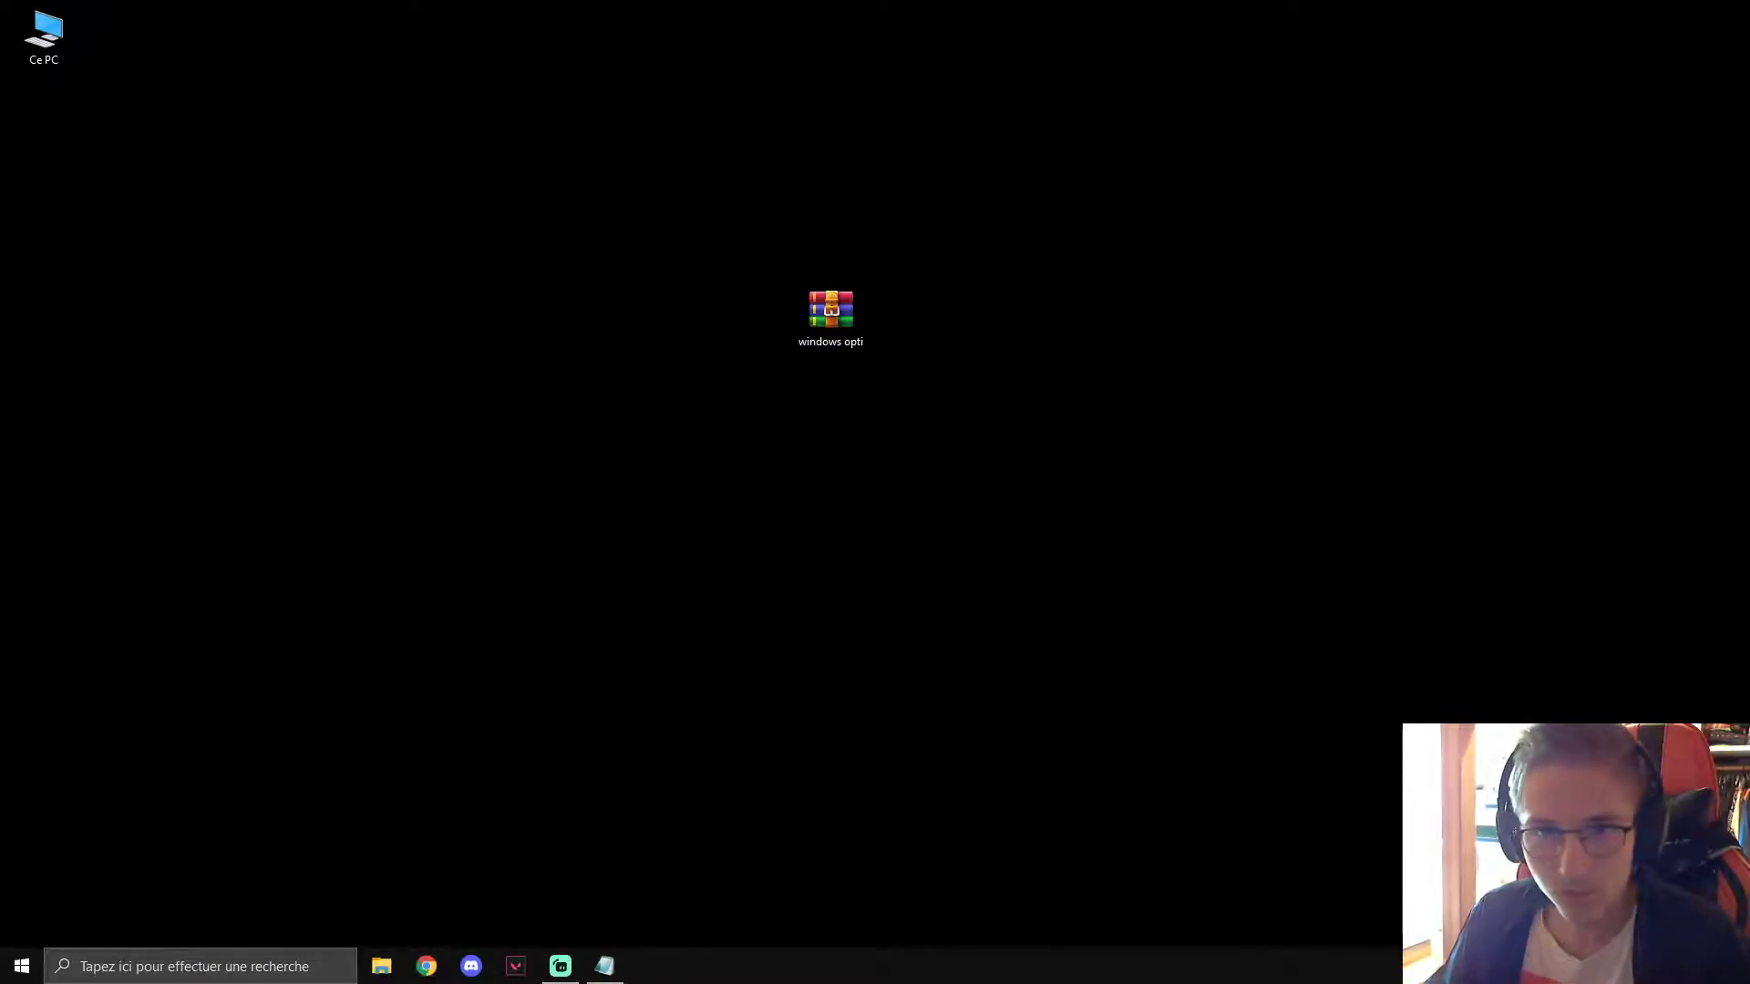
Switch to Chrome and expand the Paramètres avancés section of its settings page.
{"action": "left_click", "coordinate": [438, 968]}
{"action": "left_click_drag", "start_coordinate": [905, 7], "coordinate": [907, 7]}
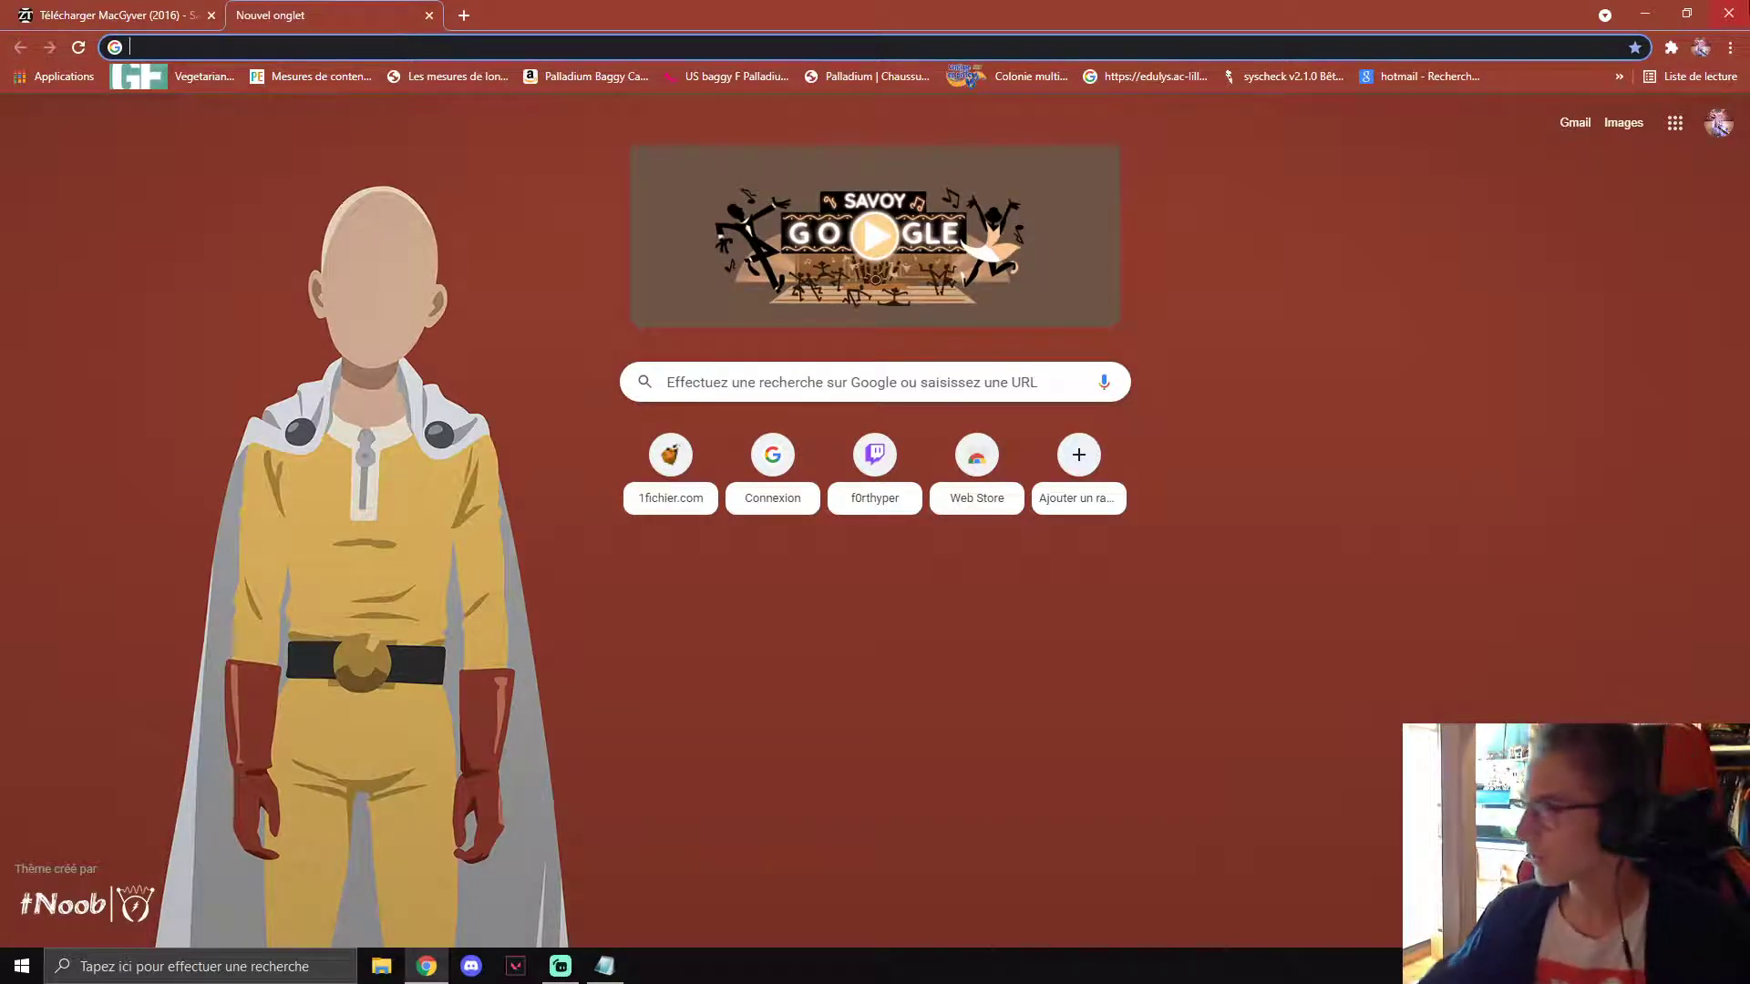
{"action": "left_click", "coordinate": [1729, 48]}
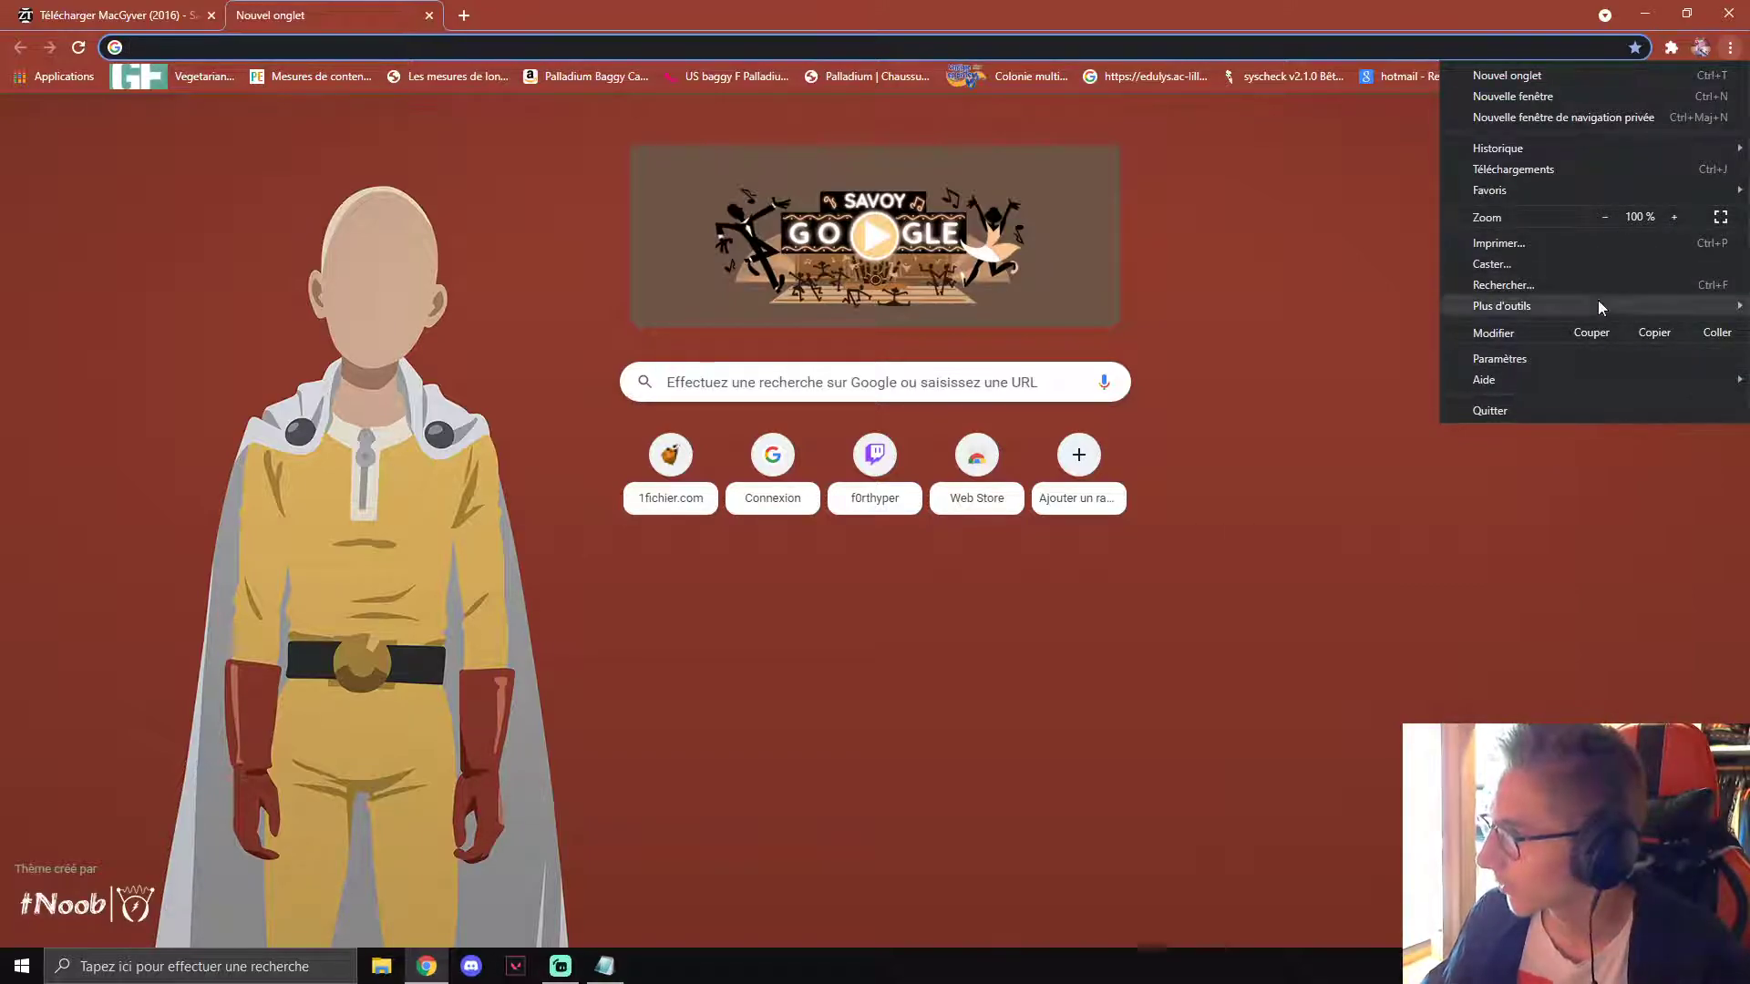
{"action": "left_click", "coordinate": [1597, 358]}
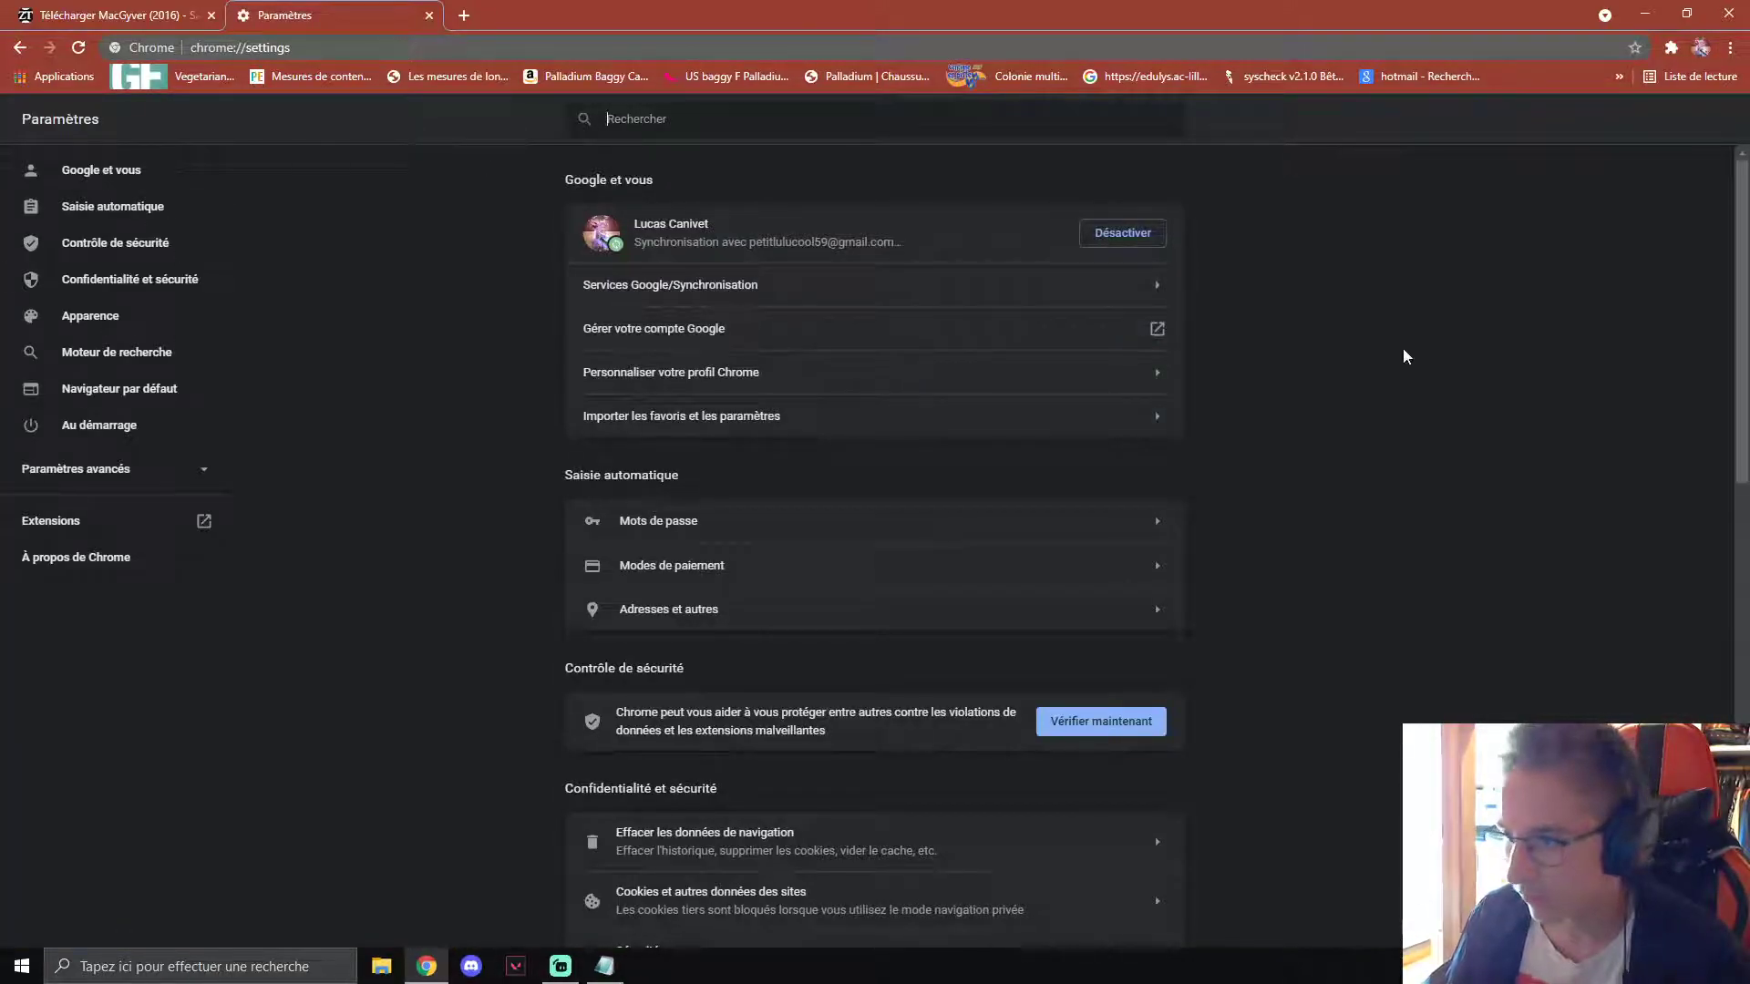
{"action": "scroll", "coordinate": [1402, 355], "scroll_direction": "down", "scroll_amount": 12}
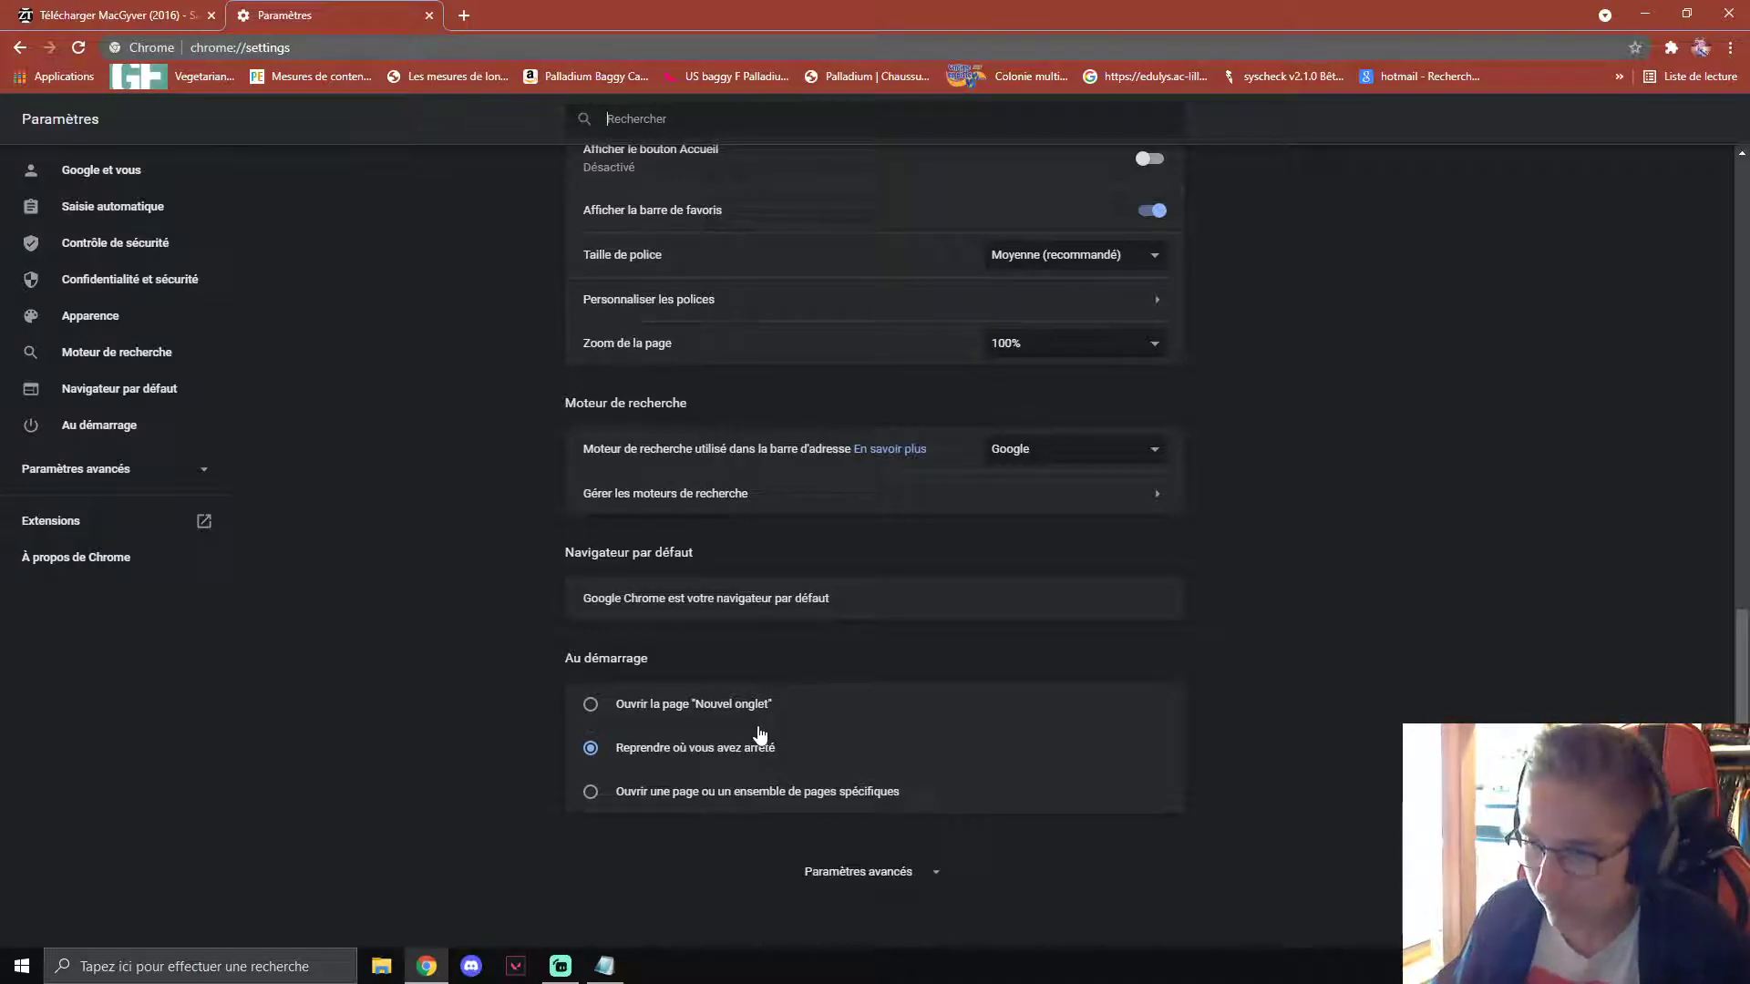
{"action": "left_click", "coordinate": [882, 875]}
{"action": "scroll", "coordinate": [1424, 672], "scroll_direction": "down", "scroll_amount": 2}
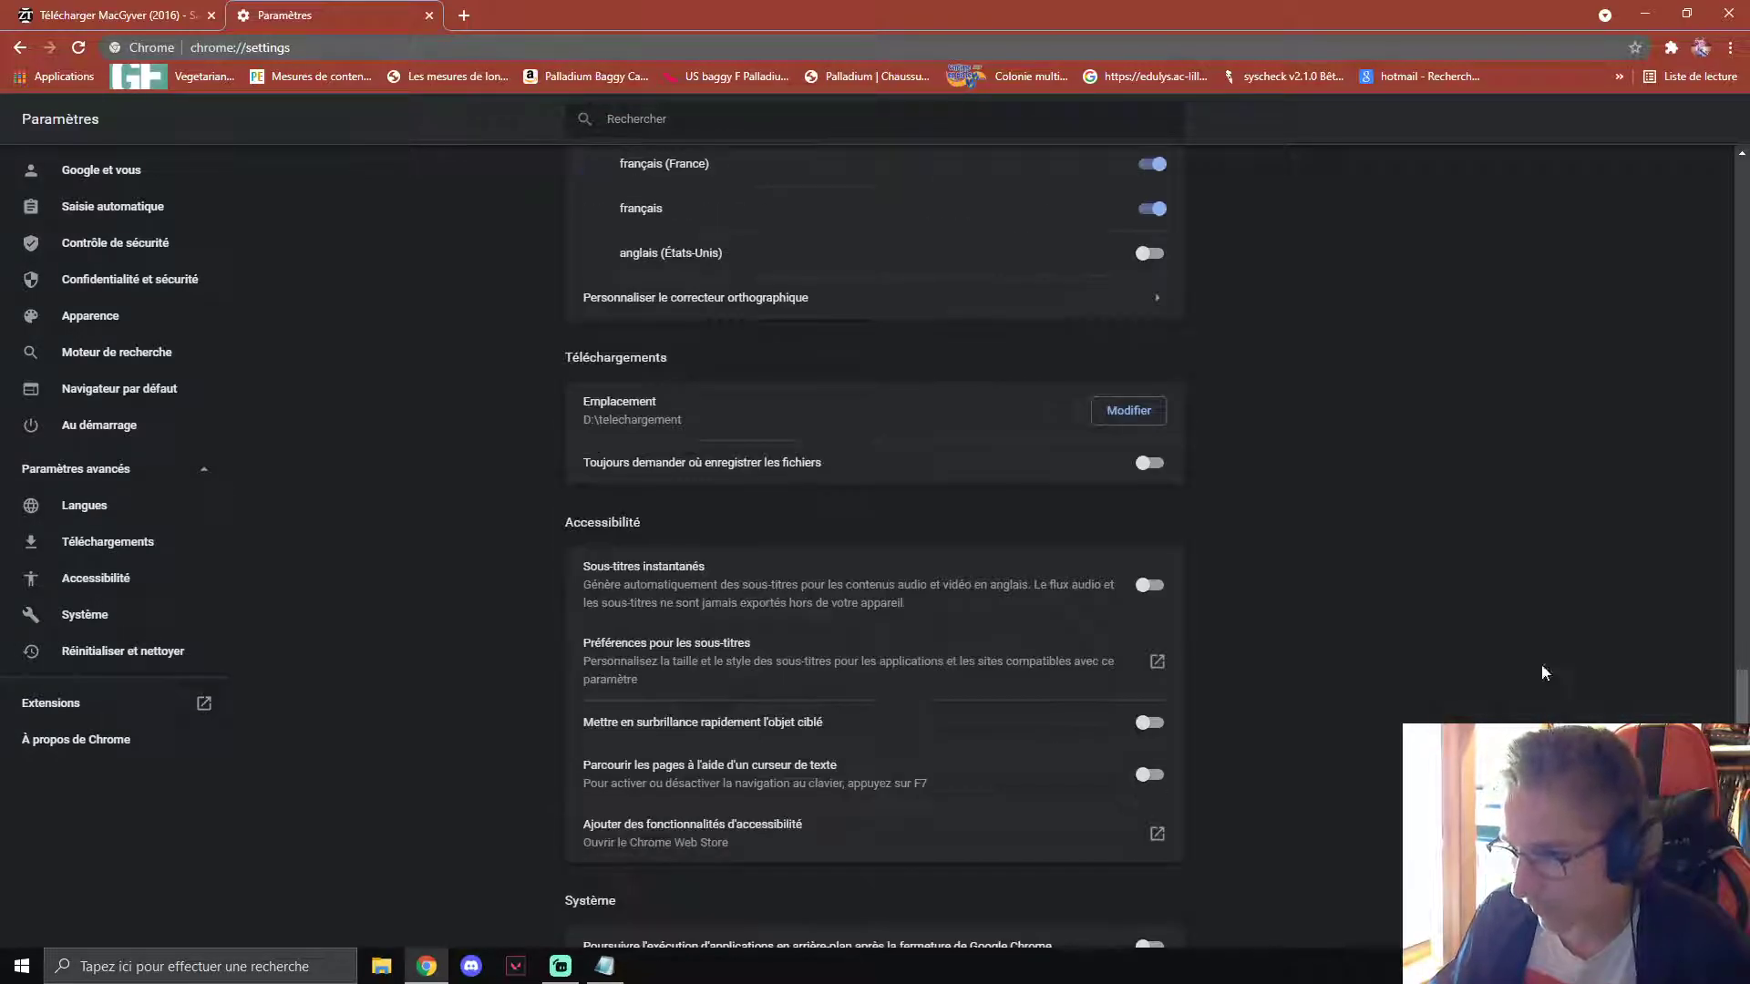
Check the download location and the Système options for background apps and hardware acceleration, and close Chrome.
{"action": "left_click_drag", "start_coordinate": [584, 401], "coordinate": [688, 424]}
{"action": "left_click", "coordinate": [768, 419]}
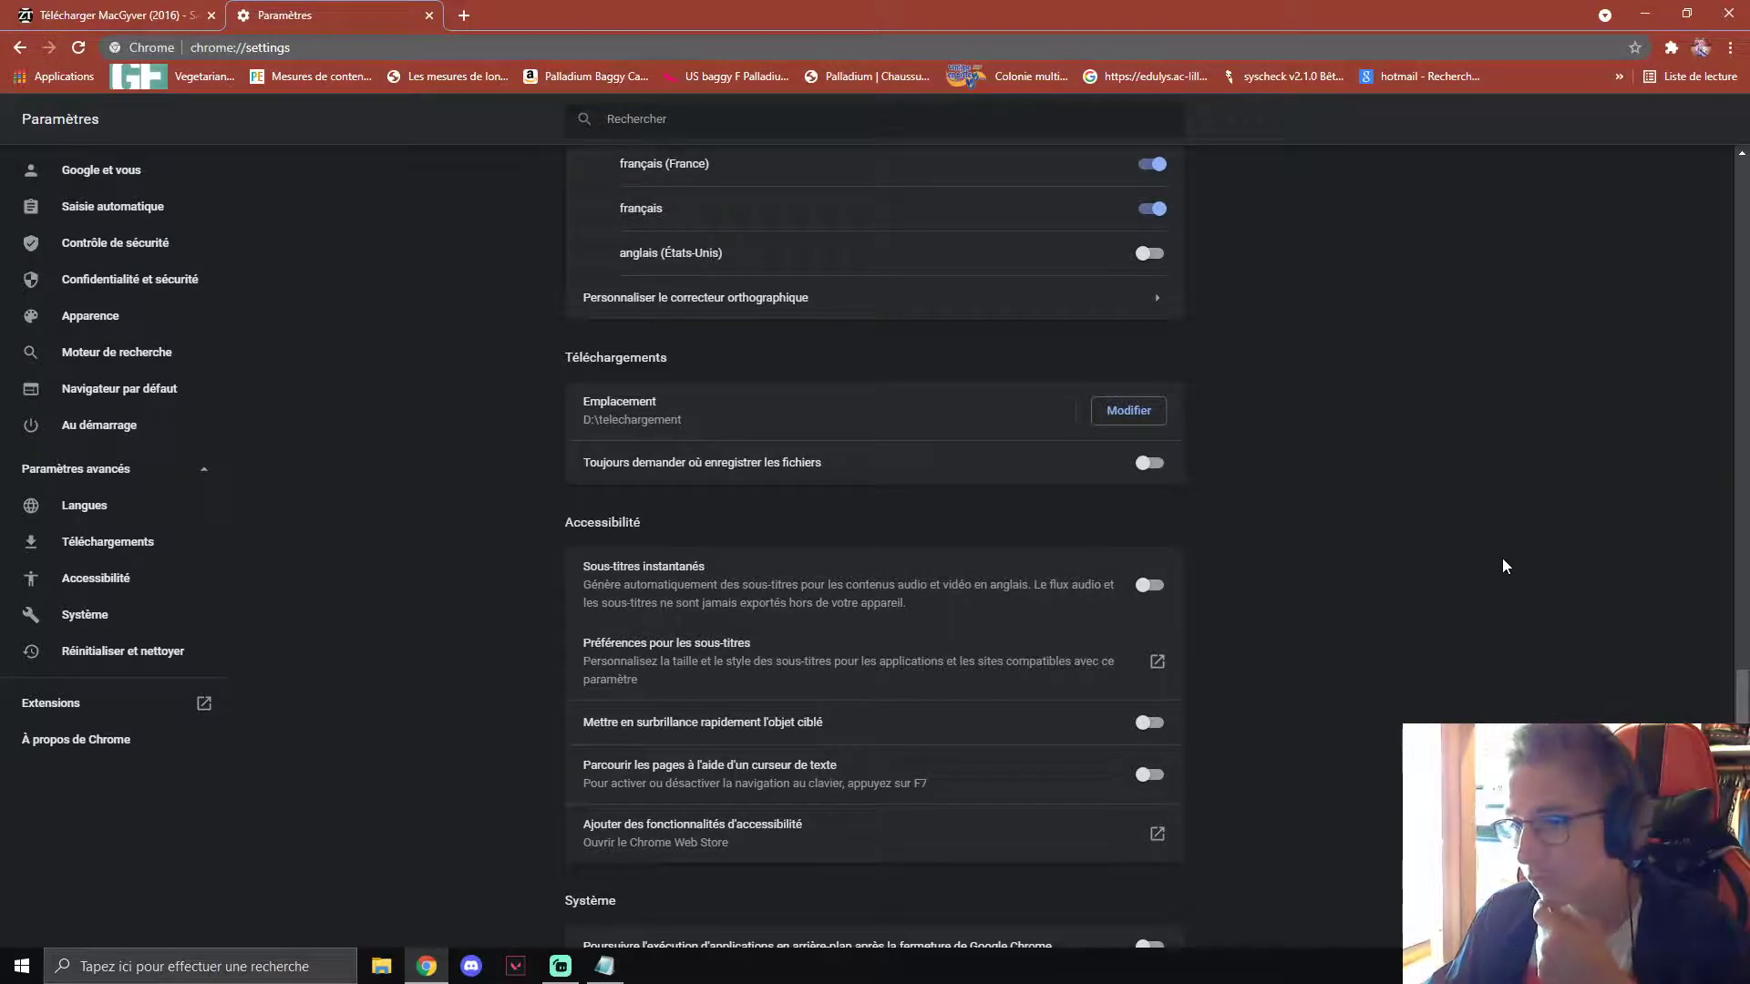
{"action": "scroll", "coordinate": [1501, 558], "scroll_direction": "down", "scroll_amount": 3}
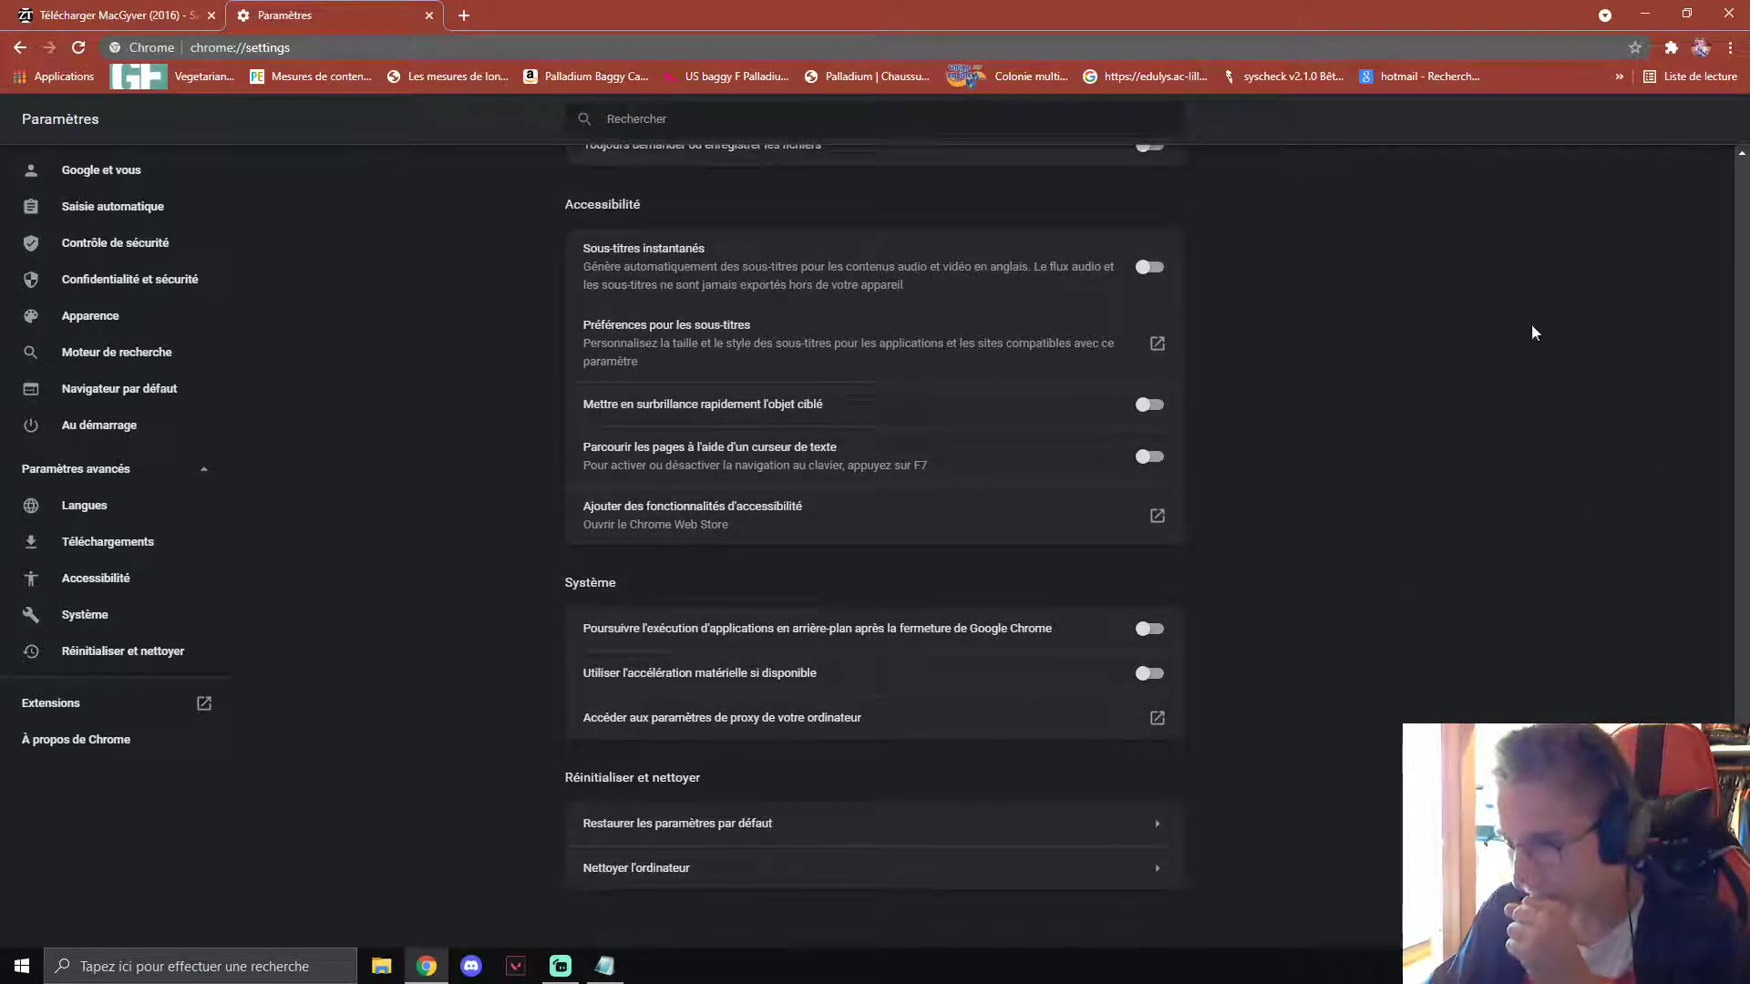
{"action": "double_click", "coordinate": [567, 581]}
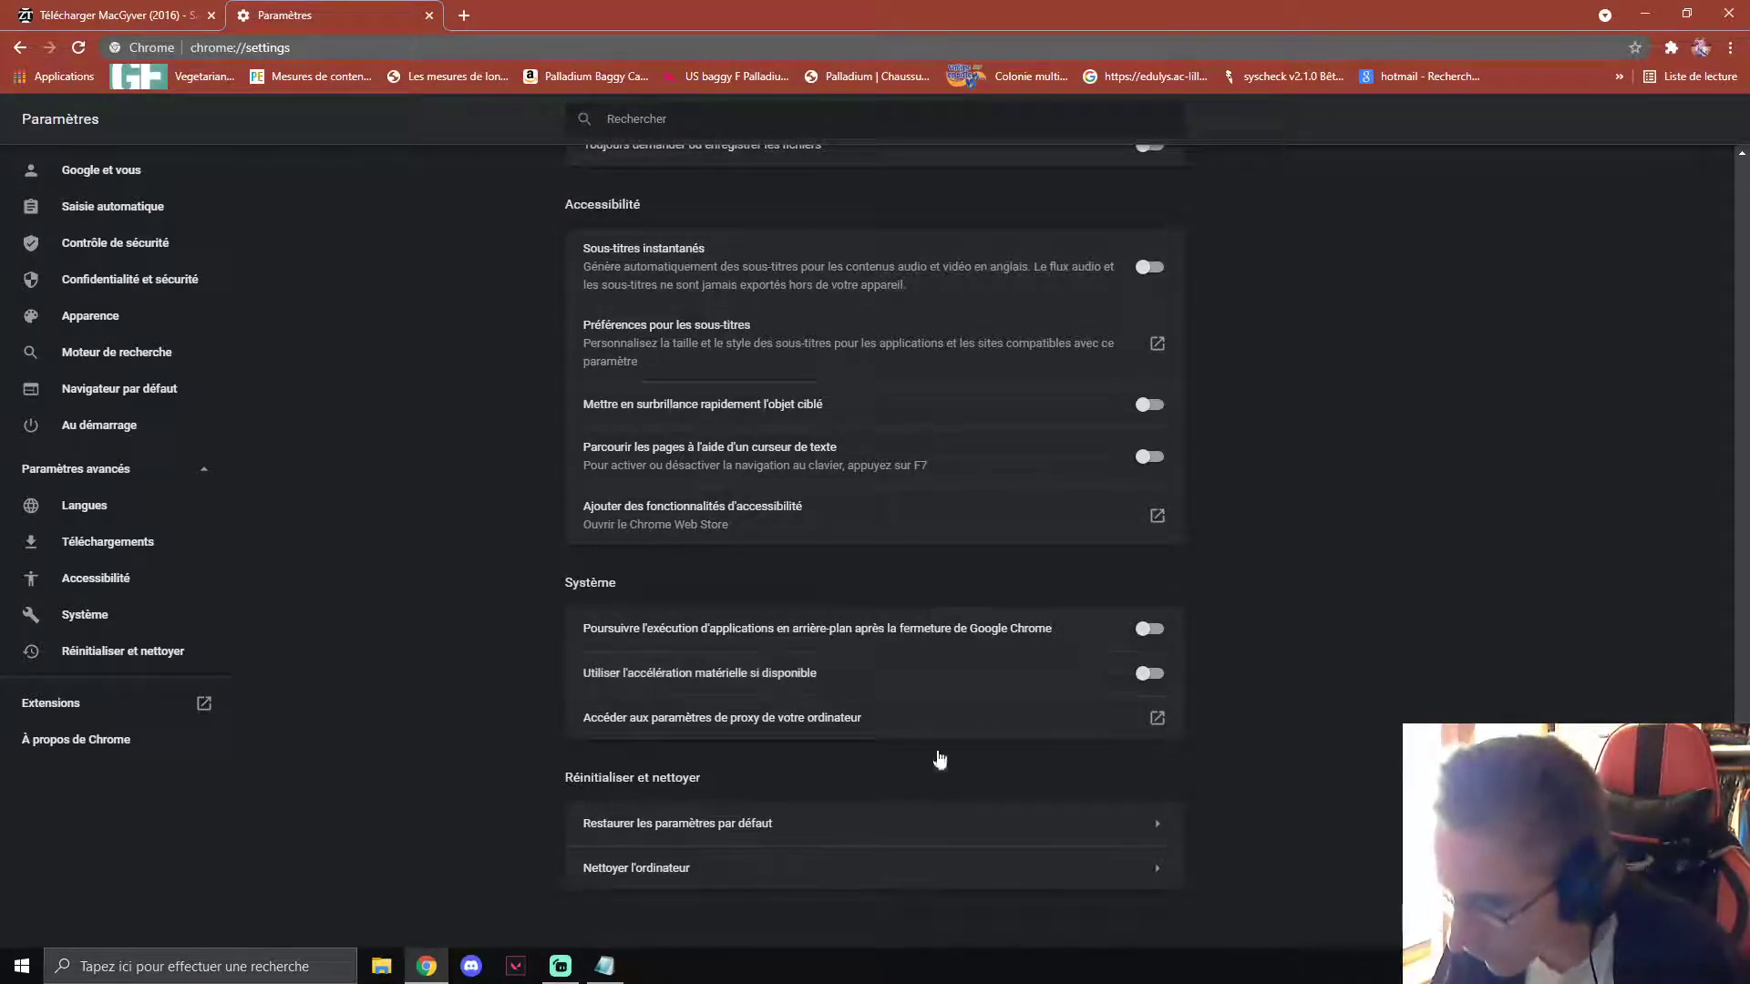
{"action": "double_click", "coordinate": [1281, 25]}
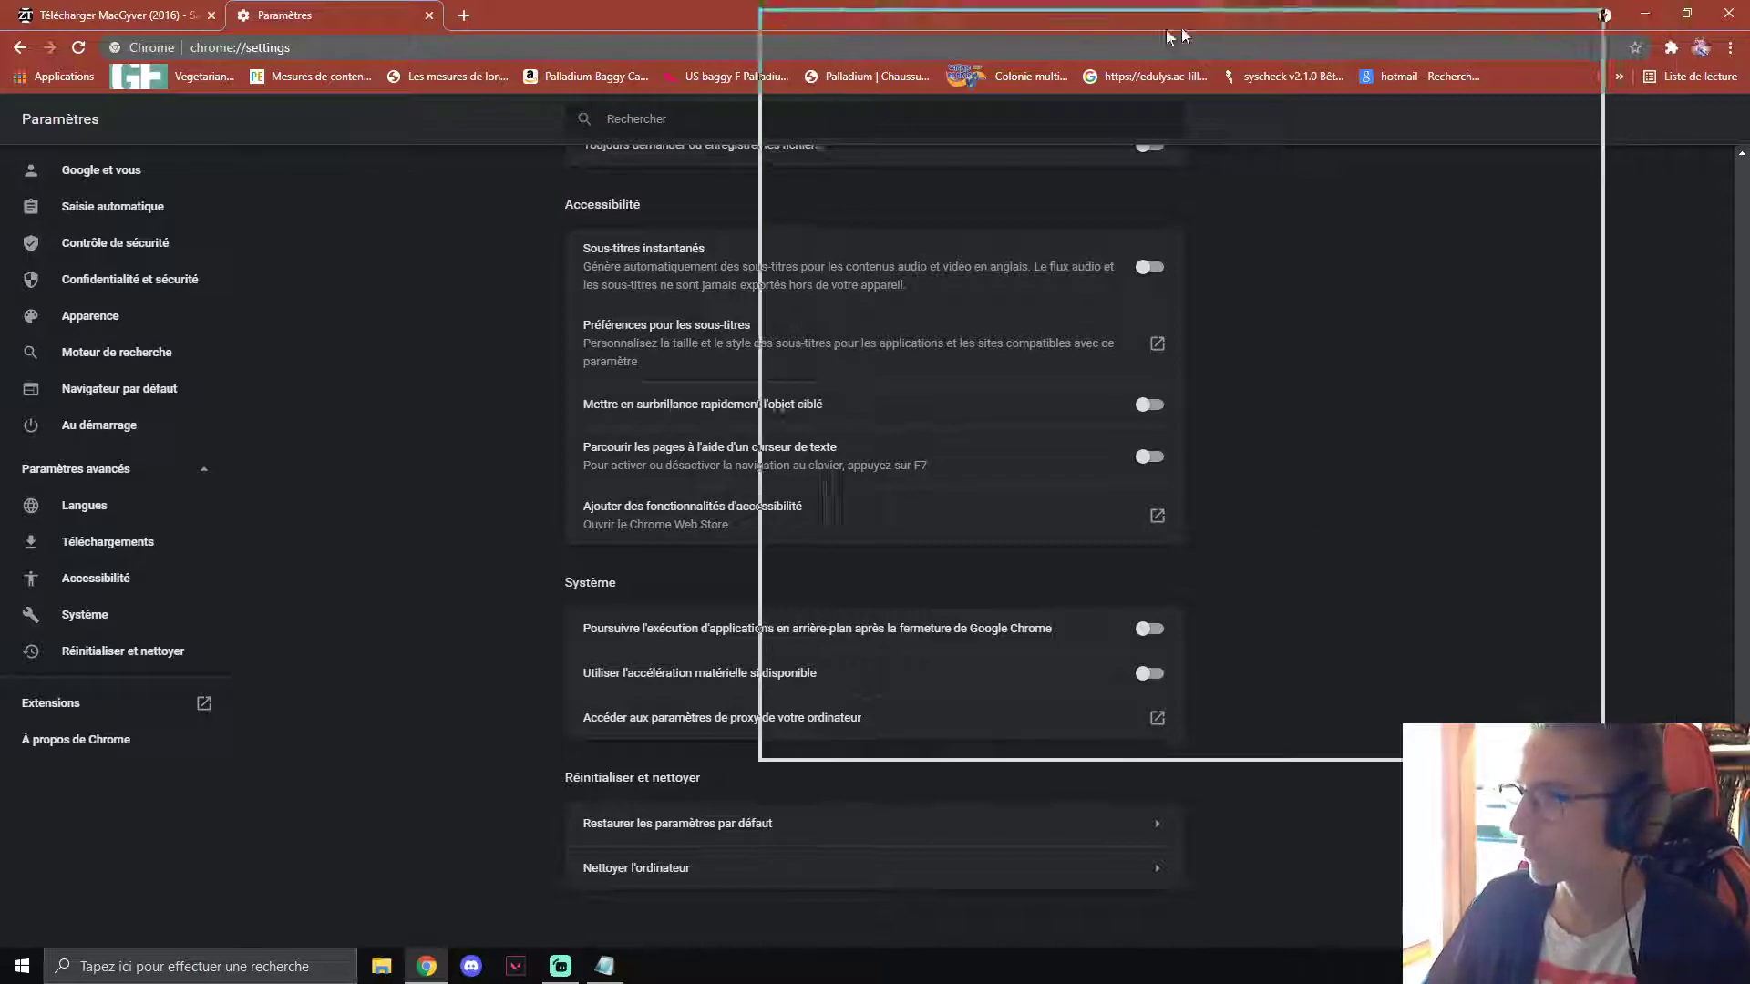
{"action": "left_click", "coordinate": [1514, 19]}
{"action": "key", "text": "super+d"}
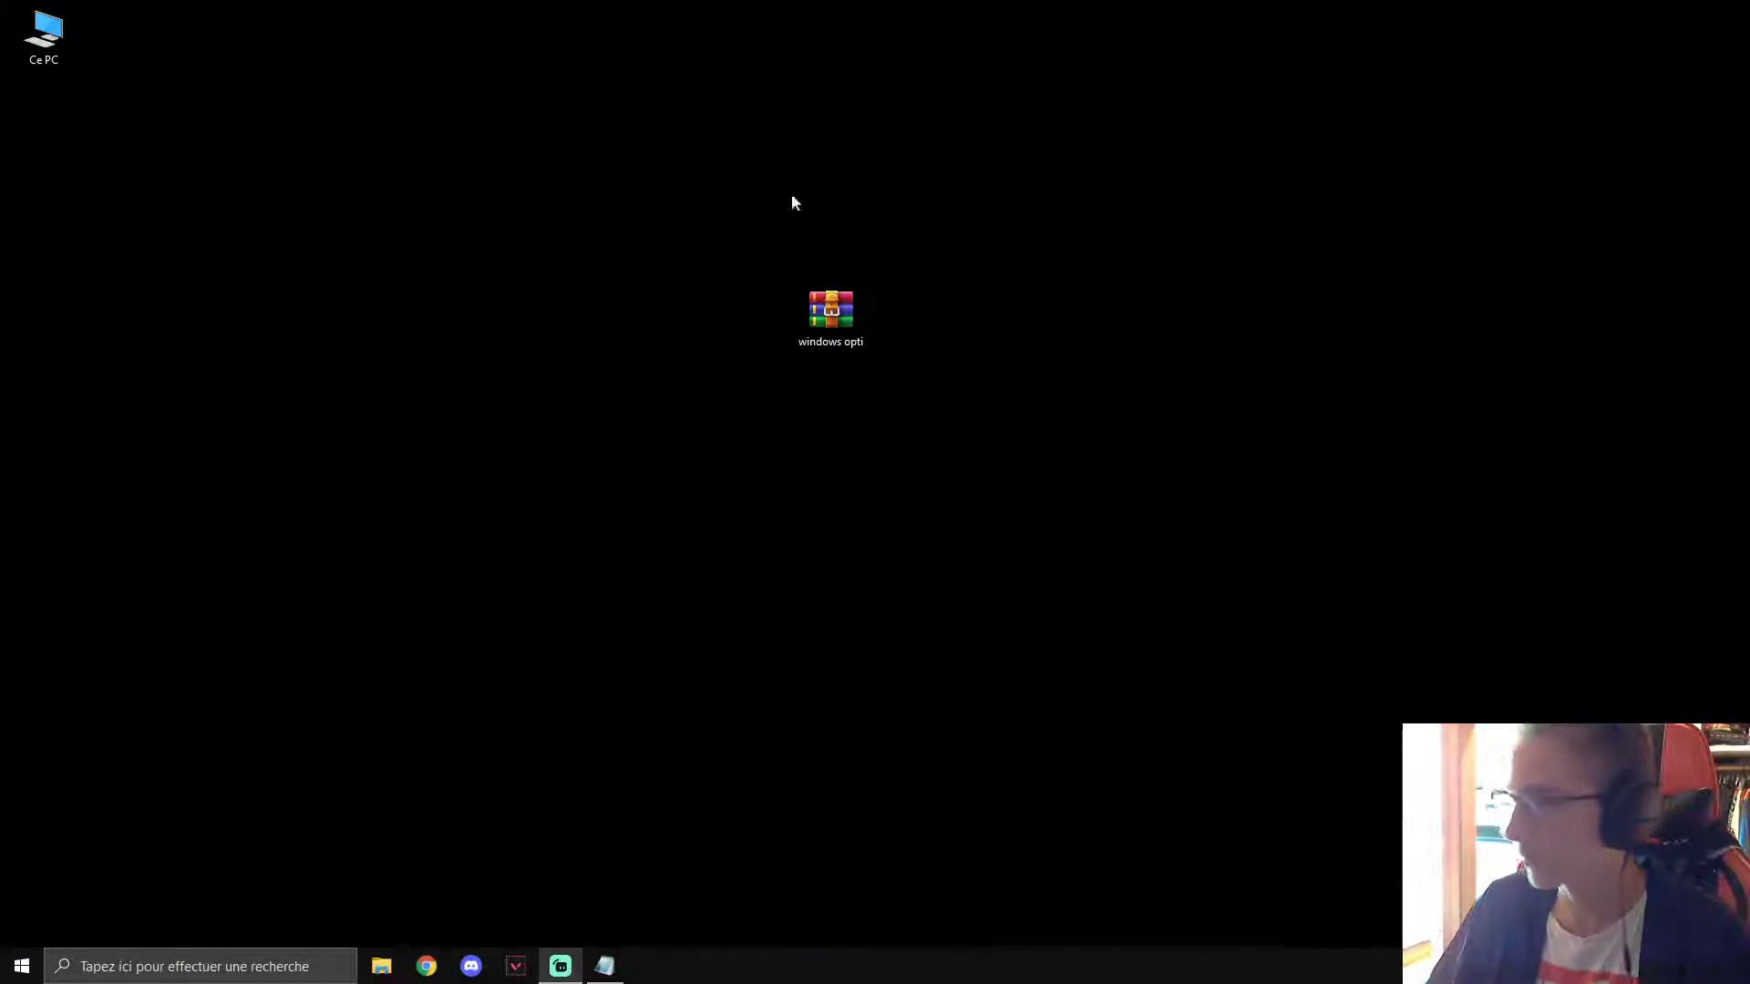
Extract the windows opti archive onto the desktop and place the extracted folder beside the archive.
{"action": "left_click_drag", "start_coordinate": [757, 182], "coordinate": [758, 289]}
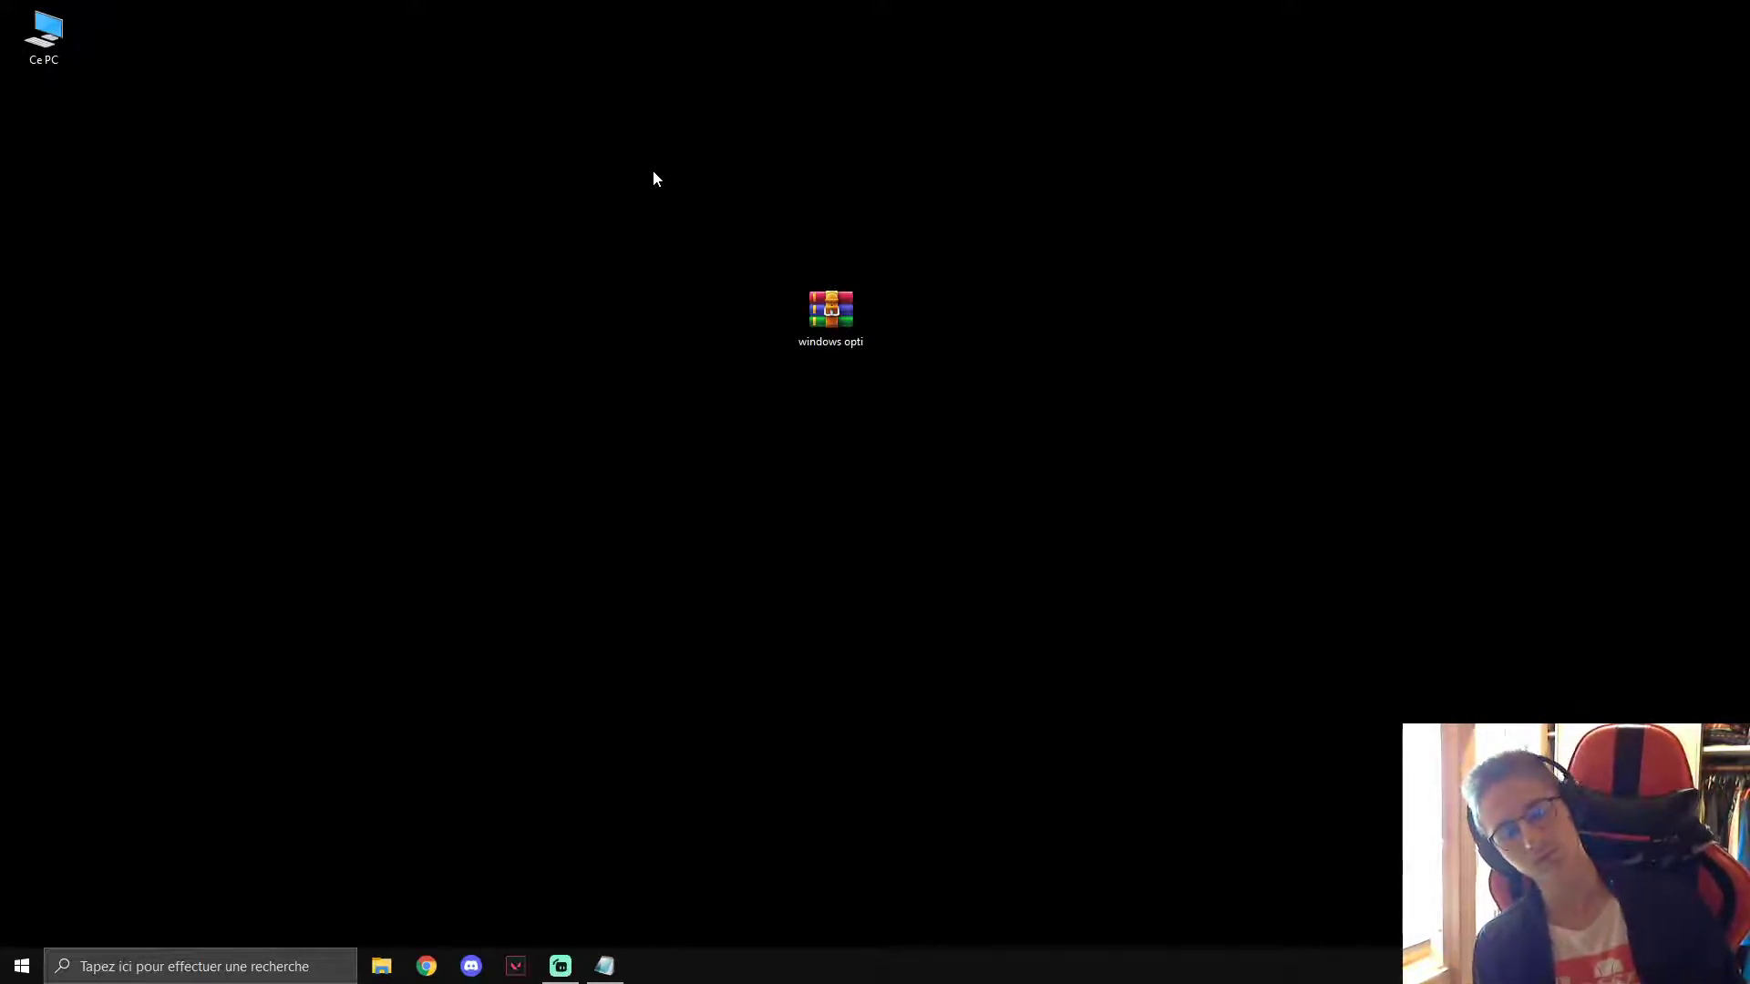
{"action": "left_click_drag", "start_coordinate": [565, 149], "coordinate": [1052, 527]}
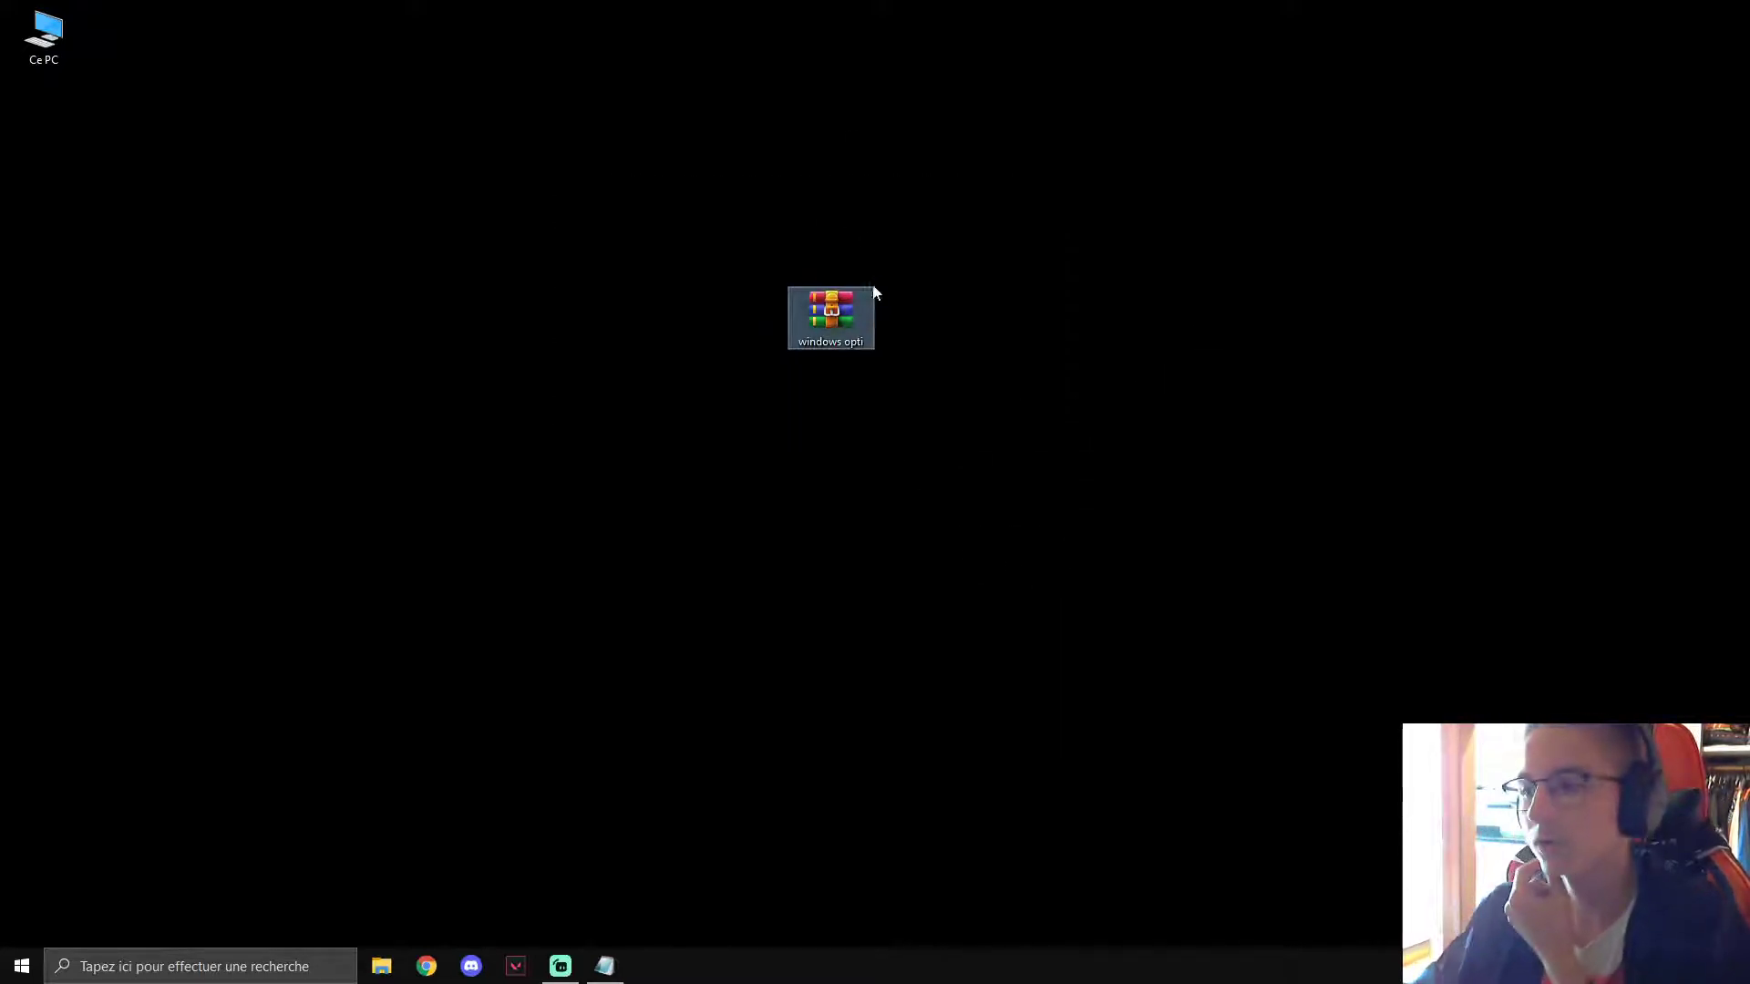
{"action": "right_click", "coordinate": [824, 297]}
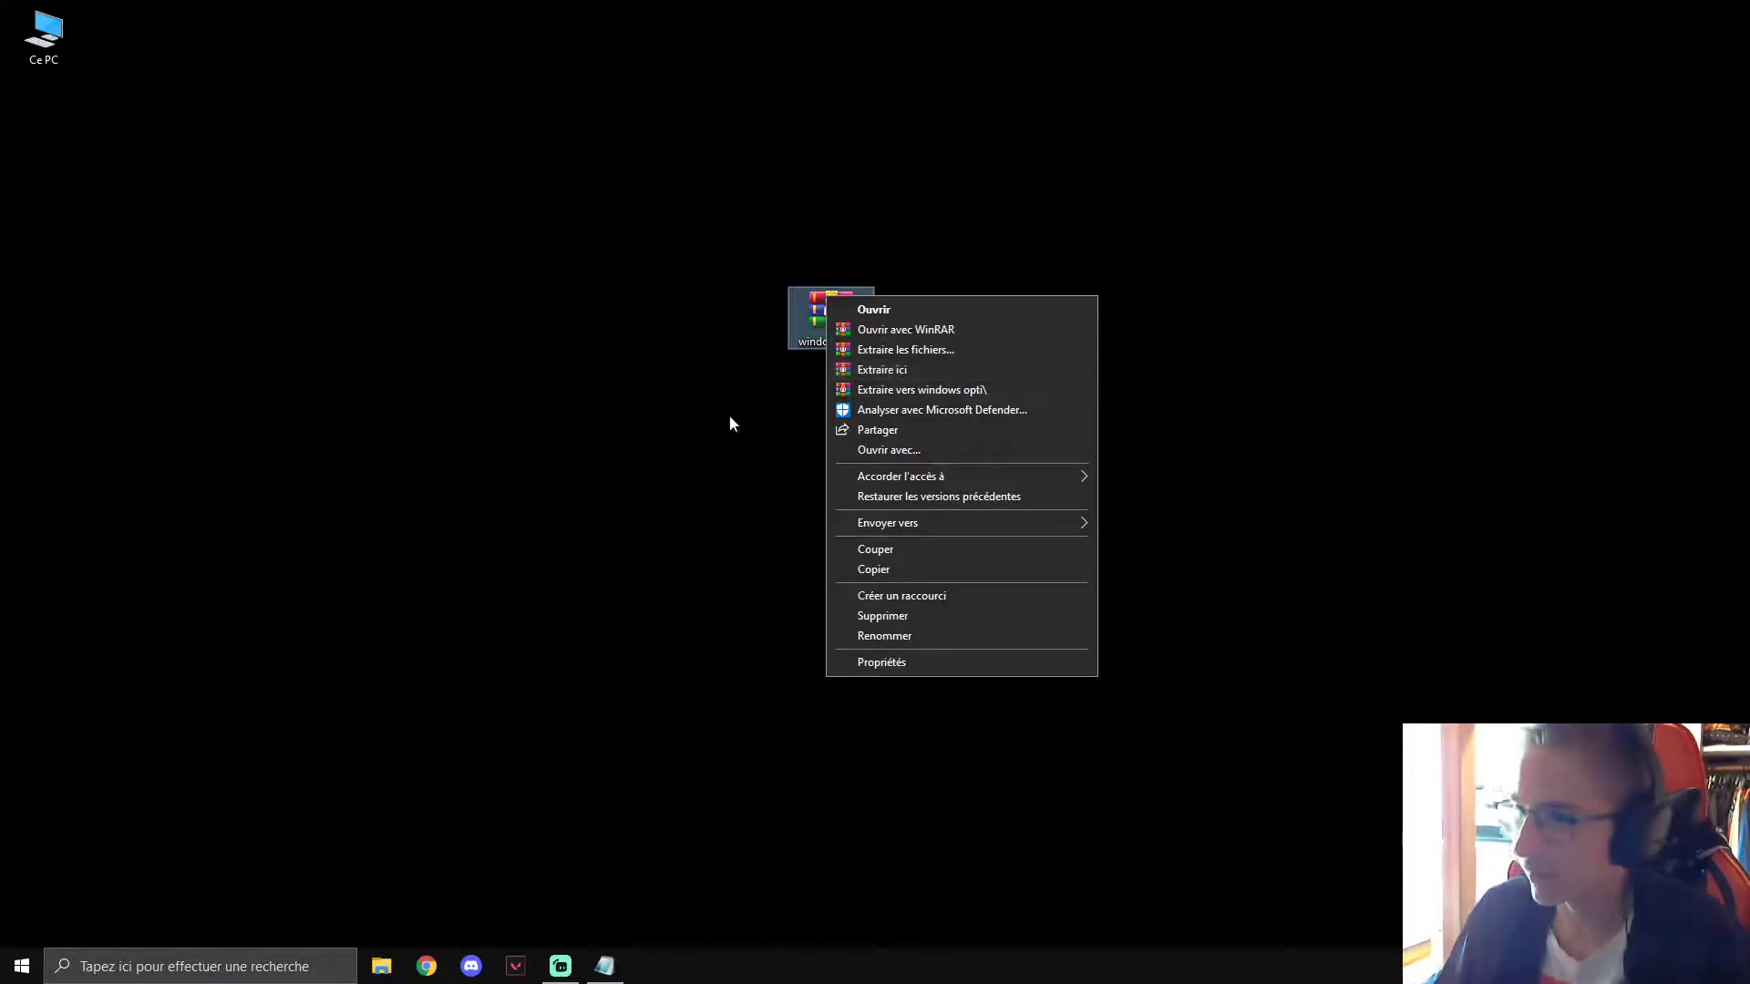
{"action": "left_click", "coordinate": [919, 373]}
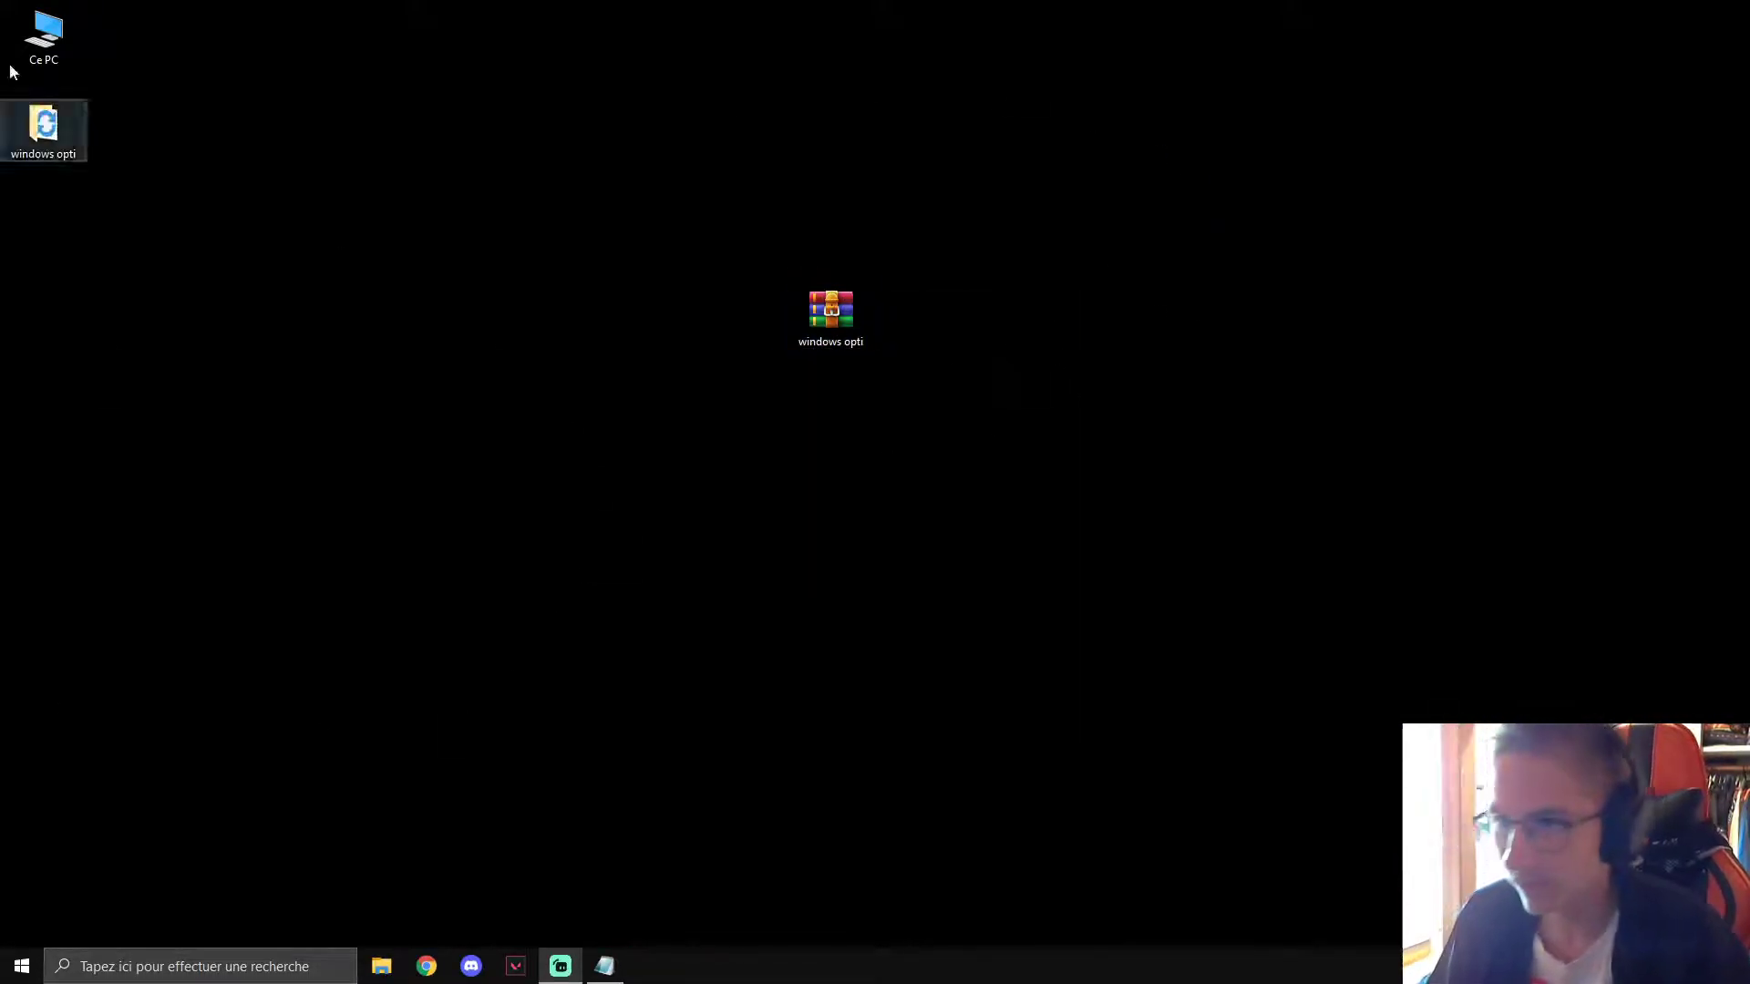
{"action": "left_click_drag", "start_coordinate": [36, 146], "coordinate": [734, 333]}
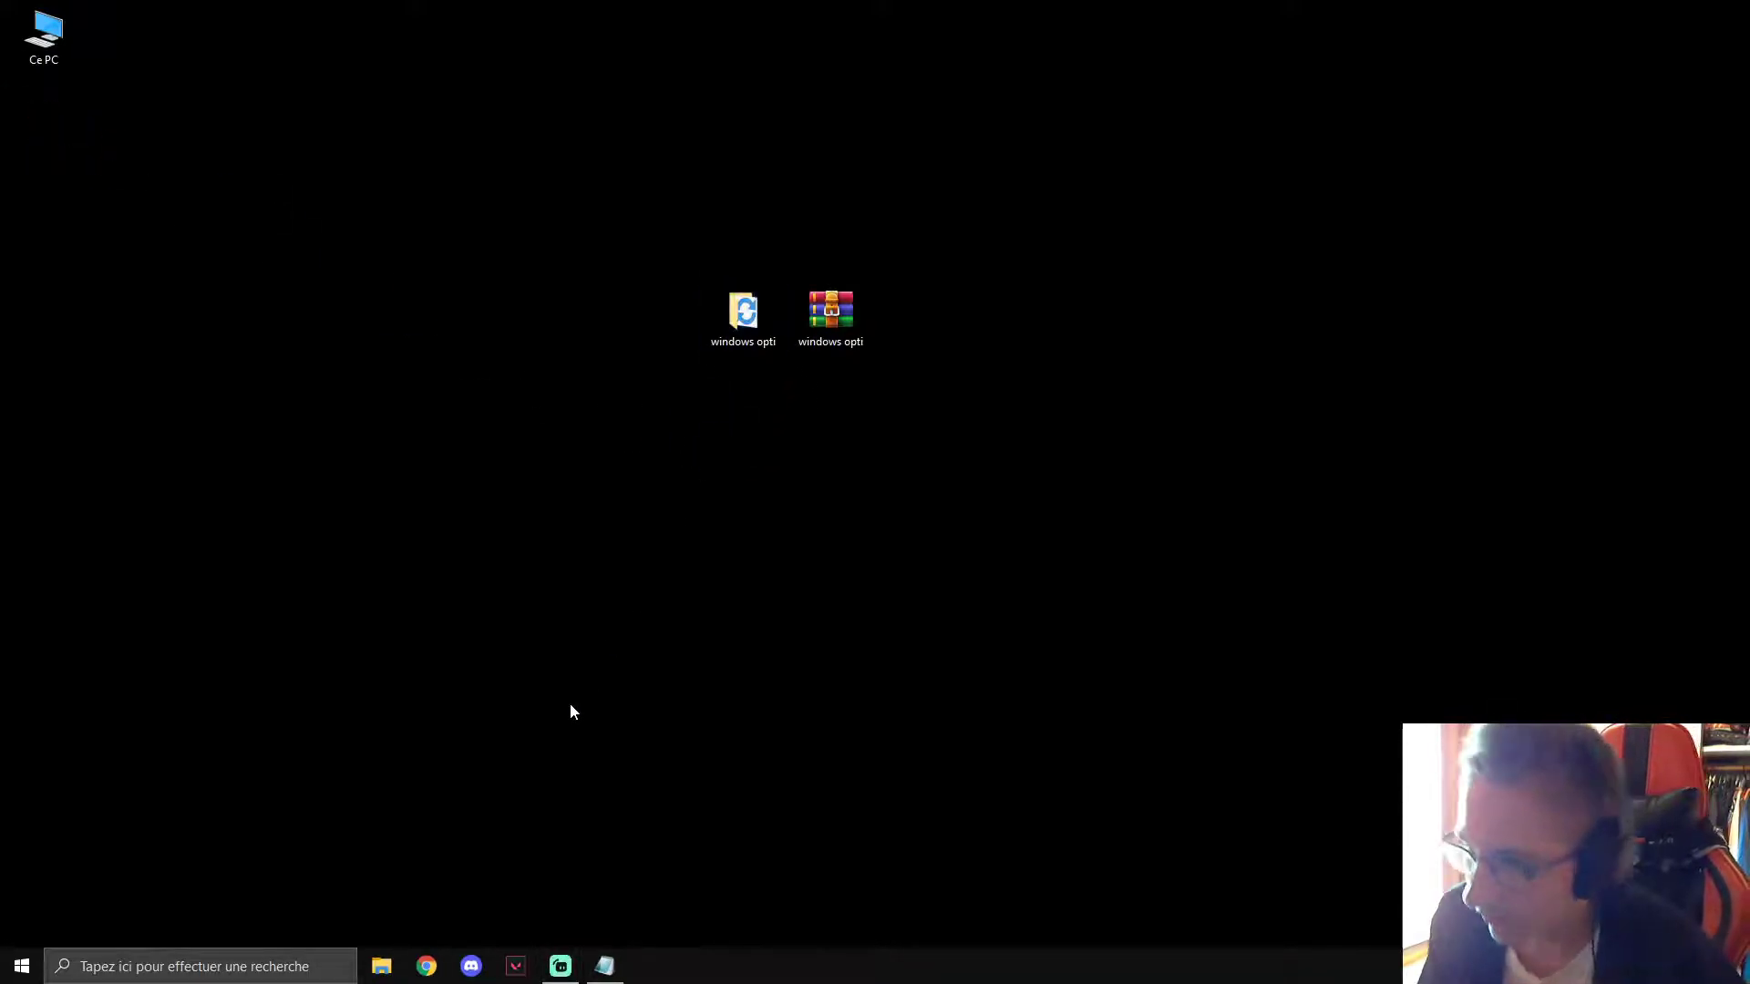
Open the 16 Sound shortcut from the 1.0 subfolder of the extracted windows opti folder.
{"action": "left_click", "coordinate": [742, 302]}
{"action": "double_click", "coordinate": [742, 303]}
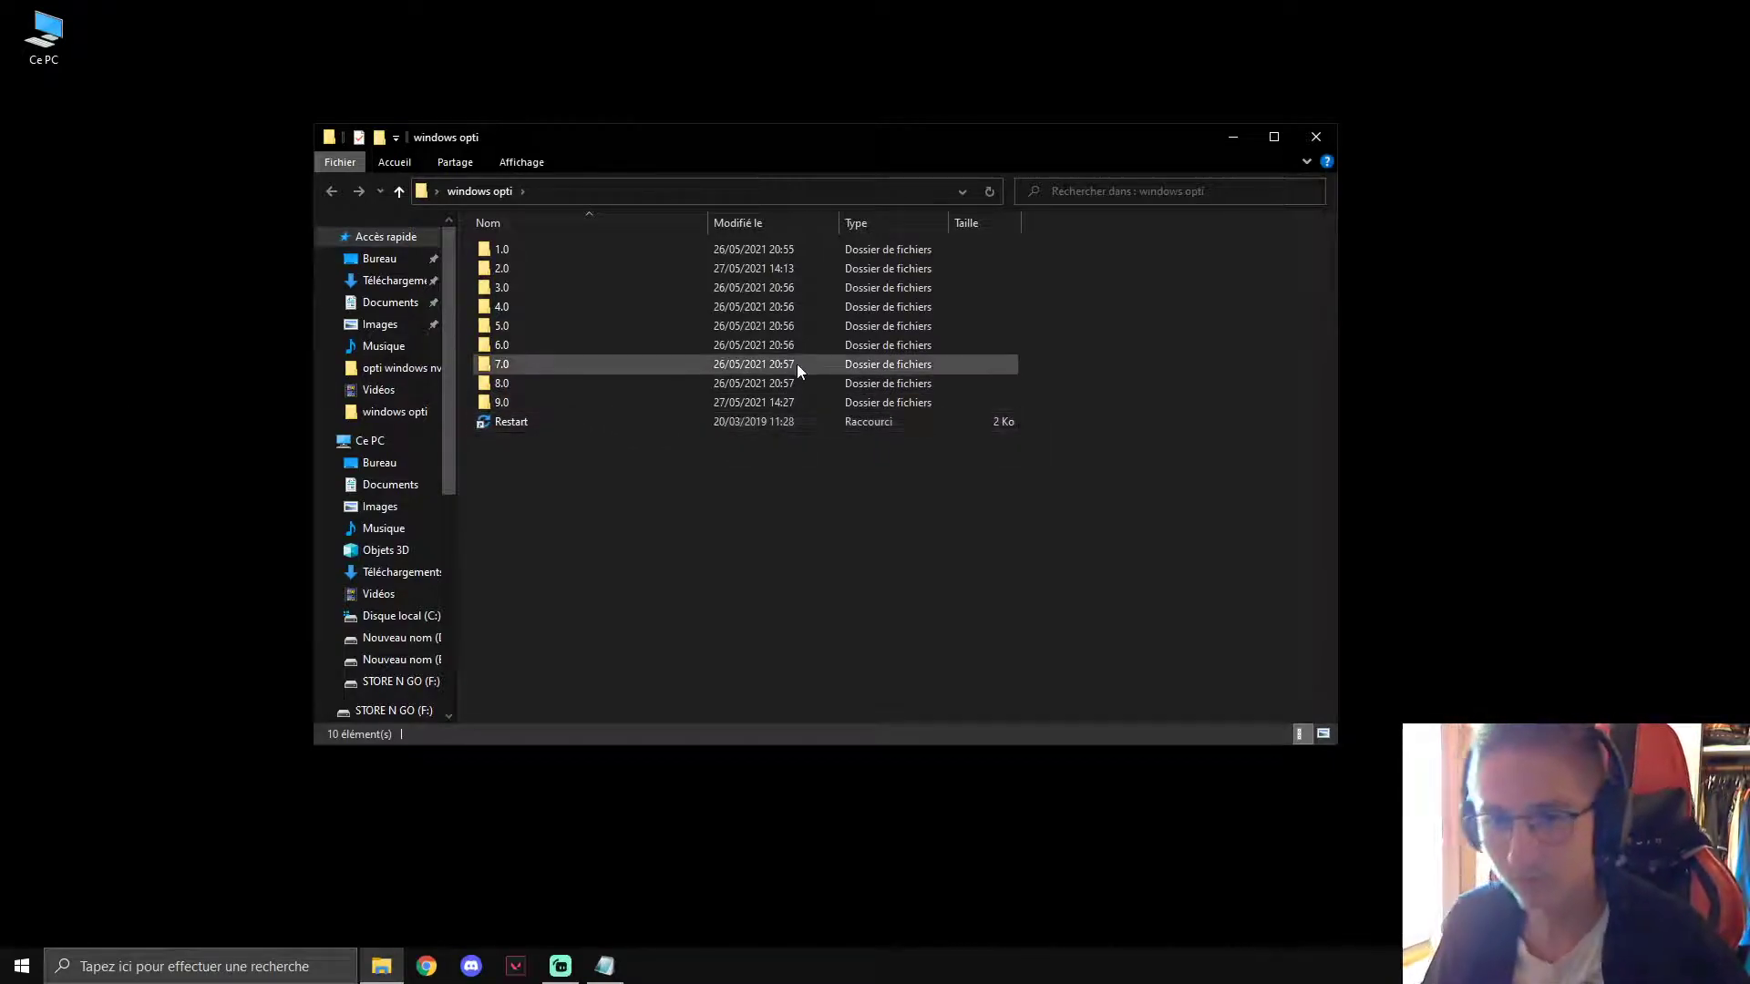
{"action": "left_click_drag", "start_coordinate": [475, 138], "coordinate": [518, 123]}
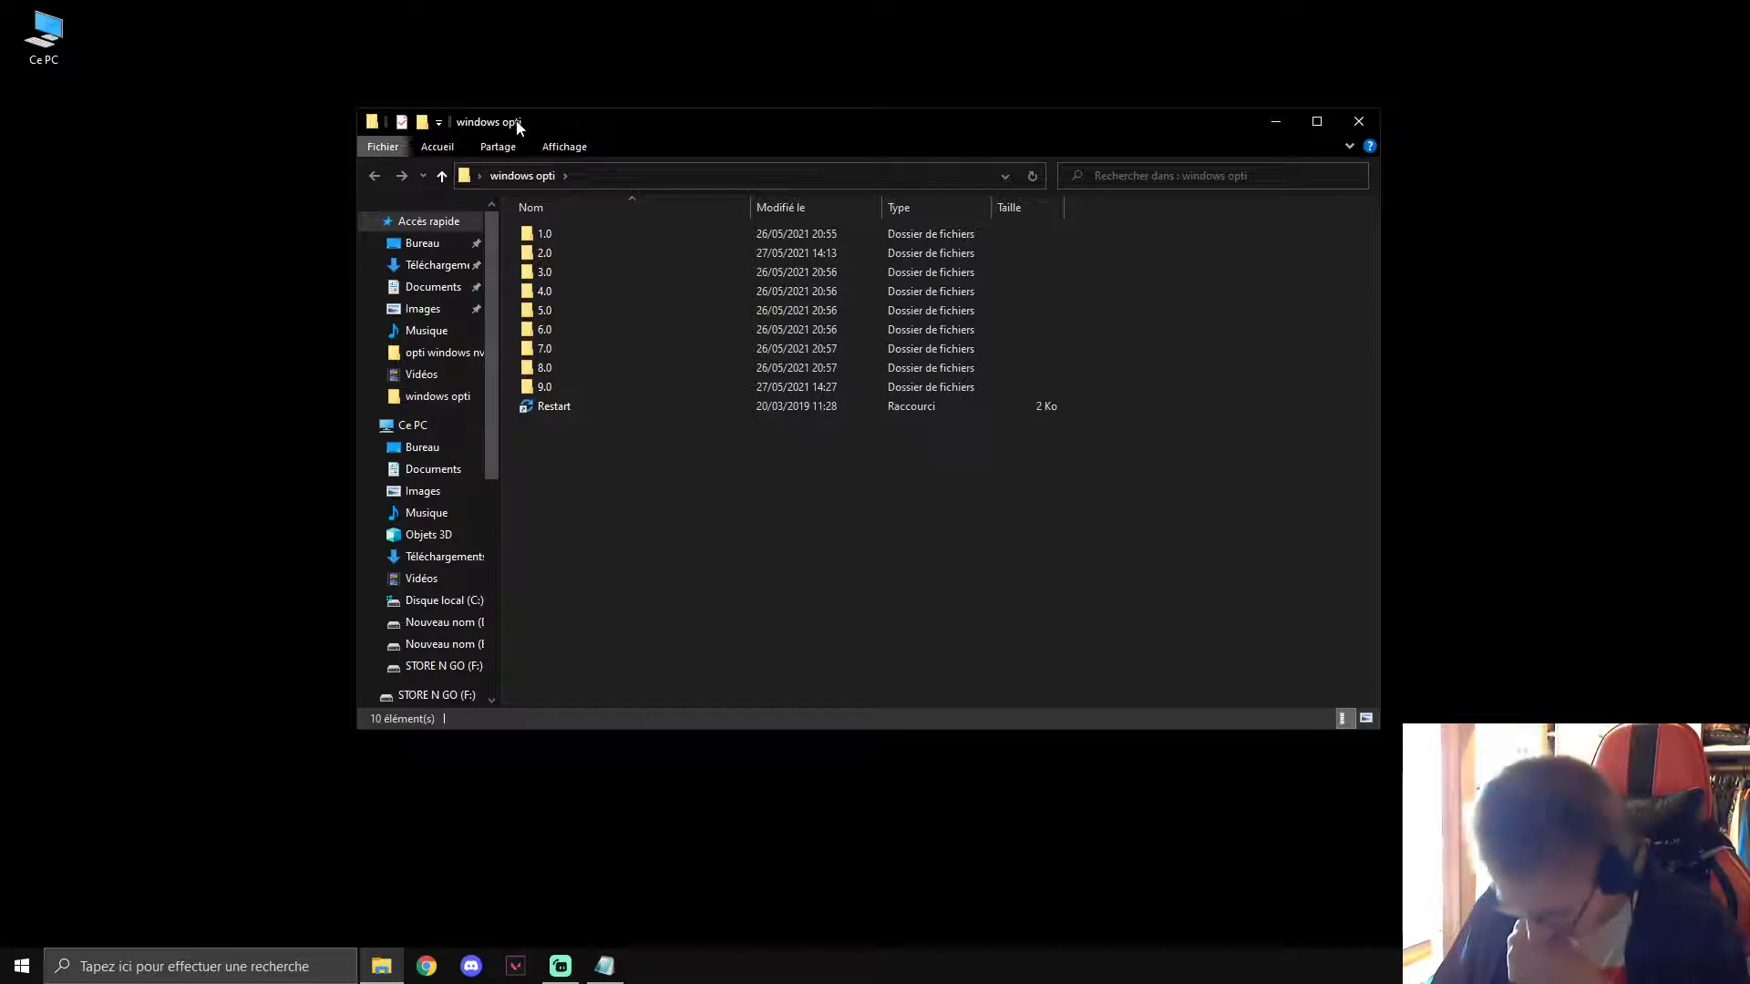
{"action": "double_click", "coordinate": [558, 235]}
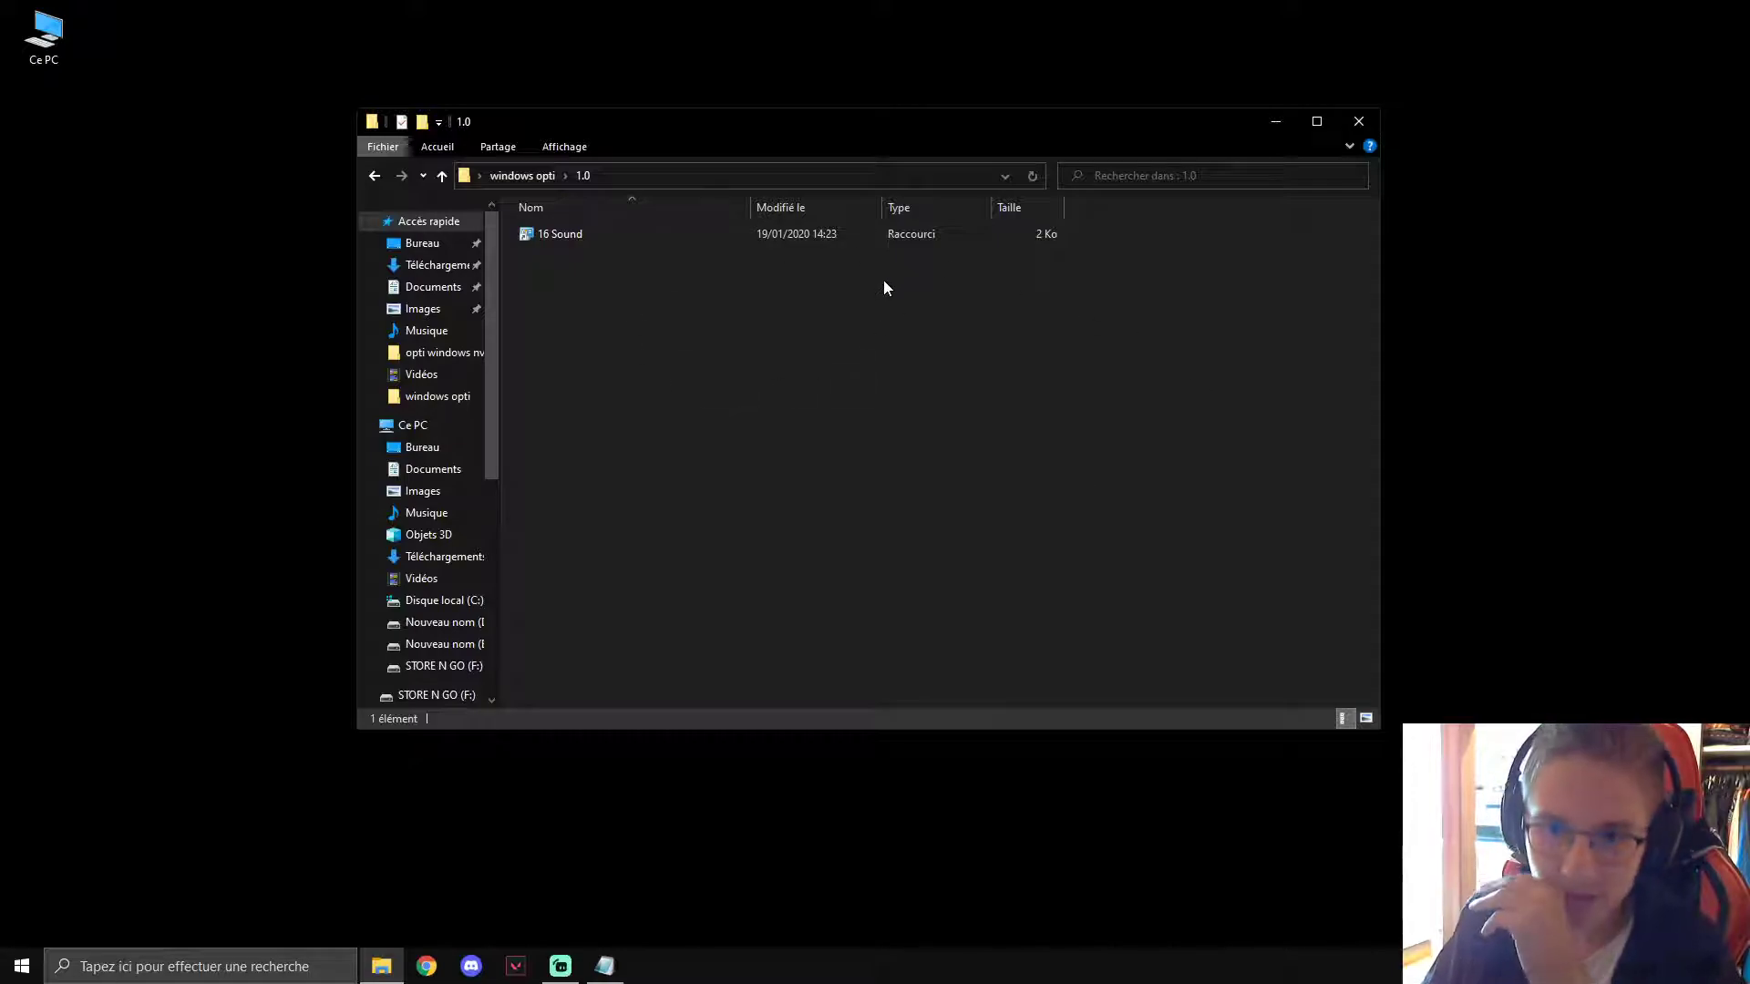
{"action": "double_click", "coordinate": [576, 234]}
{"action": "left_click_drag", "start_coordinate": [331, 136], "coordinate": [802, 150]}
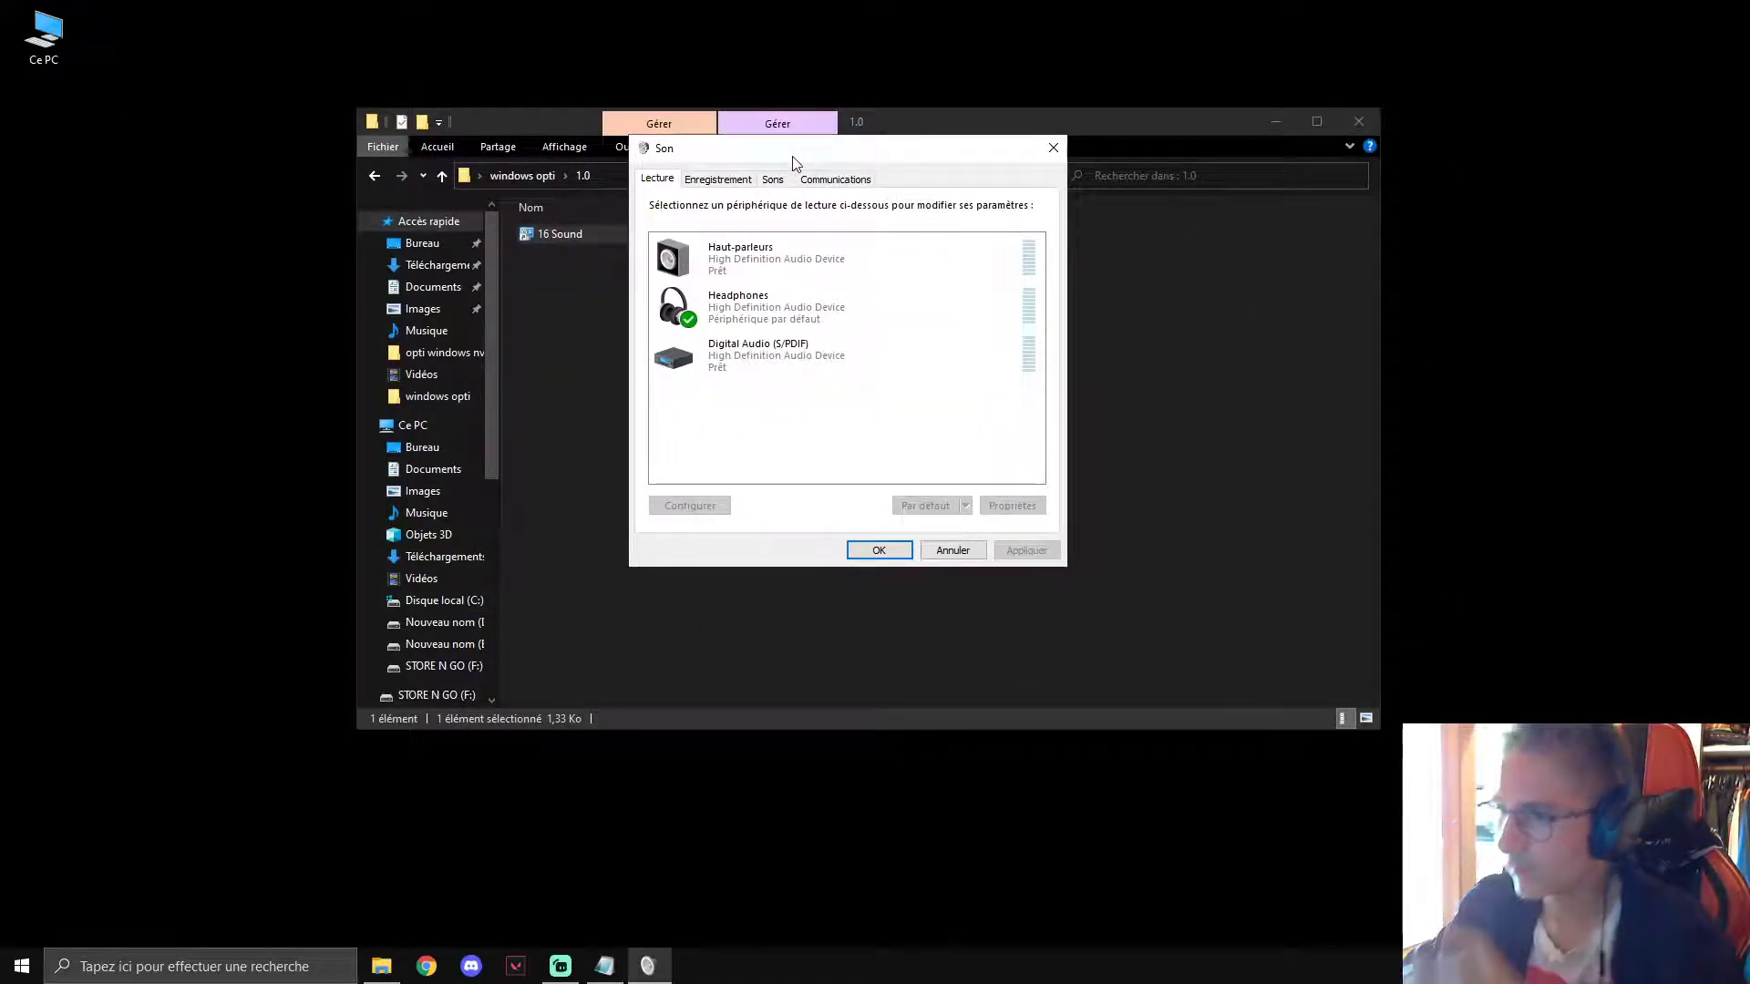
Set the Windows sound scheme to Aucun son.
{"action": "left_click", "coordinate": [776, 181]}
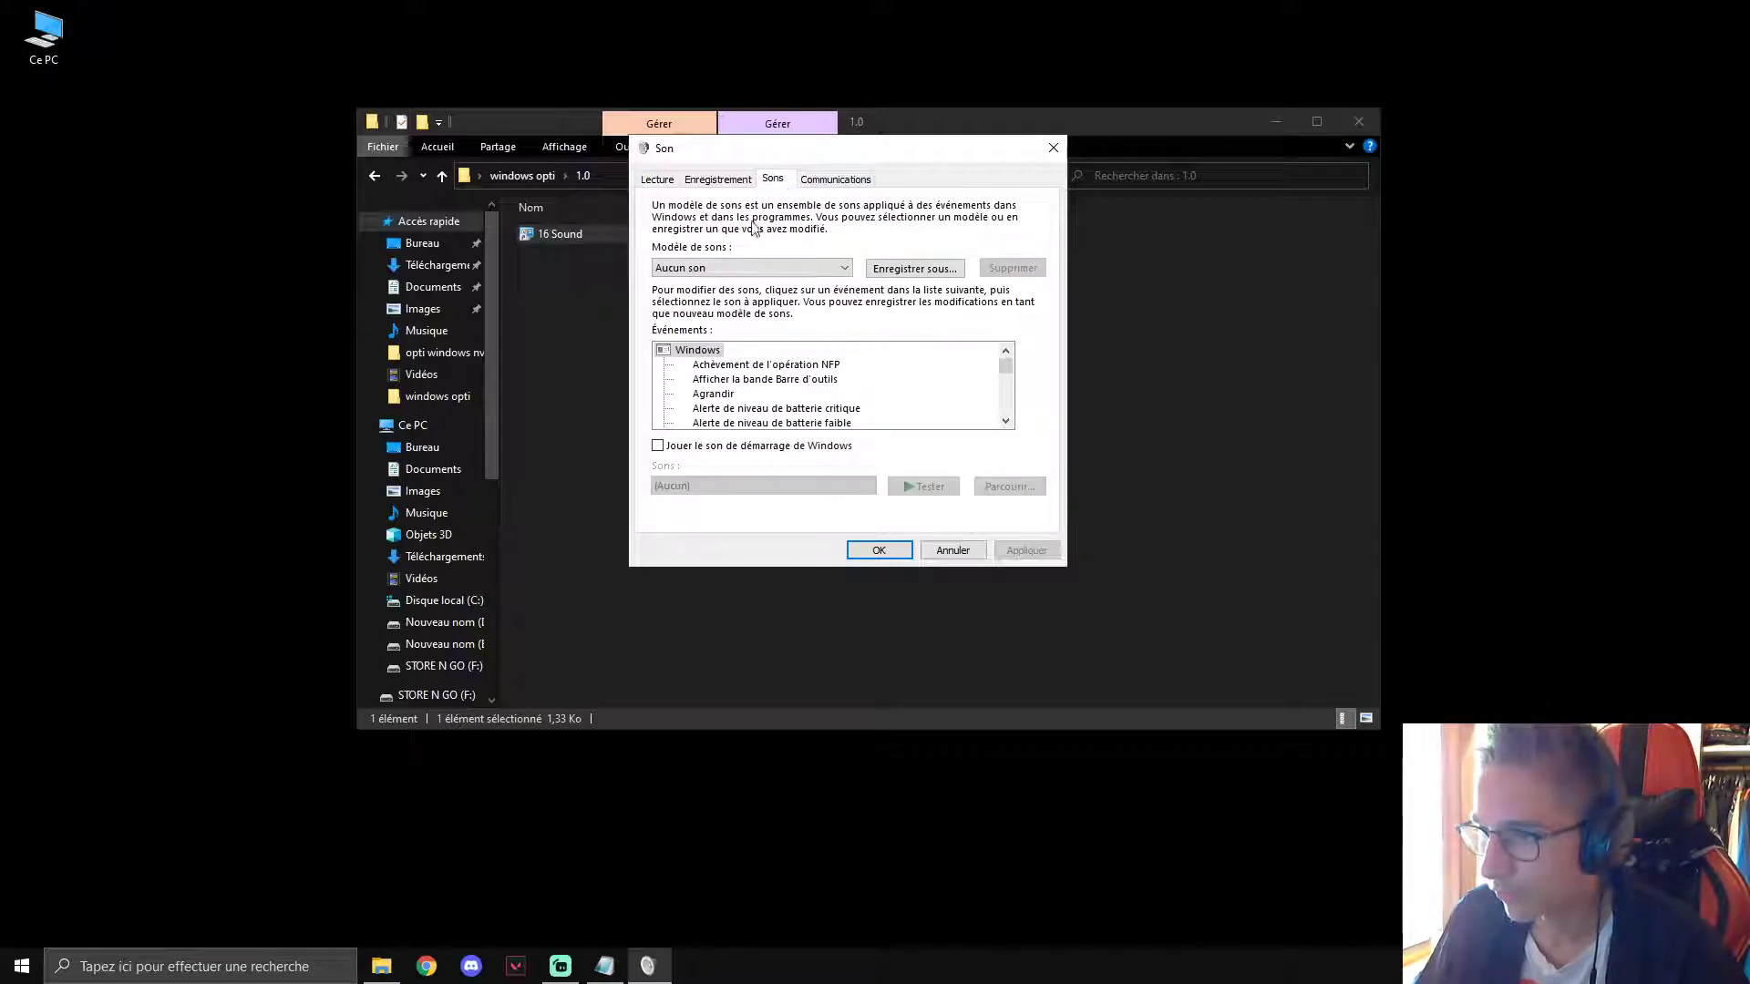
{"action": "left_click", "coordinate": [706, 268]}
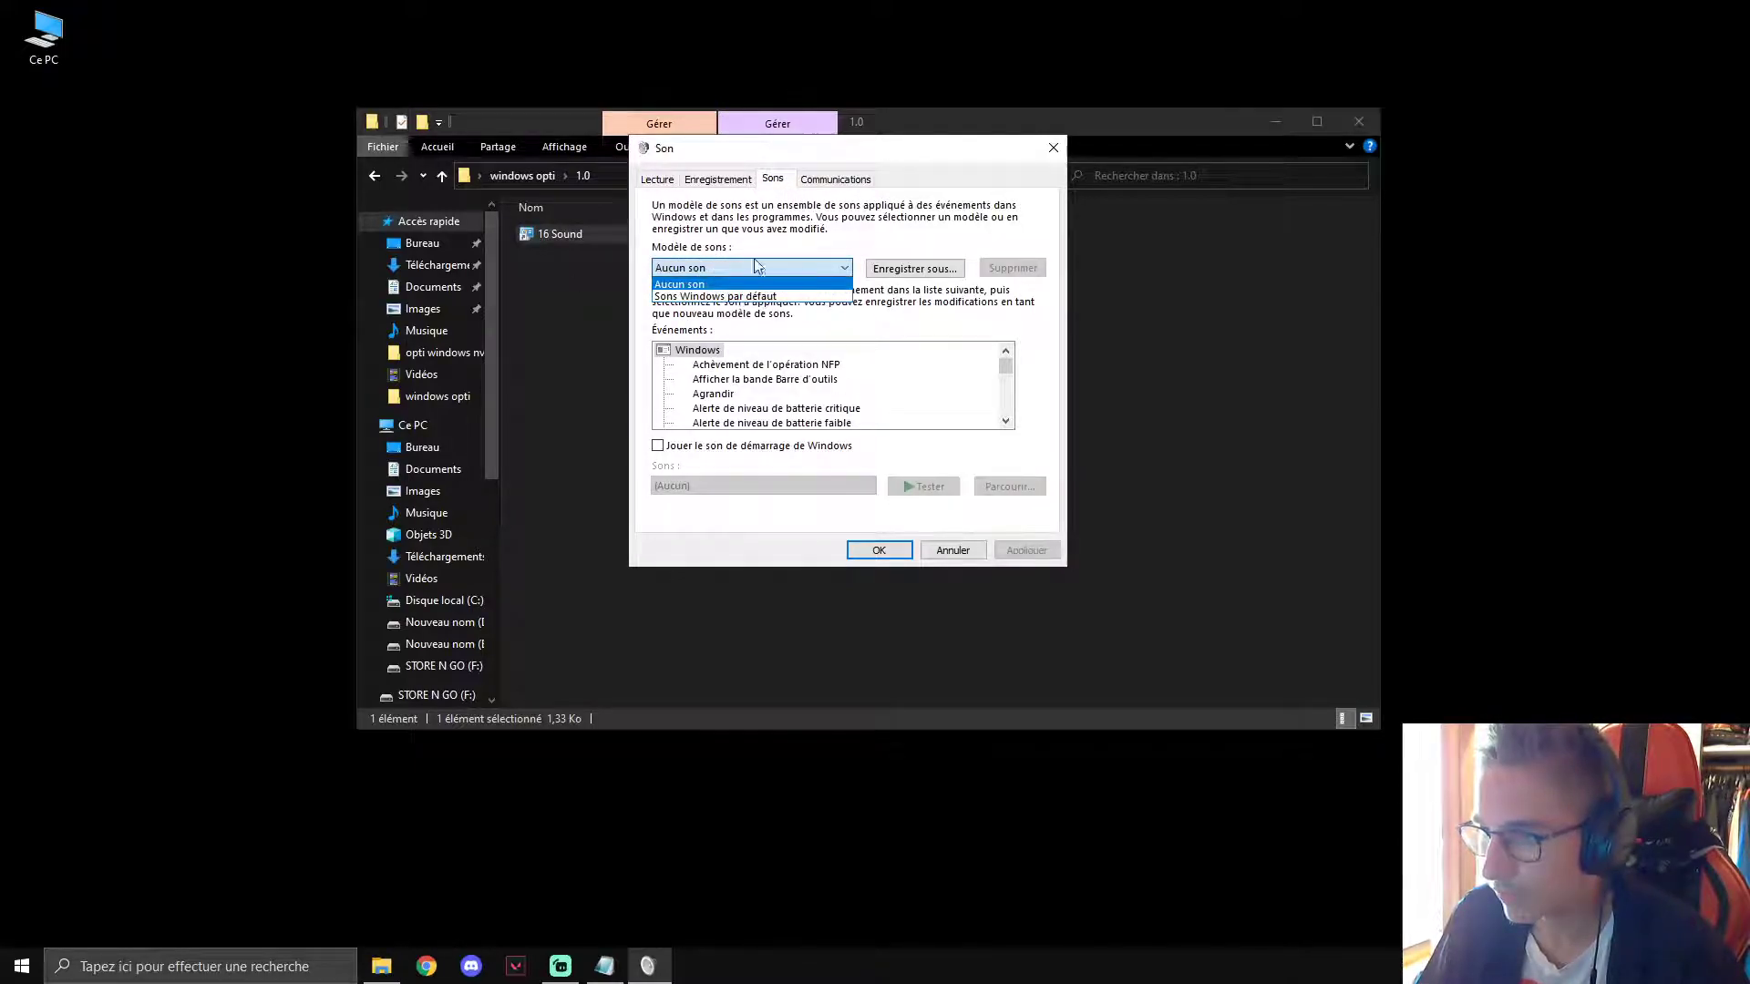
{"action": "left_click", "coordinate": [689, 286]}
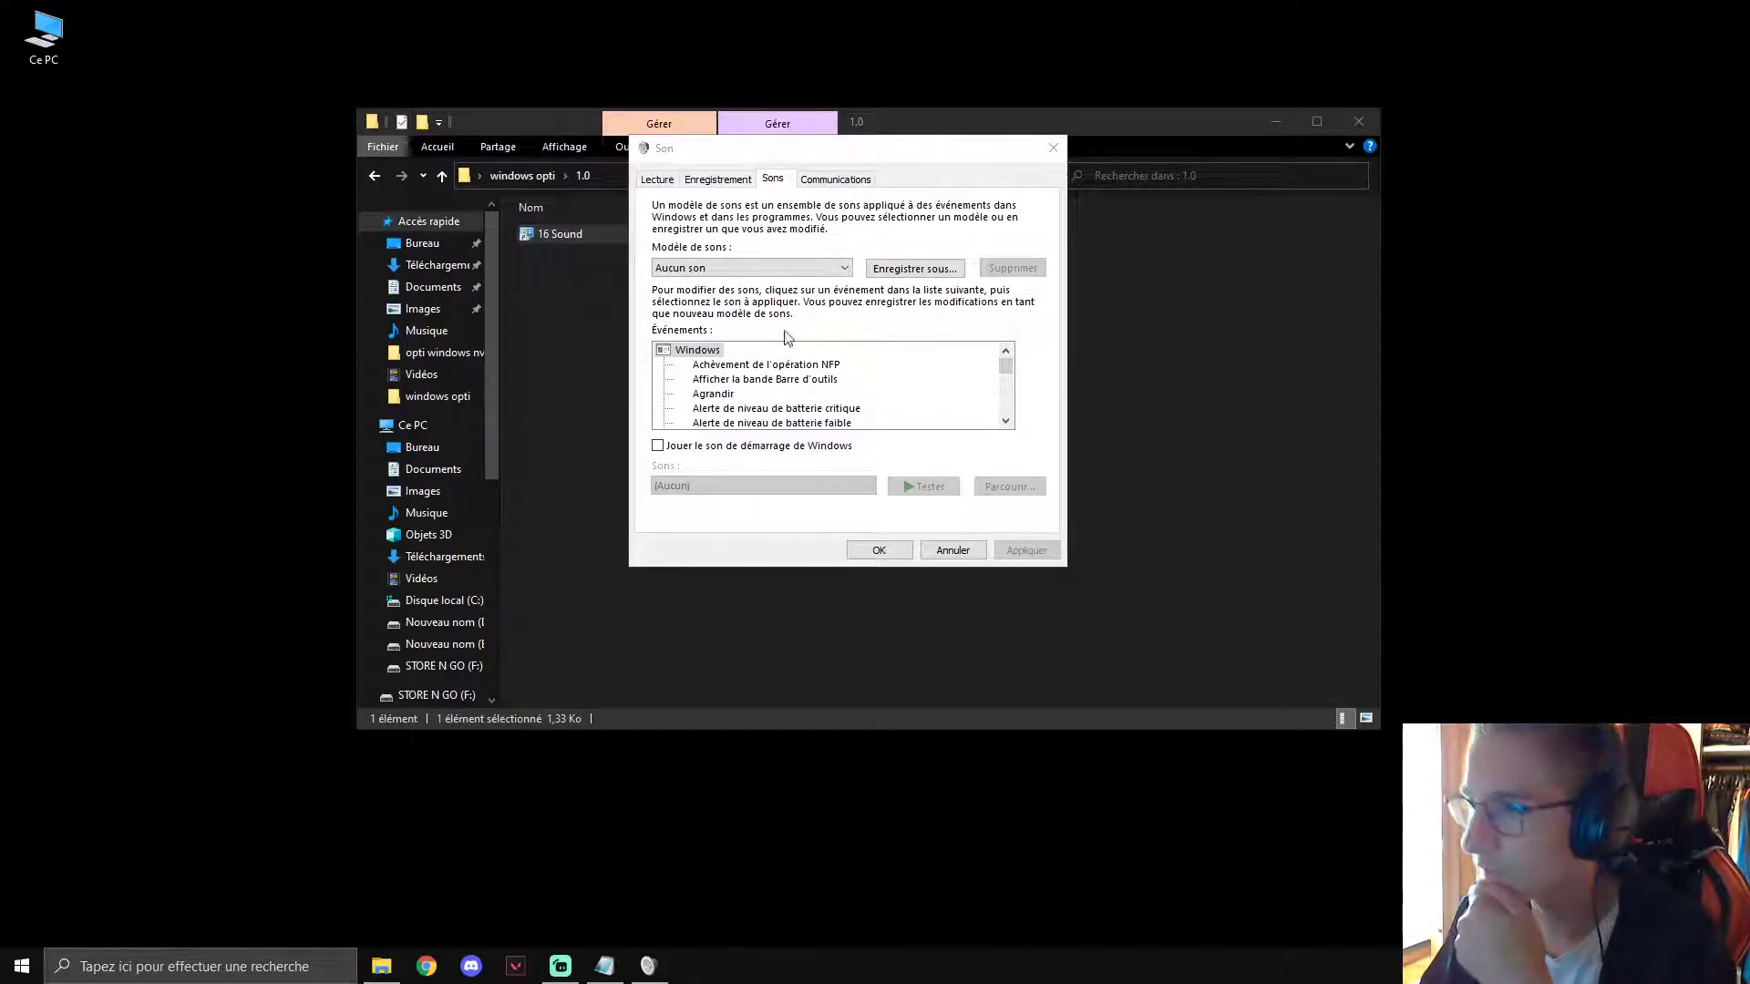
Show the disabled devices in the playback device list, review them, and hide them again.
{"action": "left_click", "coordinate": [675, 180]}
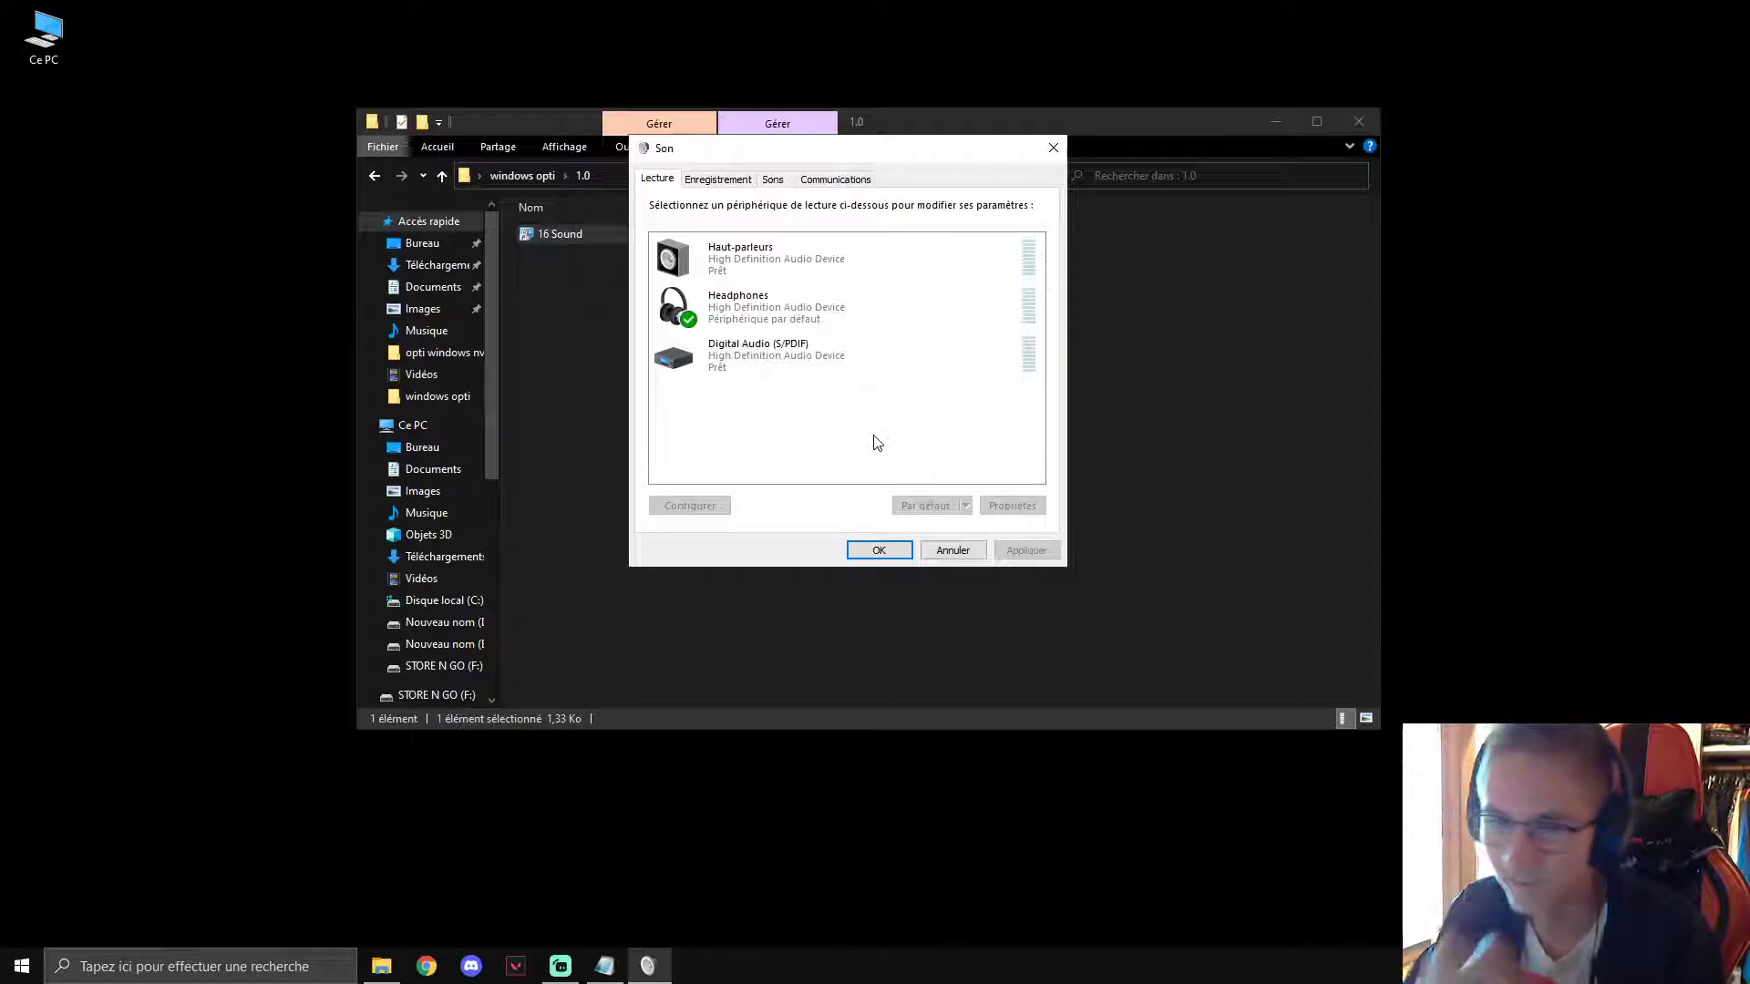
{"action": "right_click", "coordinate": [723, 372]}
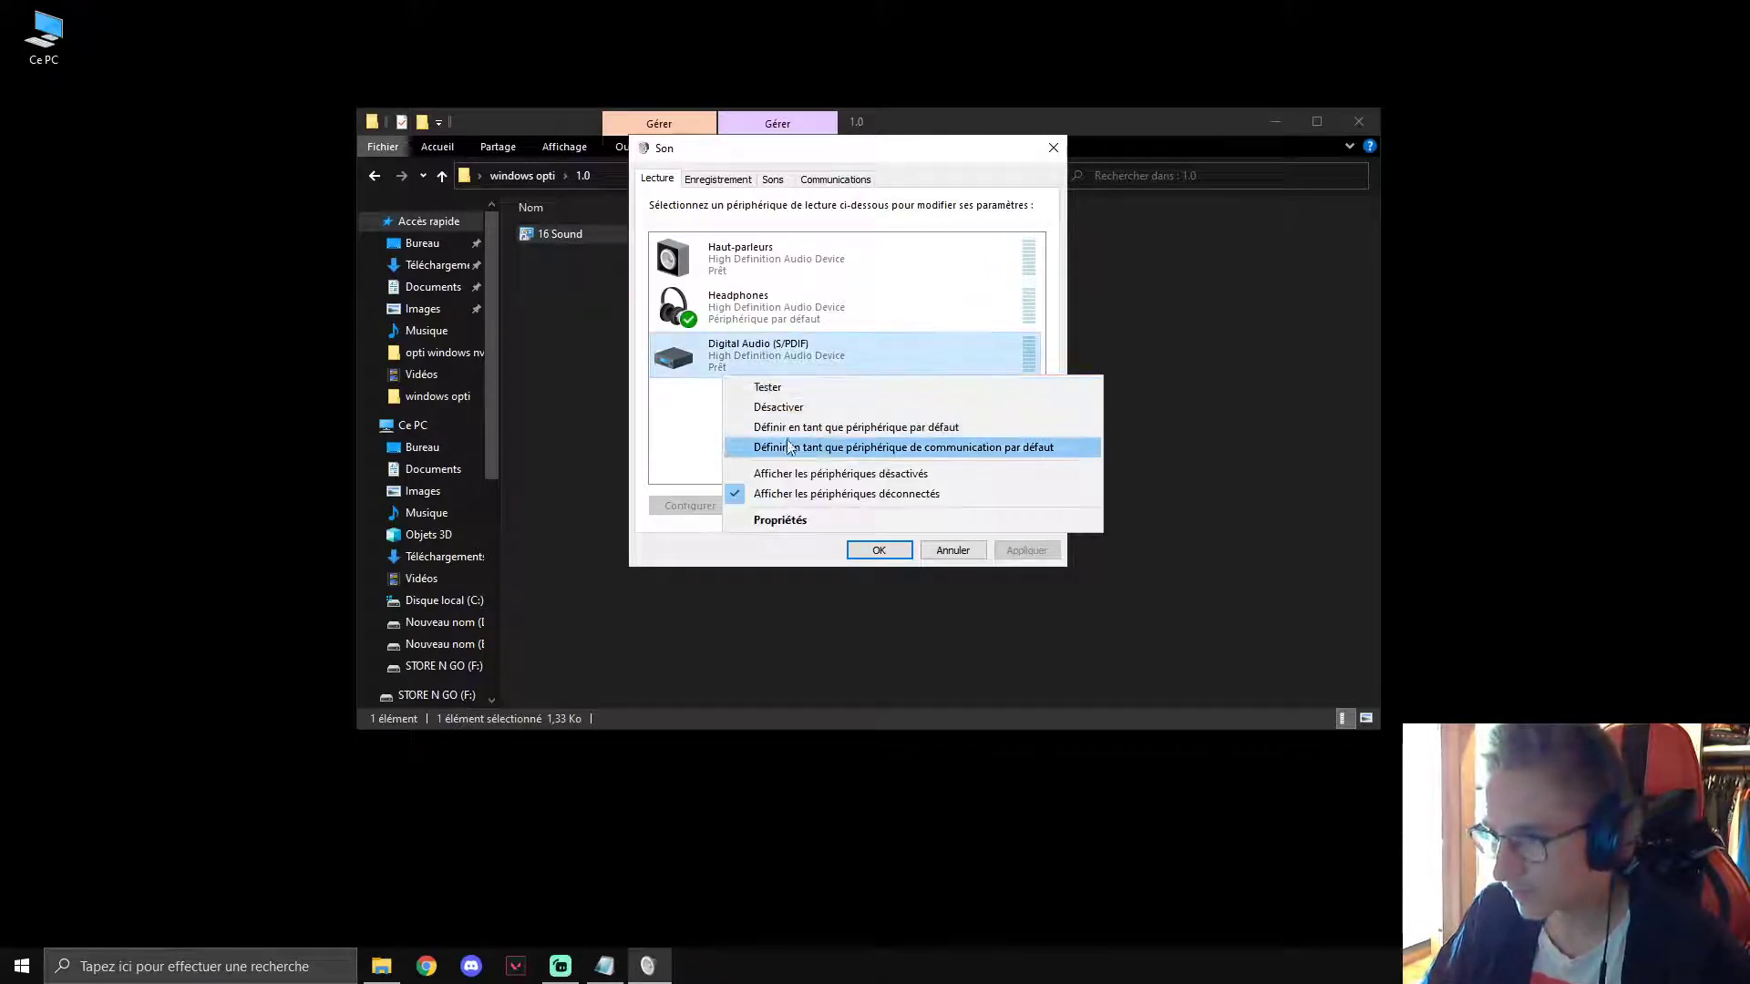
{"action": "left_click", "coordinate": [645, 434]}
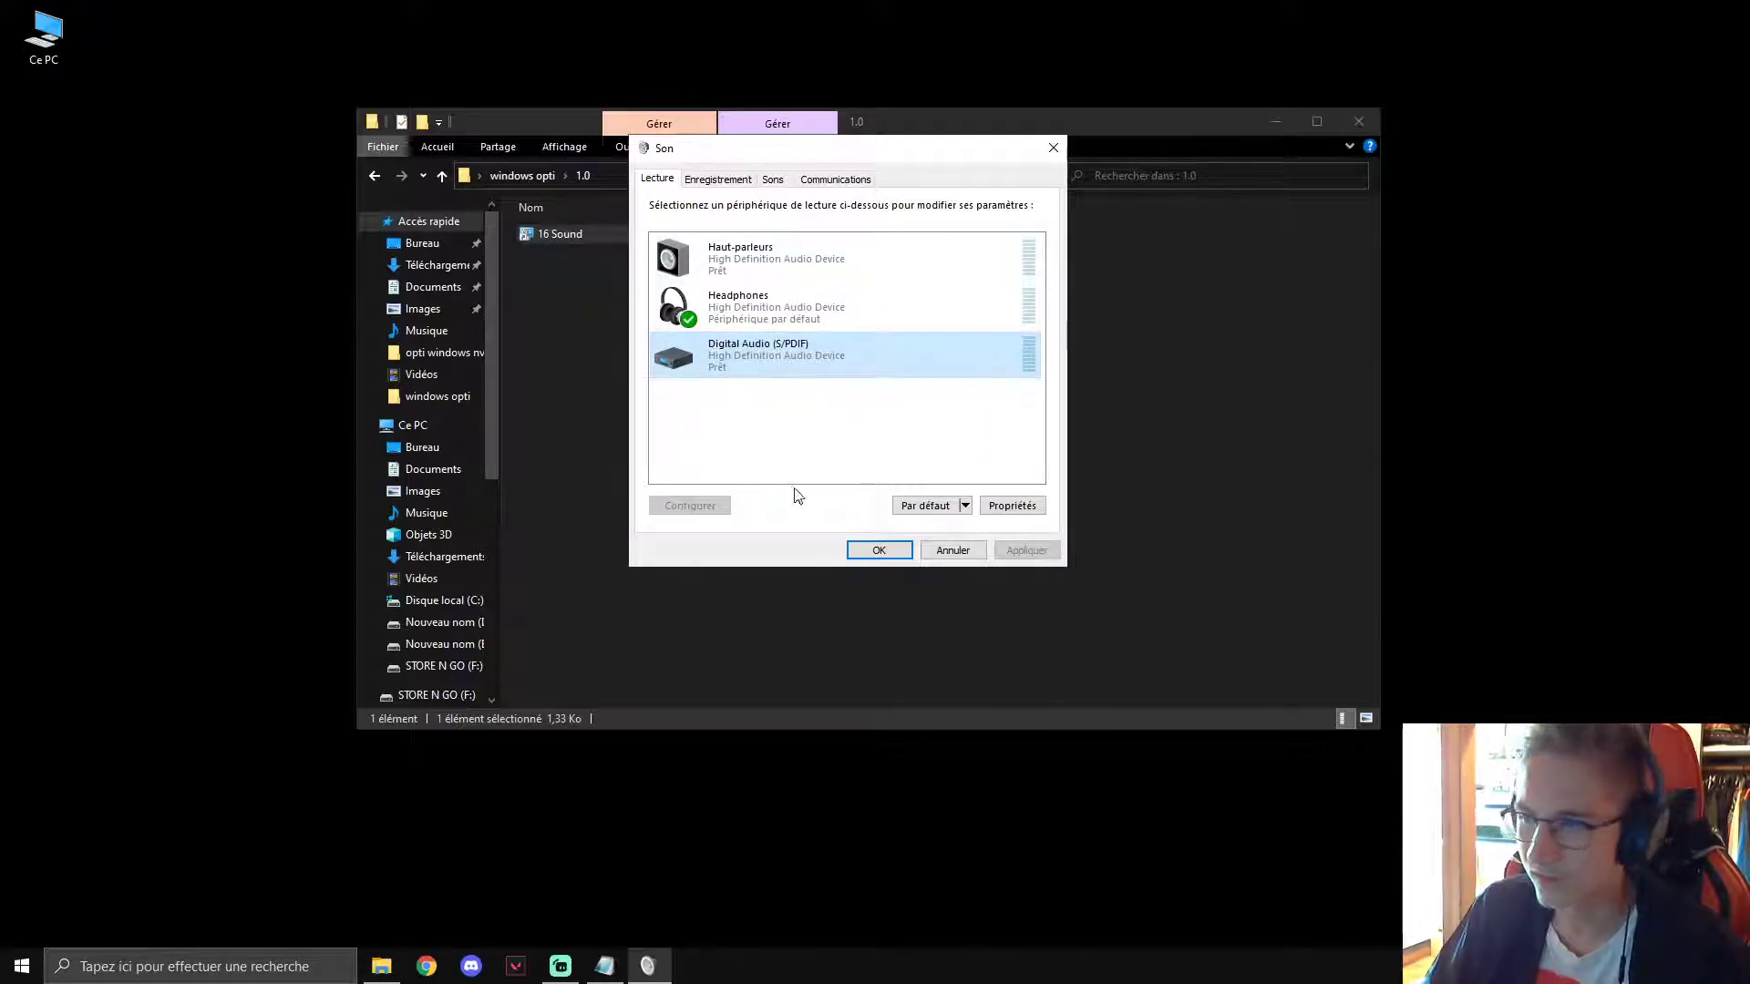
{"action": "left_click", "coordinate": [714, 407]}
{"action": "right_click", "coordinate": [714, 404]}
{"action": "left_click", "coordinate": [875, 421]}
{"action": "scroll", "coordinate": [857, 428], "scroll_direction": "down", "scroll_amount": 3}
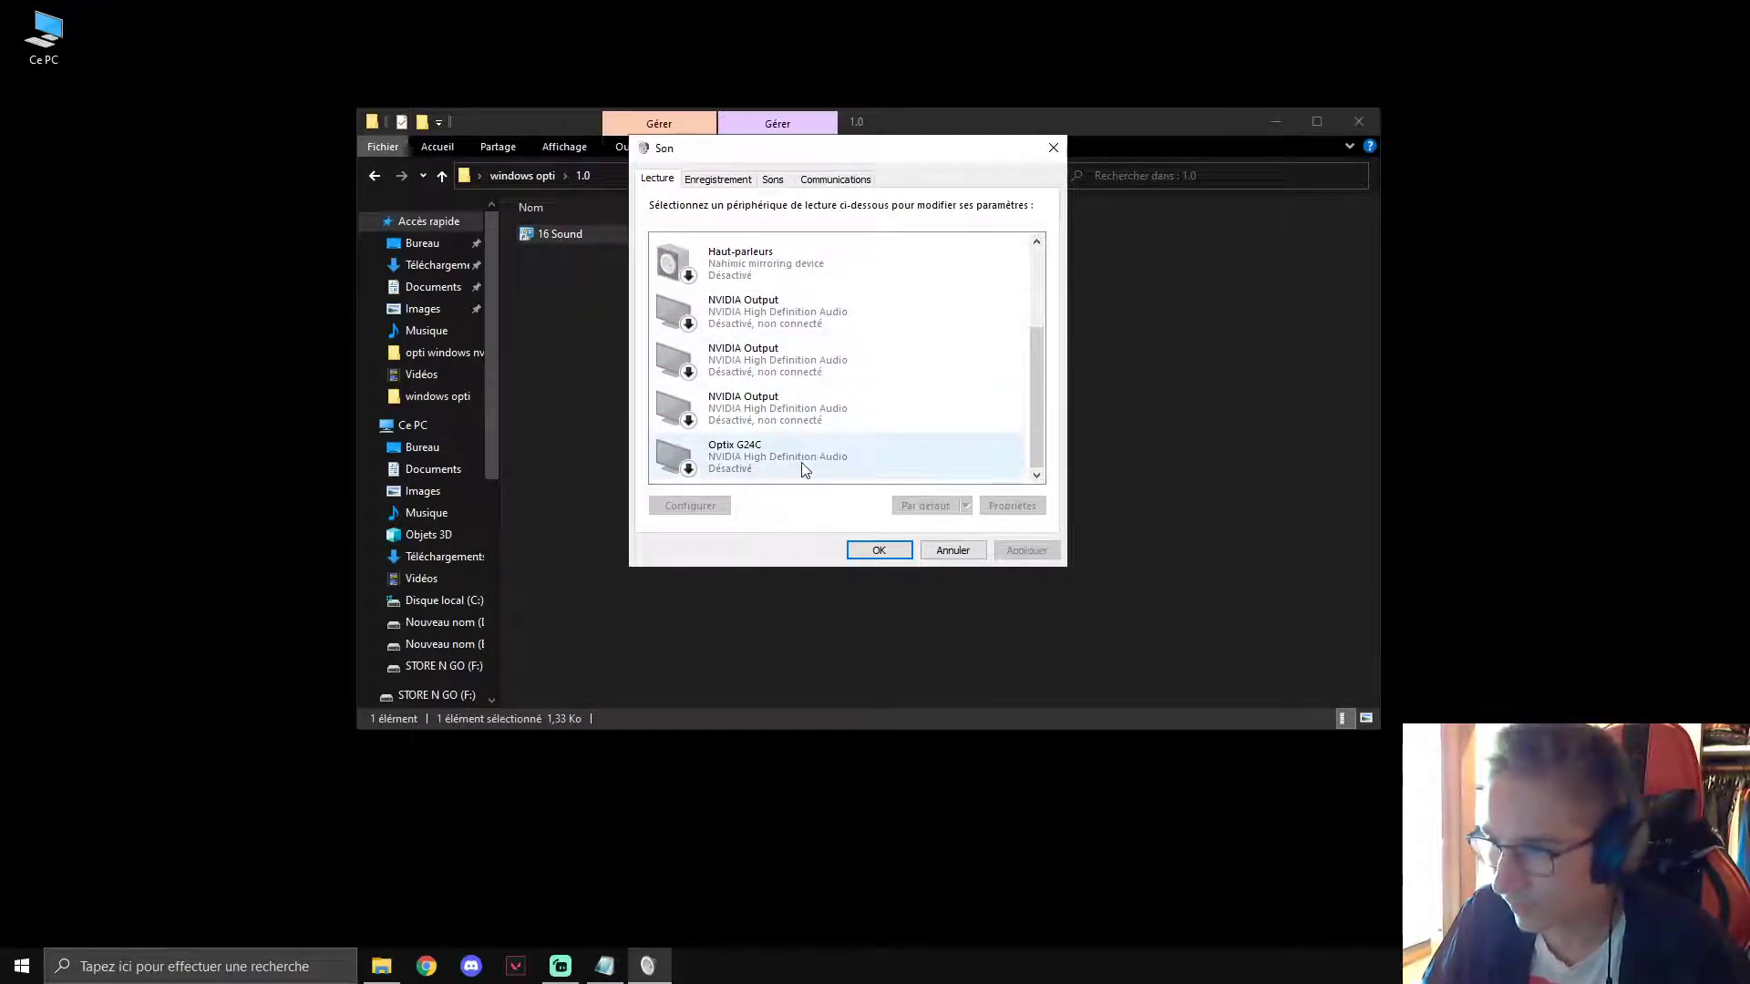
{"action": "scroll", "coordinate": [802, 469], "scroll_direction": "up", "scroll_amount": 1}
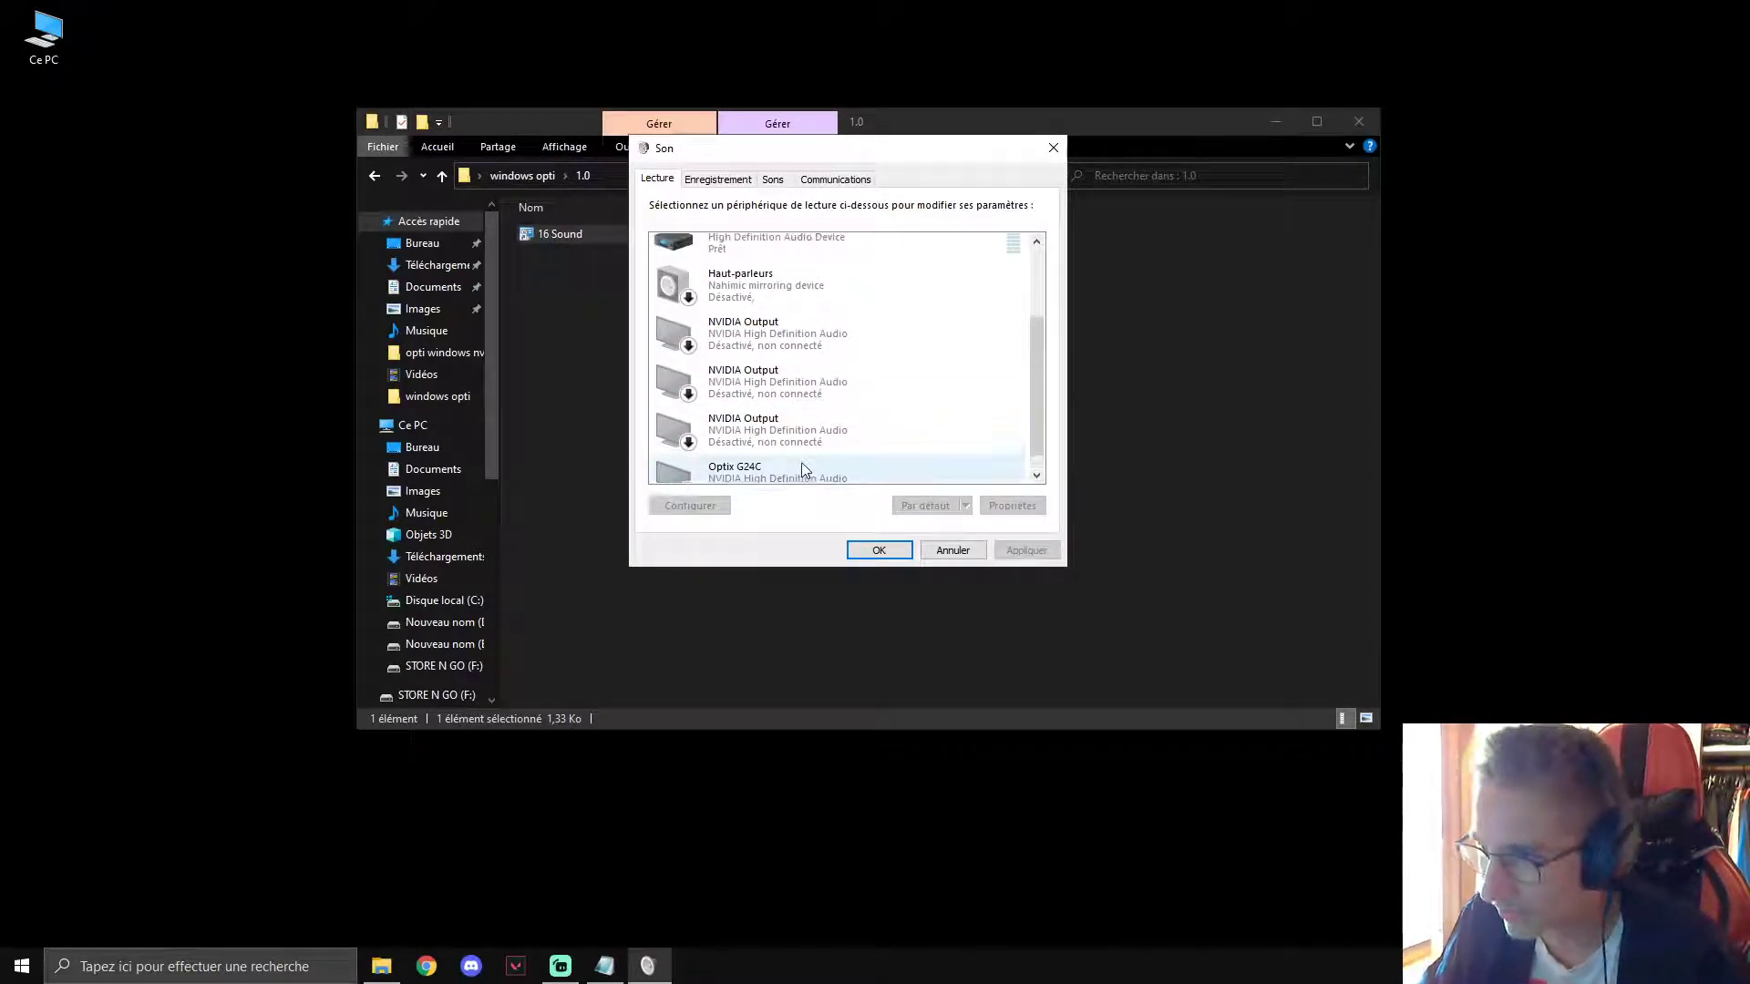
{"action": "scroll", "coordinate": [863, 453], "scroll_direction": "down", "scroll_amount": 1}
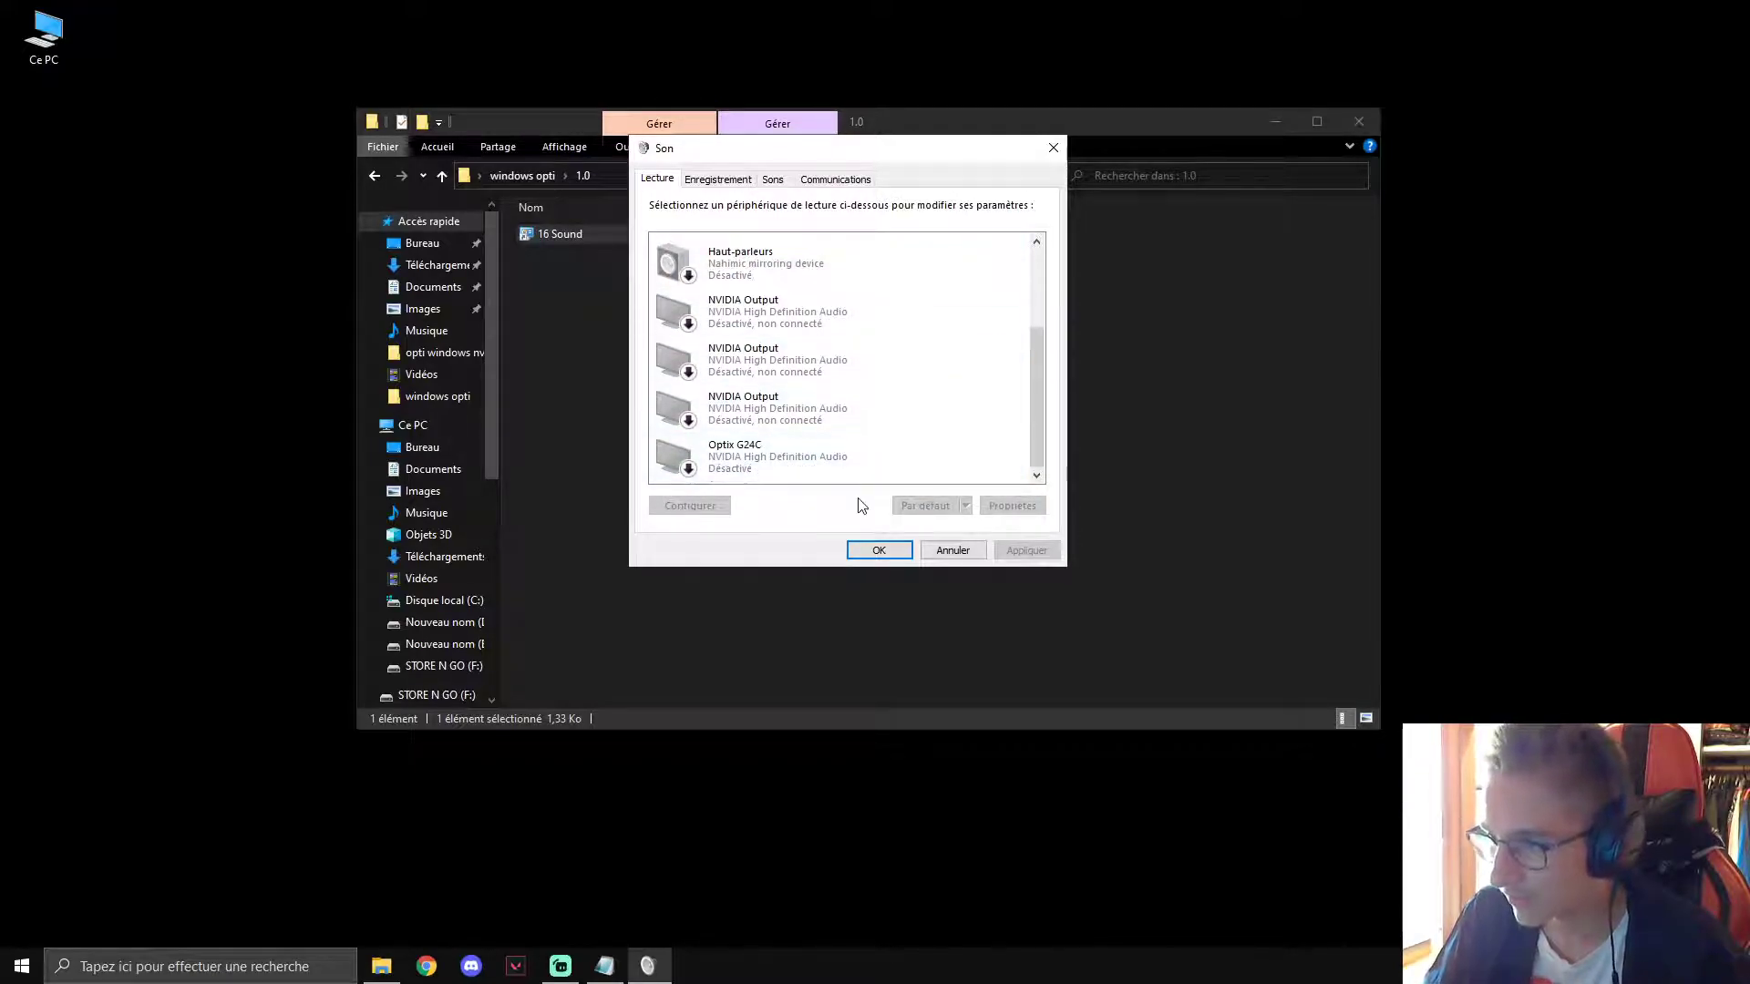
{"action": "right_click", "coordinate": [768, 484]}
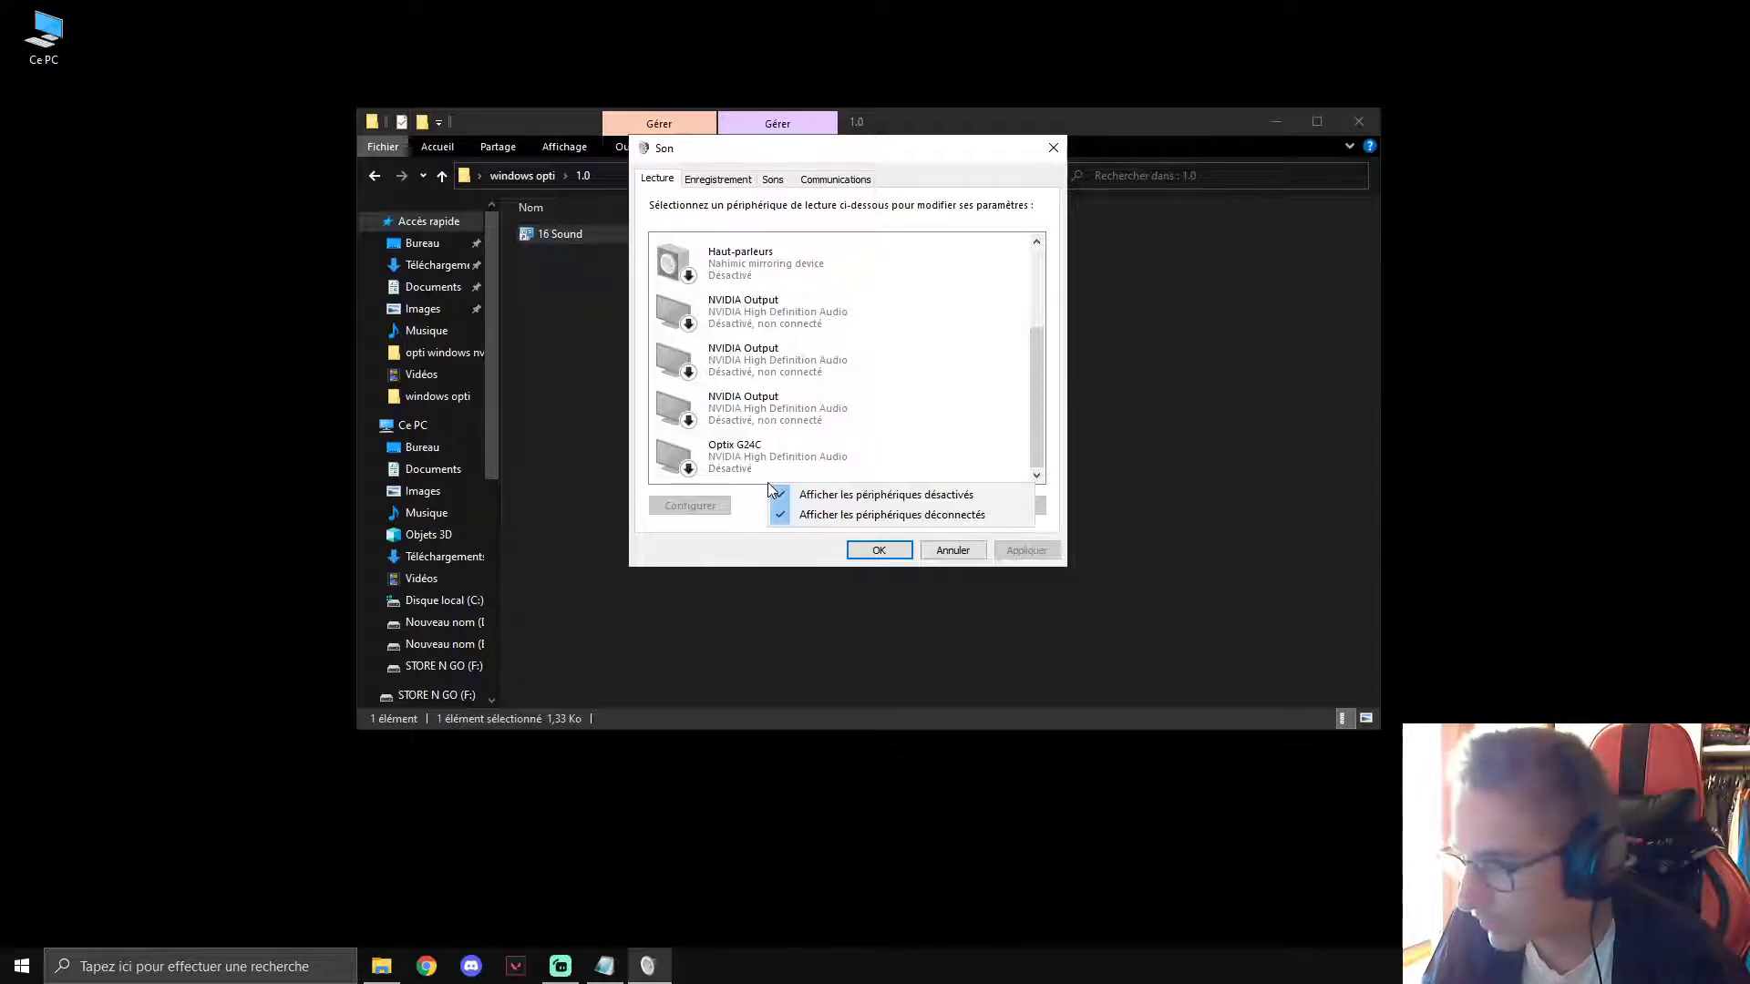
{"action": "left_click", "coordinate": [850, 499]}
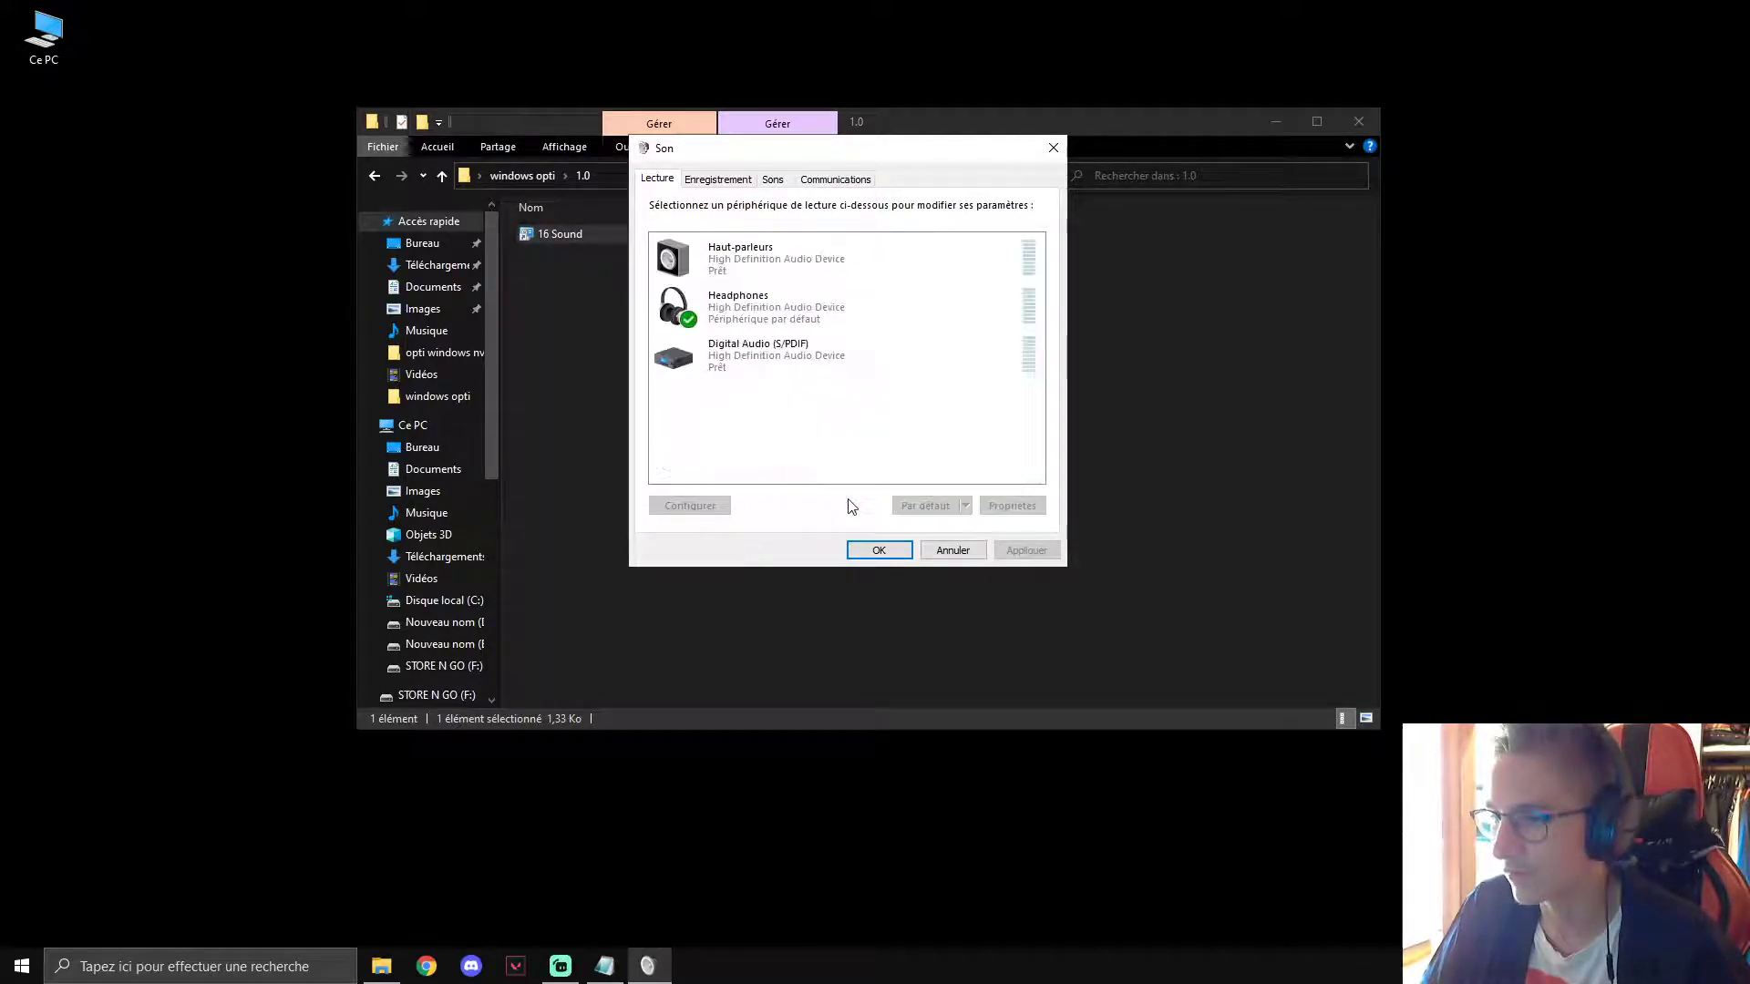
Open the properties of the Headphones playback device and look through its Niveaux, Enhancements and Statistiques avancées pages.
{"action": "double_click", "coordinate": [746, 311]}
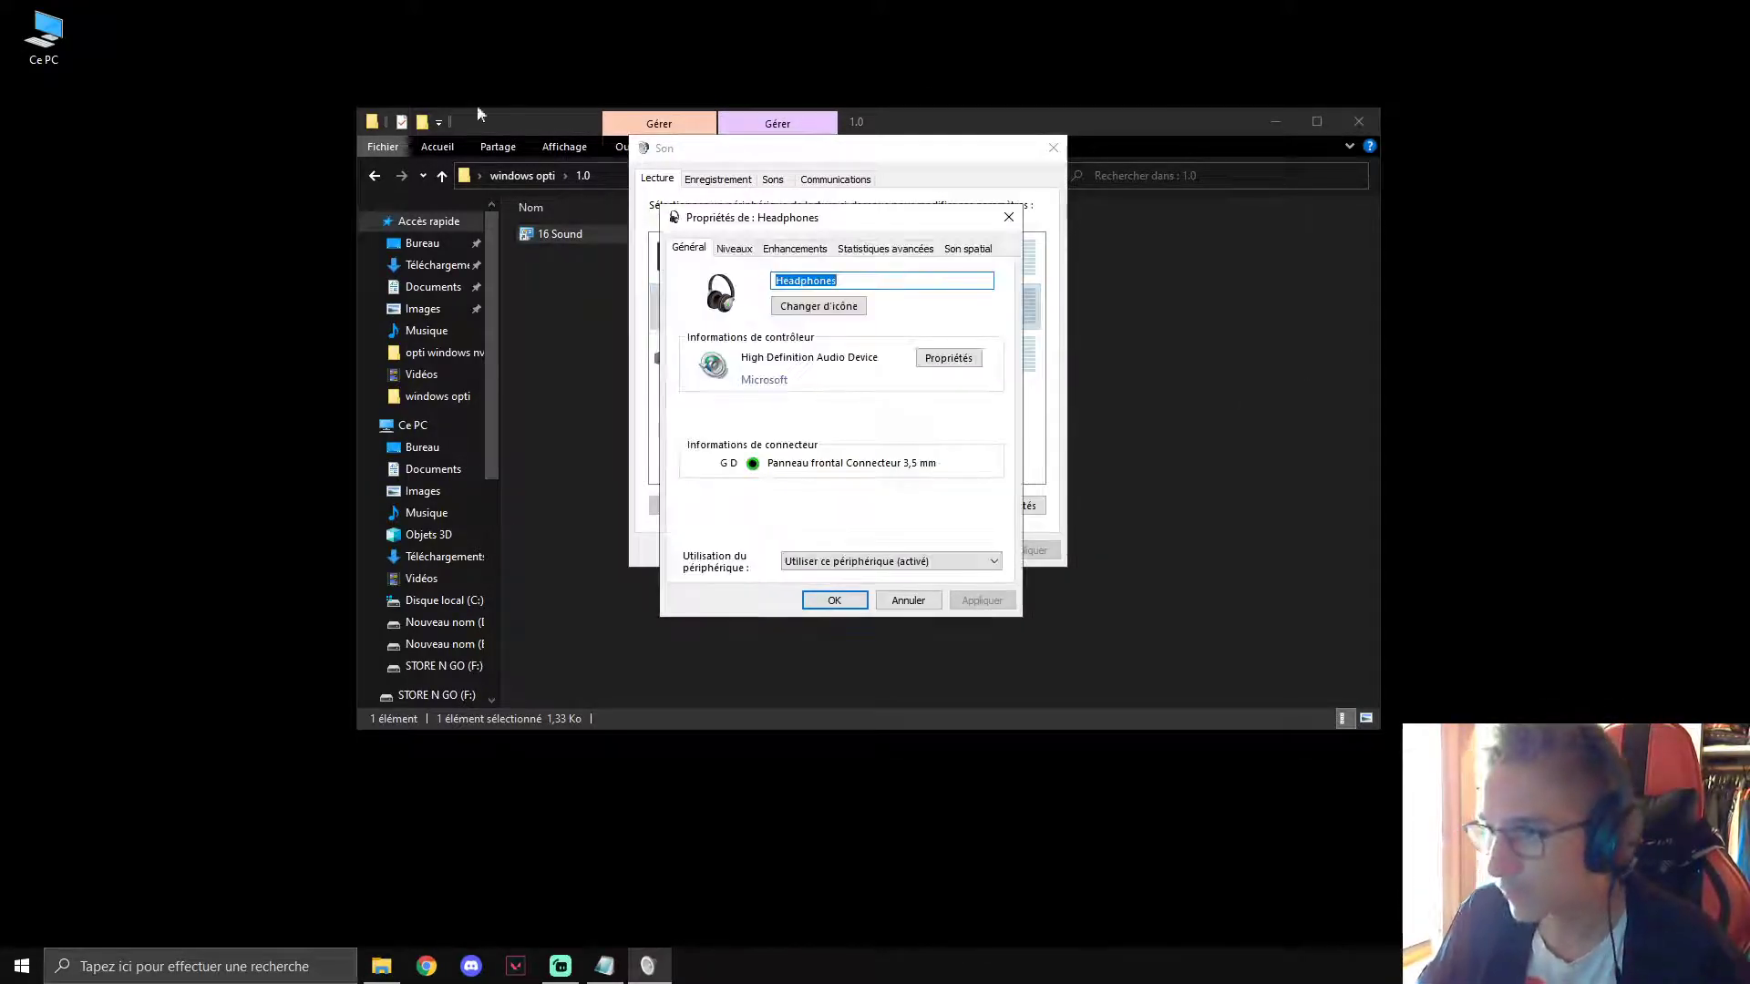
{"action": "left_click", "coordinate": [735, 248]}
{"action": "left_click", "coordinate": [815, 249]}
{"action": "left_click", "coordinate": [911, 251]}
{"action": "left_click", "coordinate": [782, 250]}
{"action": "left_click", "coordinate": [923, 251]}
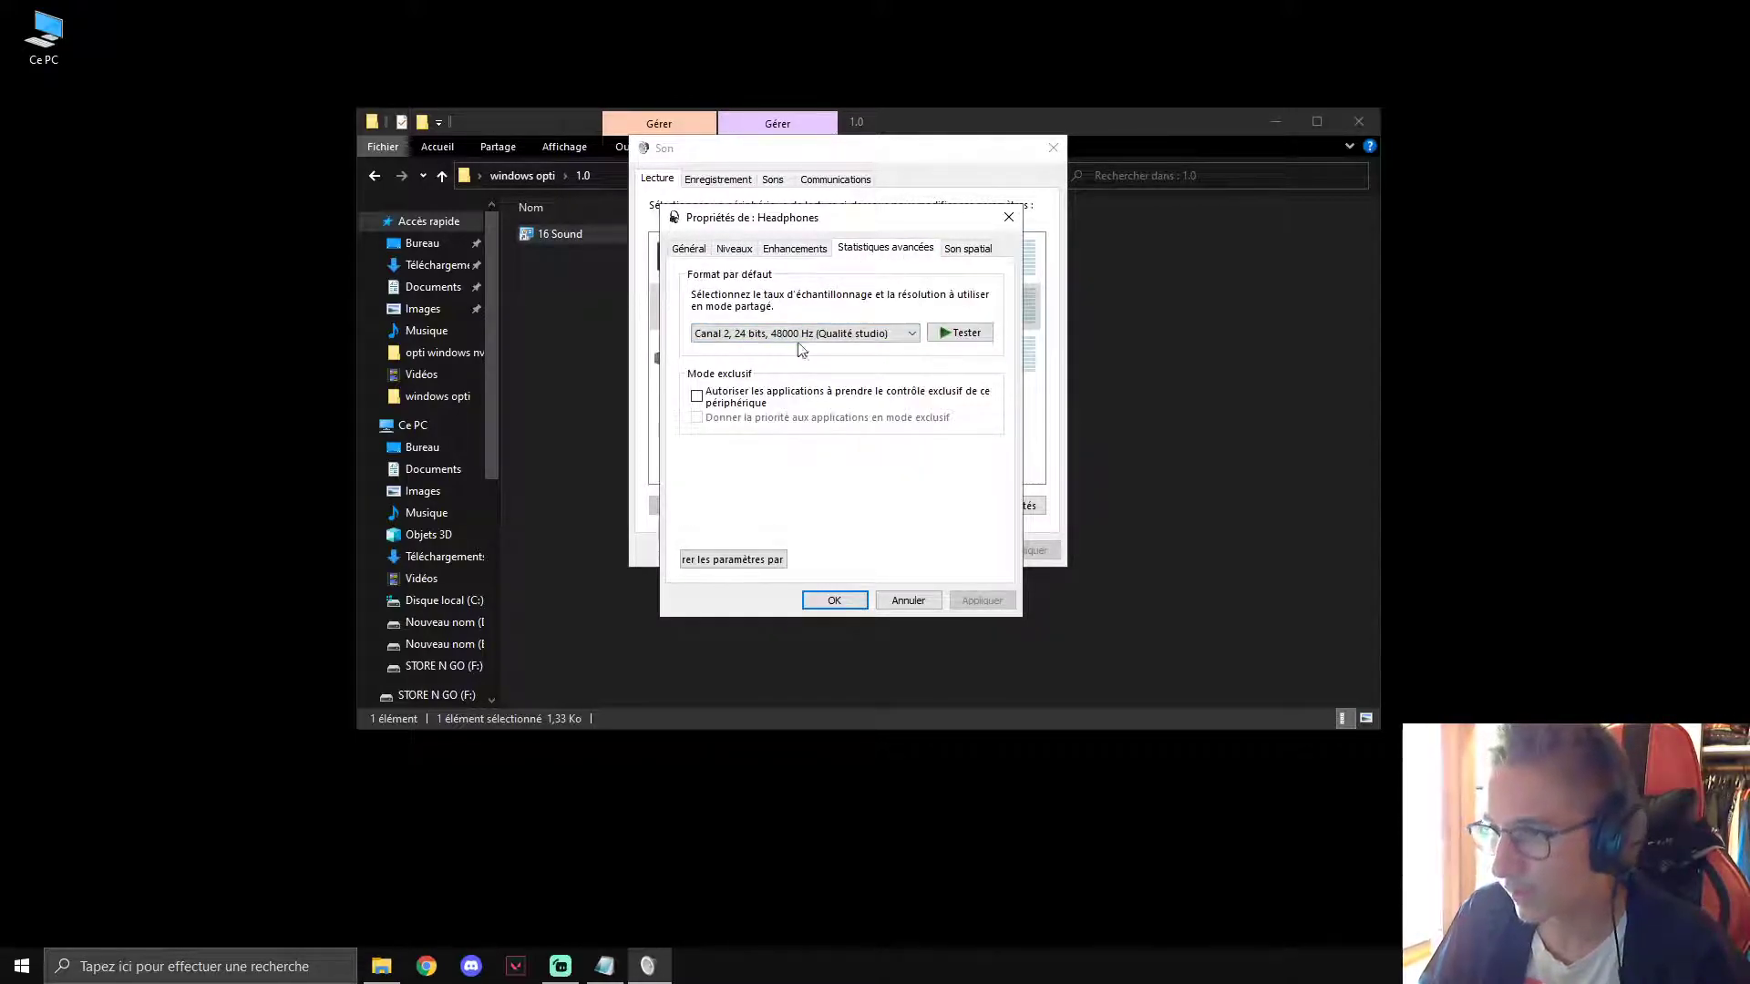
Set the Headphones default format to Canal 2, 24 bits, 48000 Hz (Qualité studio) and keep exclusive application control disabled.
{"action": "left_click", "coordinate": [766, 335]}
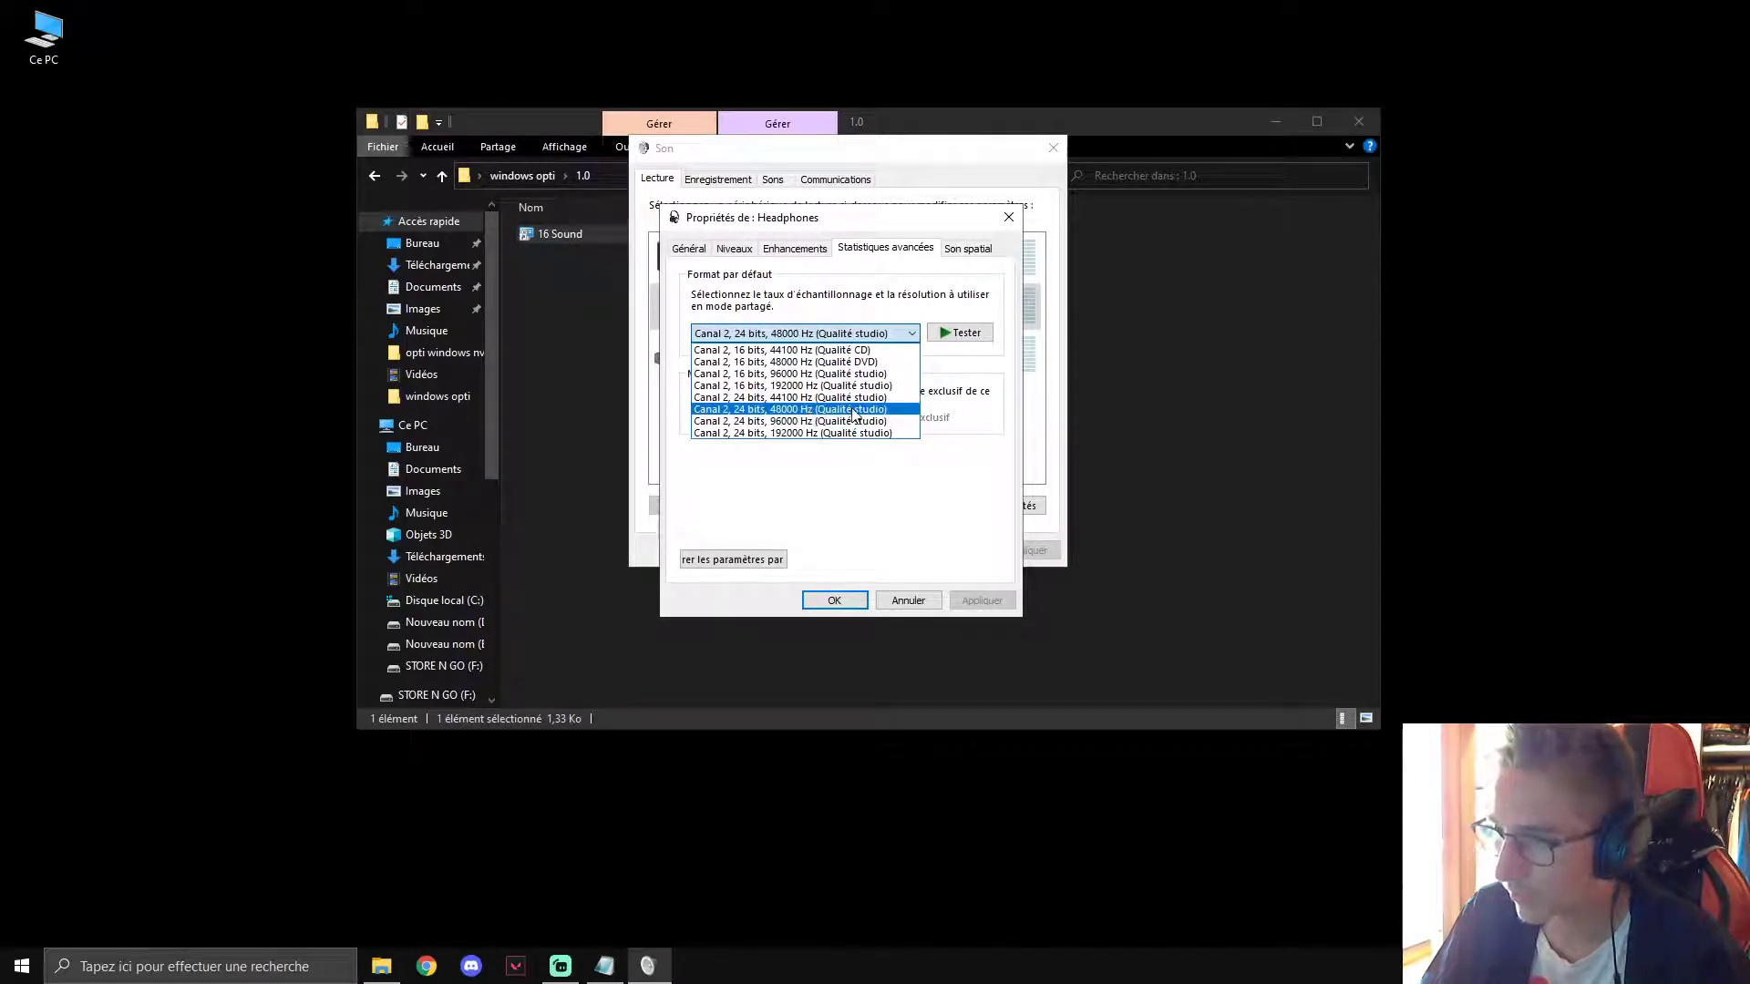
{"action": "left_click", "coordinate": [766, 413]}
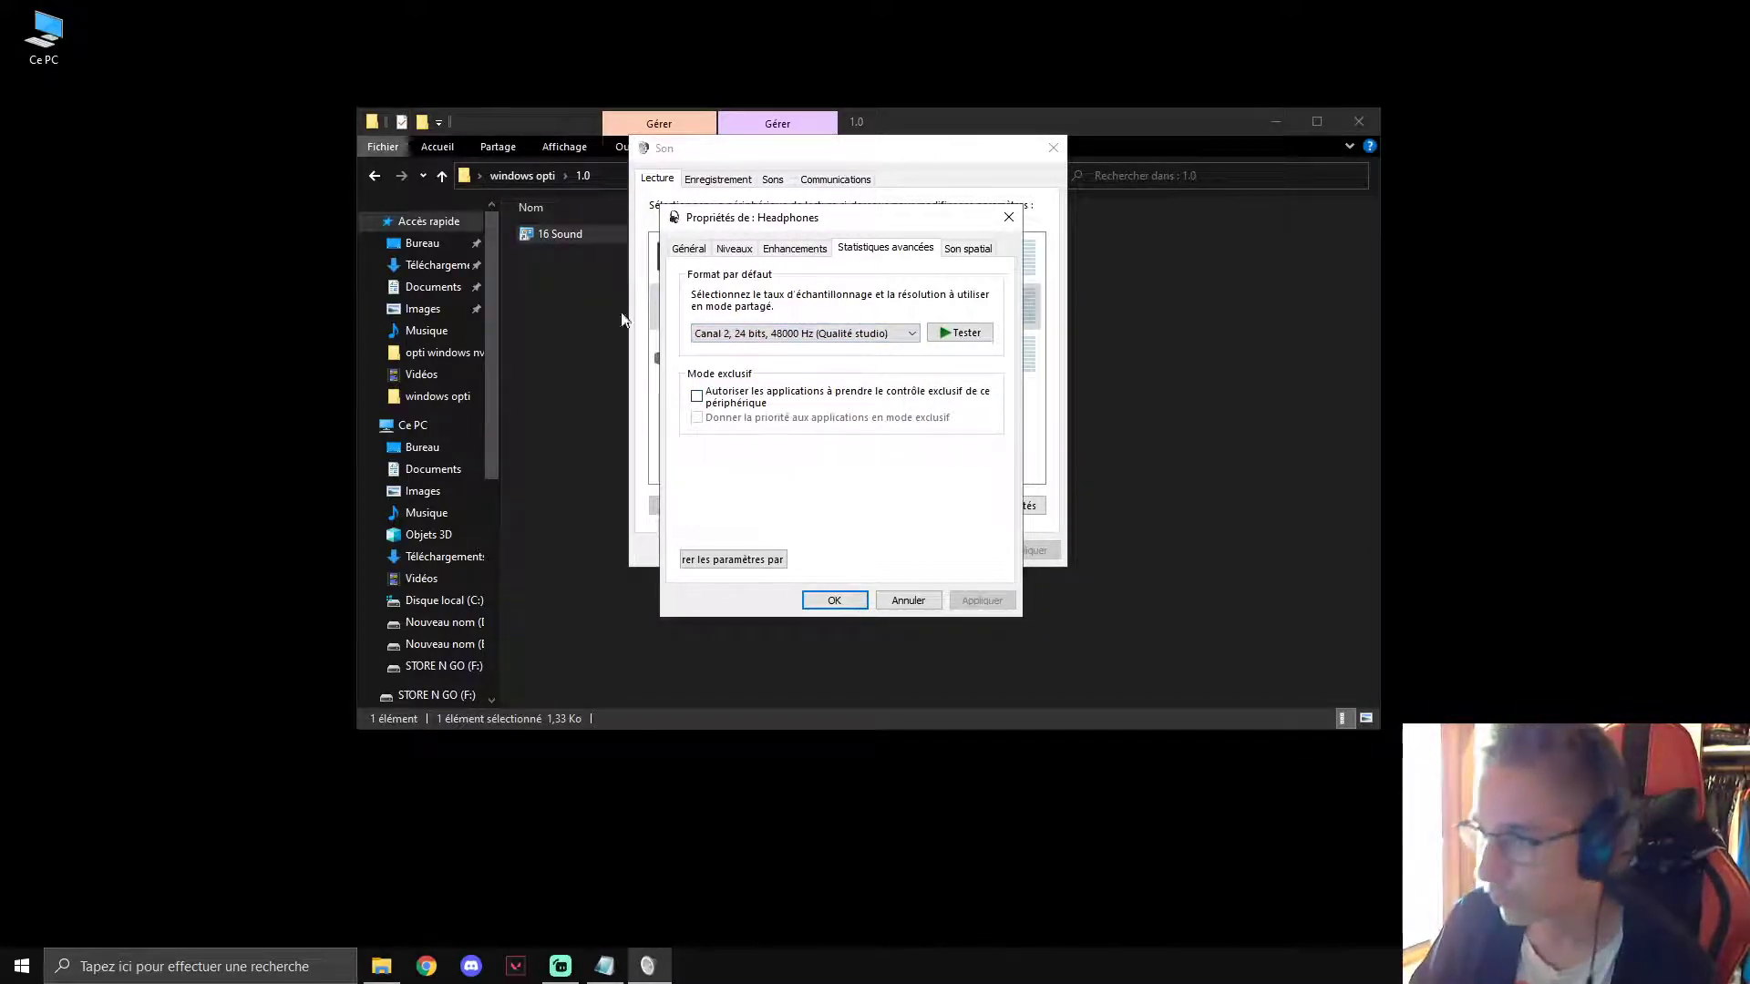
{"action": "left_click", "coordinate": [720, 397]}
{"action": "left_click", "coordinate": [710, 405]}
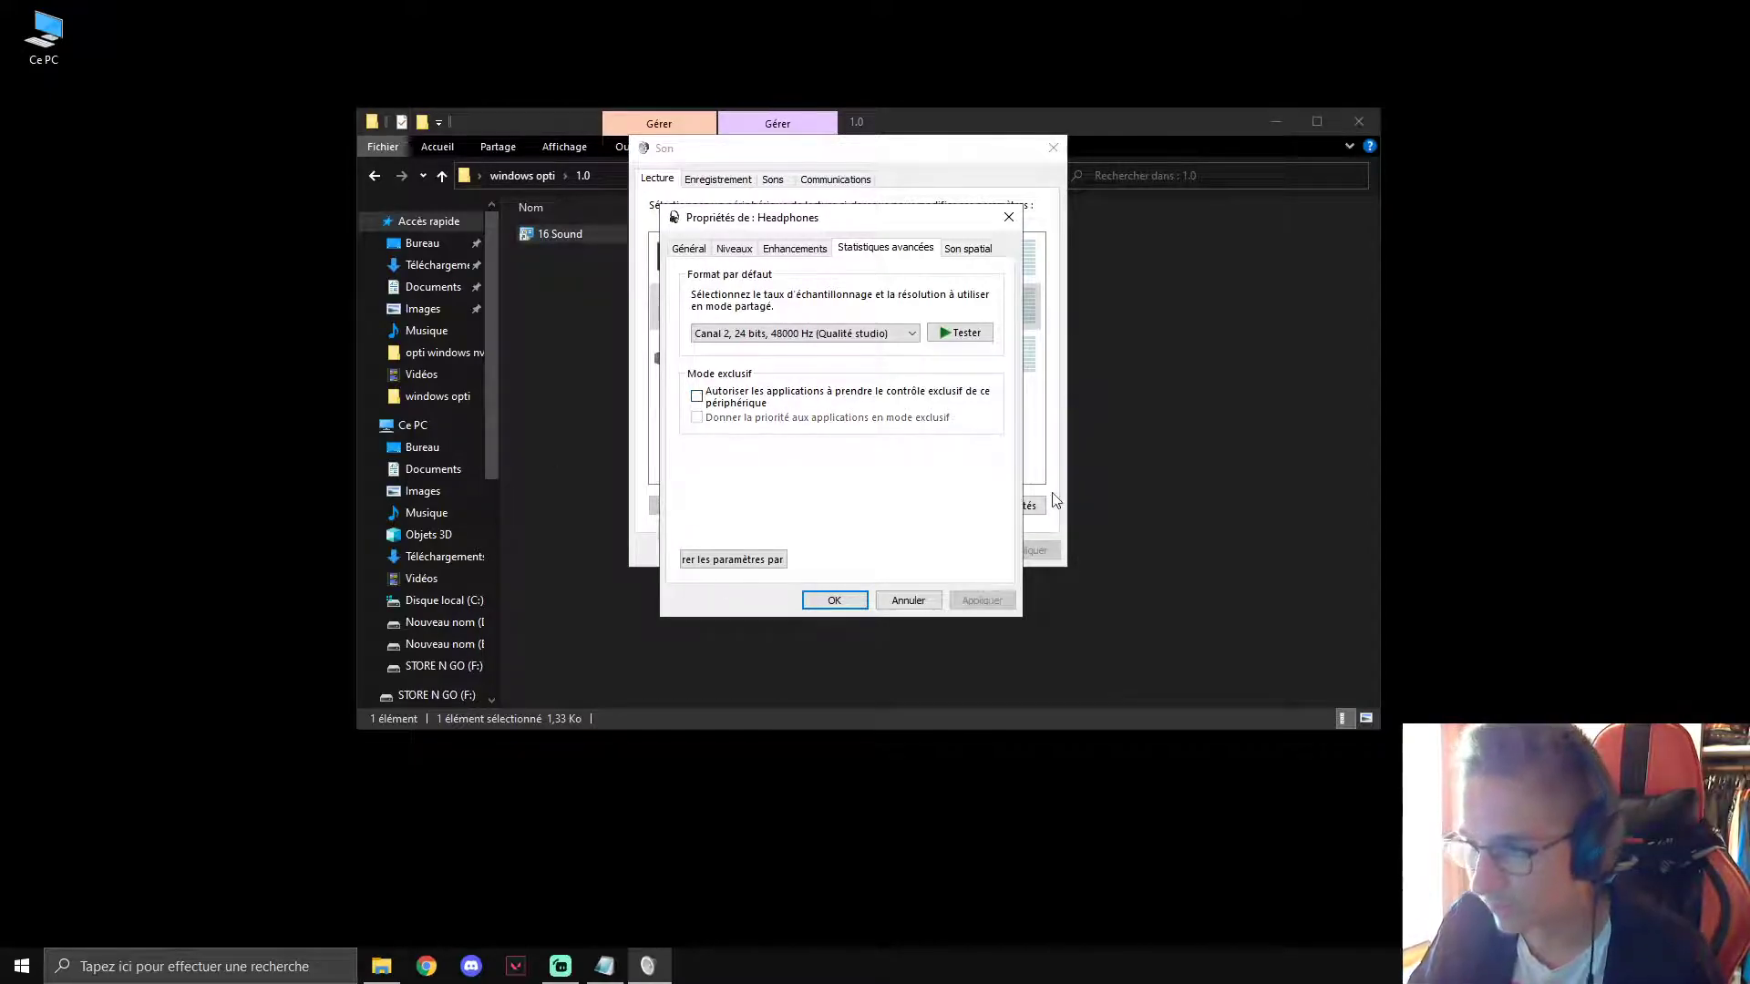
Confirm the Headphones properties, and set the Microphone recording device's default format to Canal 1, 24 bits, 48000 Hz (Qualité studio).
{"action": "left_click", "coordinate": [833, 599]}
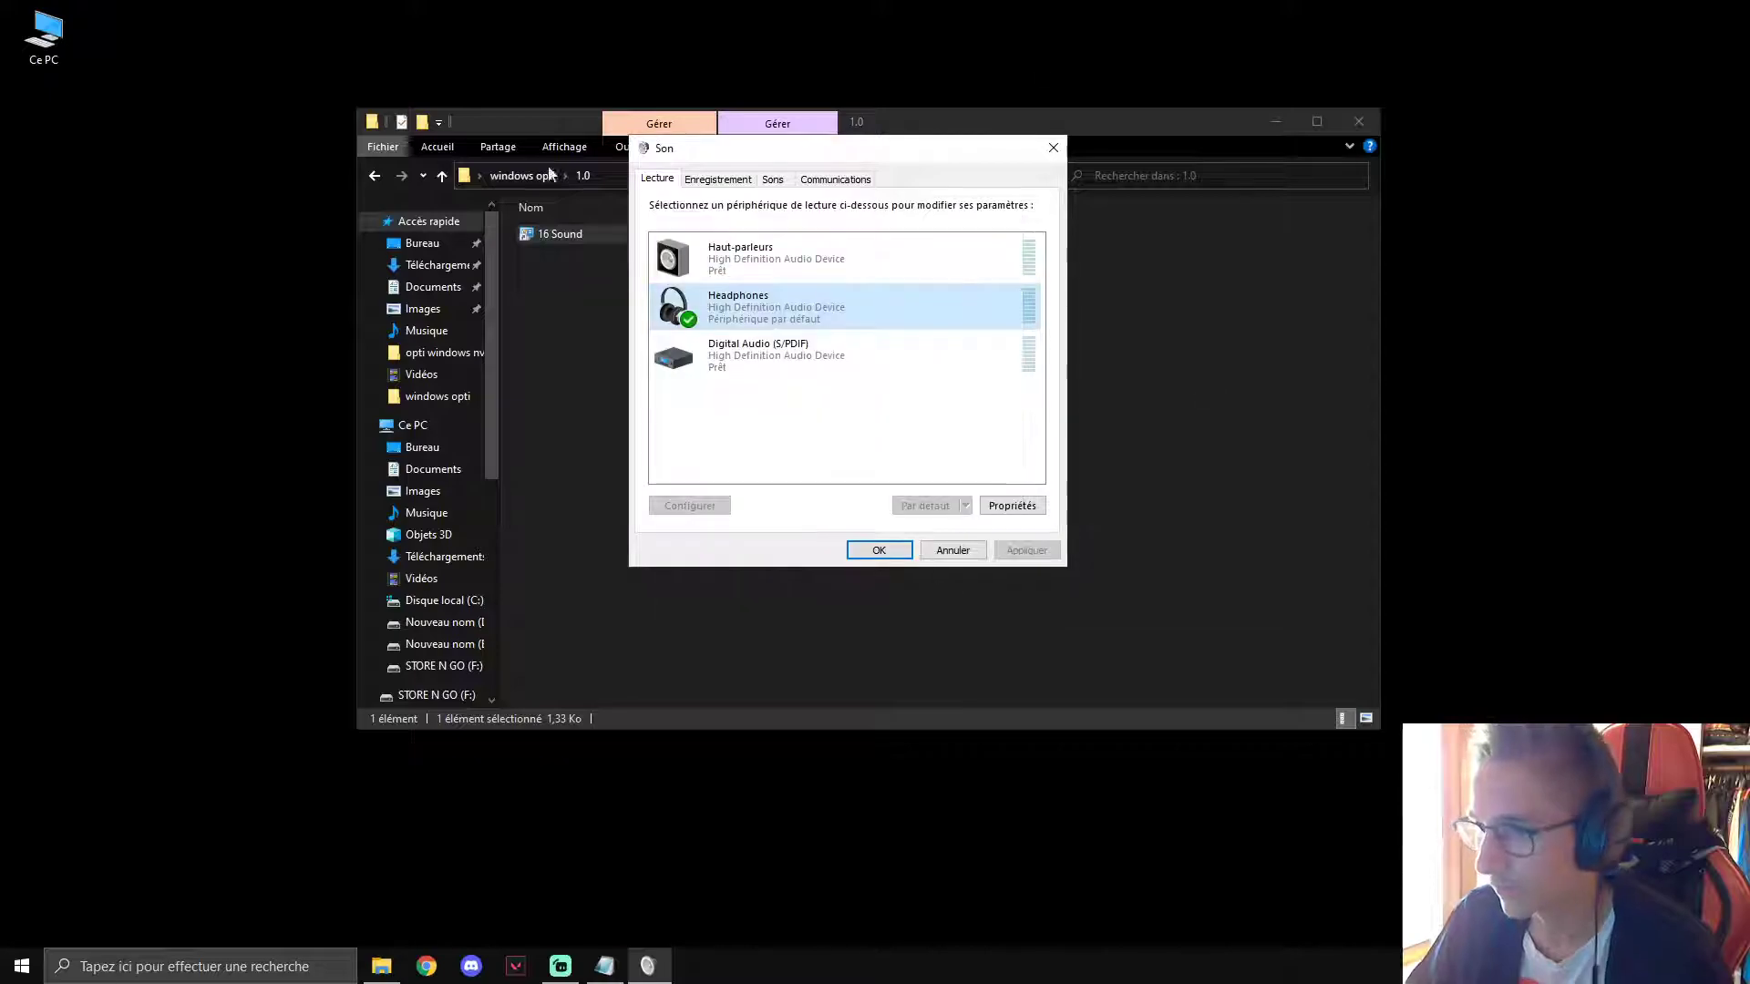
{"action": "left_click", "coordinate": [718, 179]}
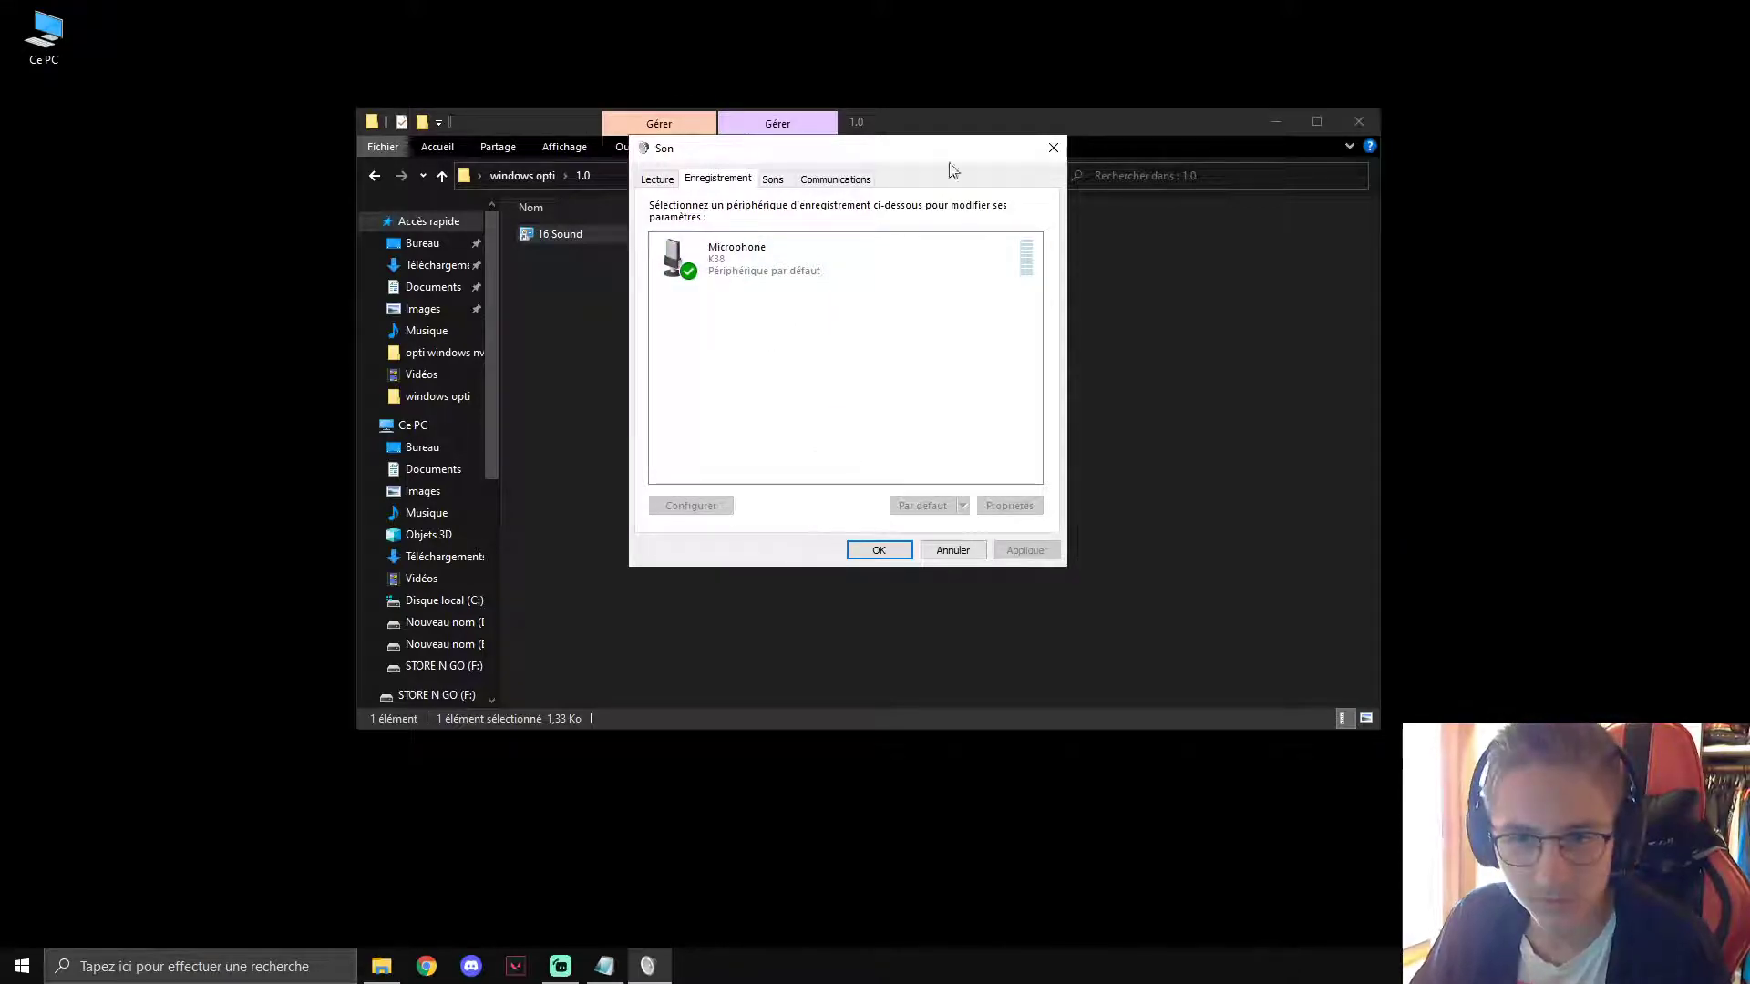
{"action": "double_click", "coordinate": [727, 271]}
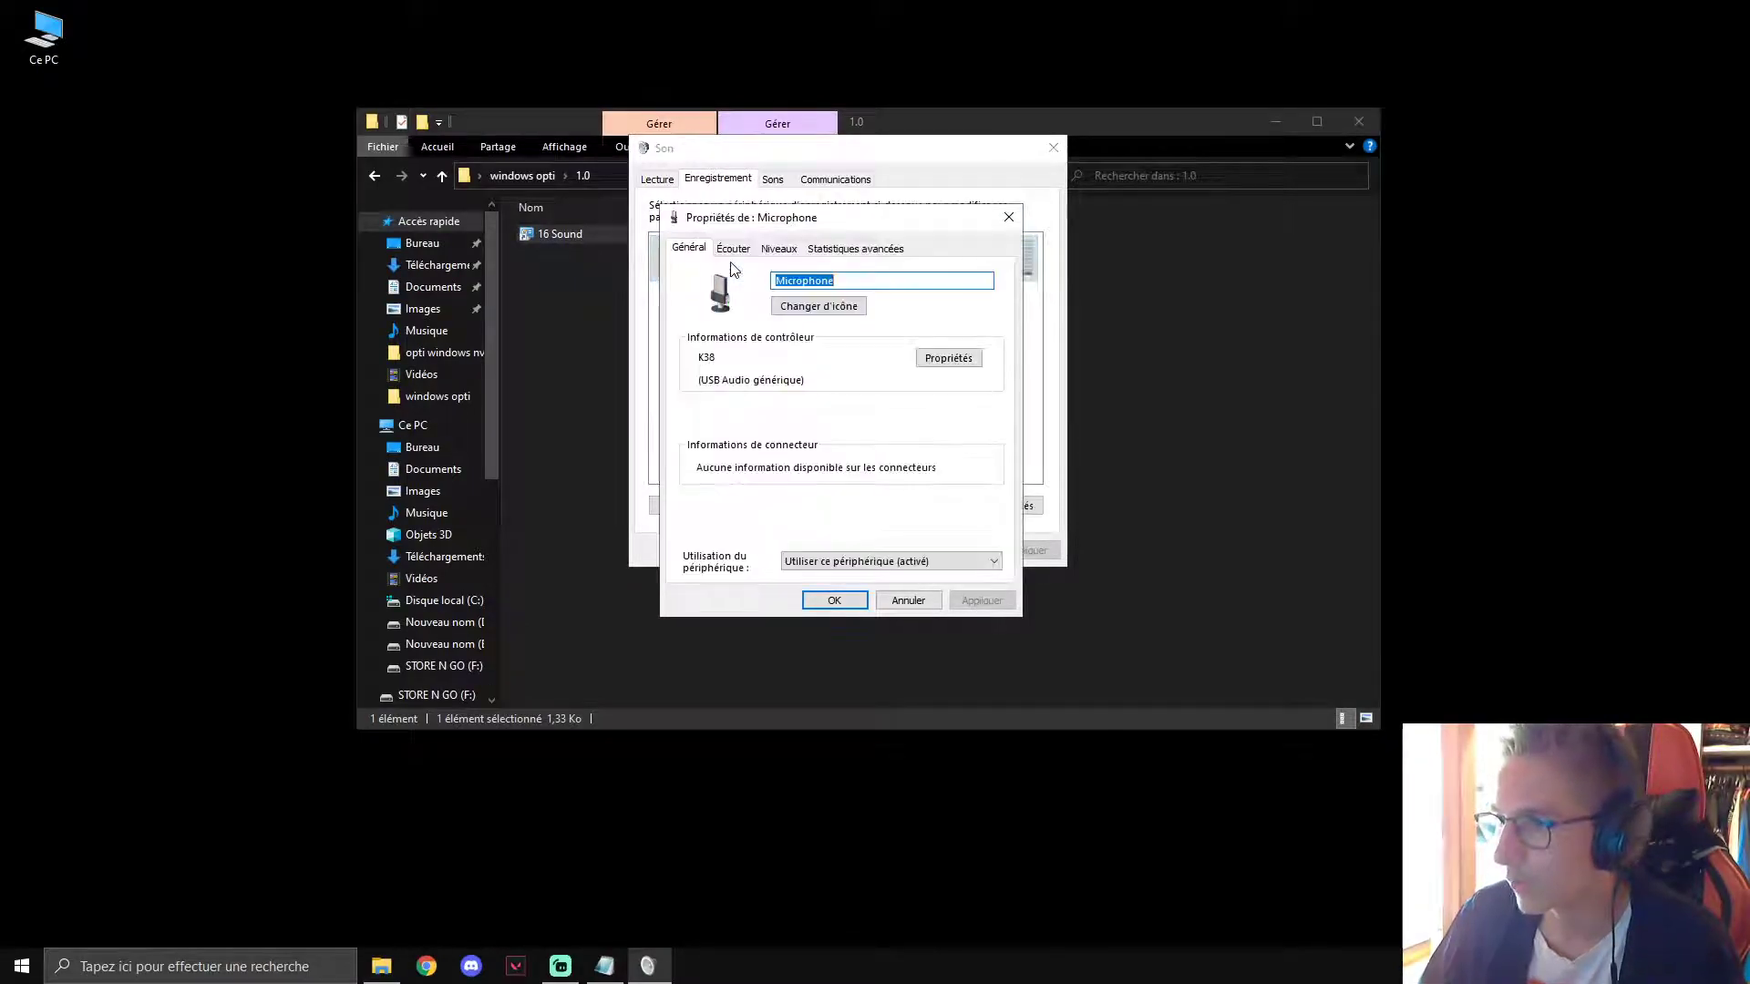
{"action": "left_click", "coordinate": [779, 249]}
{"action": "left_click", "coordinate": [852, 248]}
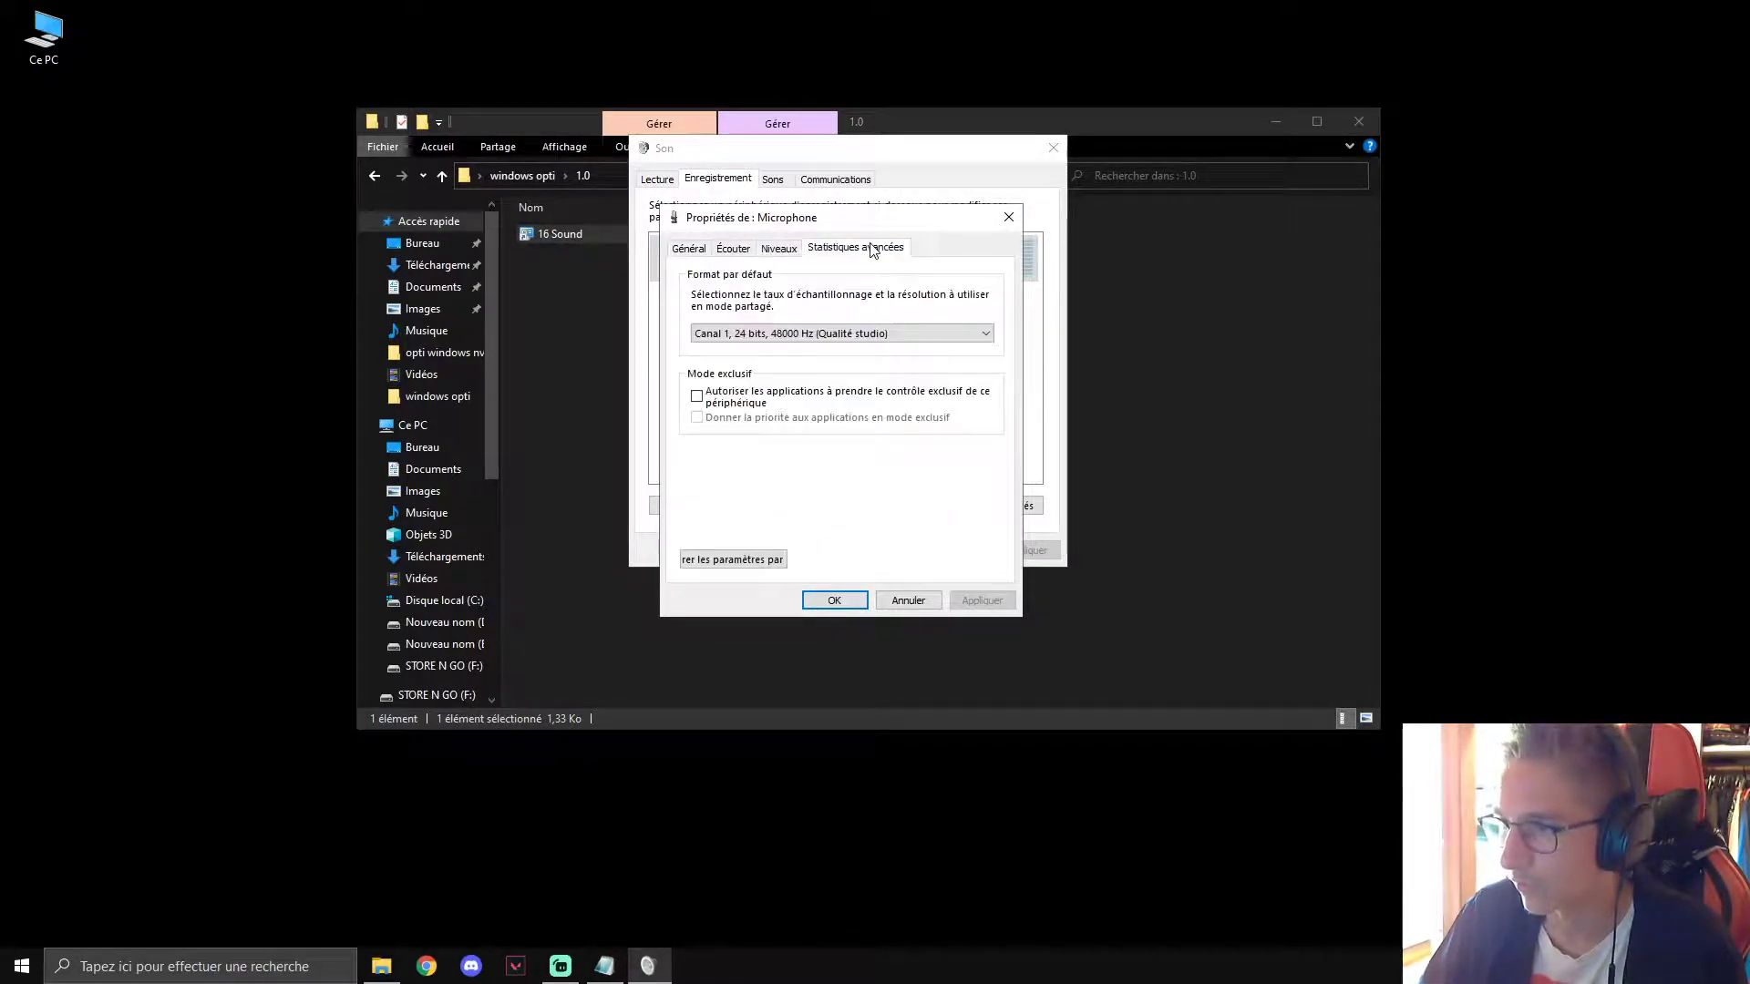
{"action": "left_click", "coordinate": [832, 333]}
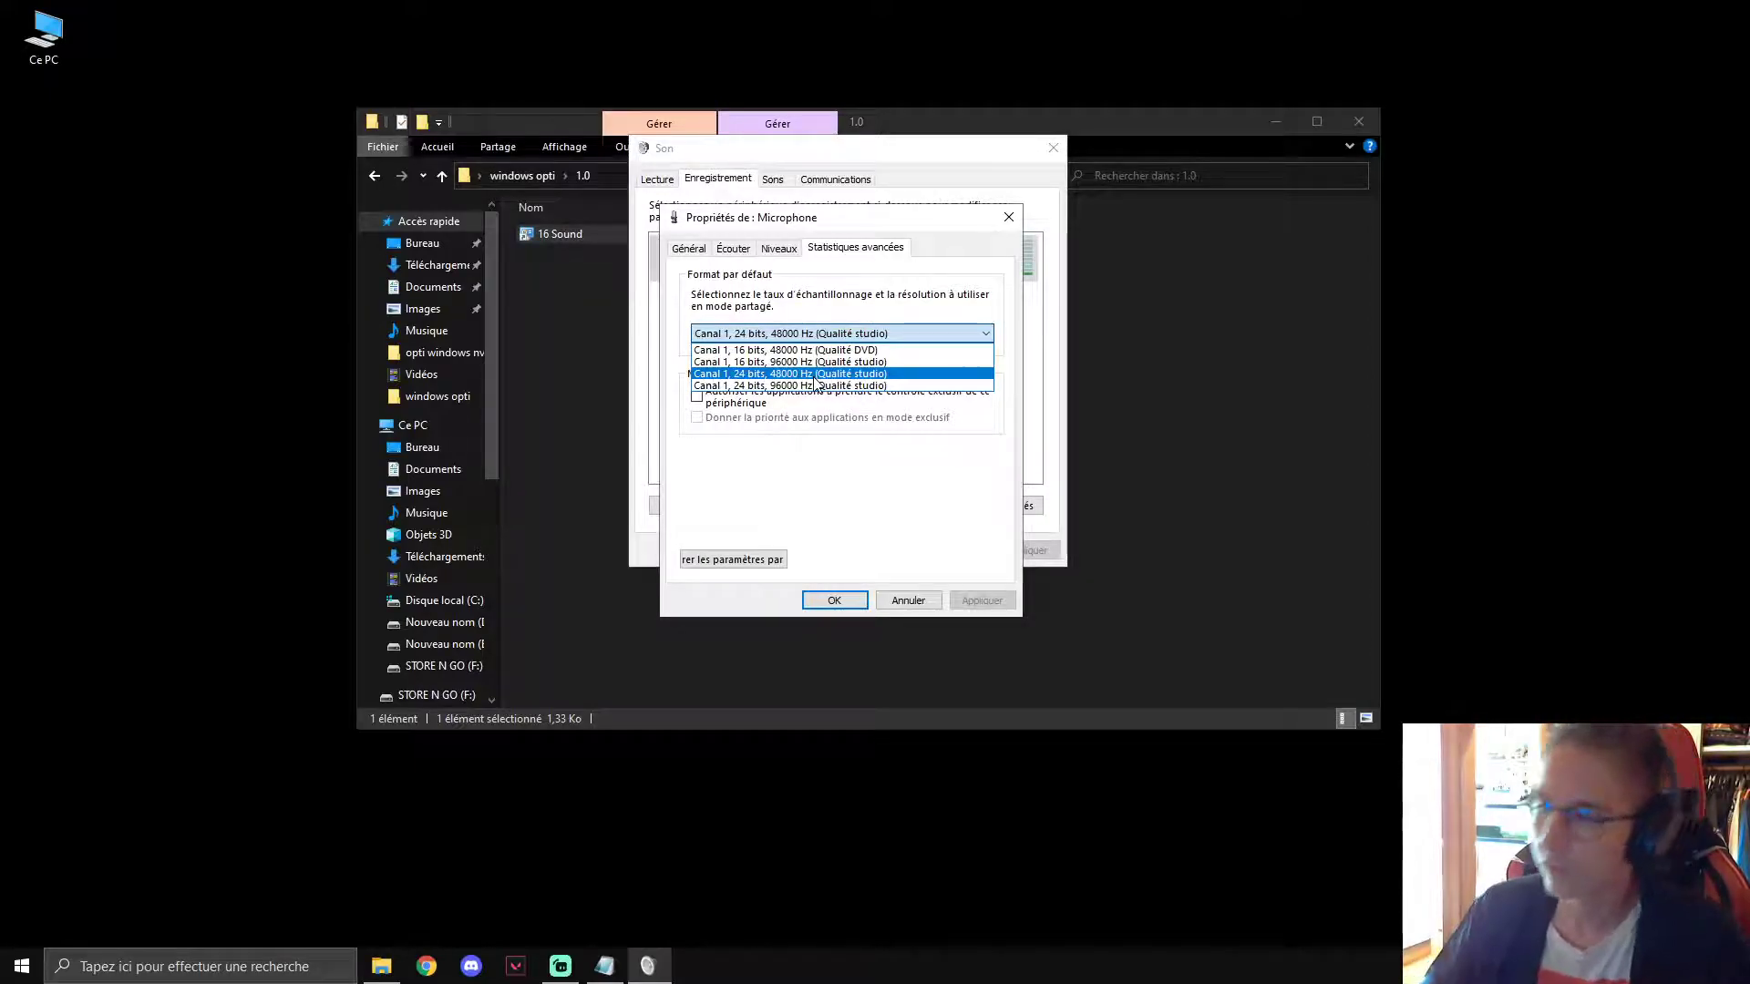
{"action": "left_click", "coordinate": [768, 374]}
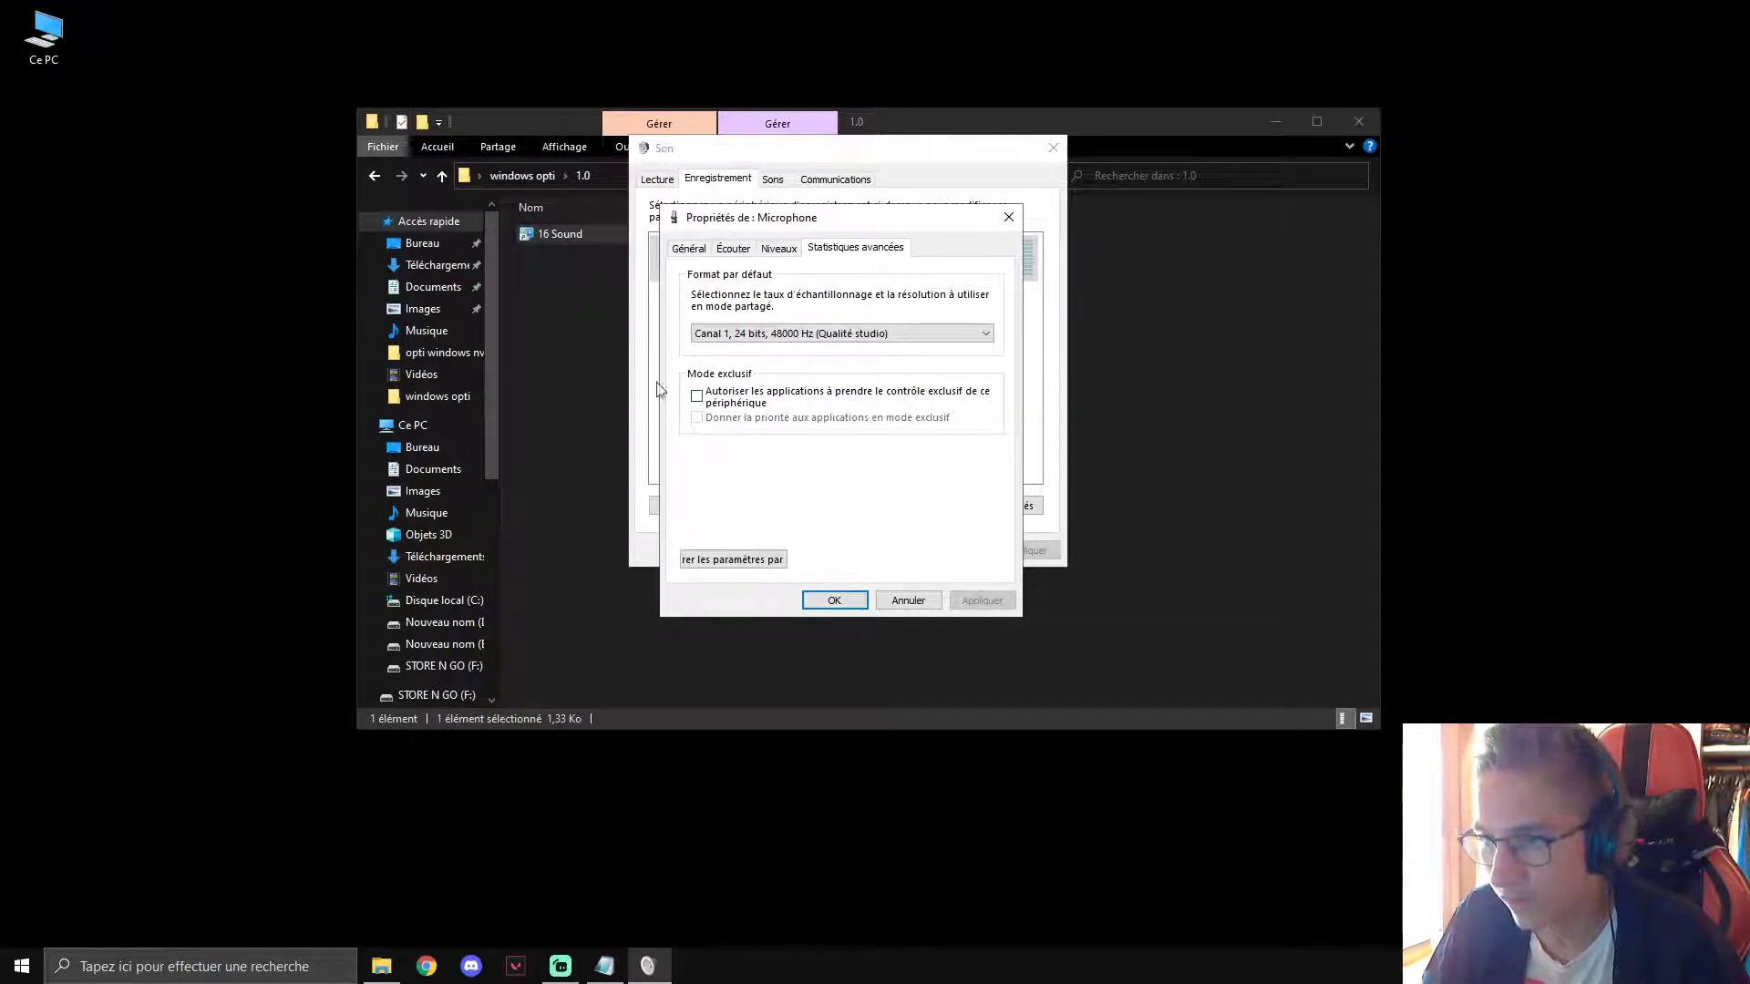
{"action": "key", "text": "Return"}
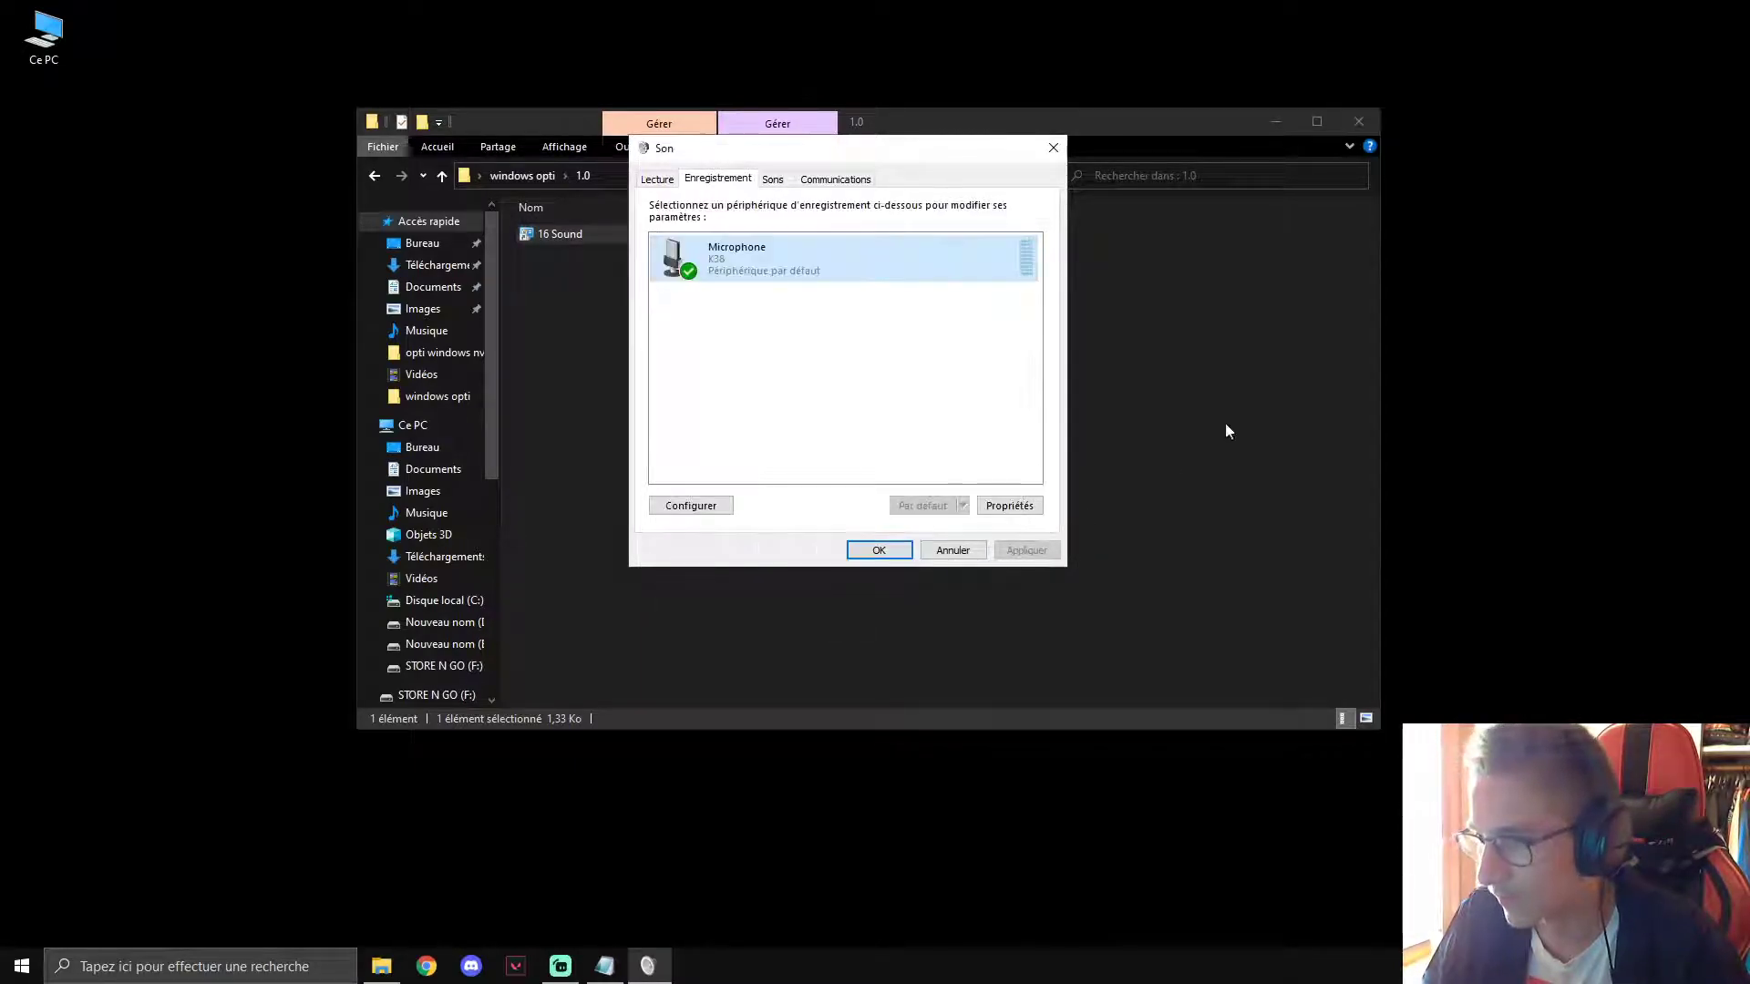
{"action": "left_click", "coordinate": [1053, 147]}
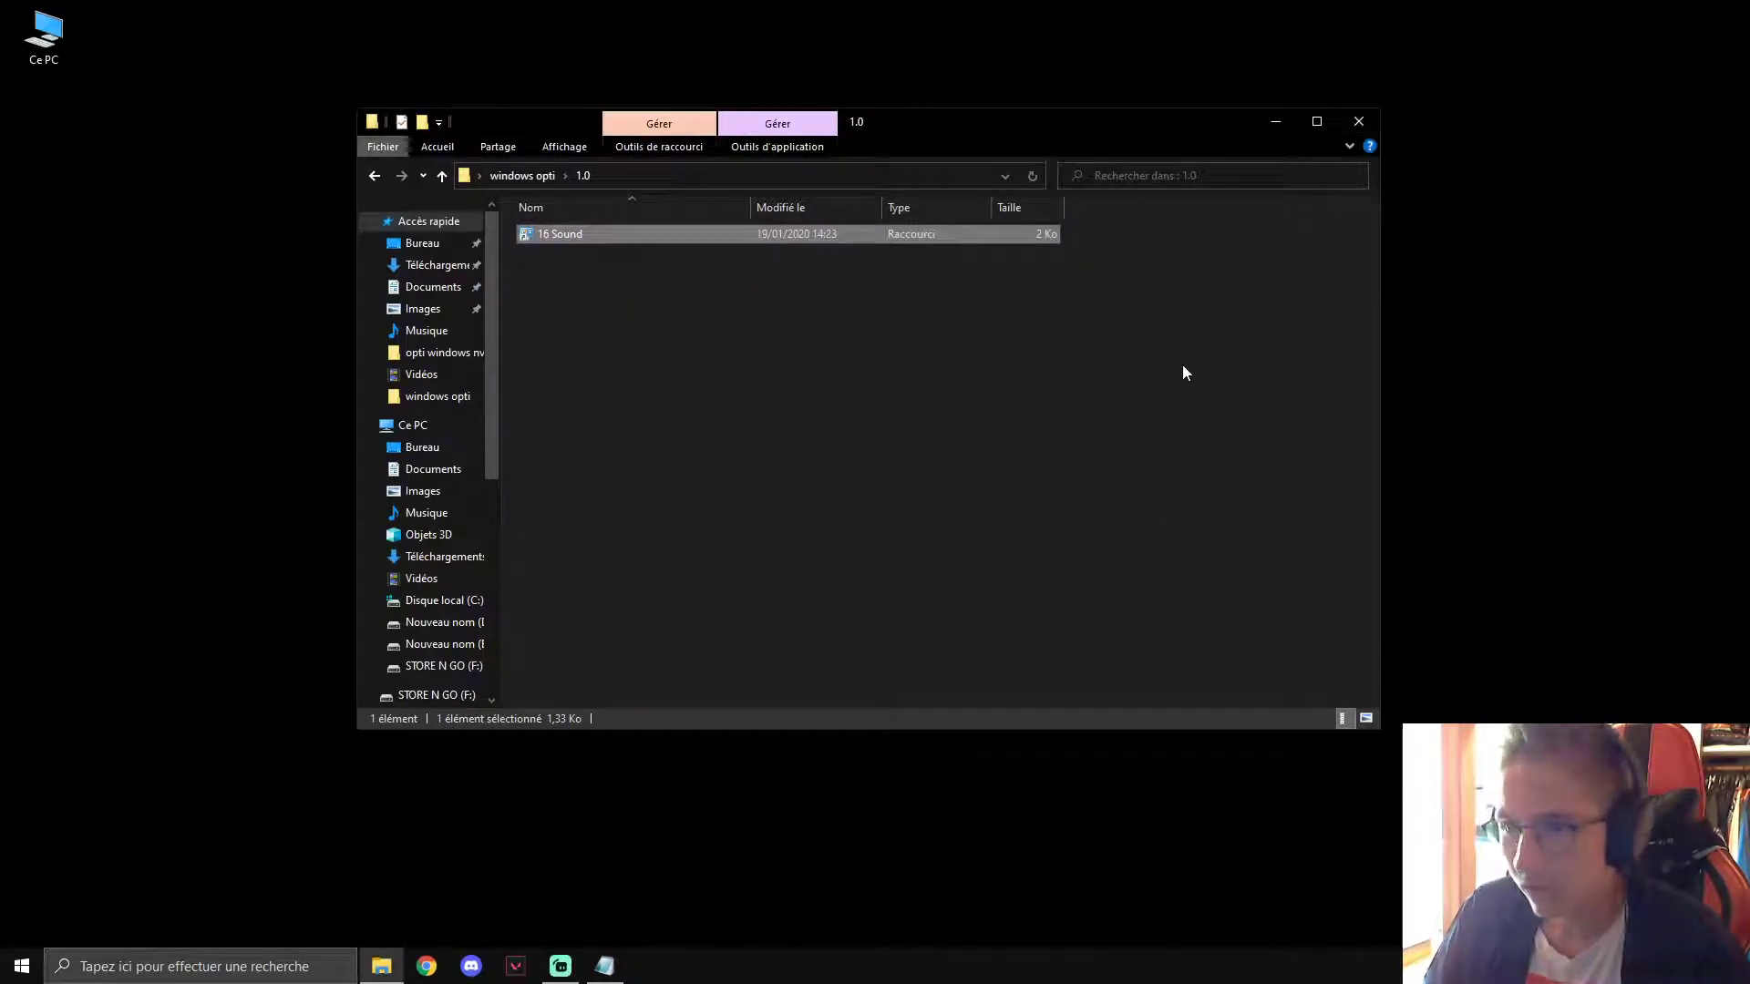
Go back to the windows opti folder and open its 2.0 subfolder.
{"action": "left_click", "coordinate": [374, 176]}
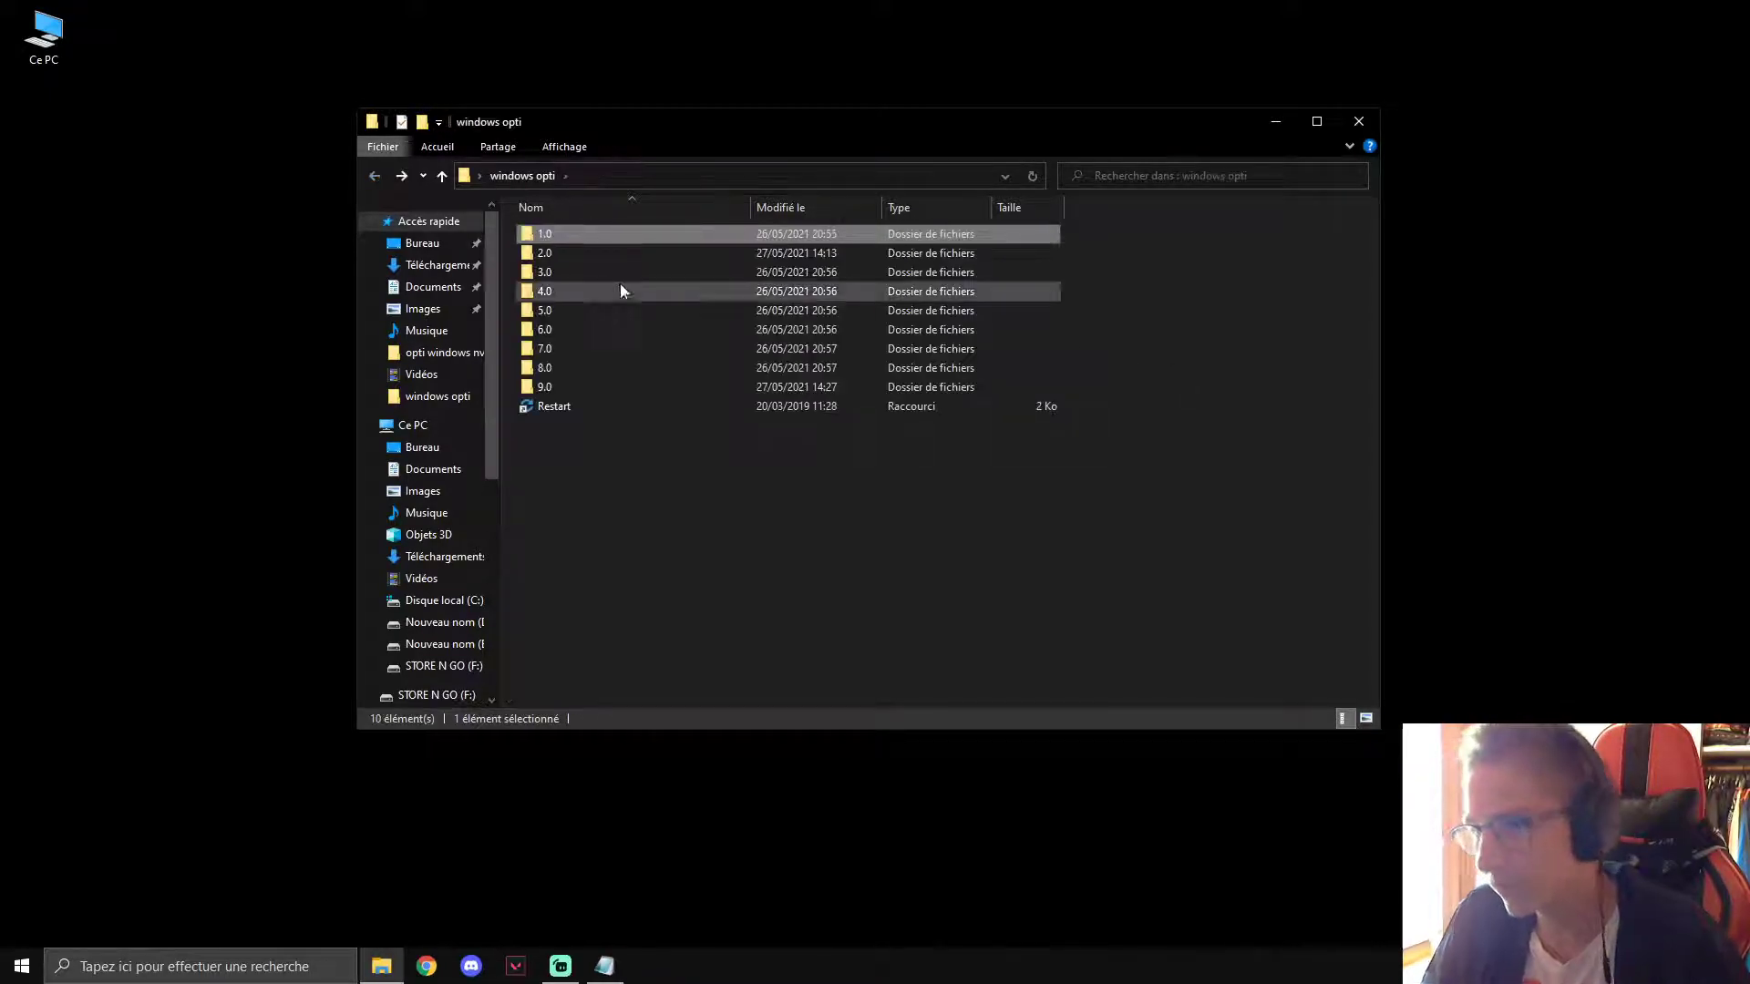
{"action": "double_click", "coordinate": [581, 254]}
{"action": "left_click", "coordinate": [375, 176]}
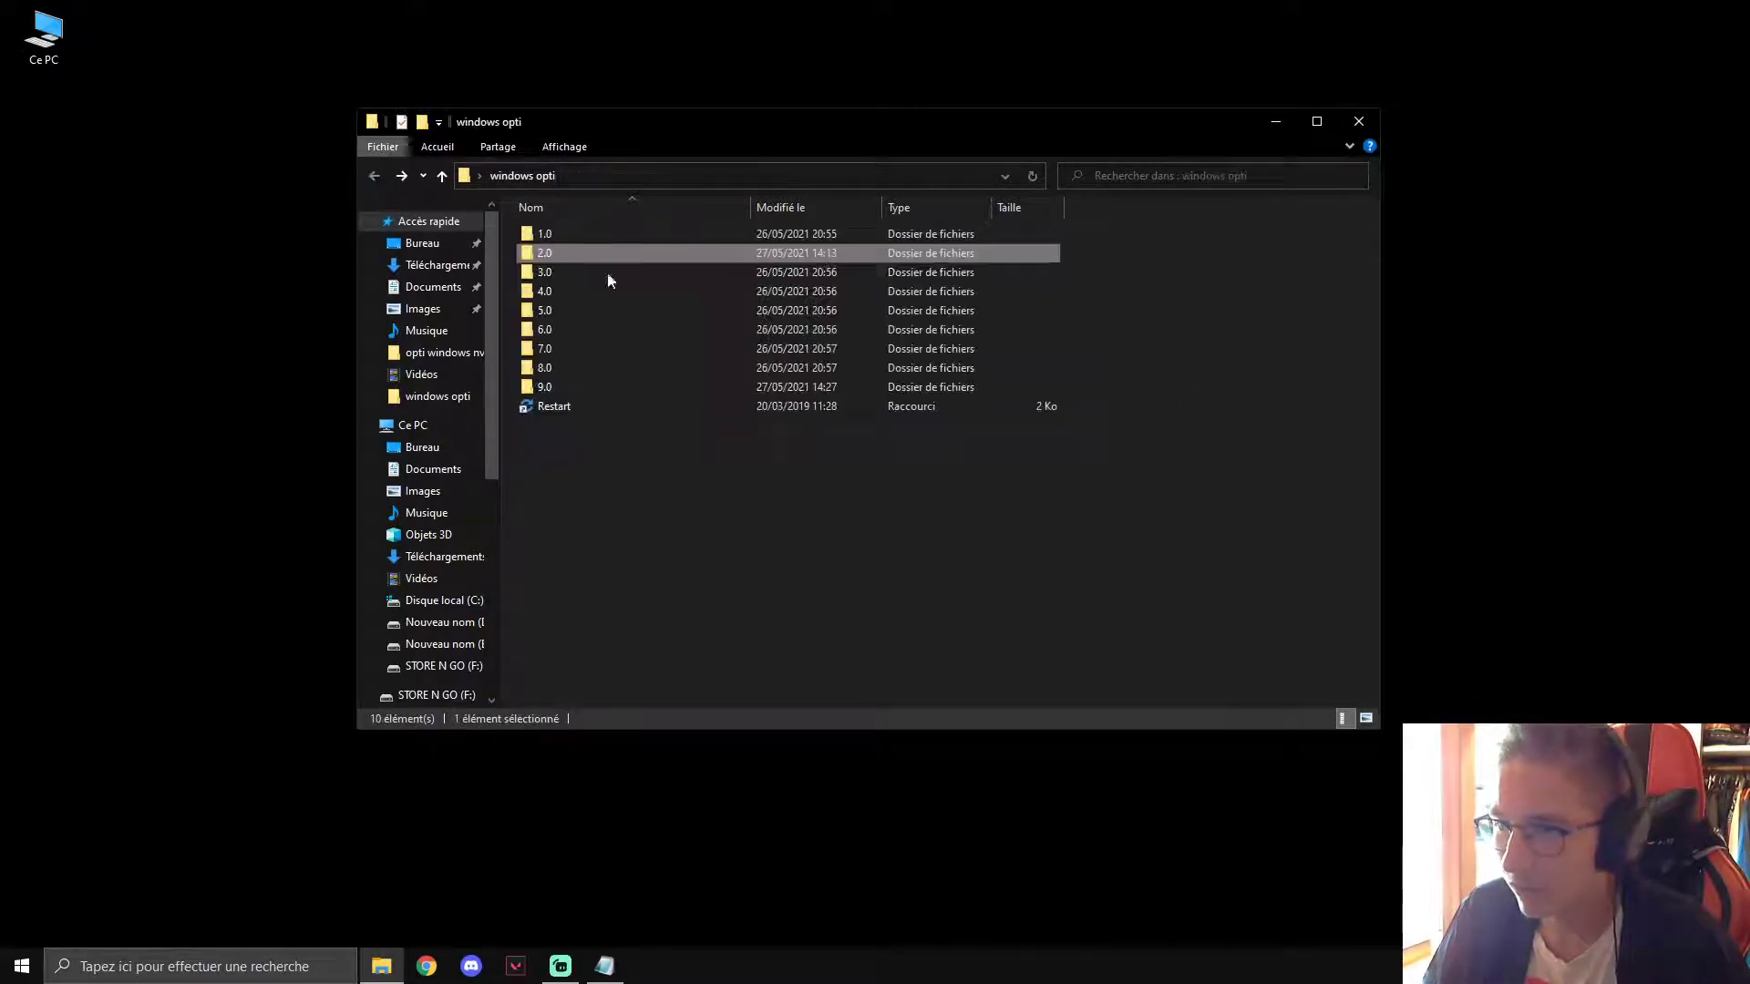
{"action": "double_click", "coordinate": [549, 253]}
{"action": "left_click_drag", "start_coordinate": [737, 487], "coordinate": [553, 254]}
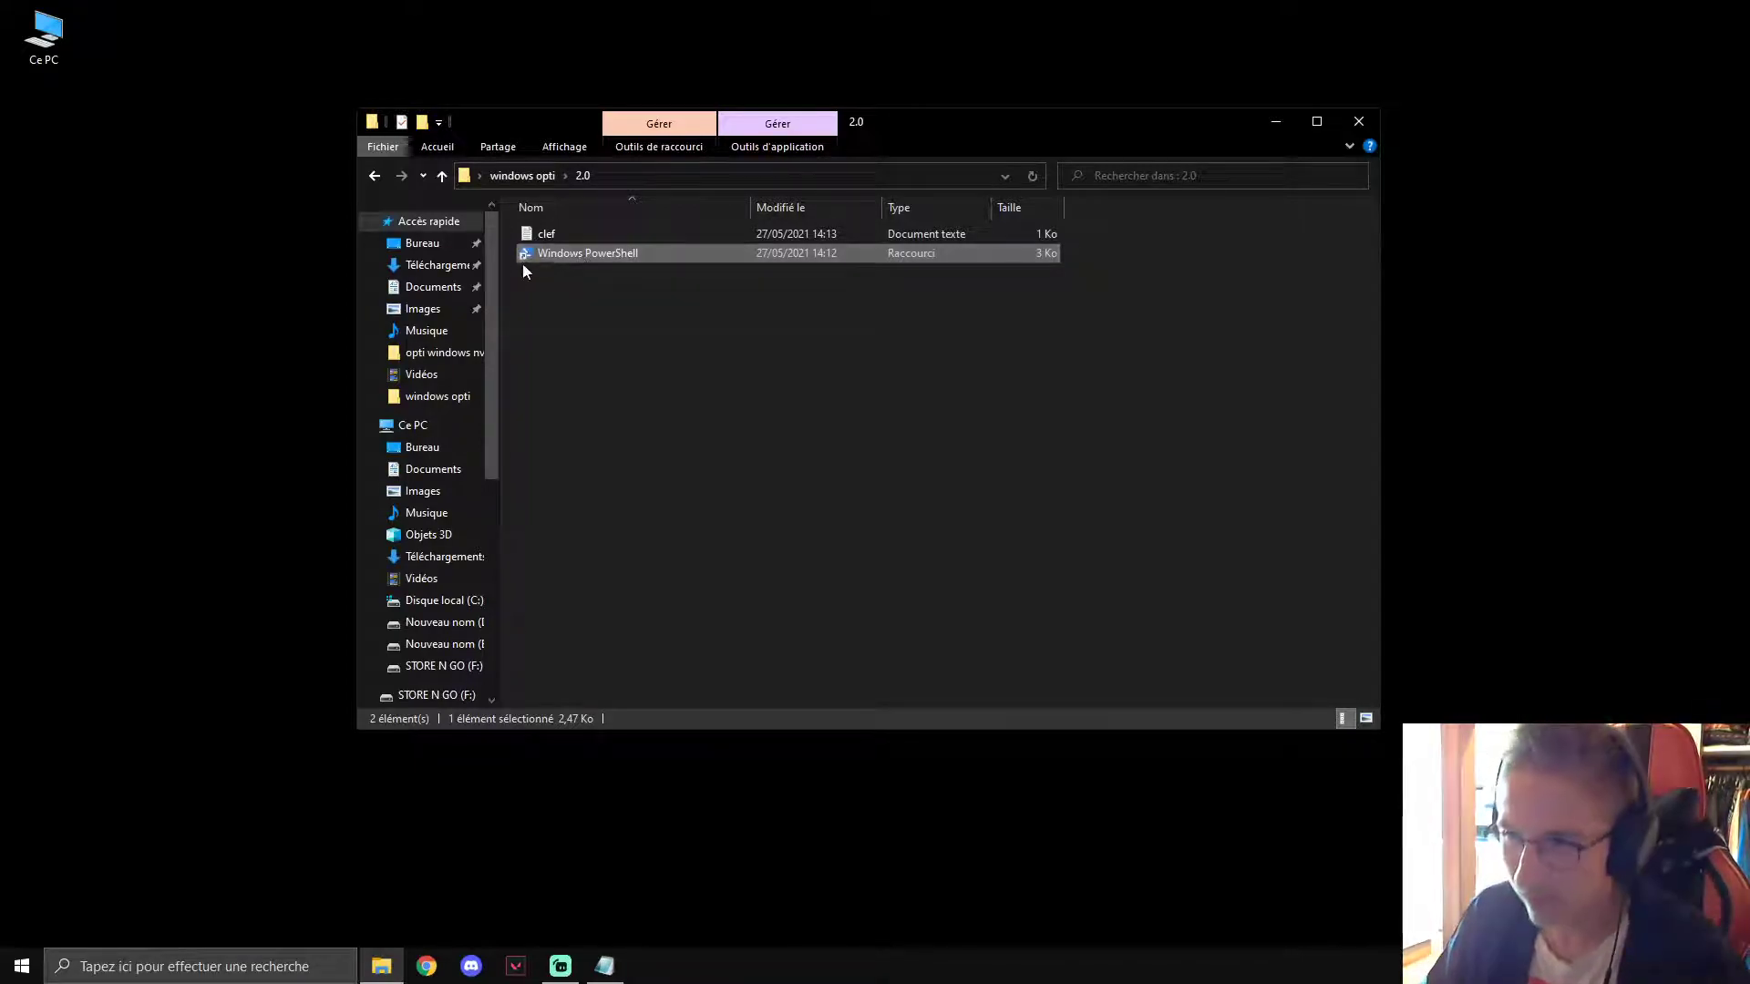
{"action": "right_click", "coordinate": [22, 969]}
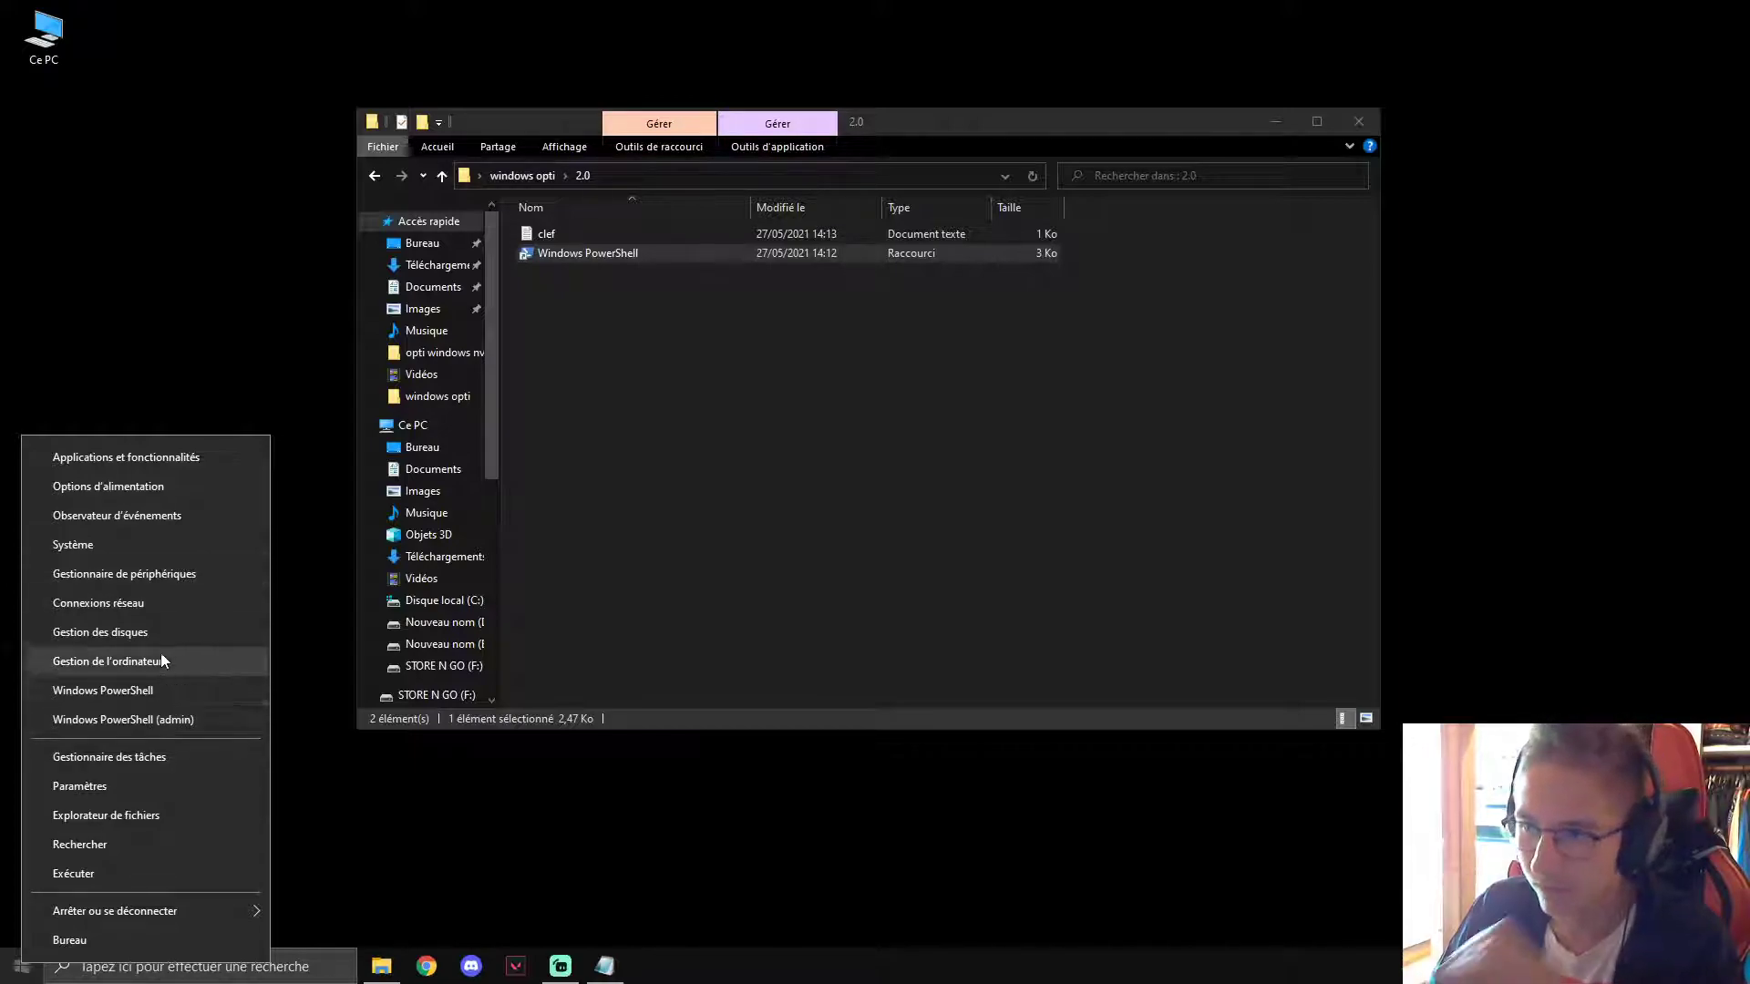
{"action": "left_click", "coordinate": [270, 354]}
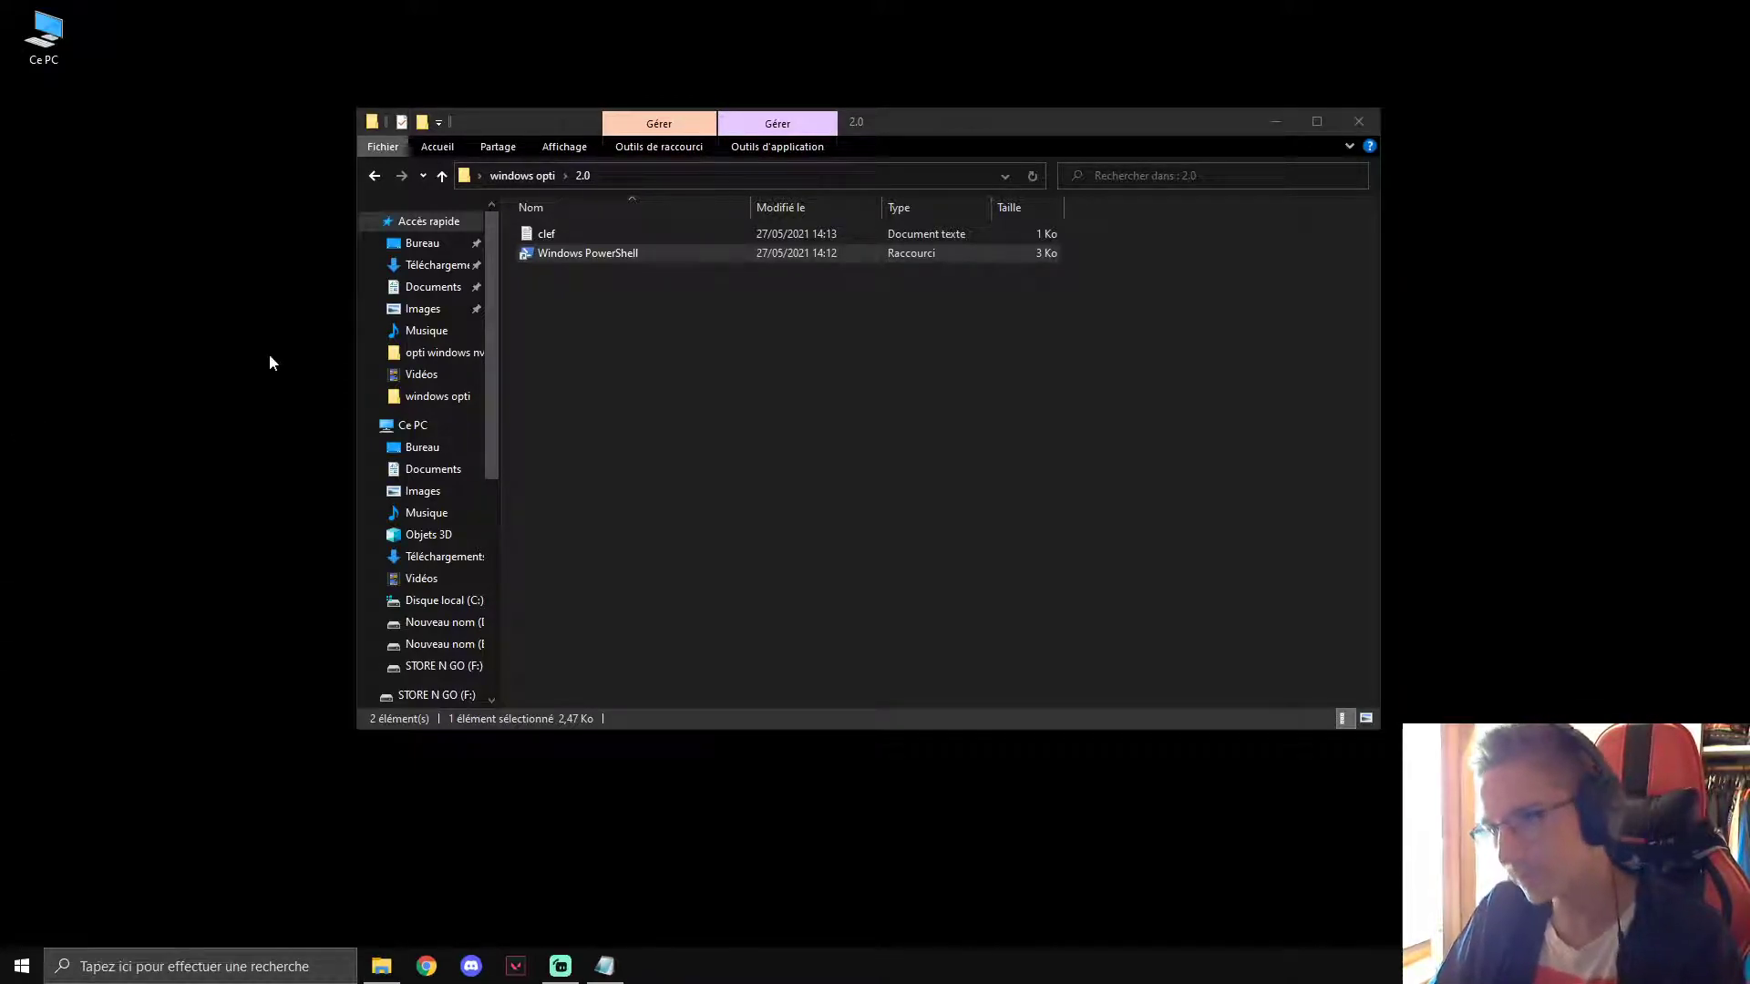
Open the clef text file and copy its Set-ExecutionPolicy Unrestricted -Force command.
{"action": "left_click", "coordinate": [563, 237]}
{"action": "key", "text": "Return"}
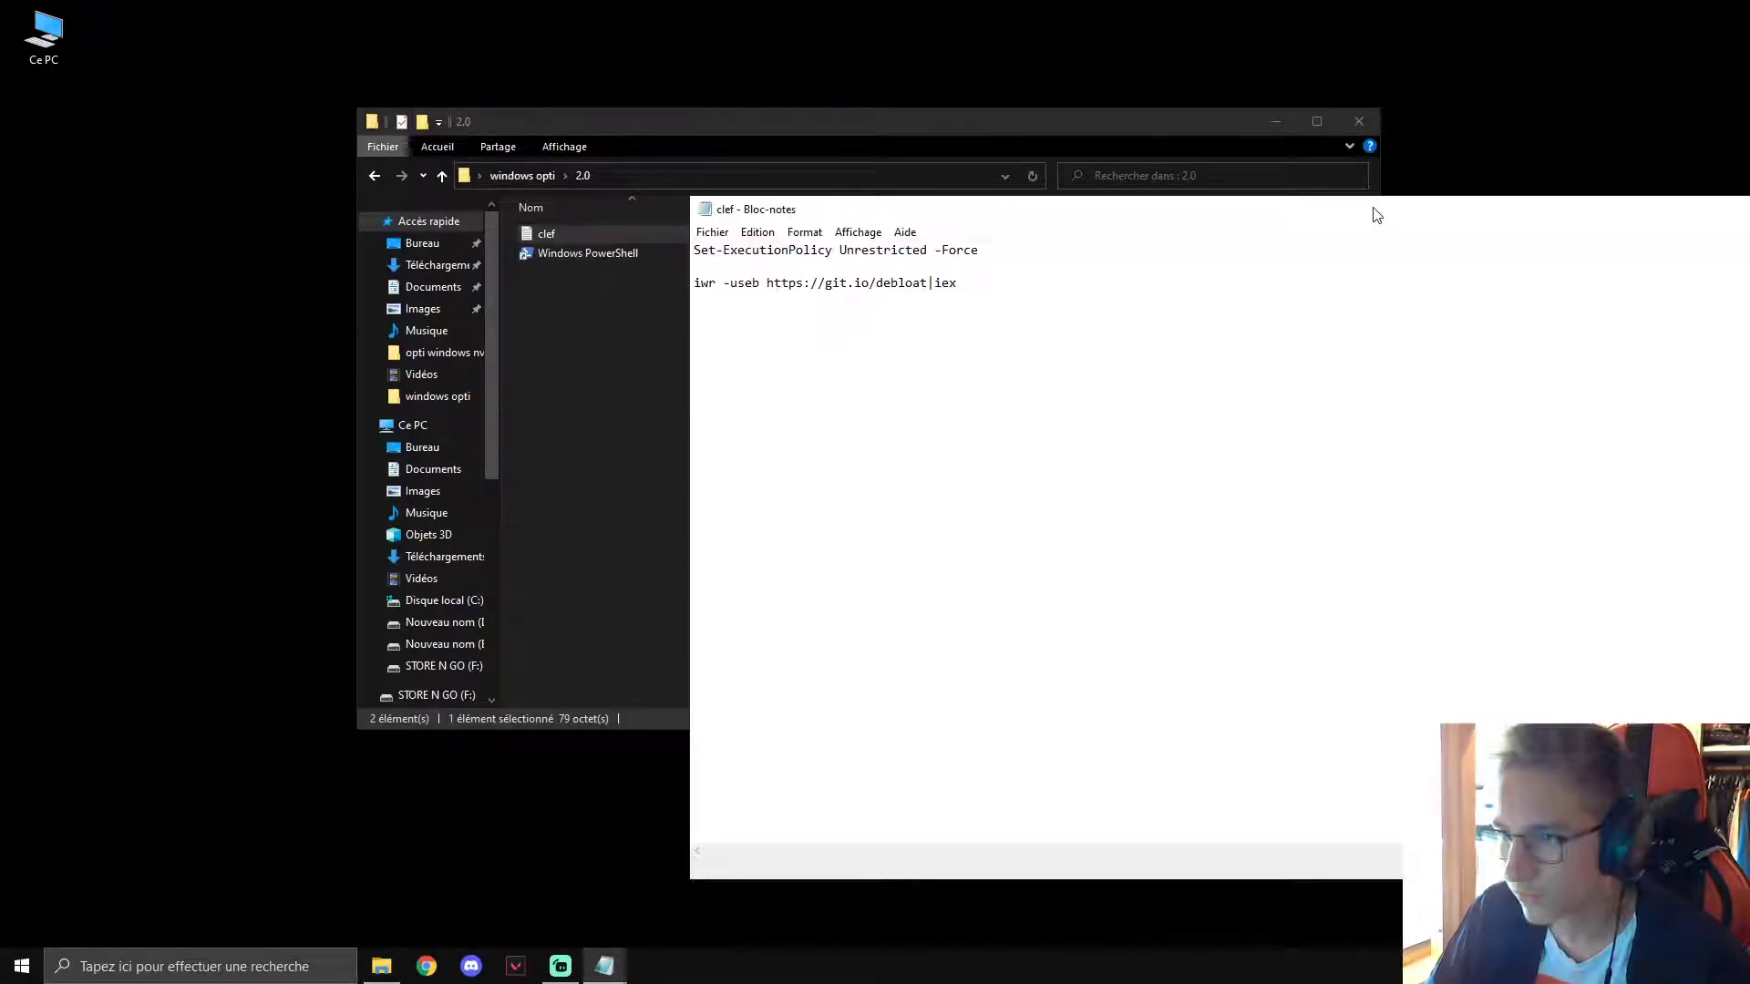
{"action": "left_click_drag", "start_coordinate": [979, 251], "coordinate": [693, 253]}
{"action": "key", "text": "ctrl+c"}
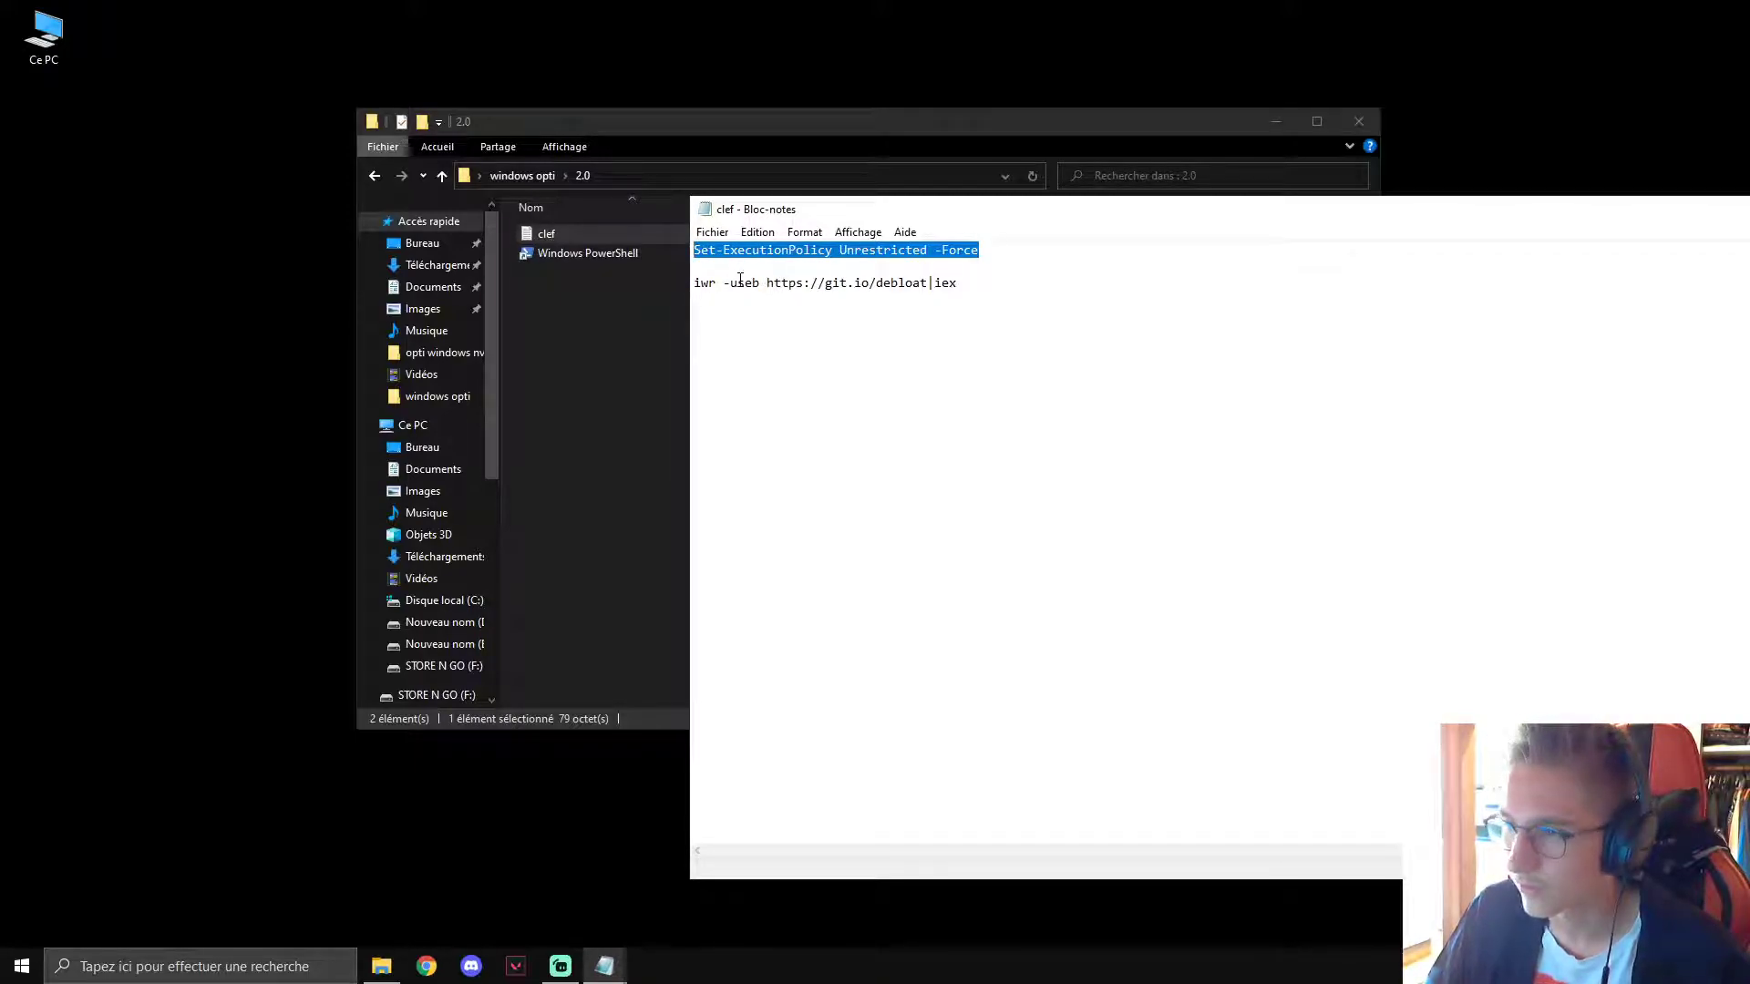
{"action": "left_click_drag", "start_coordinate": [1064, 219], "coordinate": [551, 215]}
{"action": "left_click", "coordinate": [1367, 216]}
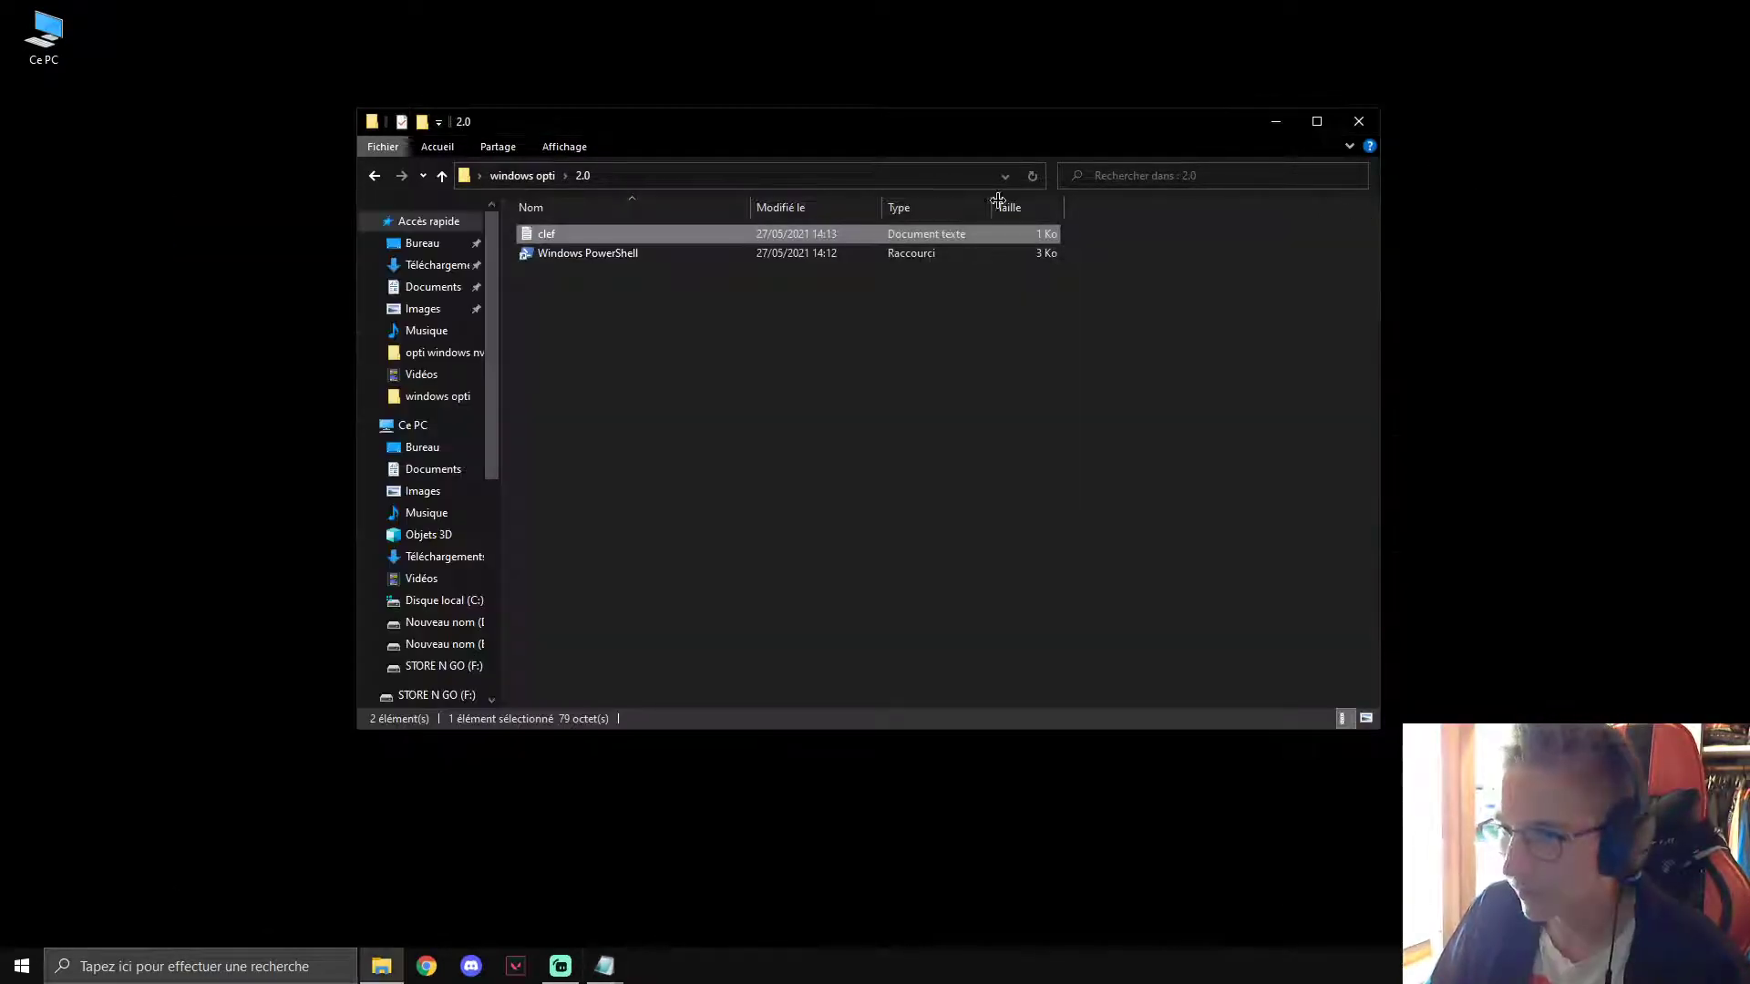
Start the Windows PowerShell shortcut as administrator and run Set-ExecutionPolicy Unrestricted -Force.
{"action": "left_click", "coordinate": [582, 254]}
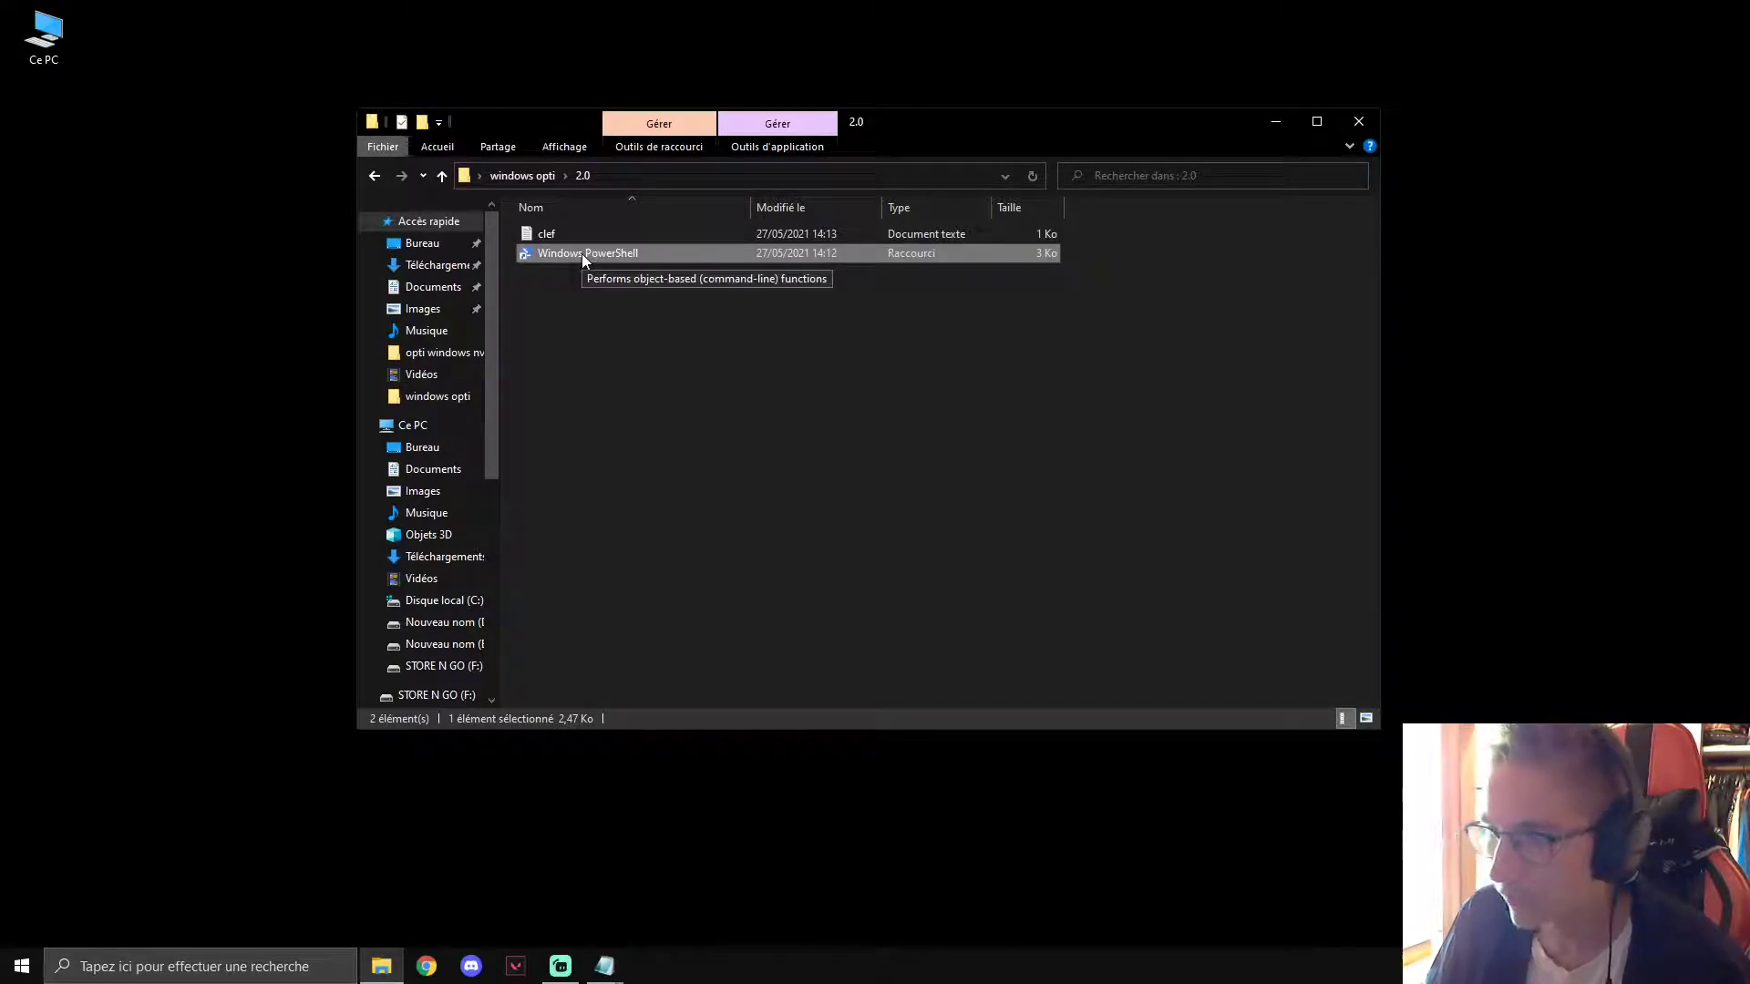
{"action": "right_click", "coordinate": [581, 253]}
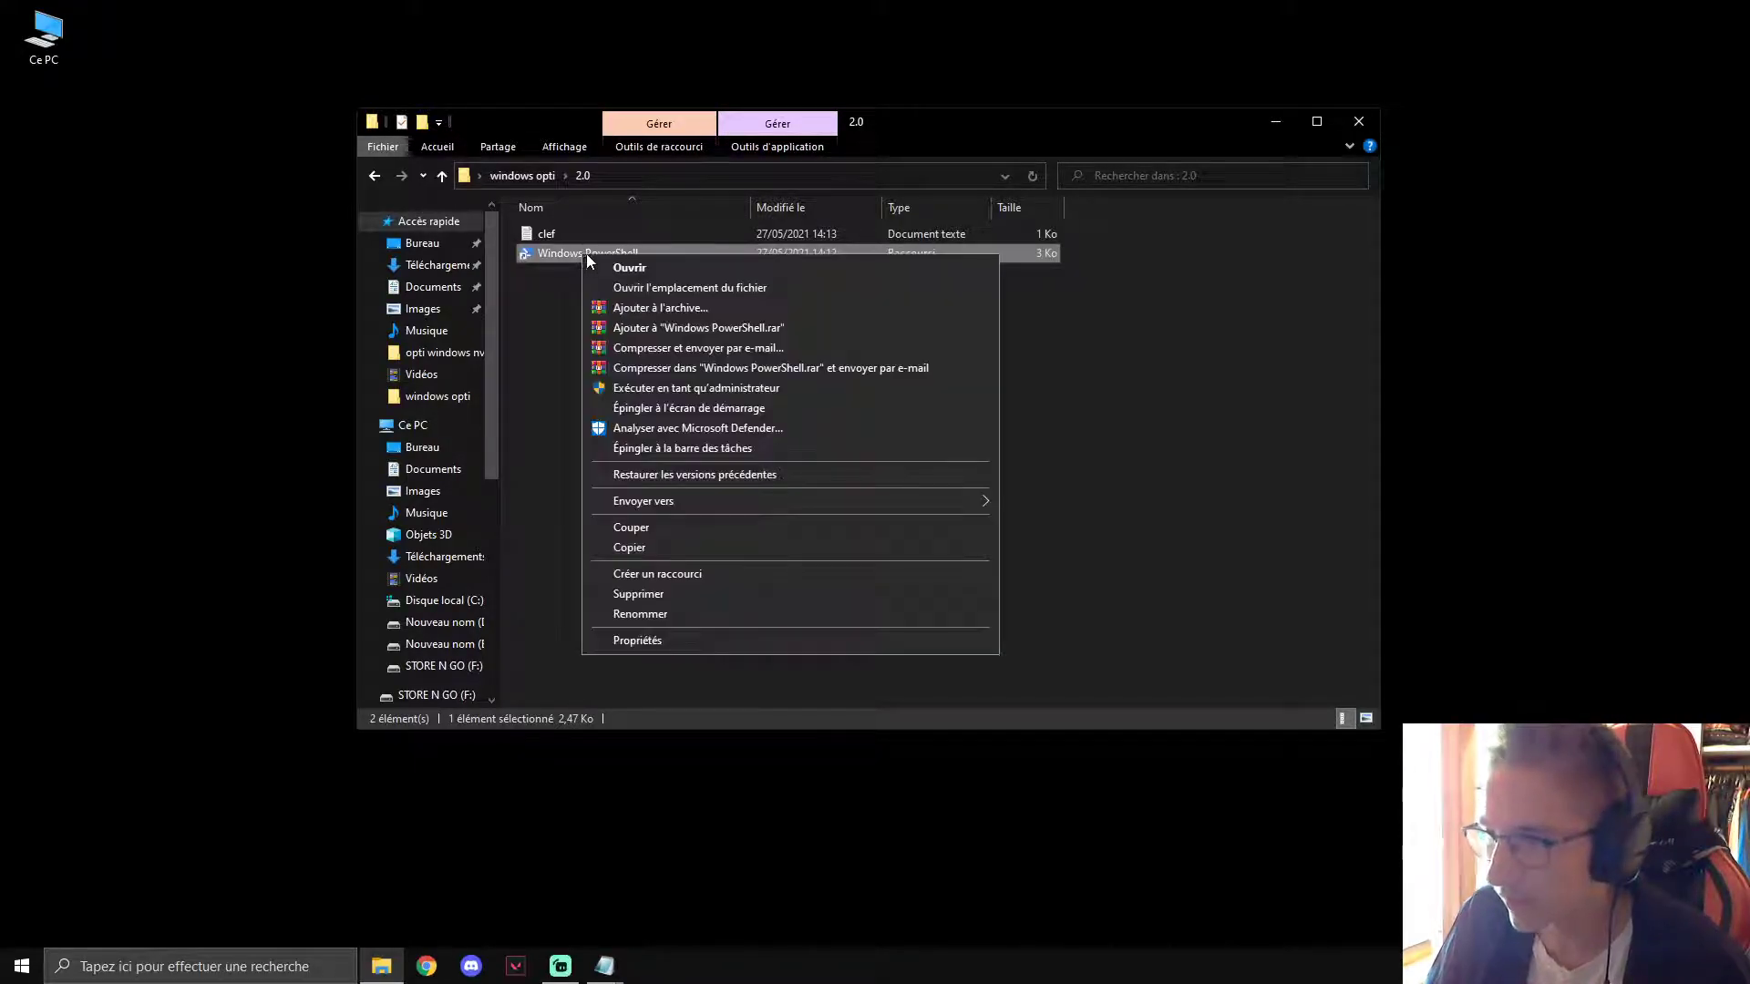
{"action": "left_click", "coordinate": [696, 388]}
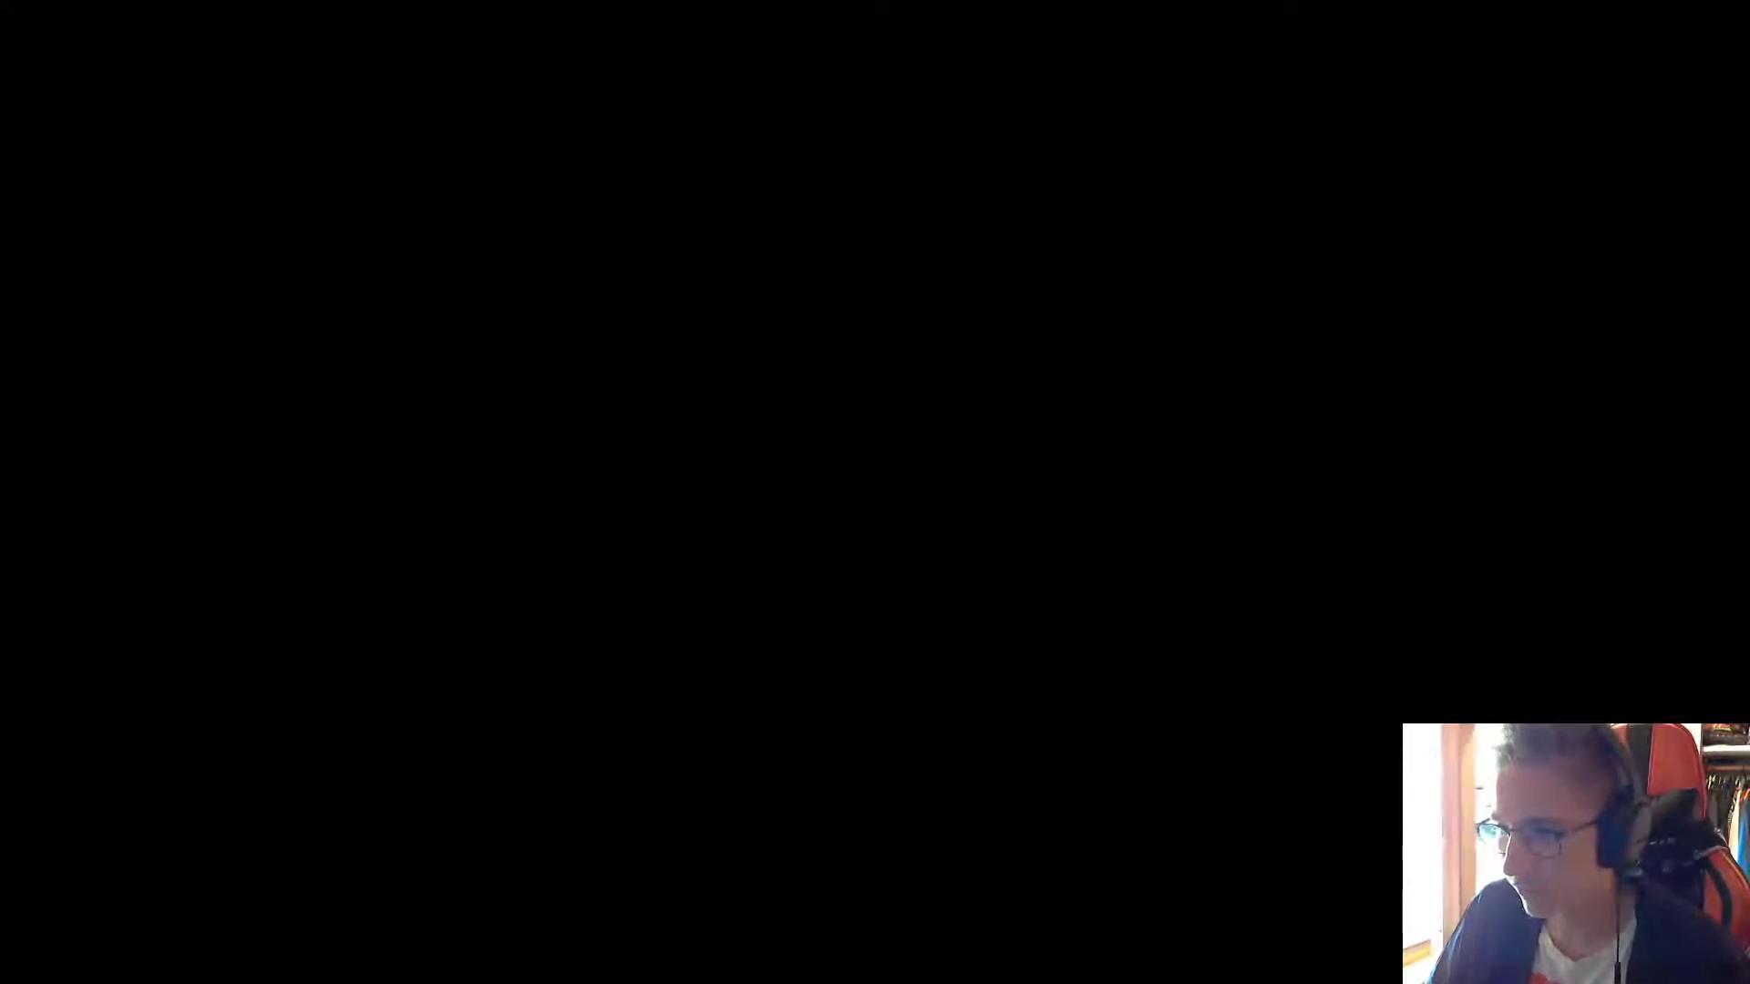
{"action": "left_click", "coordinate": [1099, 529]}
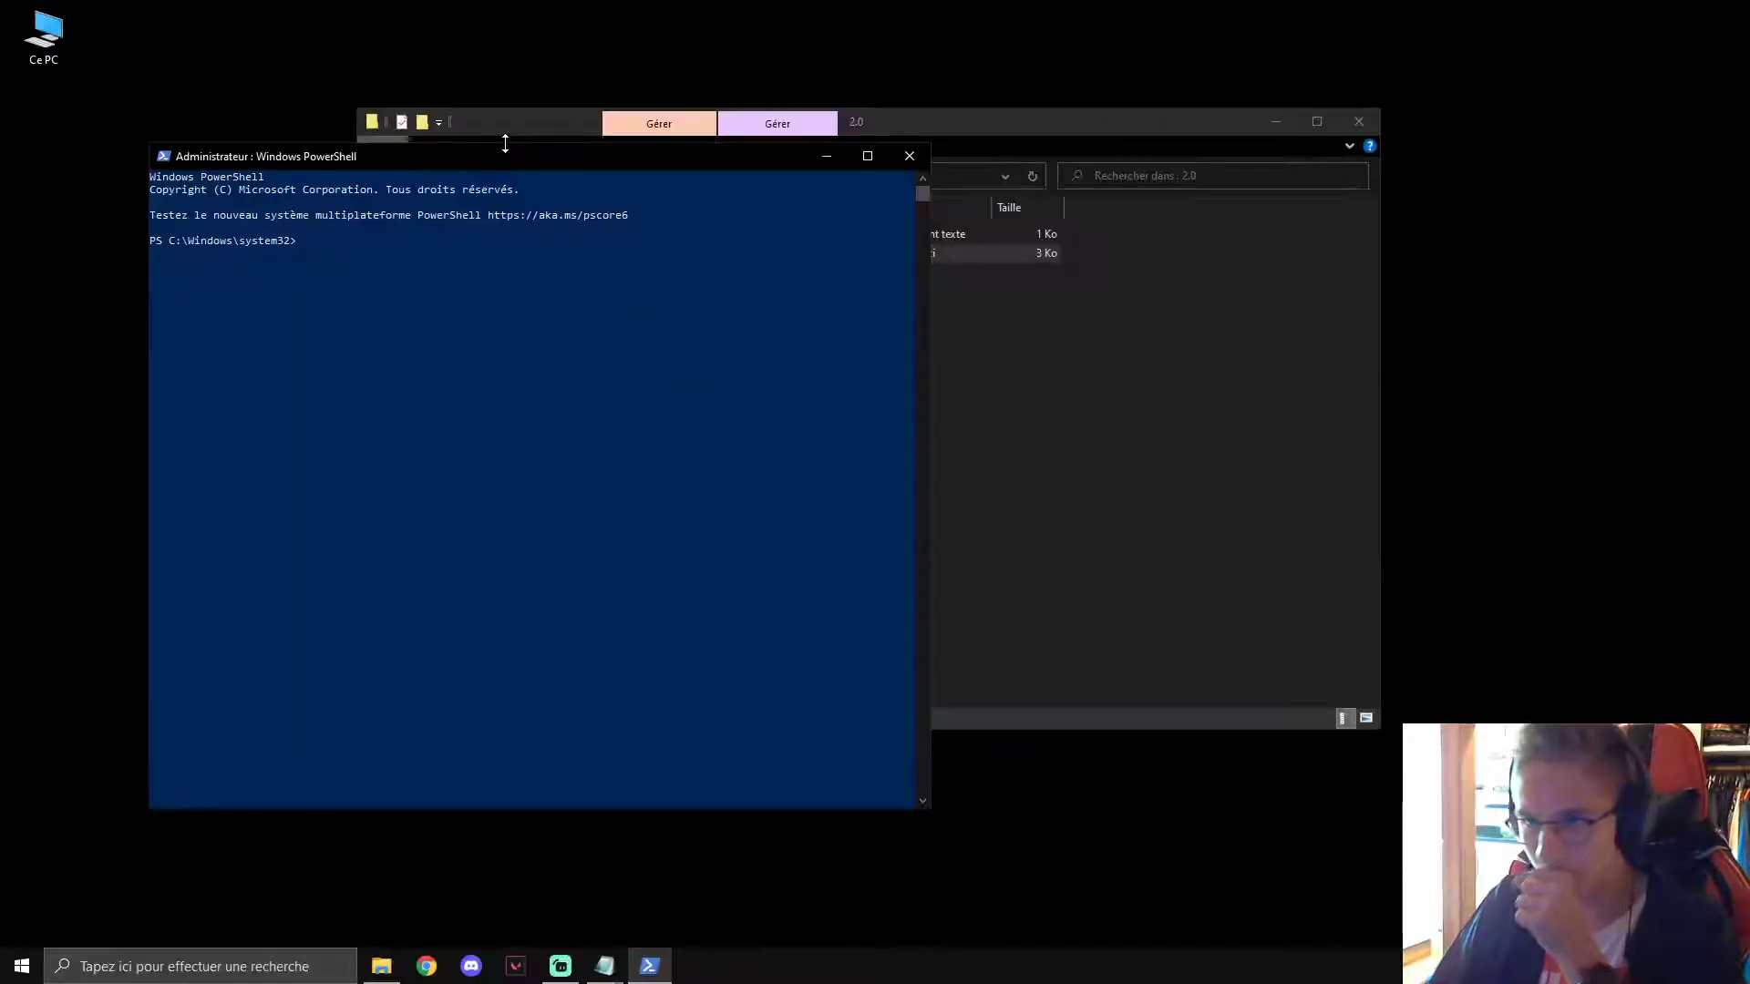
{"action": "left_click_drag", "start_coordinate": [500, 186], "coordinate": [883, 161]}
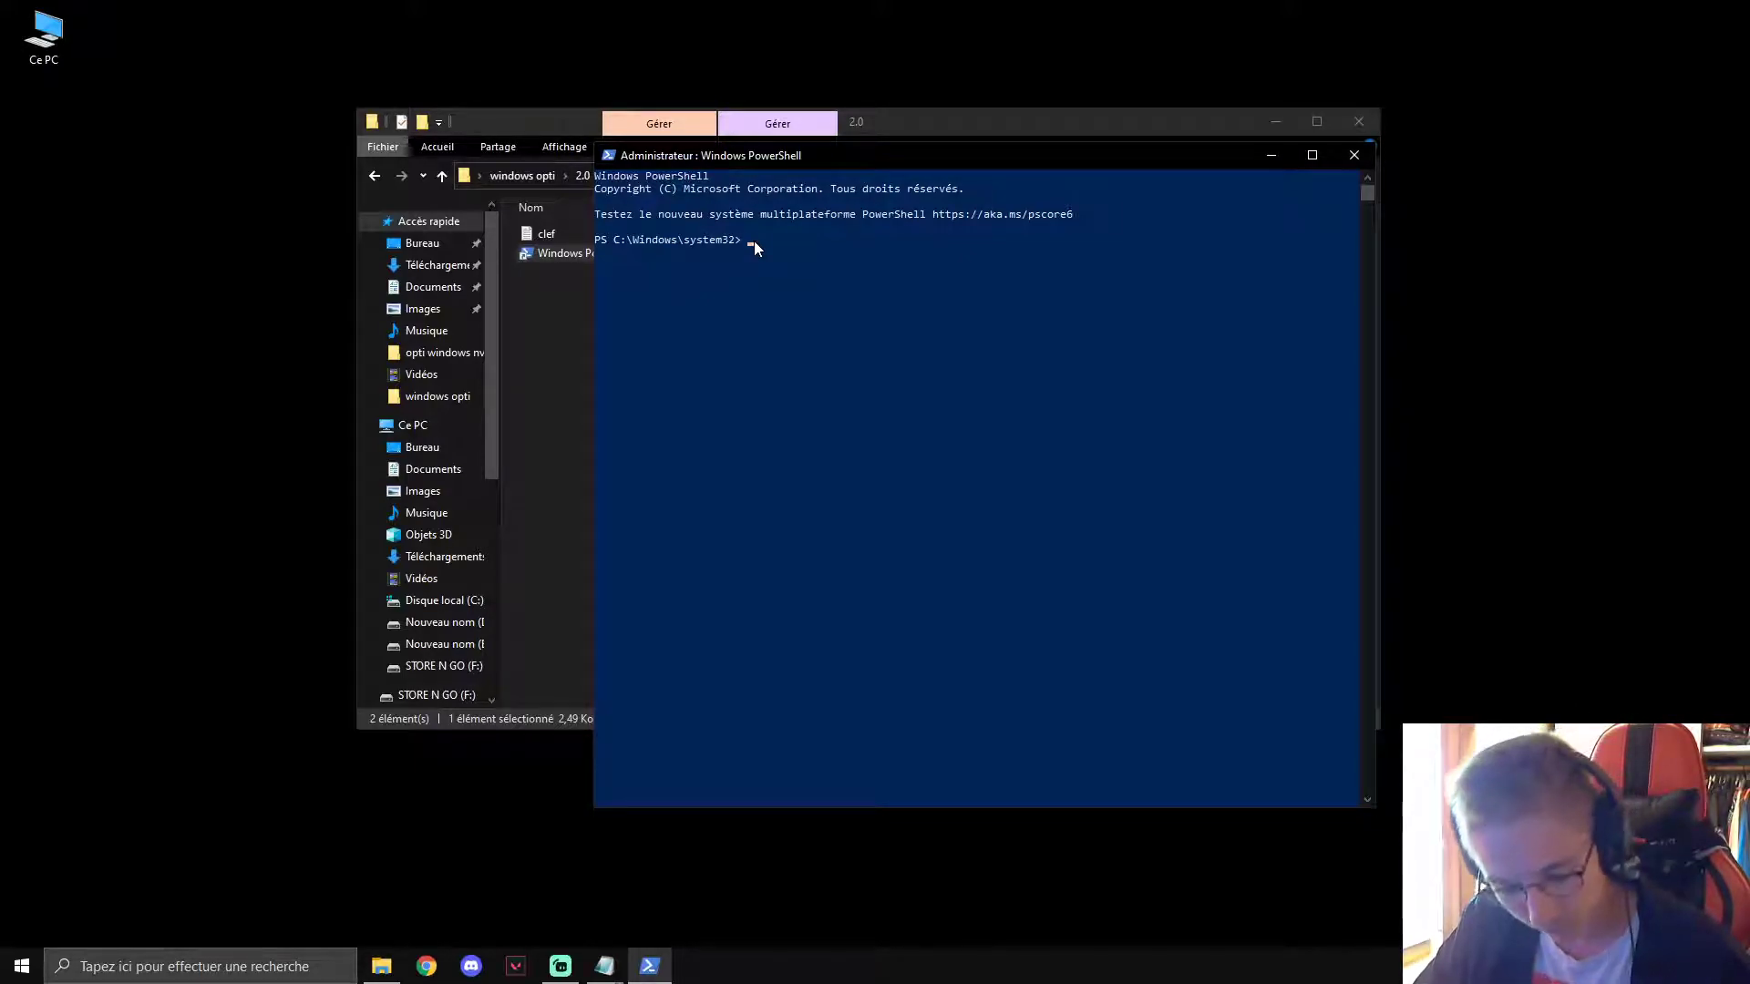
{"action": "key", "text": "ctrl+v"}
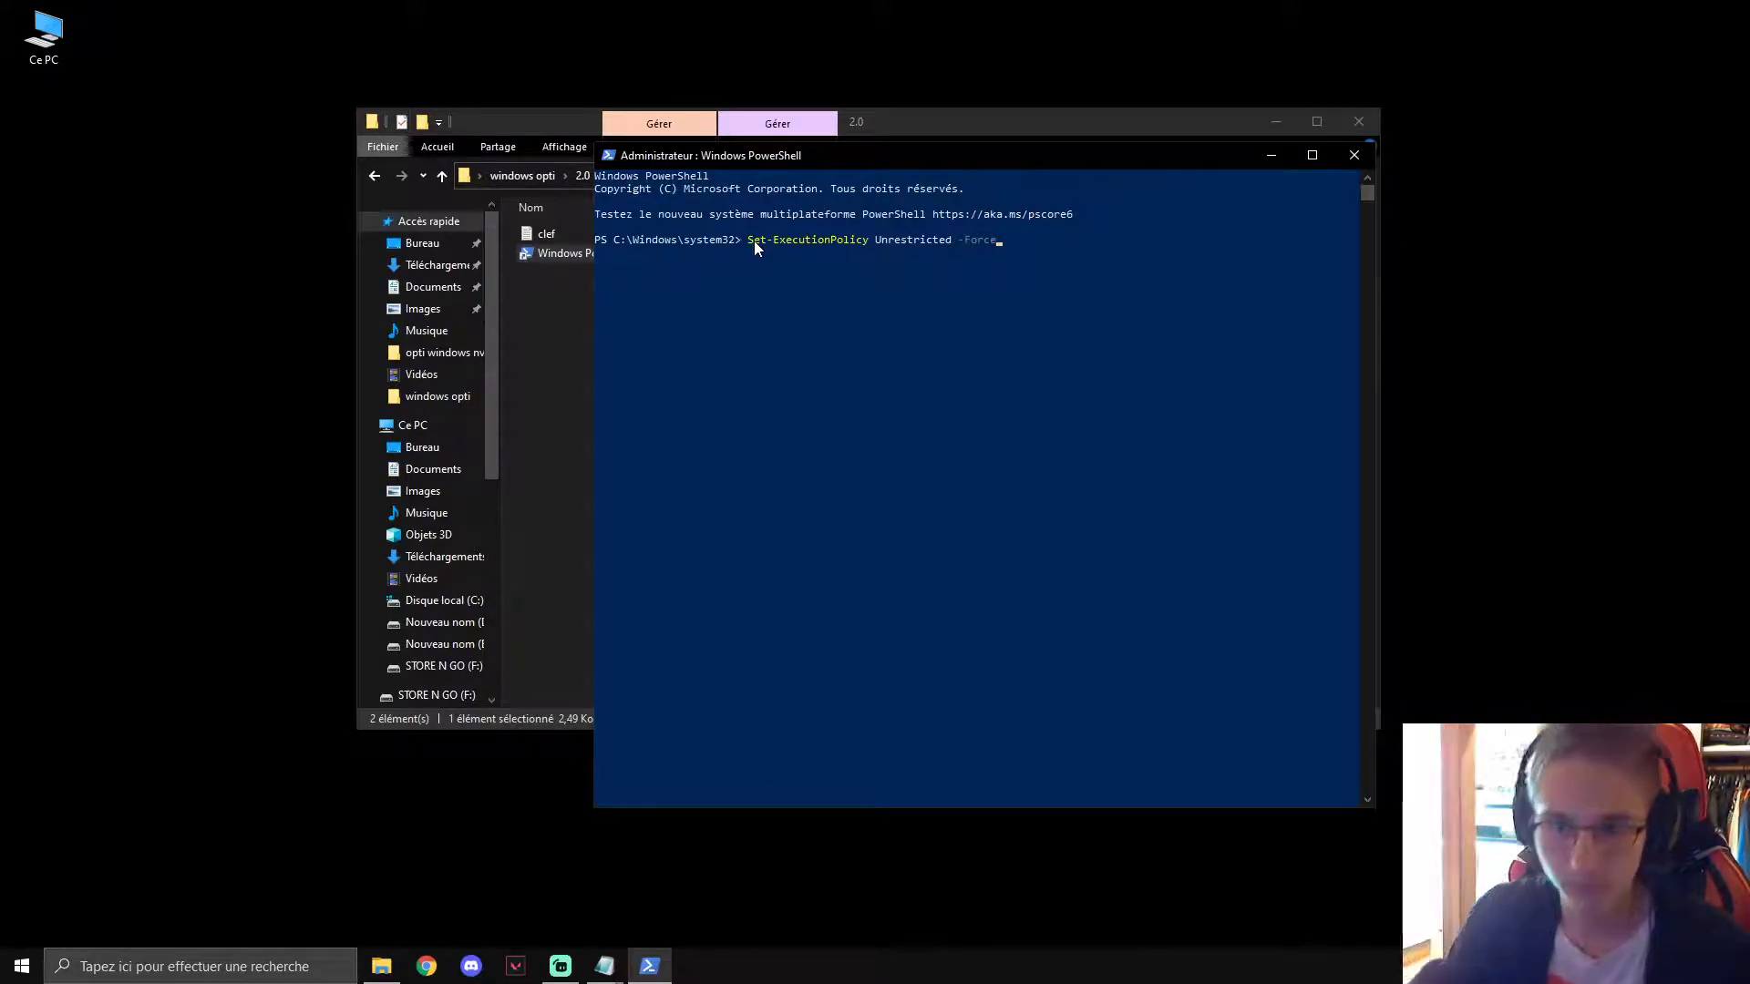
{"action": "key", "text": "Return"}
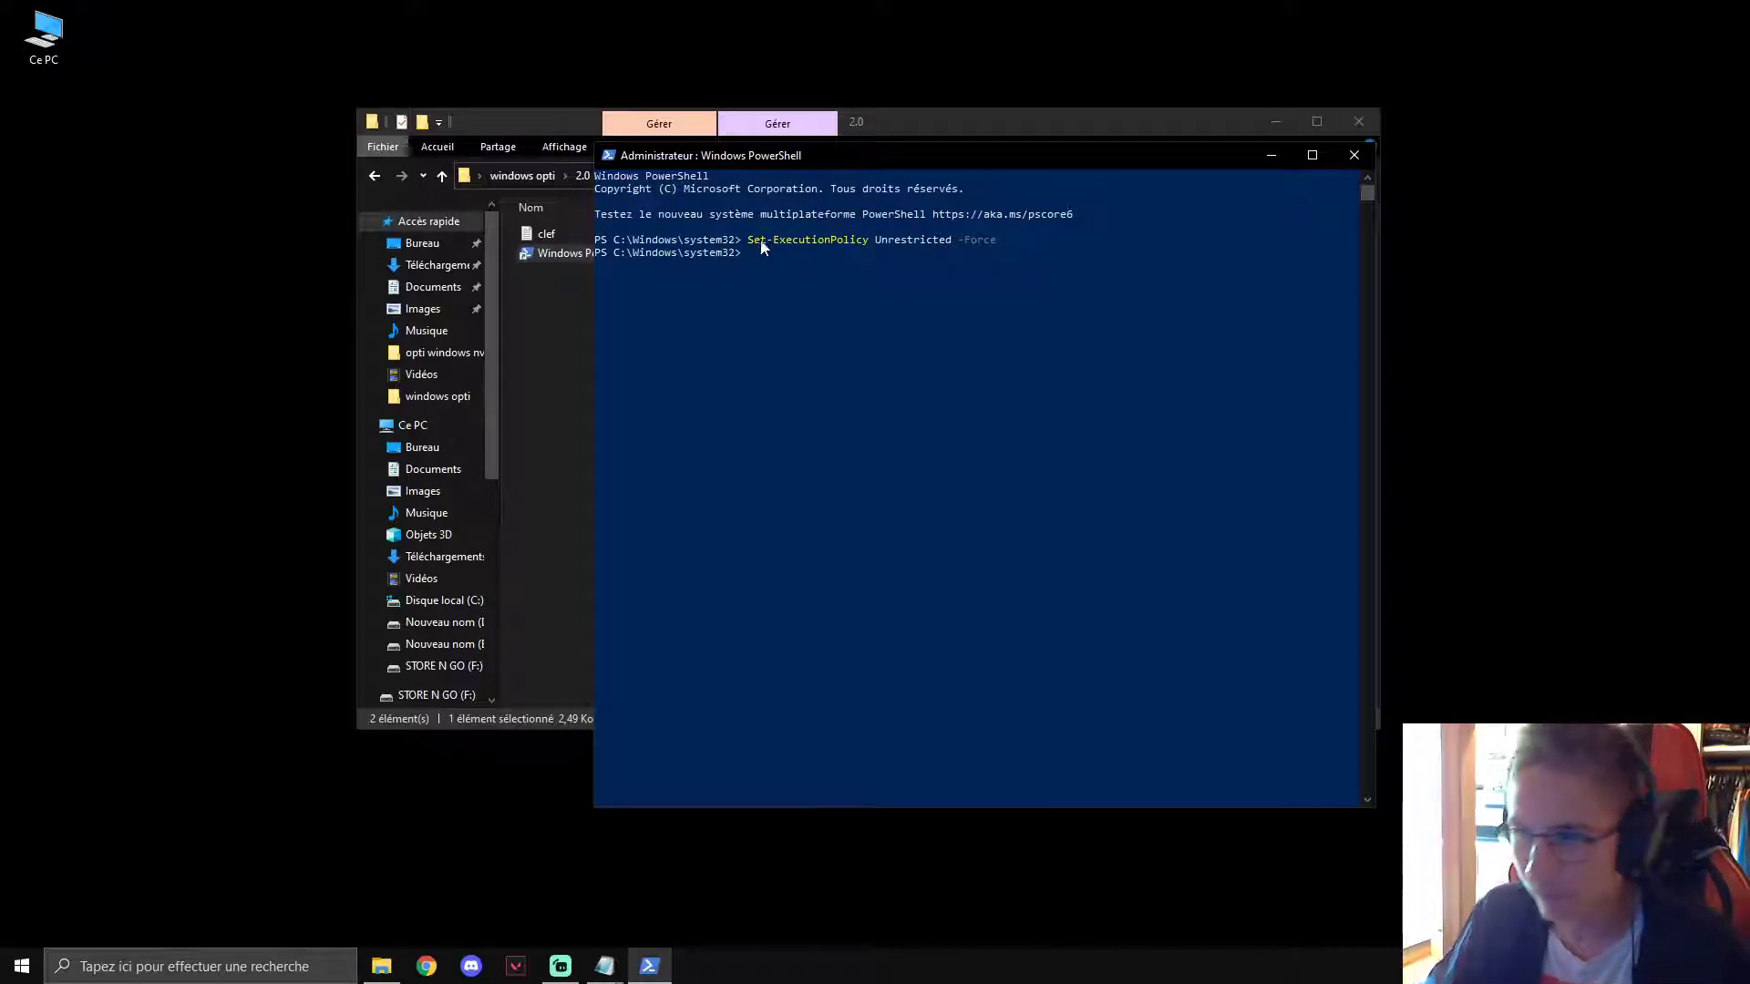
{"action": "mouse_move", "coordinate": [608, 966]}
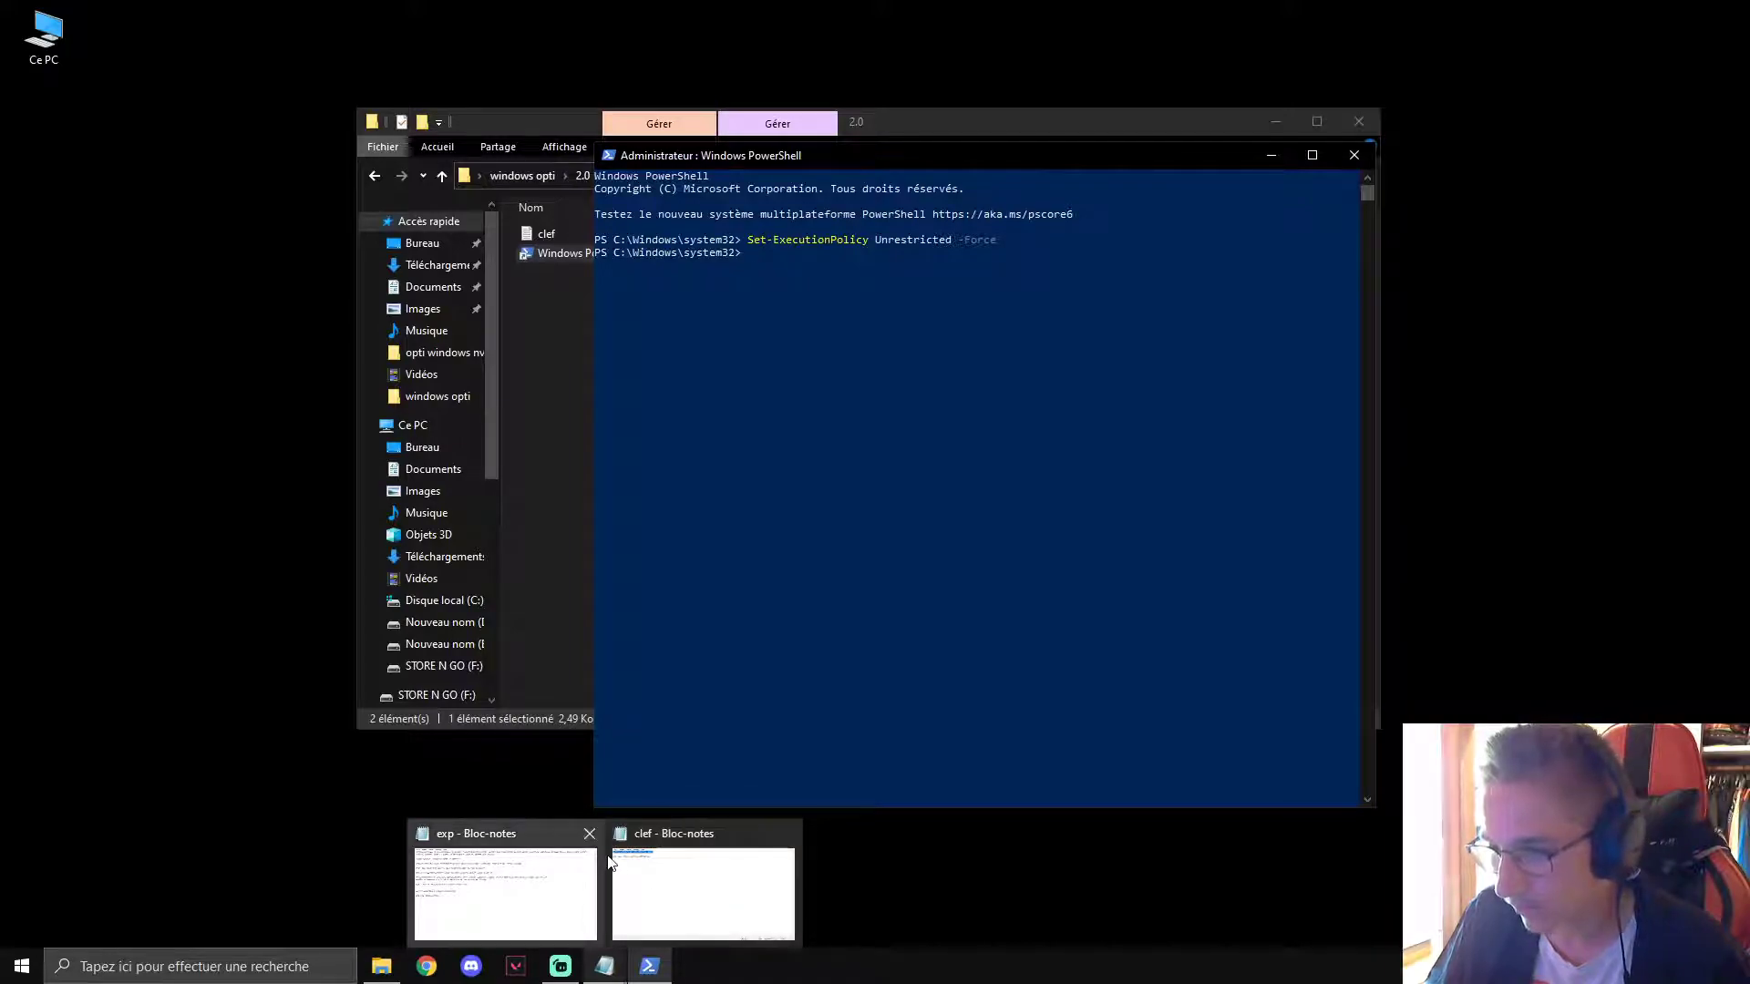
{"action": "left_click", "coordinate": [589, 833]}
{"action": "left_click", "coordinate": [638, 879]}
{"action": "left_click_drag", "start_coordinate": [447, 284], "coordinate": [178, 290]}
{"action": "key", "text": "ctrl+c"}
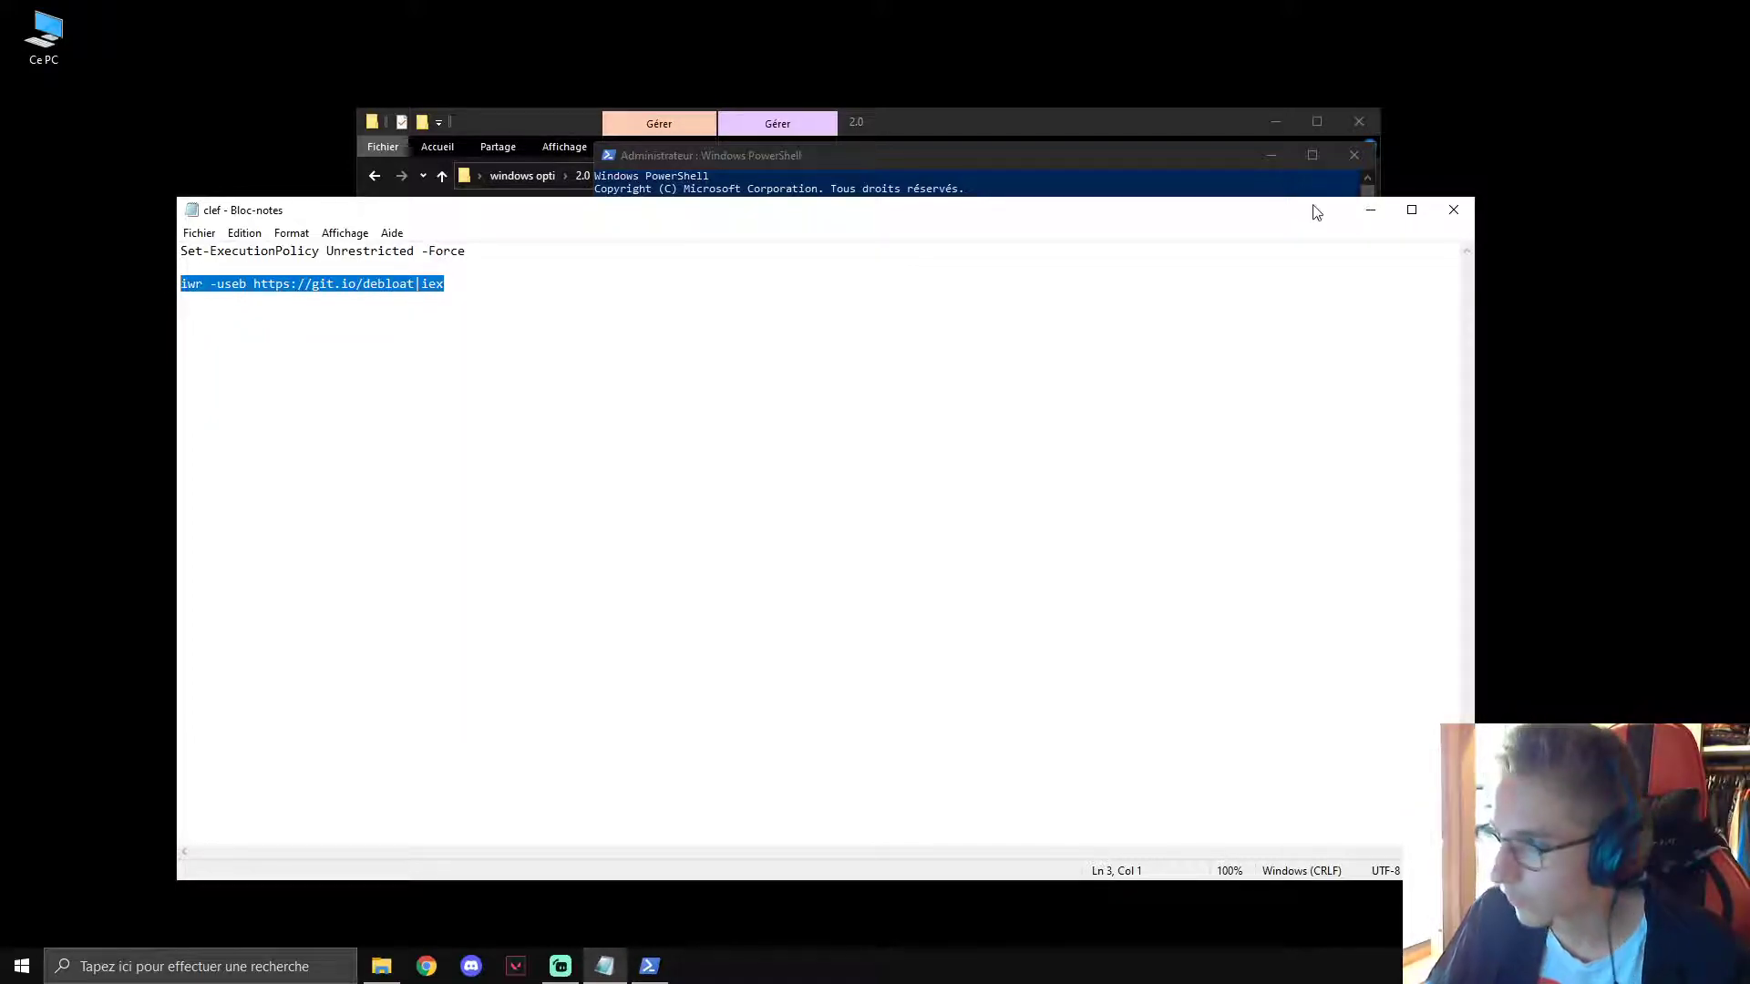
{"action": "left_click", "coordinate": [1370, 209]}
{"action": "left_click", "coordinate": [750, 253]}
{"action": "key", "text": "ctrl+v"}
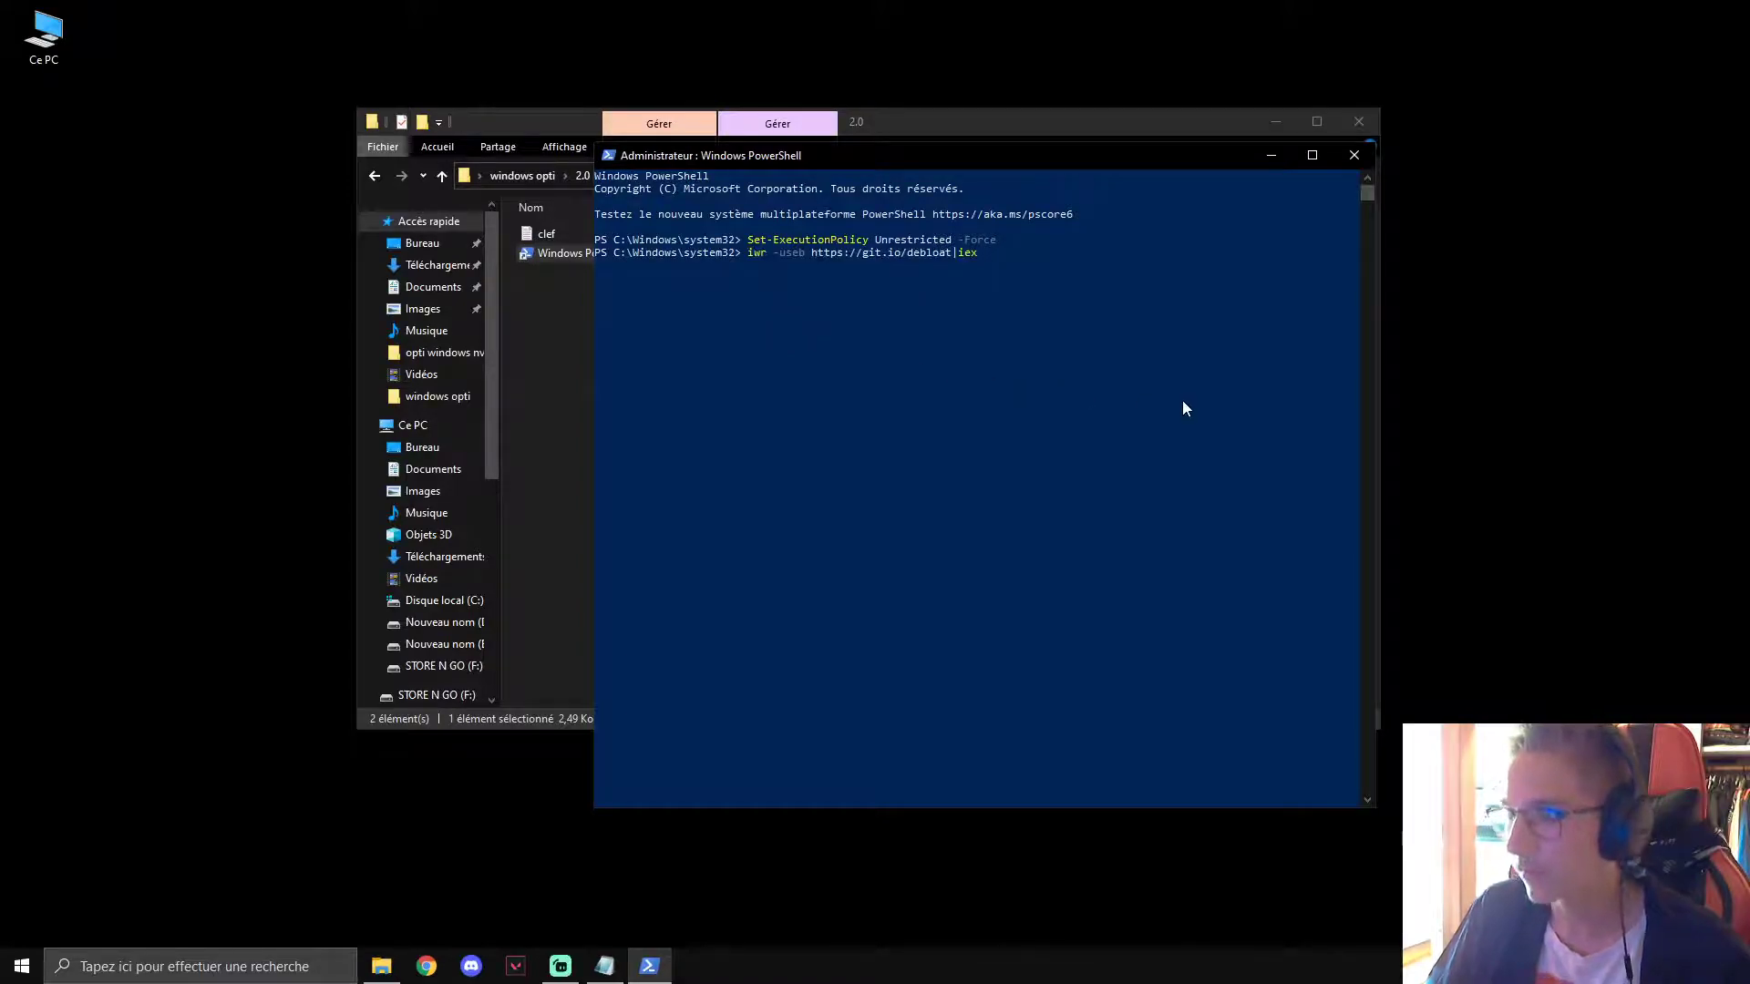
{"action": "key", "text": "Return"}
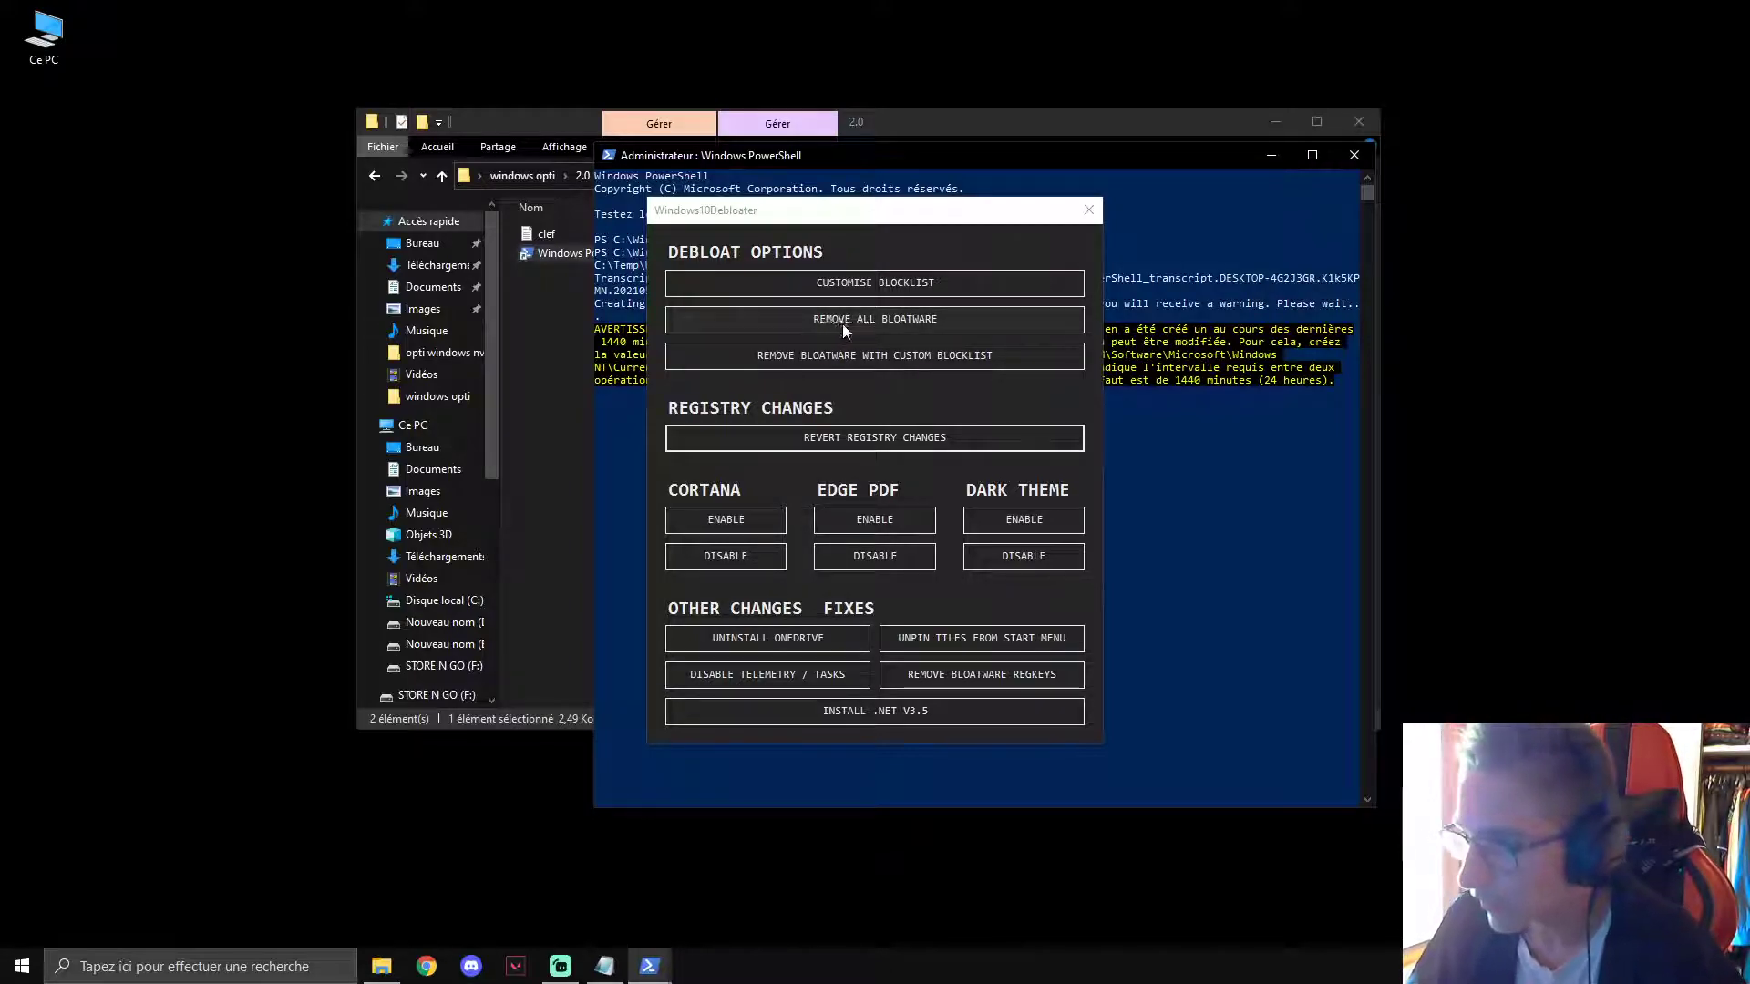
Remove all bloatware with Windows10Debloater and check the Start menu while it runs.
{"action": "left_click", "coordinate": [927, 313]}
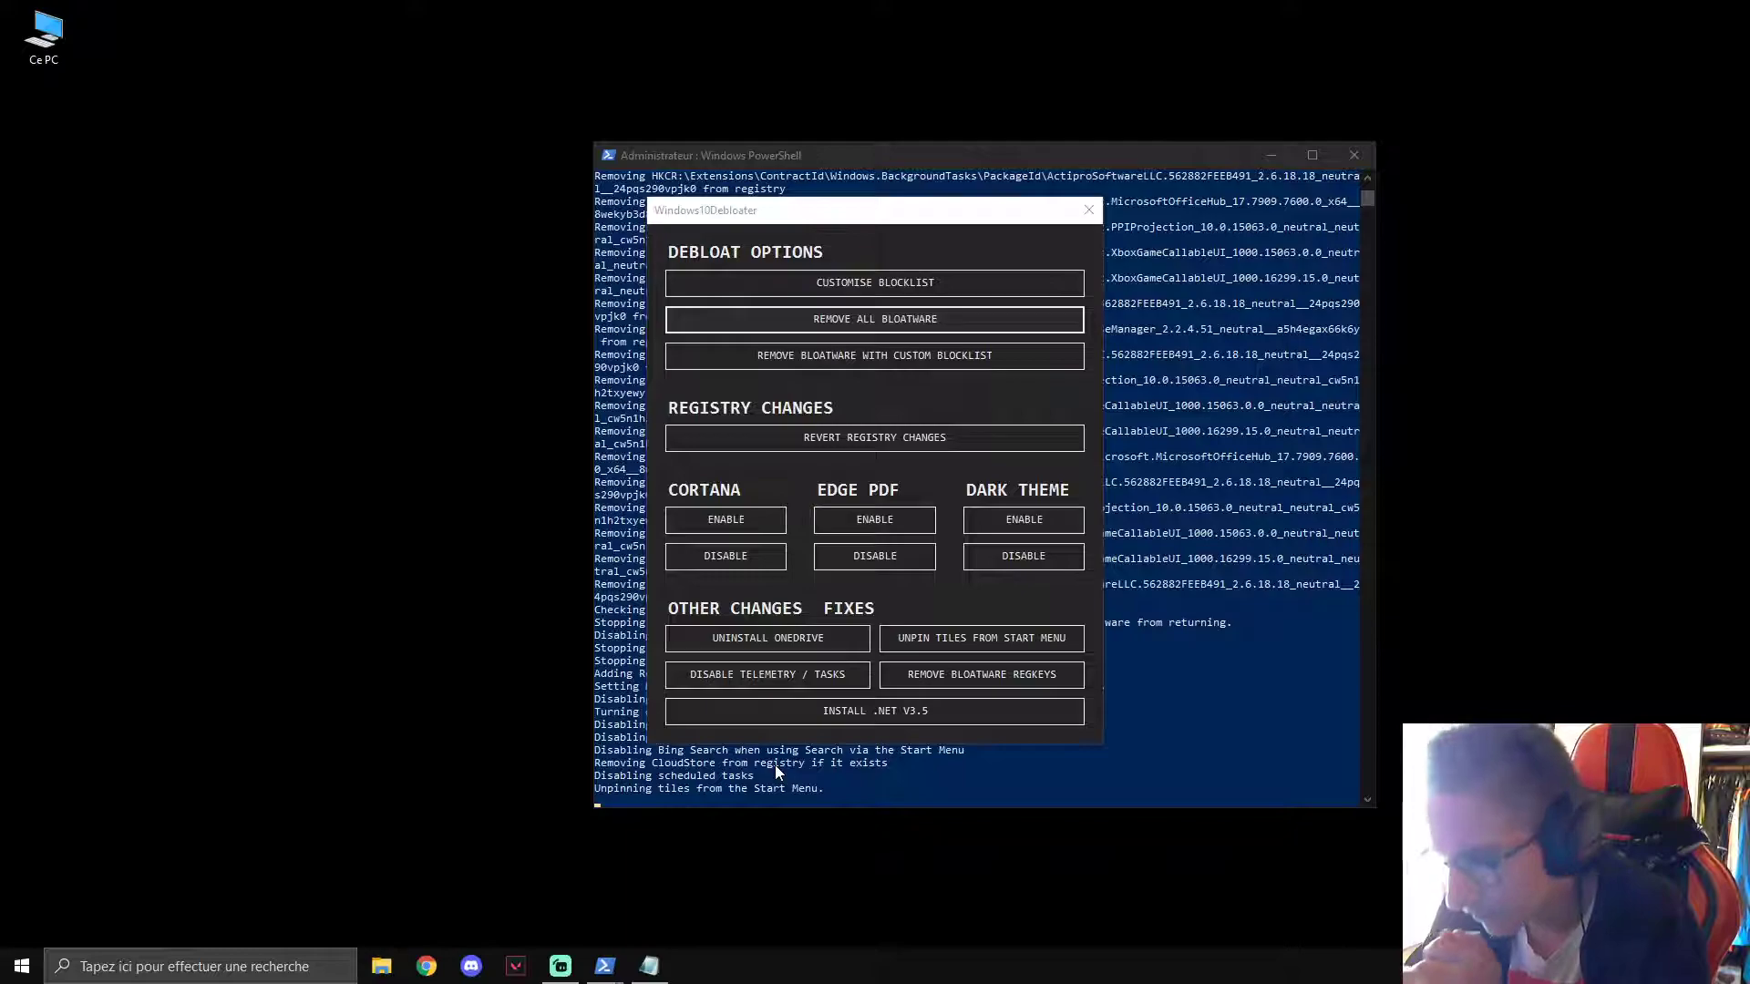
{"action": "key", "text": "super"}
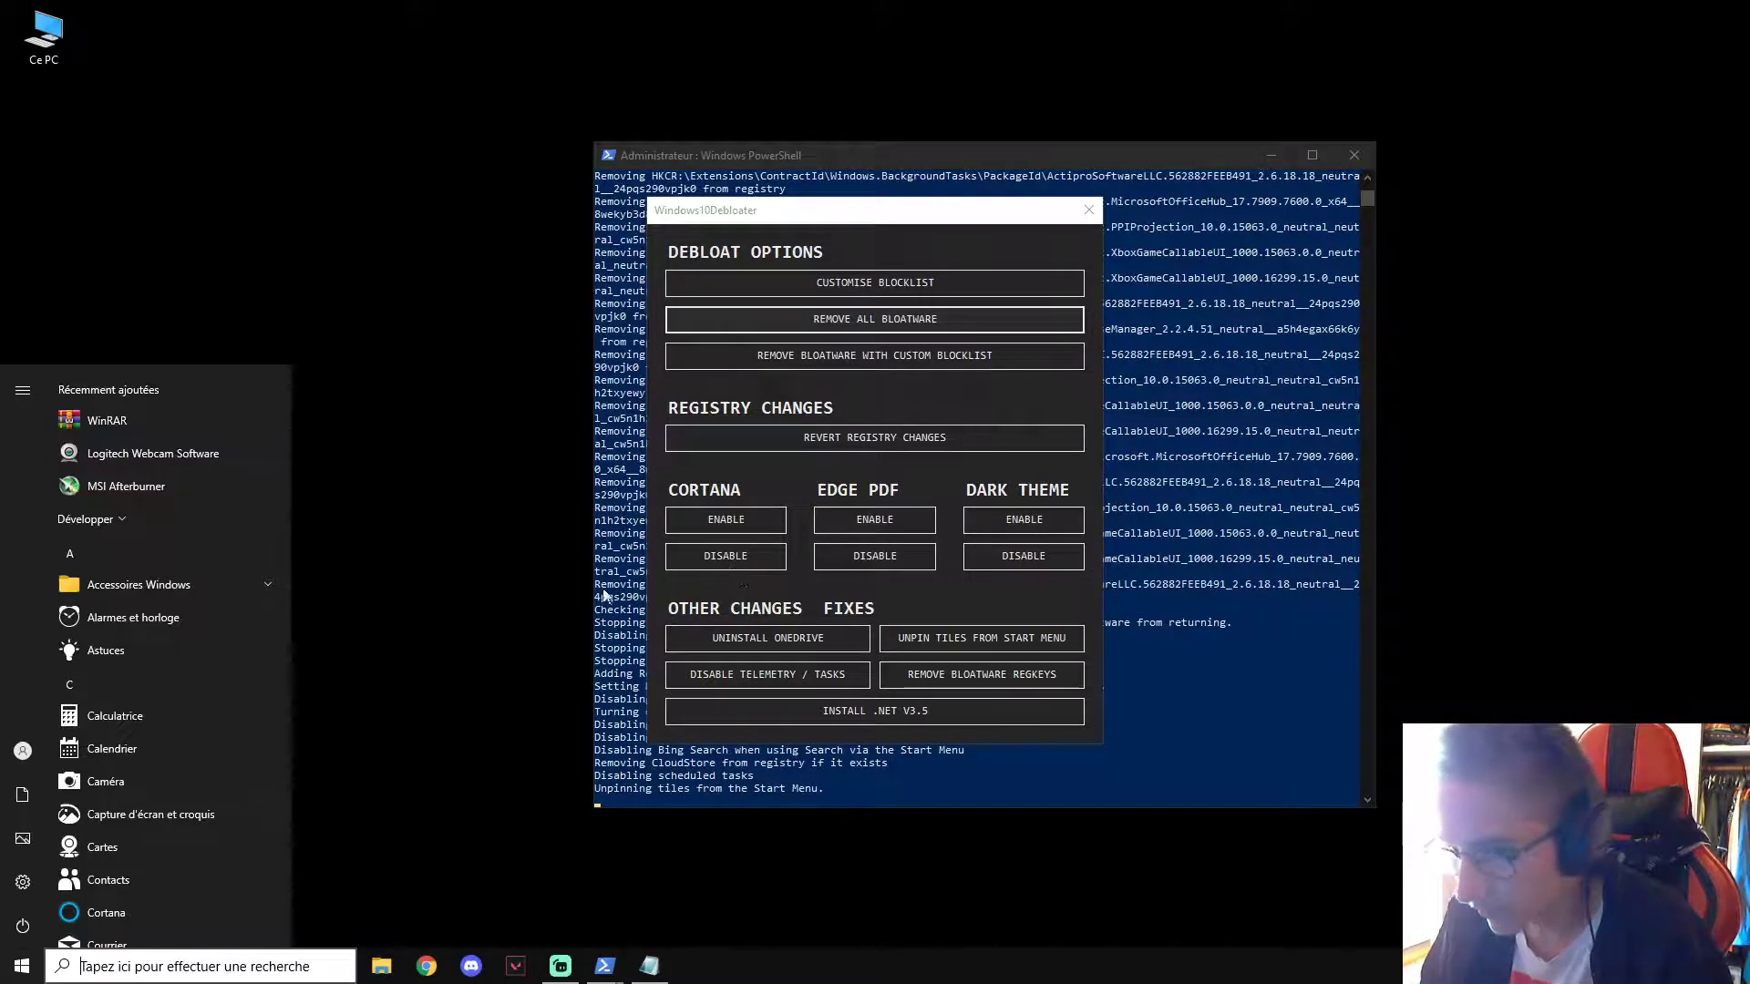
{"action": "left_click", "coordinate": [460, 835]}
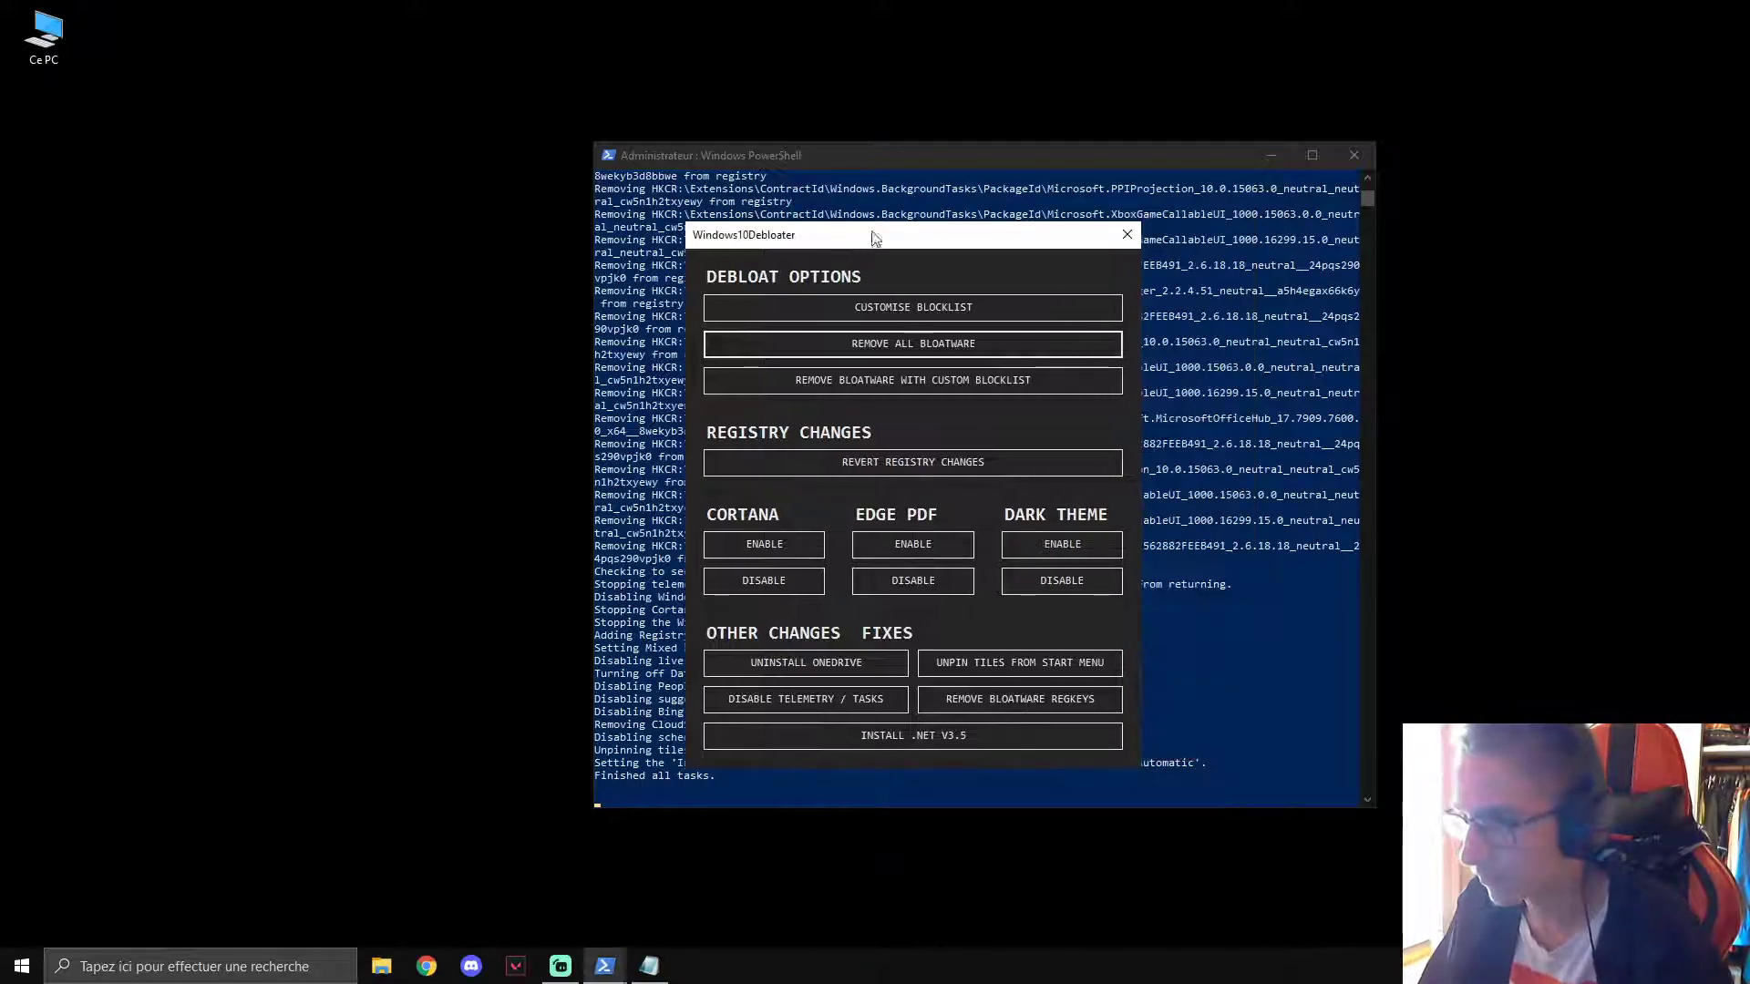
Disable Cortana and Edge PDF and uninstall OneDrive in Windows10Debloater.
{"action": "left_click_drag", "start_coordinate": [935, 152], "coordinate": [738, 133]}
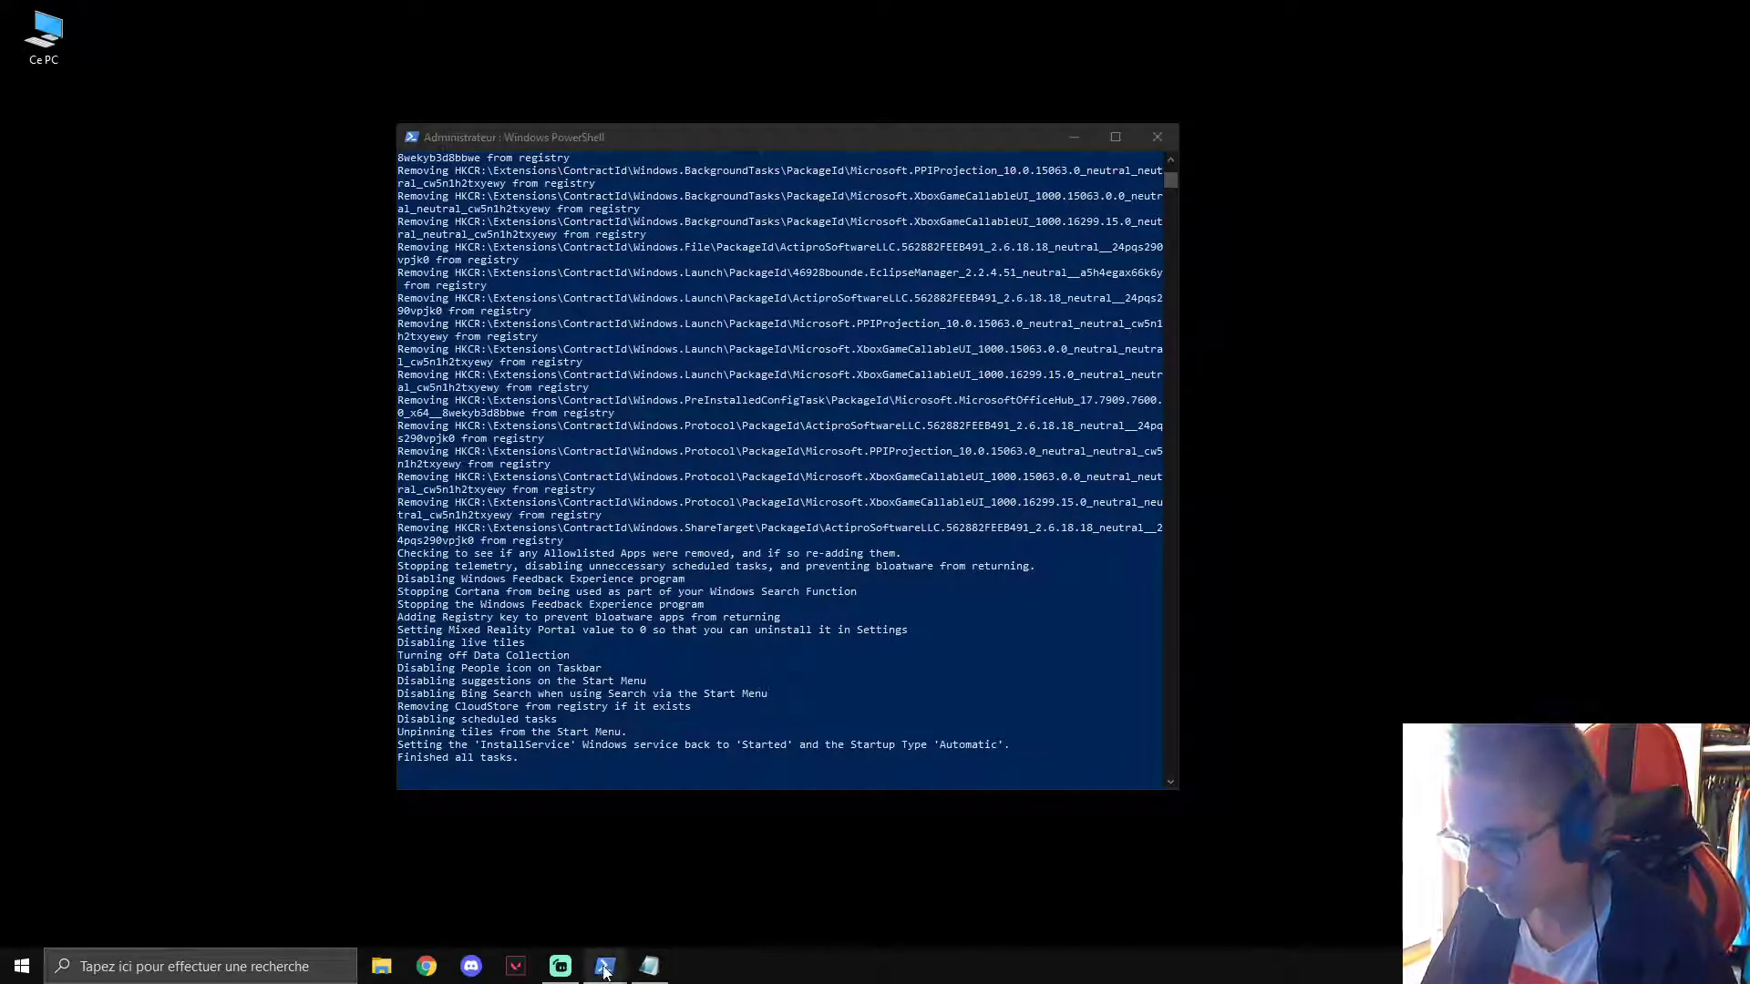
{"action": "mouse_move", "coordinate": [605, 964]}
{"action": "left_click", "coordinate": [578, 857]}
{"action": "left_click_drag", "start_coordinate": [860, 240], "coordinate": [720, 232]}
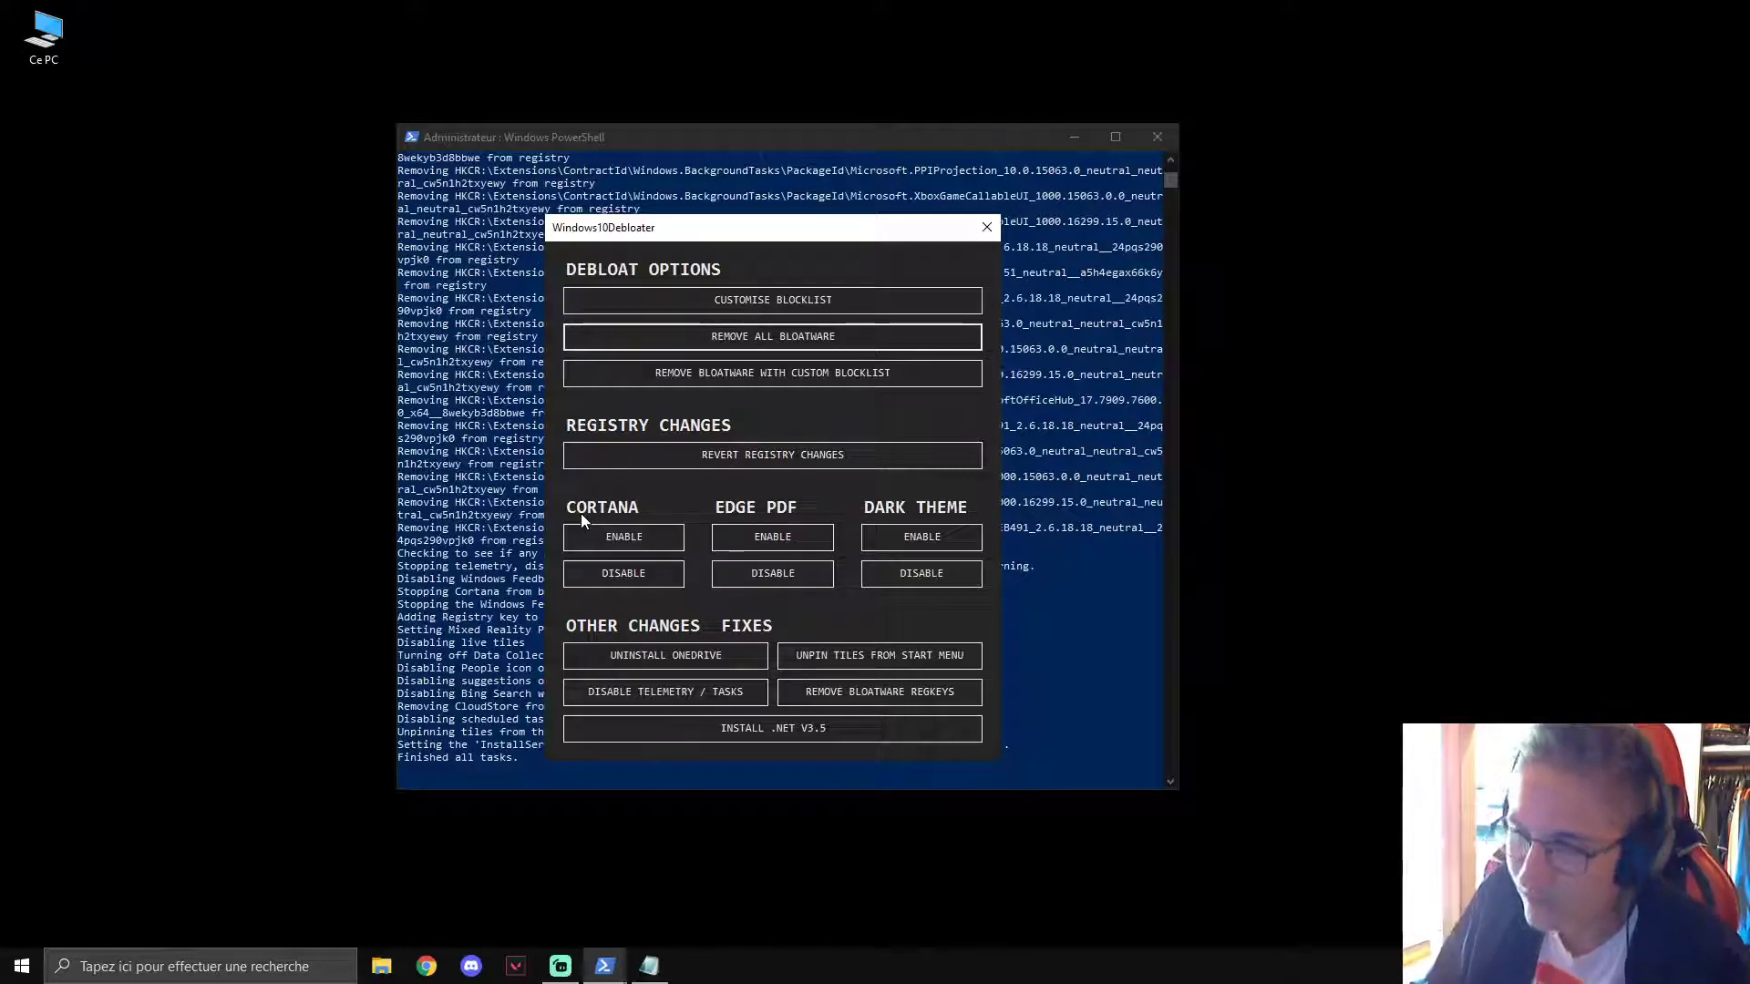
{"action": "left_click", "coordinate": [614, 580]}
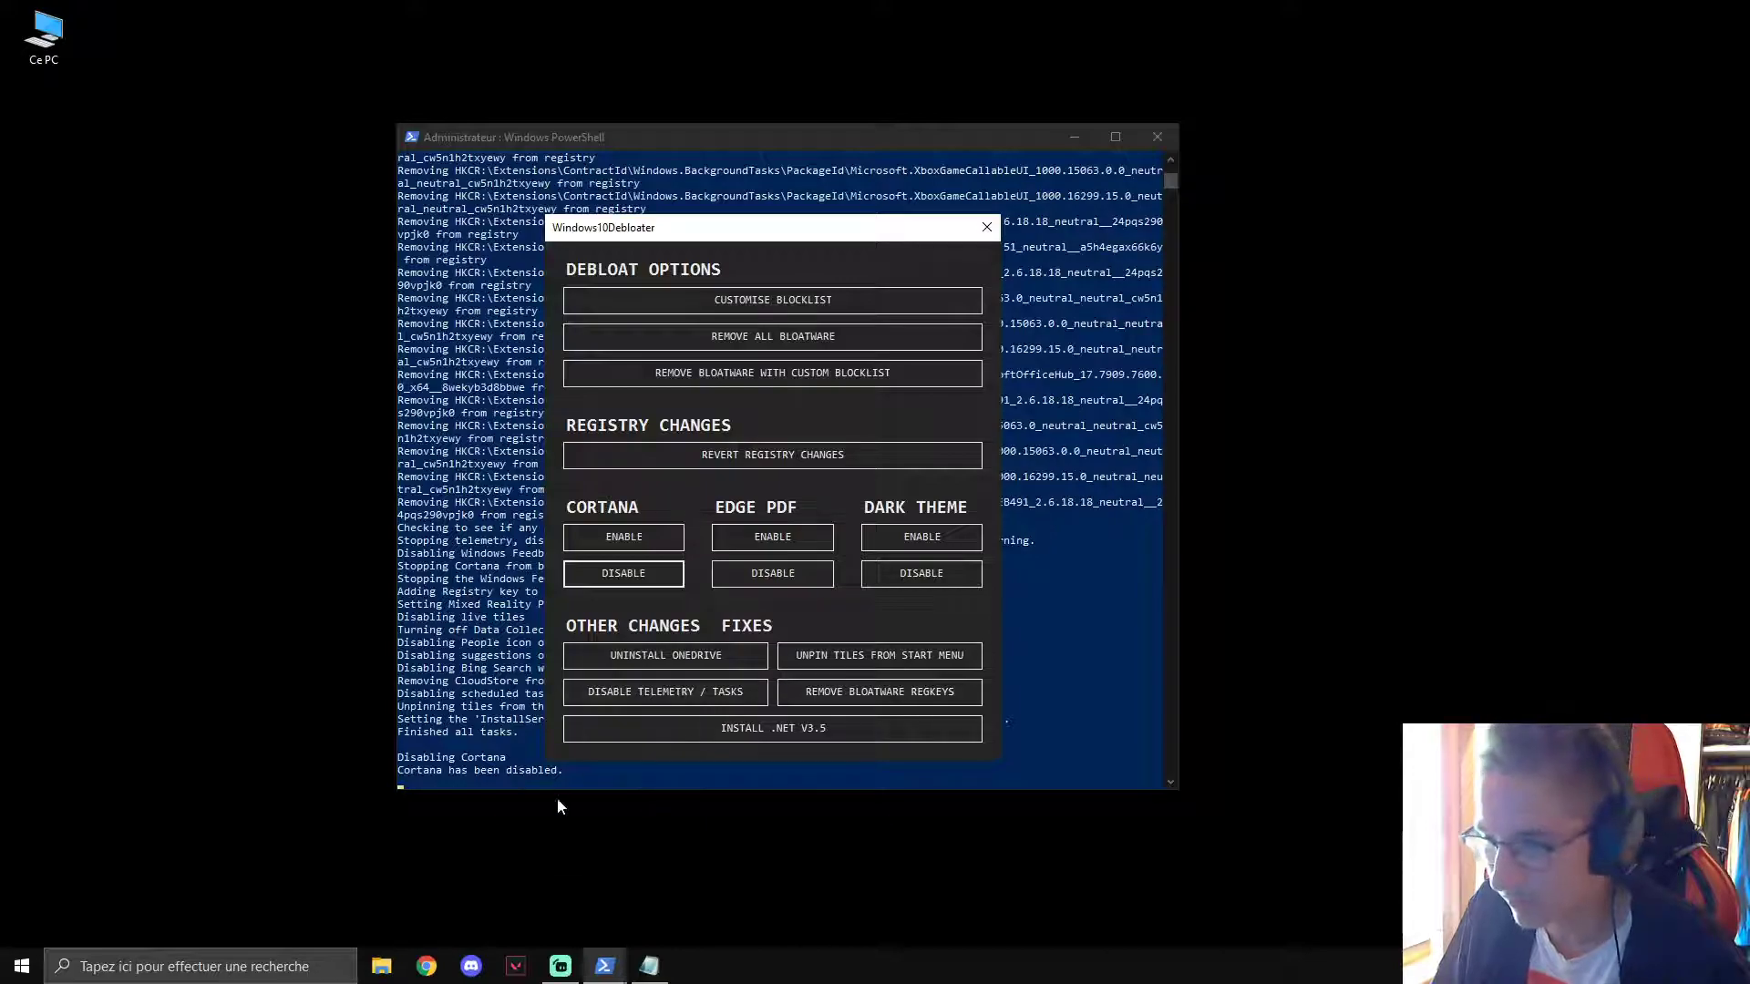
{"action": "left_click", "coordinate": [773, 583]}
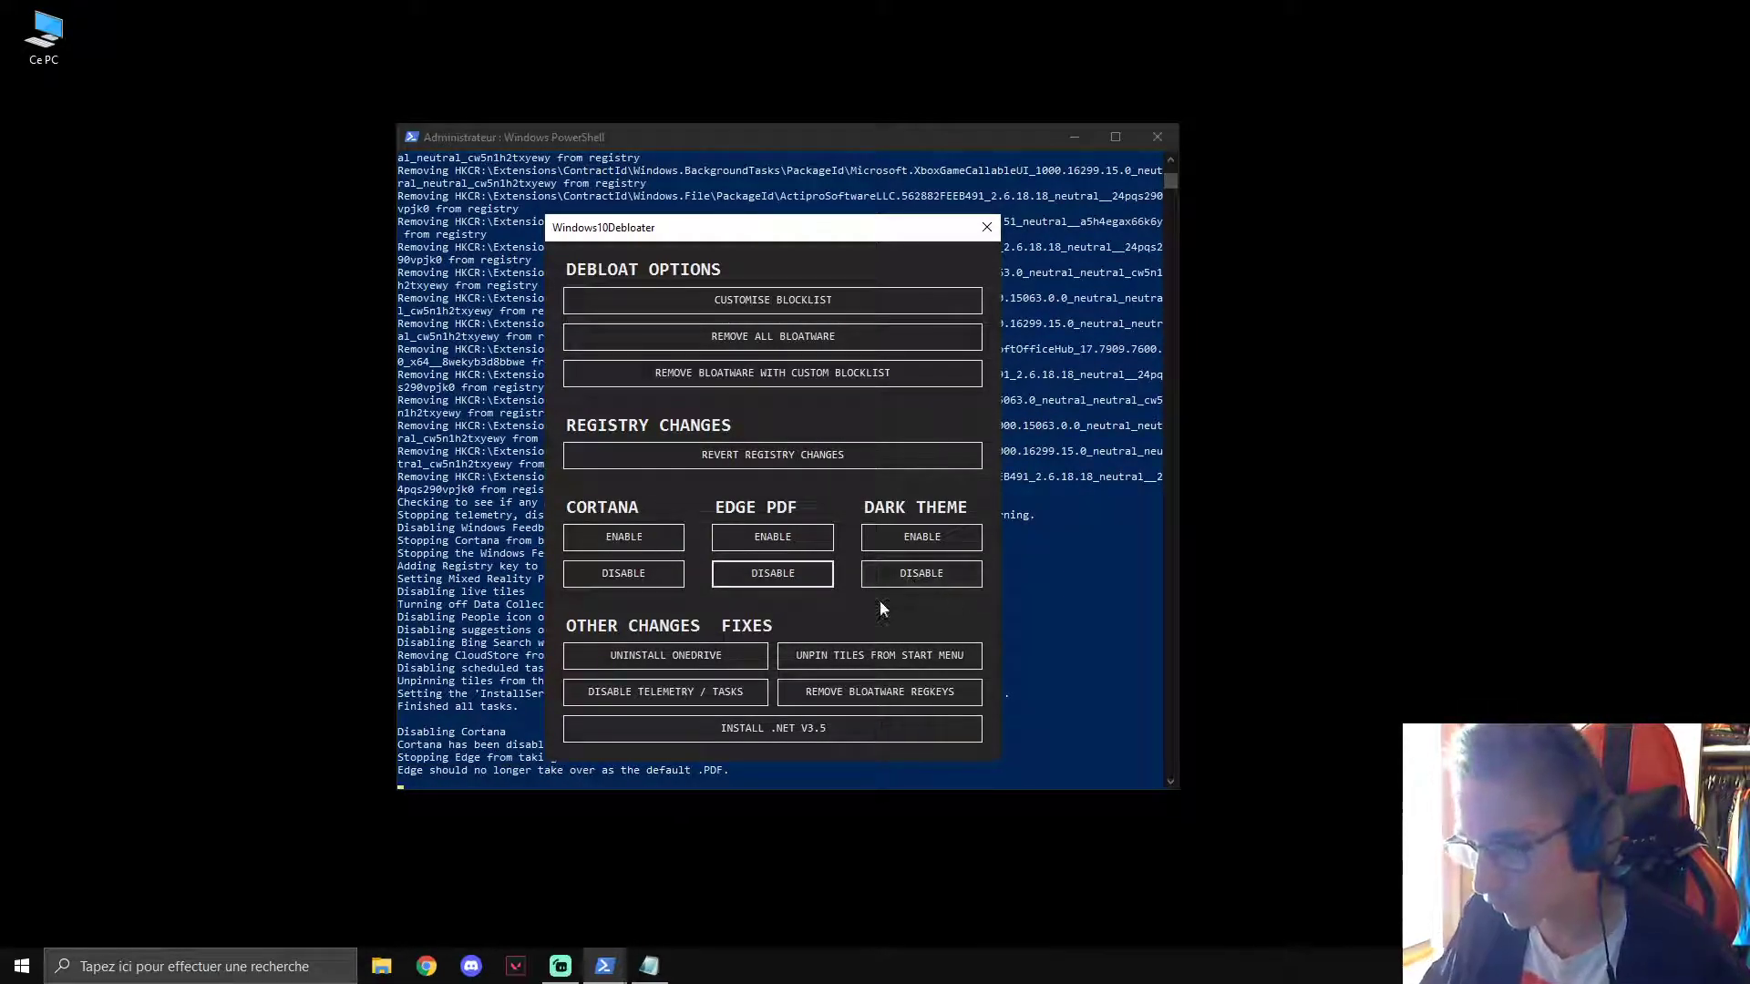
{"action": "left_click", "coordinate": [649, 654]}
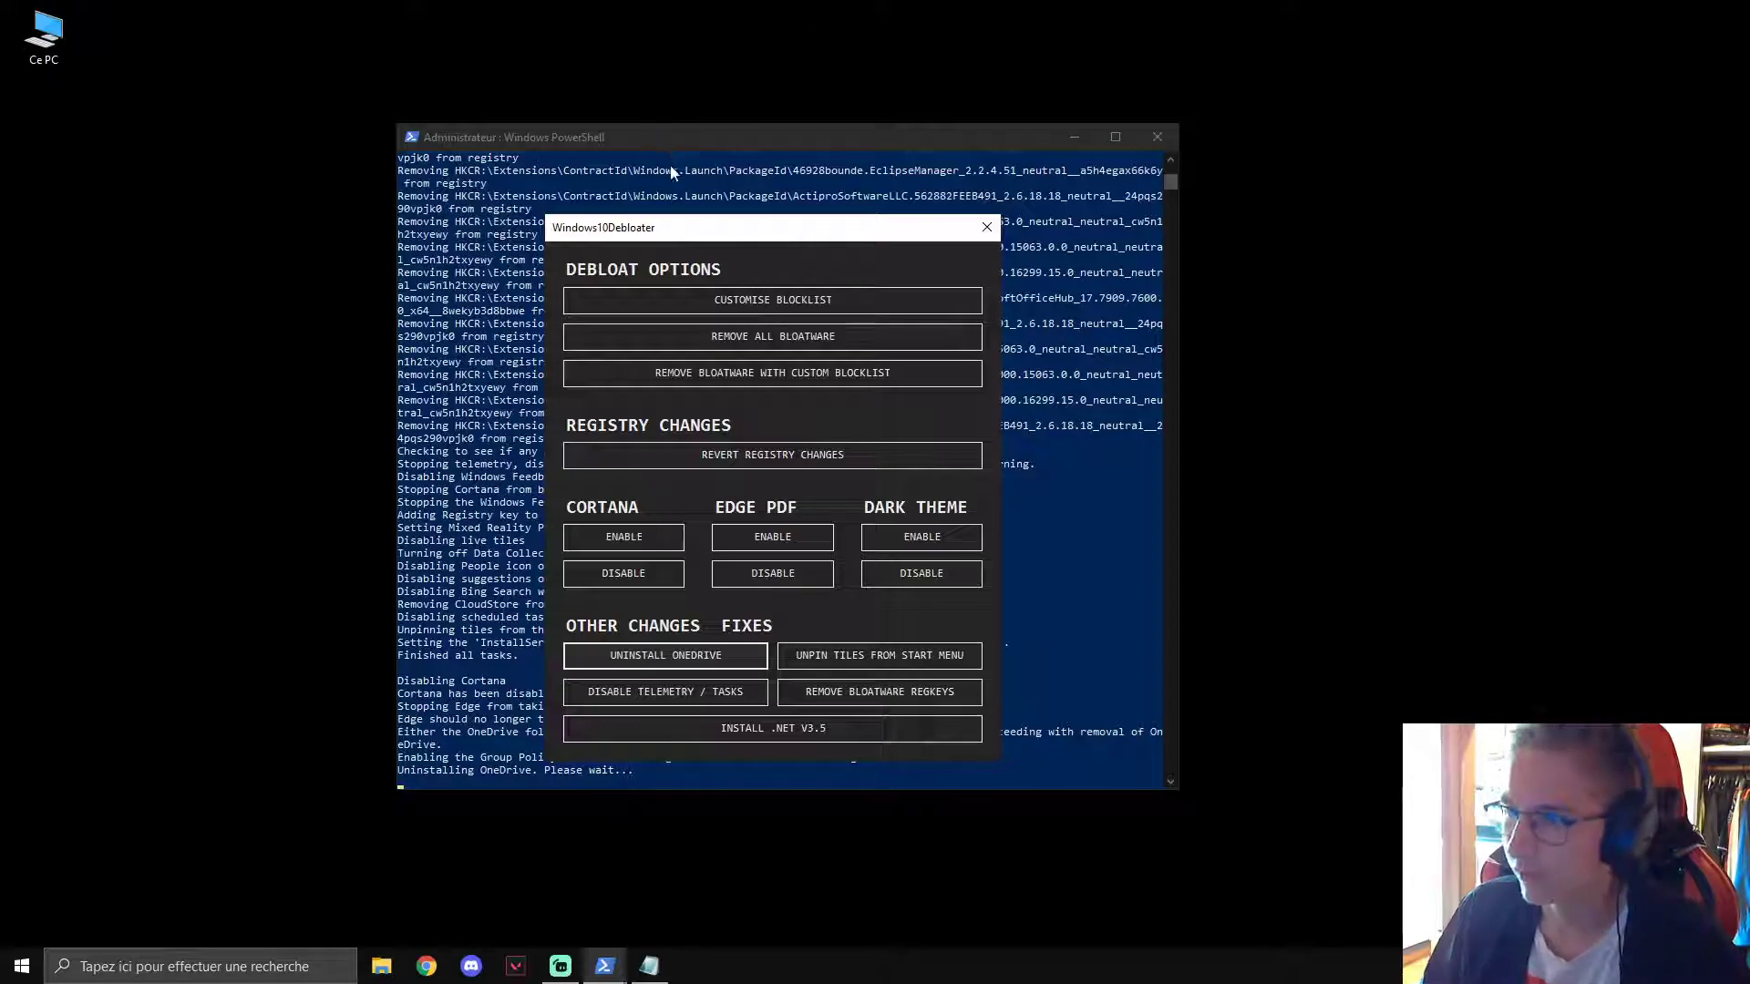
Follow the OneDrive removal in PowerShell until it completes, and close Windows10Debloater and PowerShell.
{"action": "left_click", "coordinate": [697, 129]}
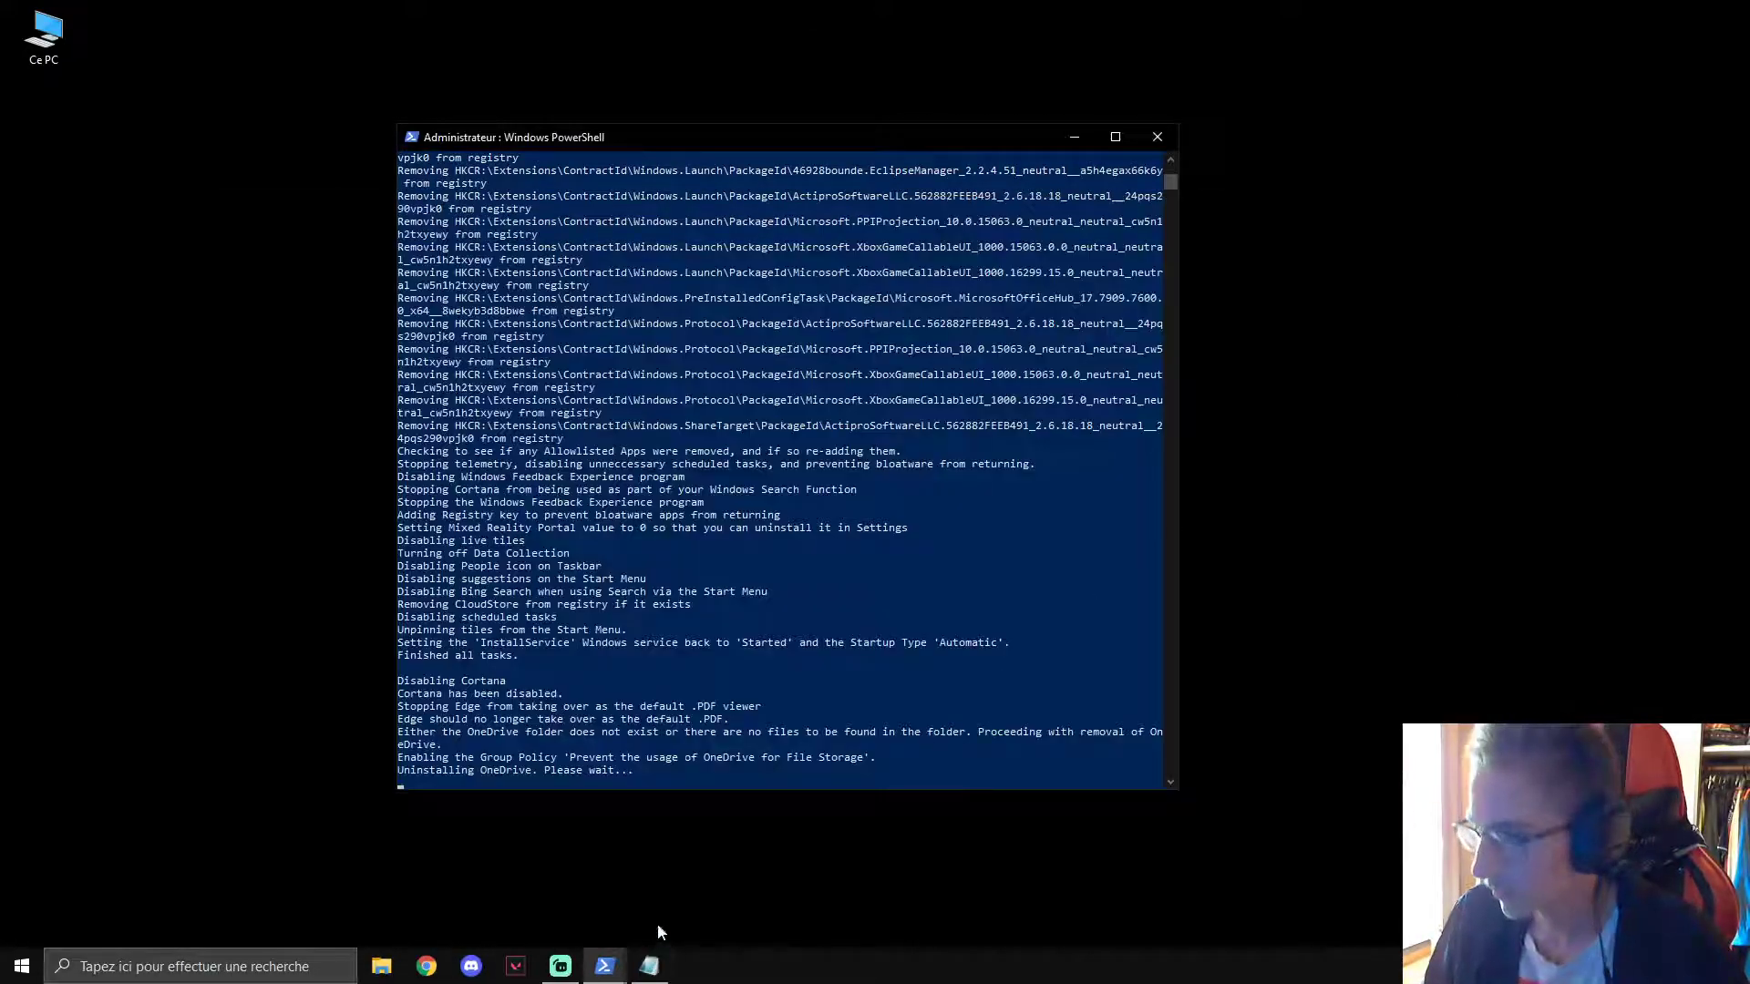
{"action": "left_click", "coordinate": [604, 966]}
{"action": "left_click", "coordinate": [545, 882]}
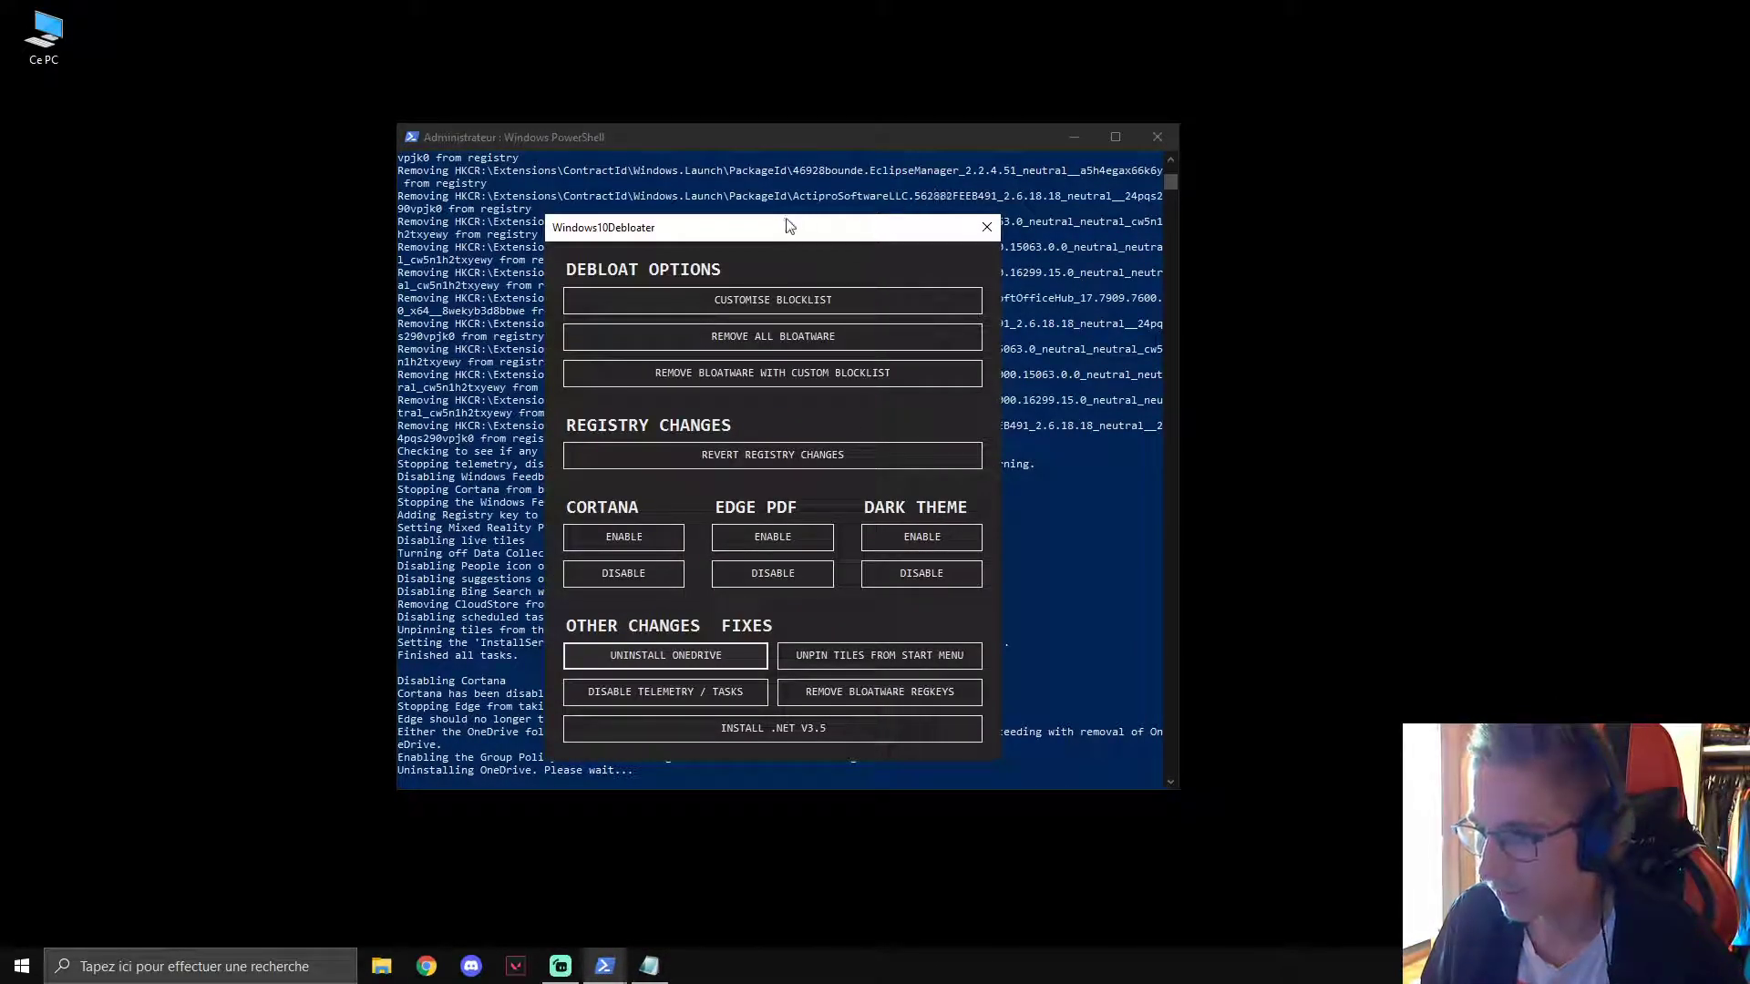
{"action": "left_click", "coordinate": [773, 144]}
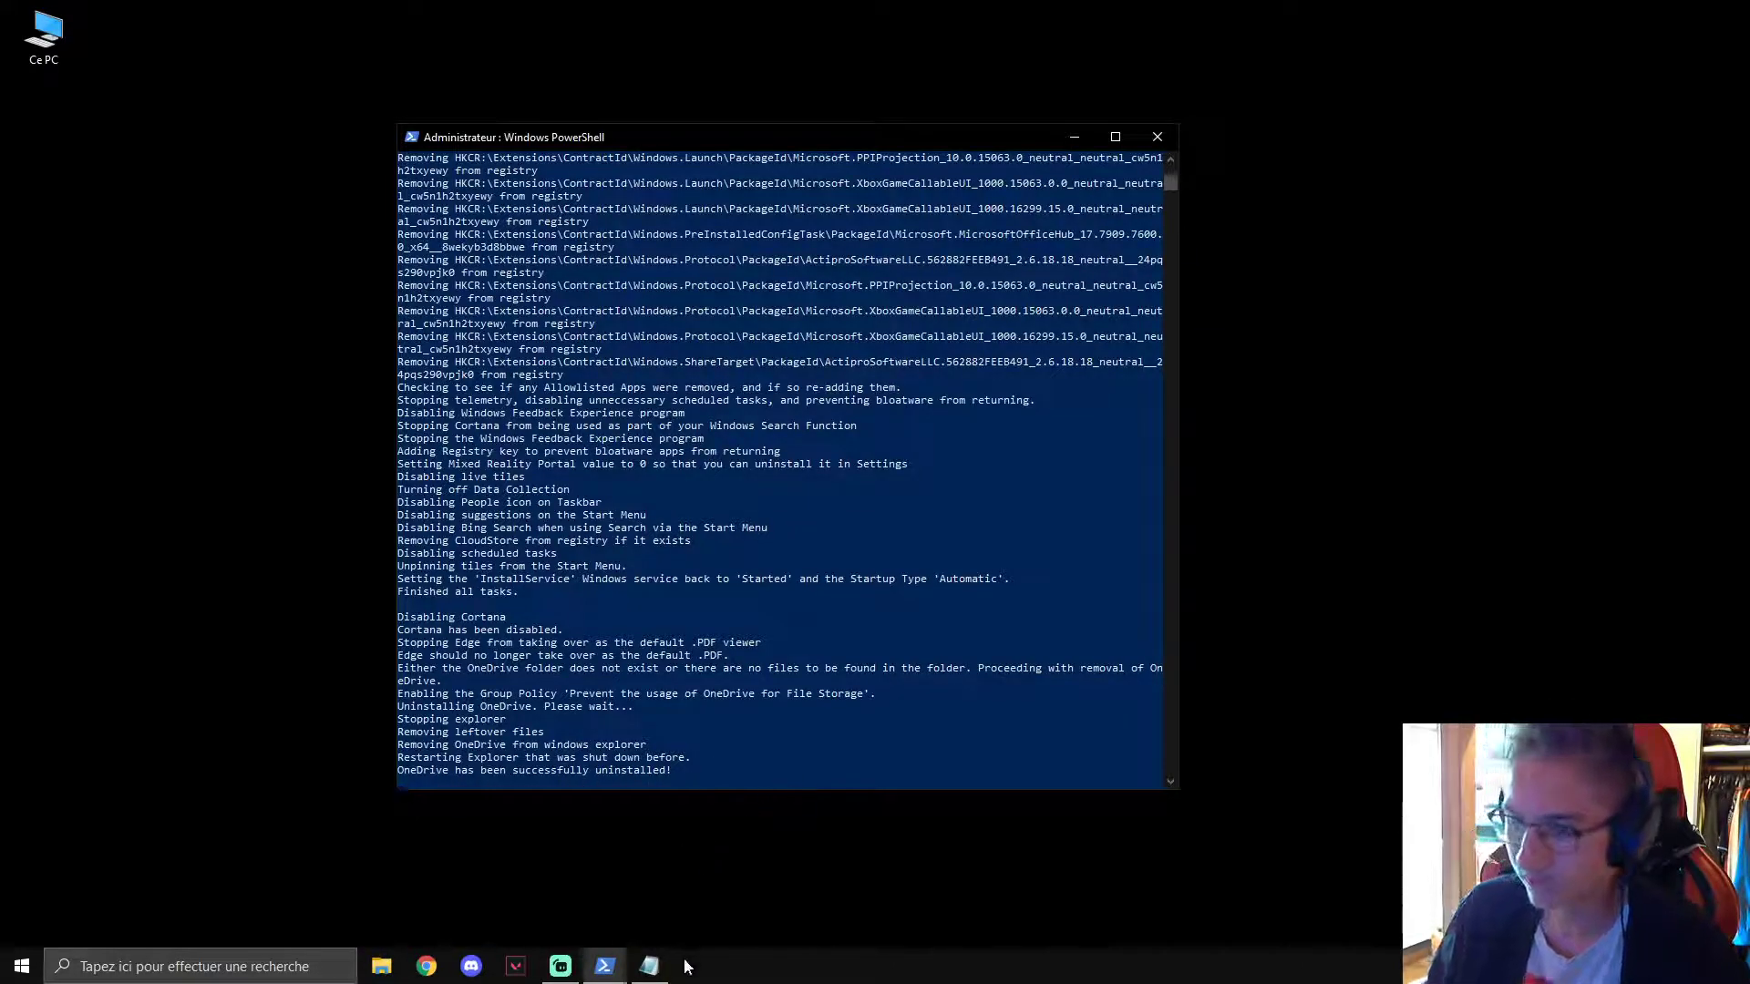
{"action": "mouse_move", "coordinate": [660, 973]}
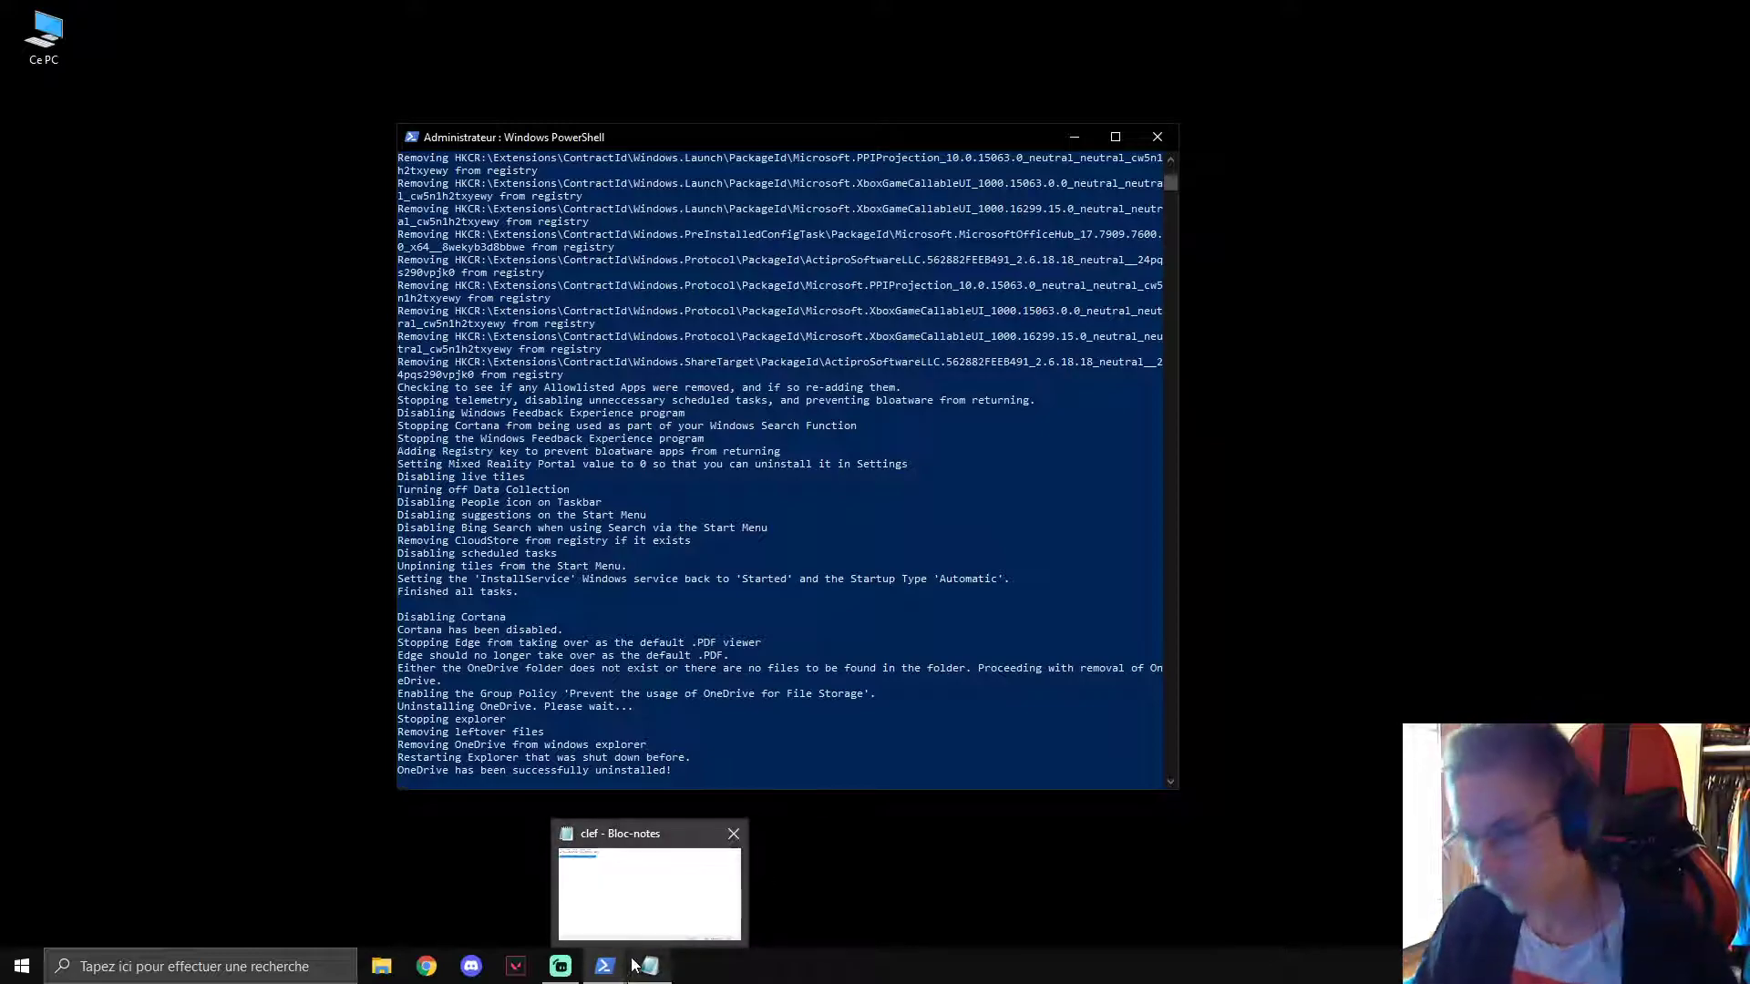
{"action": "mouse_move", "coordinate": [604, 965]}
{"action": "left_click", "coordinate": [654, 899]}
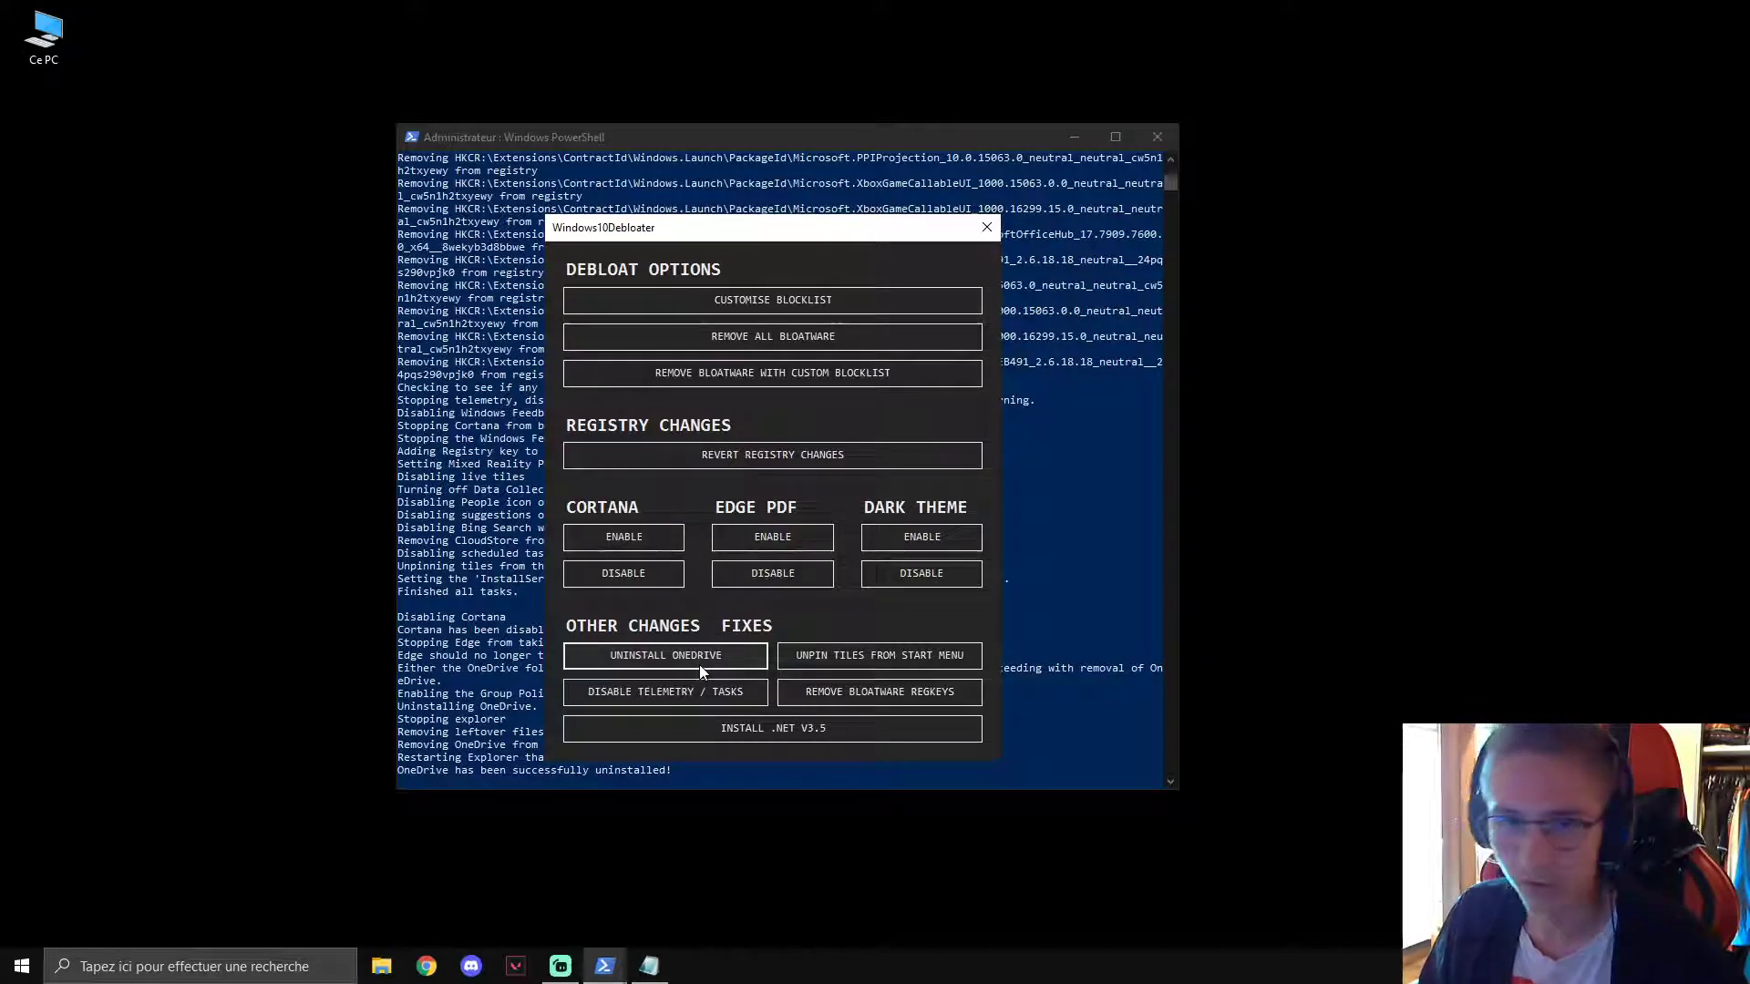
{"action": "left_click", "coordinate": [986, 228]}
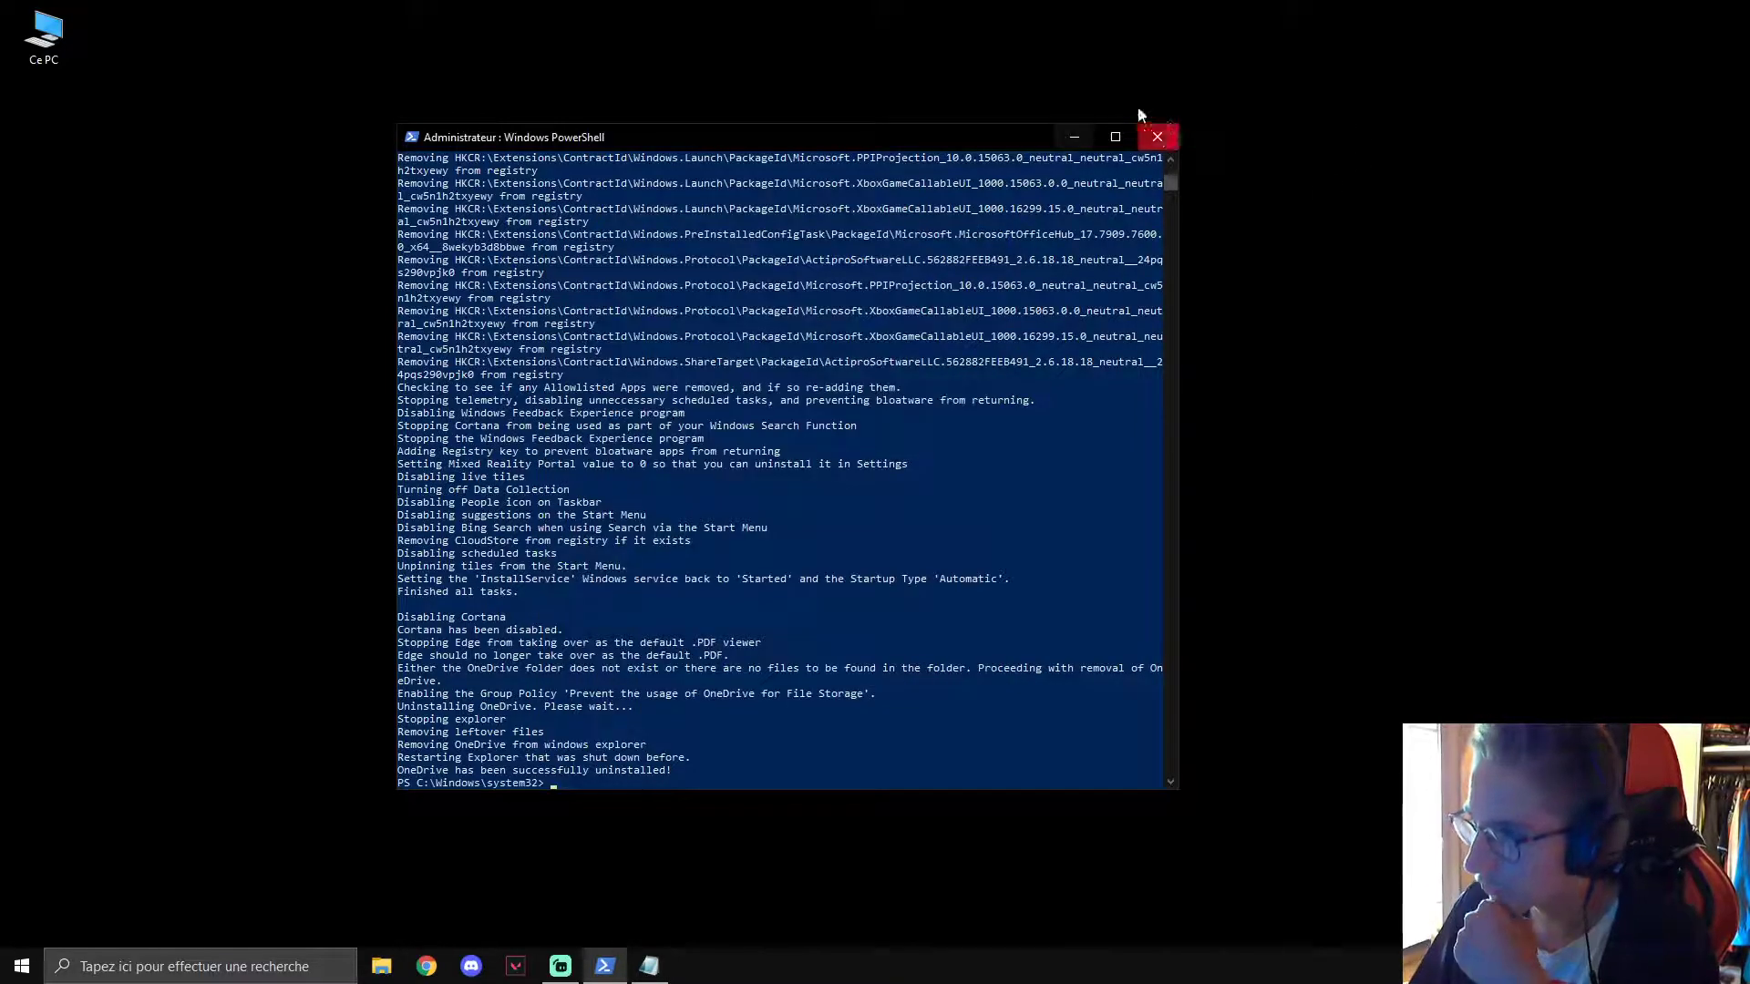
{"action": "left_click", "coordinate": [1166, 141]}
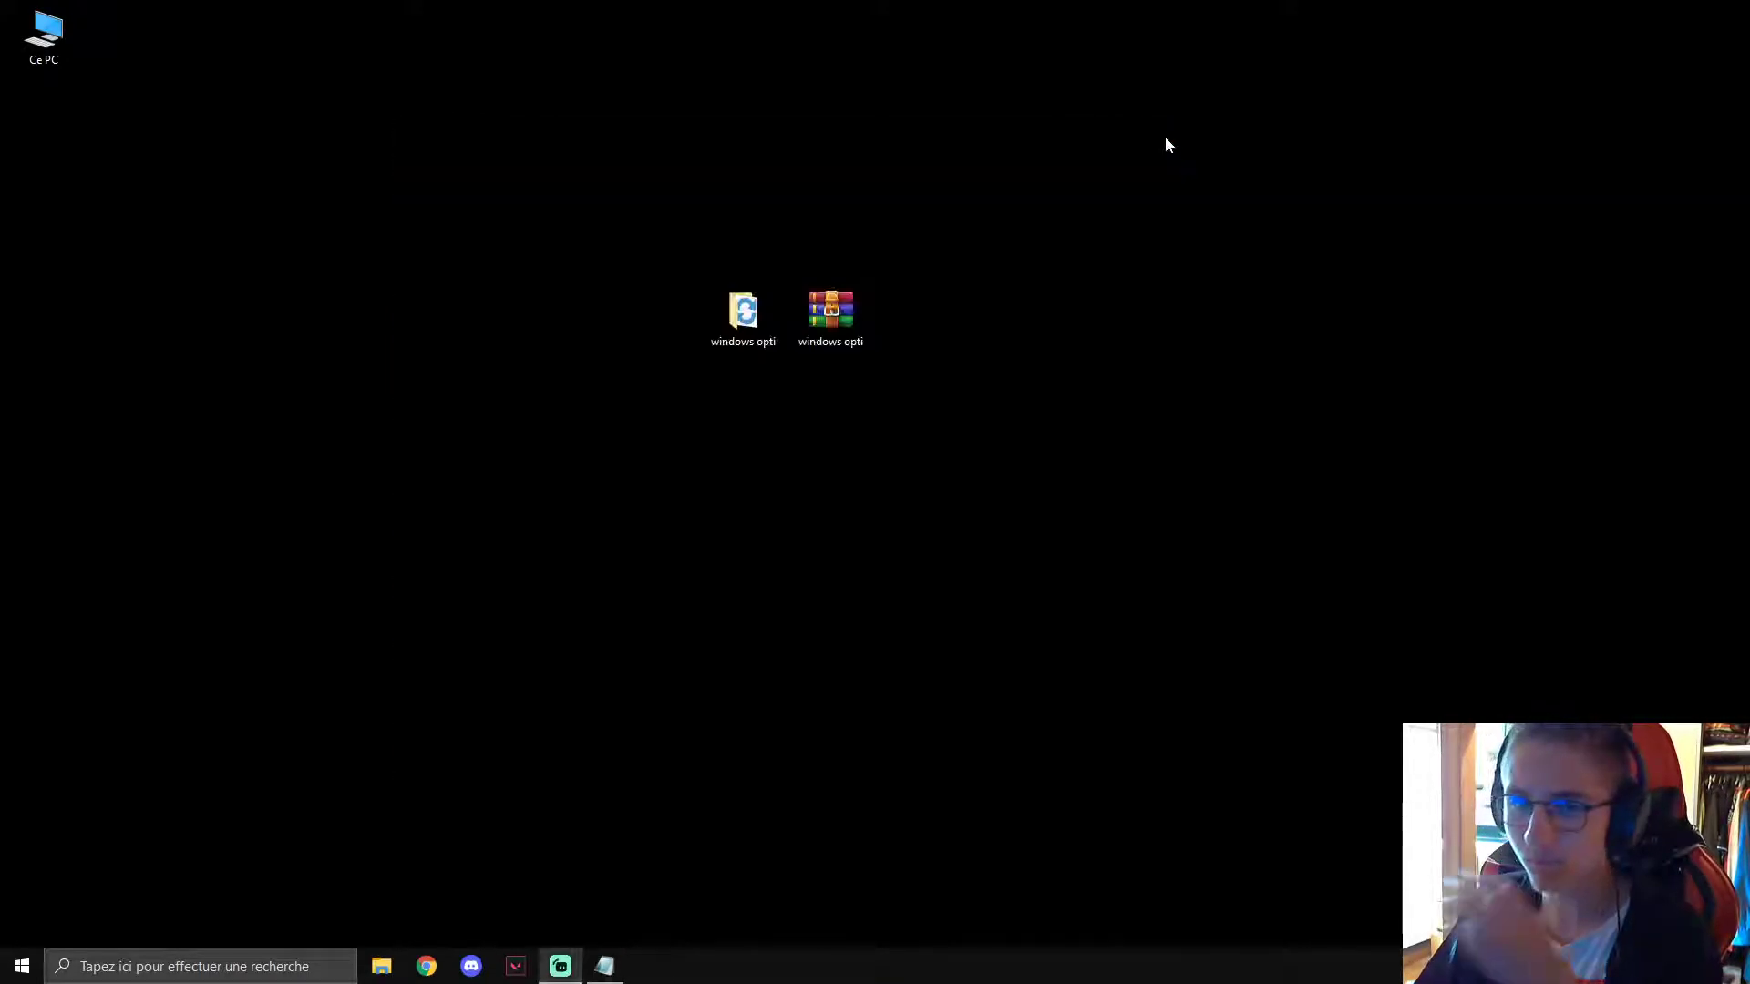
Run the 18 Uninstall Skype script from the windows opti 3.0 folder with PowerShell.
{"action": "double_click", "coordinate": [762, 324]}
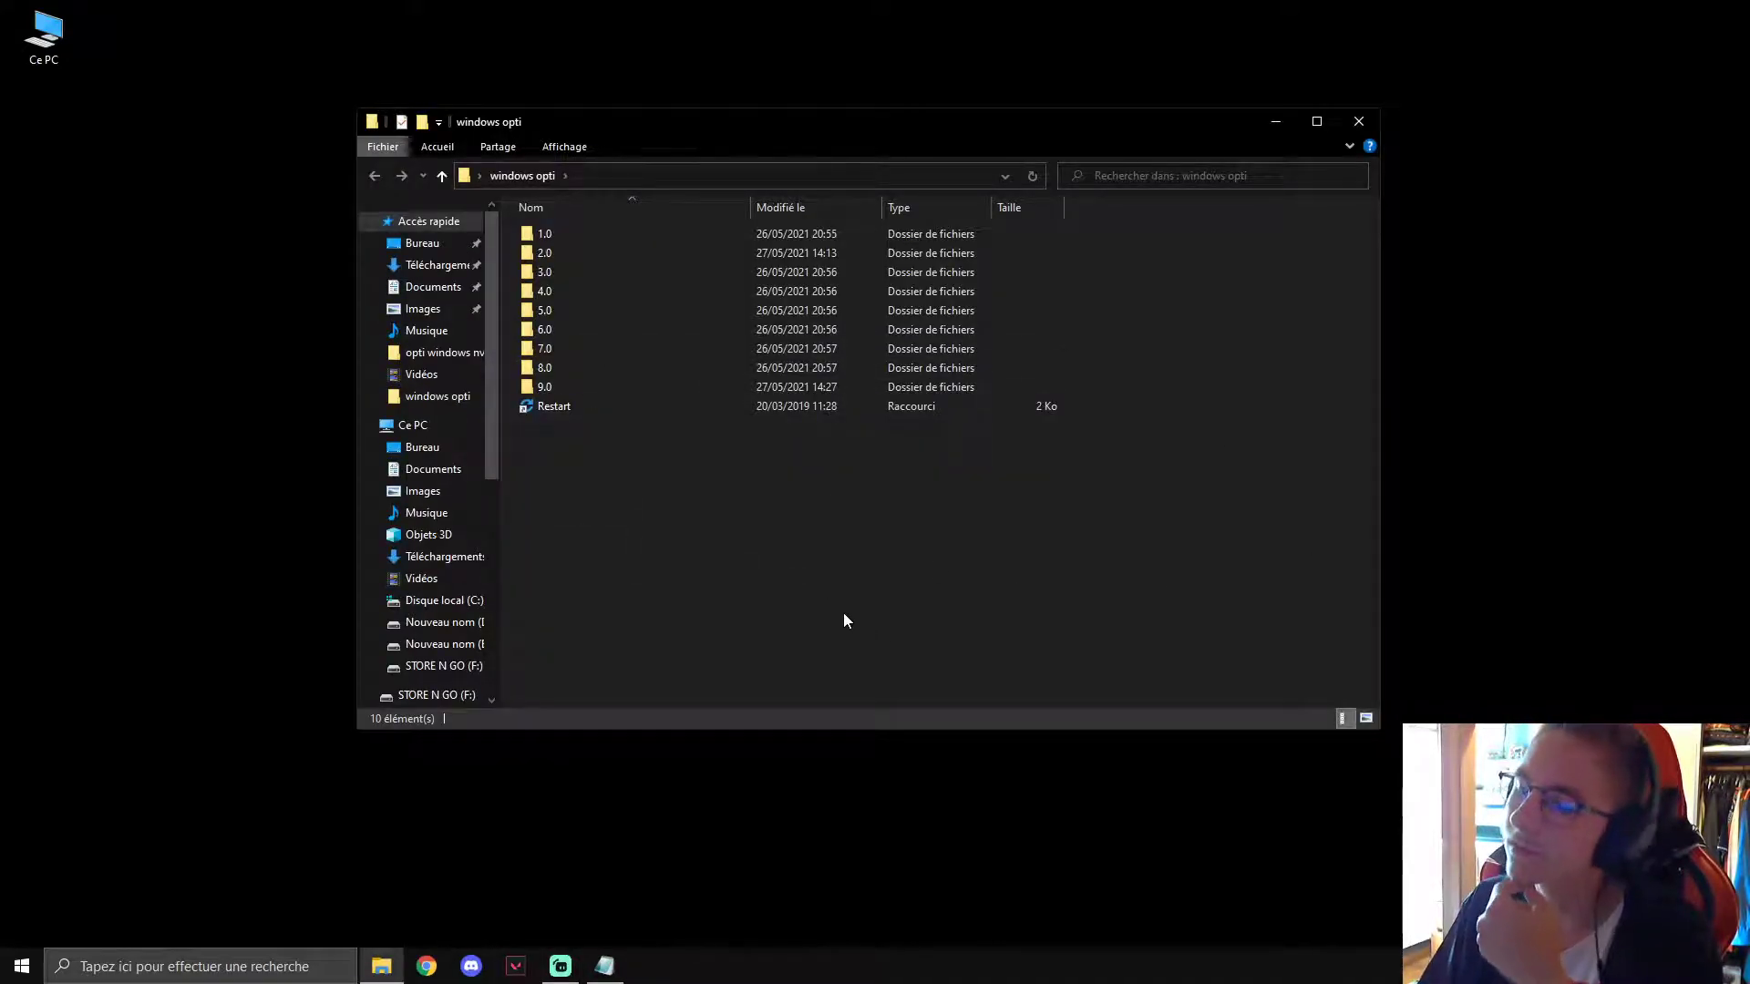
{"action": "double_click", "coordinate": [558, 271]}
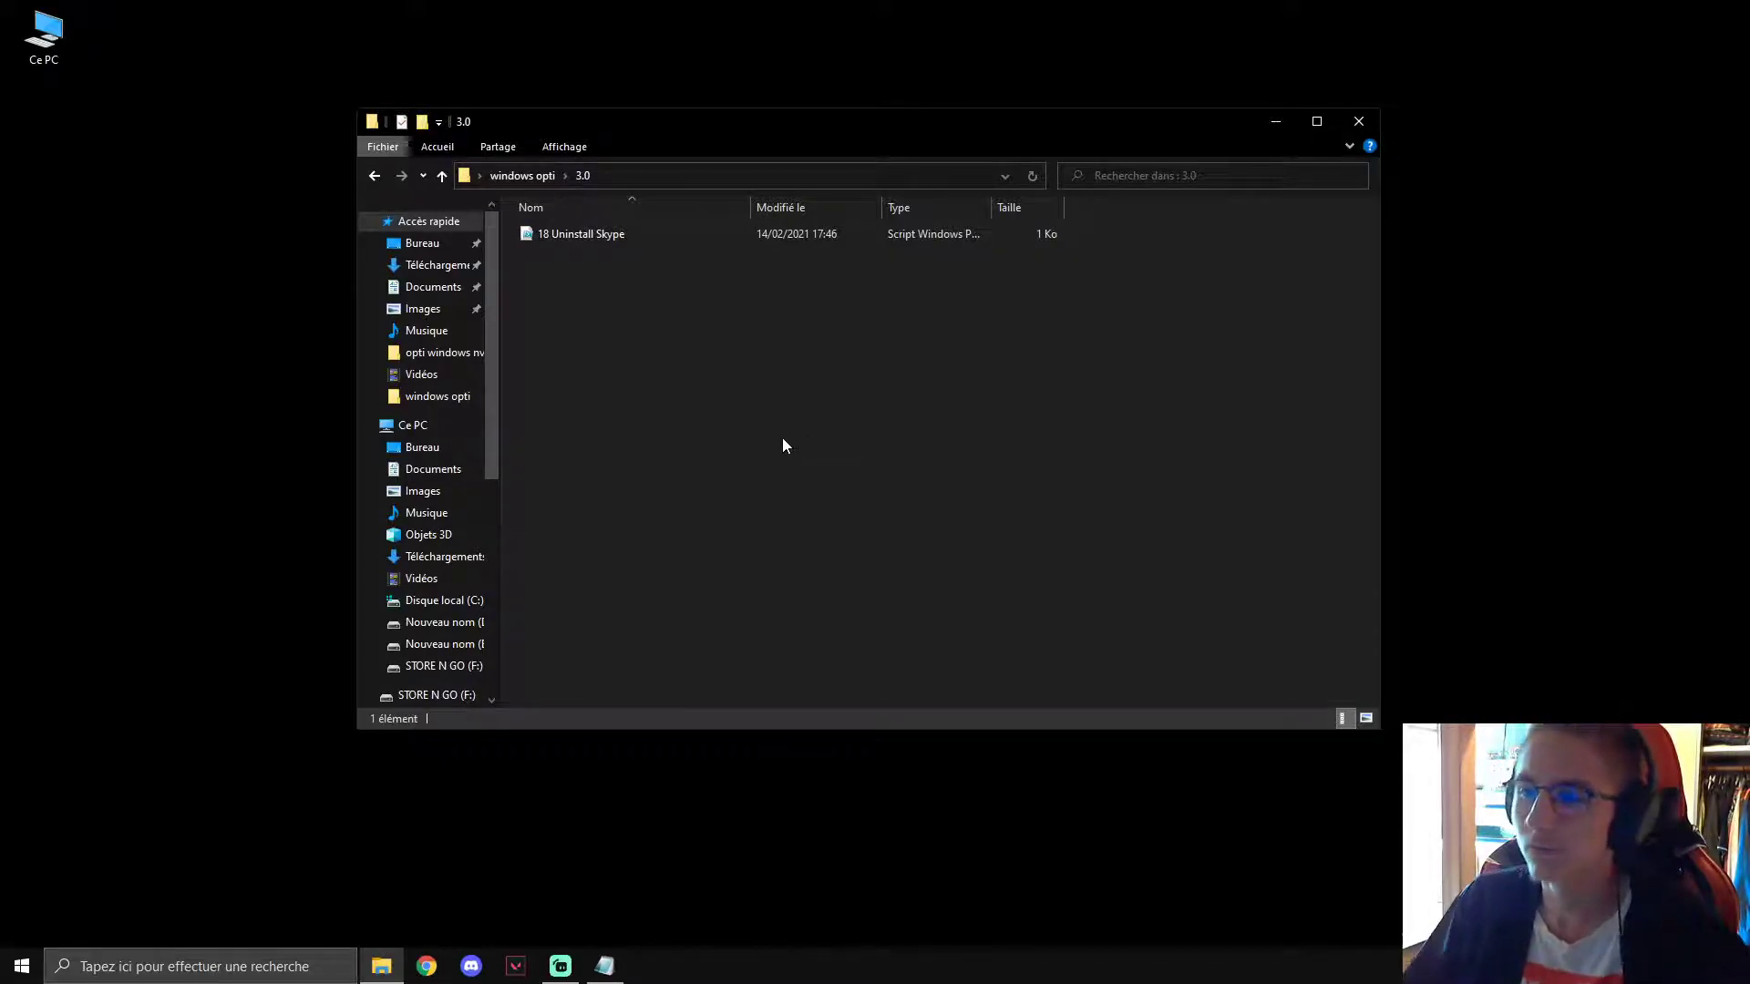
{"action": "left_click", "coordinate": [584, 237]}
{"action": "right_click", "coordinate": [582, 234]}
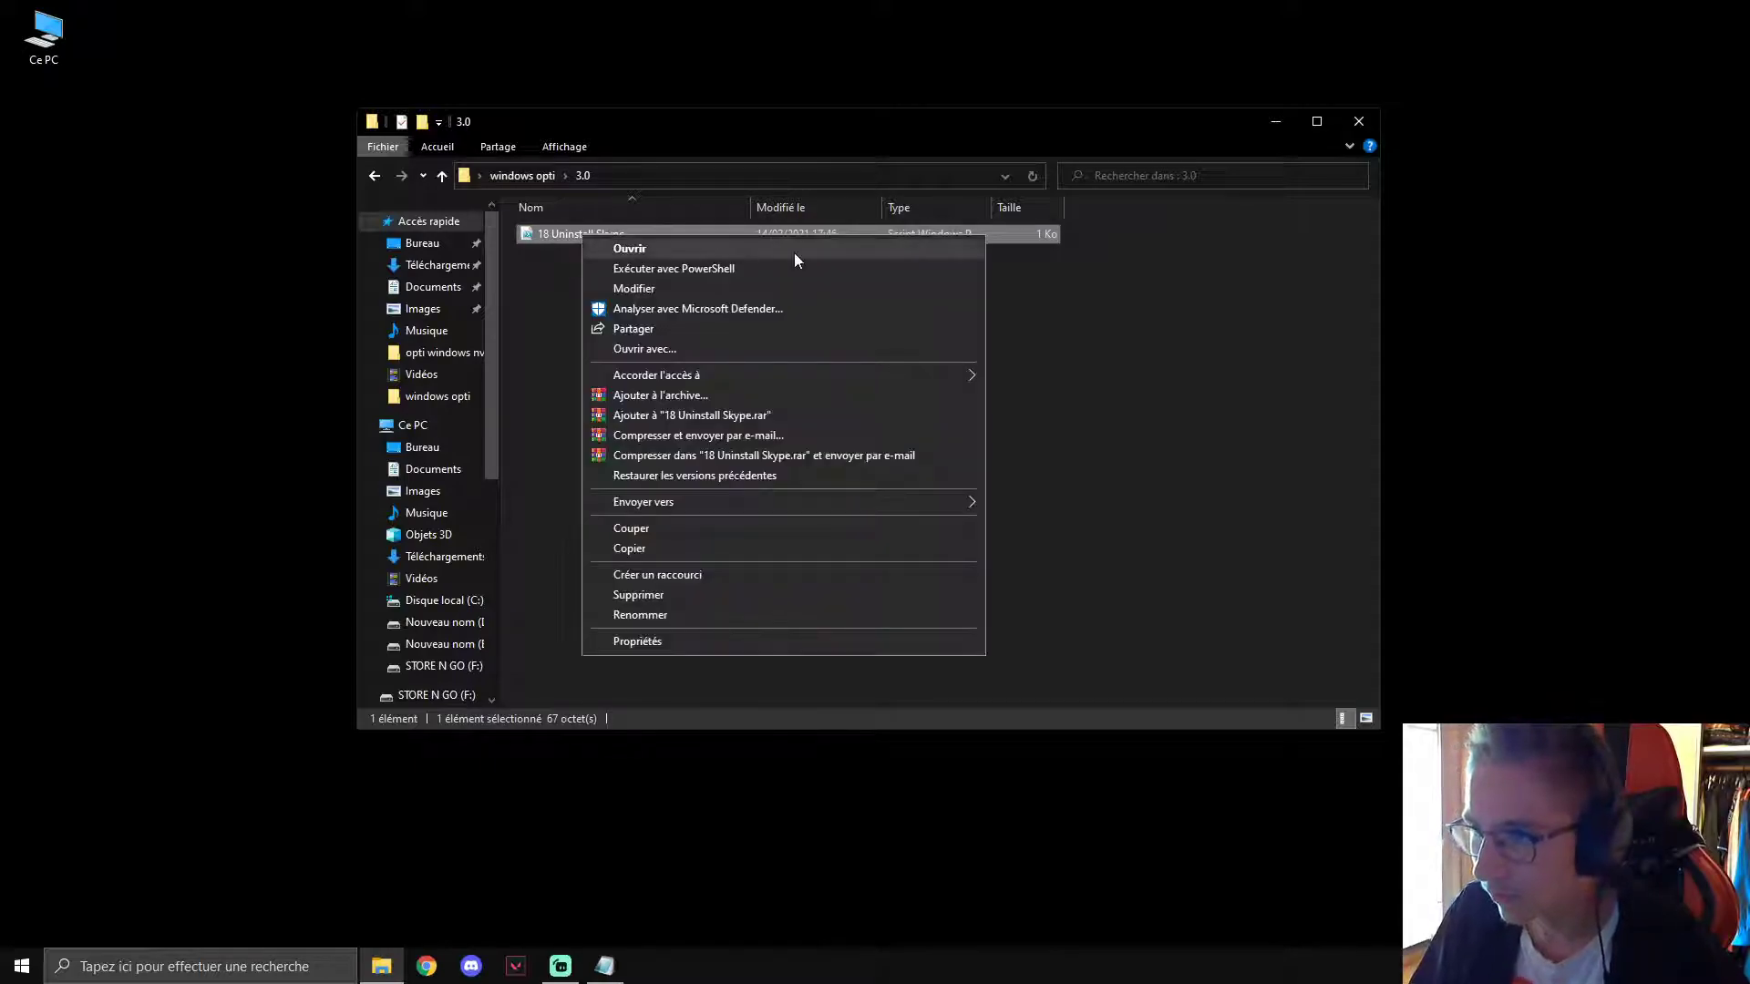
{"action": "left_click", "coordinate": [716, 270]}
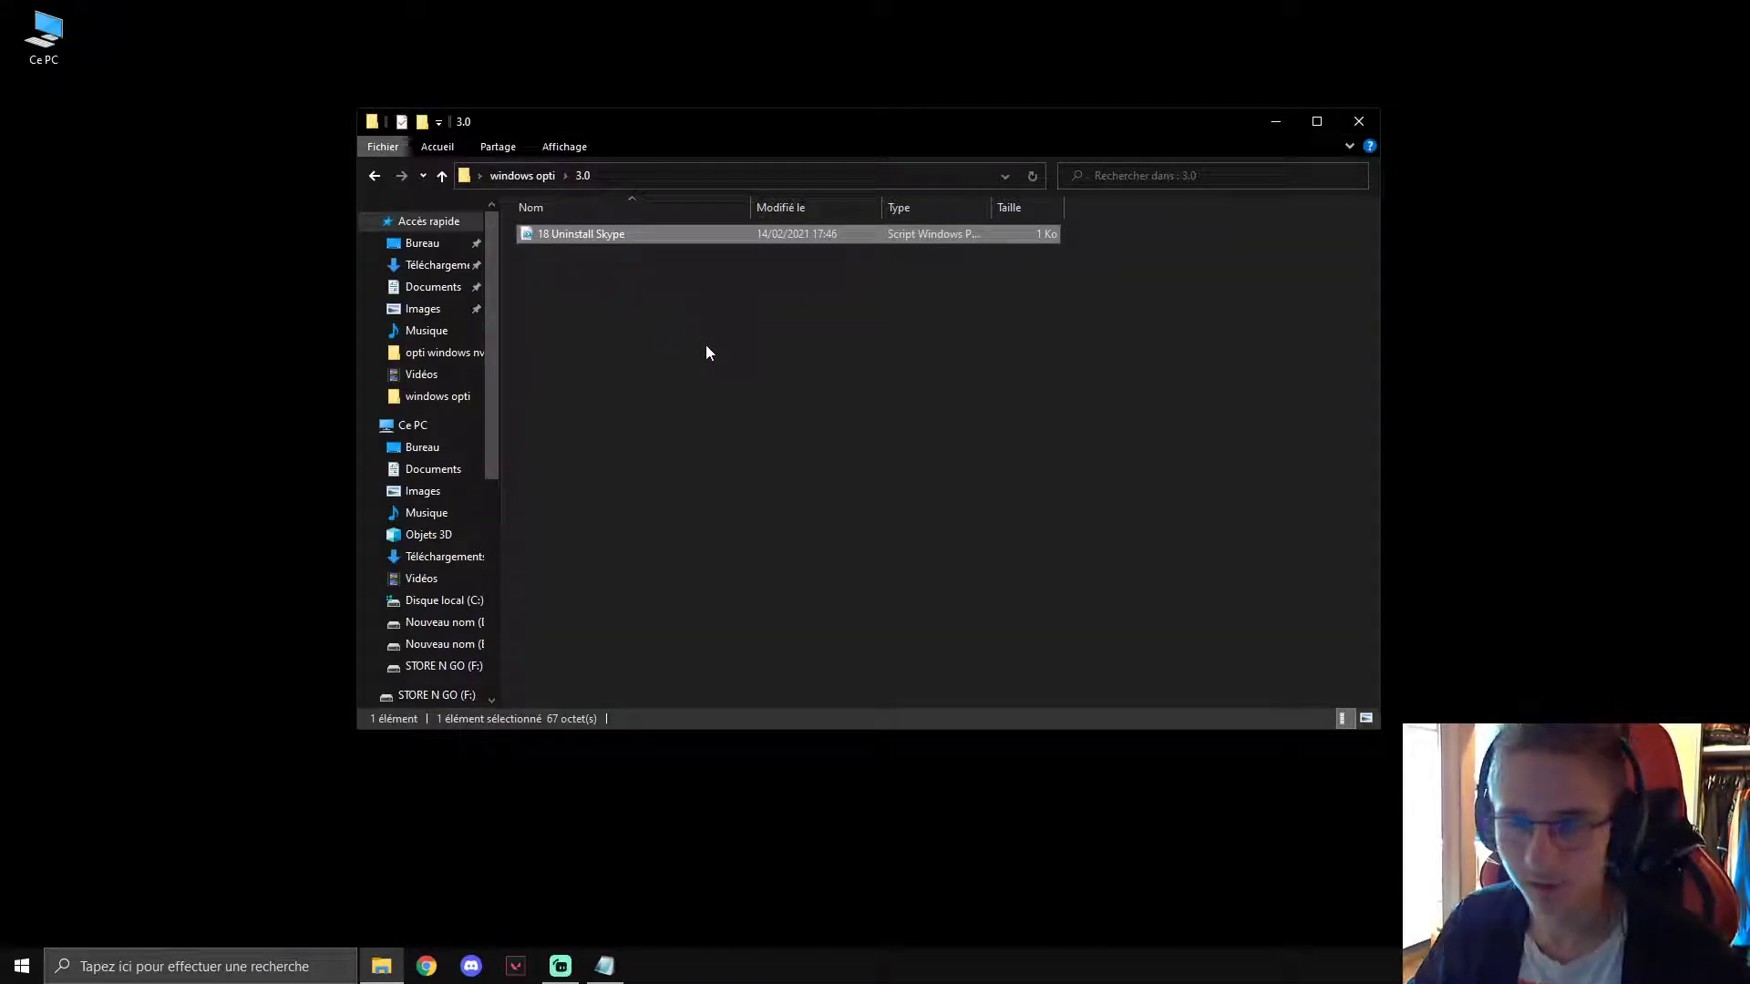
{"action": "right_click", "coordinate": [614, 239]}
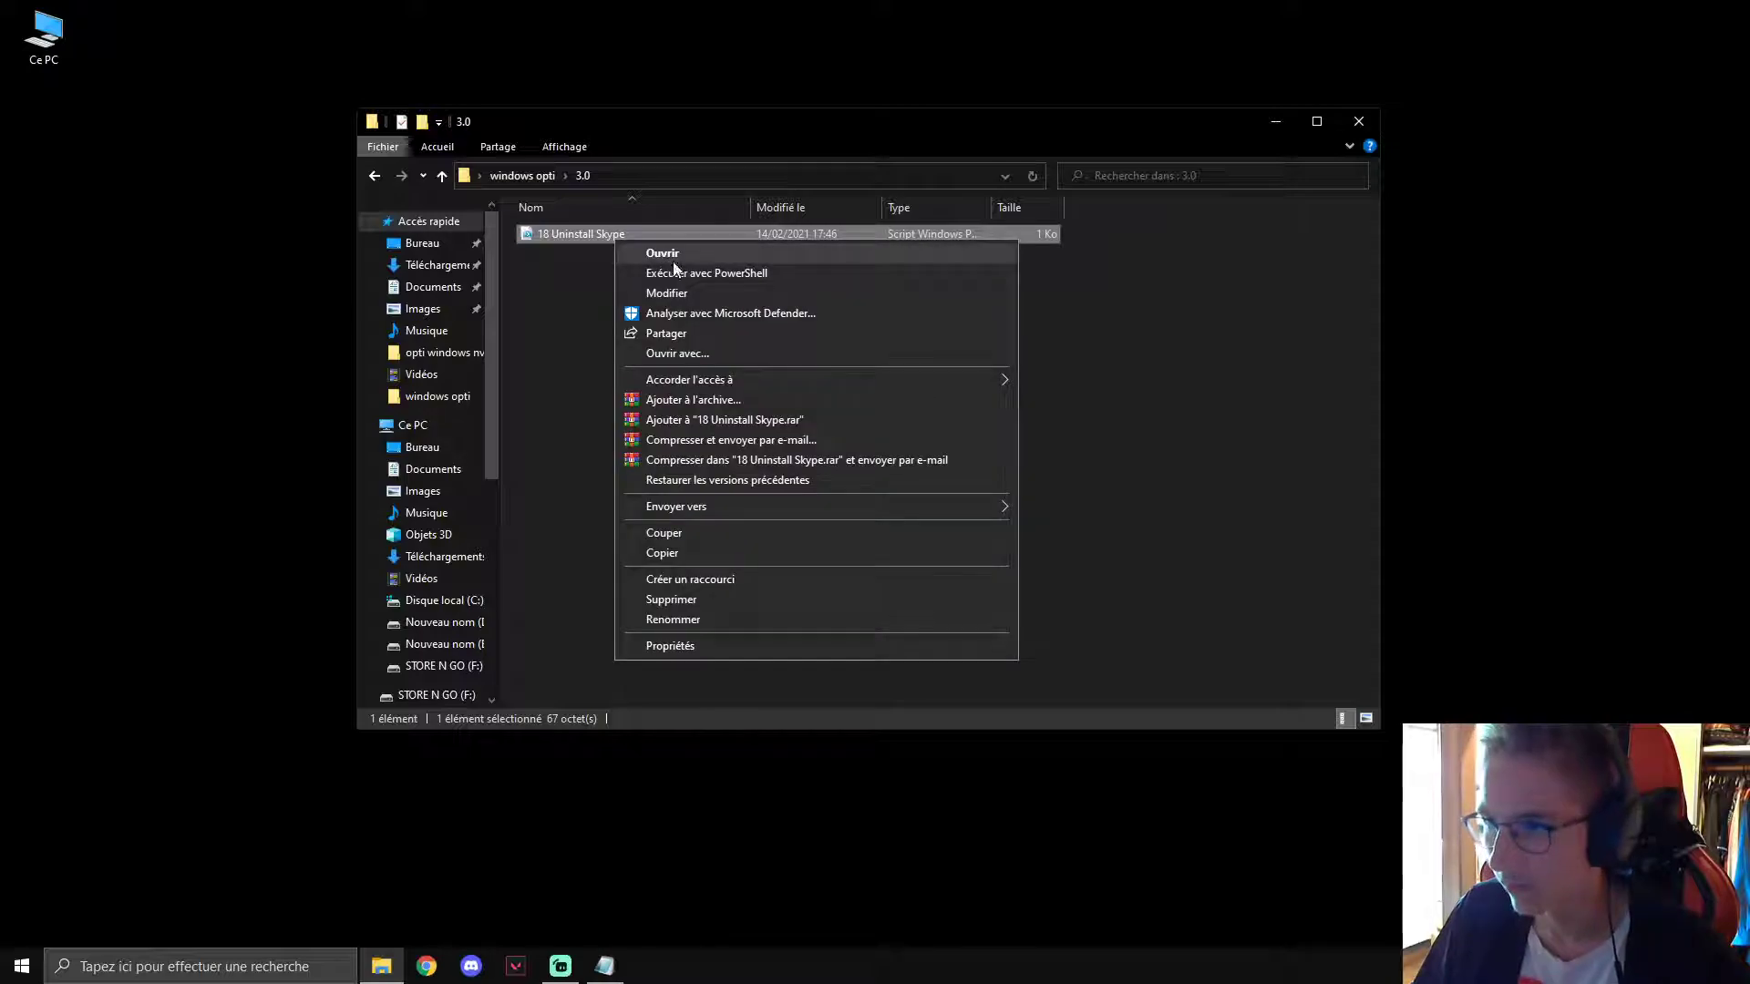
{"action": "left_click", "coordinate": [503, 302]}
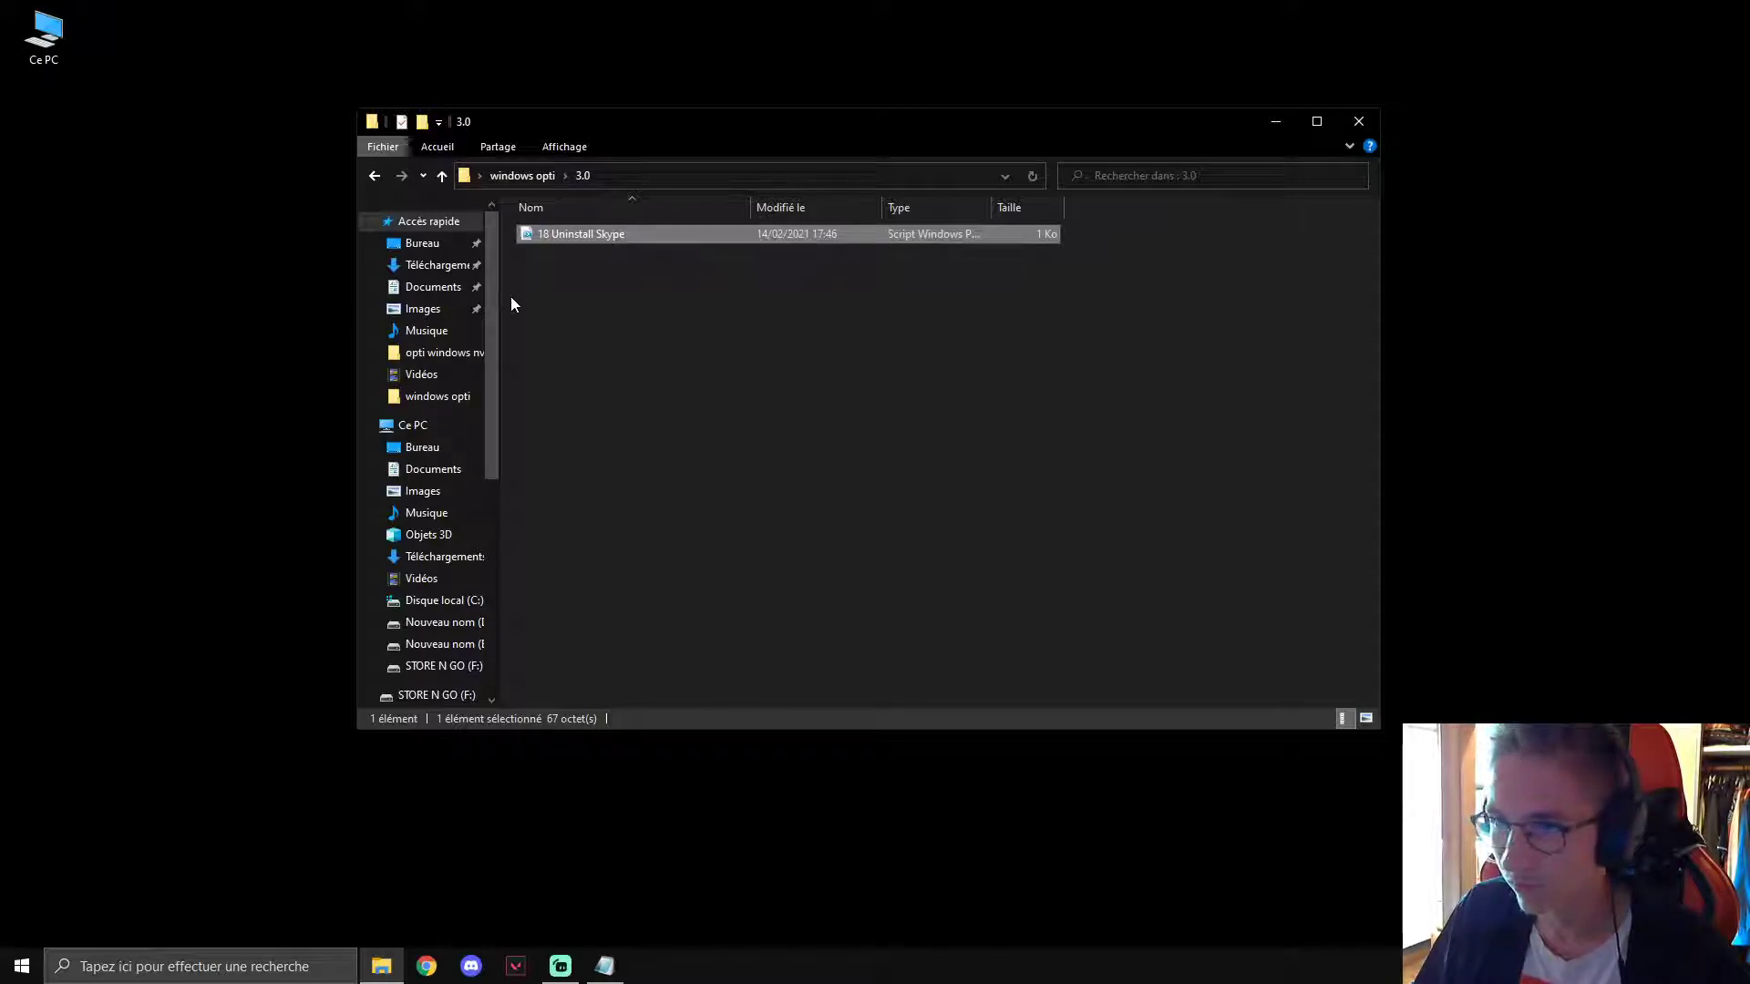
Return to the windows opti folder and open its 4.0 subfolder.
{"action": "left_click", "coordinate": [375, 176]}
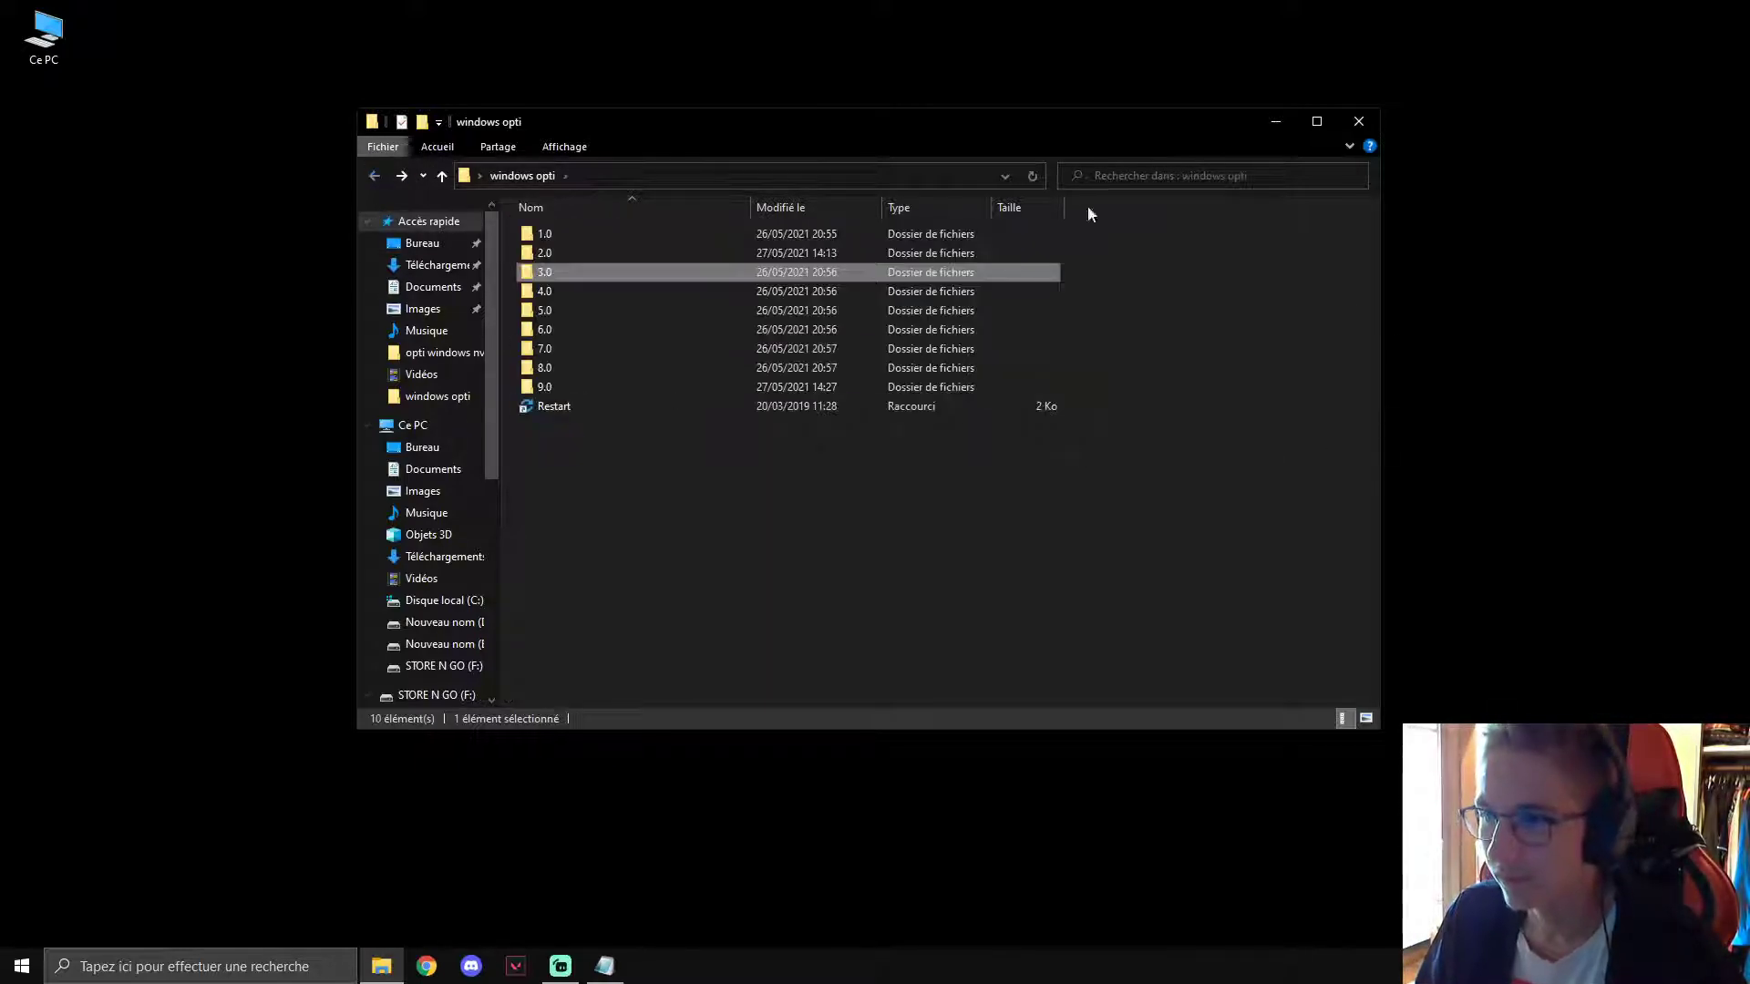
{"action": "double_click", "coordinate": [577, 295]}
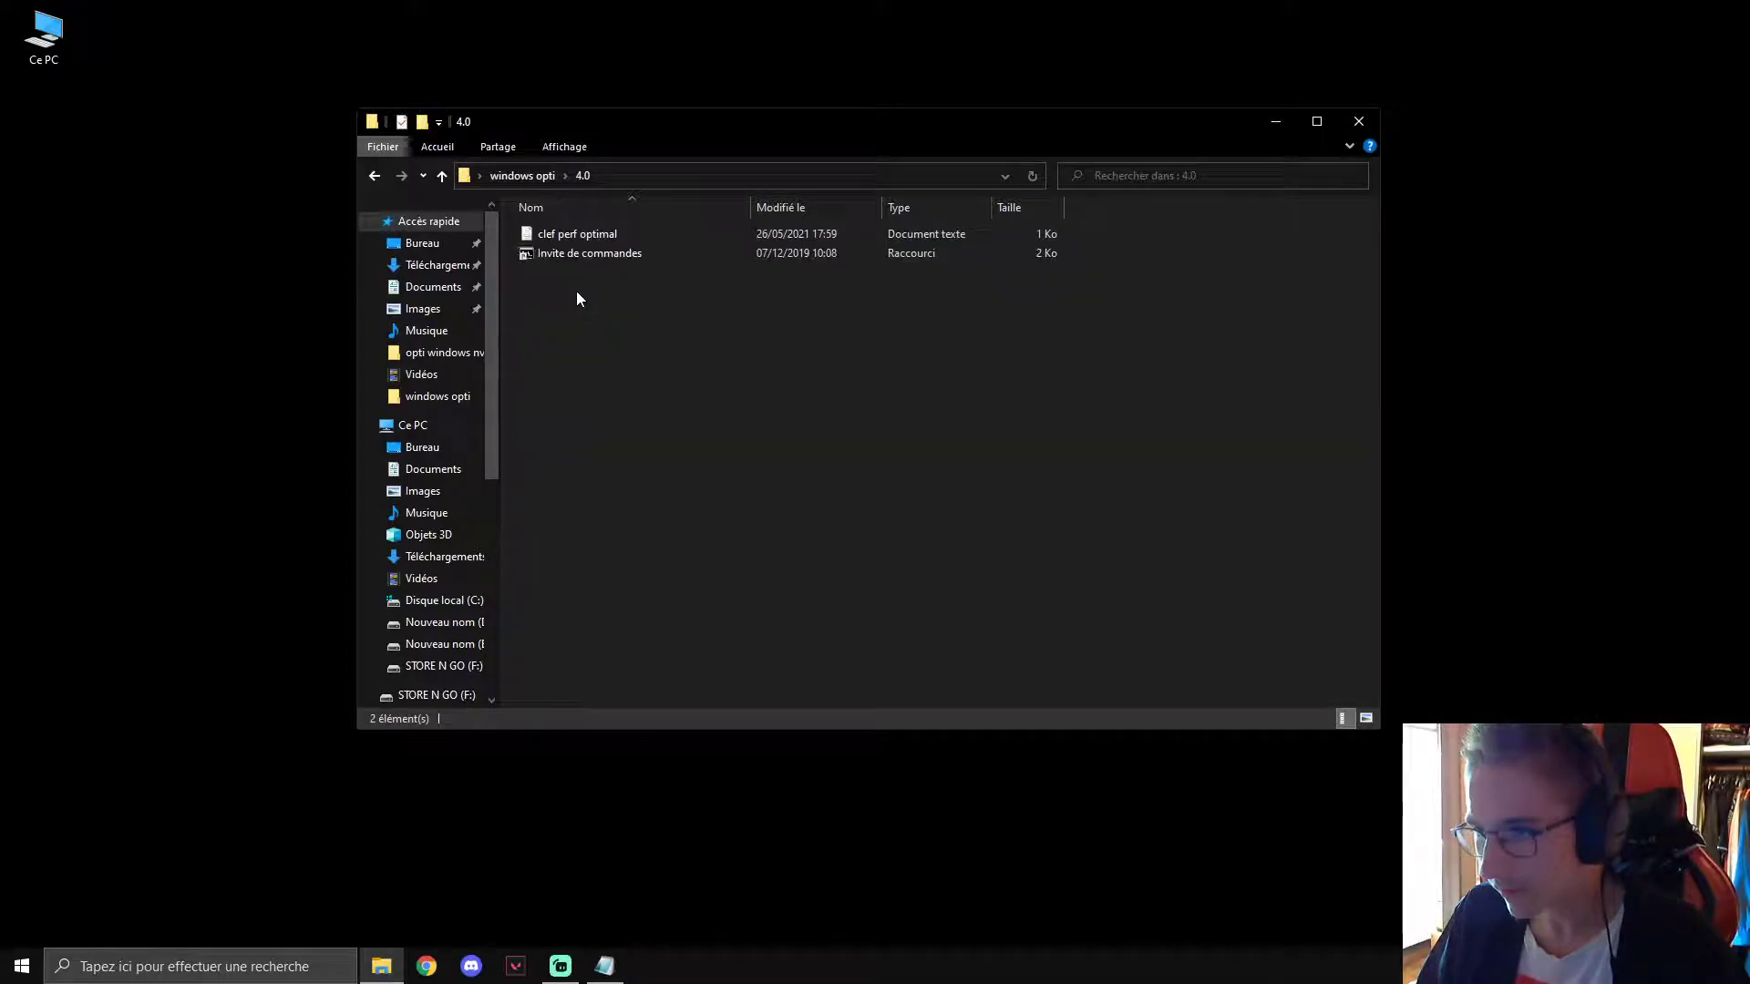
{"action": "left_click", "coordinate": [1408, 376]}
{"action": "left_click", "coordinate": [1066, 301]}
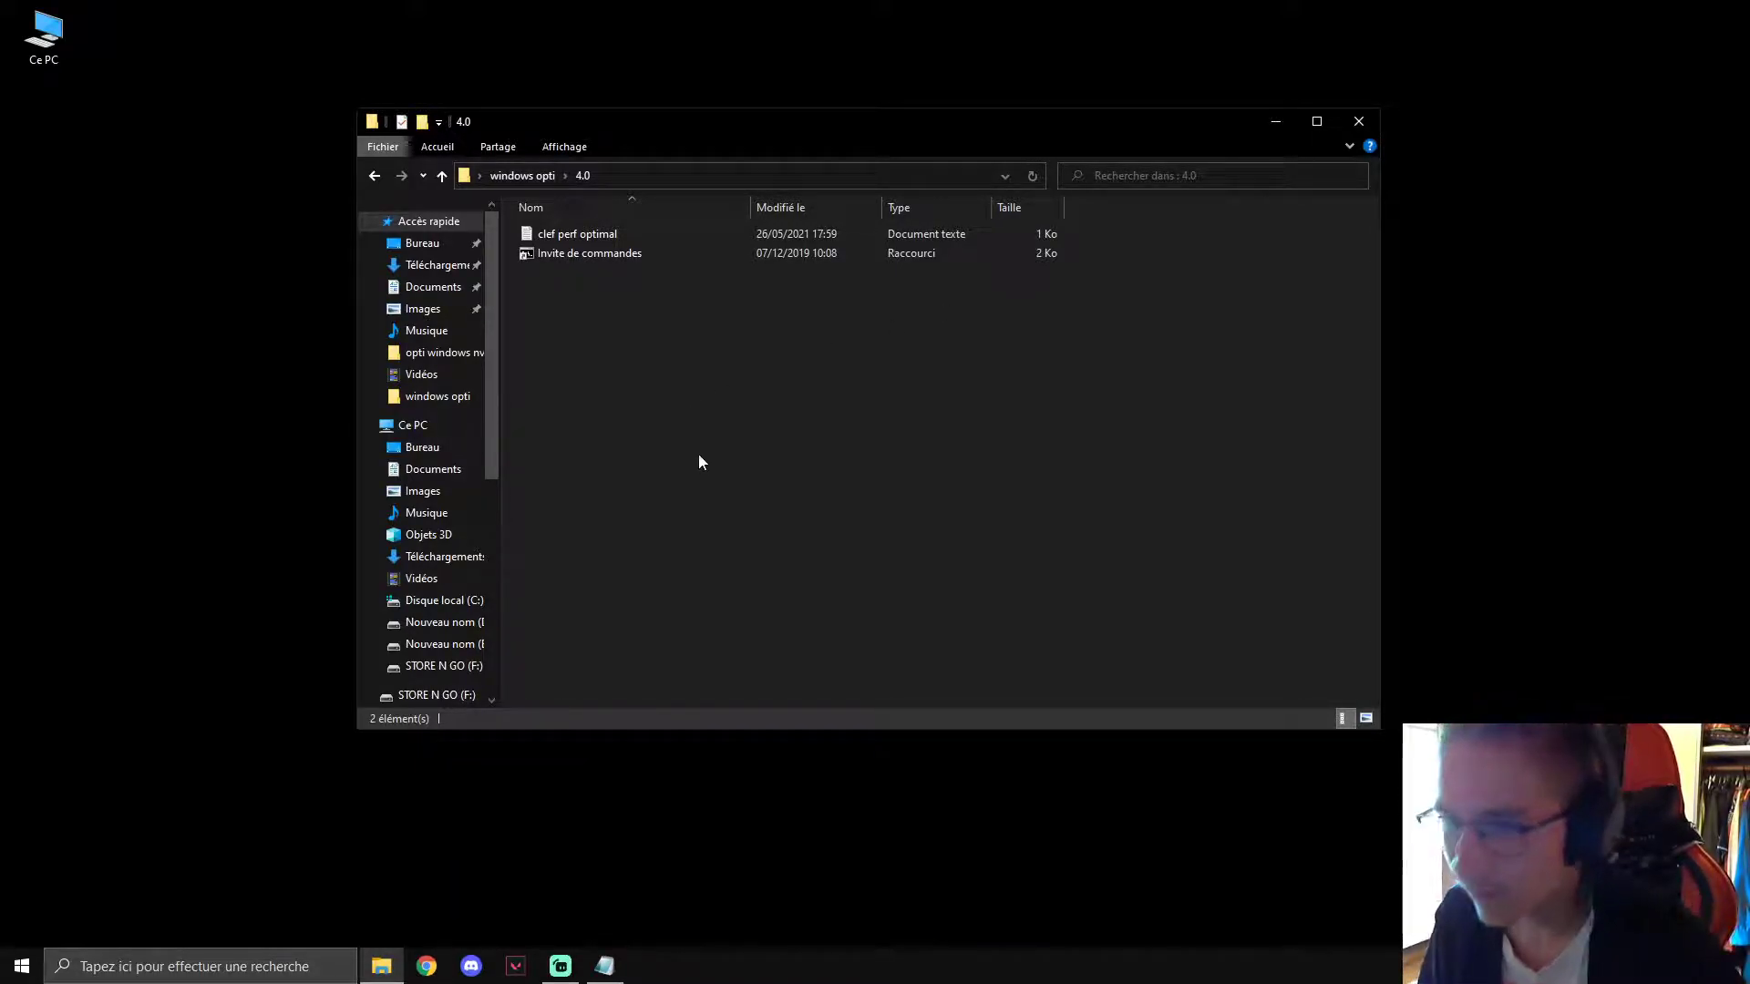
{"action": "left_click", "coordinate": [374, 175]}
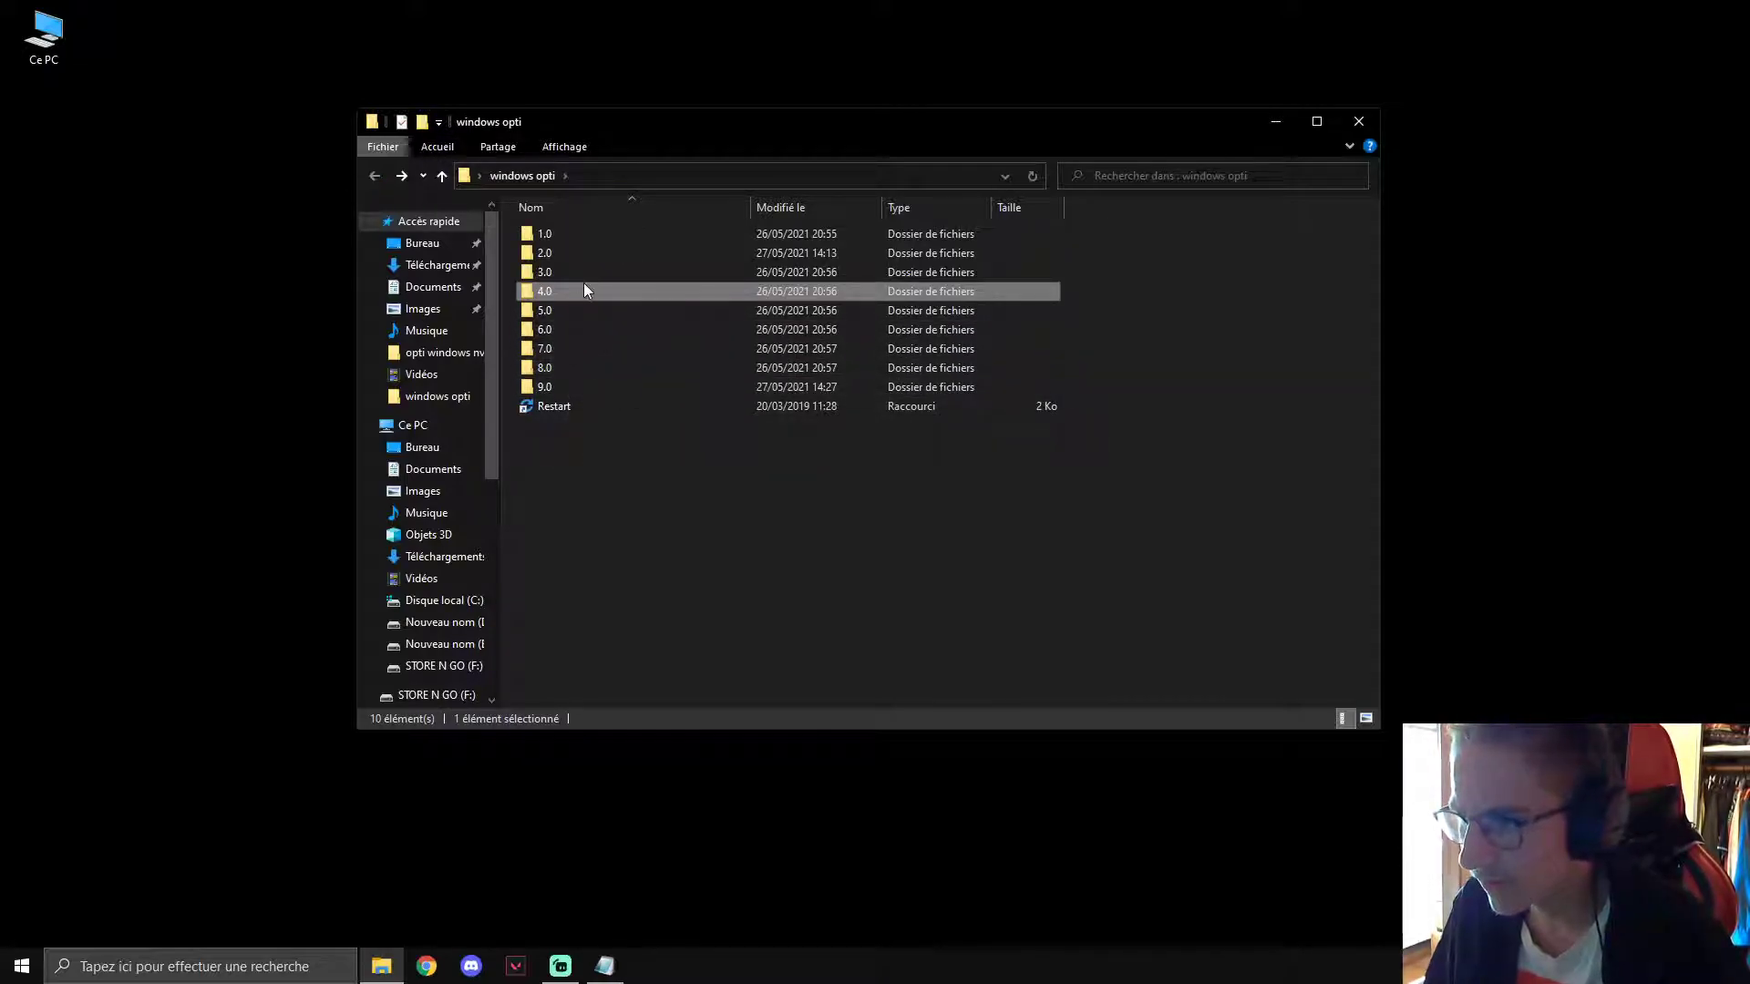
{"action": "double_click", "coordinate": [560, 289]}
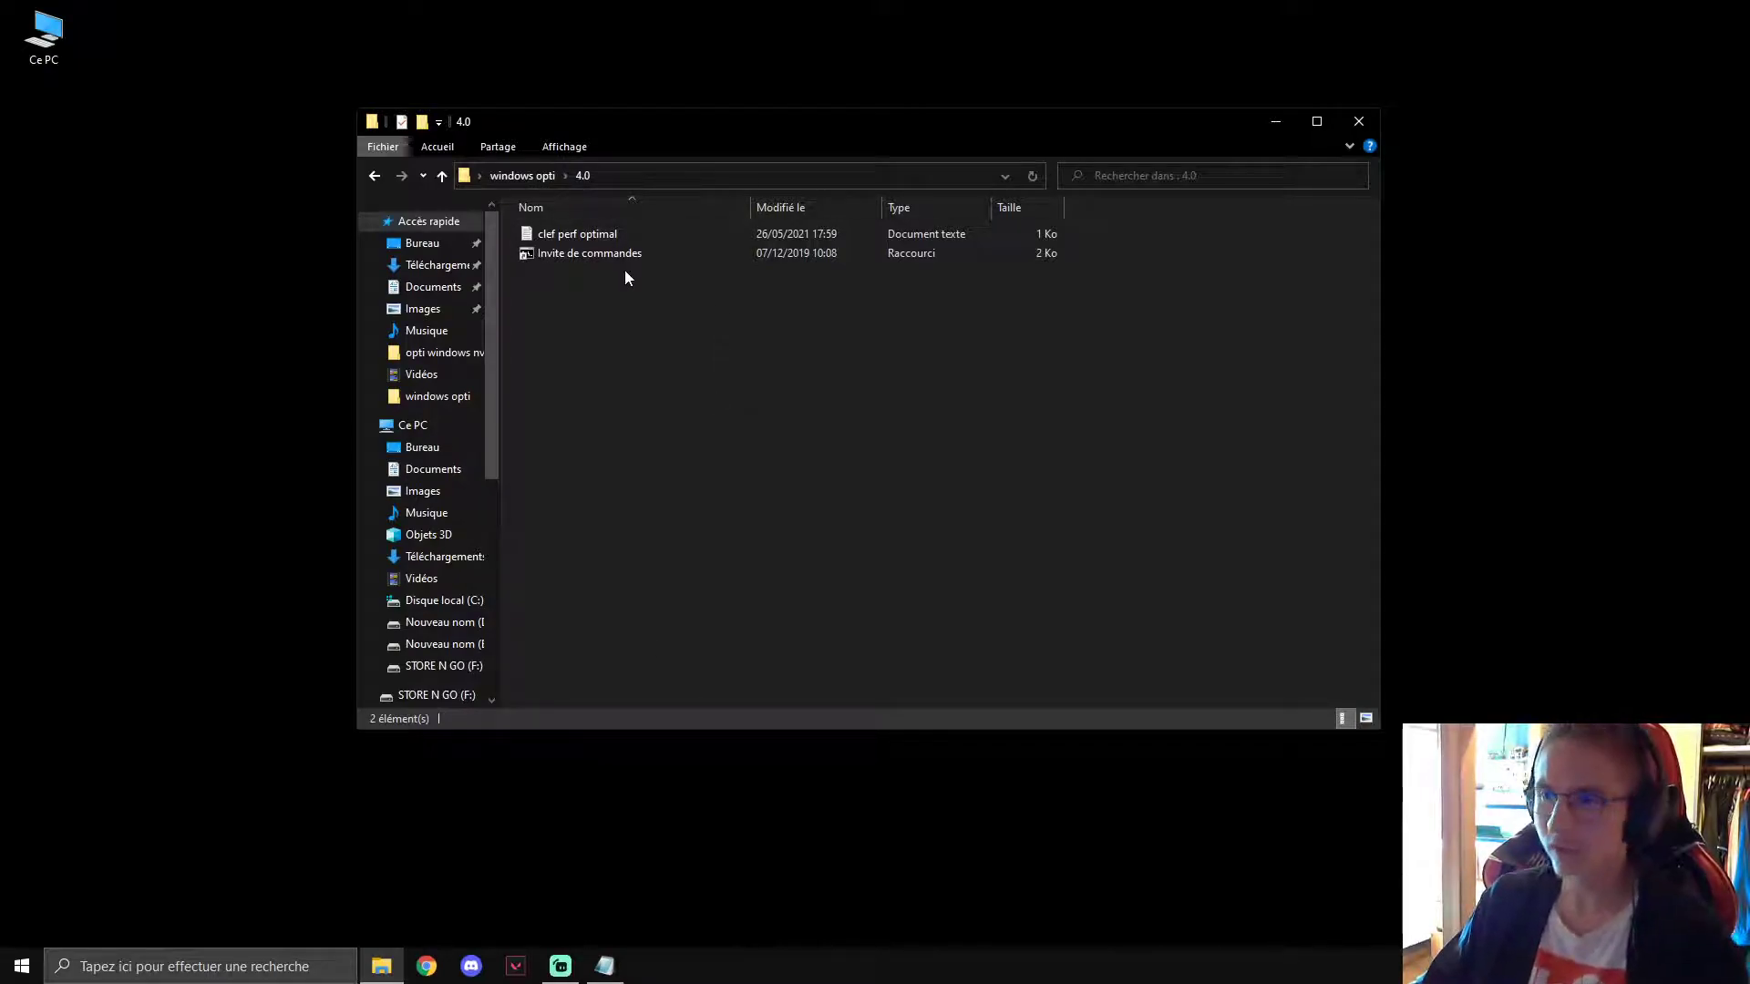
Copy the powercfg -duplicatescheme command from the clef perf optimal text file and close the file.
{"action": "double_click", "coordinate": [561, 235]}
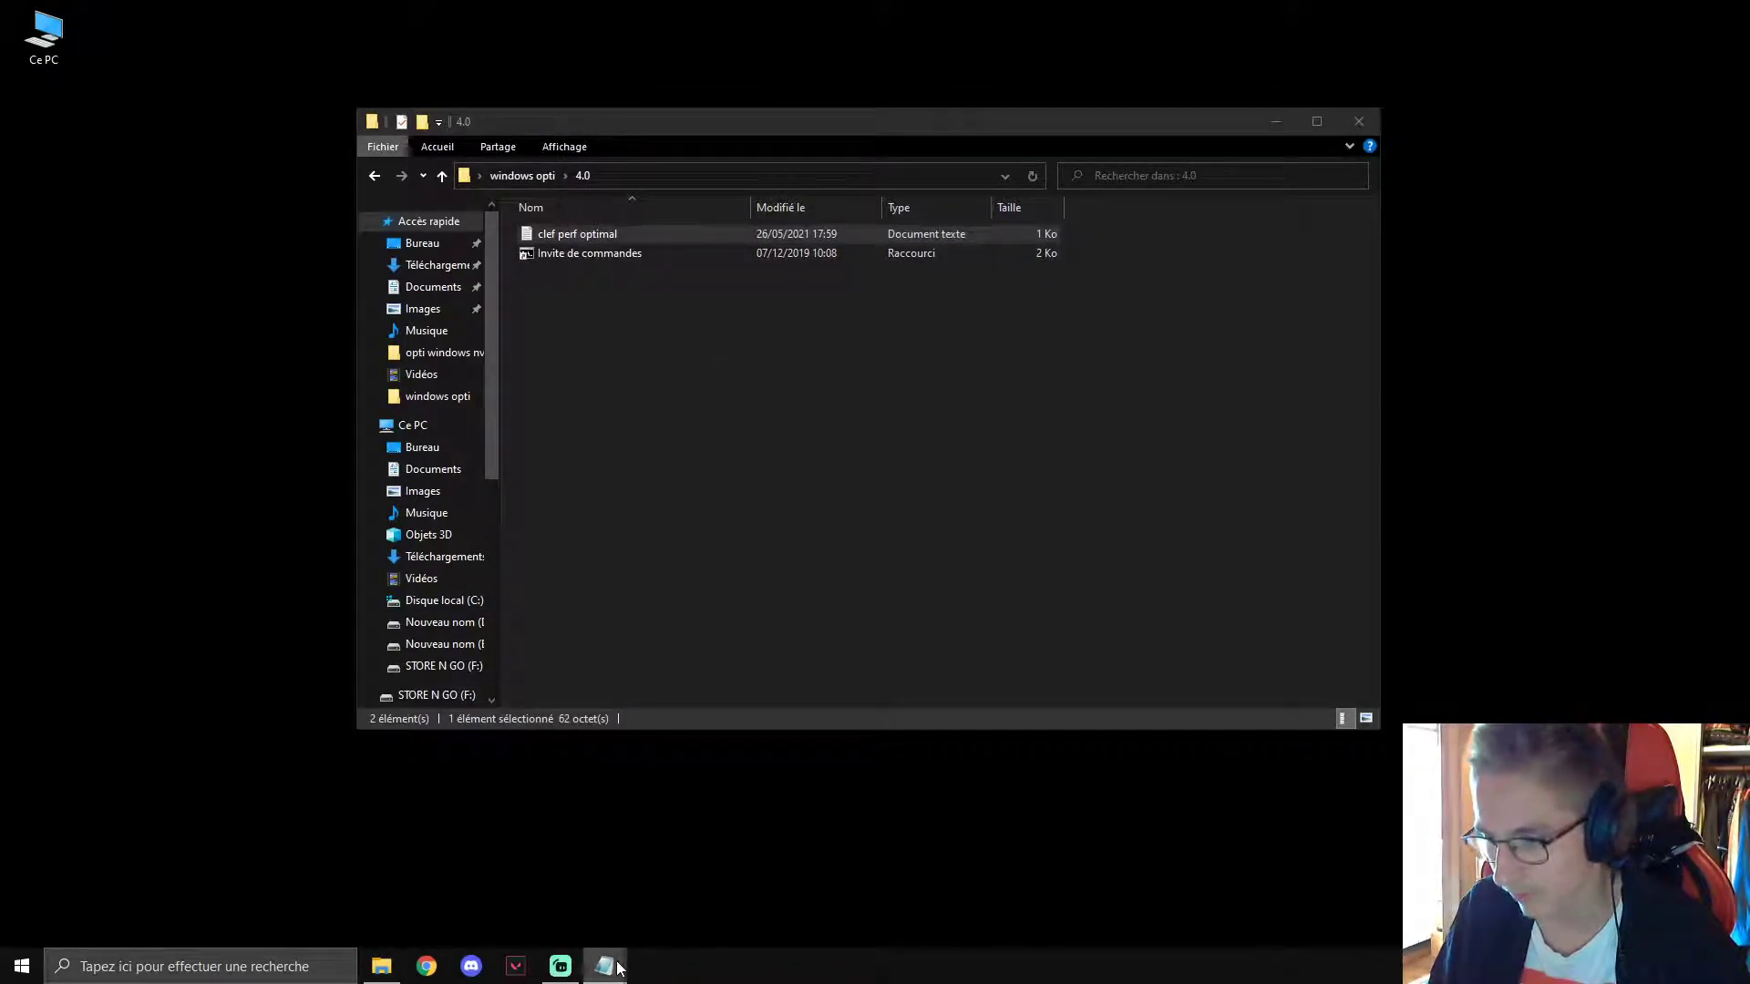
{"action": "mouse_move", "coordinate": [604, 964]}
{"action": "left_click", "coordinate": [590, 833]}
{"action": "left_click", "coordinate": [605, 889]}
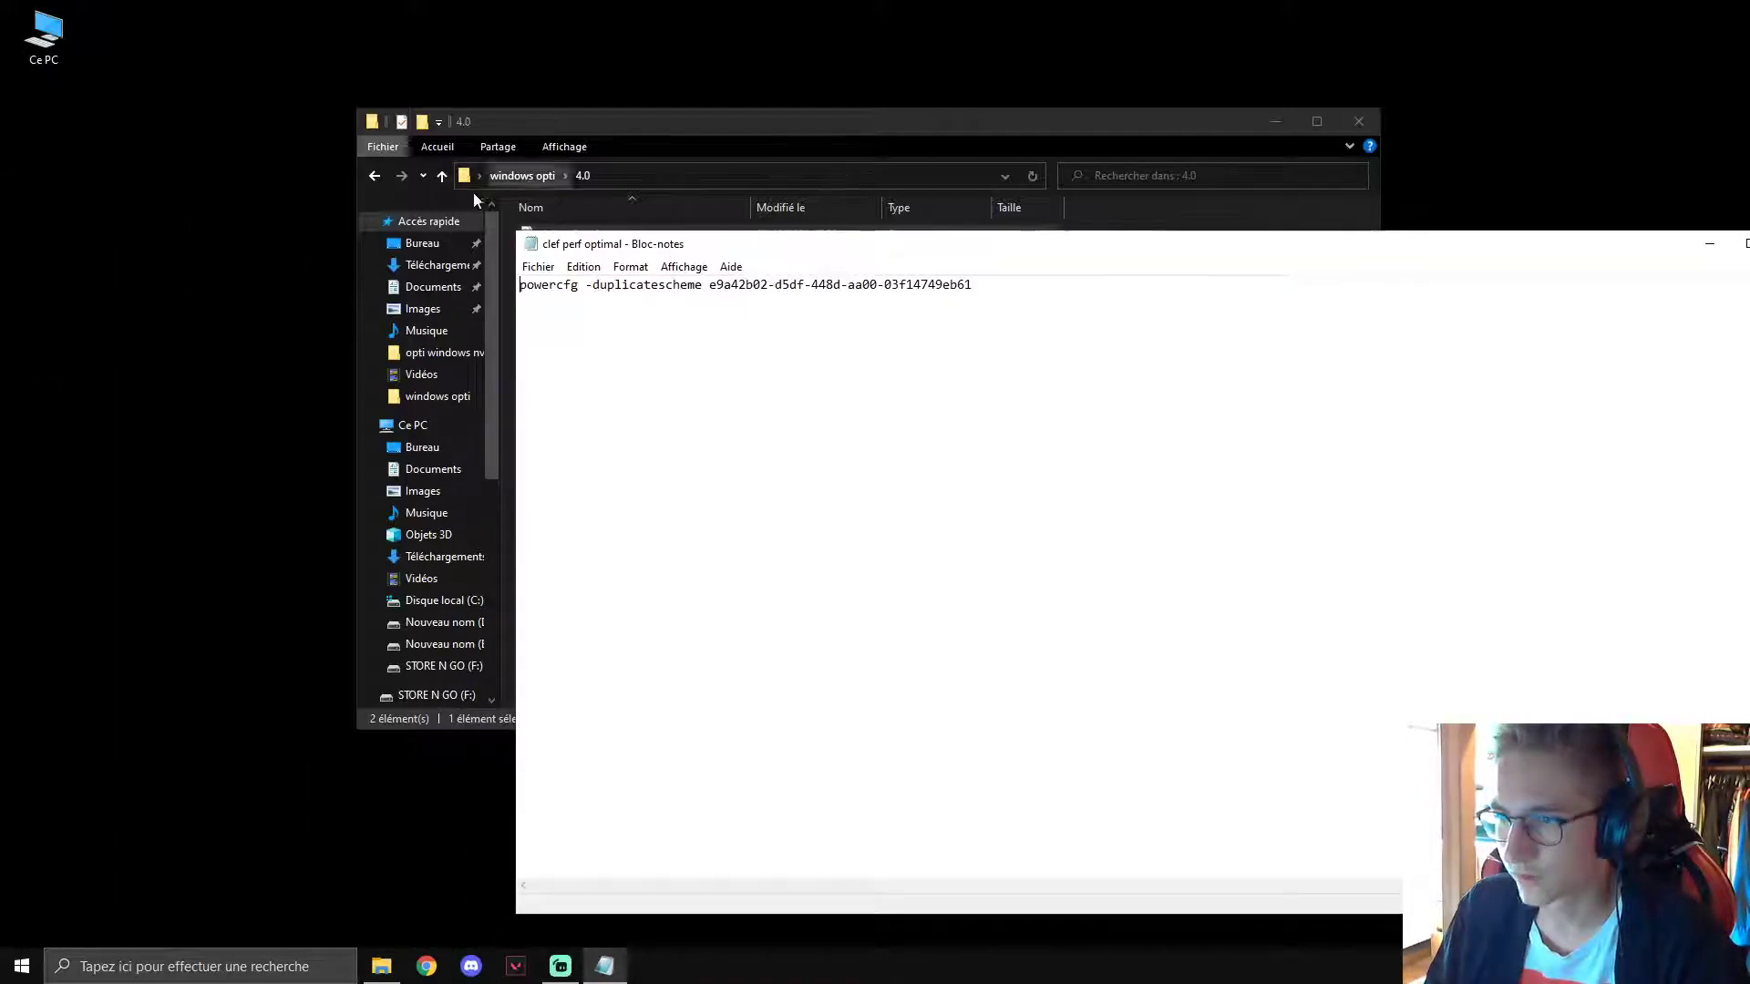
{"action": "left_click_drag", "start_coordinate": [996, 289], "coordinate": [519, 286]}
{"action": "key", "text": "ctrl+c"}
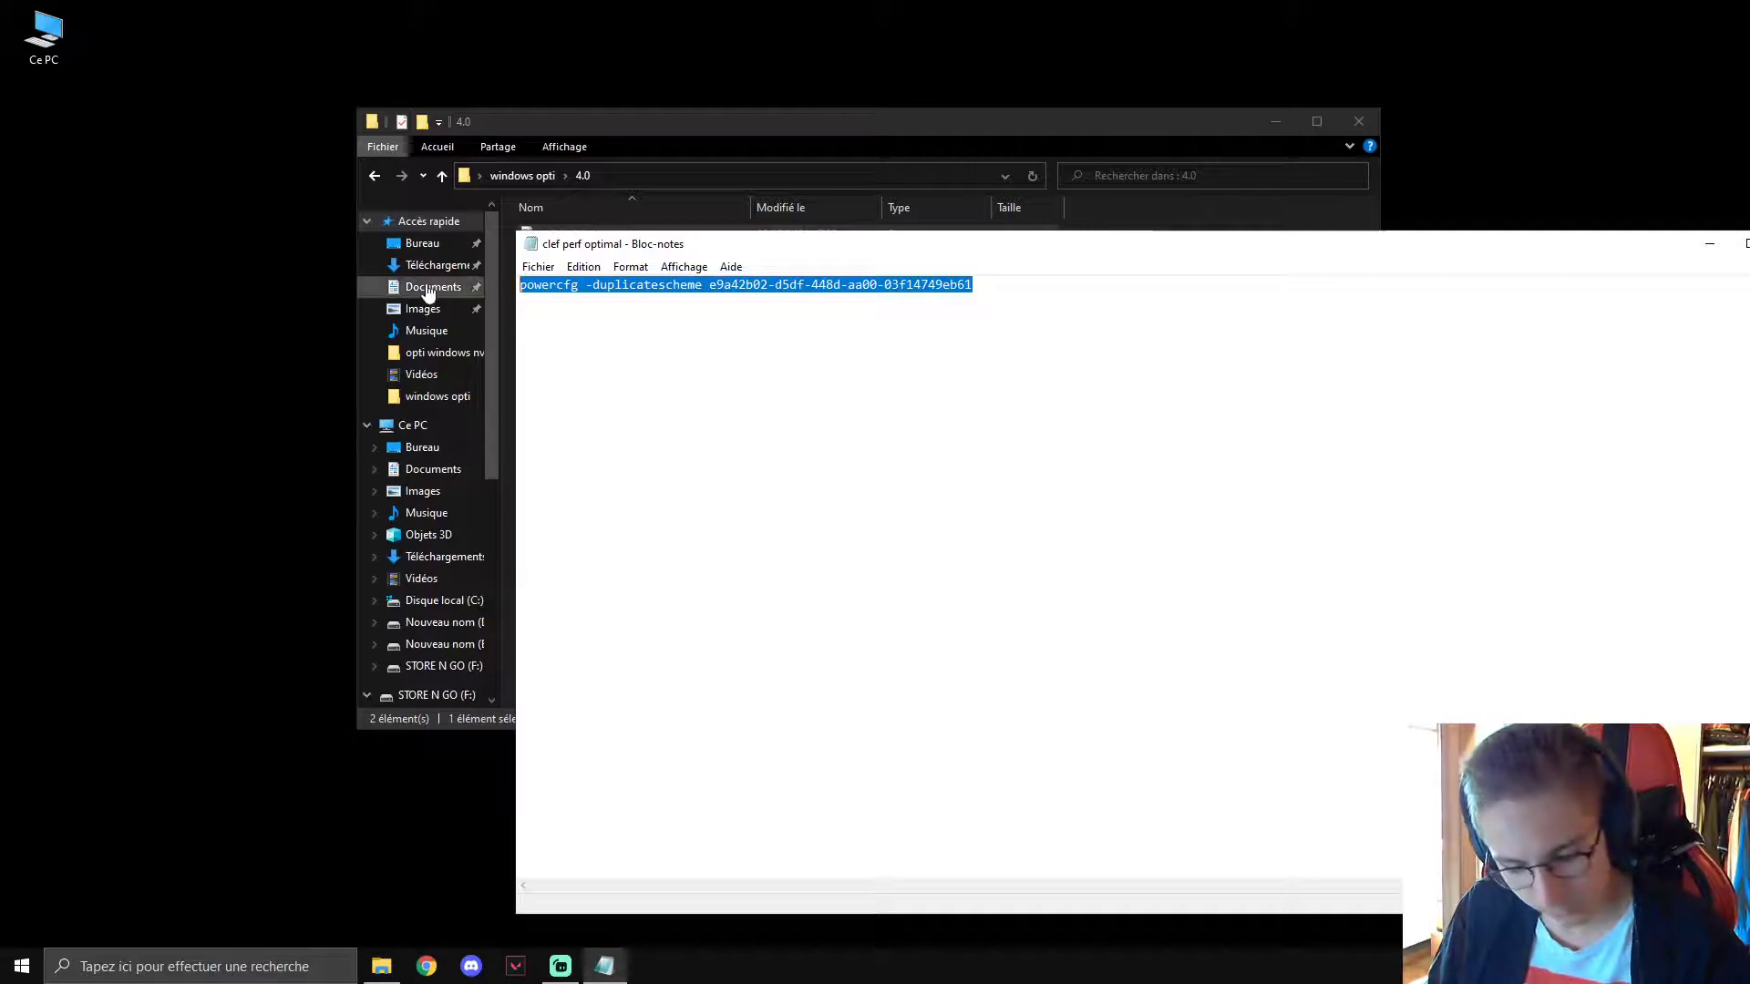
{"action": "left_click_drag", "start_coordinate": [1549, 248], "coordinate": [1140, 205]}
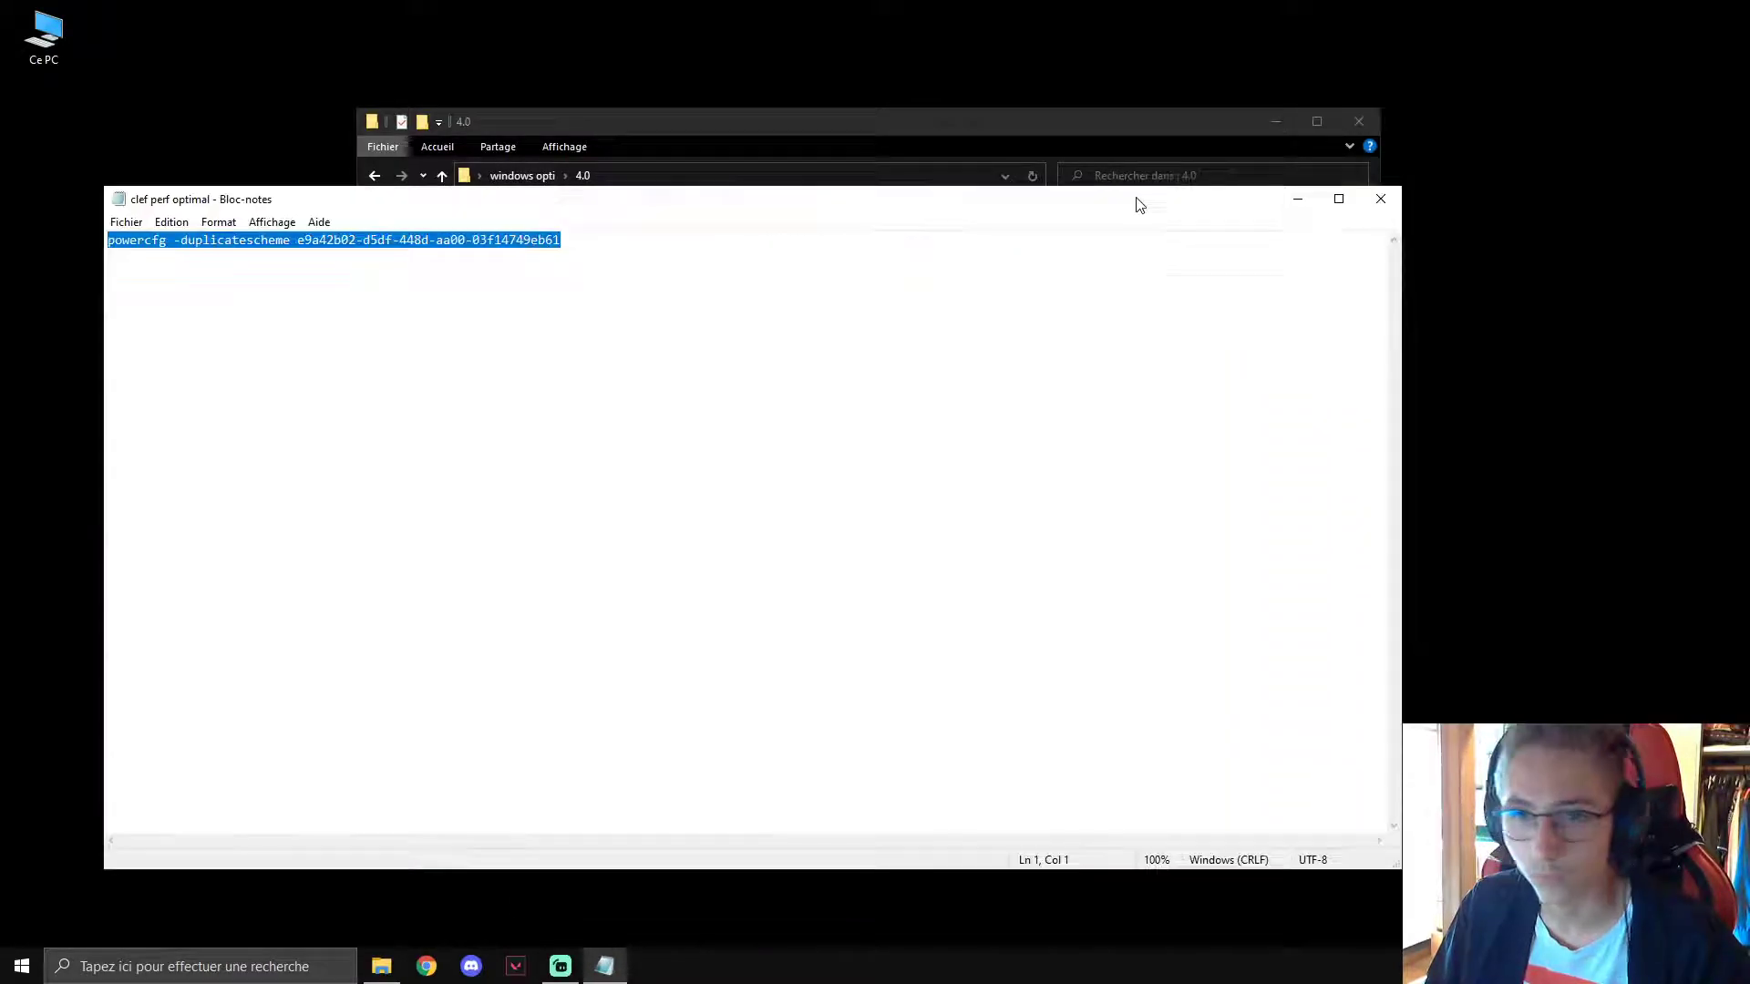
{"action": "left_click", "coordinate": [1380, 198]}
{"action": "left_click", "coordinate": [584, 254]}
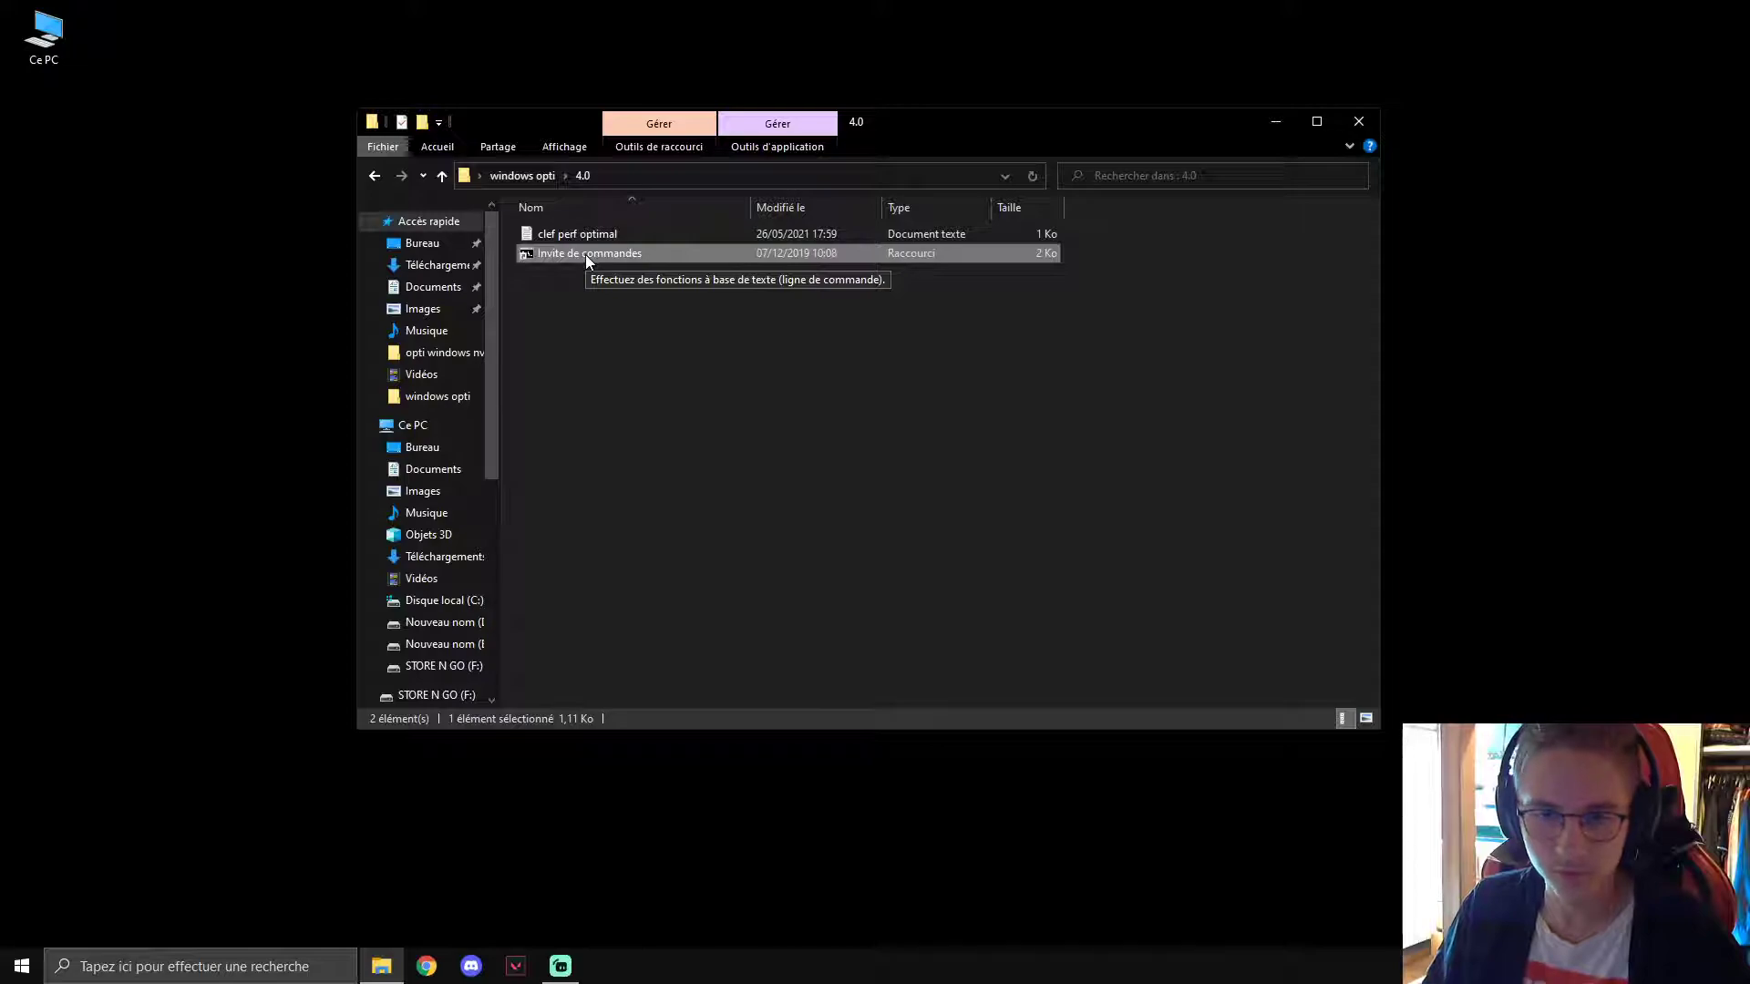
{"action": "left_click", "coordinate": [208, 965]}
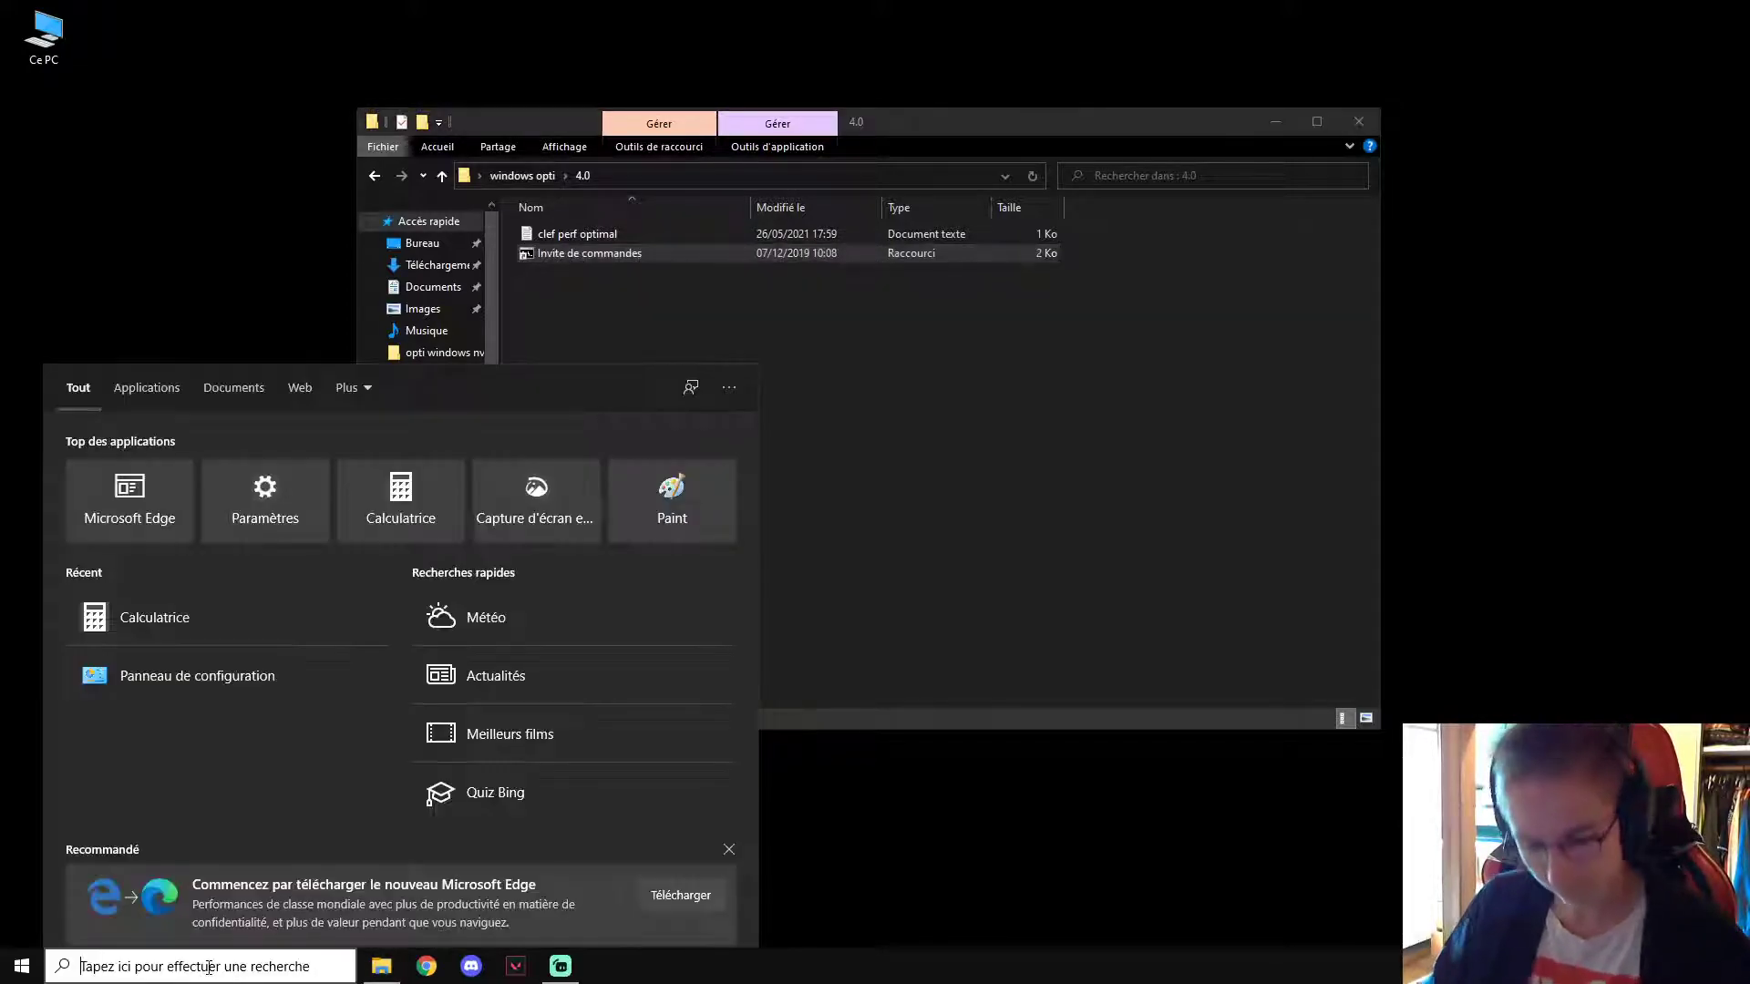
{"action": "type", "text": "cmd"}
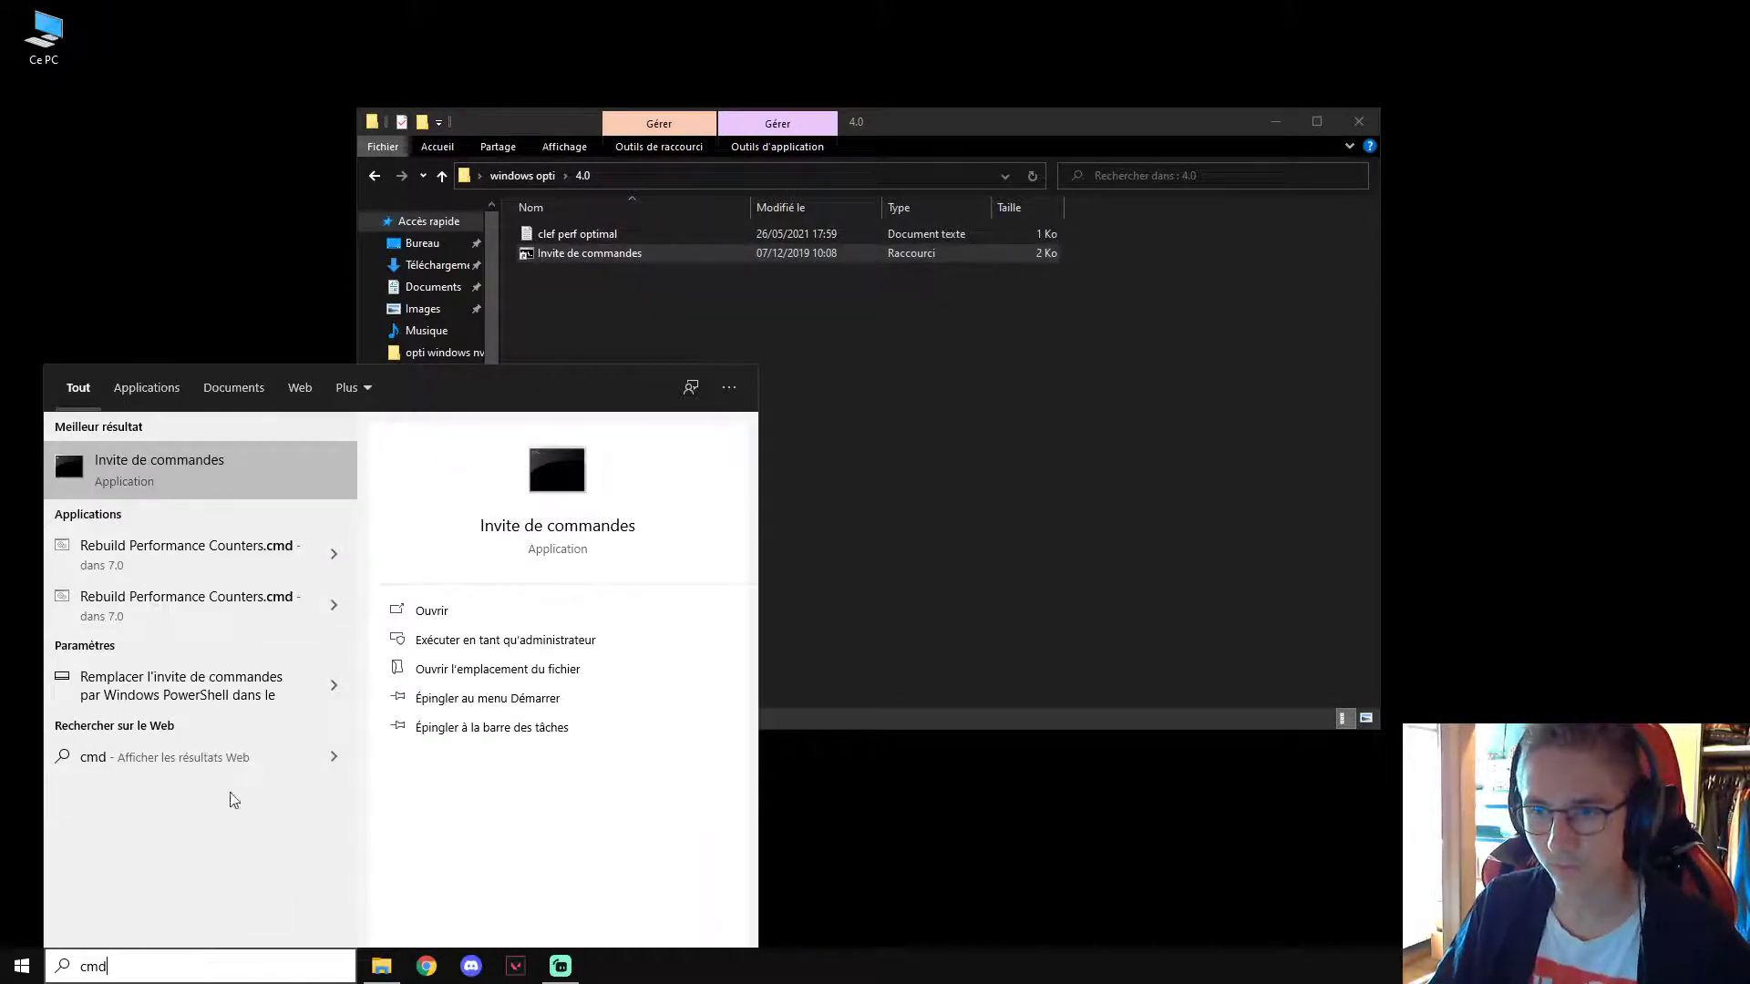
{"action": "right_click", "coordinate": [137, 467]}
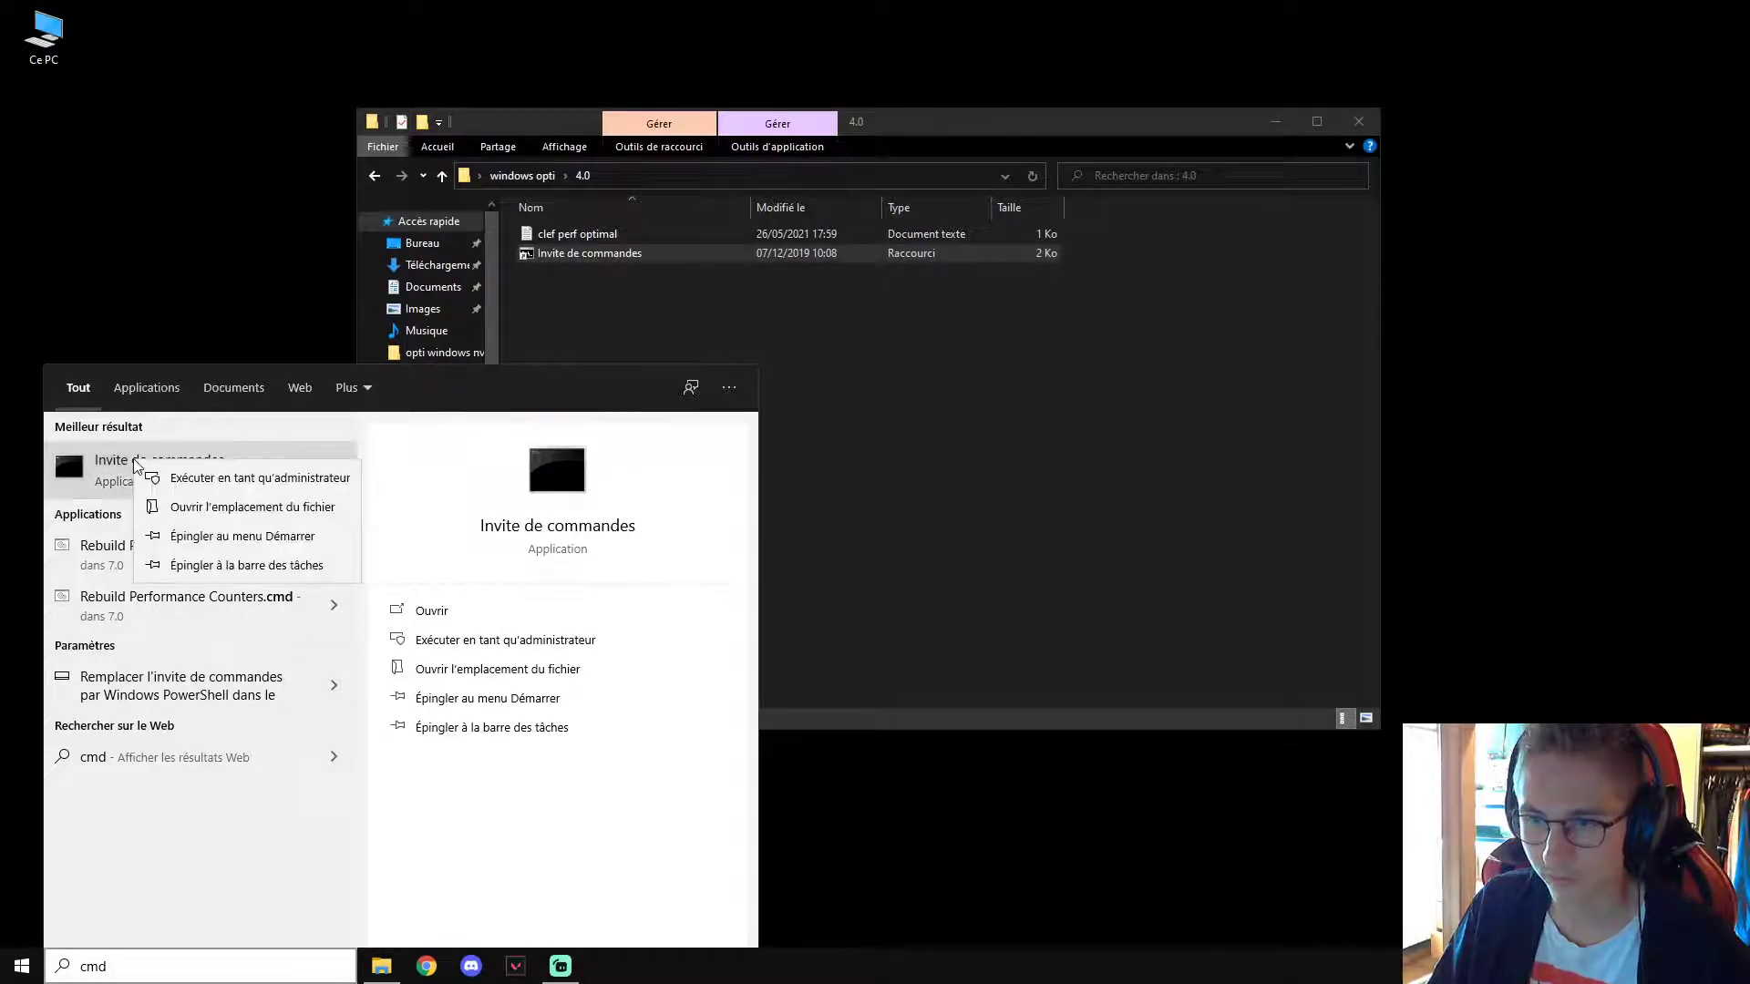
{"action": "left_click", "coordinate": [191, 475]}
Start the Invite de commandes shortcut as administrator, run powercfg -duplicatescheme e9a42b02-d5df-448d-aa00-03f14749eb61, and close the console.
{"action": "right_click", "coordinate": [555, 258]}
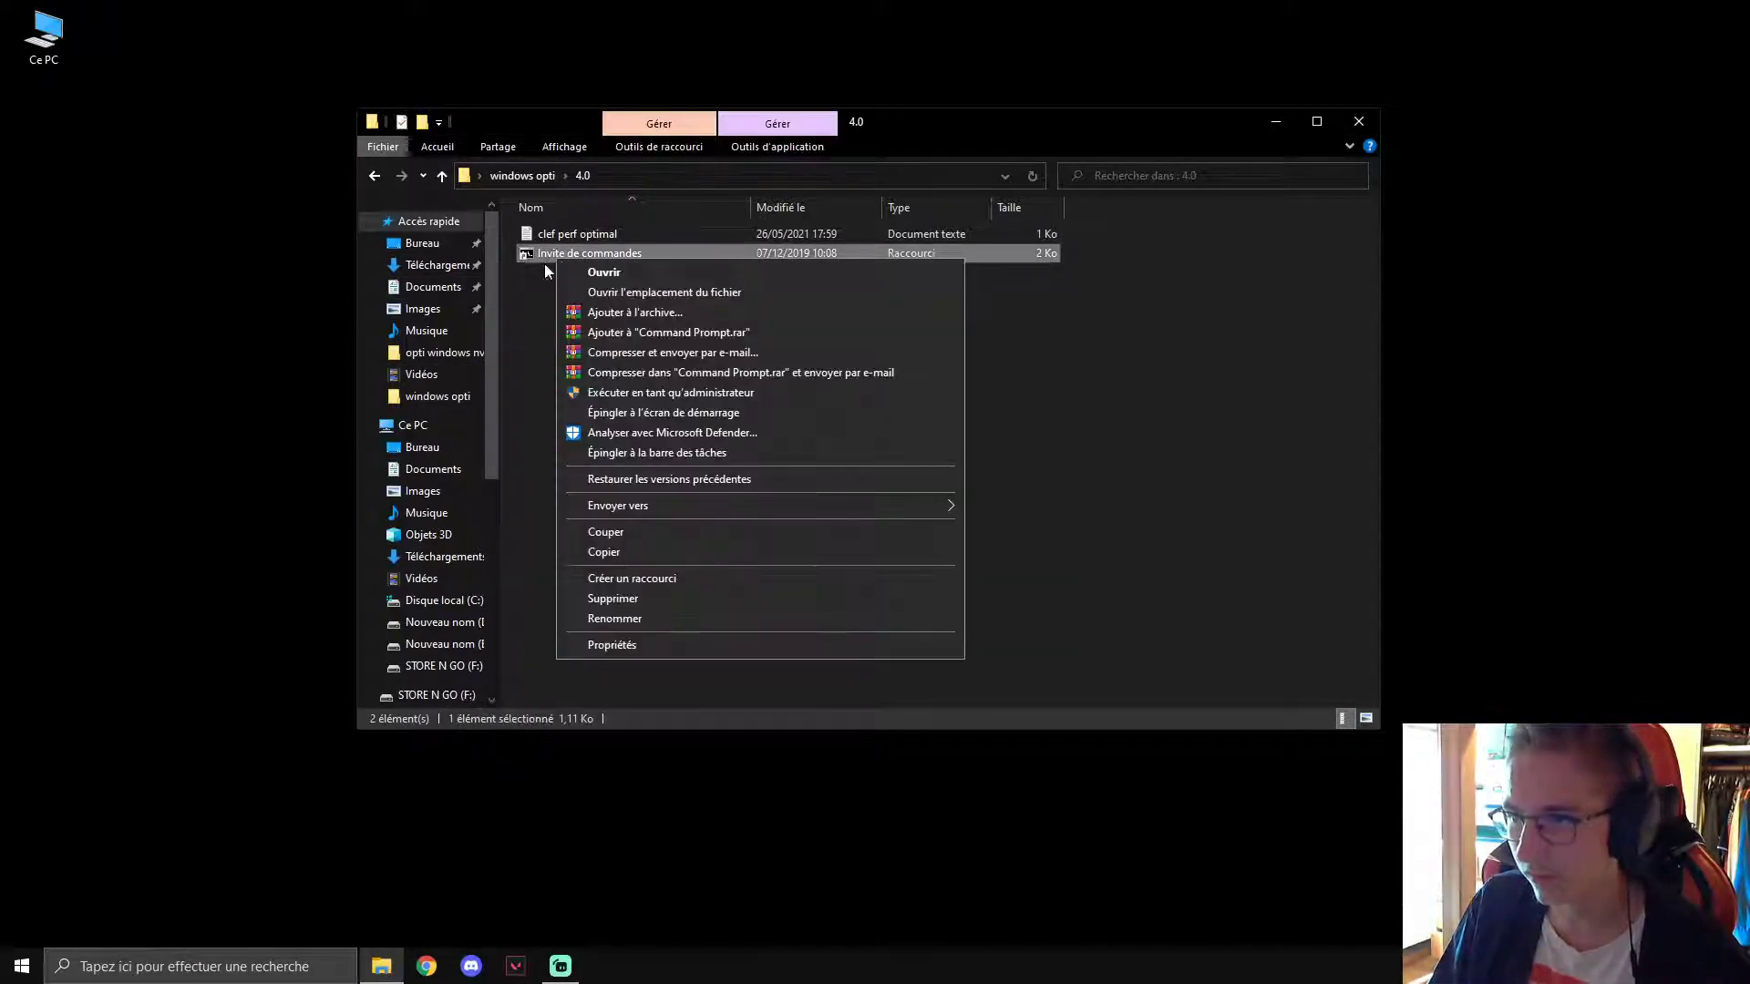
{"action": "left_click", "coordinate": [673, 392]}
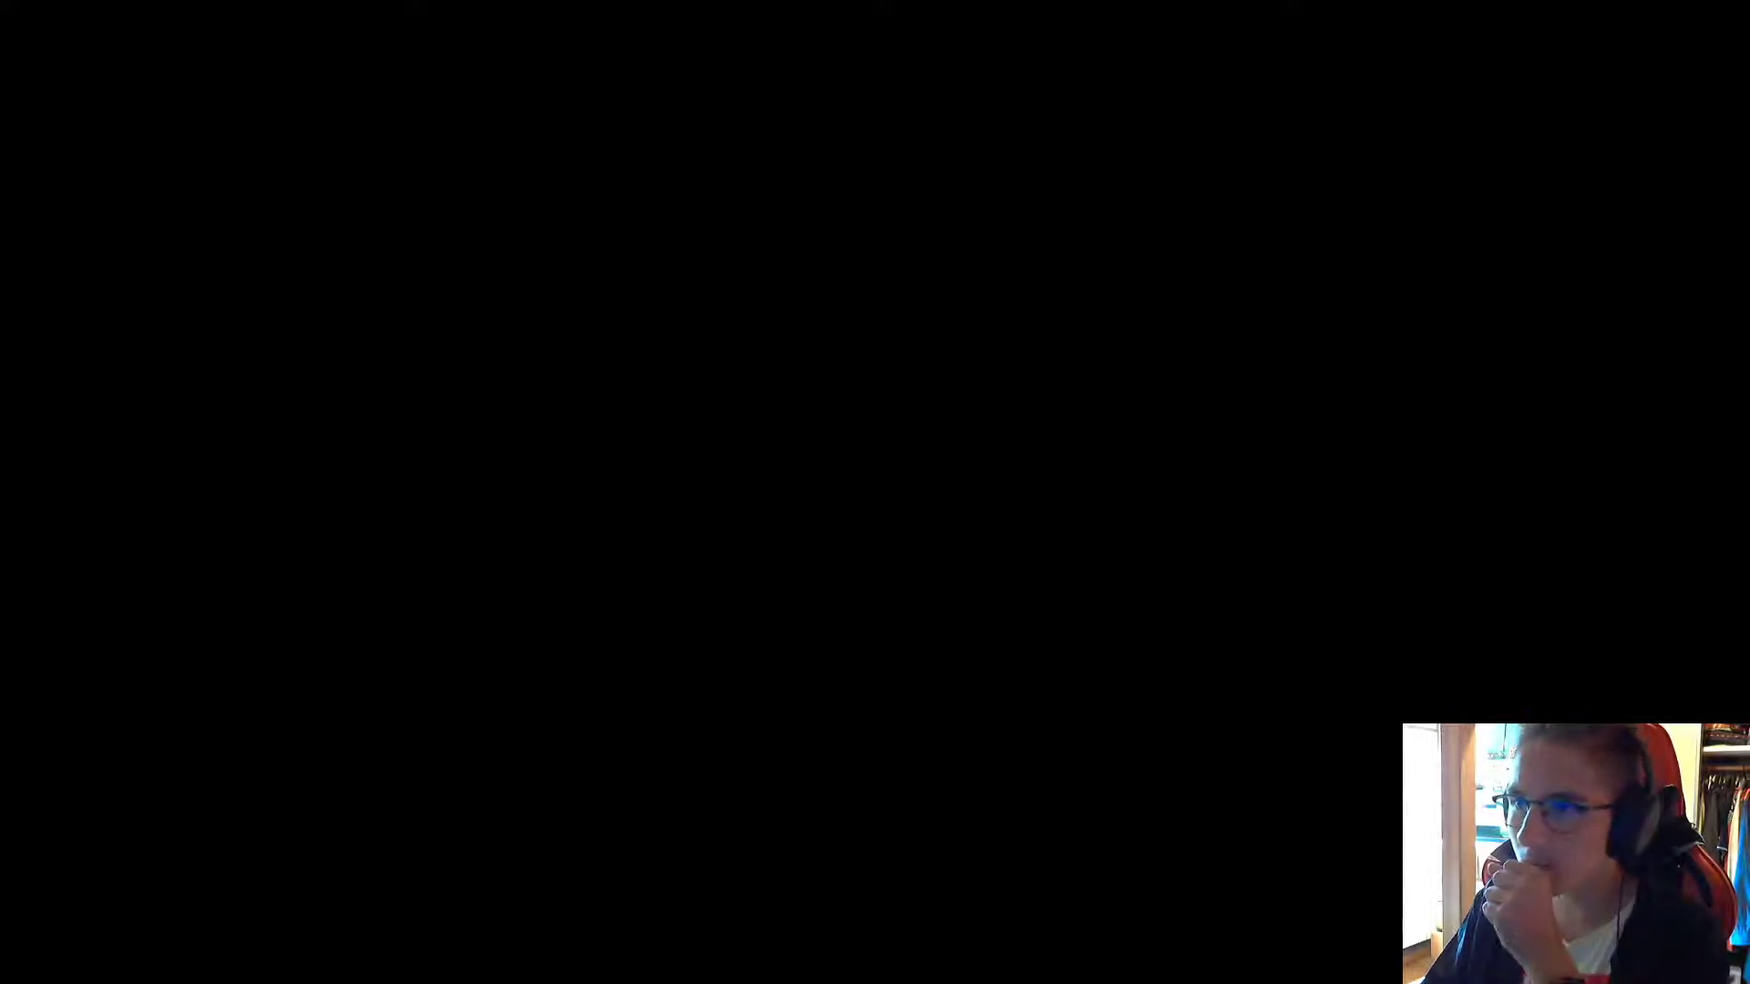
{"action": "key", "text": "alt+o"}
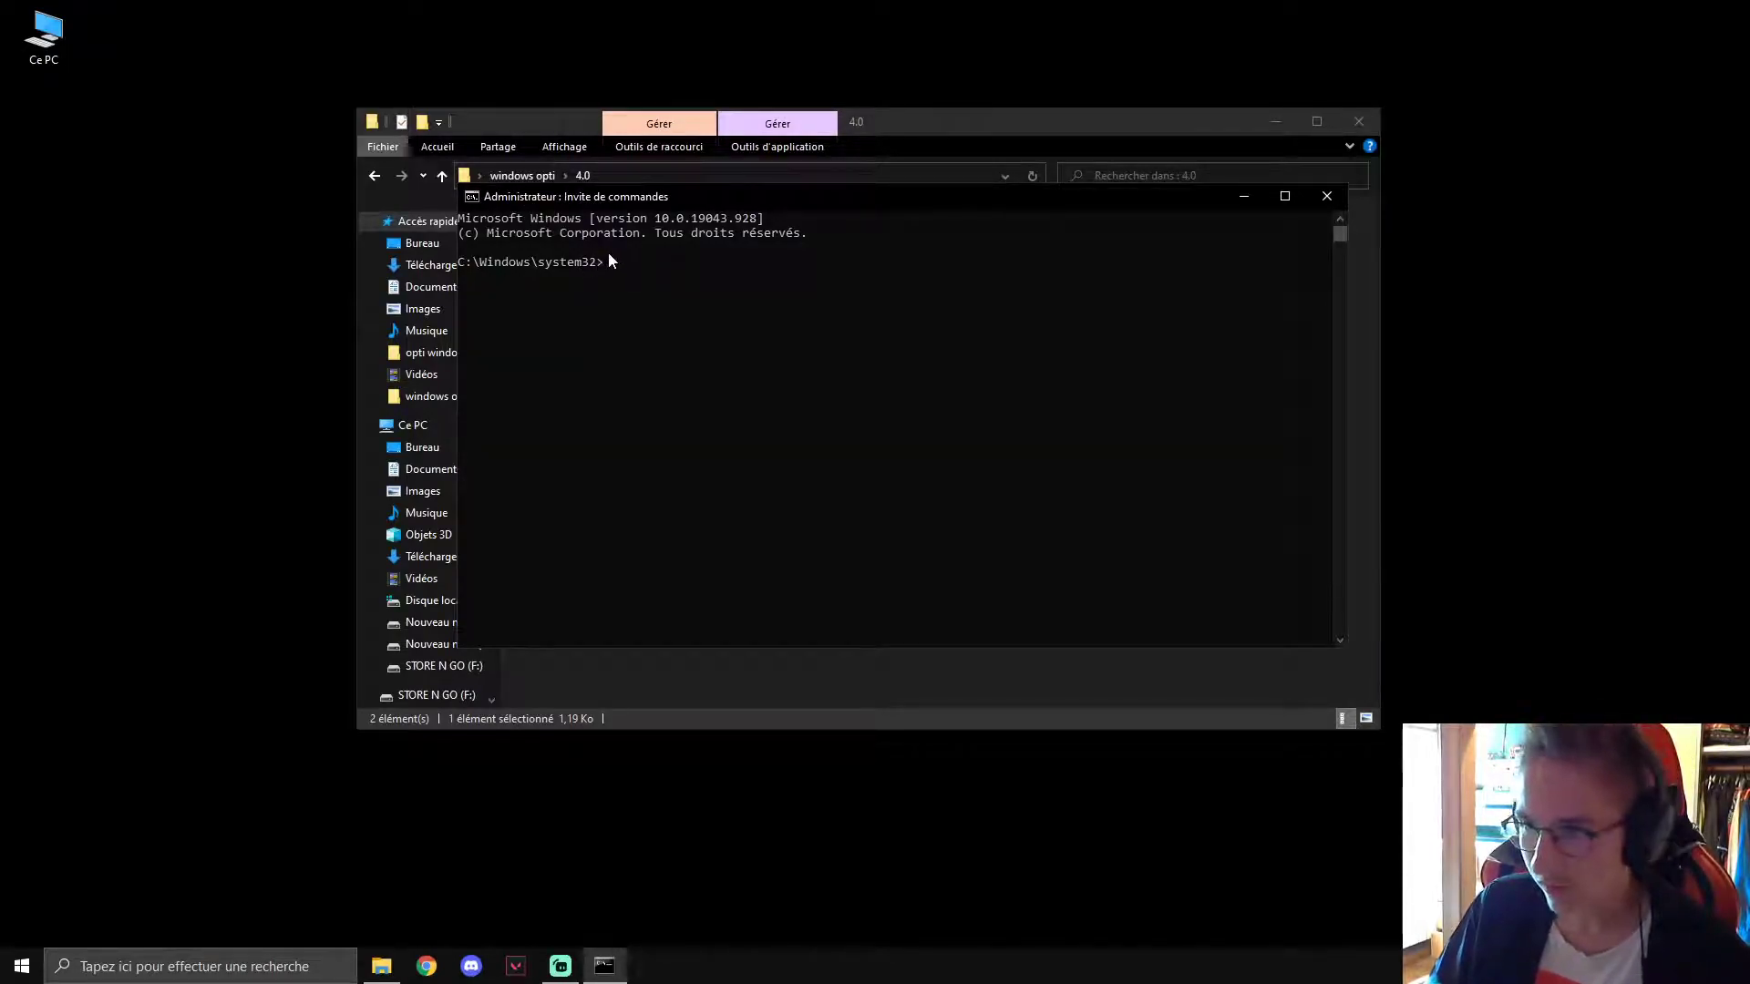
{"action": "key", "text": "ctrl+v"}
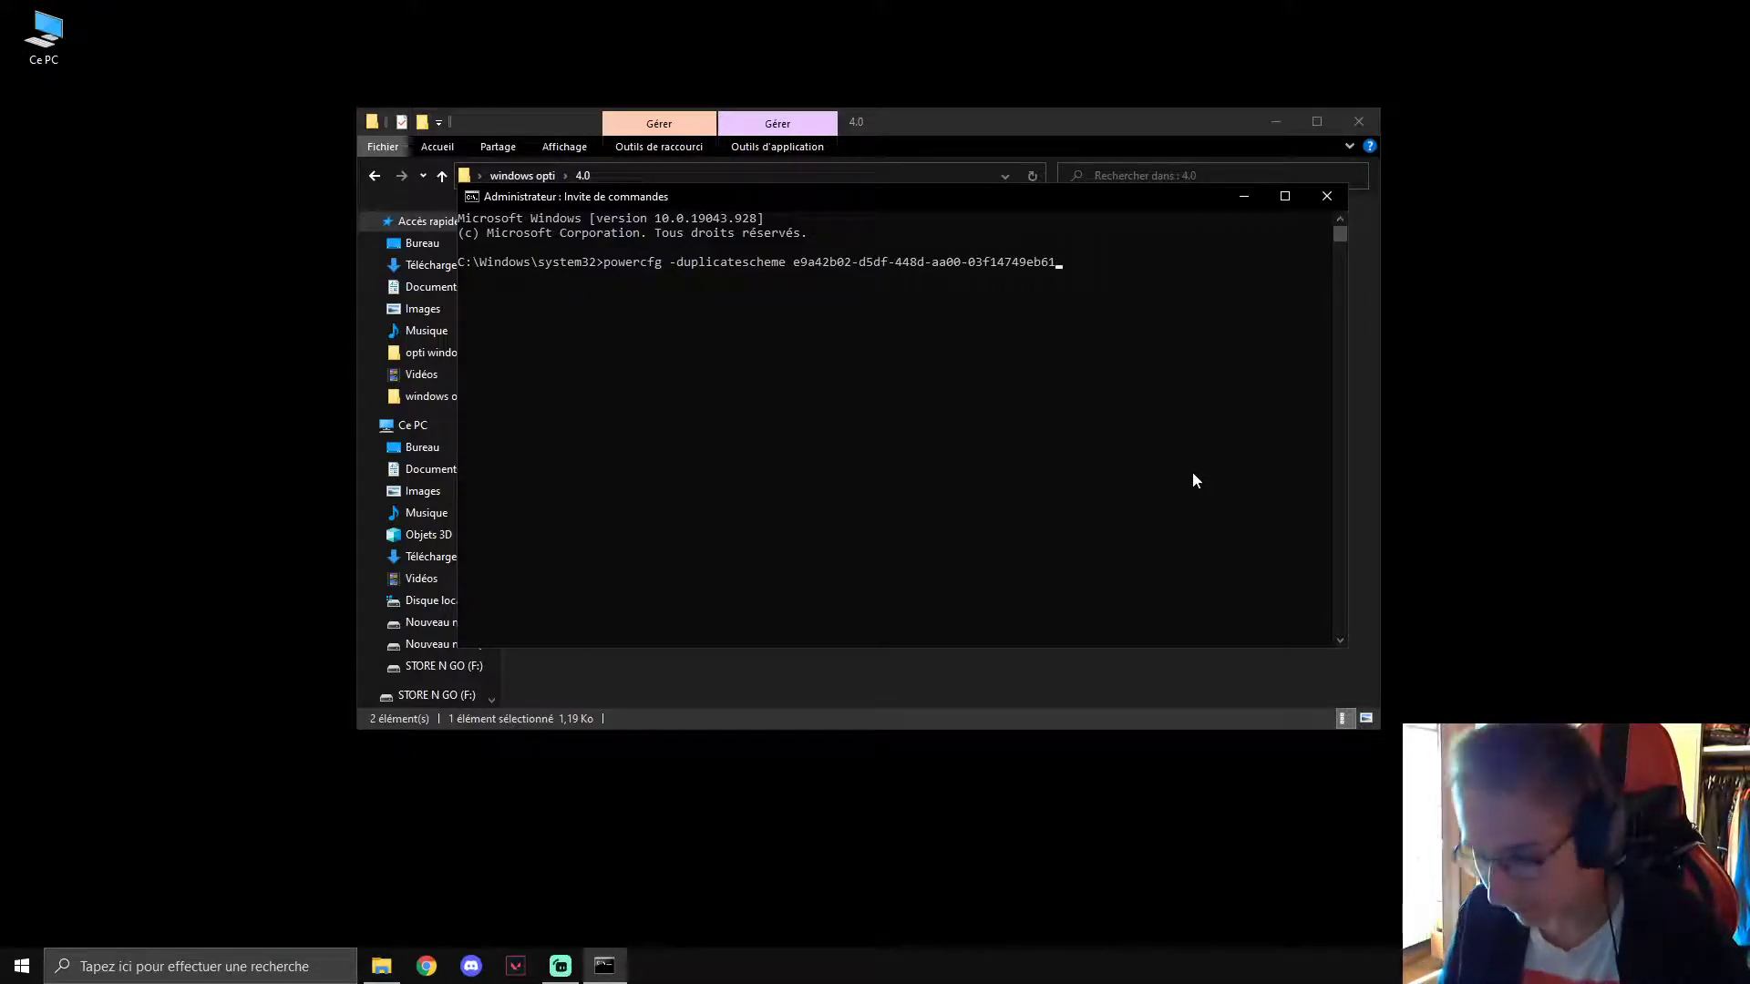
{"action": "key", "text": "Return"}
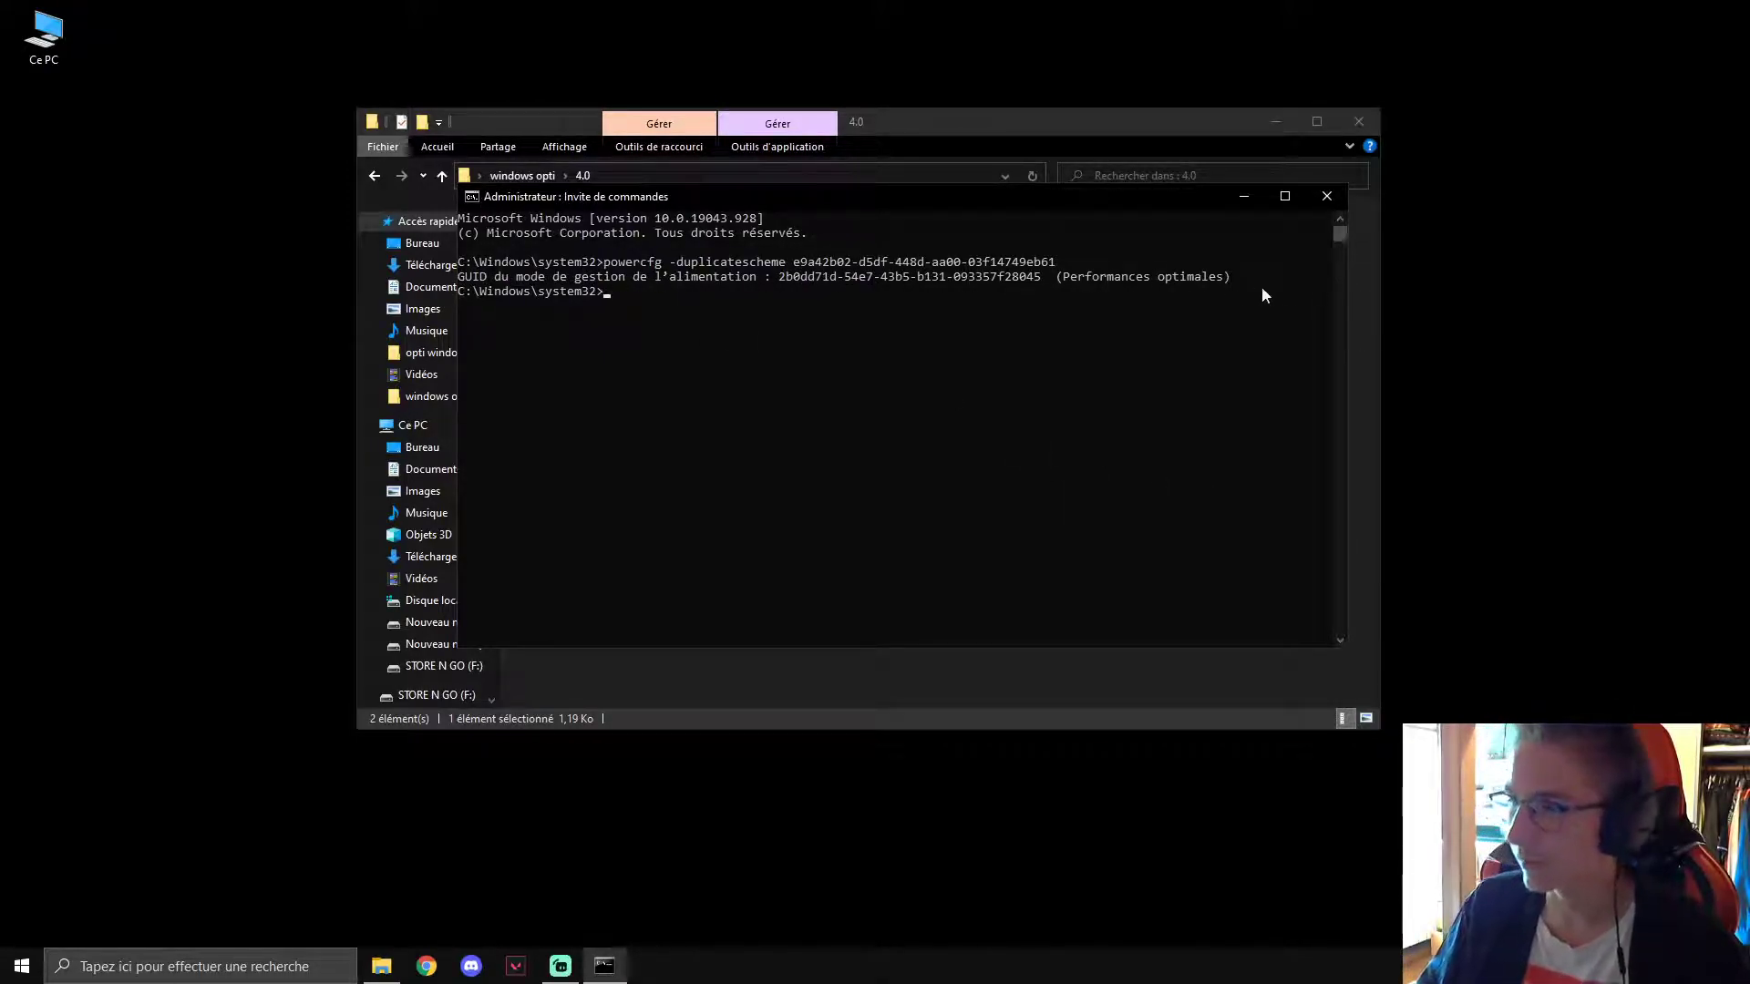
{"action": "left_click", "coordinate": [1328, 203]}
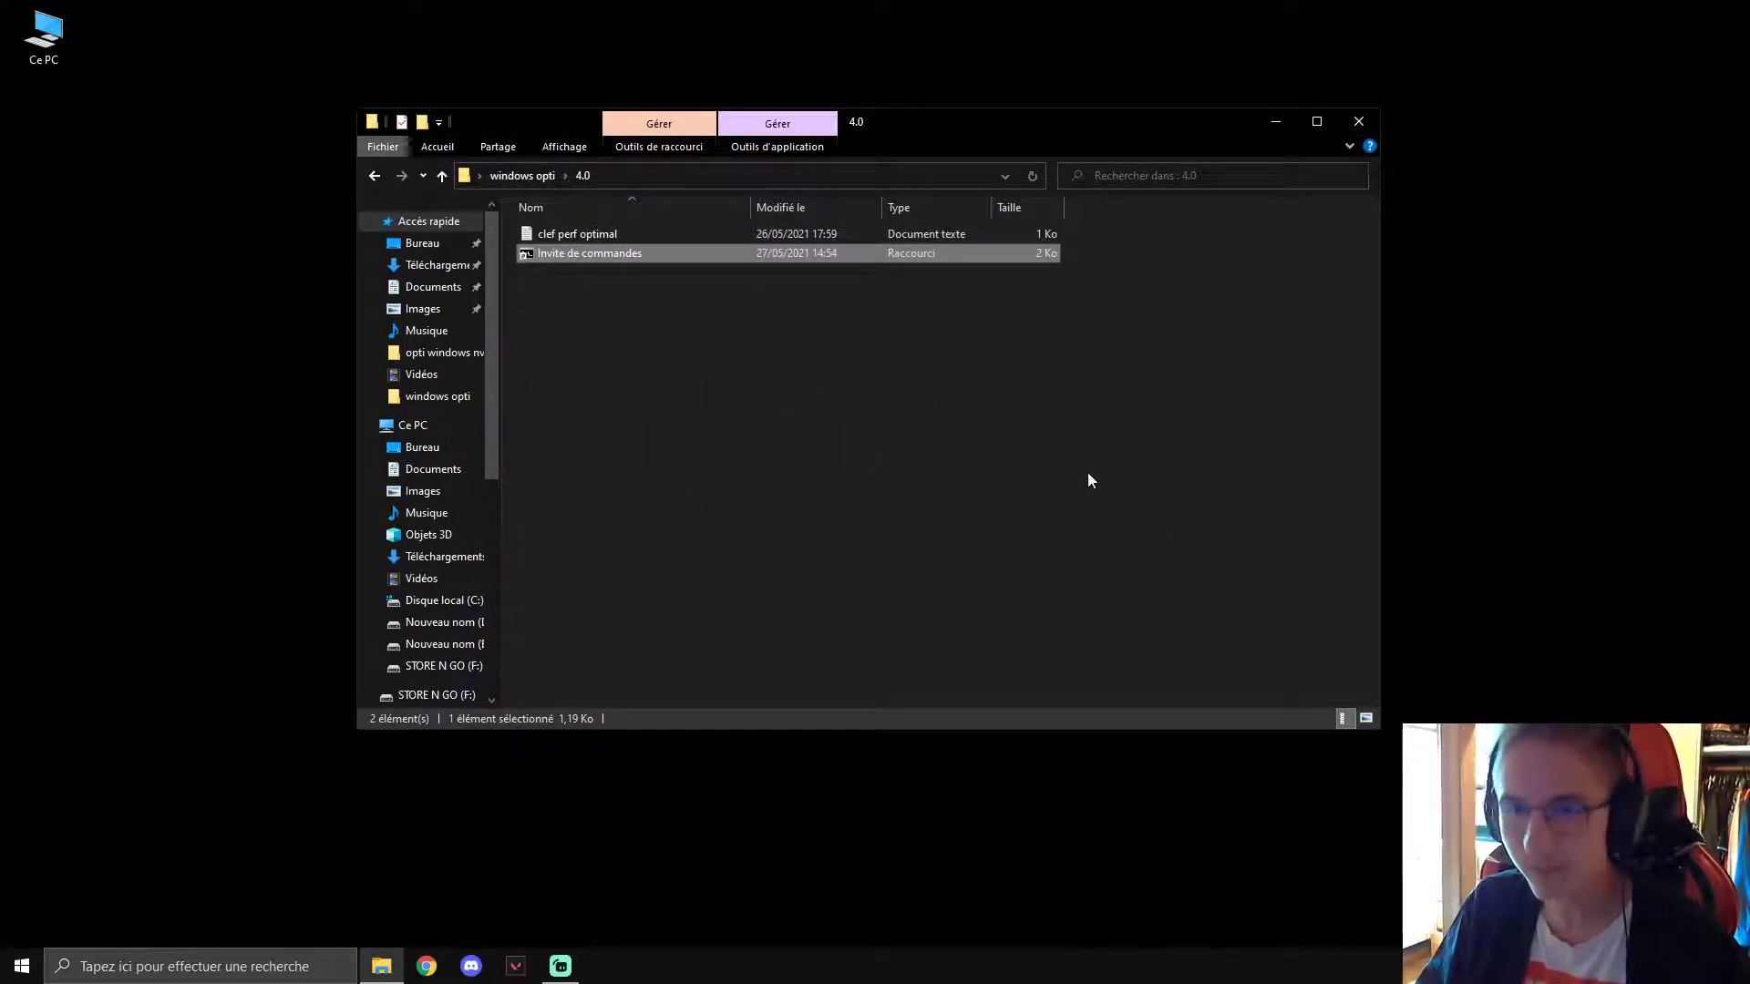
Return to the windows opti folder and open its 5.0 subfolder containing ISLC v1.0.2.3.
{"action": "left_click", "coordinate": [375, 175]}
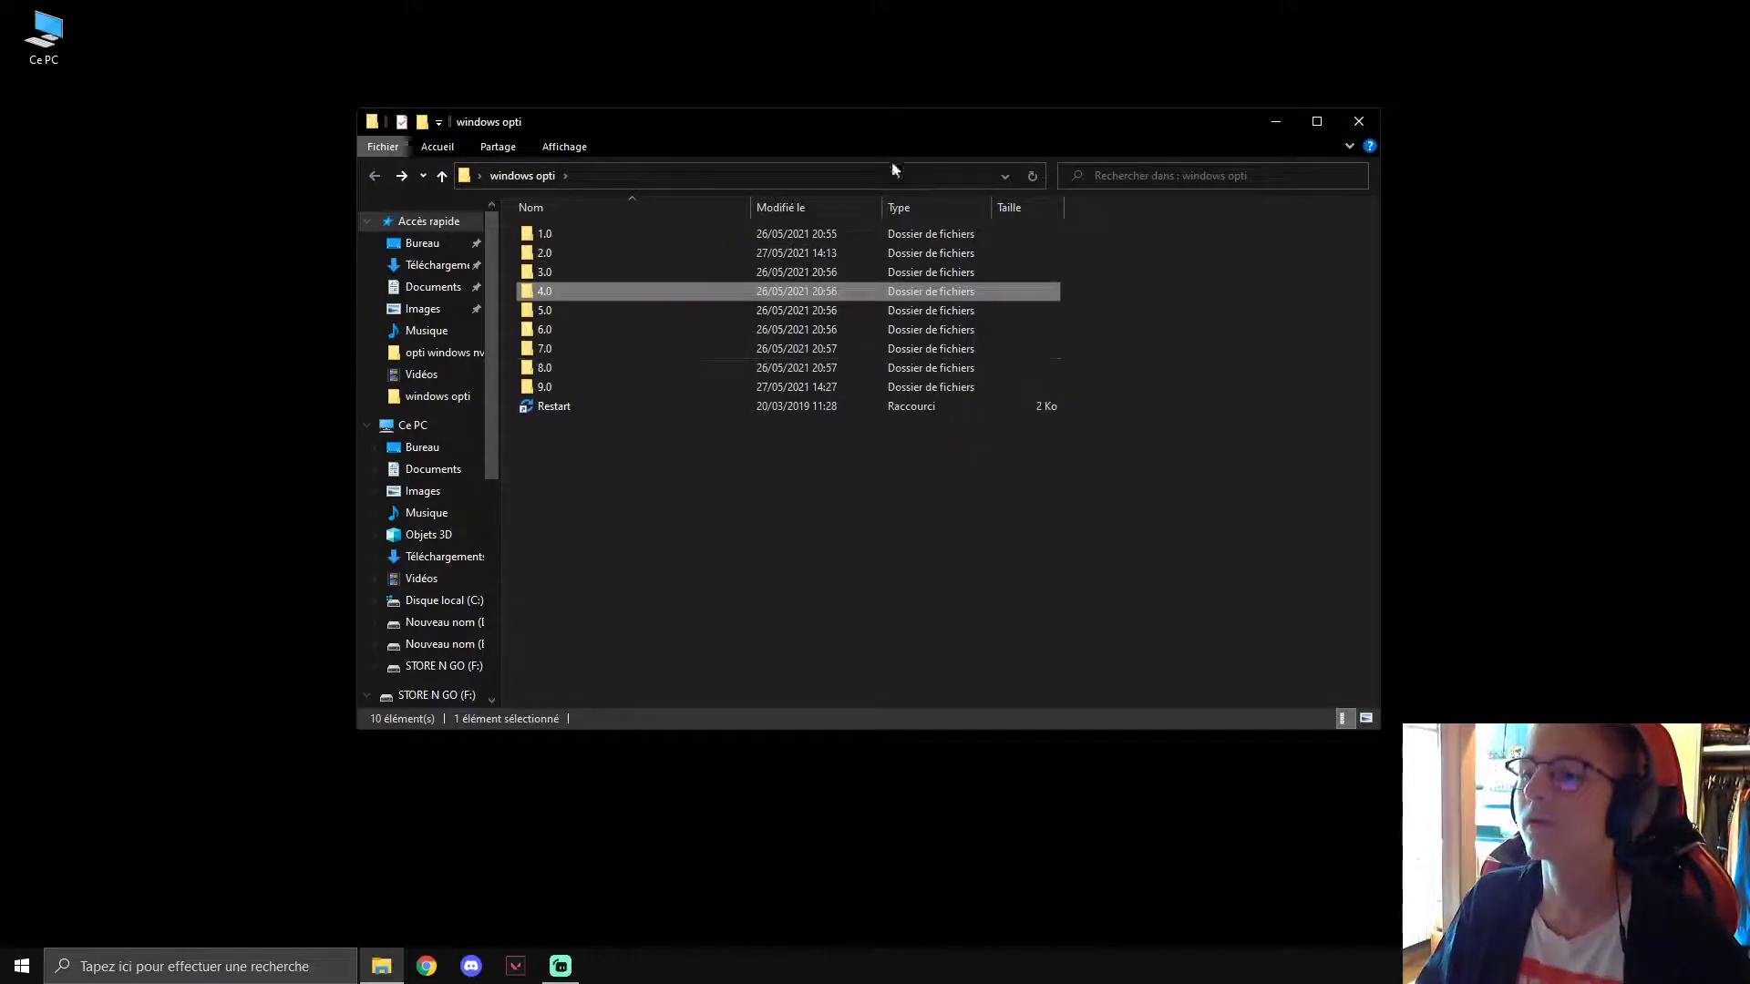
{"action": "double_click", "coordinate": [561, 311]}
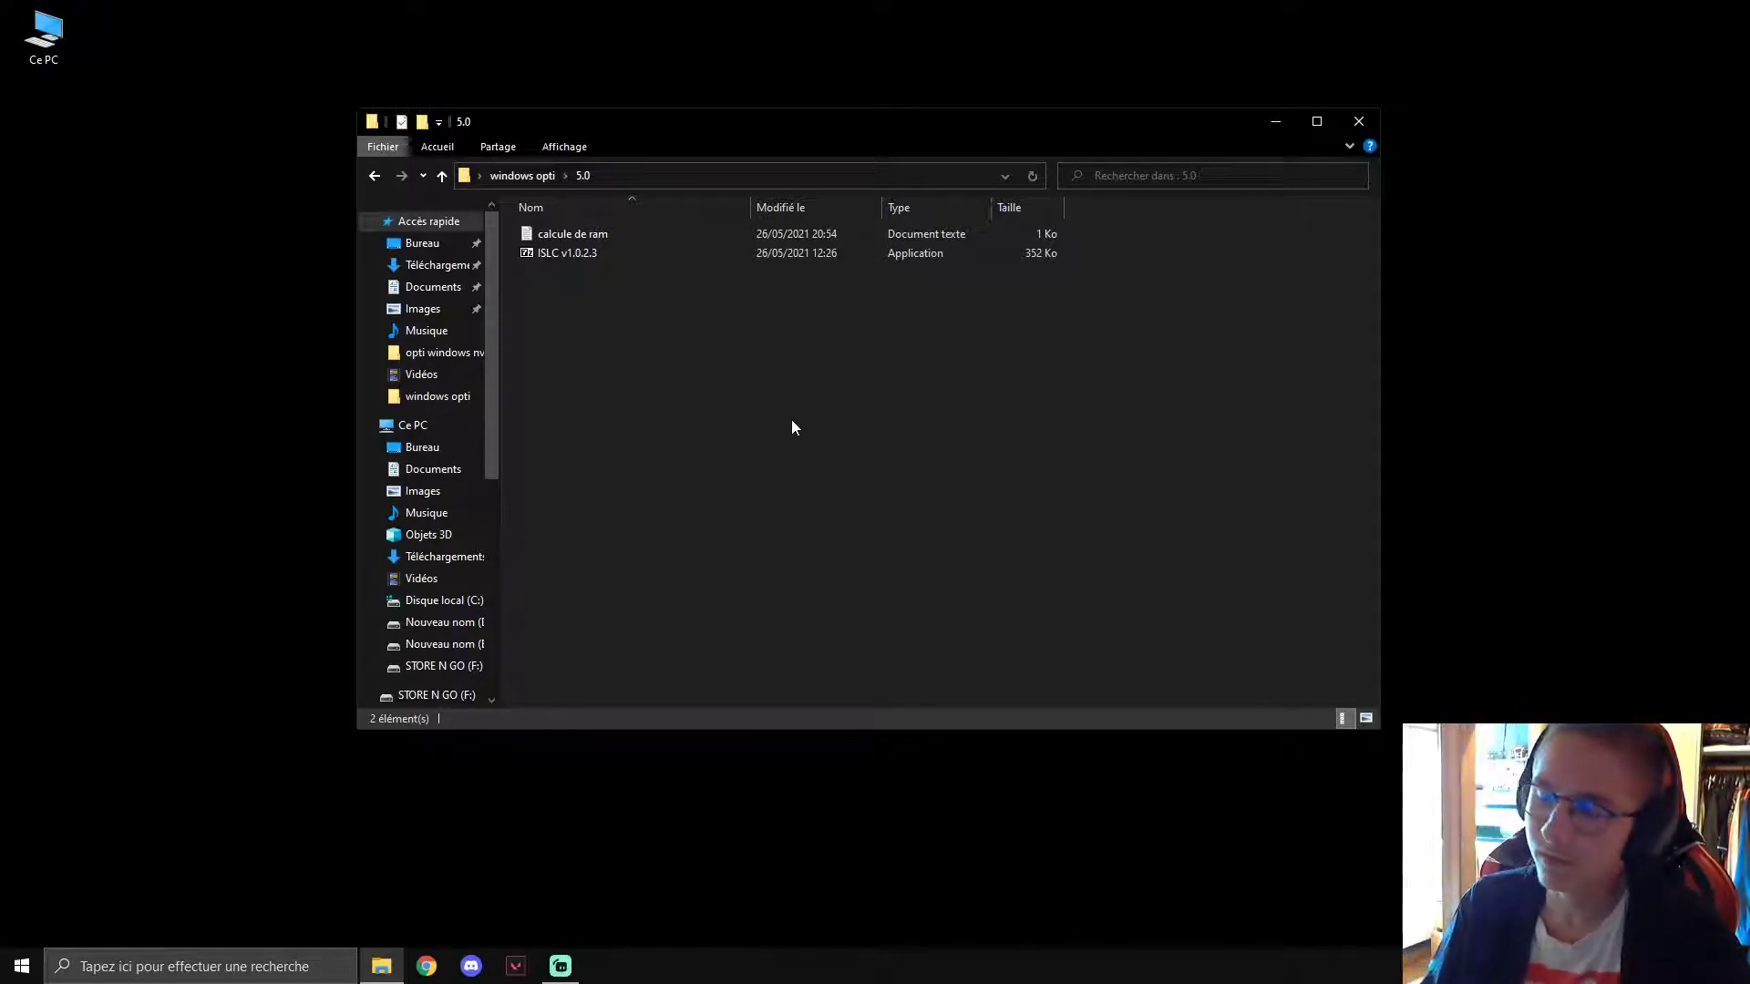
{"action": "left_click", "coordinate": [1555, 519]}
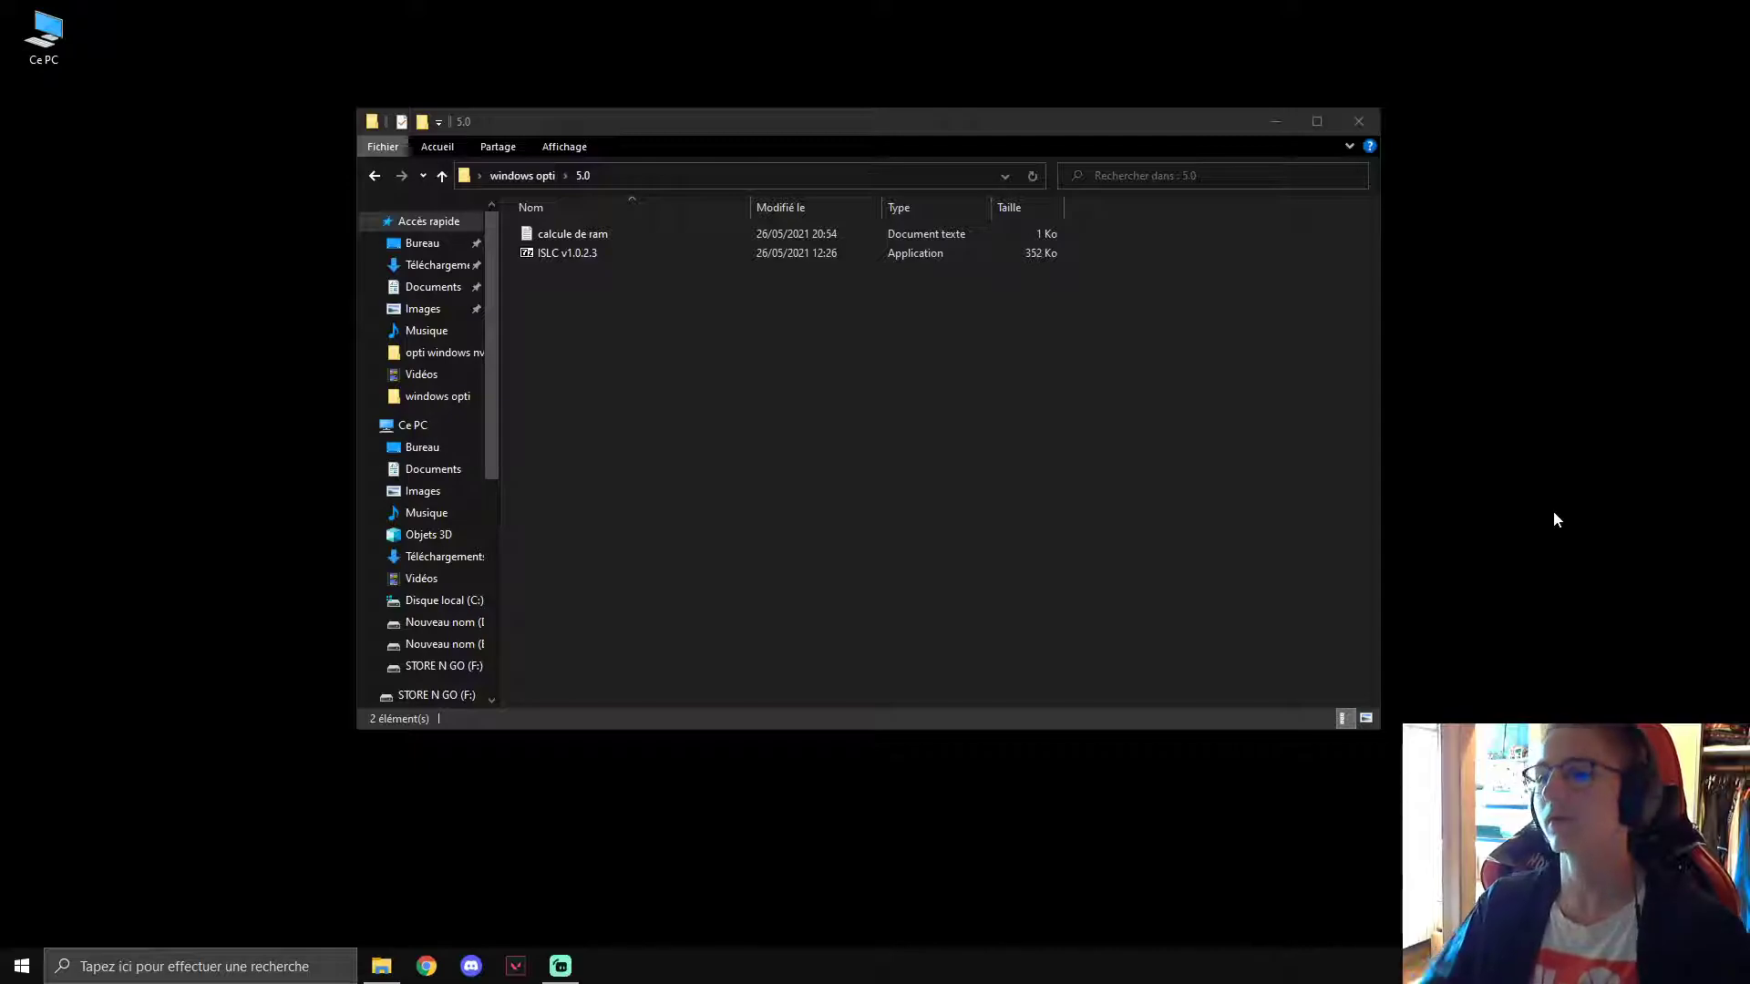
Extract the ISLC v1.0.2.3 self-extracting archive into the windows opti 5.0 folder.
{"action": "left_click", "coordinate": [803, 511]}
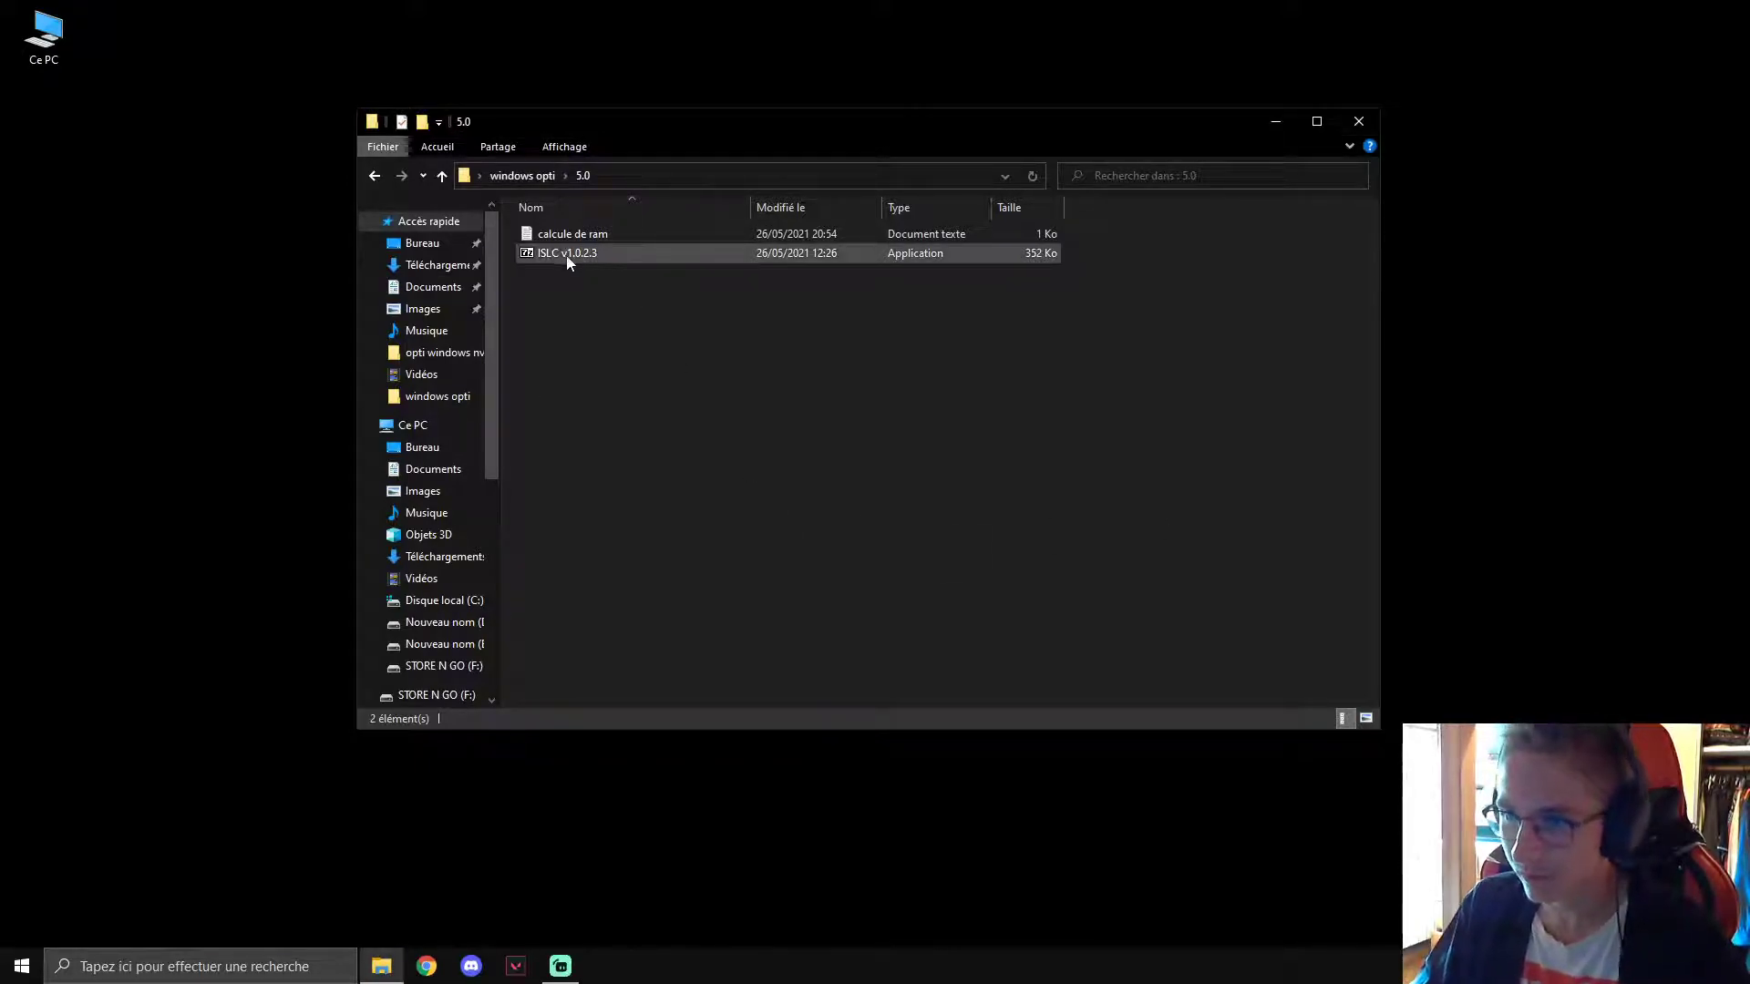
{"action": "left_click", "coordinate": [532, 254]}
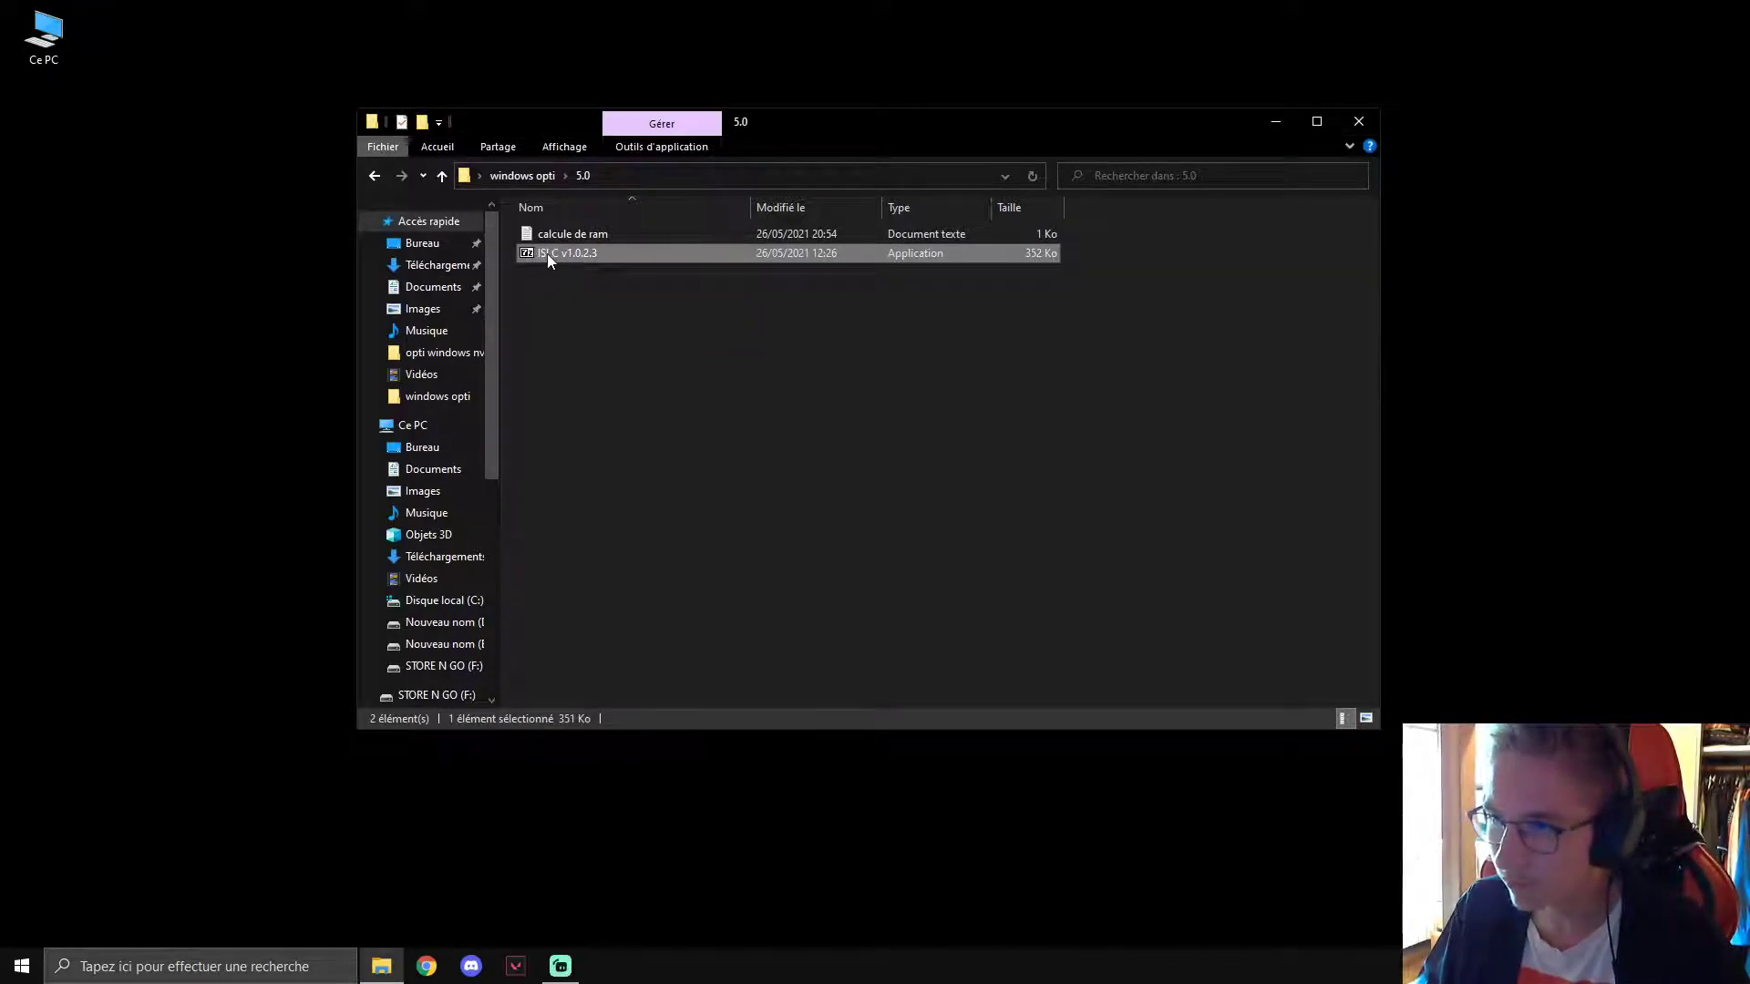
{"action": "double_click", "coordinate": [547, 255]}
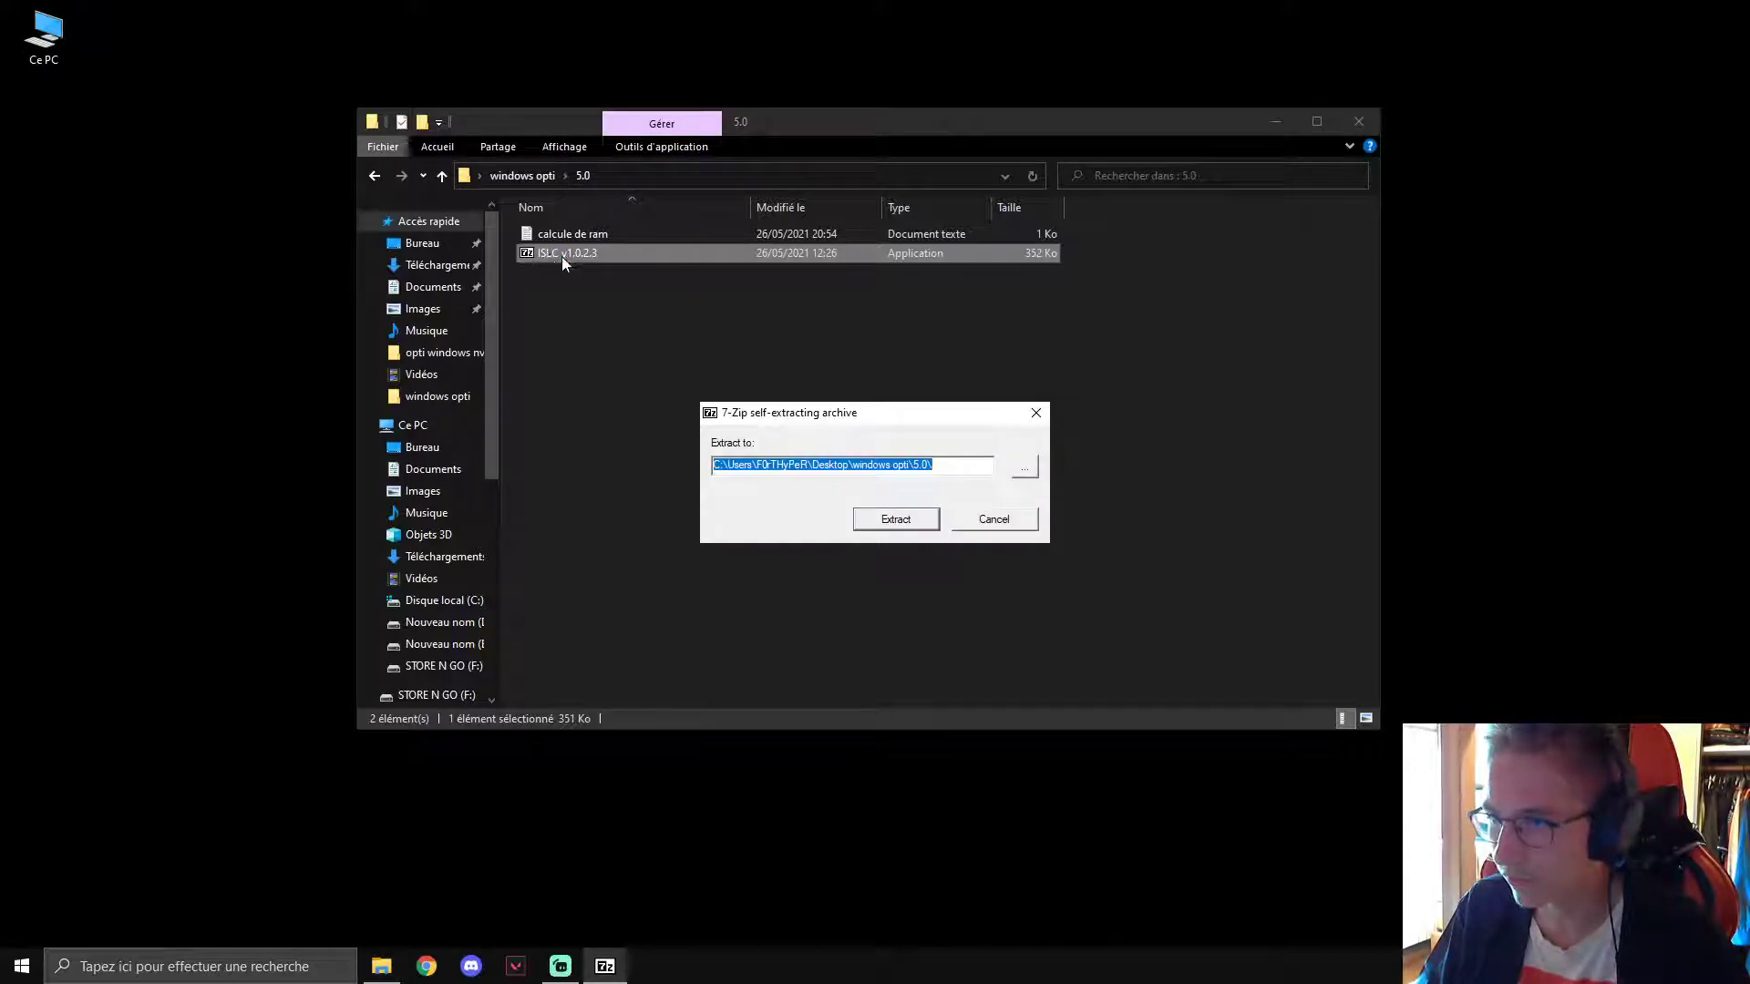
{"action": "left_click", "coordinate": [898, 519]}
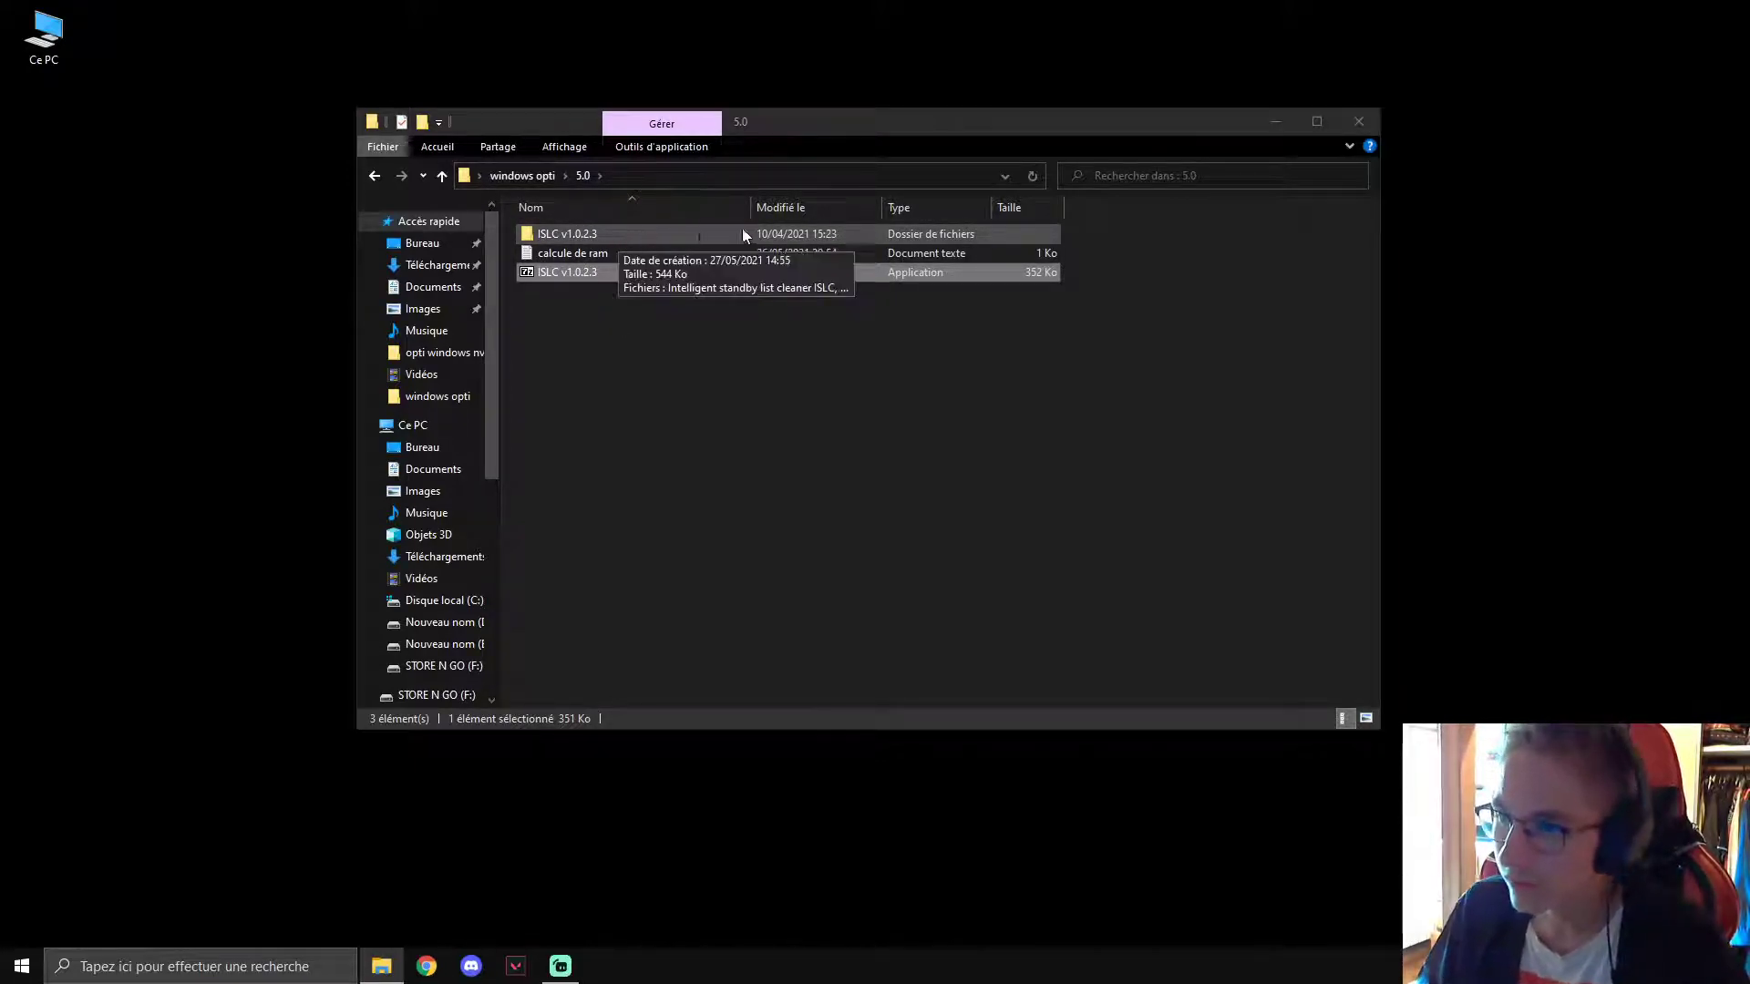
{"action": "left_click", "coordinate": [1032, 234]}
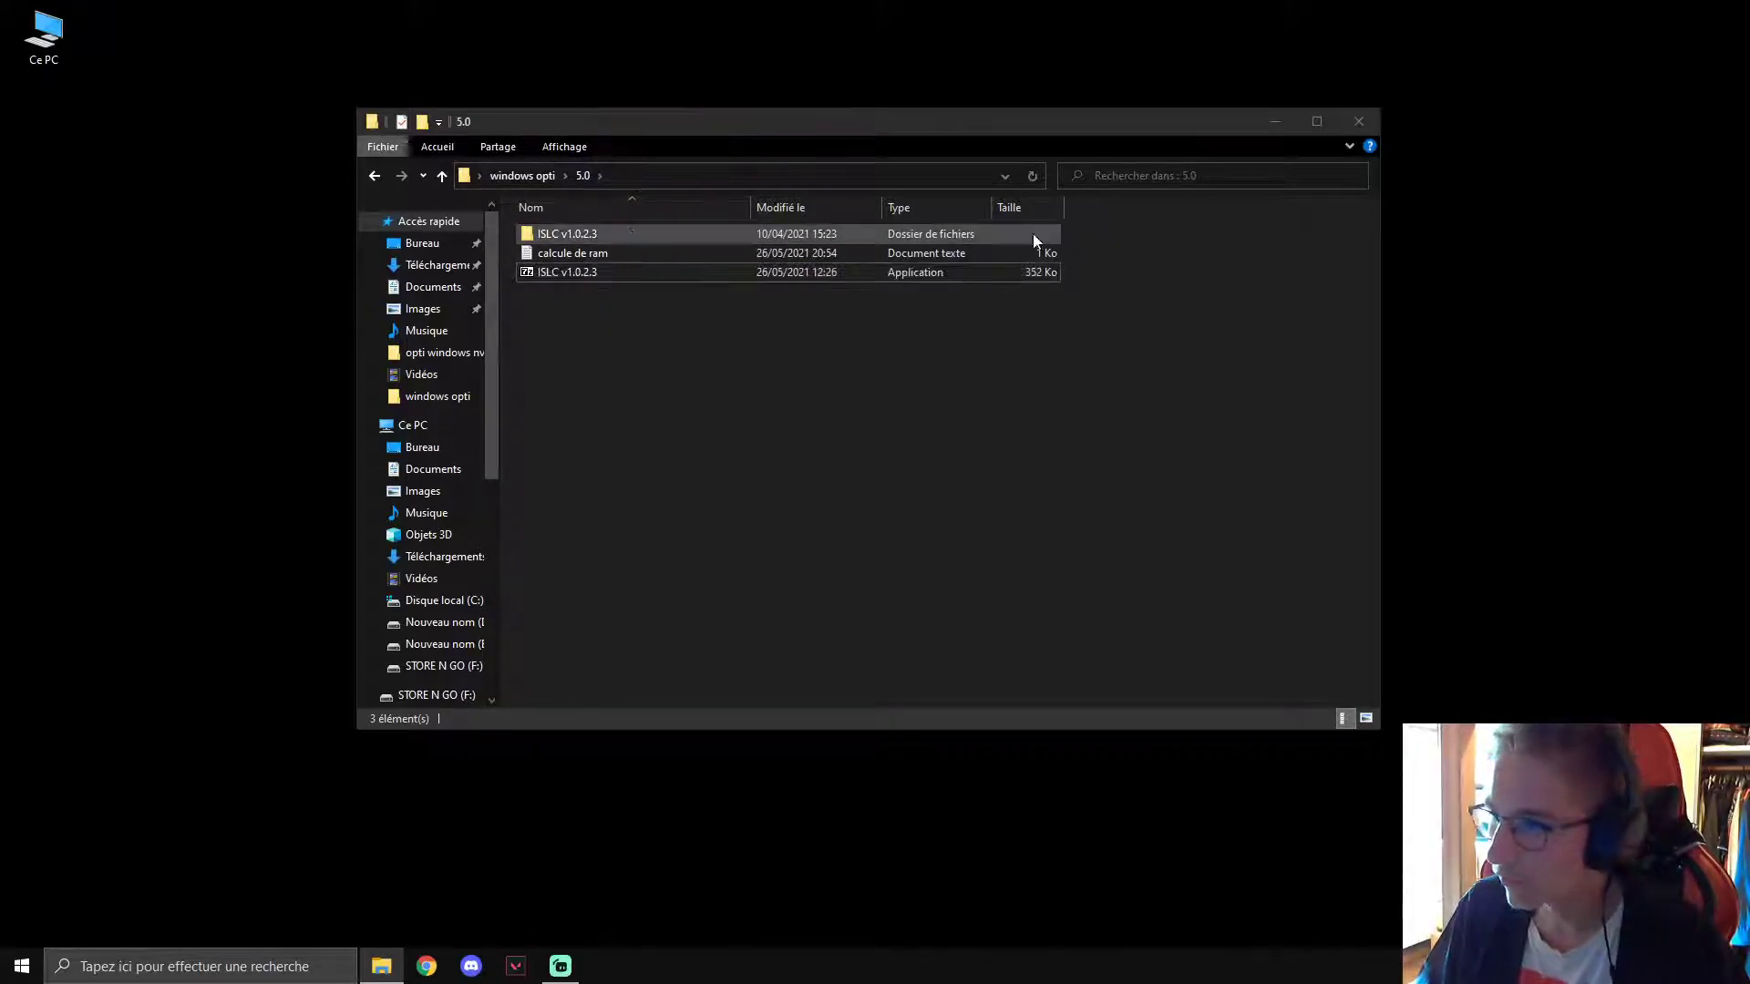
Launch Intelligent standby list cleaner ISLC from the extracted ISLC v1.0.2.3 folder and bring its window into clear view on the desktop.
{"action": "double_click", "coordinate": [567, 233]}
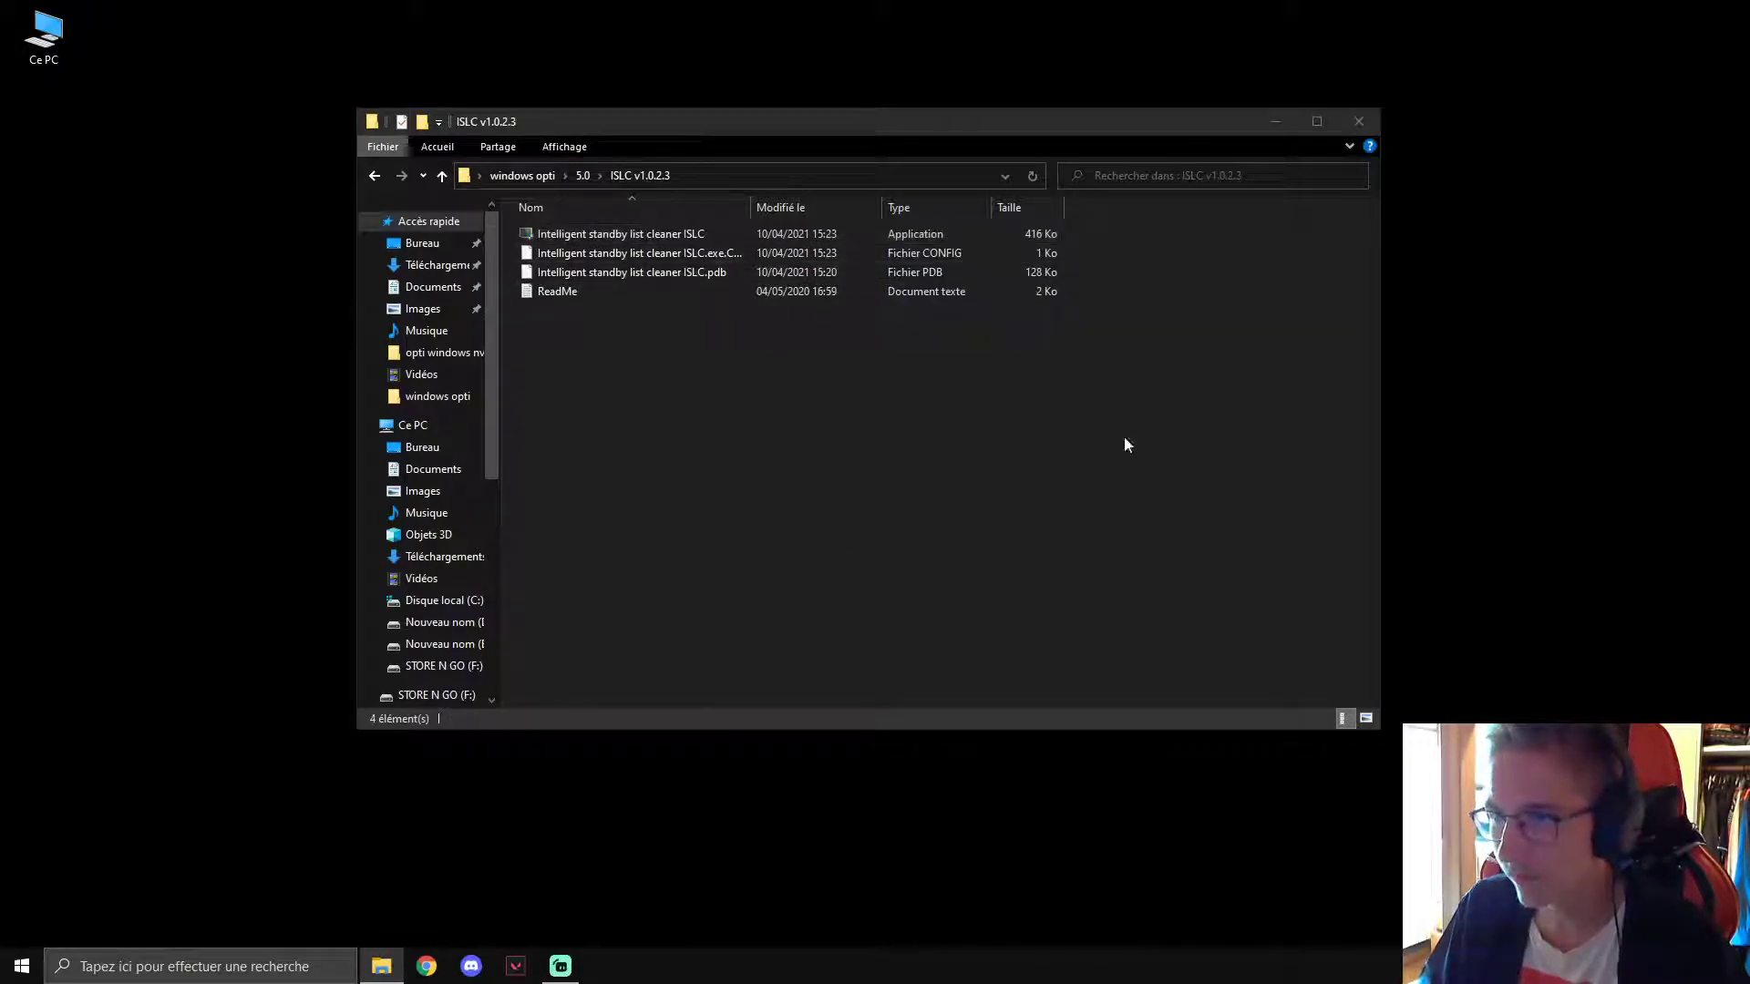
{"action": "left_click_drag", "start_coordinate": [652, 388], "coordinate": [587, 234]}
{"action": "left_click", "coordinate": [627, 435]}
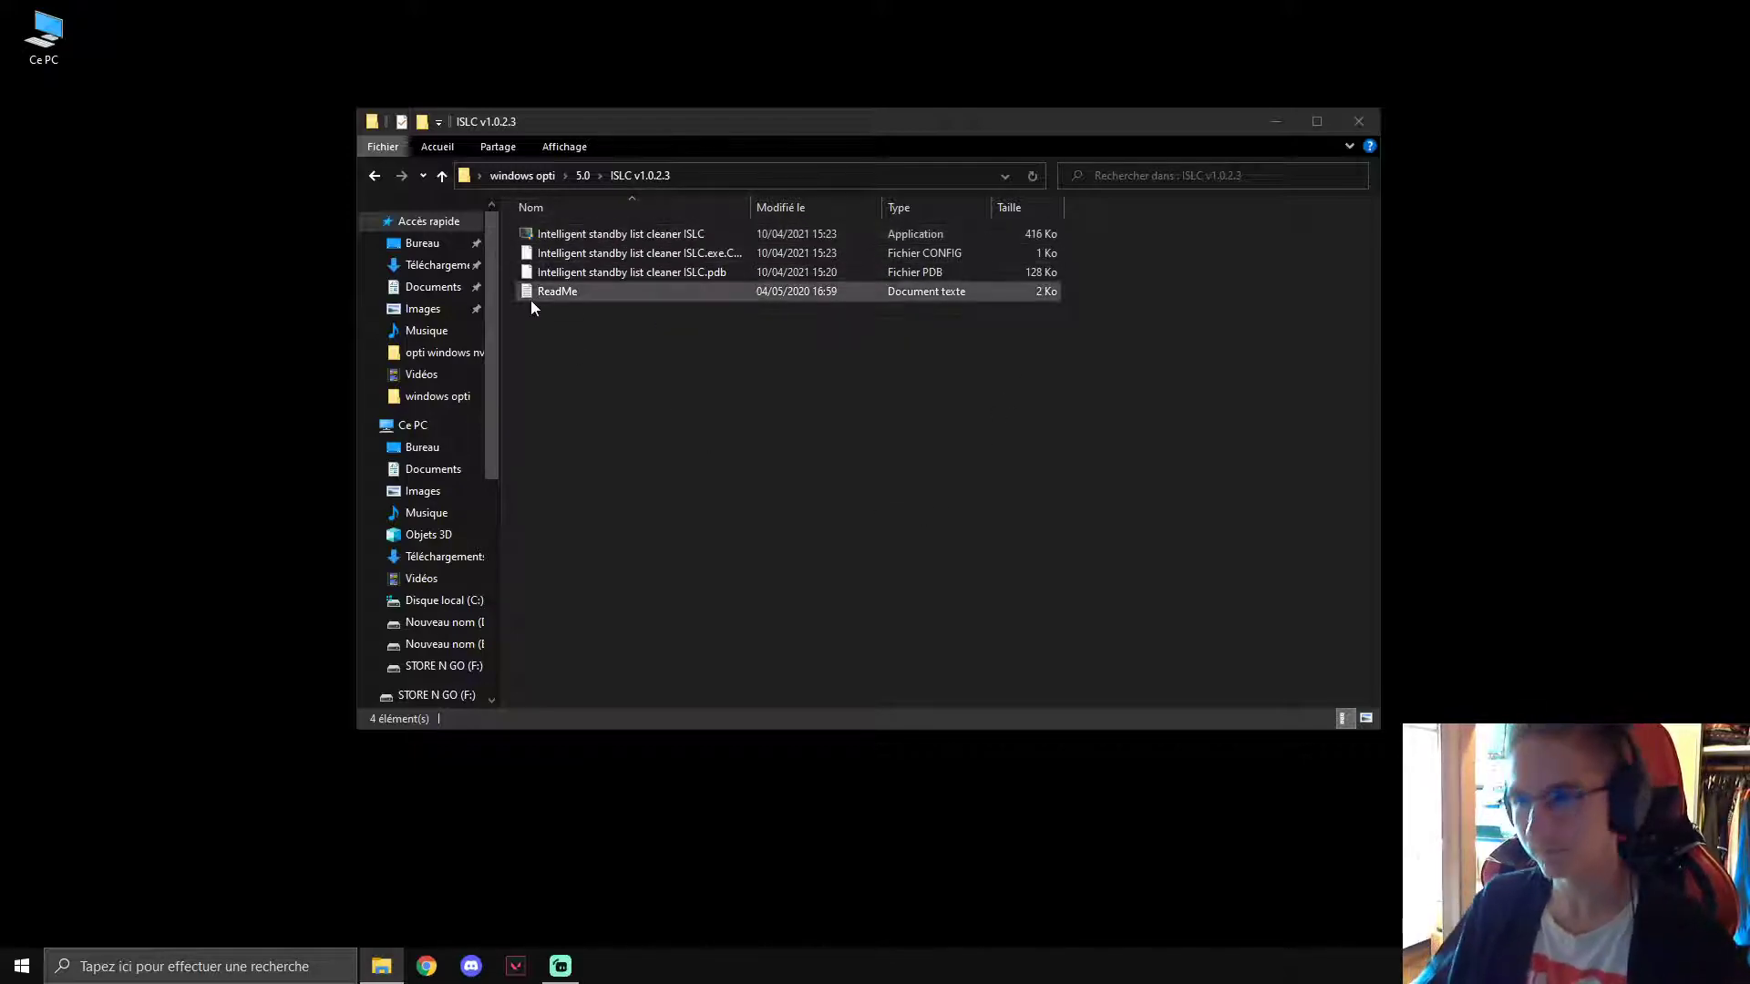
{"action": "double_click", "coordinate": [571, 232]}
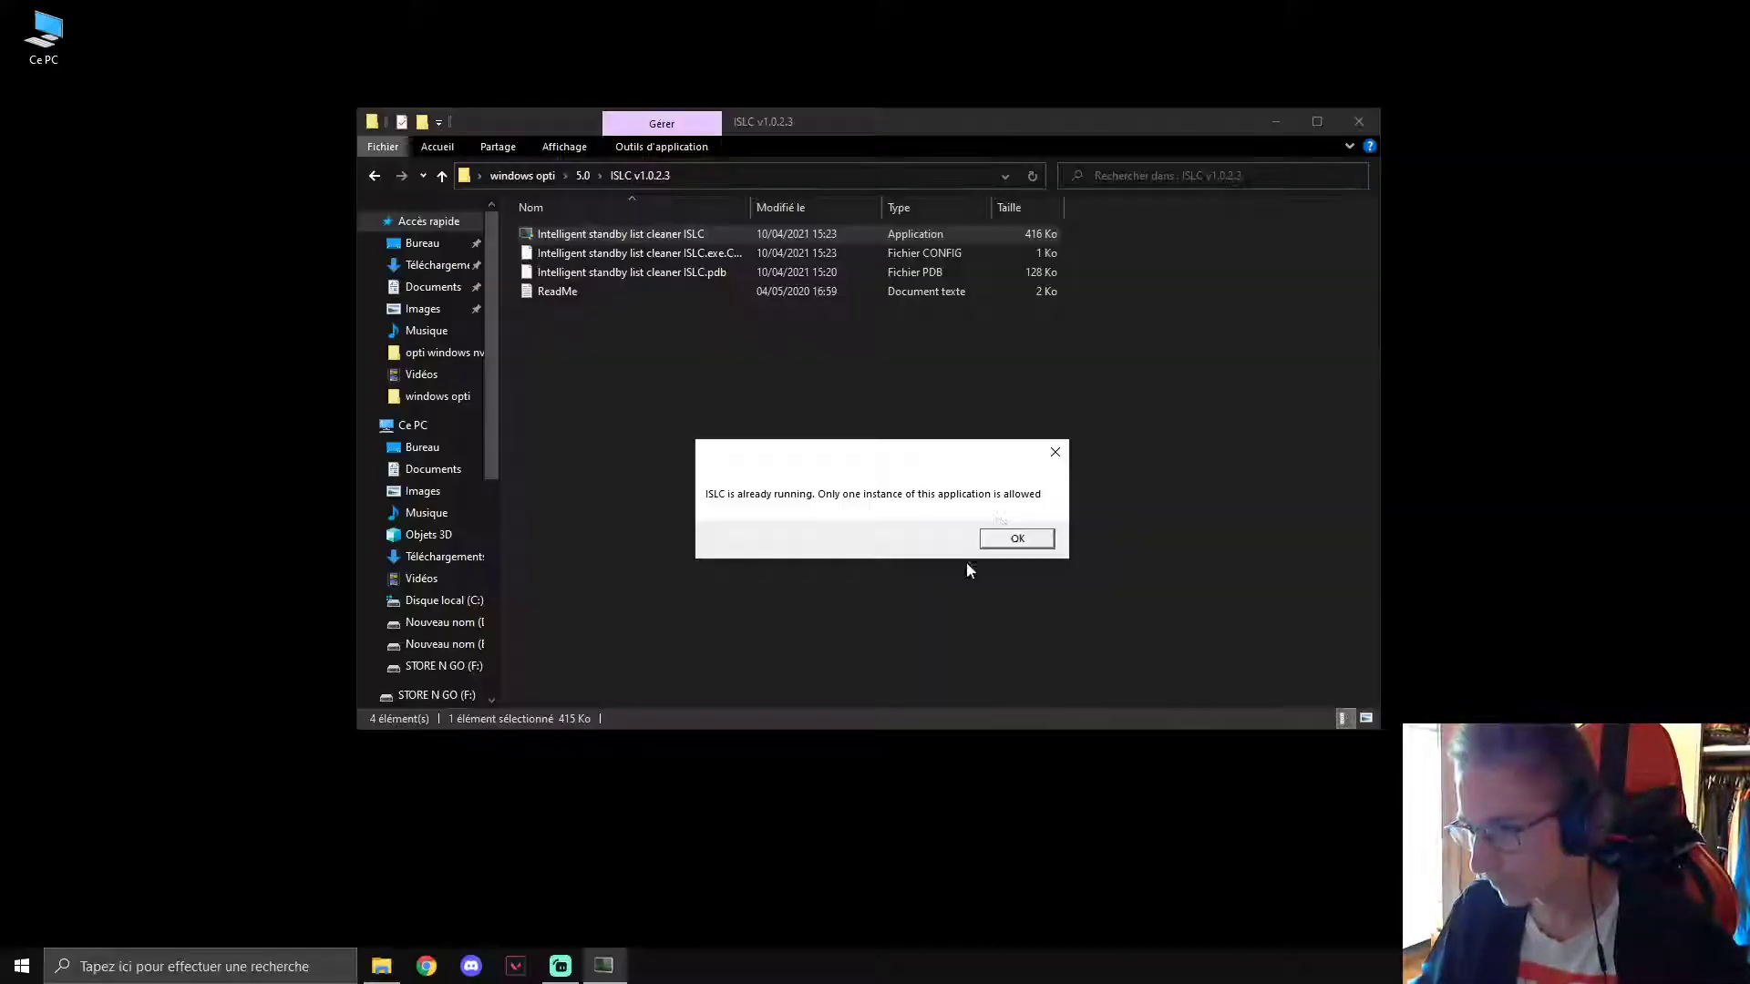
{"action": "left_click", "coordinate": [1008, 540]}
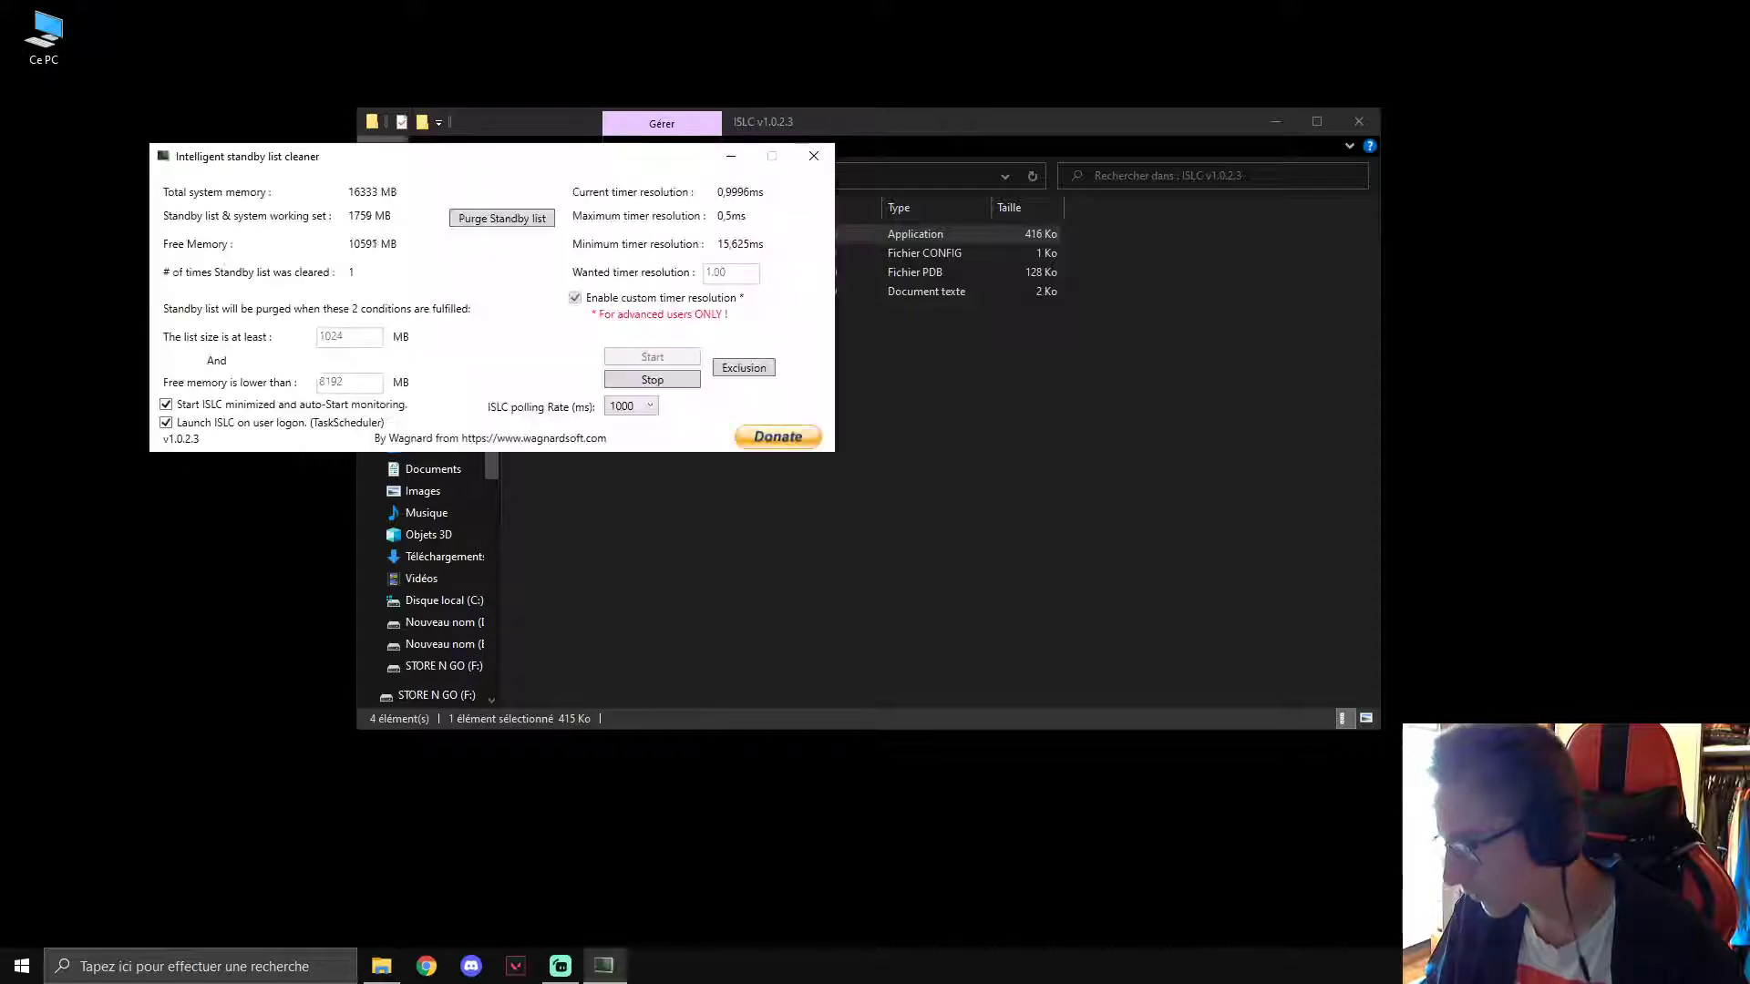
{"action": "left_click", "coordinate": [1275, 122]}
{"action": "left_click_drag", "start_coordinate": [395, 153], "coordinate": [847, 165]}
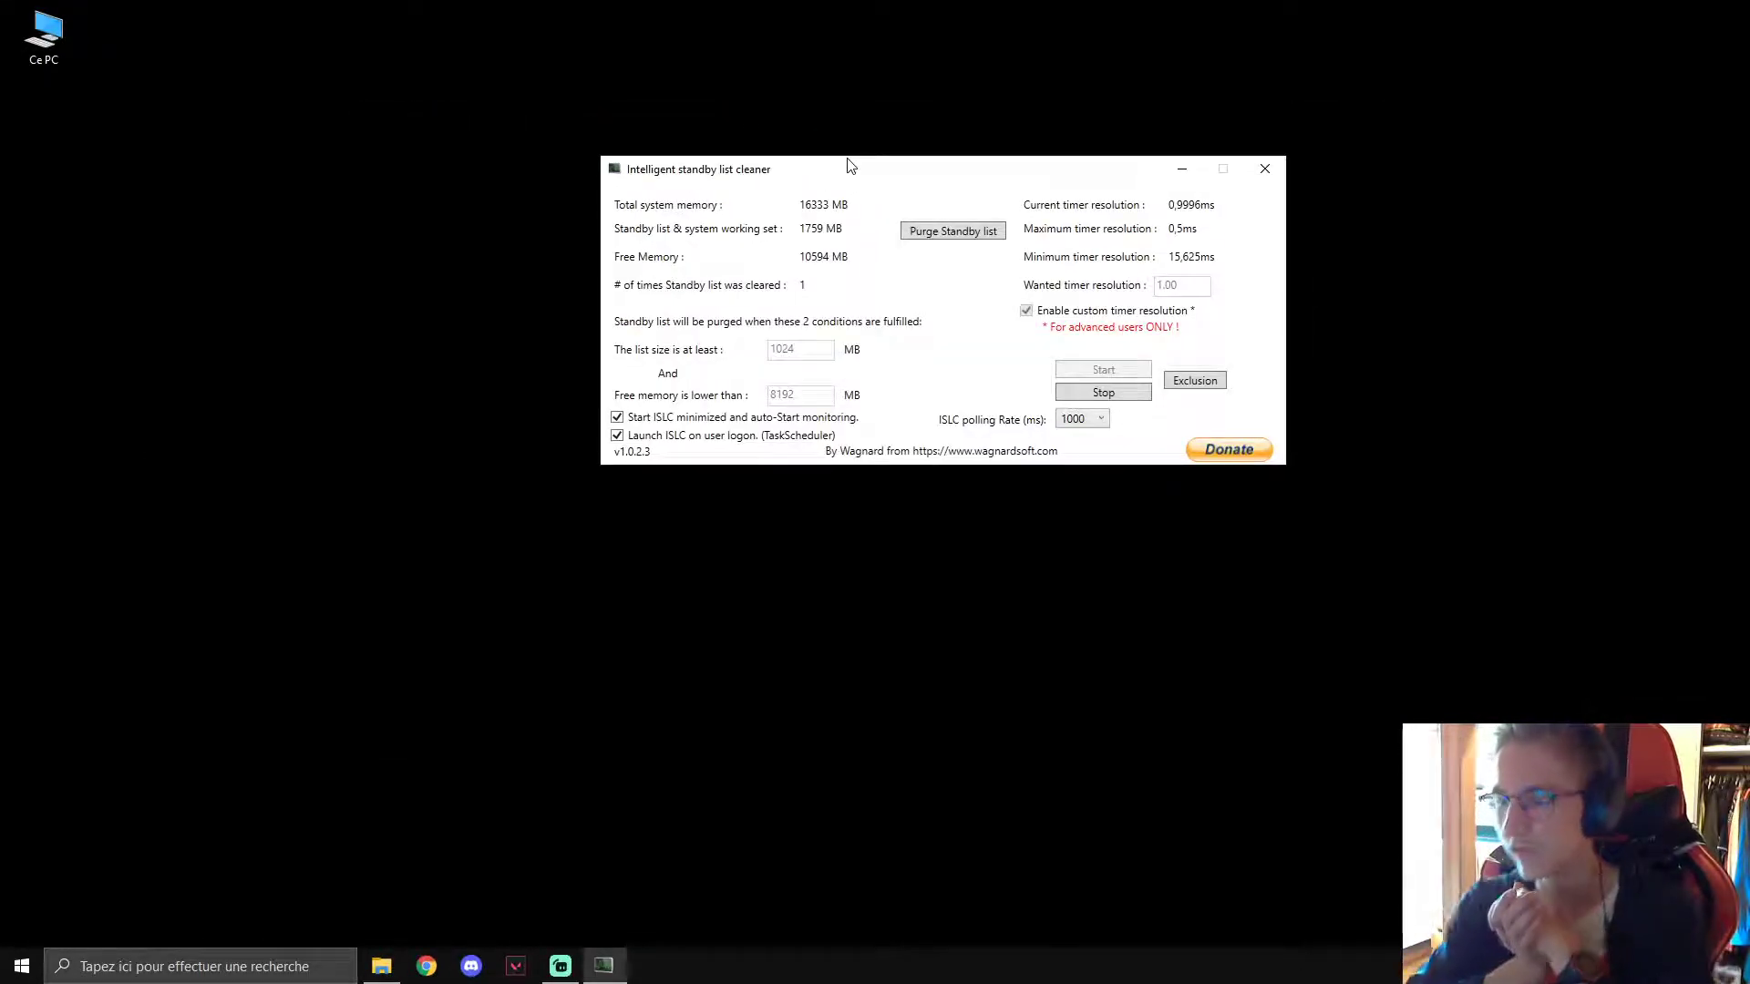
Stop ISLC monitoring and turn off minimized auto-start, launch on user logon and the custom timer resolution.
{"action": "left_click", "coordinate": [1097, 394]}
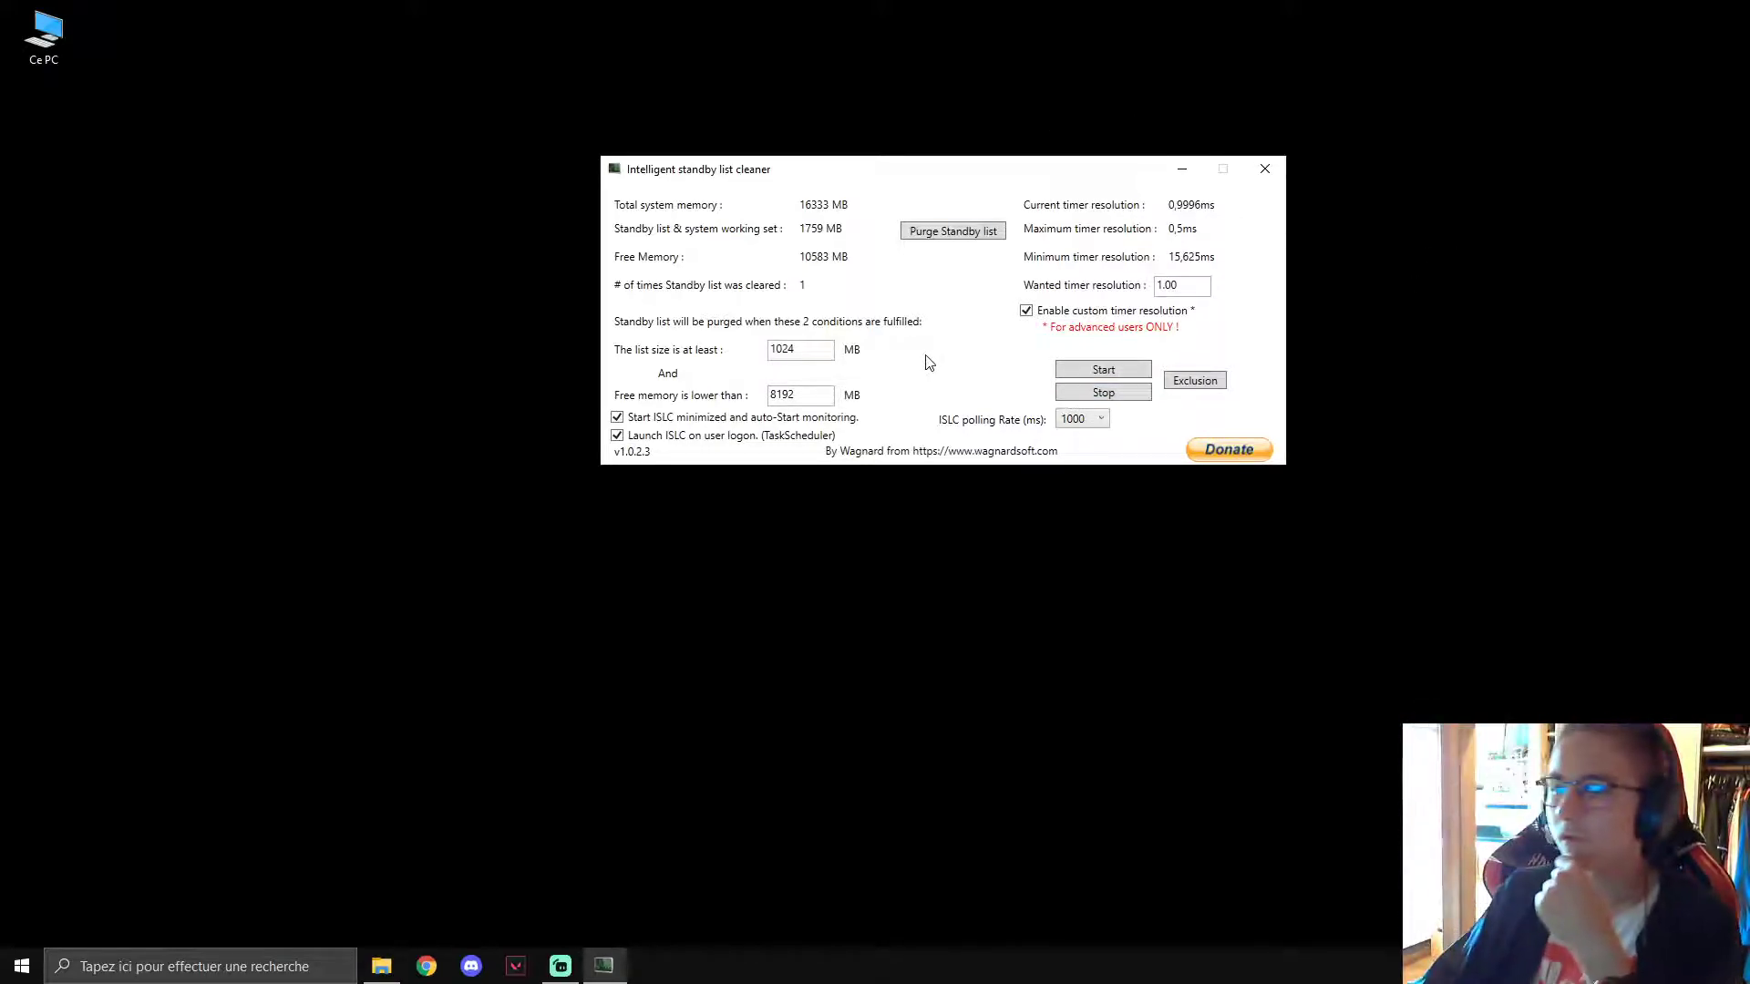
{"action": "left_click", "coordinate": [617, 419]}
{"action": "left_click", "coordinate": [1026, 311]}
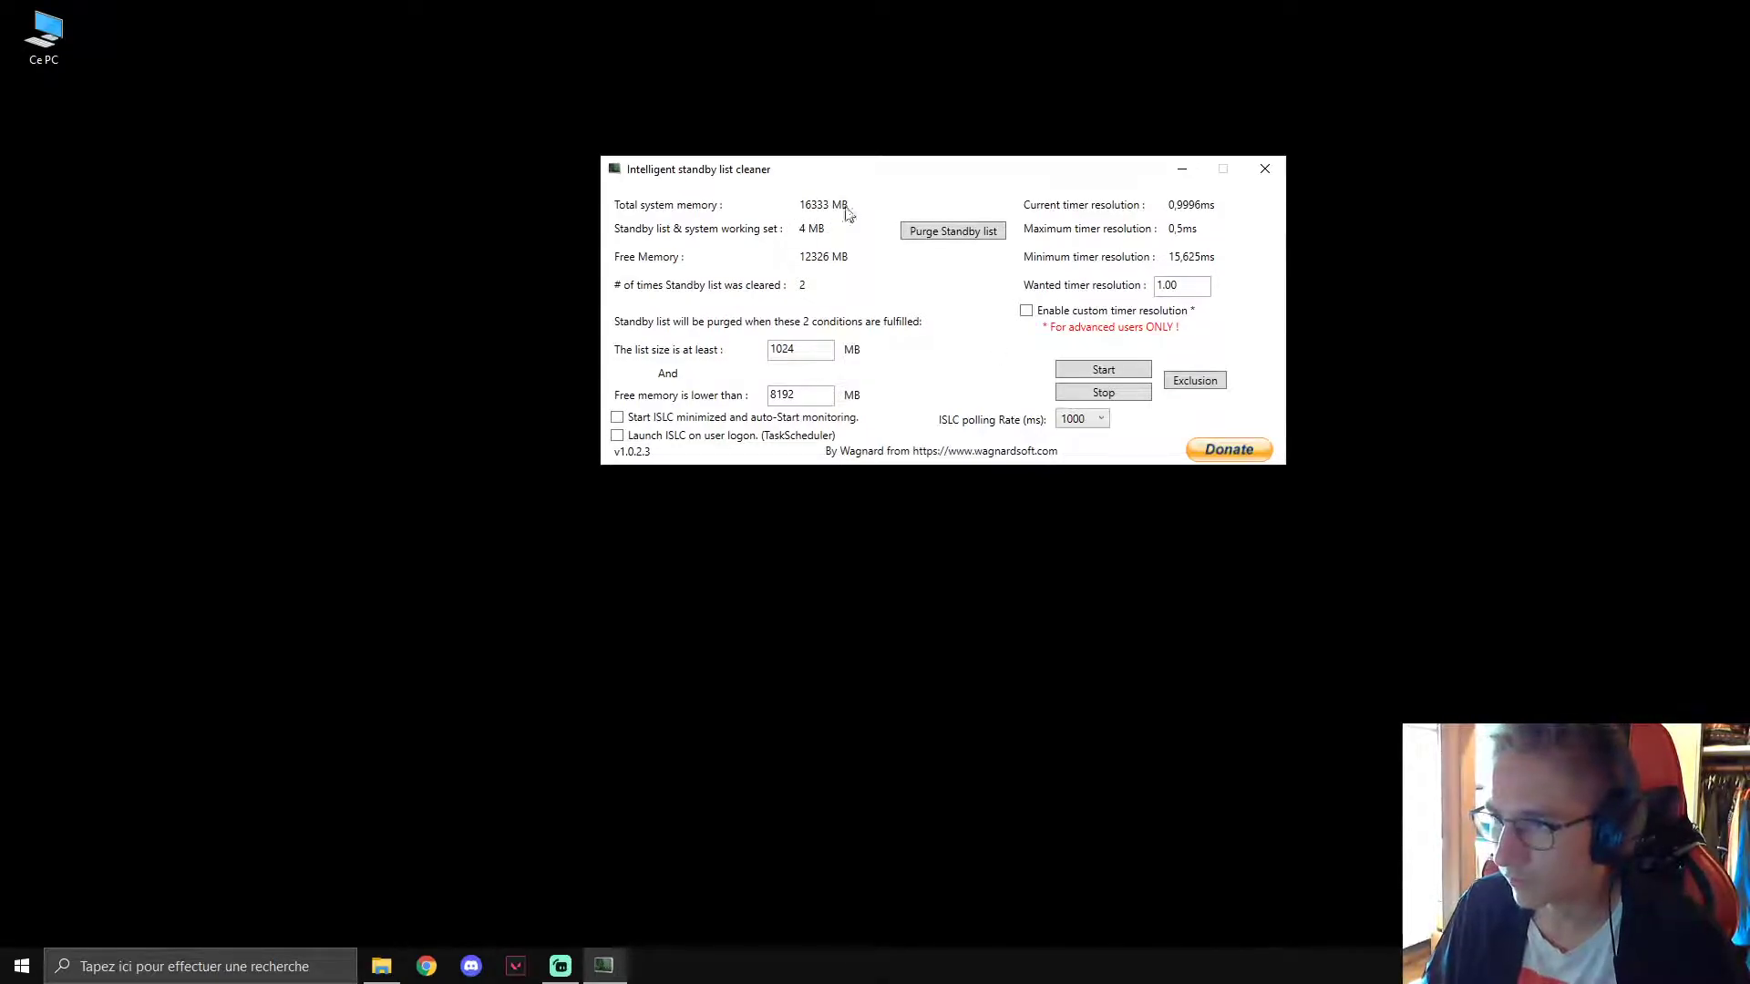
Open the calcule de ram text file from the 5.0 folder and place it below the ISLC window.
{"action": "double_click", "coordinate": [783, 394]}
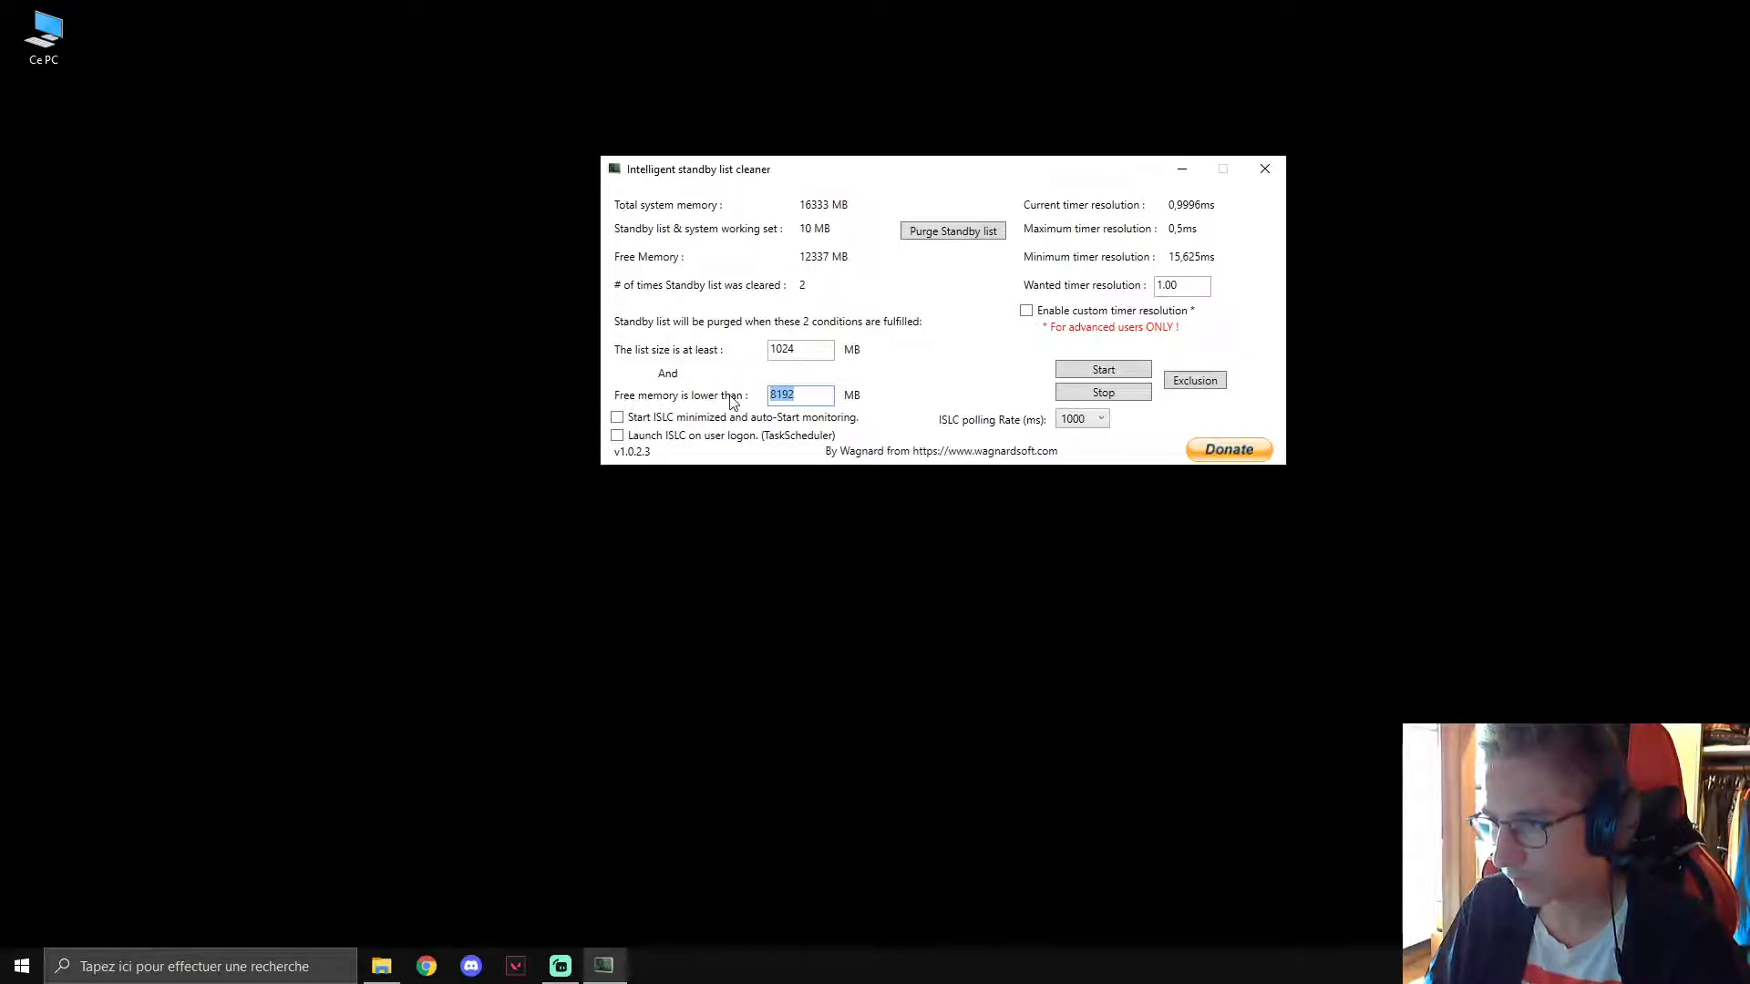
{"action": "left_click", "coordinate": [833, 397]}
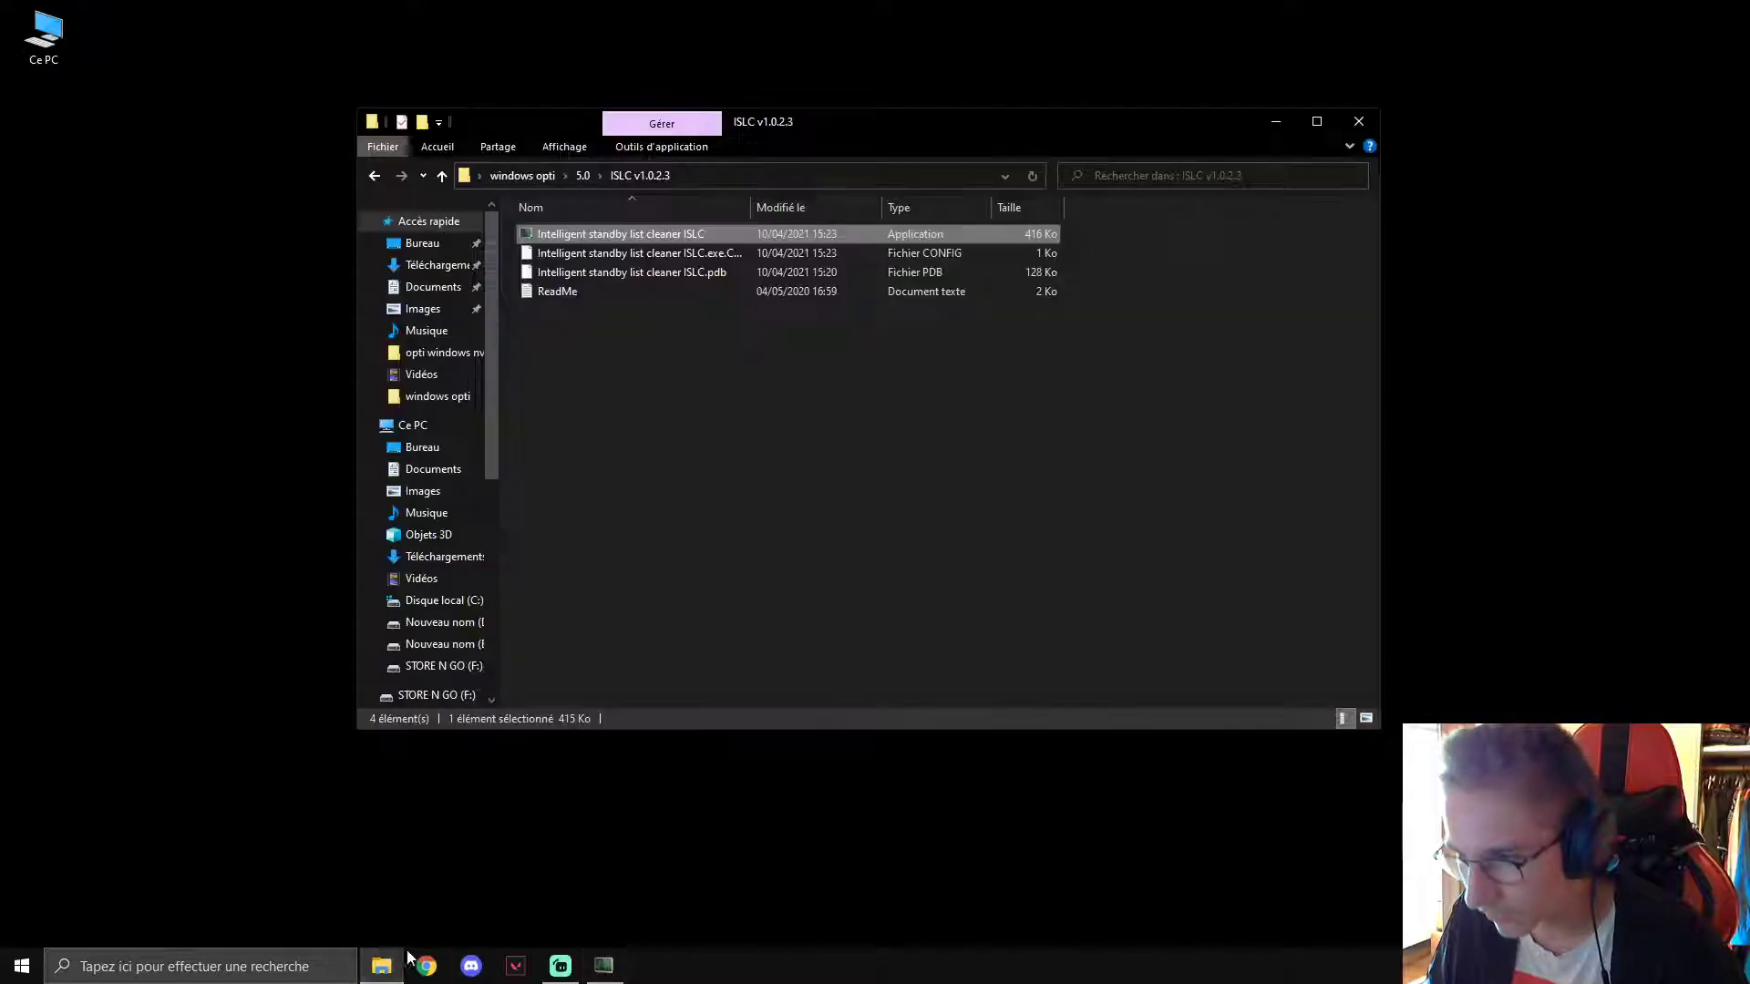
{"action": "left_click", "coordinate": [381, 966]}
{"action": "left_click", "coordinate": [373, 177]}
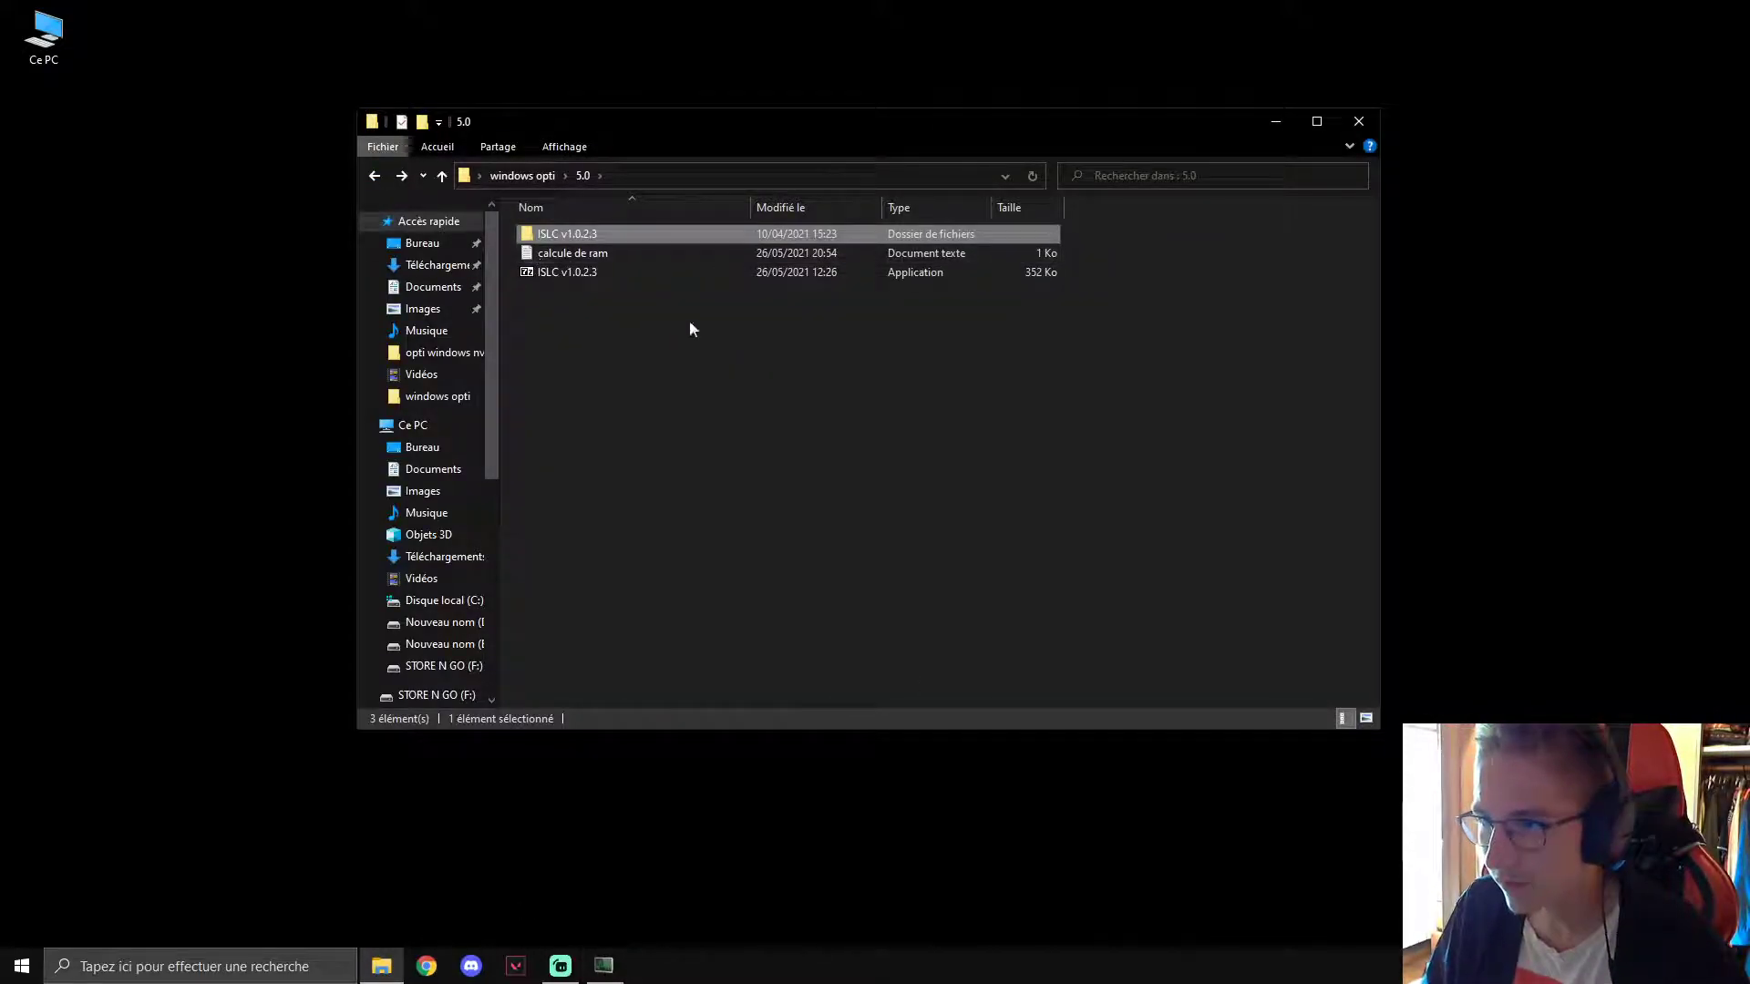
{"action": "double_click", "coordinate": [594, 255]}
{"action": "left_click", "coordinate": [1285, 119]}
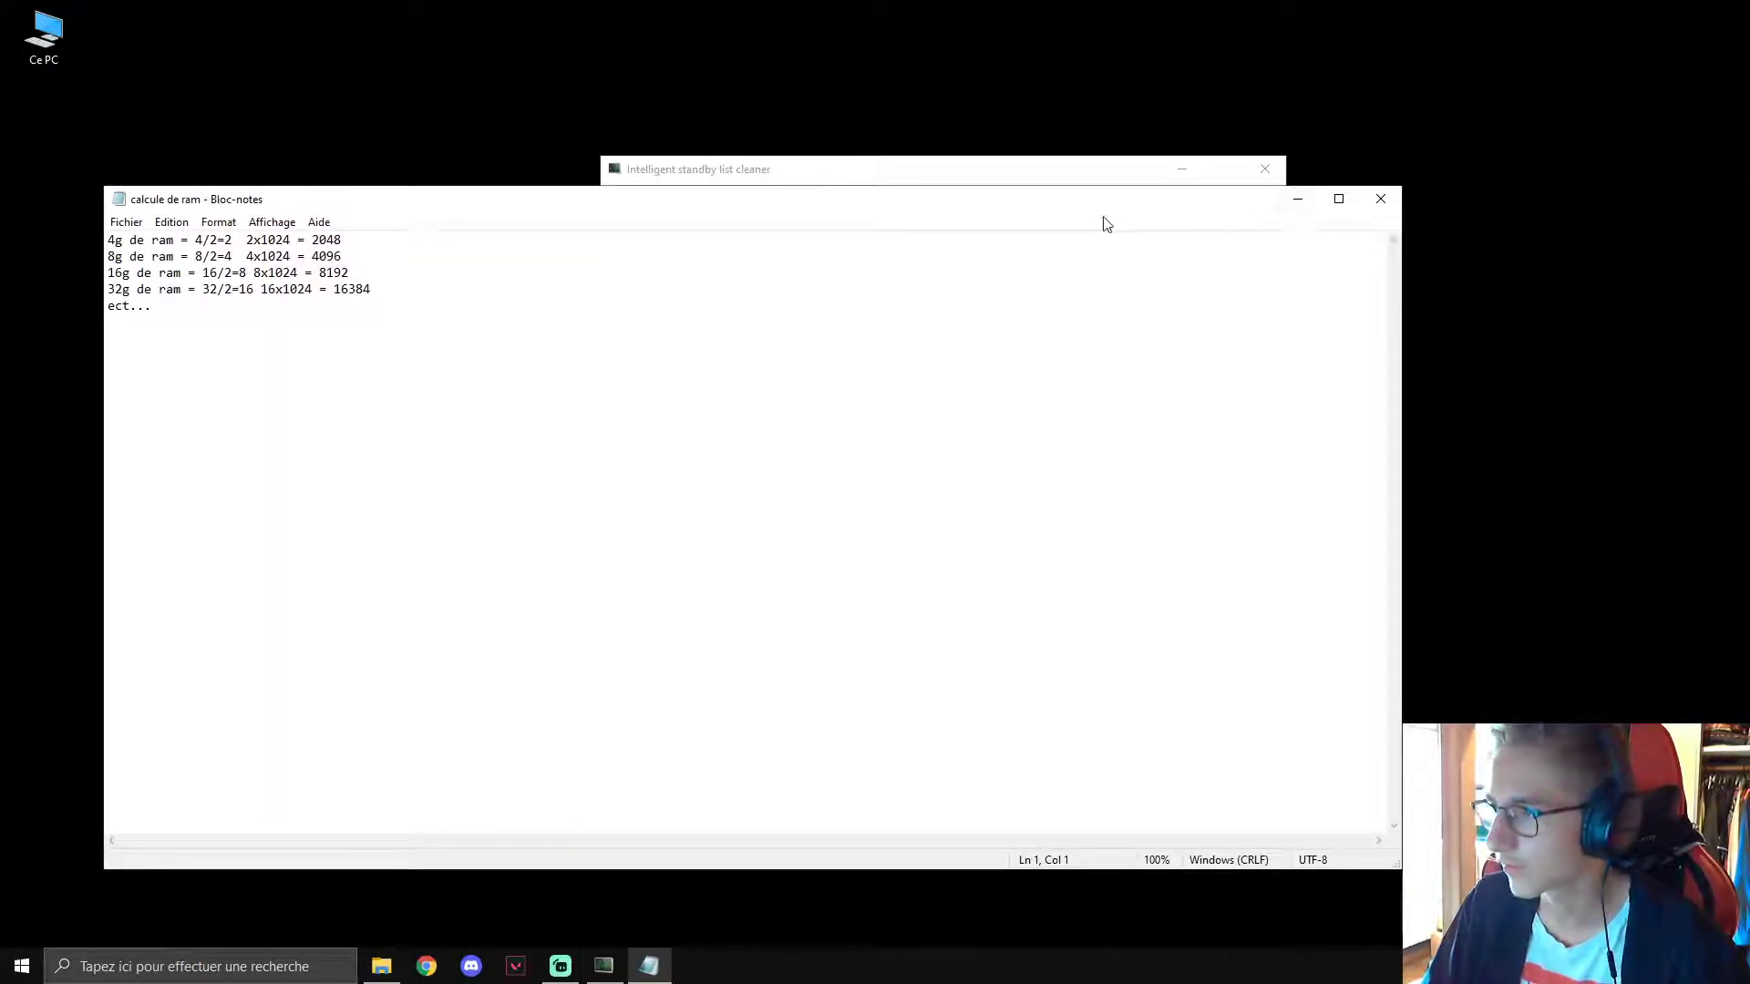
{"action": "left_click_drag", "start_coordinate": [798, 208], "coordinate": [971, 487]}
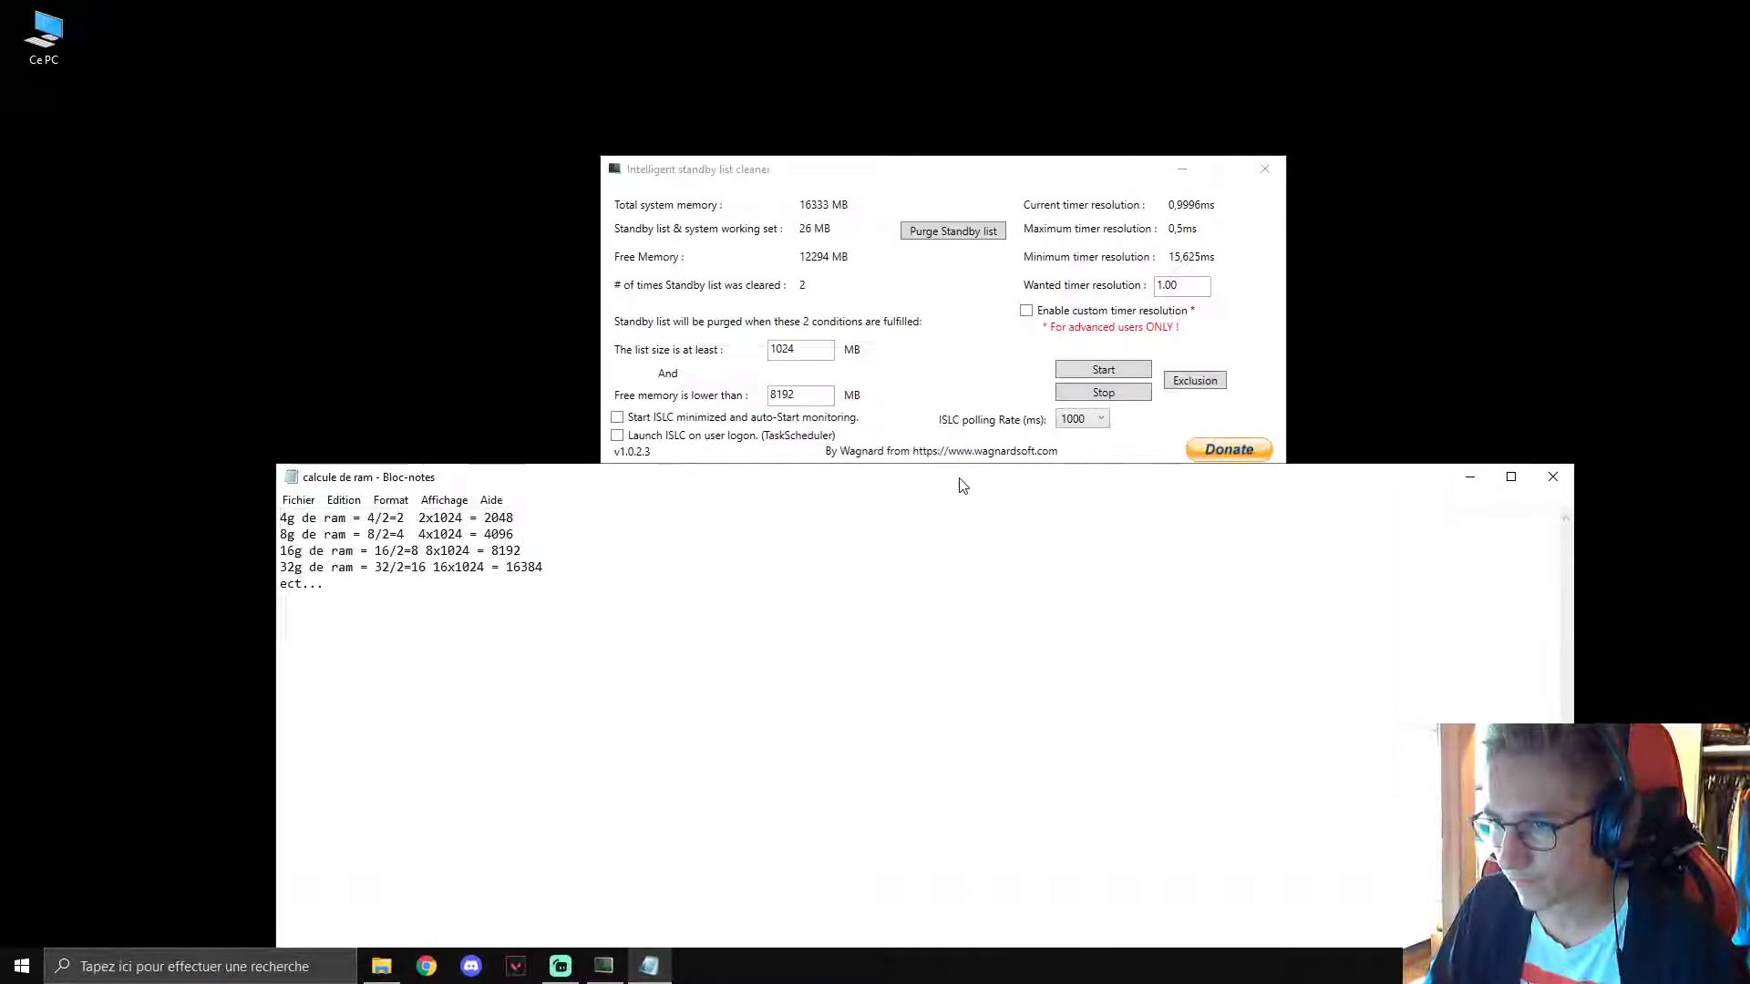
{"action": "left_click_drag", "start_coordinate": [619, 469], "coordinate": [605, 540]}
Compare the calculated values for 4, 8, 16 and 32 GB of RAM with ISLC's free memory threshold, and close the text file.
{"action": "left_click_drag", "start_coordinate": [541, 643], "coordinate": [266, 586]}
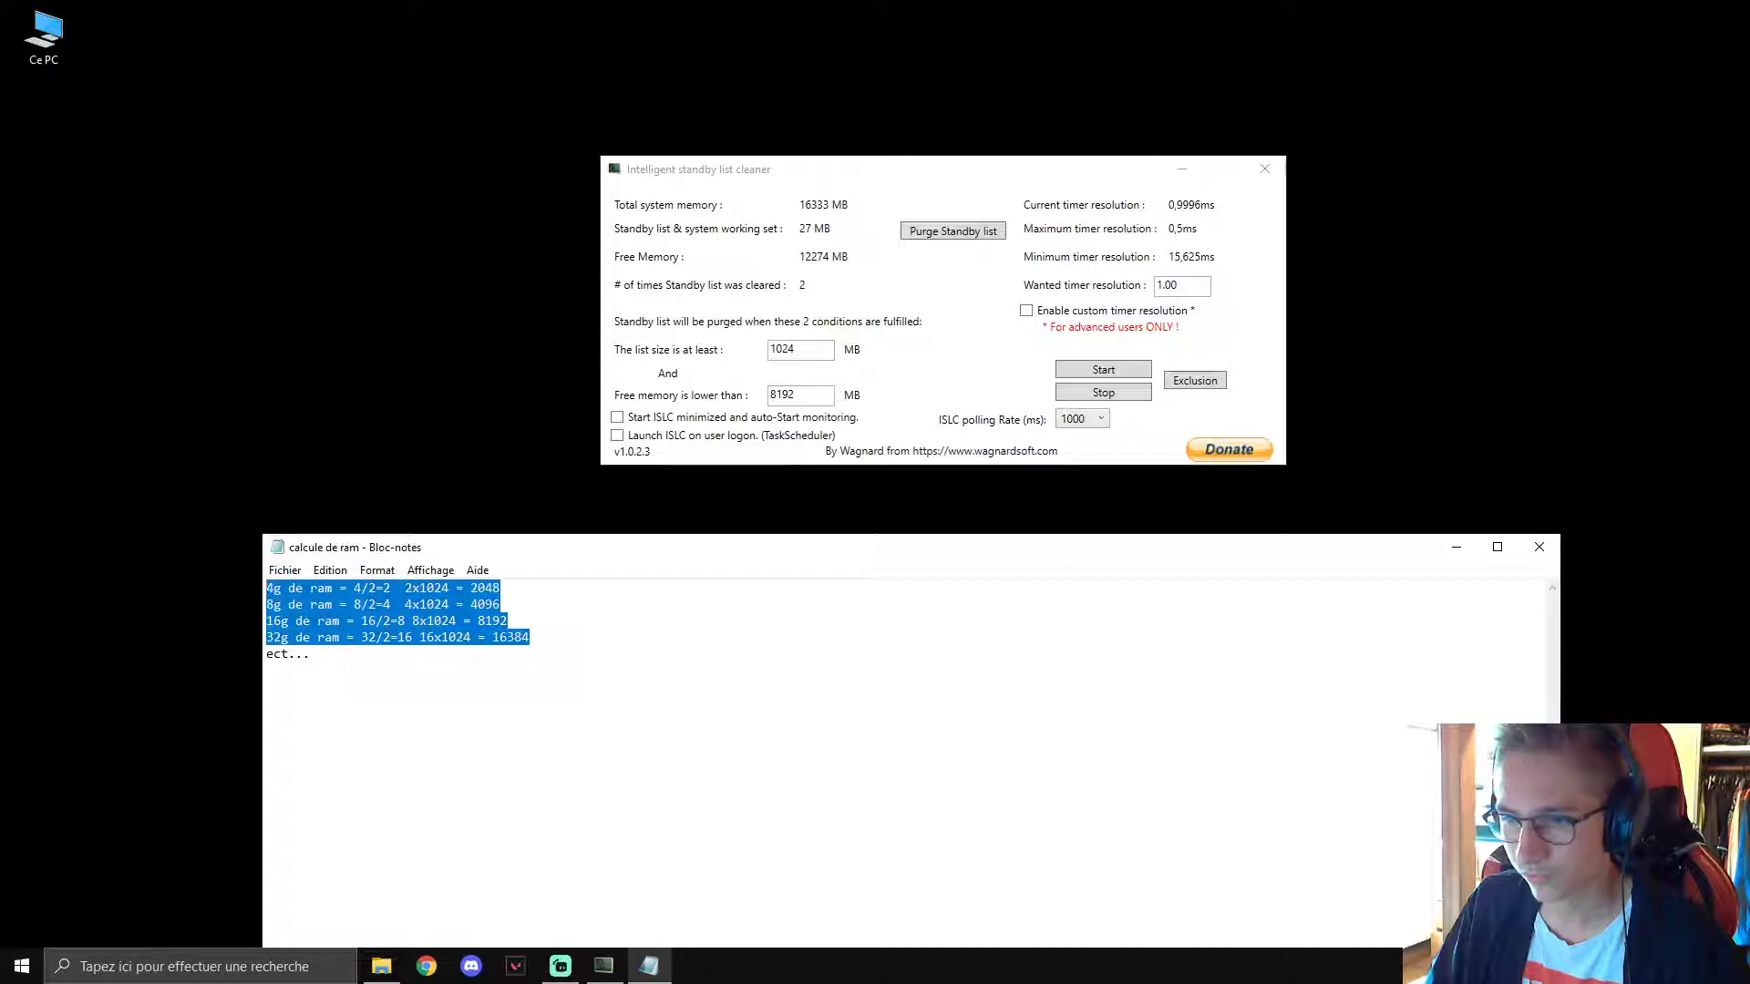
{"action": "left_click", "coordinate": [449, 666]}
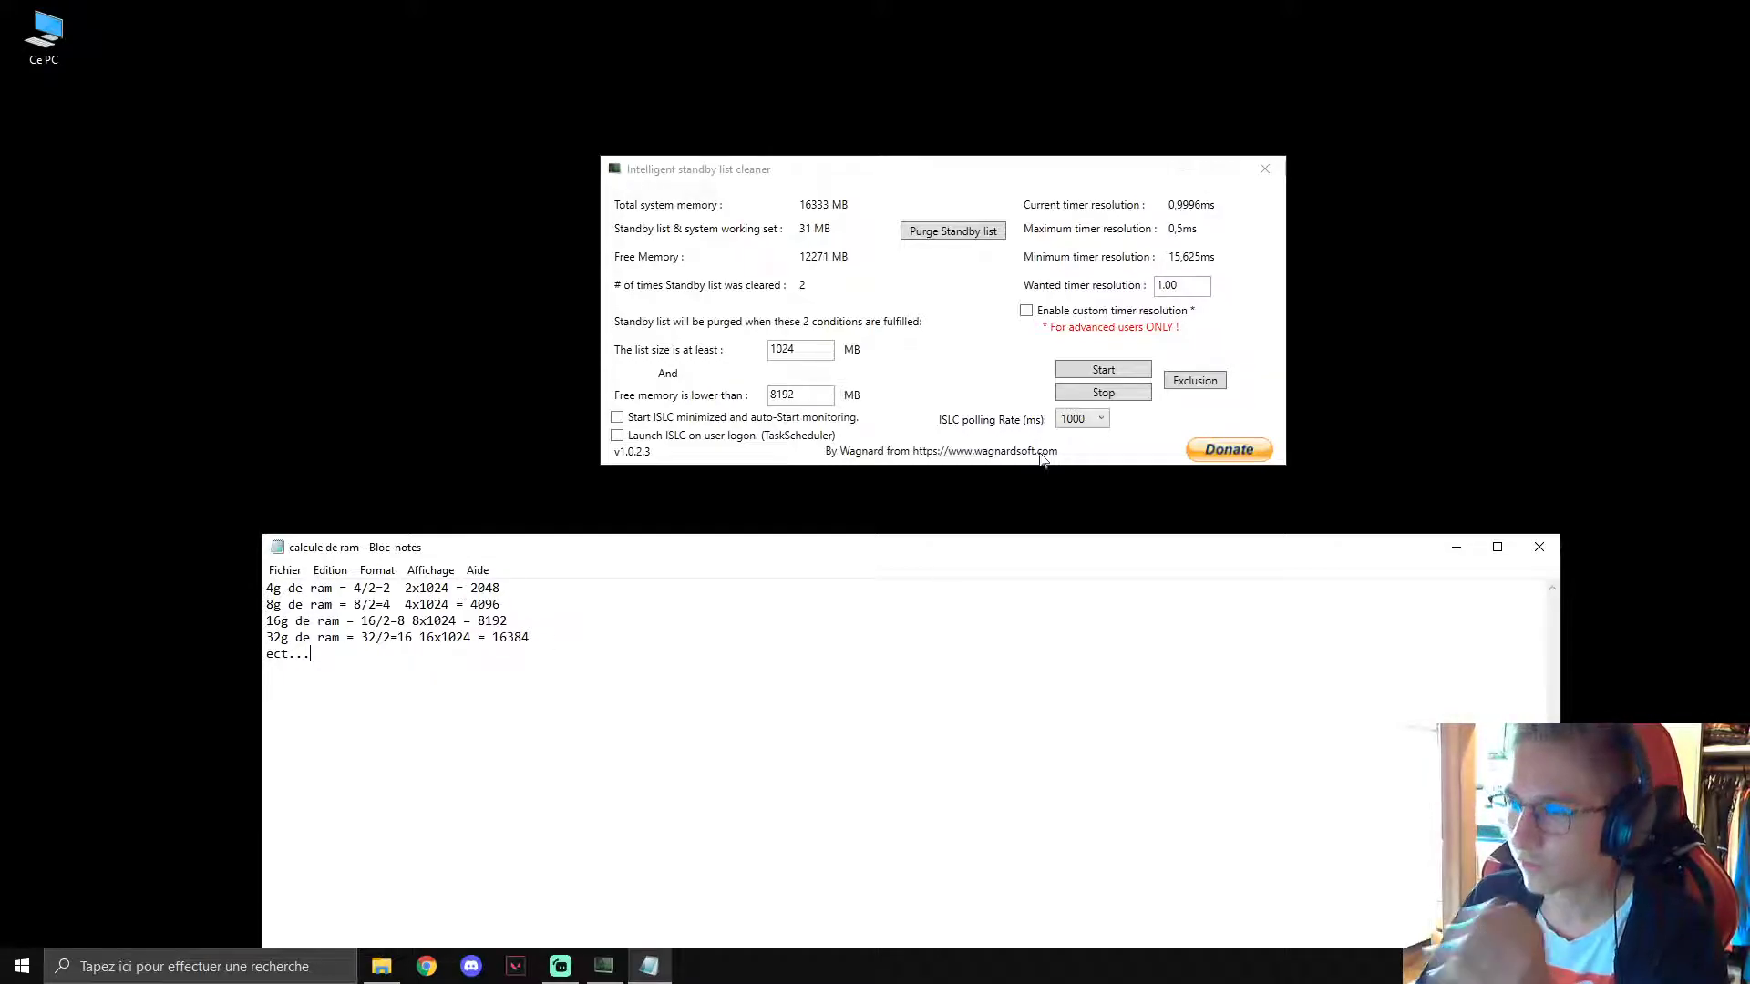
{"action": "double_click", "coordinate": [476, 588]}
{"action": "left_click", "coordinate": [475, 589]}
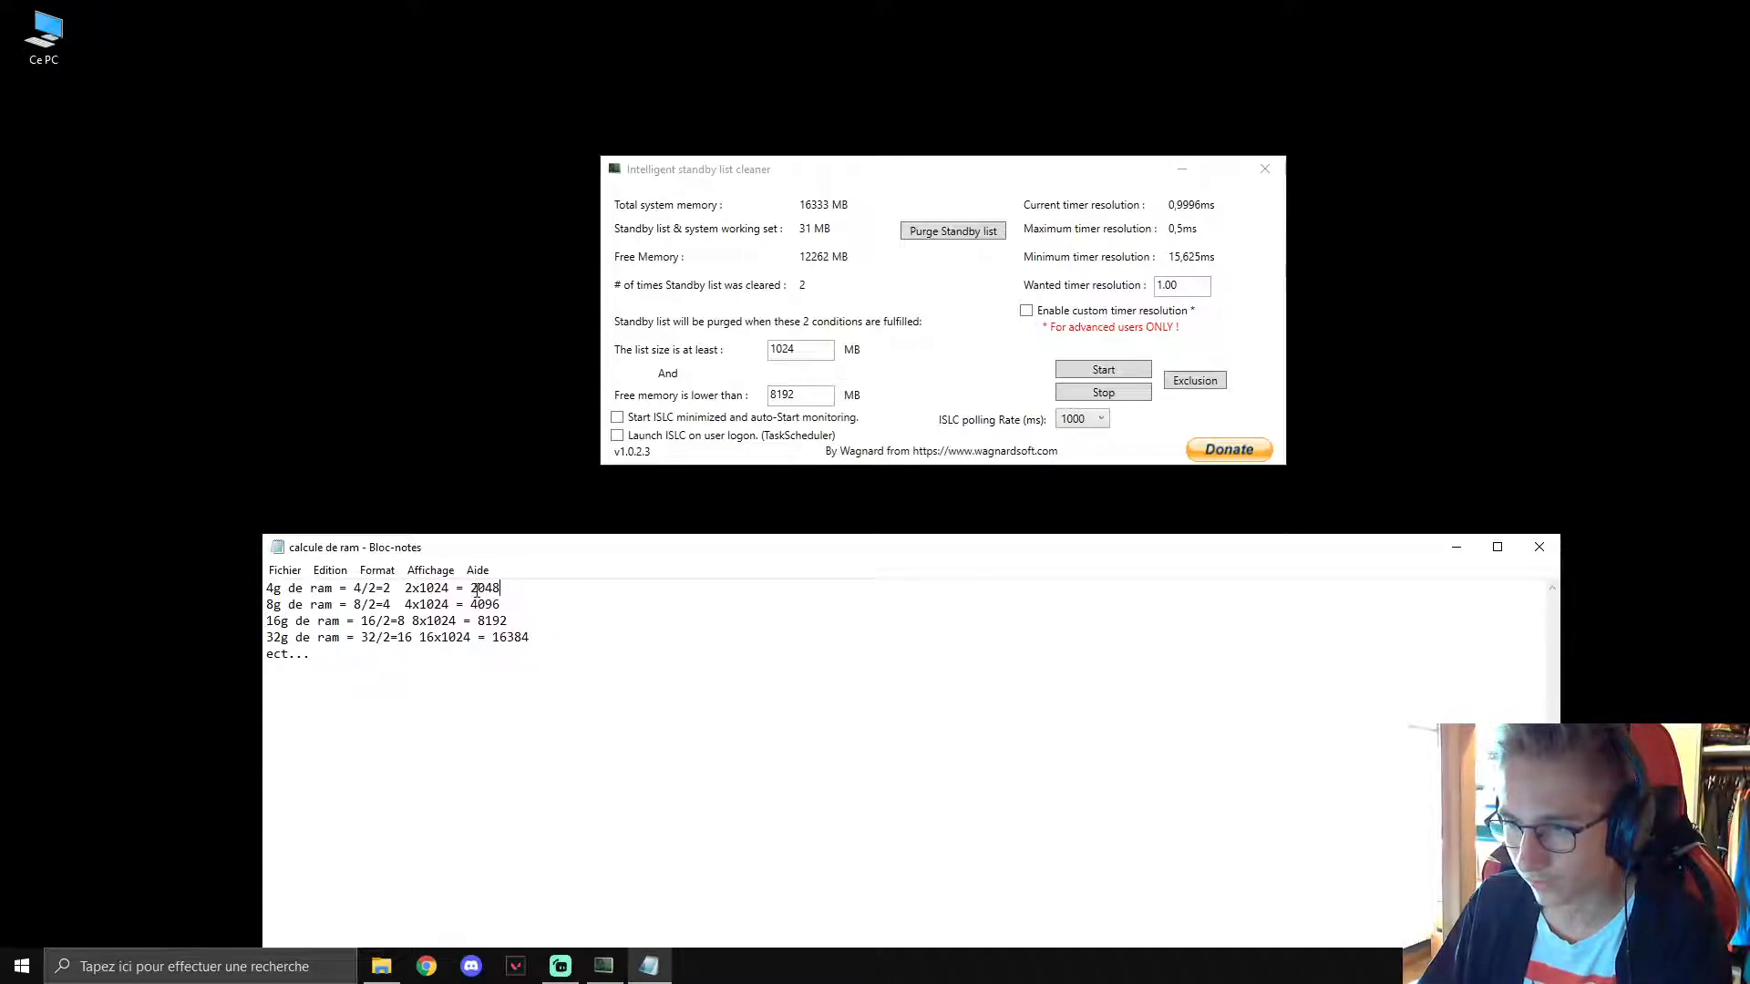
{"action": "left_click", "coordinate": [809, 396]}
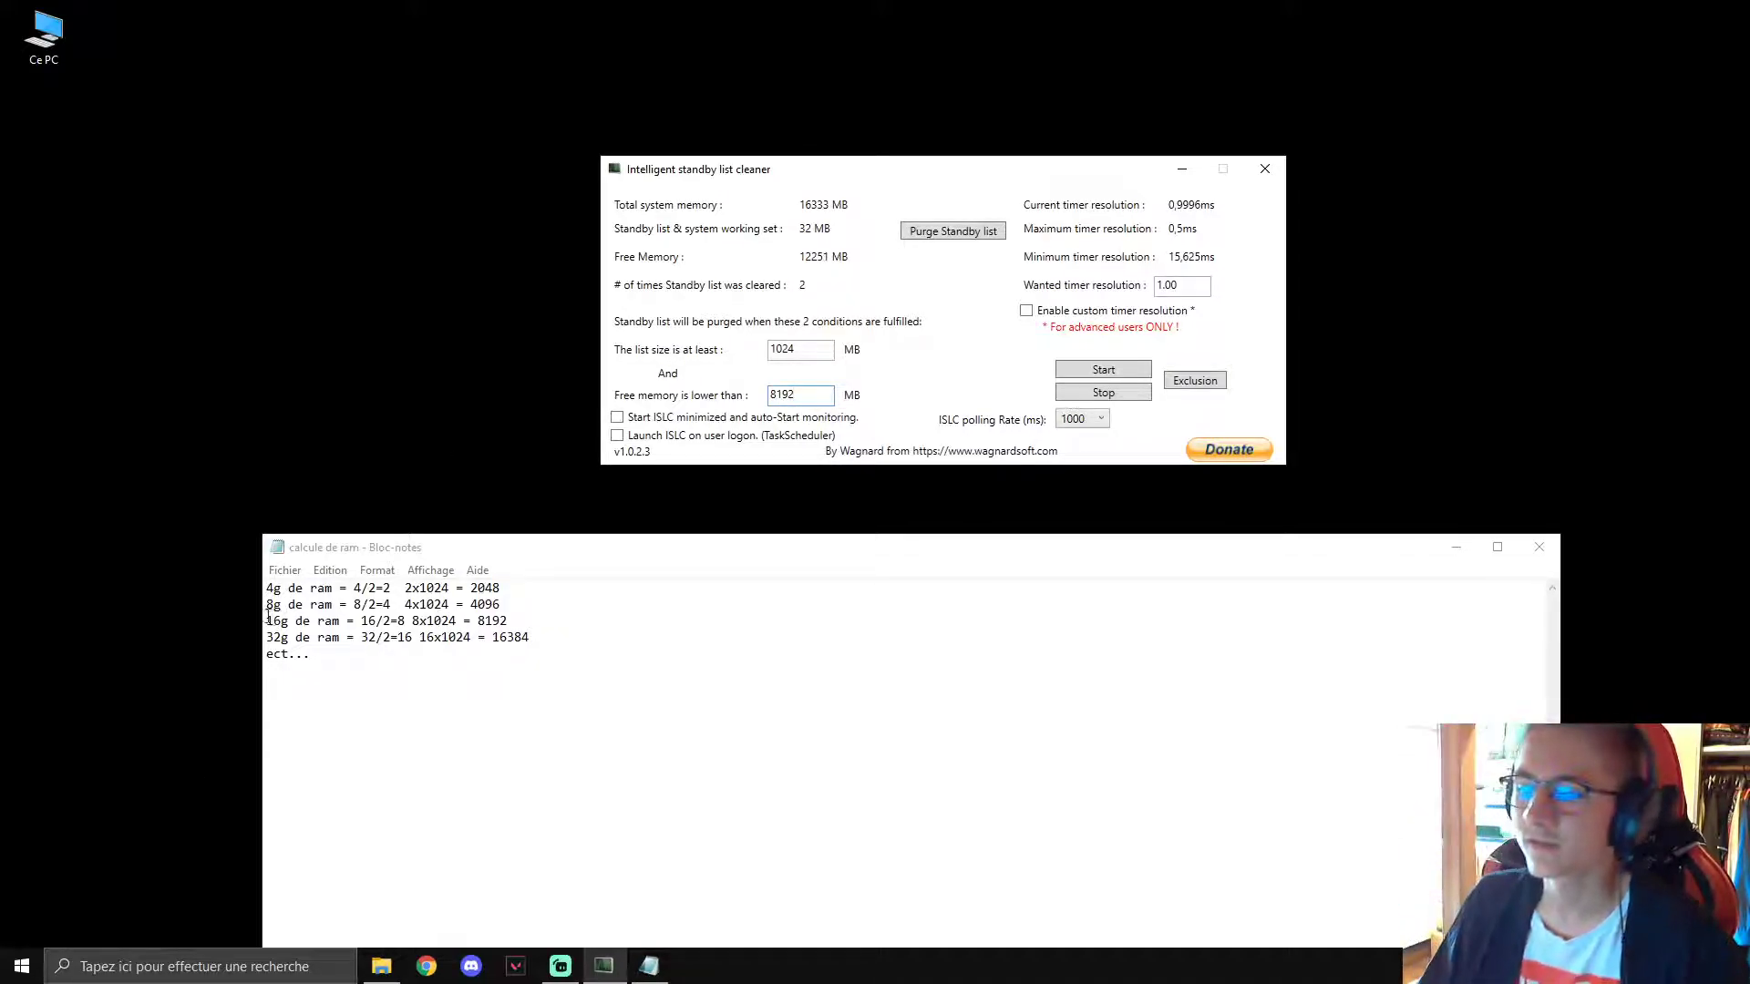
{"action": "double_click", "coordinate": [483, 604]}
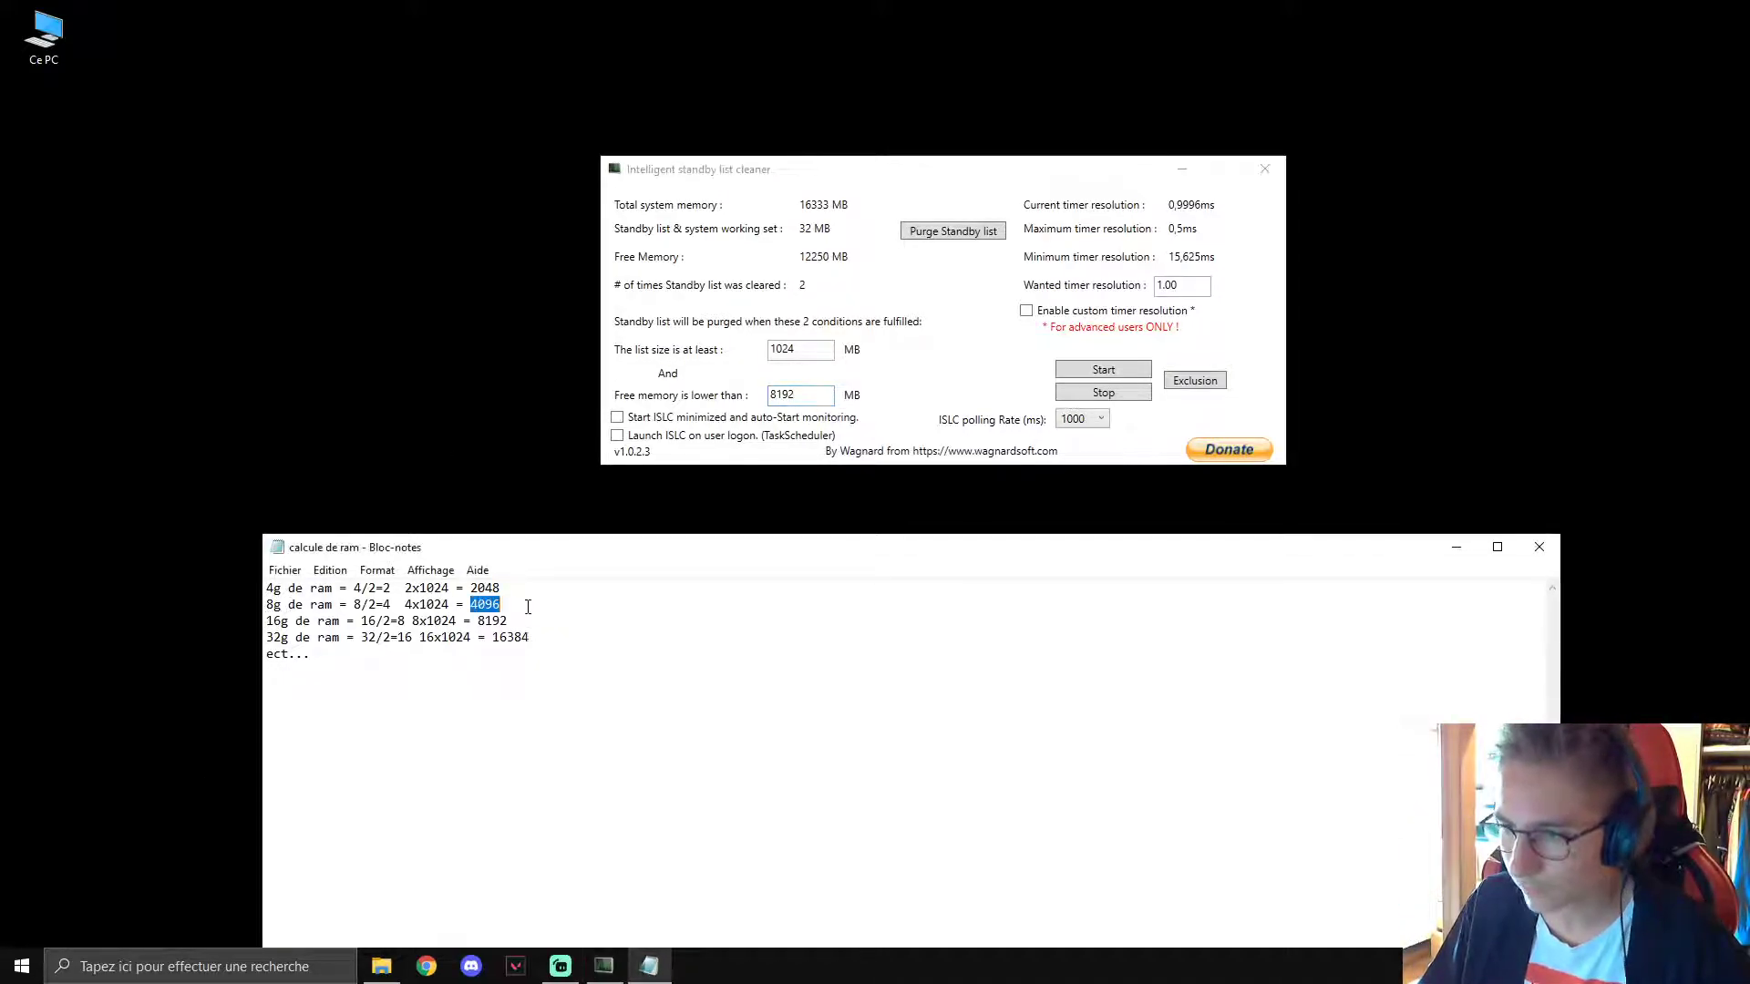
{"action": "left_click", "coordinate": [805, 394]}
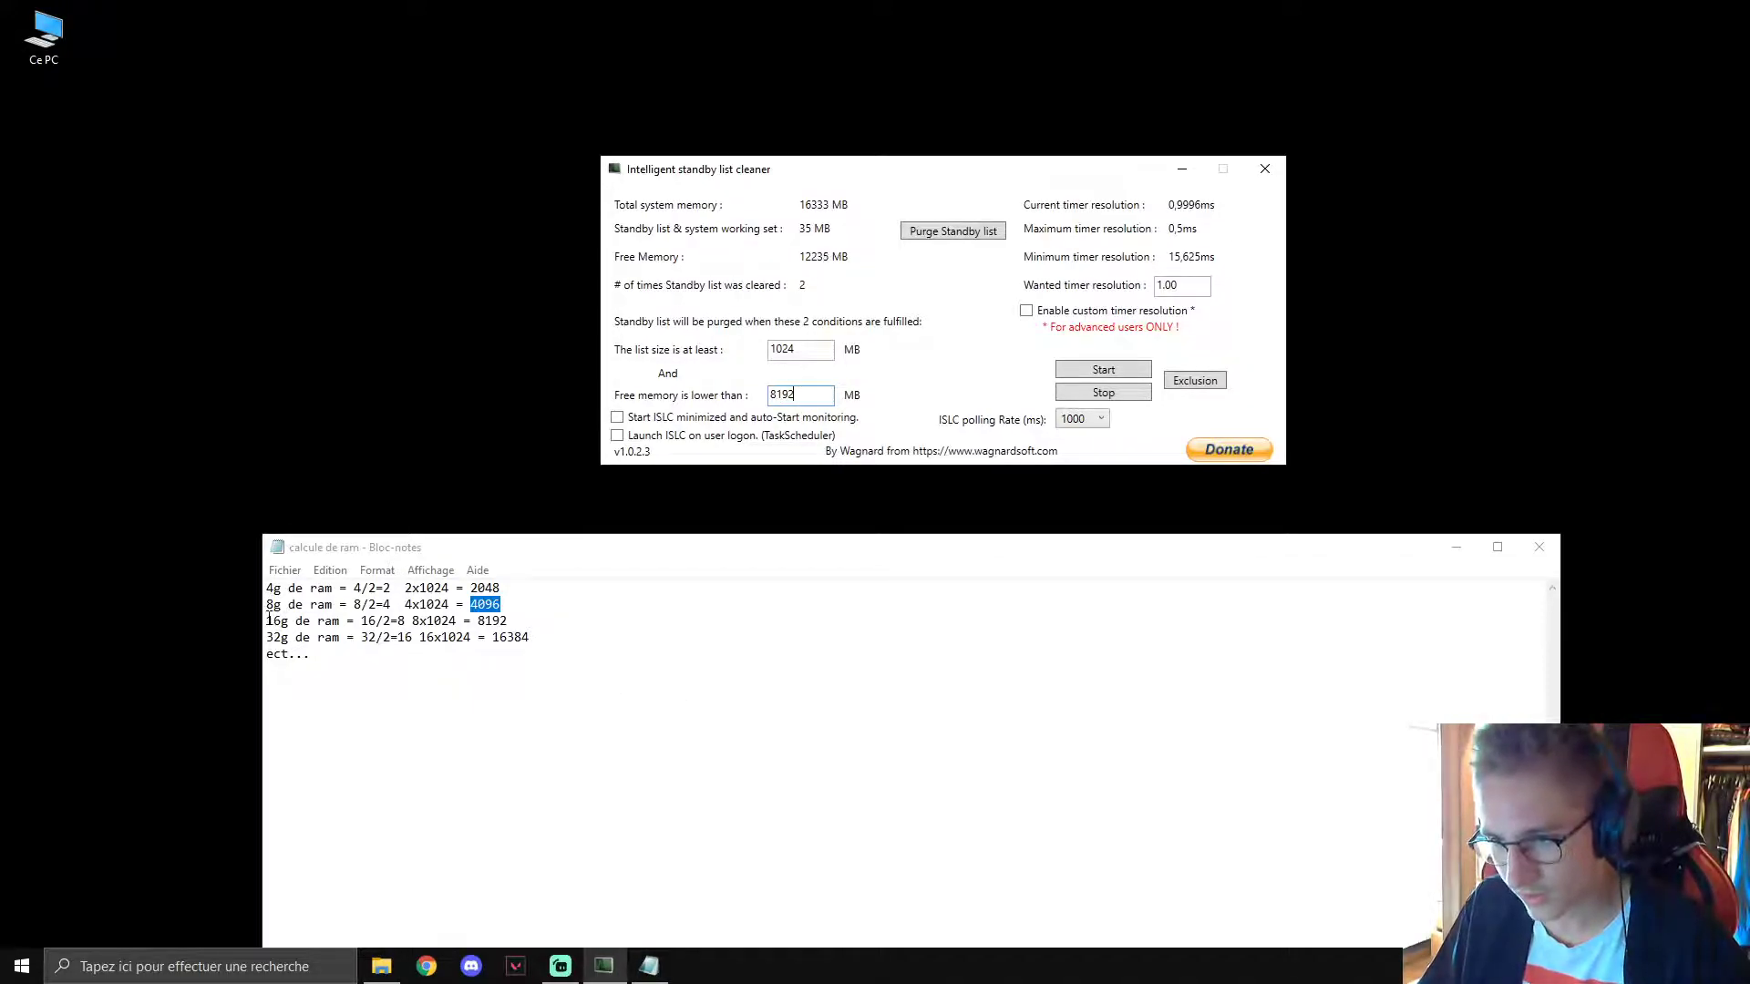
{"action": "left_click_drag", "start_coordinate": [269, 619], "coordinate": [547, 618]}
{"action": "left_click", "coordinate": [555, 617]}
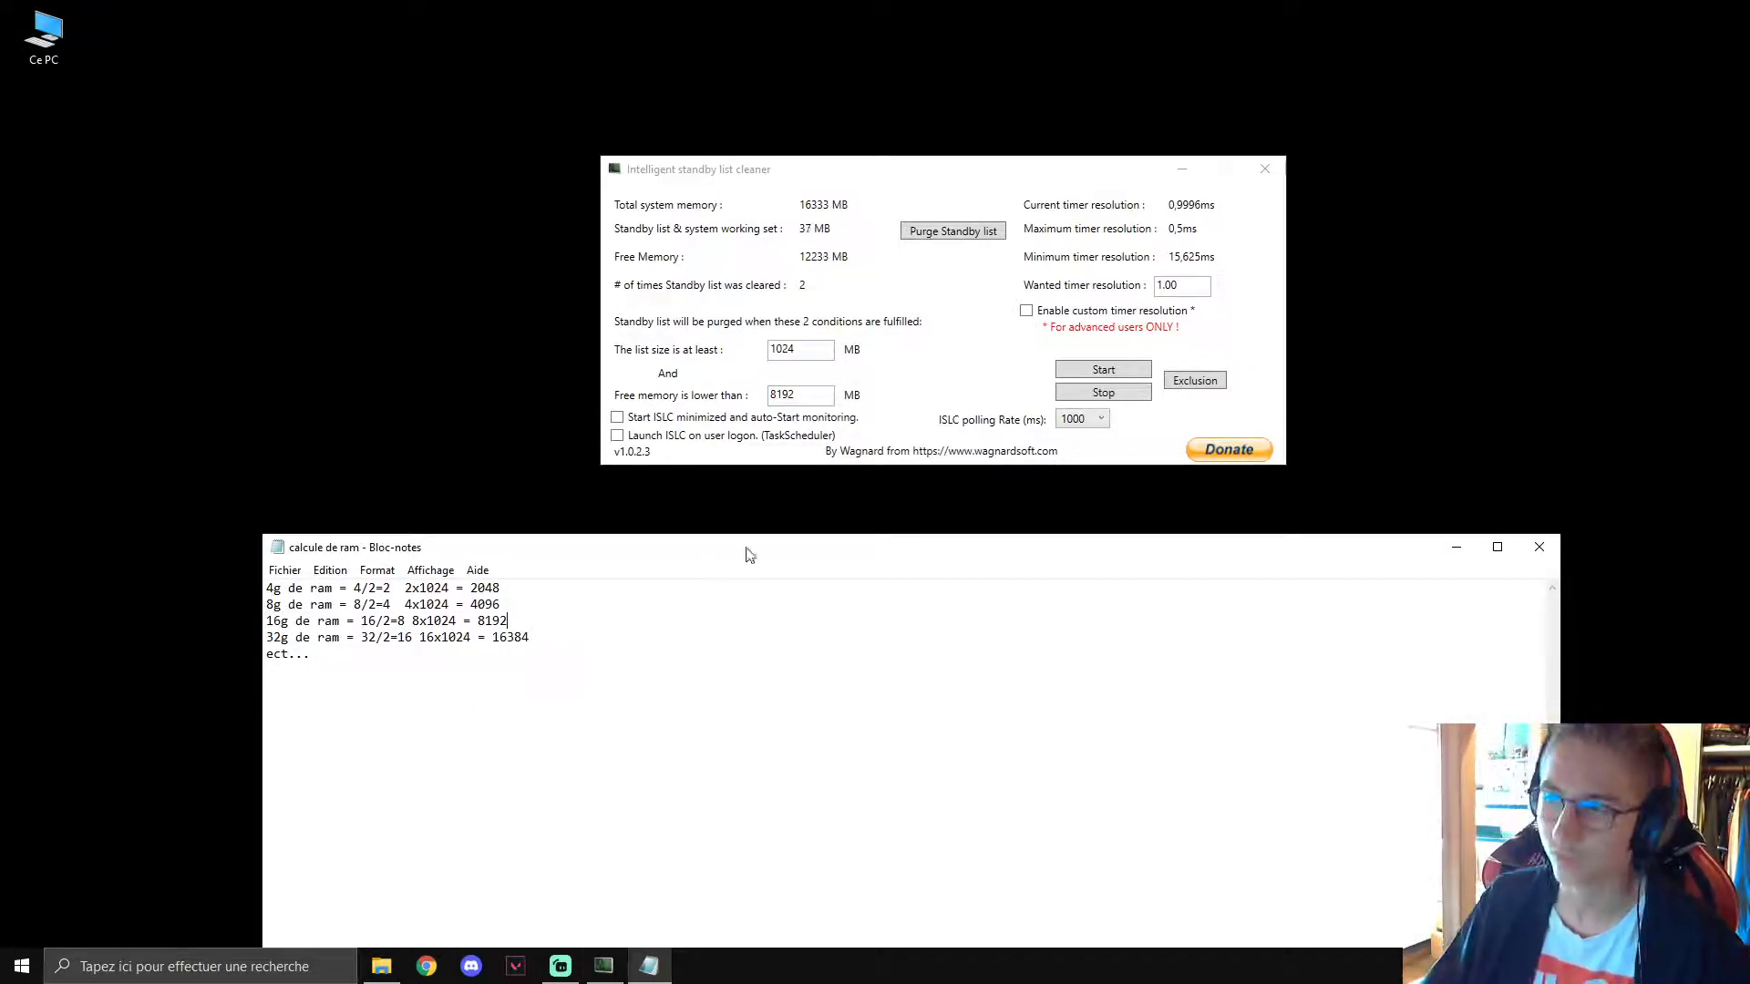
{"action": "left_click", "coordinate": [816, 394]}
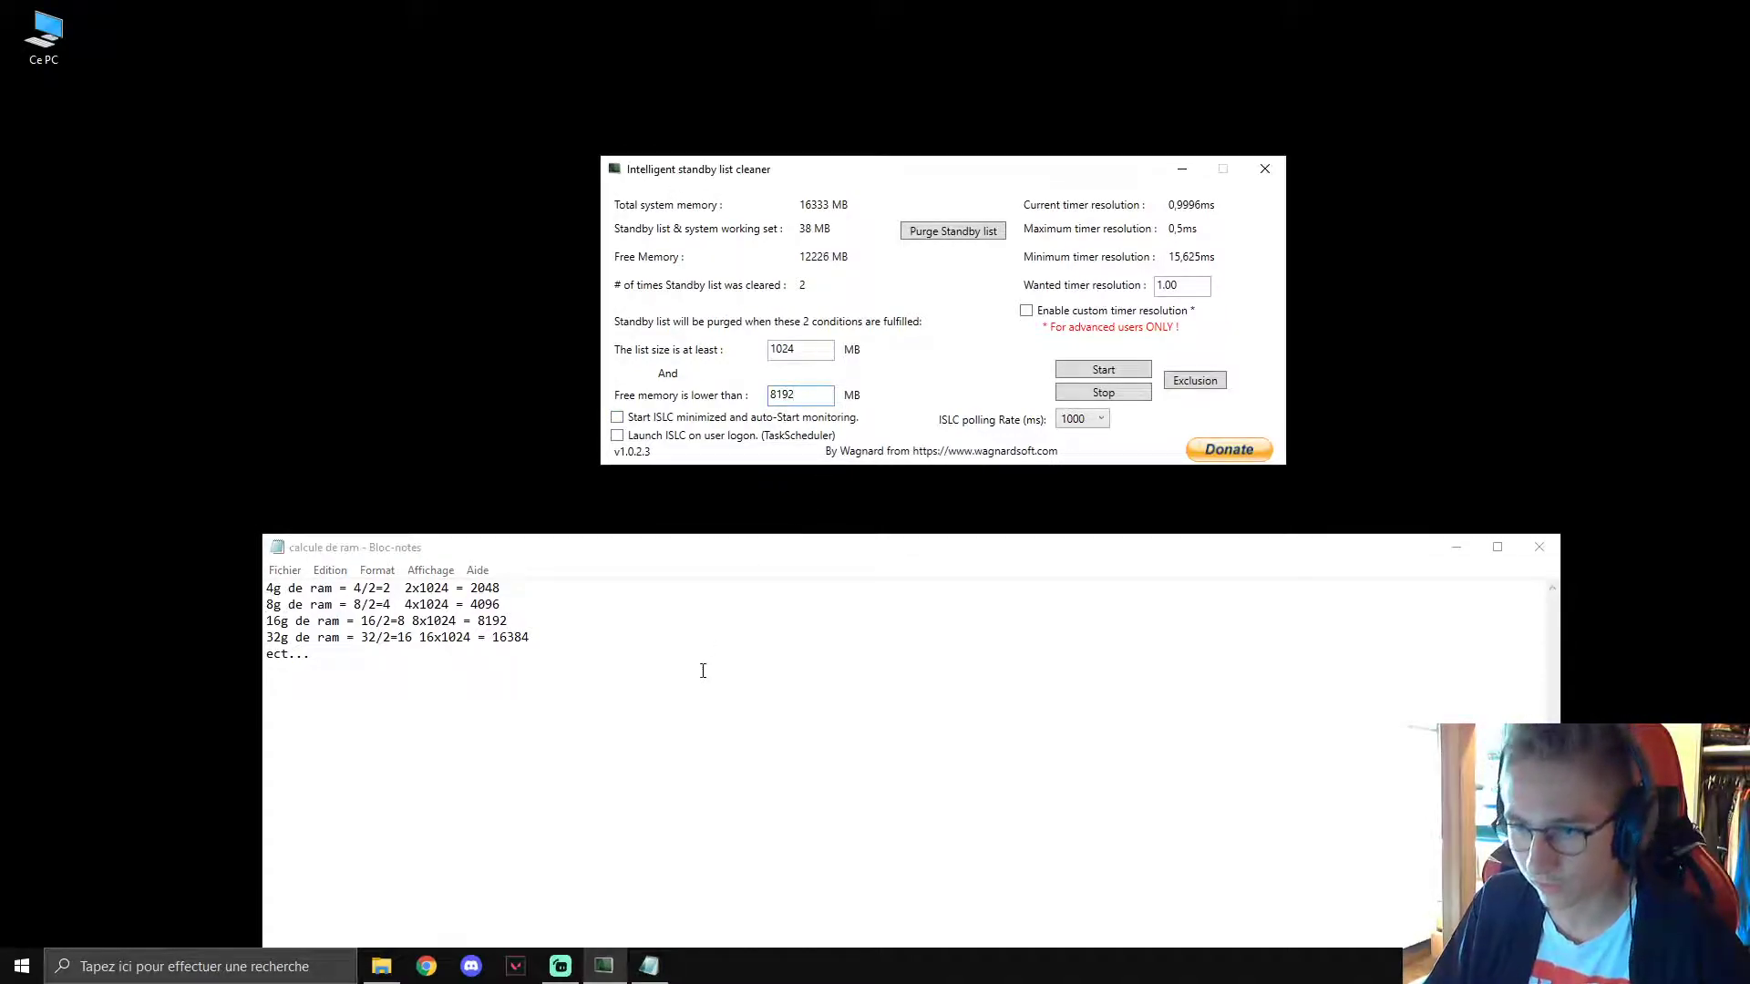
{"action": "left_click", "coordinate": [520, 671]}
{"action": "left_click_drag", "start_coordinate": [267, 638], "coordinate": [492, 638]}
{"action": "left_click", "coordinate": [577, 691]}
{"action": "left_click", "coordinate": [809, 393]}
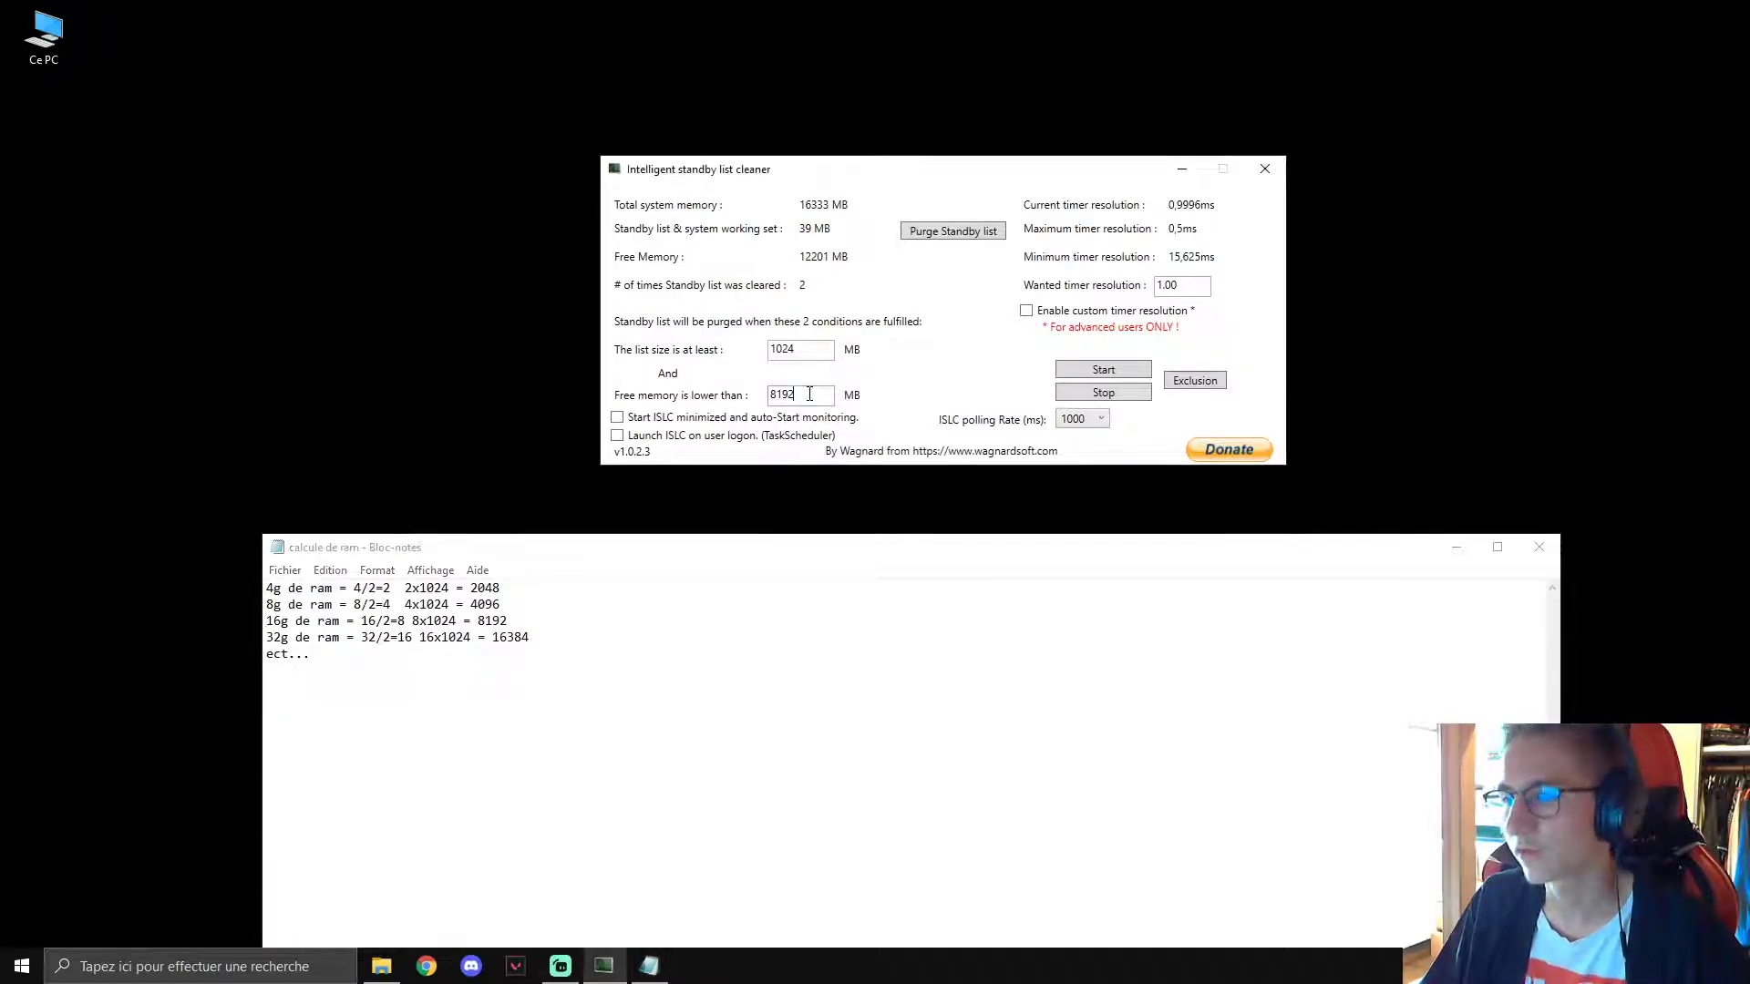
{"action": "left_click", "coordinate": [1537, 544]}
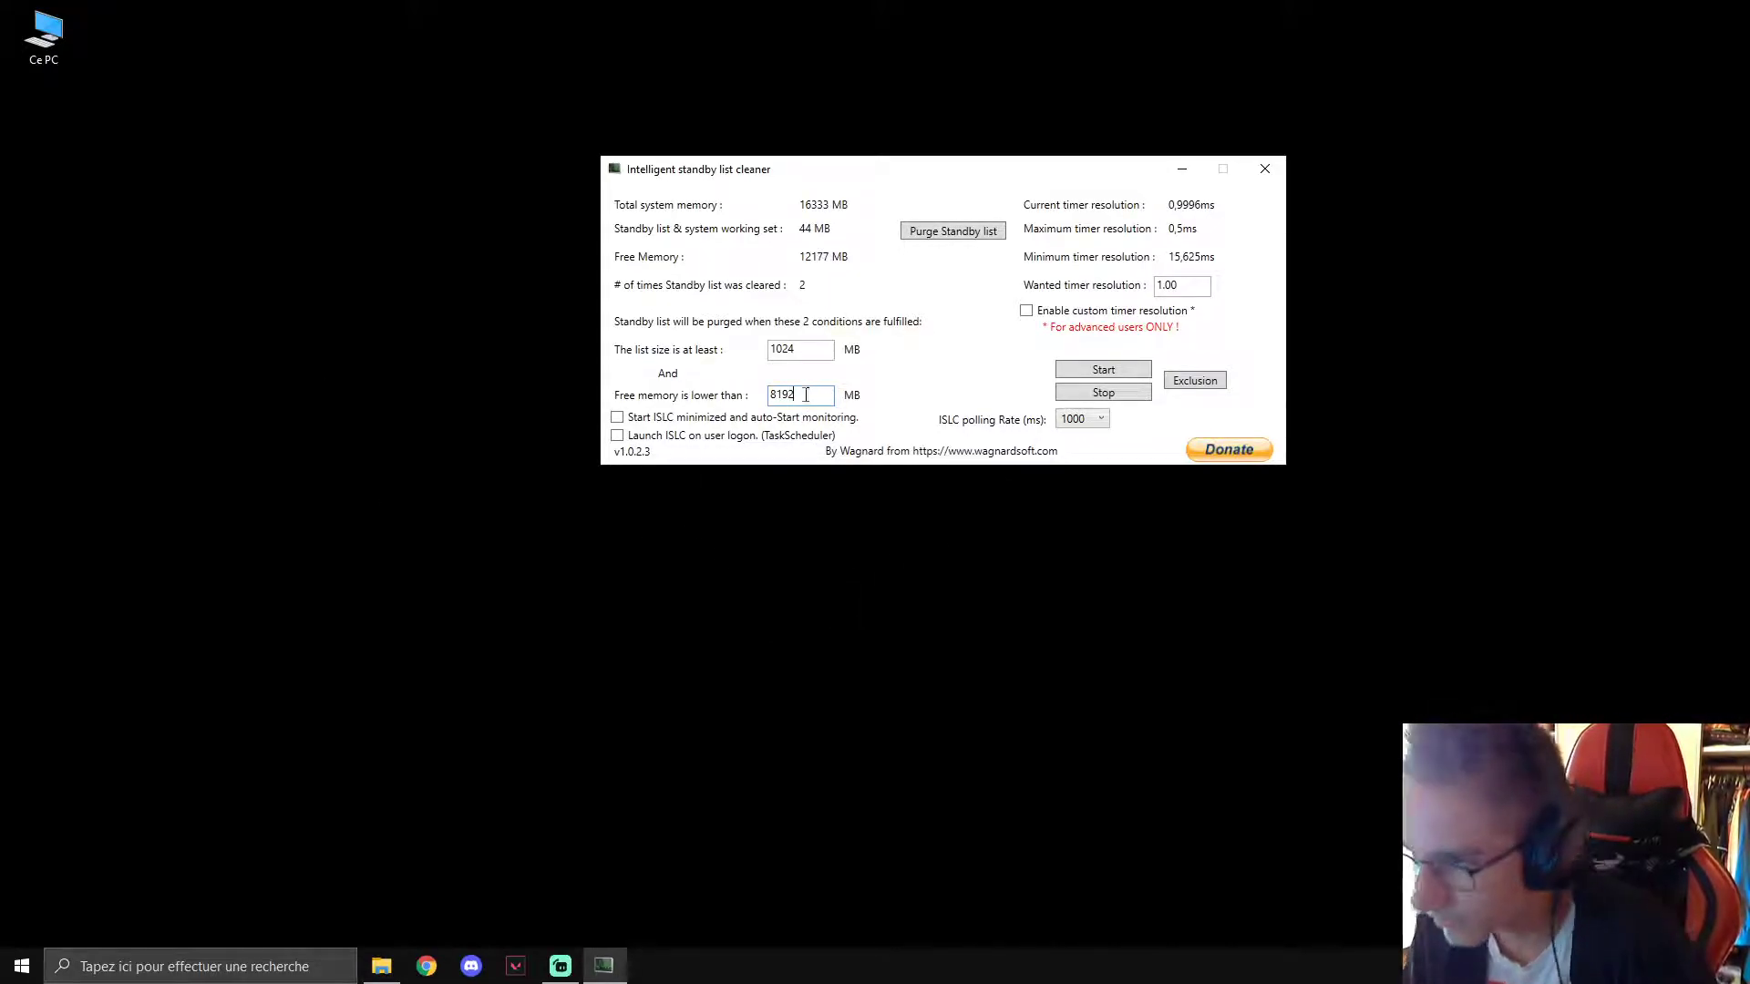
Enable minimized auto-start, launch on user logon and custom timer resolution in ISLC, start monitoring, and minimize it.
{"action": "left_click", "coordinate": [617, 418]}
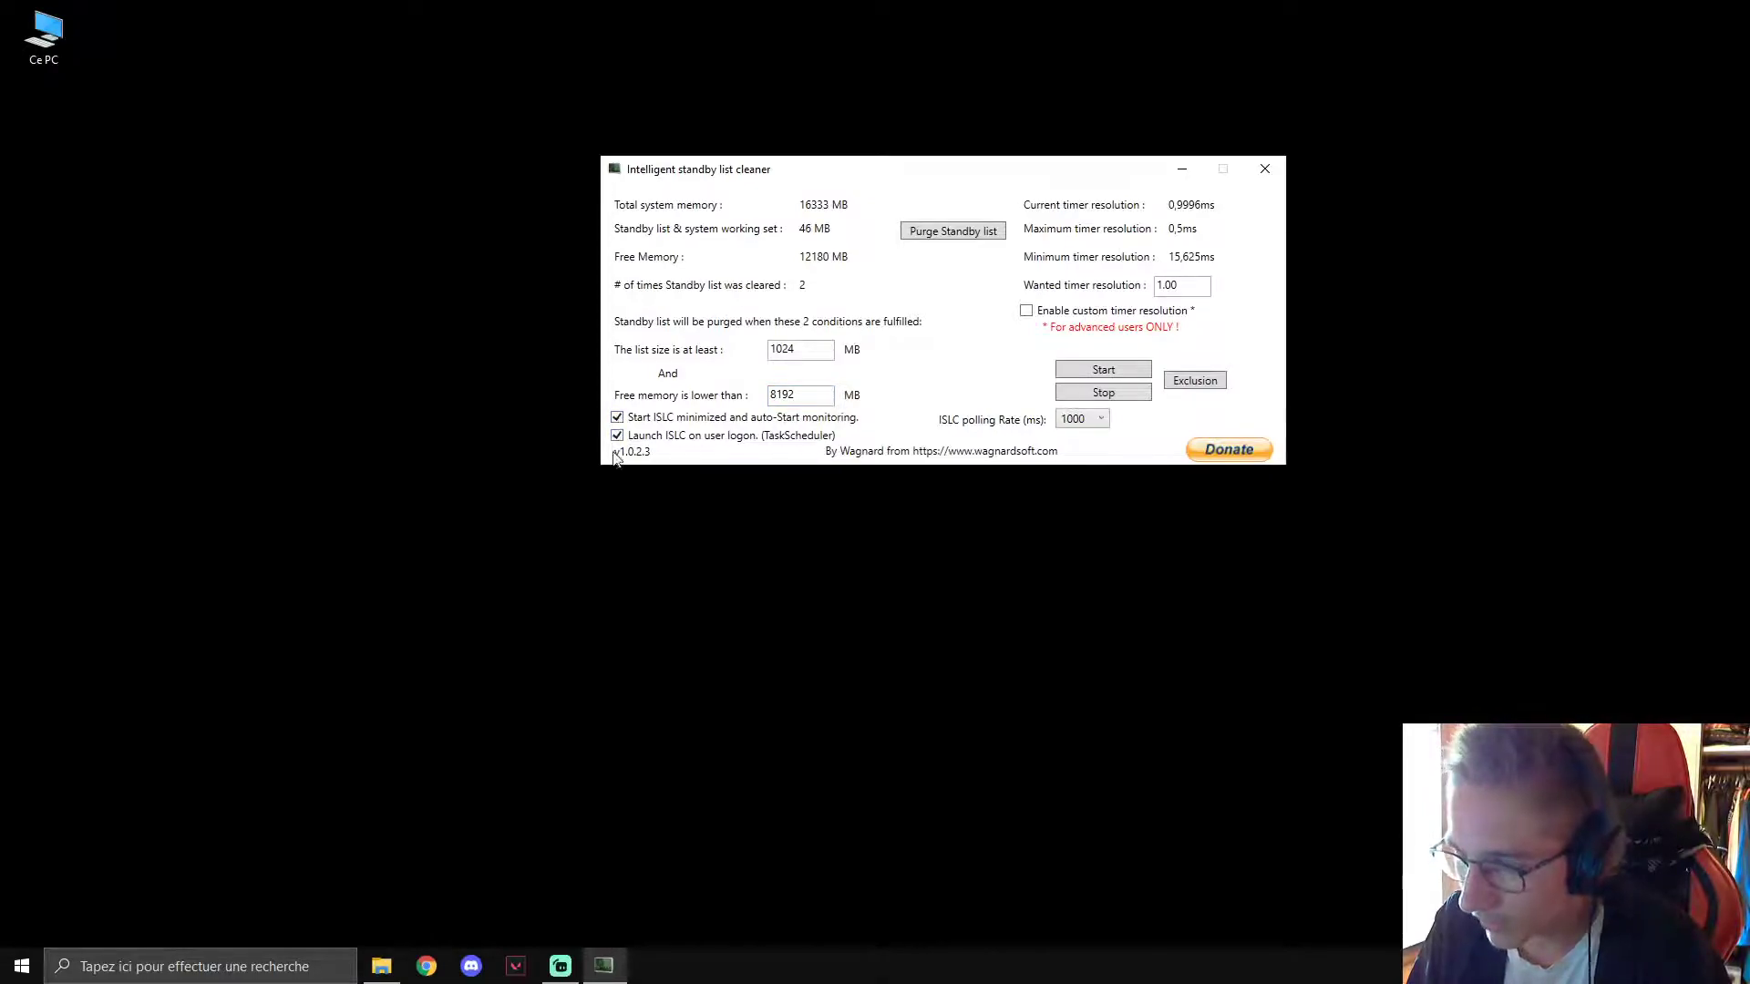
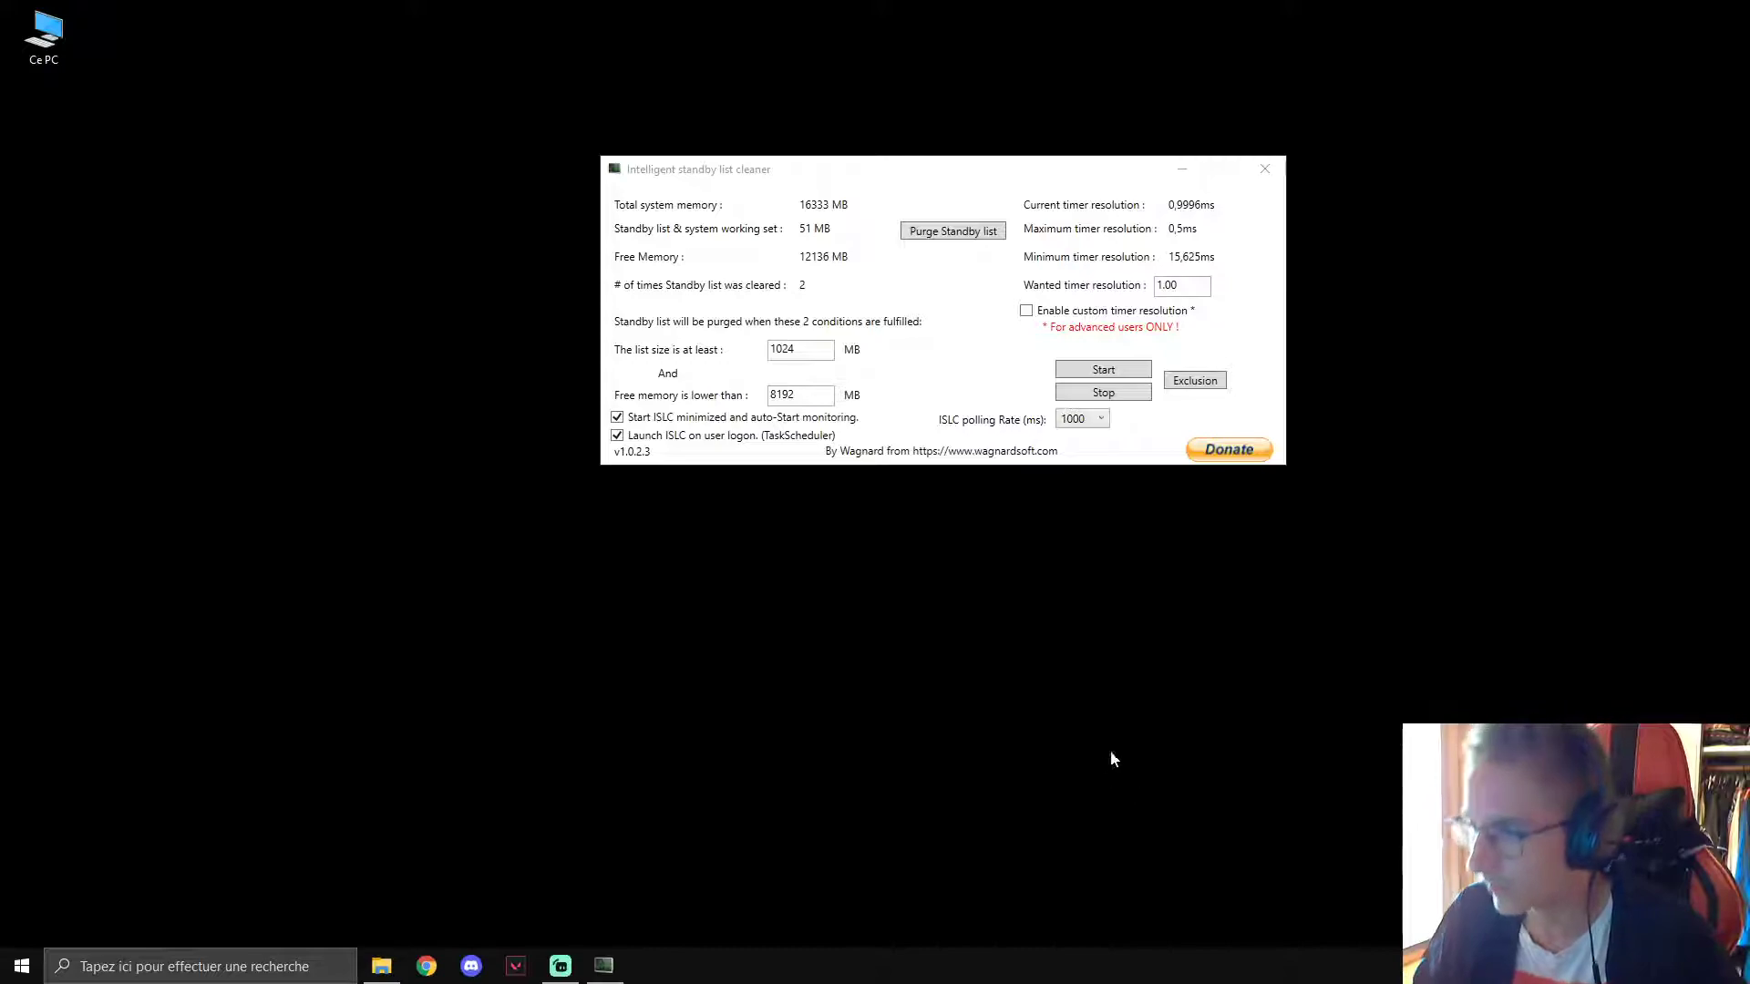
{"action": "left_click", "coordinate": [1027, 312]}
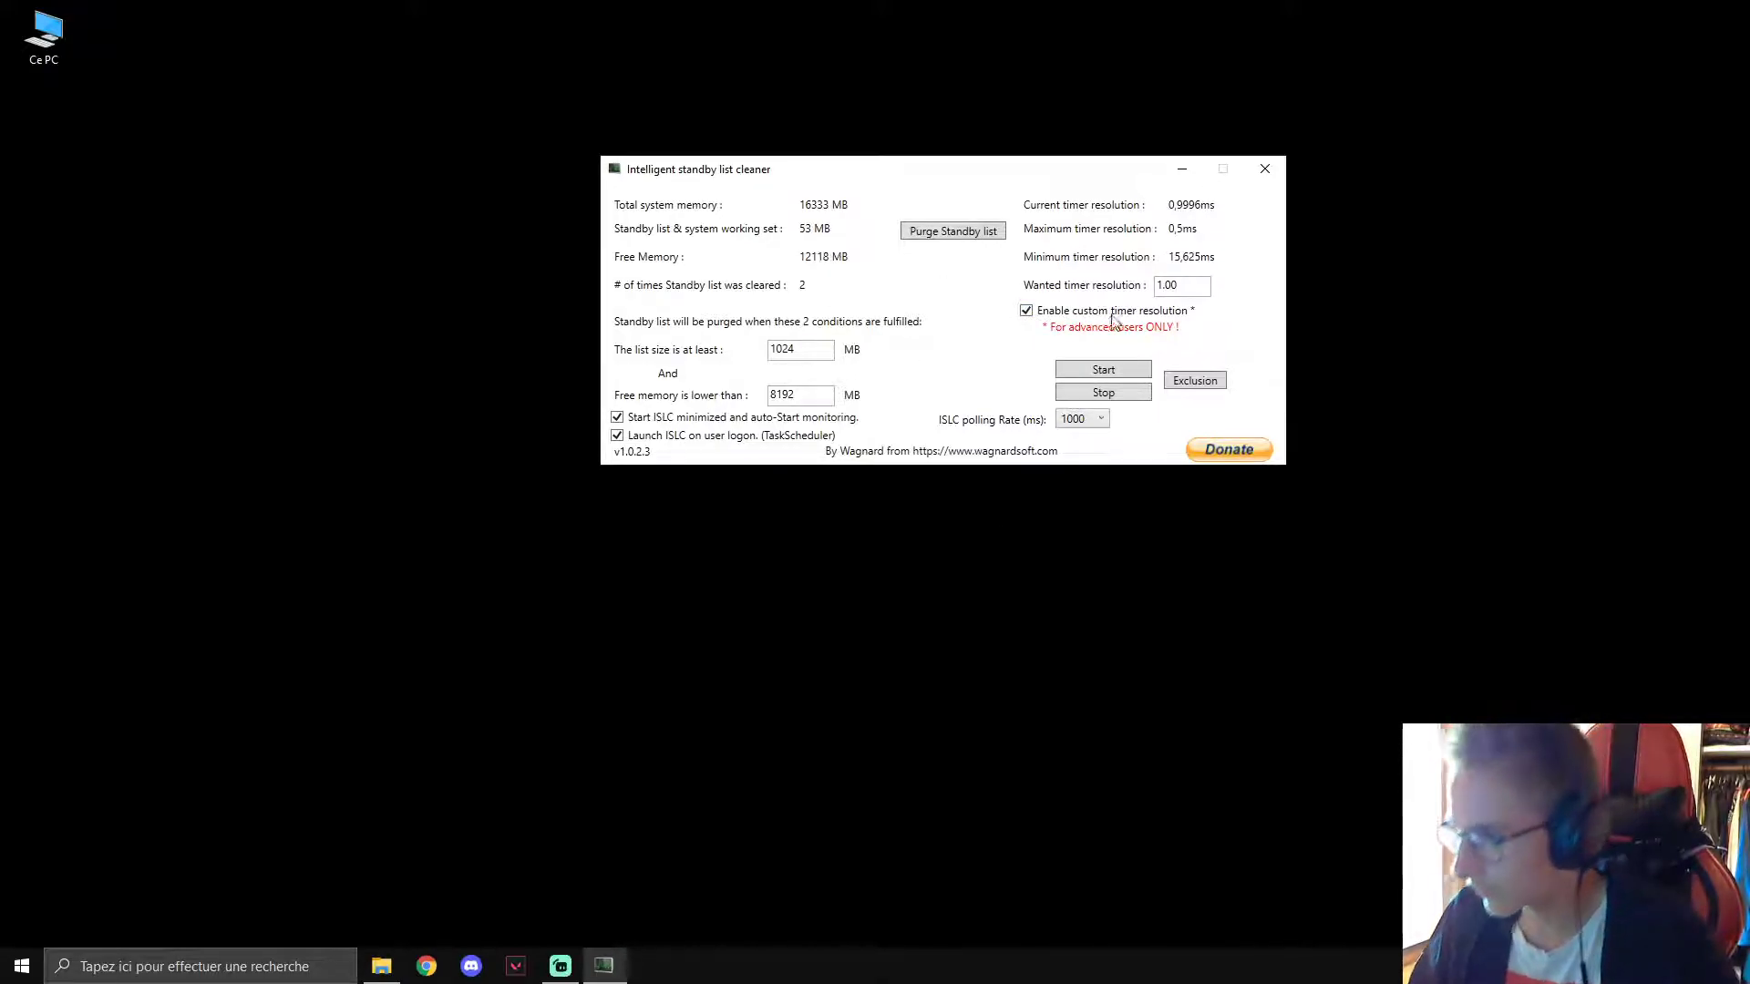
{"action": "left_click", "coordinate": [1100, 371]}
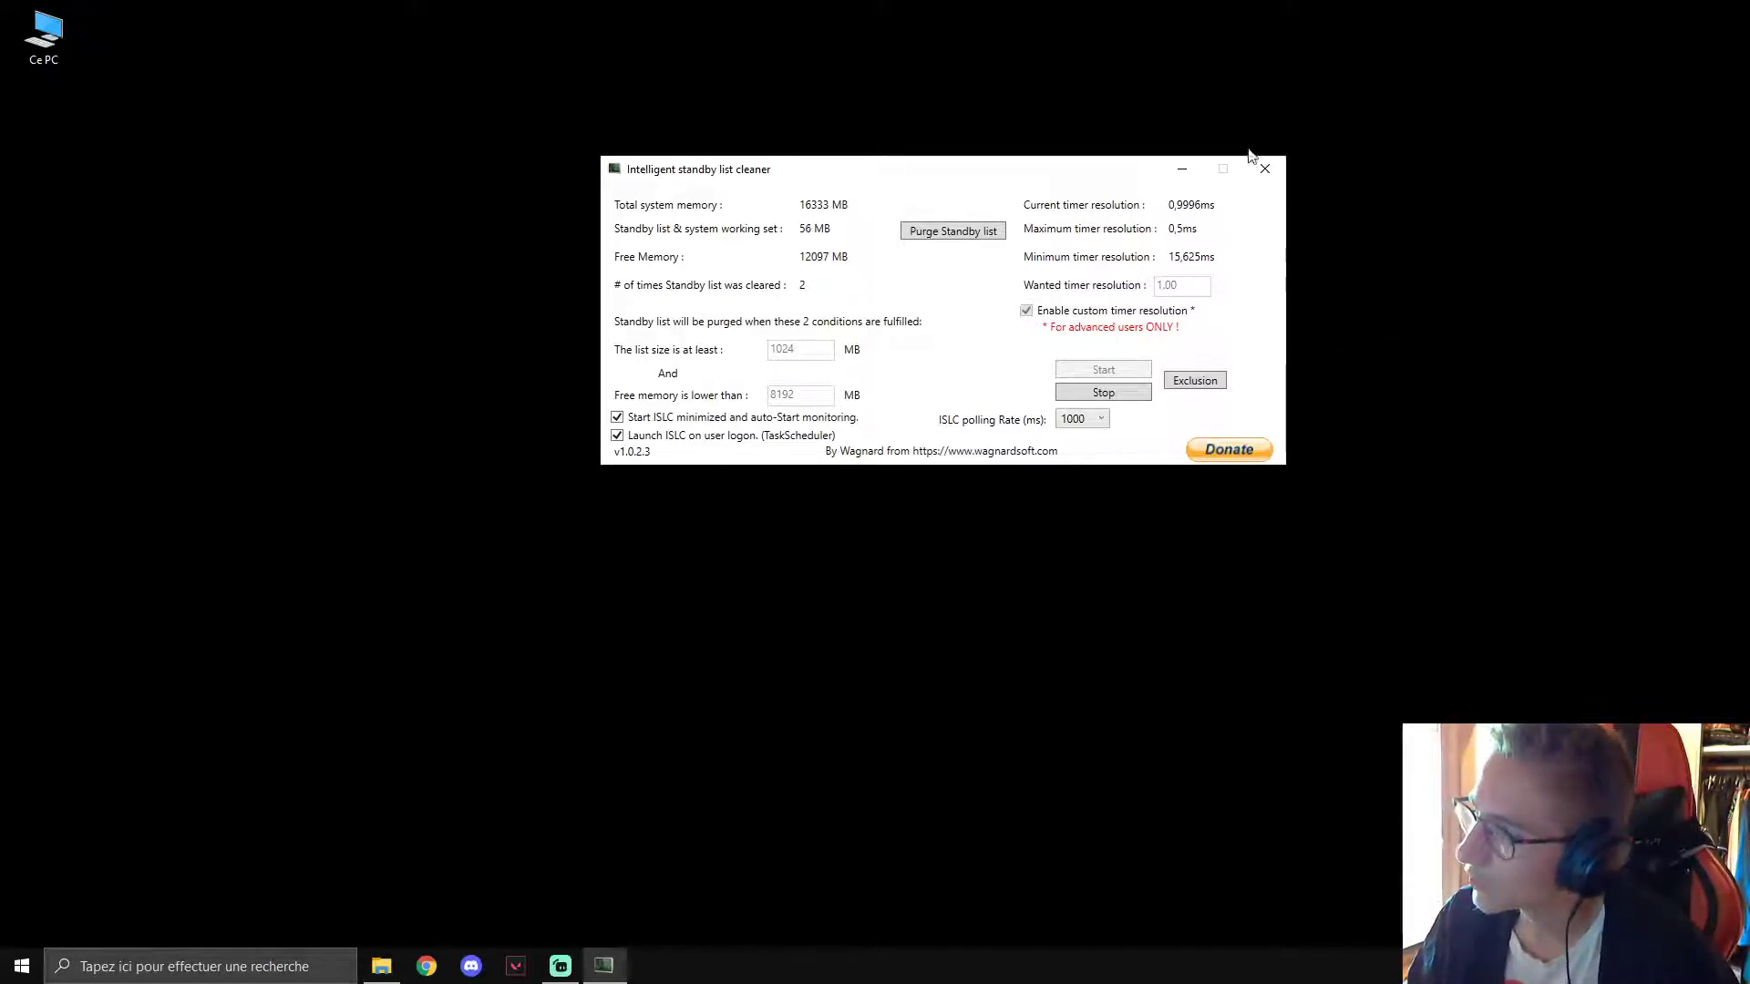
{"action": "left_click", "coordinate": [1180, 173]}
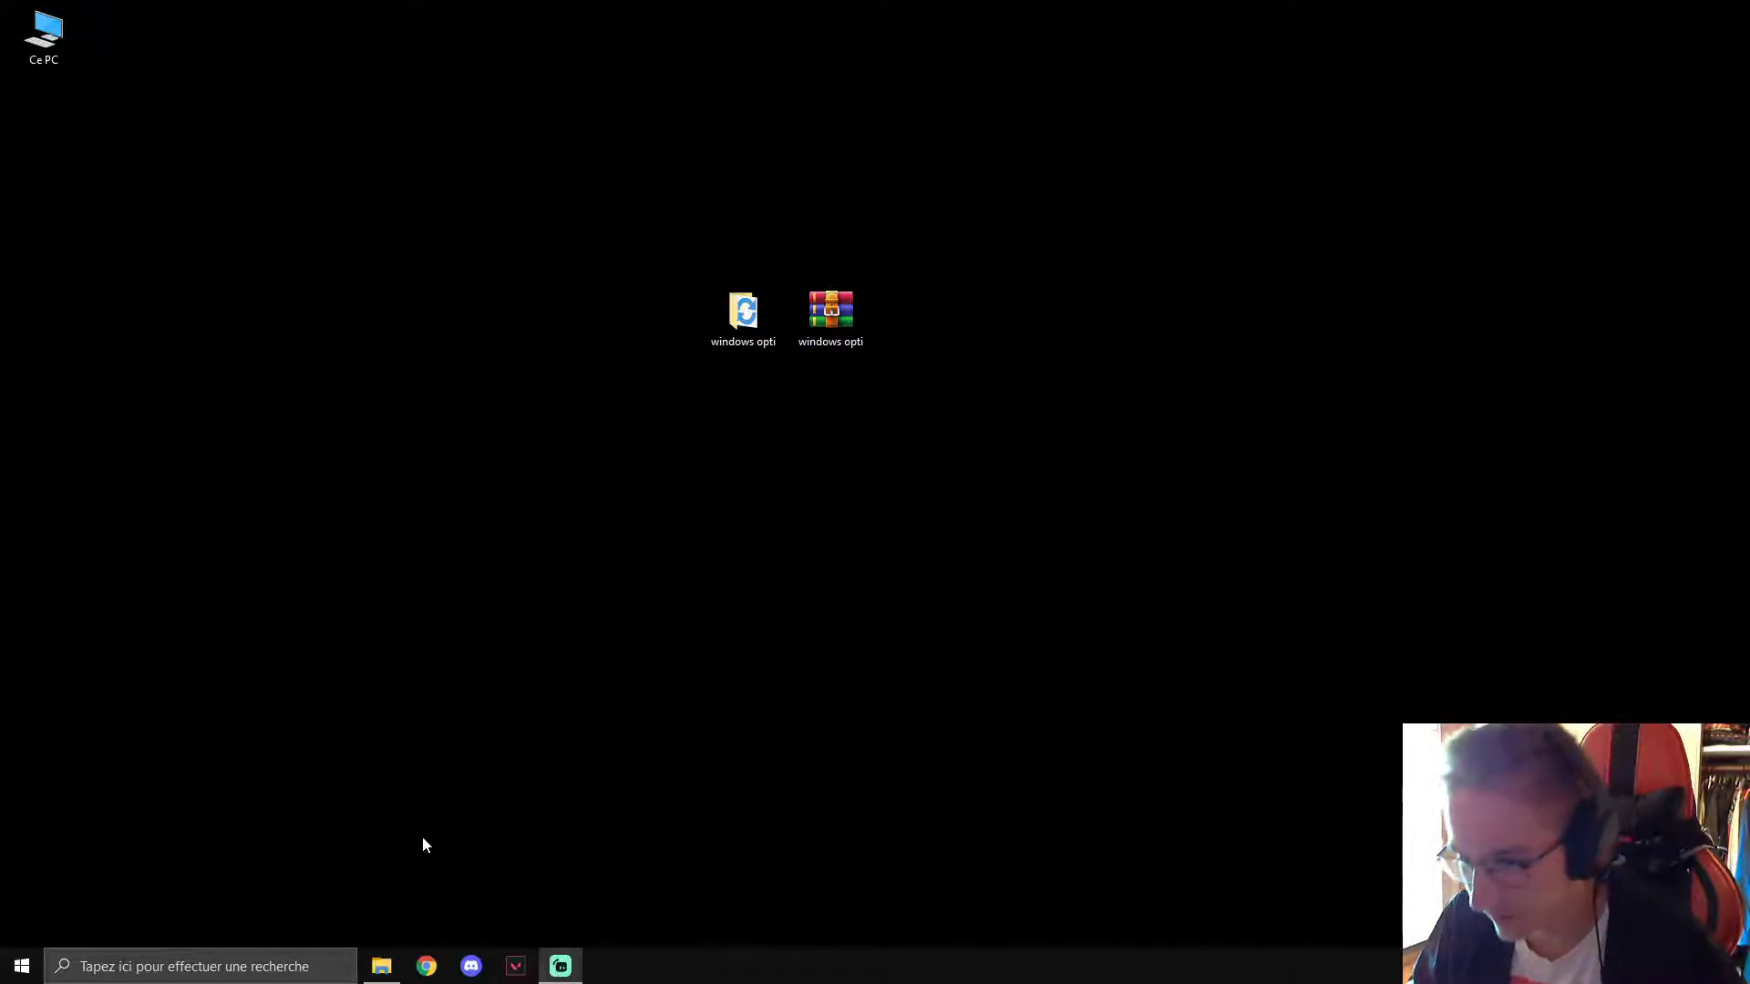
Return to the windows opti folder and open its 6.0 subfolder.
{"action": "left_click", "coordinate": [381, 966]}
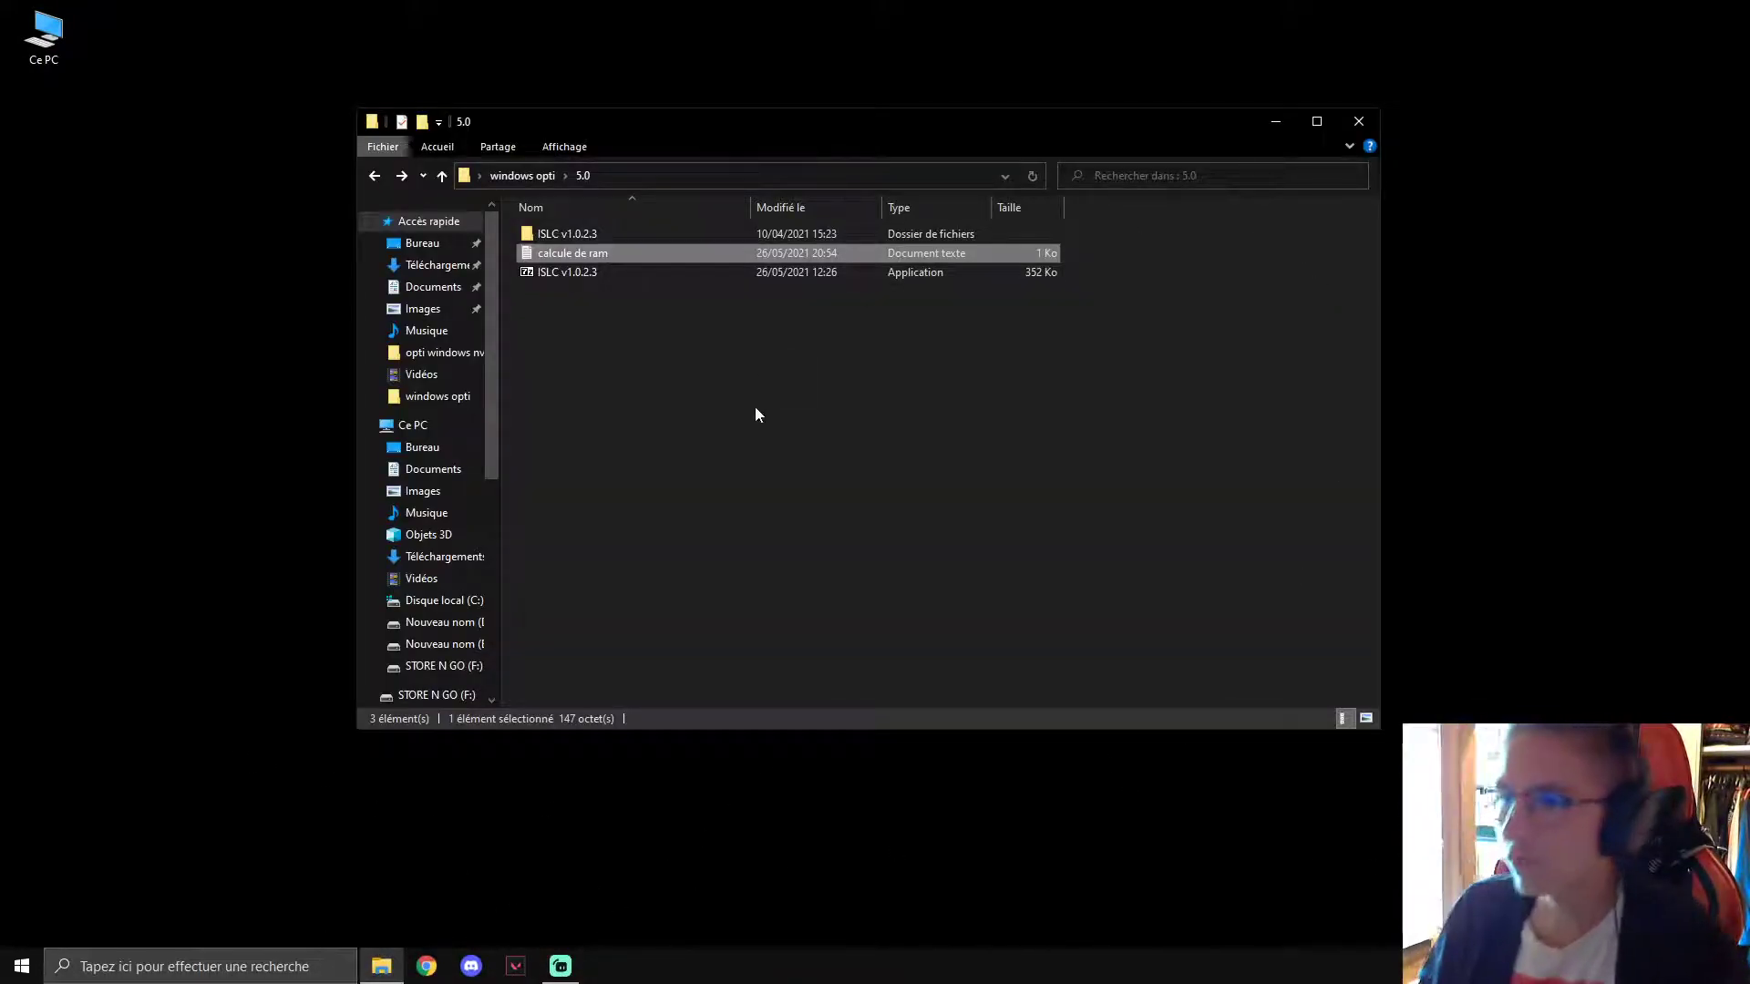
{"action": "left_click", "coordinate": [368, 173]}
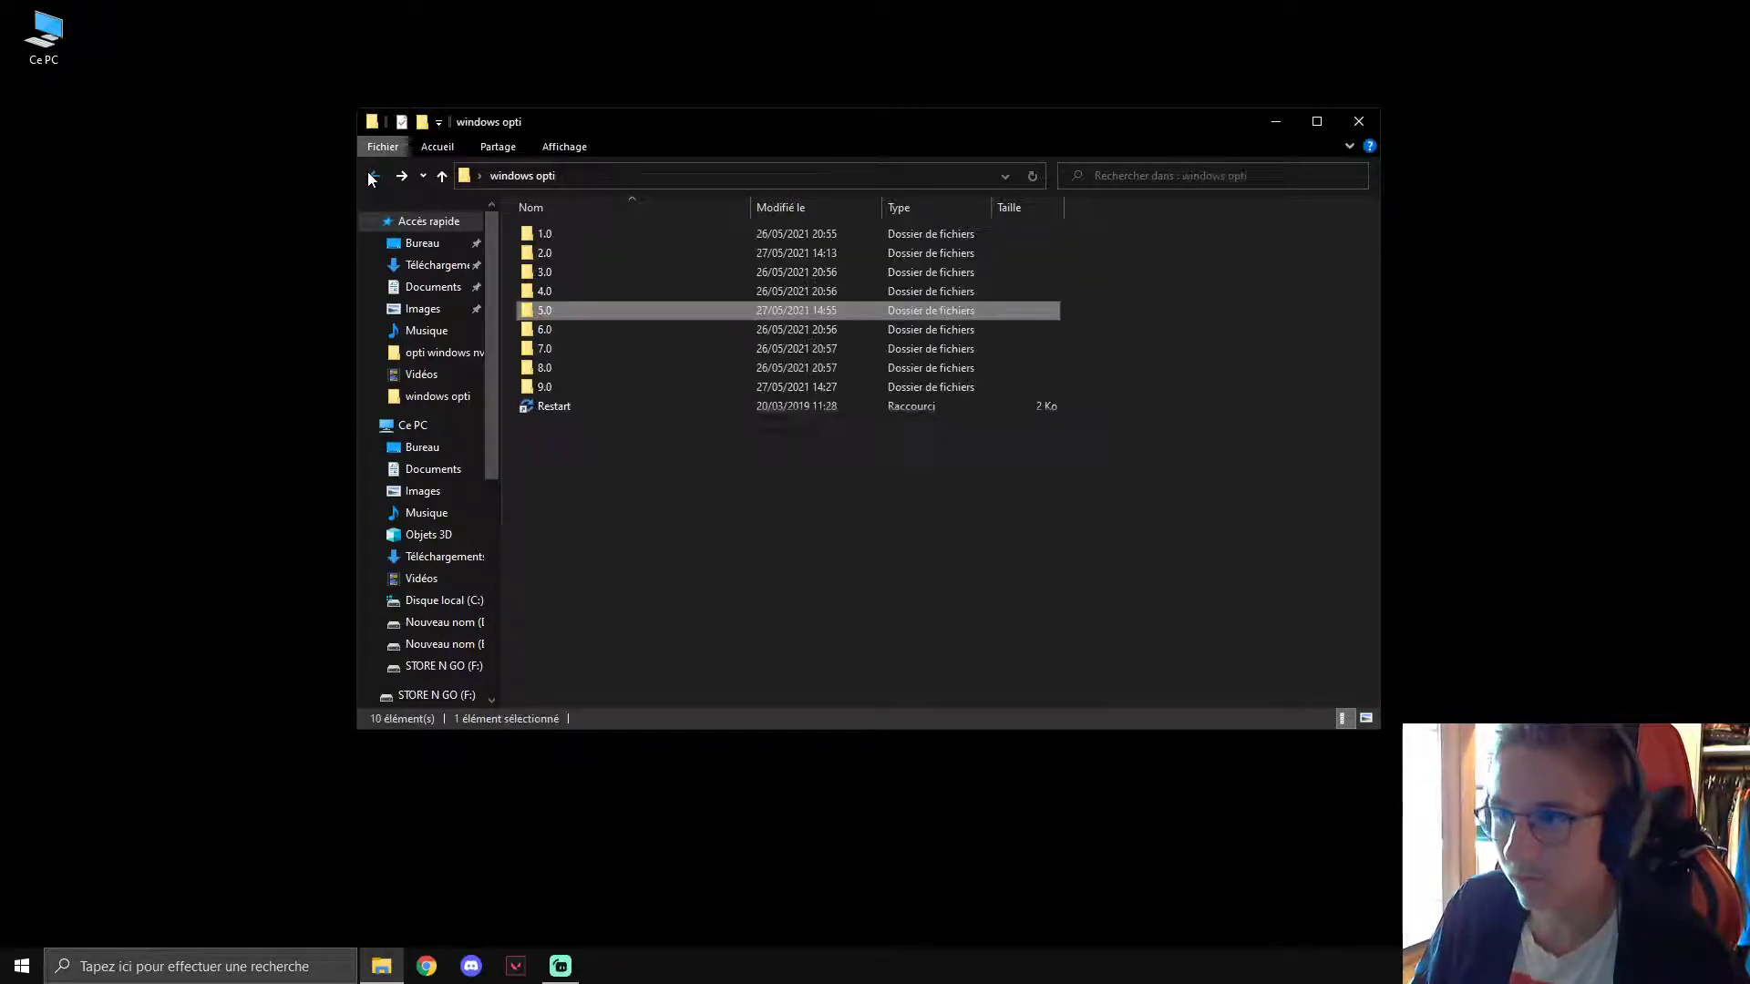
{"action": "double_click", "coordinate": [565, 334]}
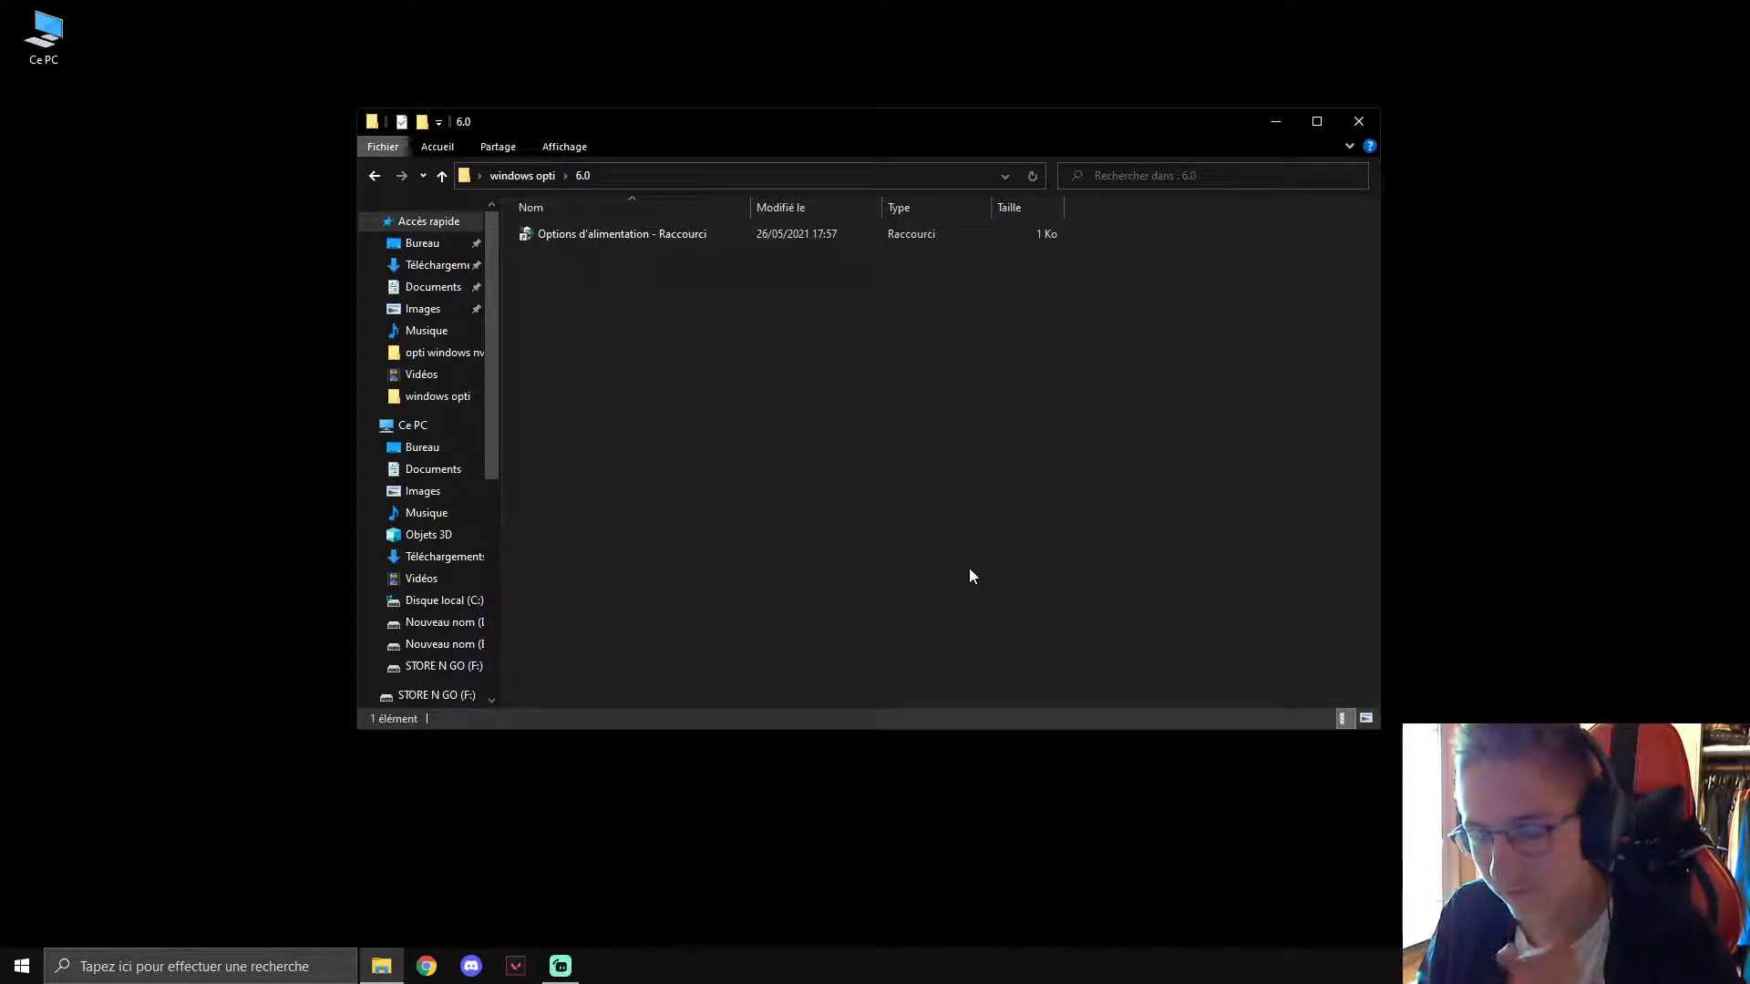
Open the Options d'alimentation shortcut from the 6.0 folder, move its window clear of the screen edge, and minimize it.
{"action": "double_click", "coordinate": [564, 233]}
{"action": "left_click_drag", "start_coordinate": [817, 127], "coordinate": [747, 135]}
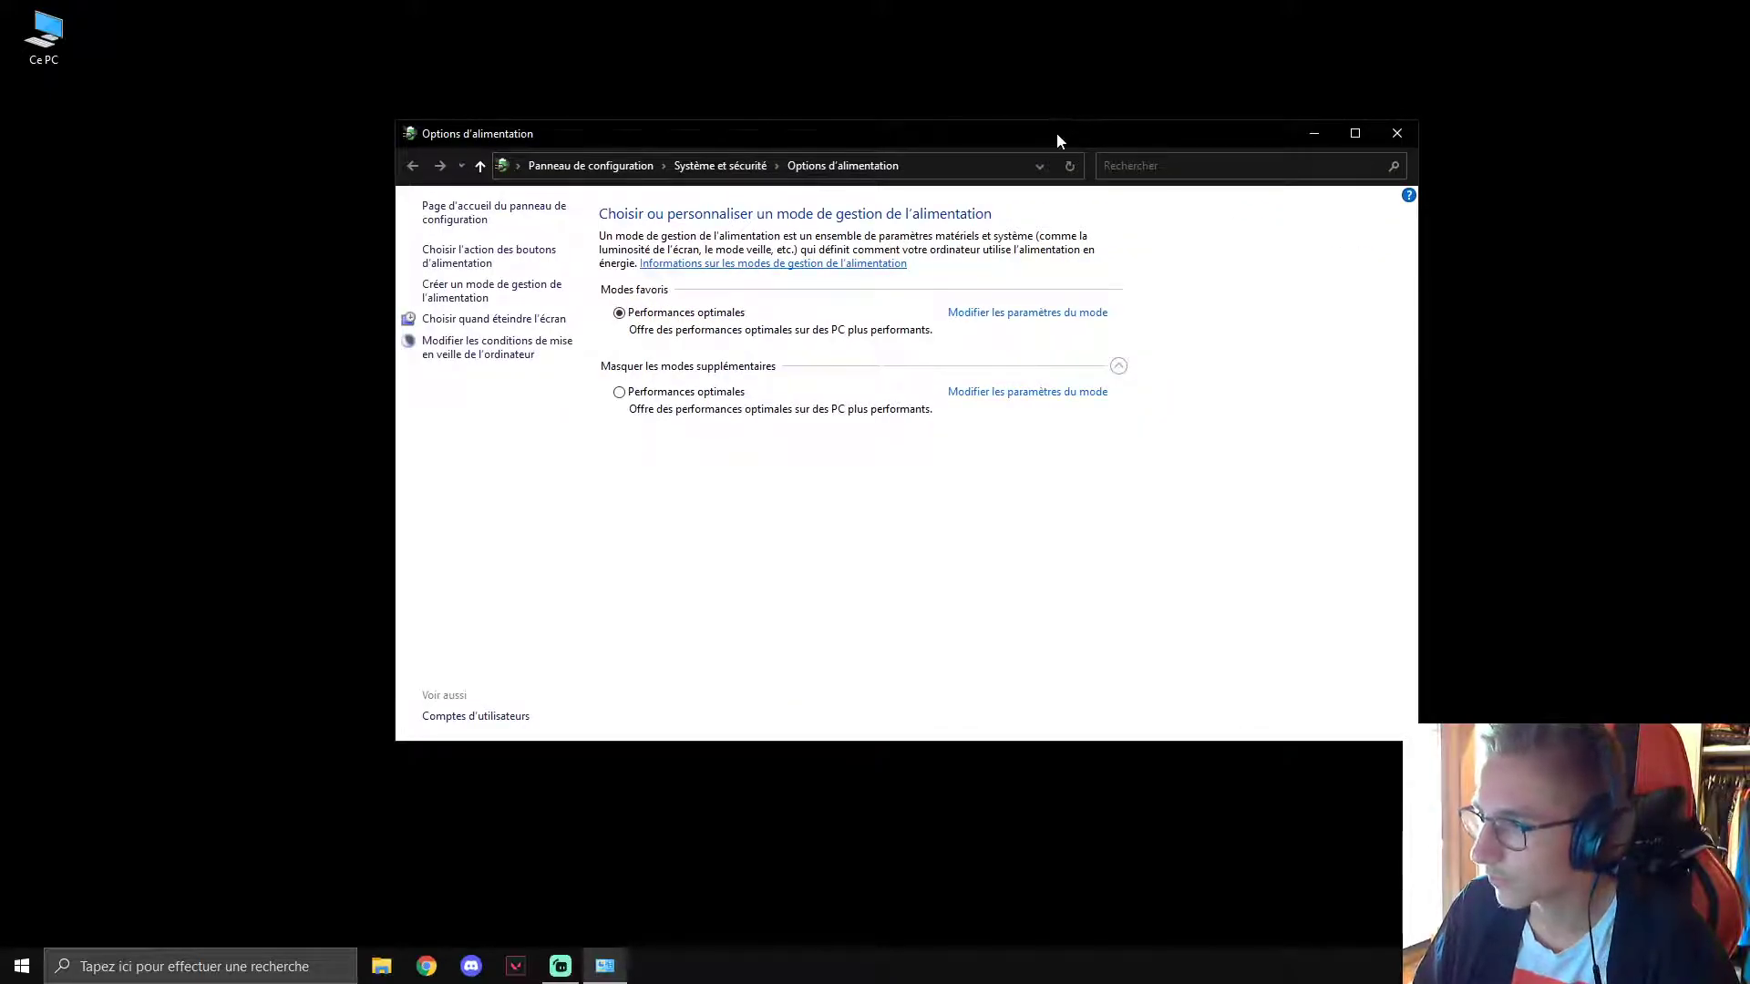
{"action": "left_click_drag", "start_coordinate": [1057, 135], "coordinate": [1143, 108]}
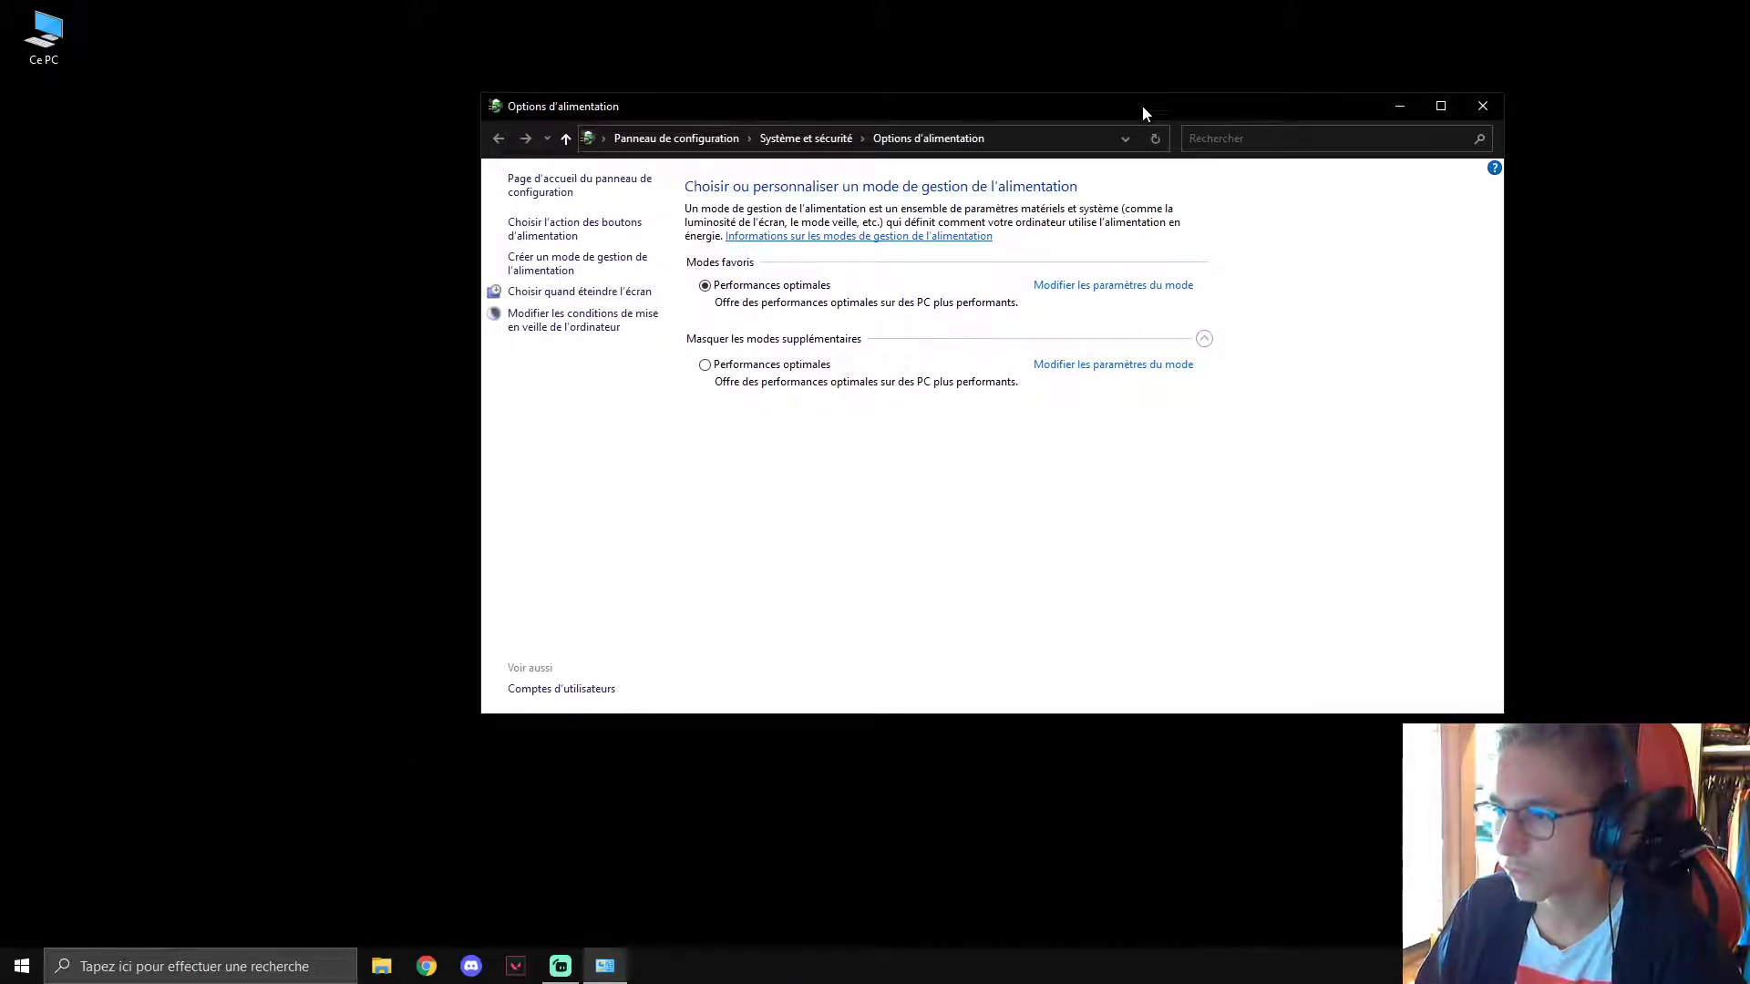
{"action": "left_click", "coordinate": [1402, 103]}
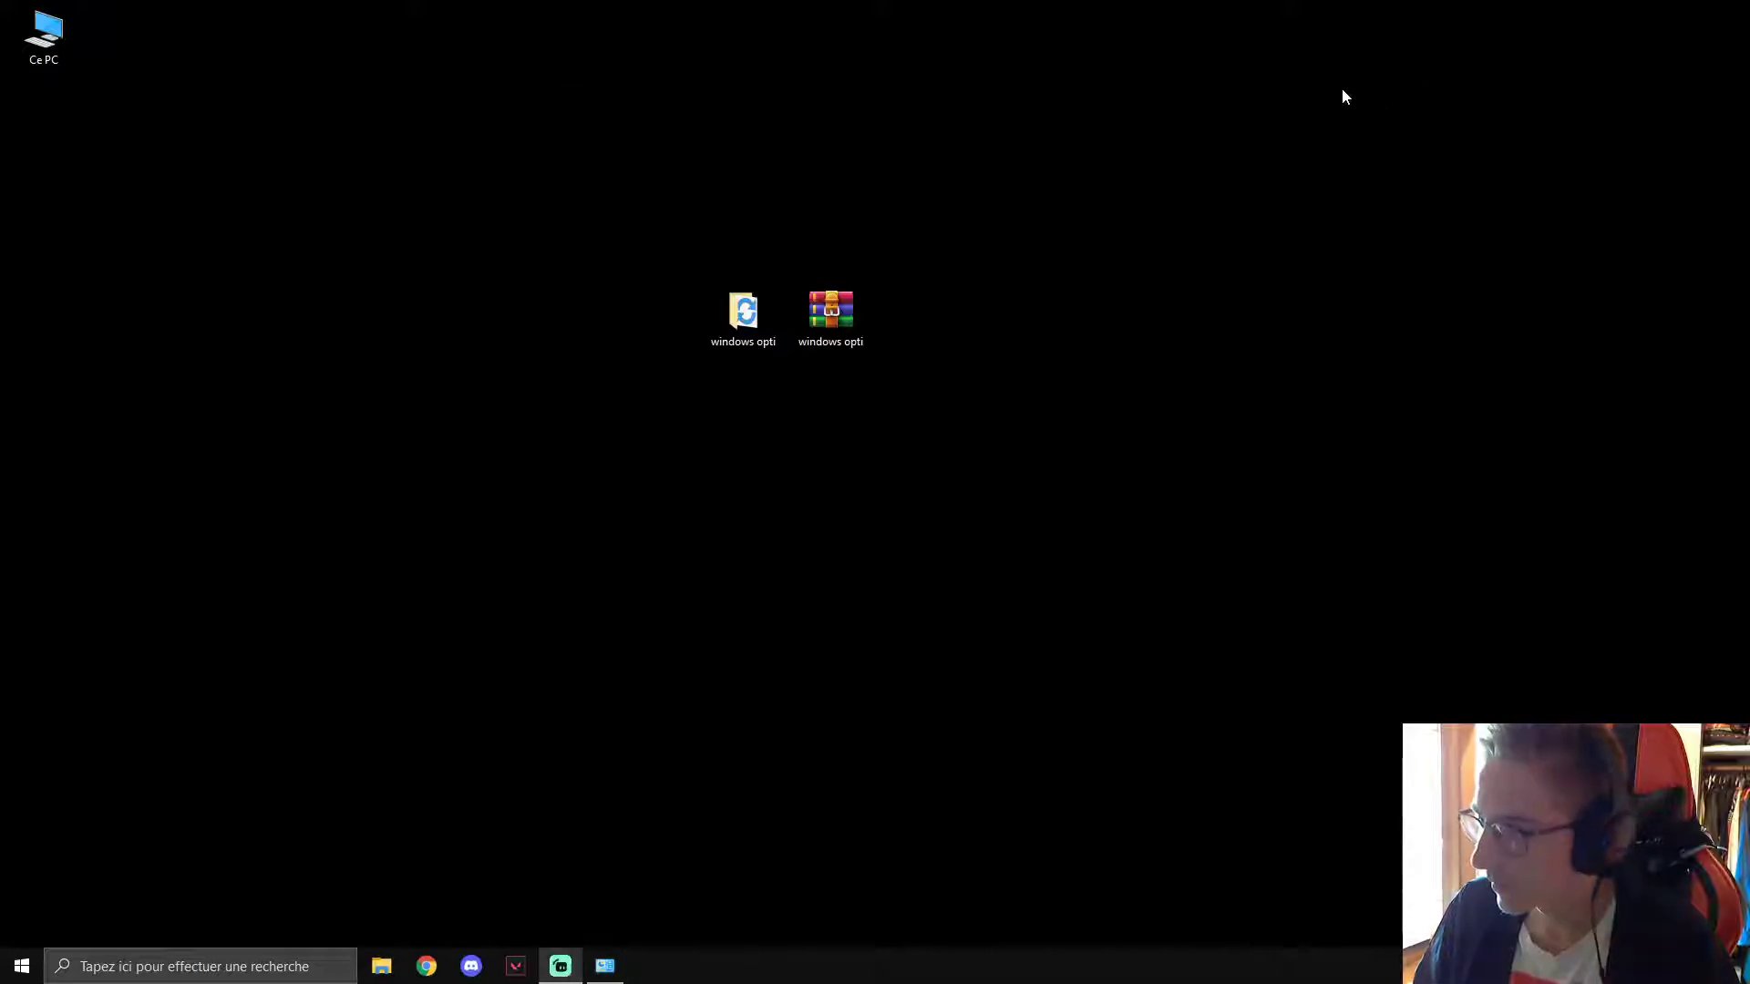
Search for Panneau de configuration, open Options d'alimentation through Système et sécurité, and close this duplicate window.
{"action": "left_click", "coordinate": [189, 968]}
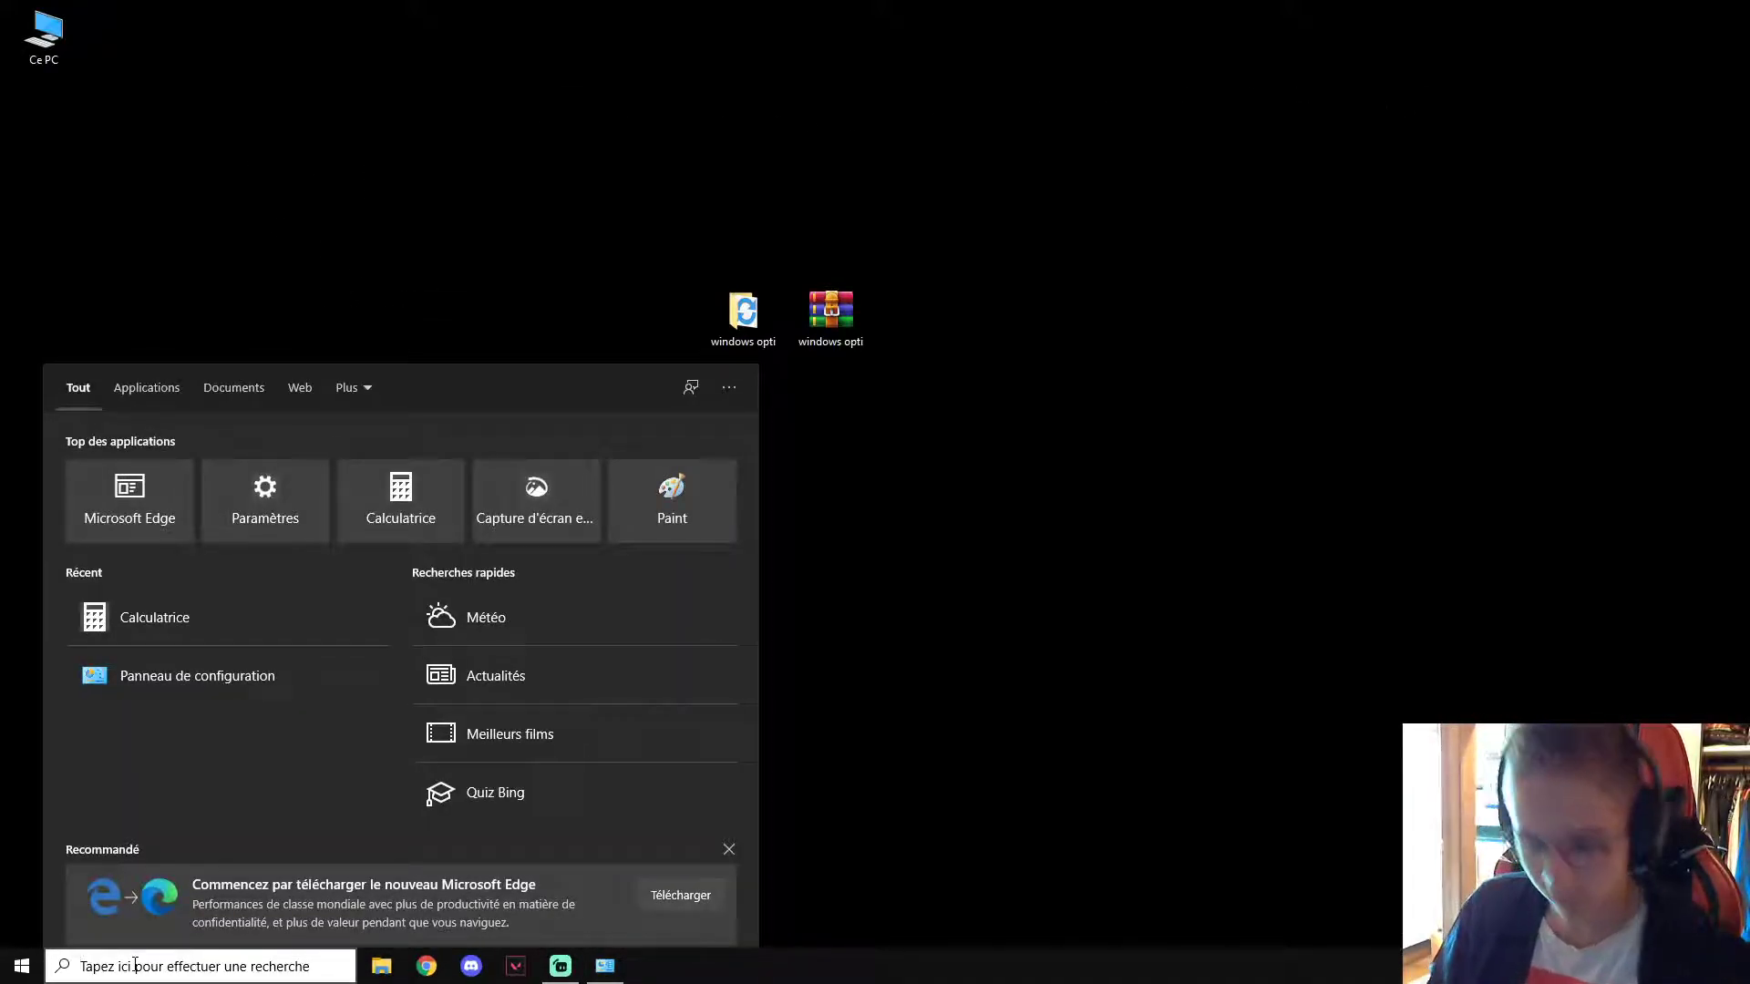
{"action": "type", "text": "pa"}
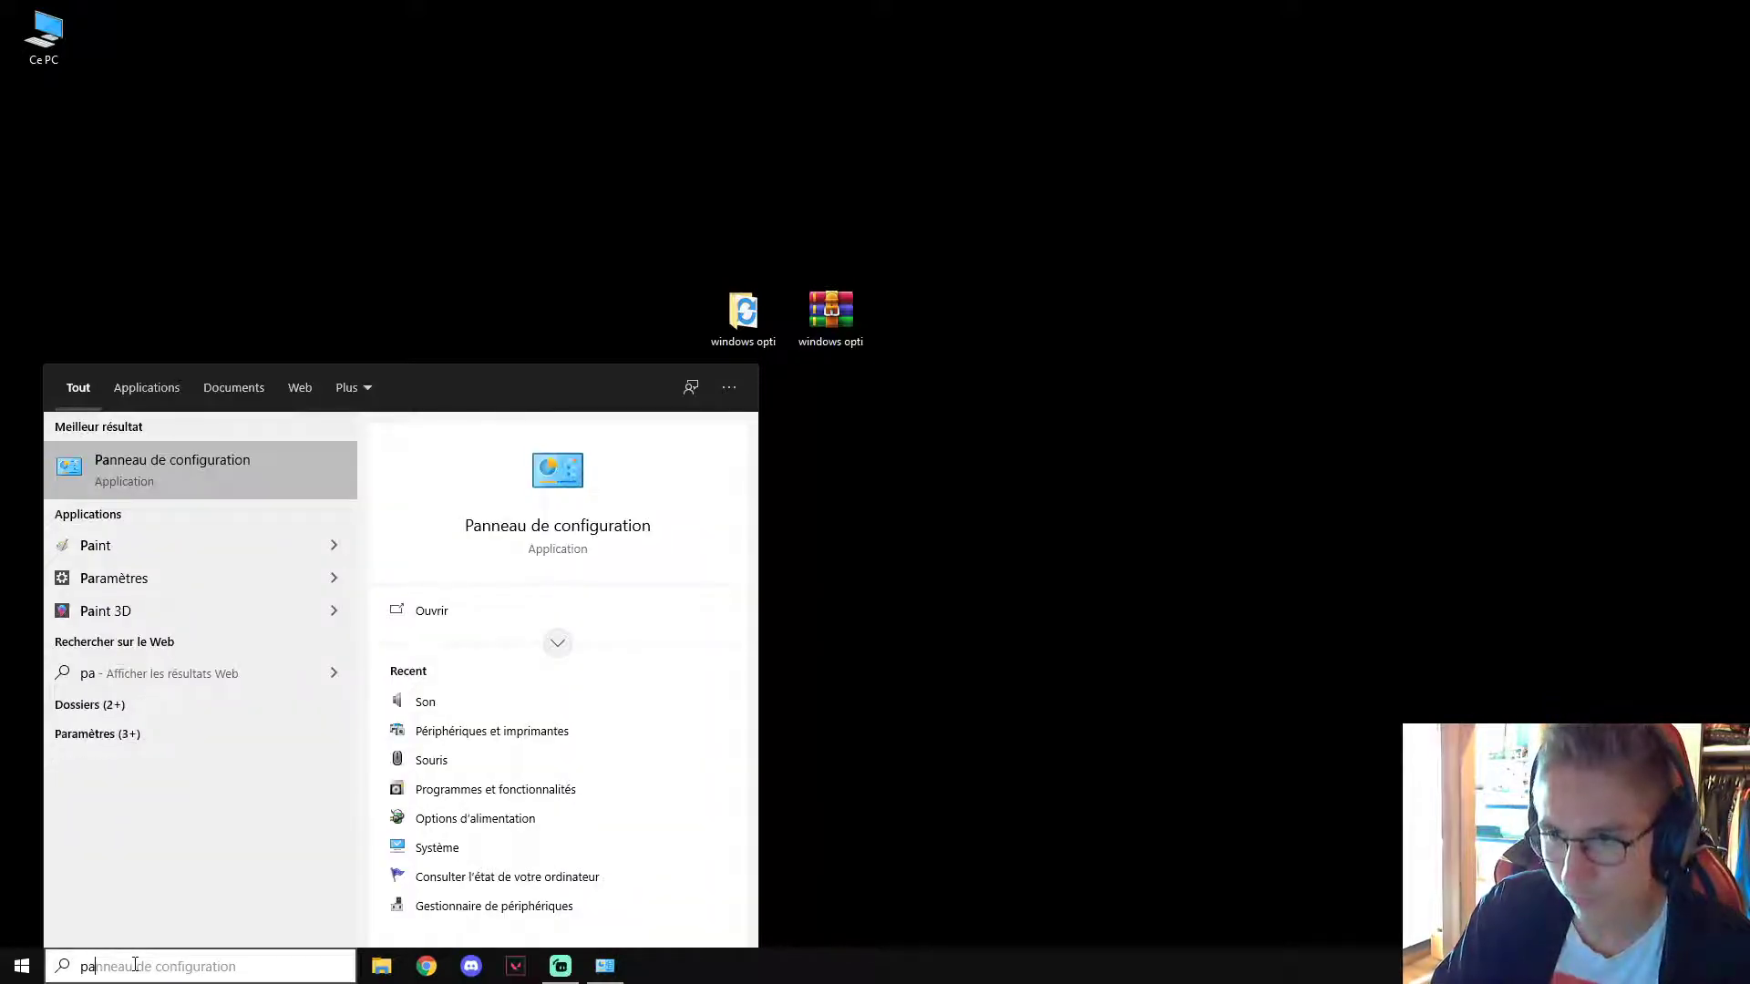
{"action": "left_click", "coordinate": [122, 478]}
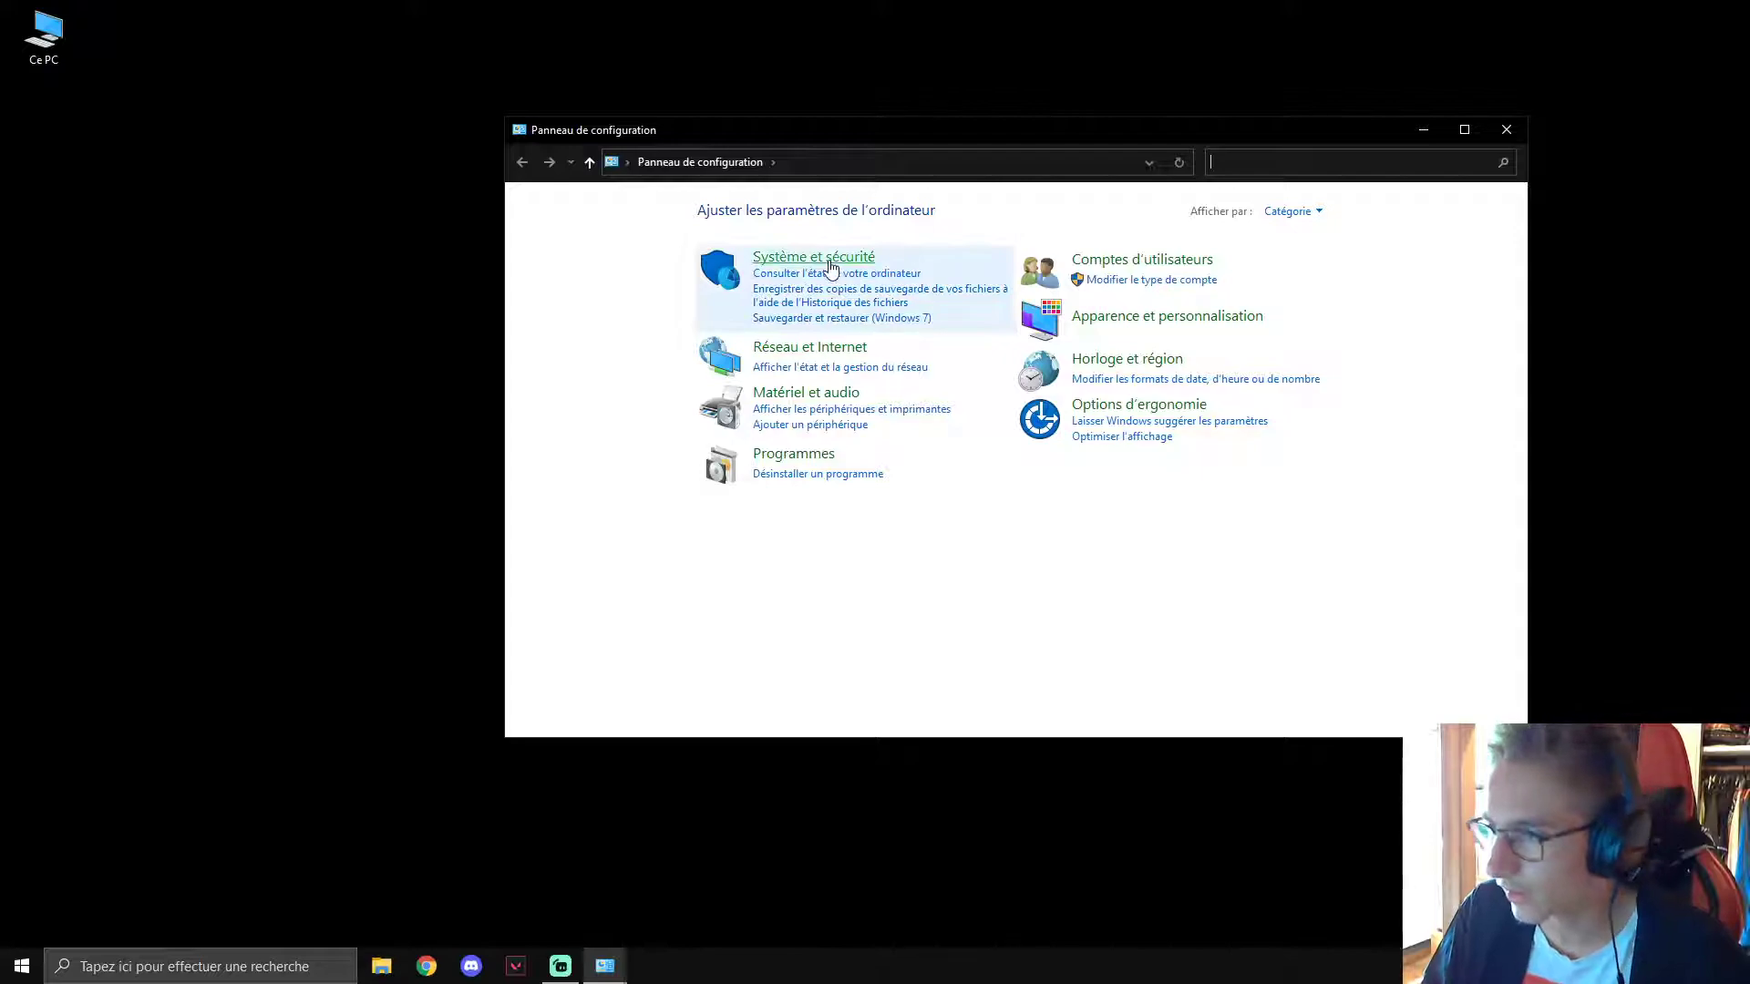
{"action": "left_click", "coordinate": [831, 260]}
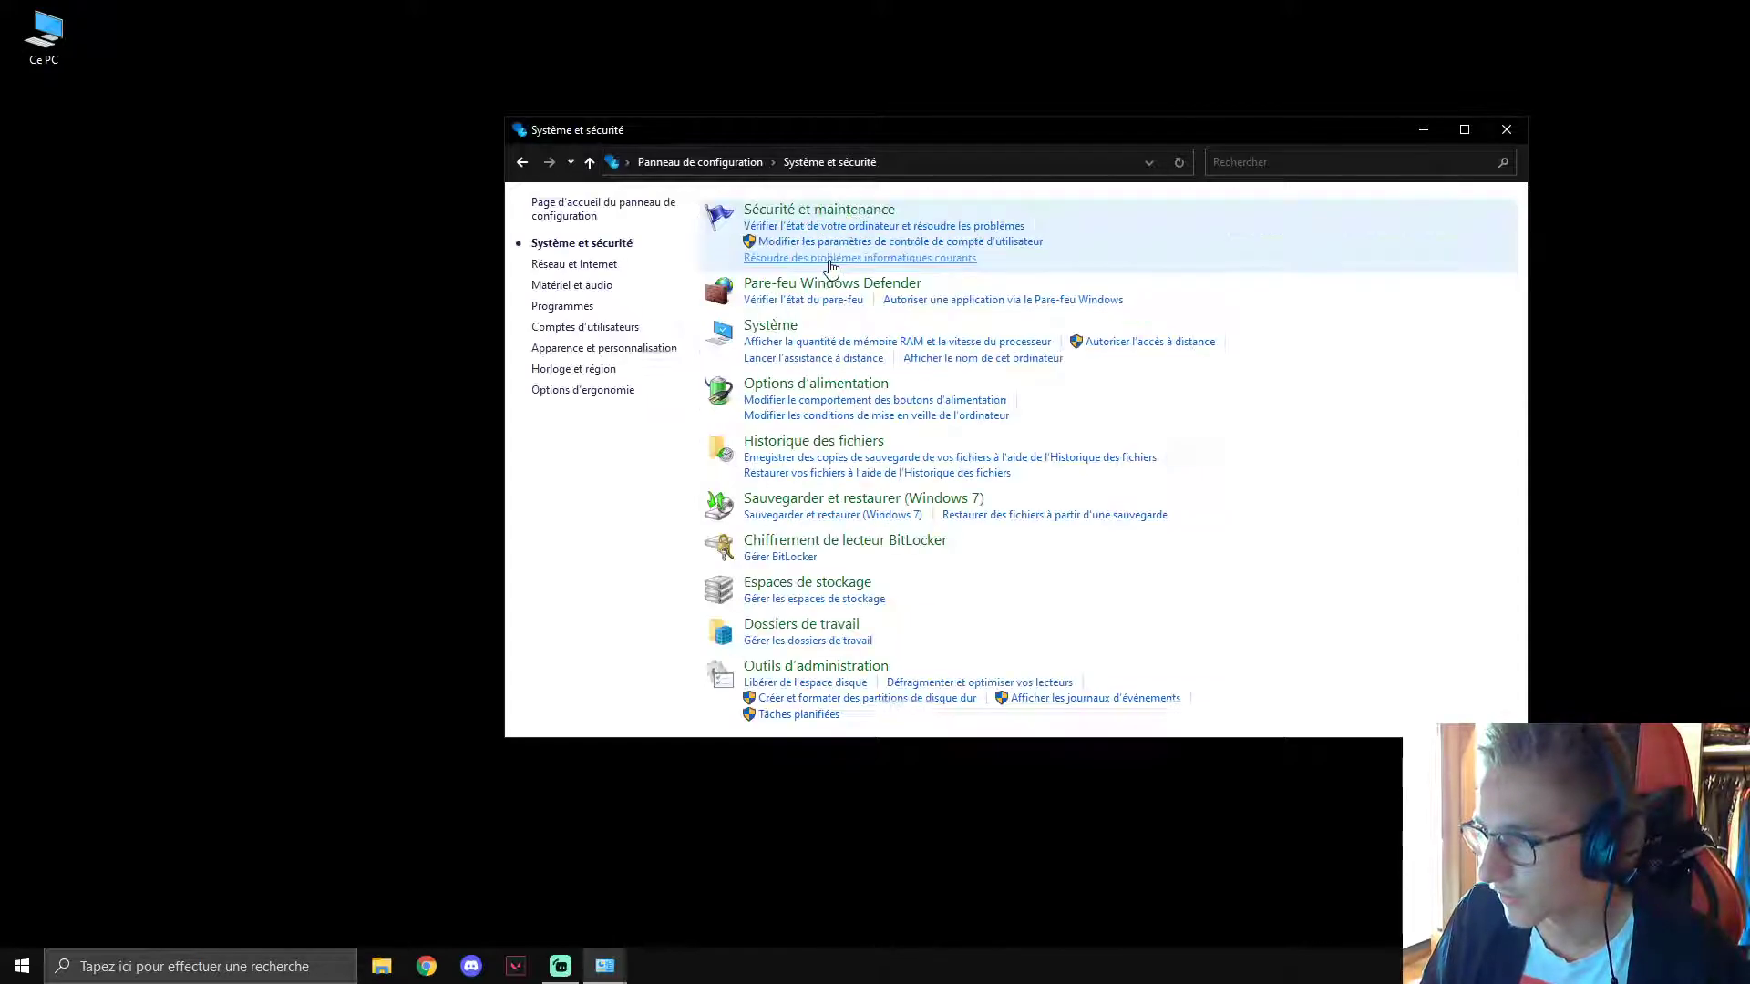
{"action": "left_click", "coordinate": [780, 390]}
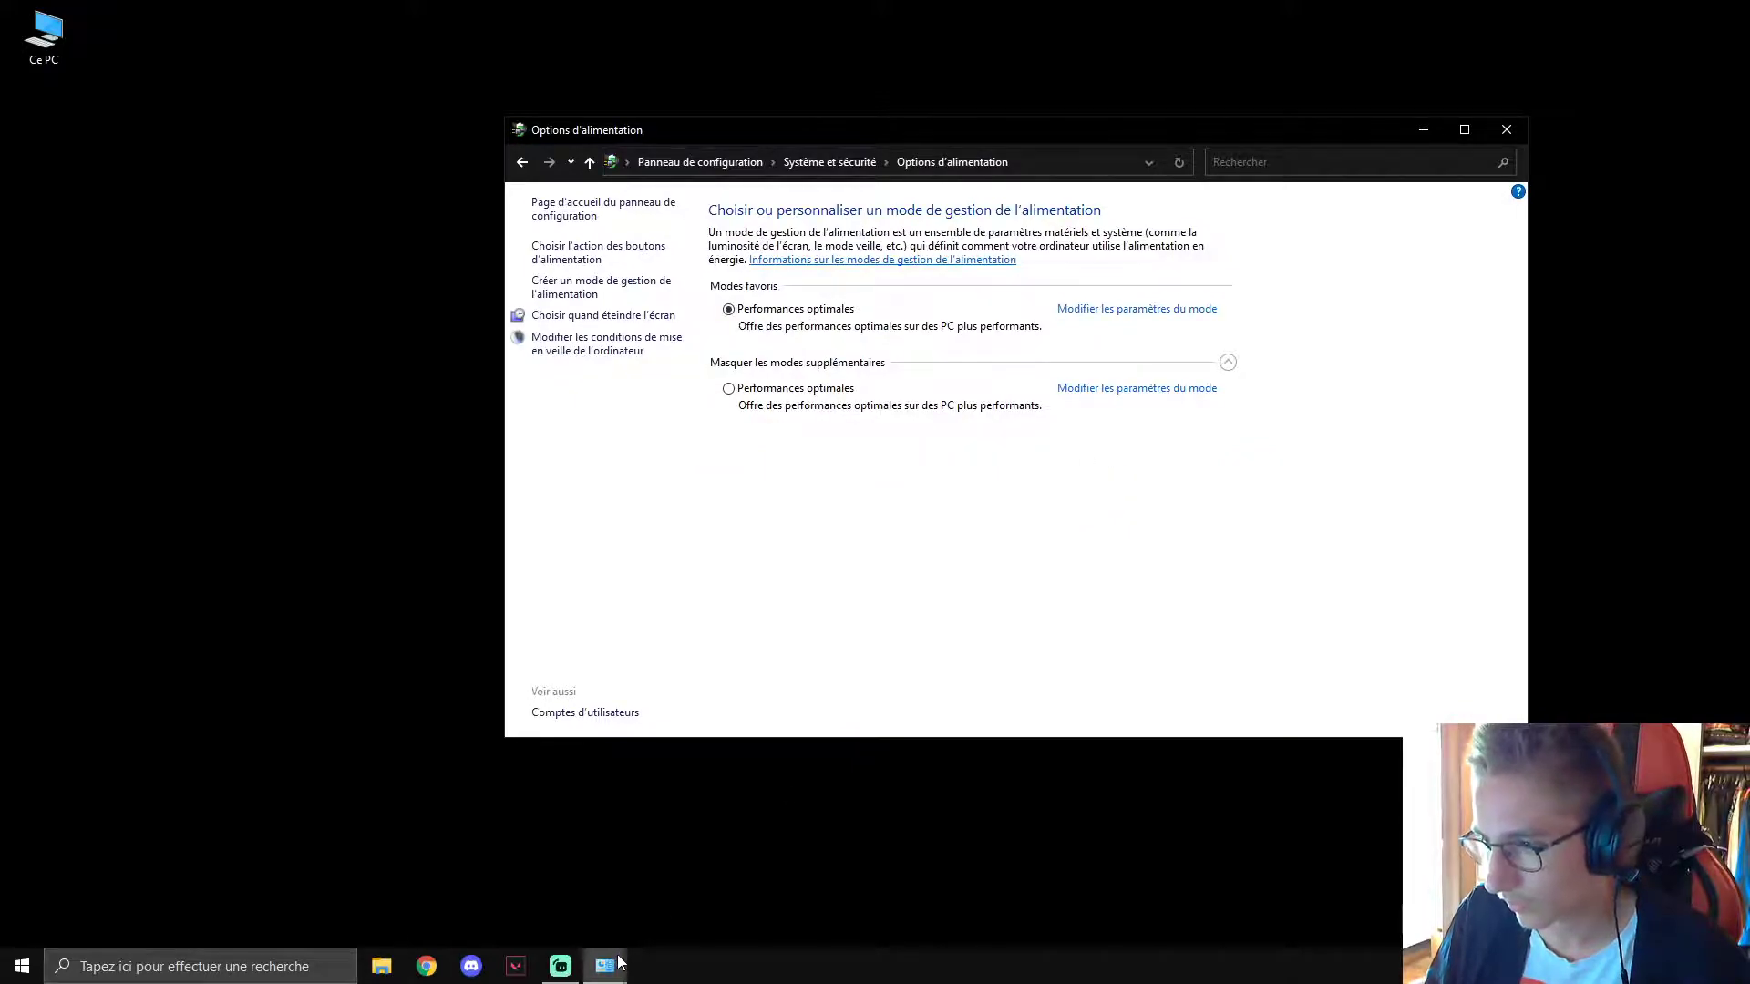
{"action": "mouse_move", "coordinate": [618, 962]}
{"action": "left_click", "coordinate": [777, 830]}
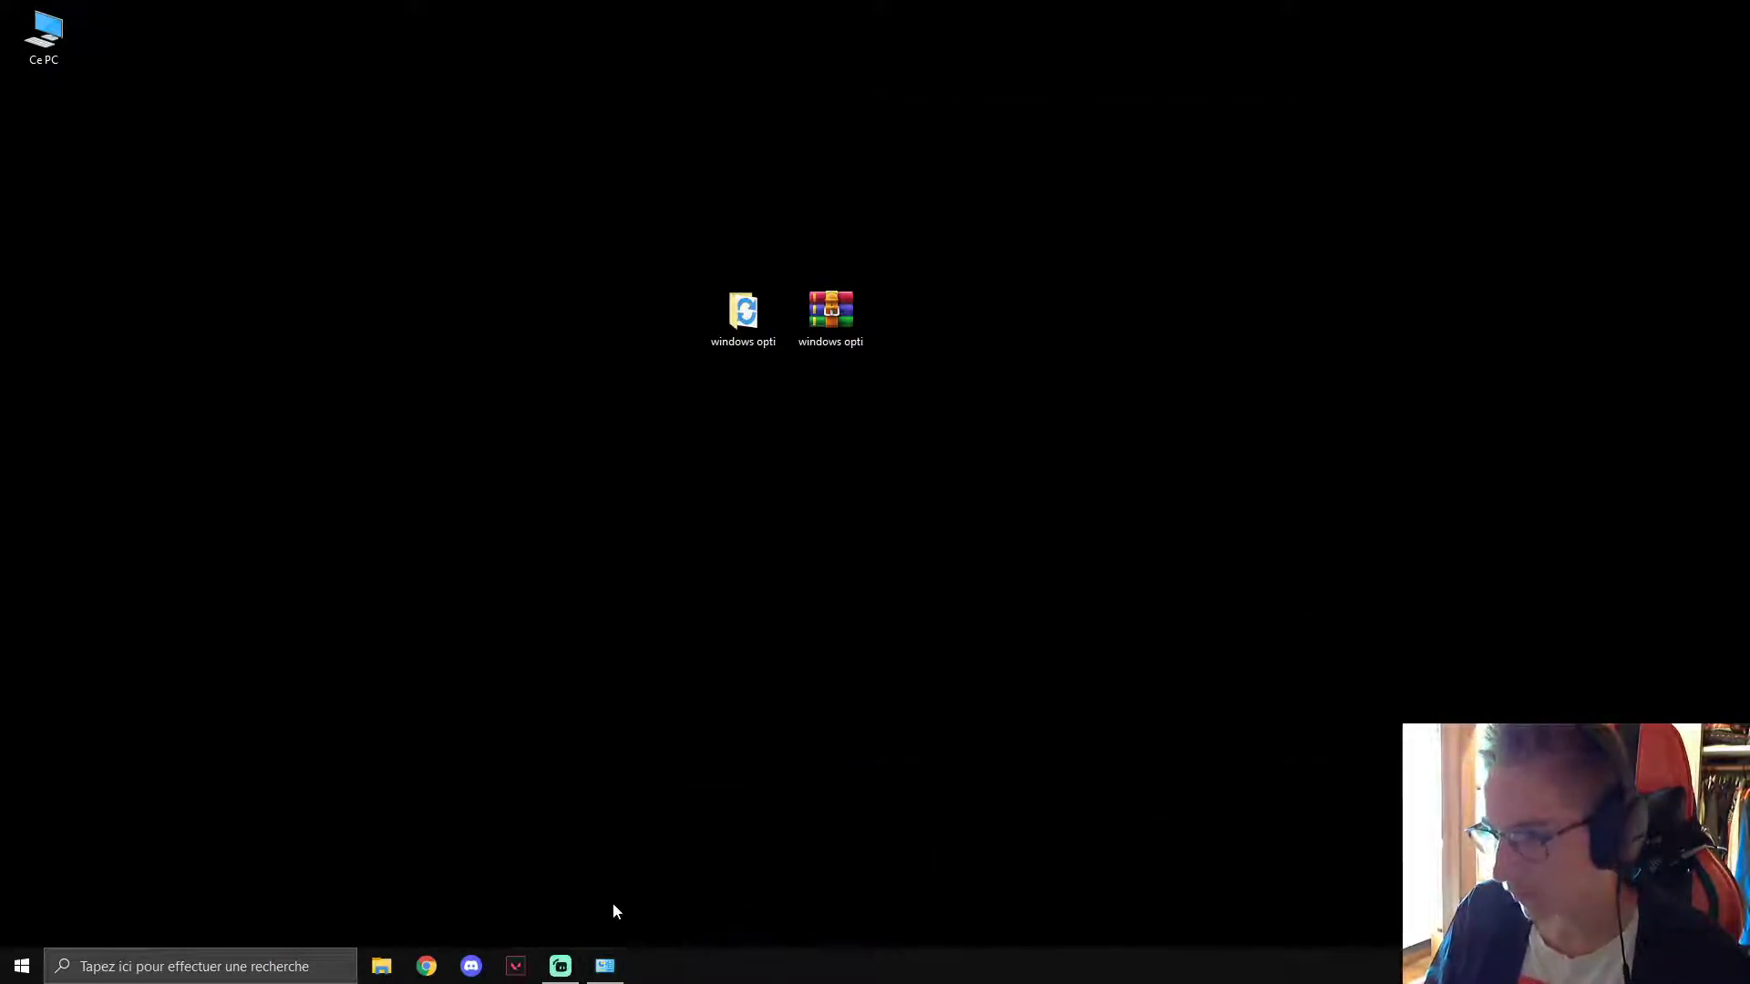
Restore the power options, set Éteindre l'écran and Mettre l'ordinateur en veille to Jamais for the active Performances optimales plan, and save.
{"action": "left_click", "coordinate": [606, 965]}
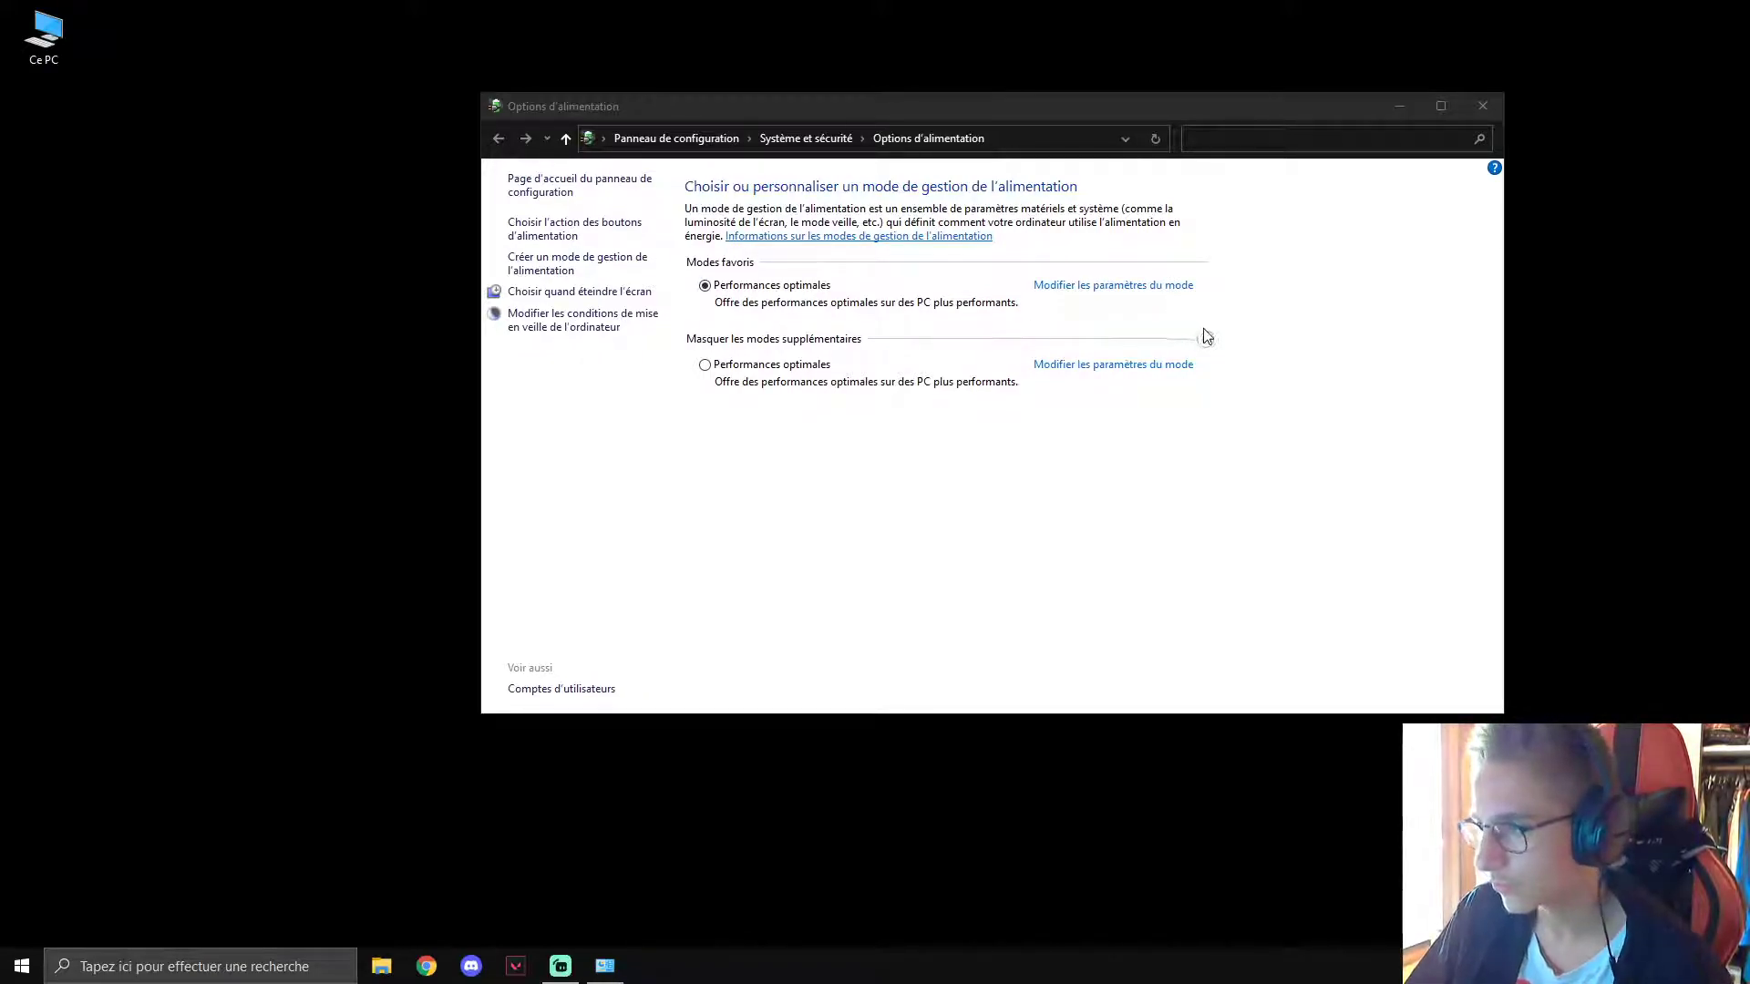
{"action": "left_click", "coordinate": [729, 292]}
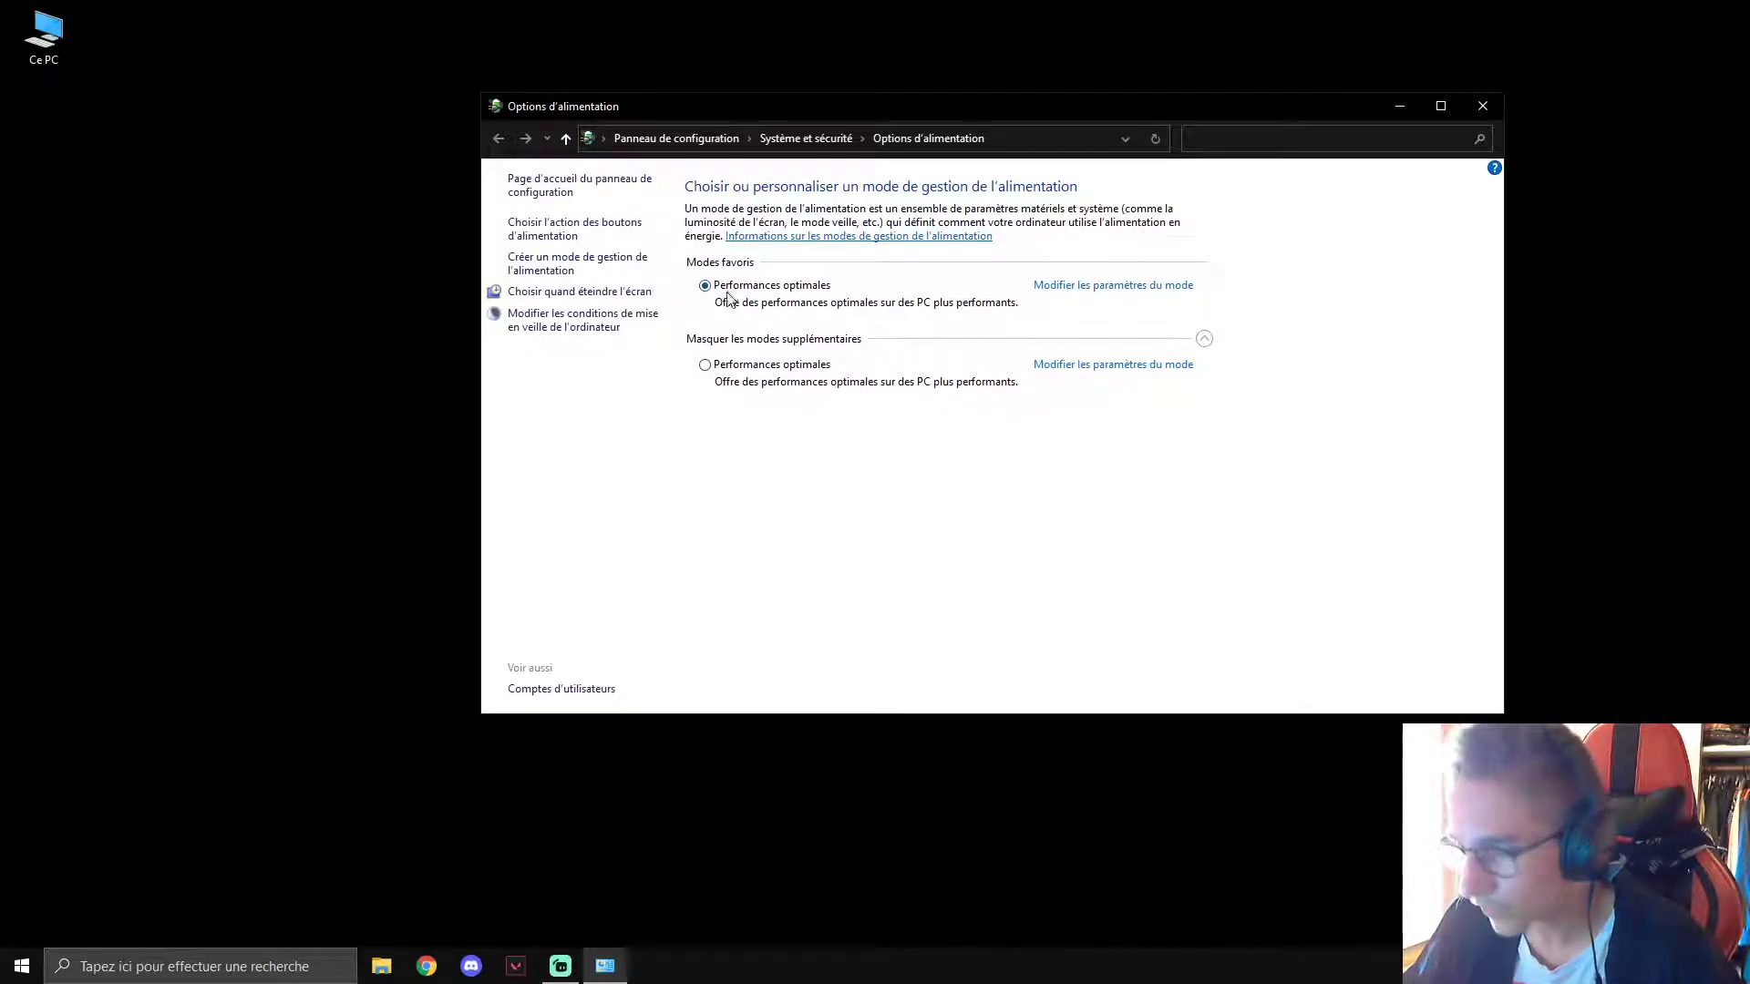
{"action": "left_click", "coordinate": [1098, 287]}
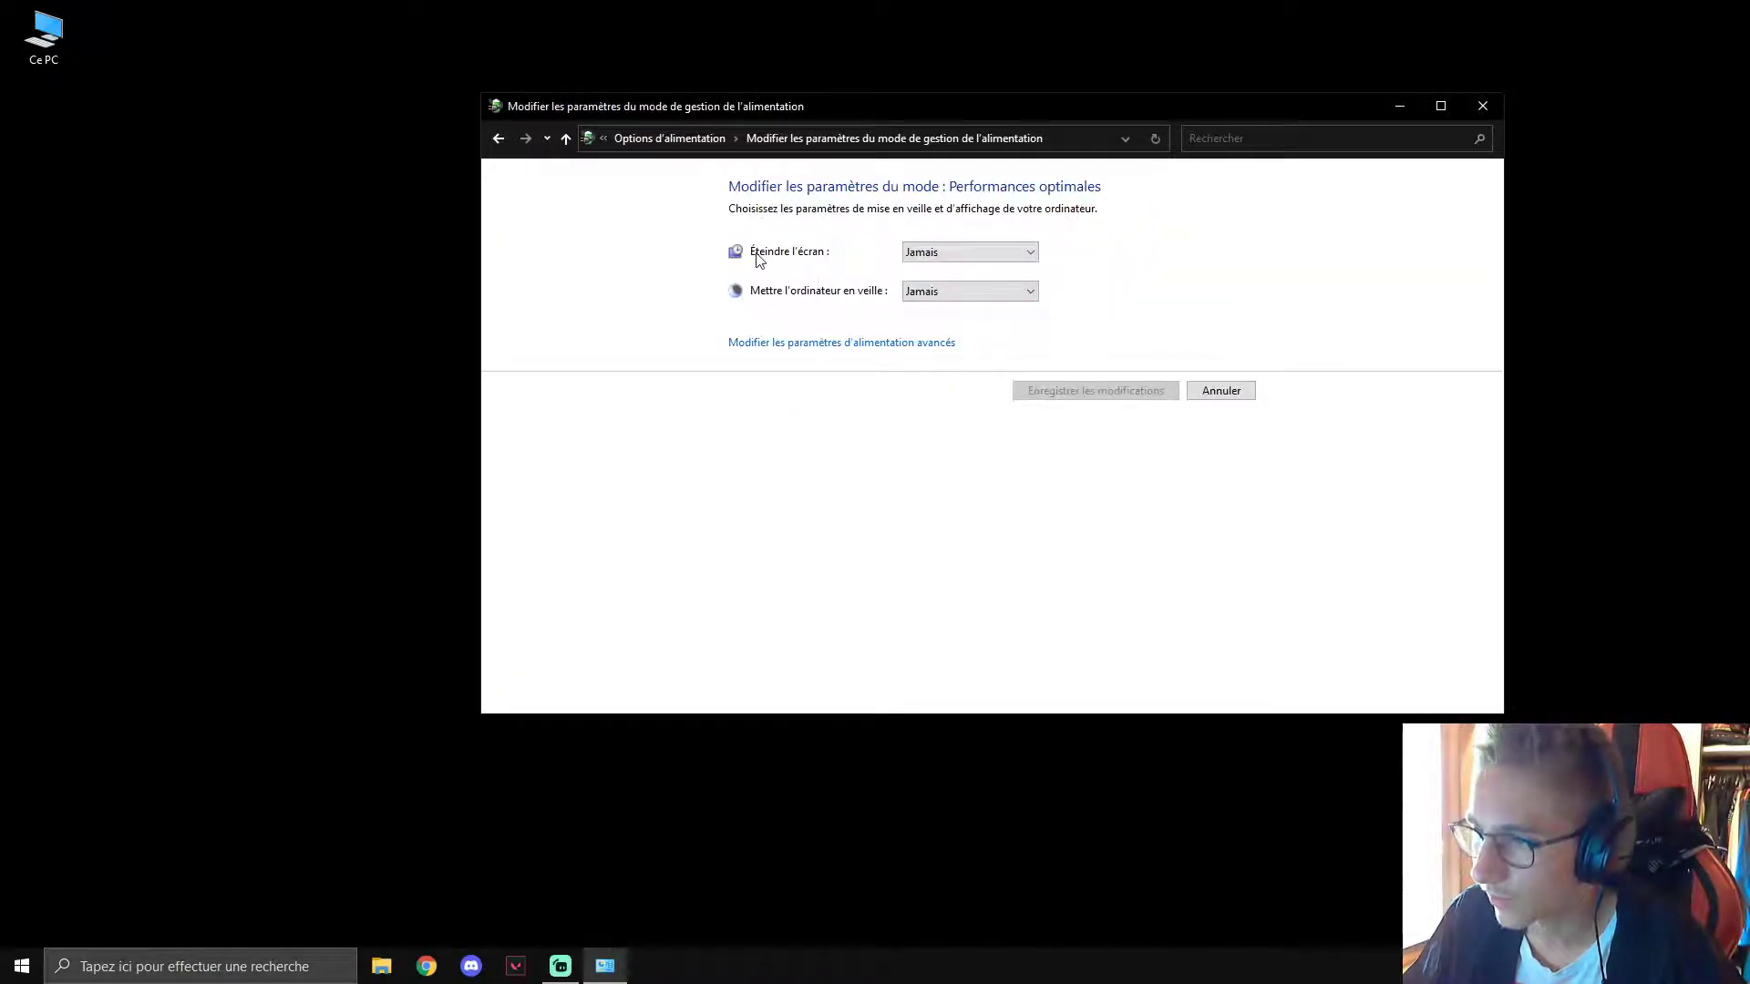
{"action": "left_click", "coordinate": [991, 260]}
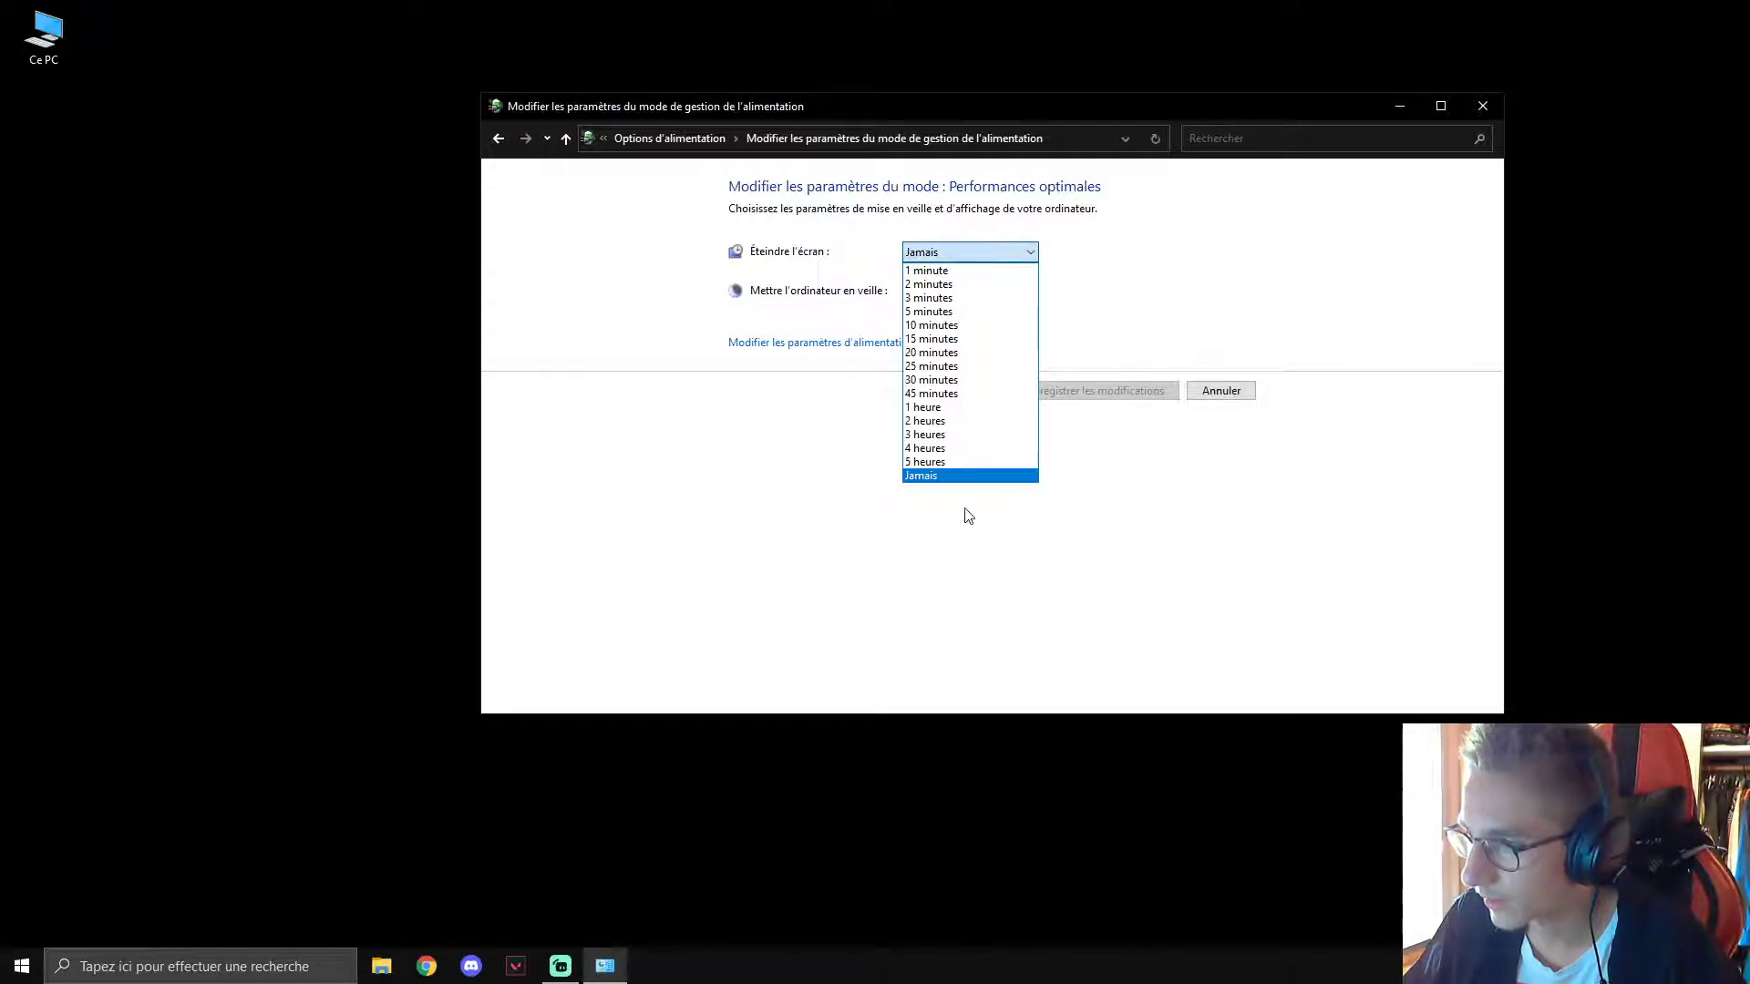
{"action": "left_click", "coordinate": [962, 479]}
{"action": "left_click", "coordinate": [968, 292]}
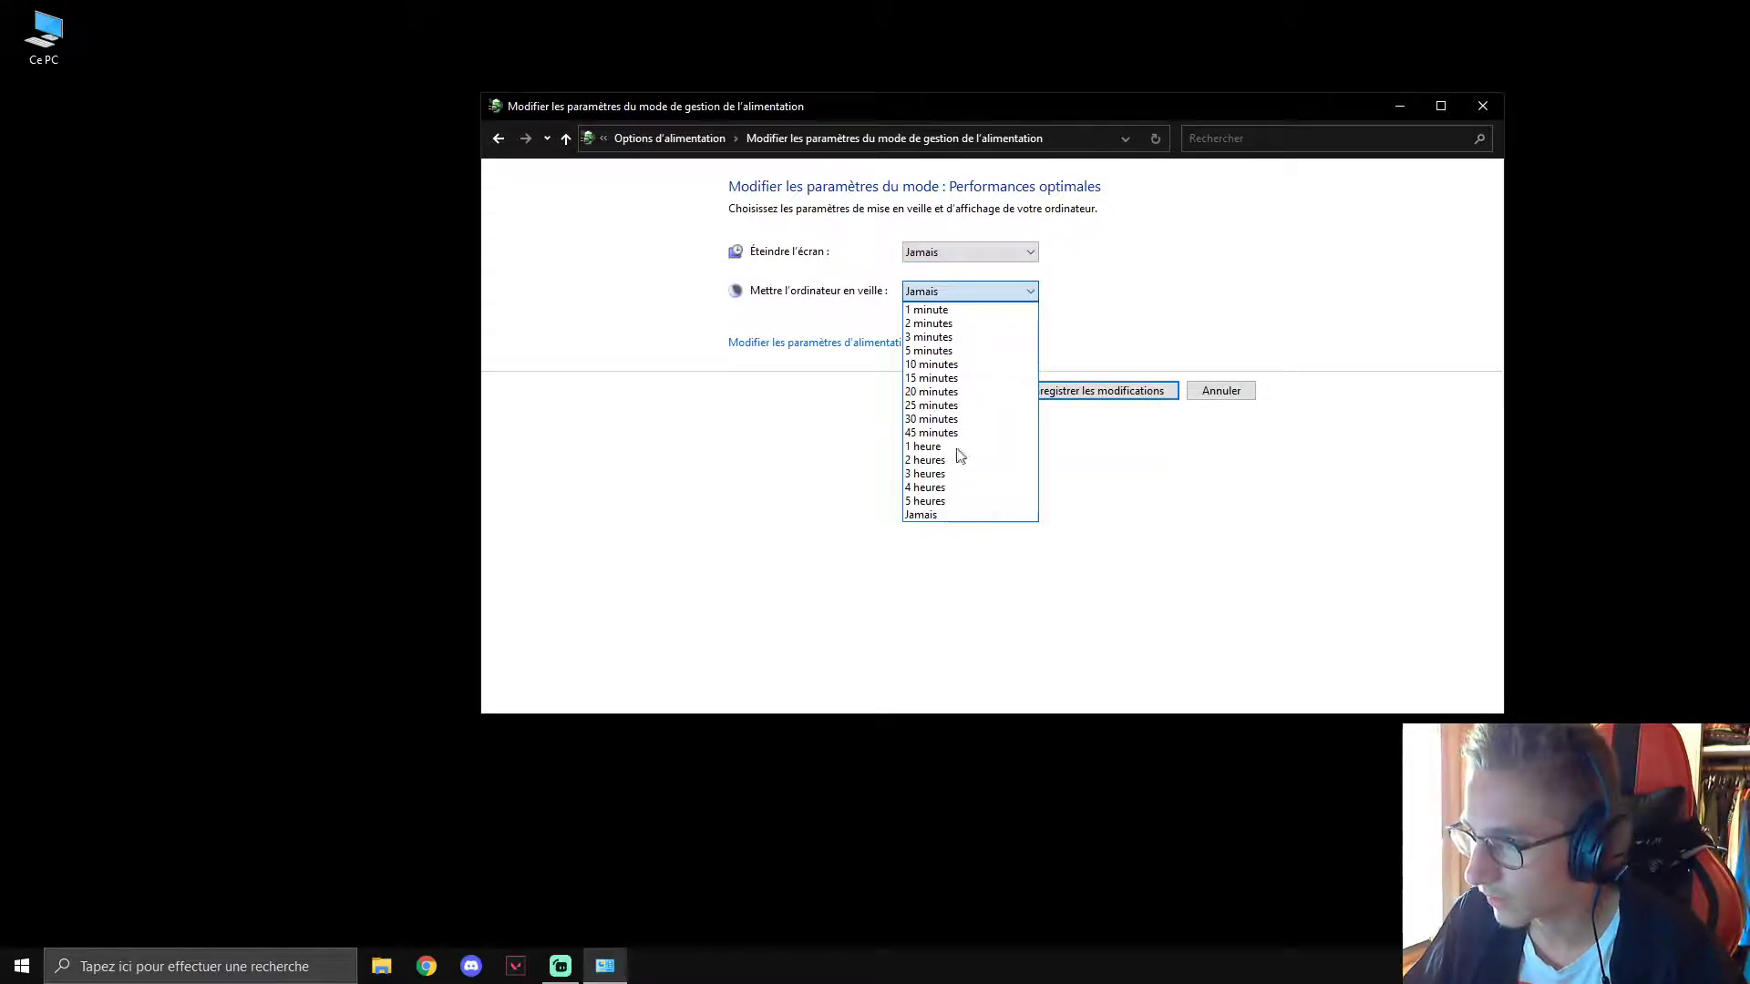
{"action": "left_click", "coordinate": [939, 519]}
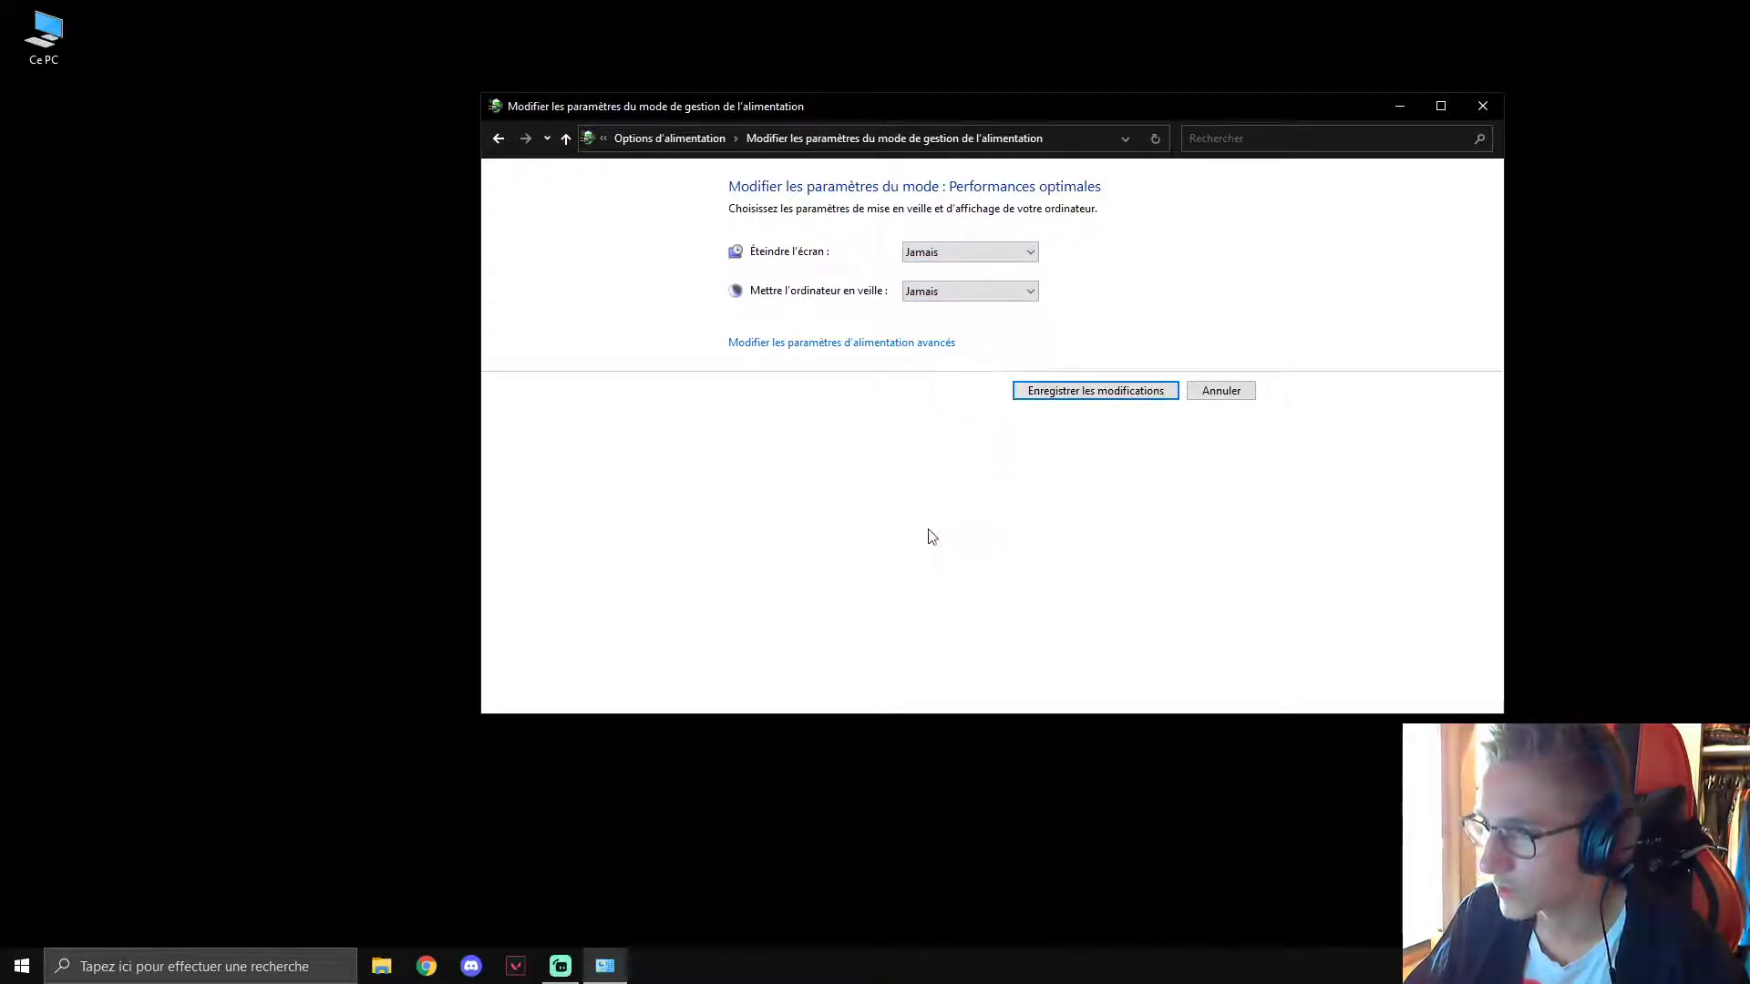
{"action": "left_click", "coordinate": [1090, 392]}
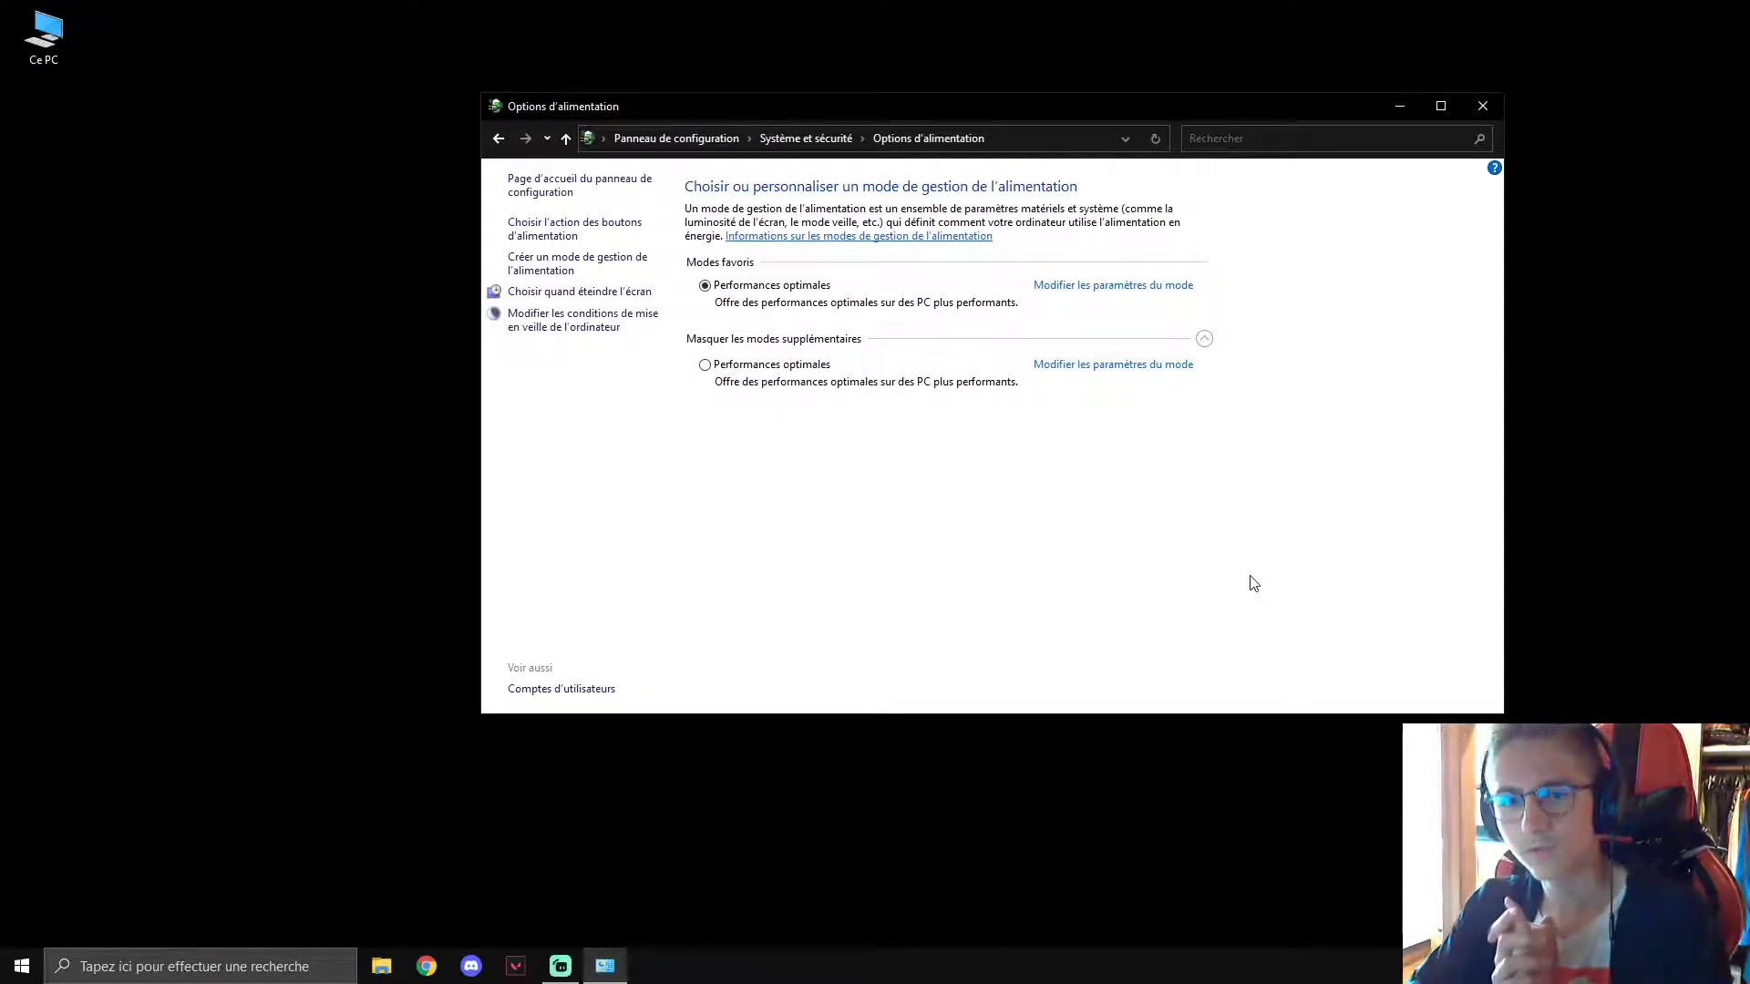
Check the pointer options in the mouse properties under Matériel et audio, and close the dialog and Control Panel.
{"action": "left_click", "coordinate": [782, 137]}
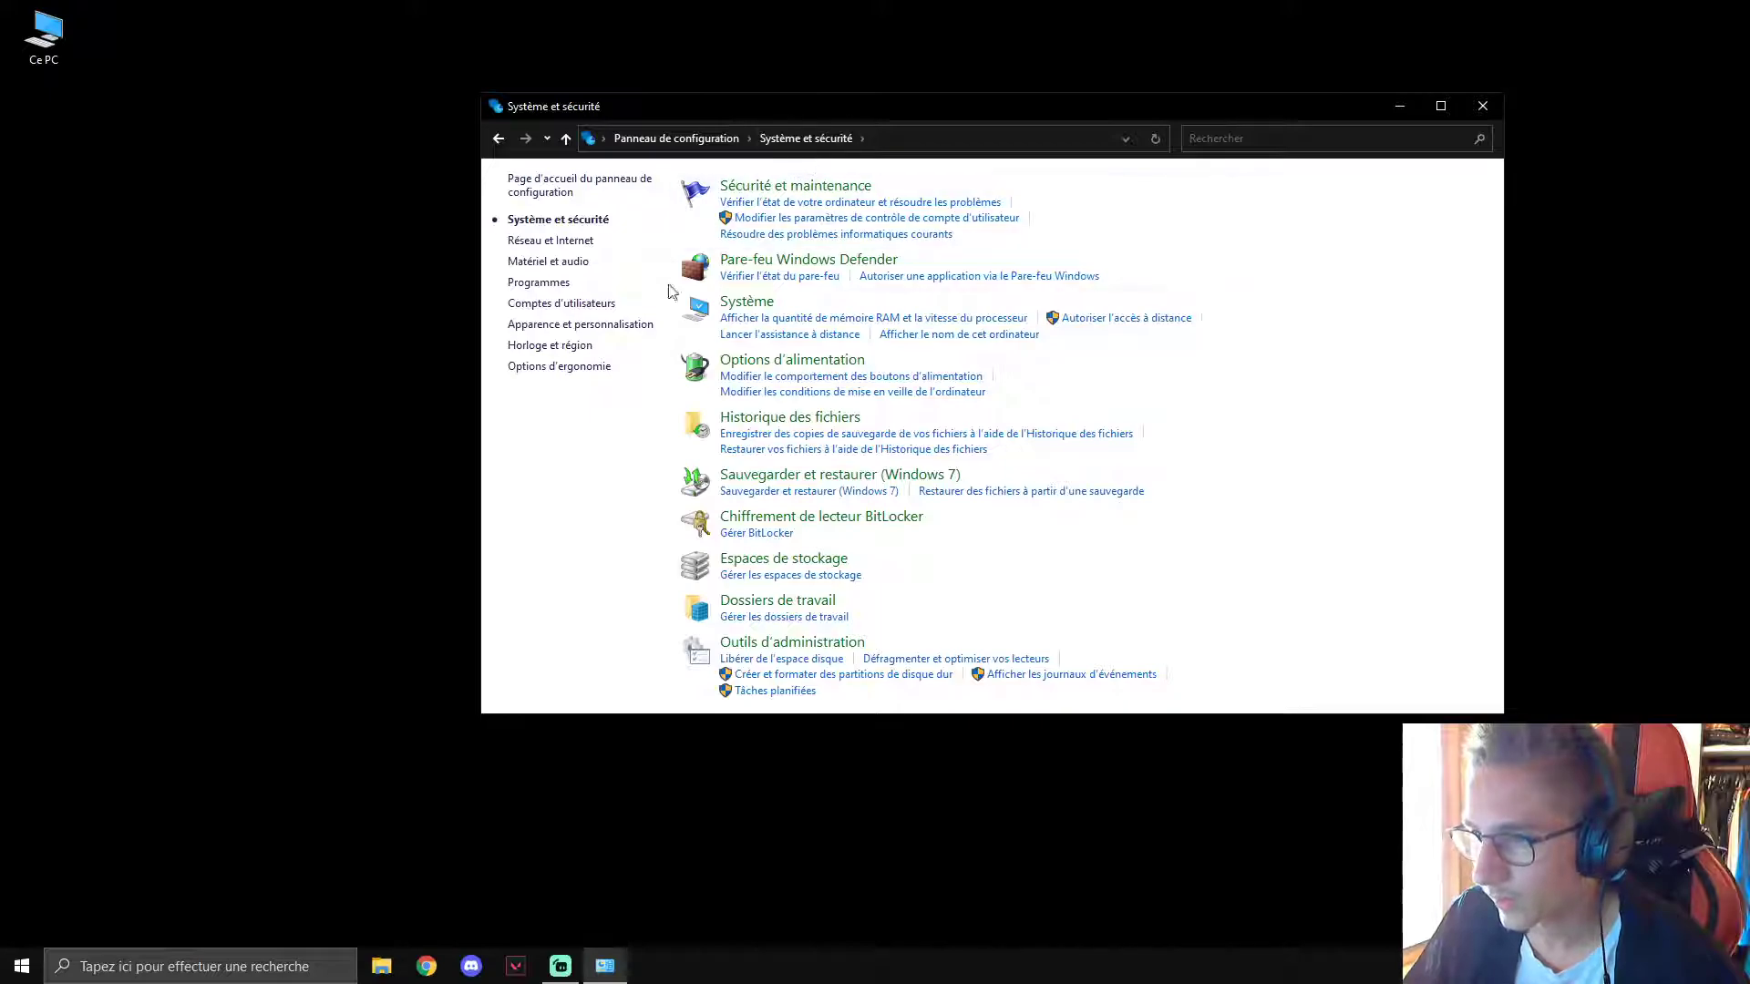
{"action": "left_click", "coordinate": [549, 263]}
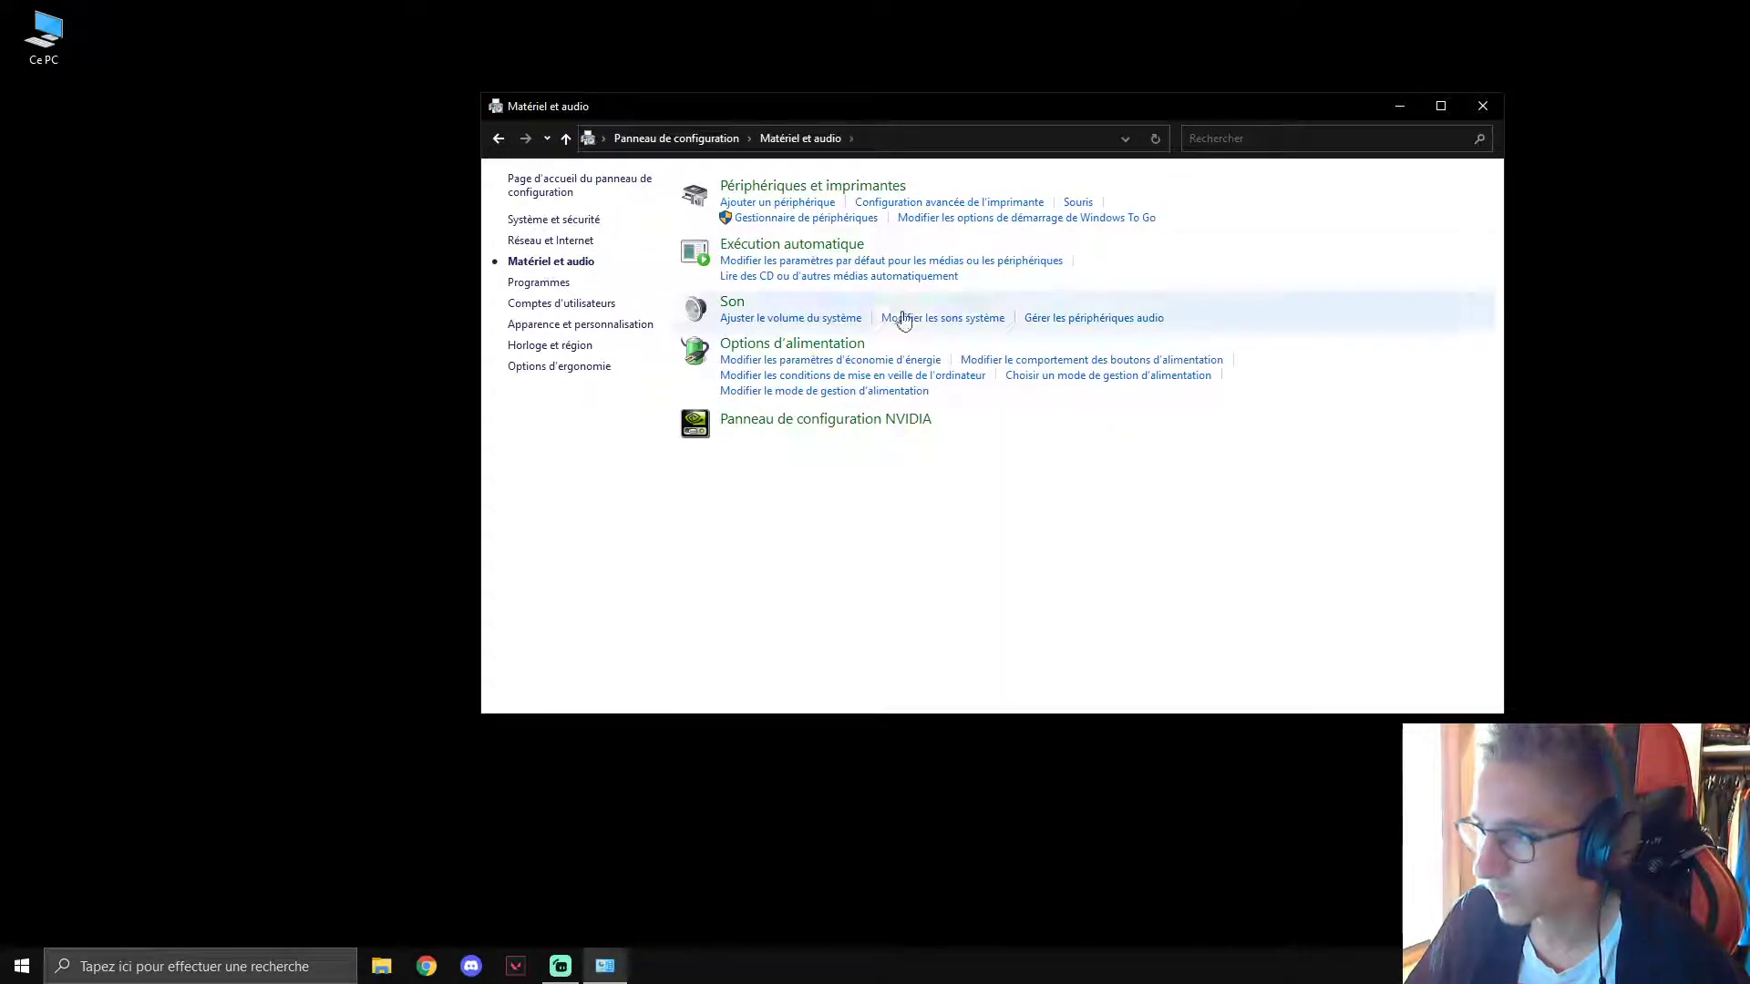
{"action": "left_click", "coordinate": [1077, 208]}
{"action": "left_click_drag", "start_coordinate": [204, 62], "coordinate": [862, 135]}
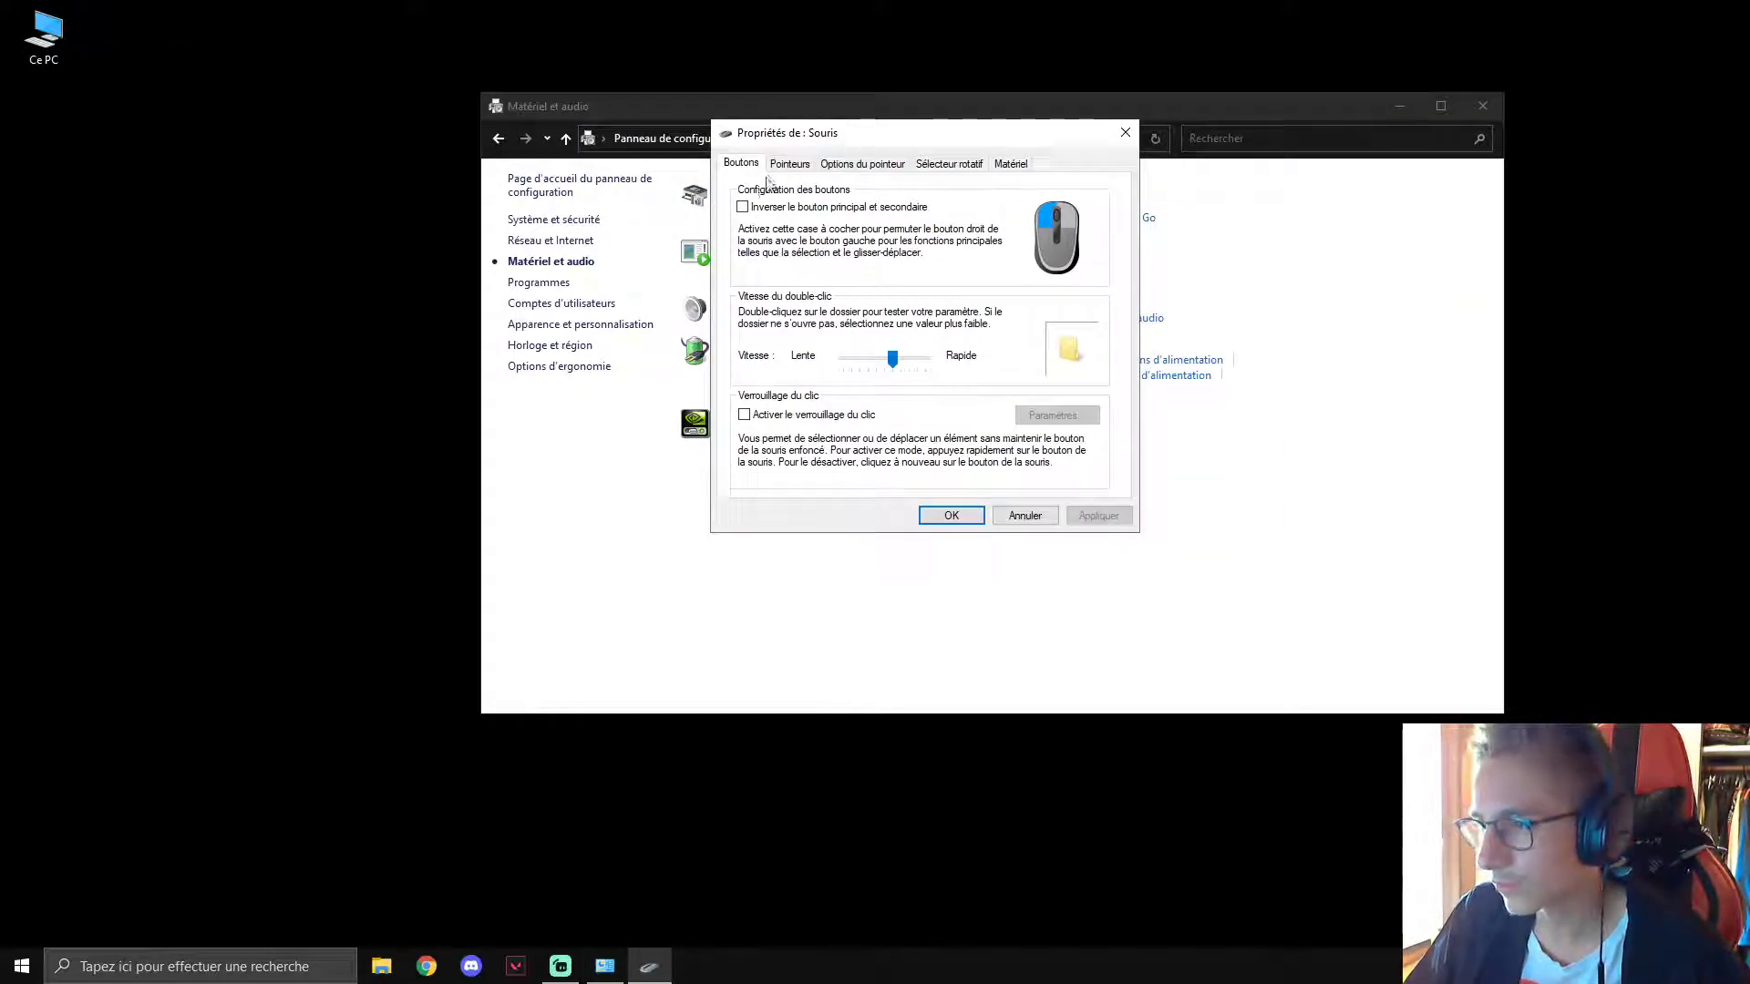
{"action": "left_click", "coordinate": [839, 167]}
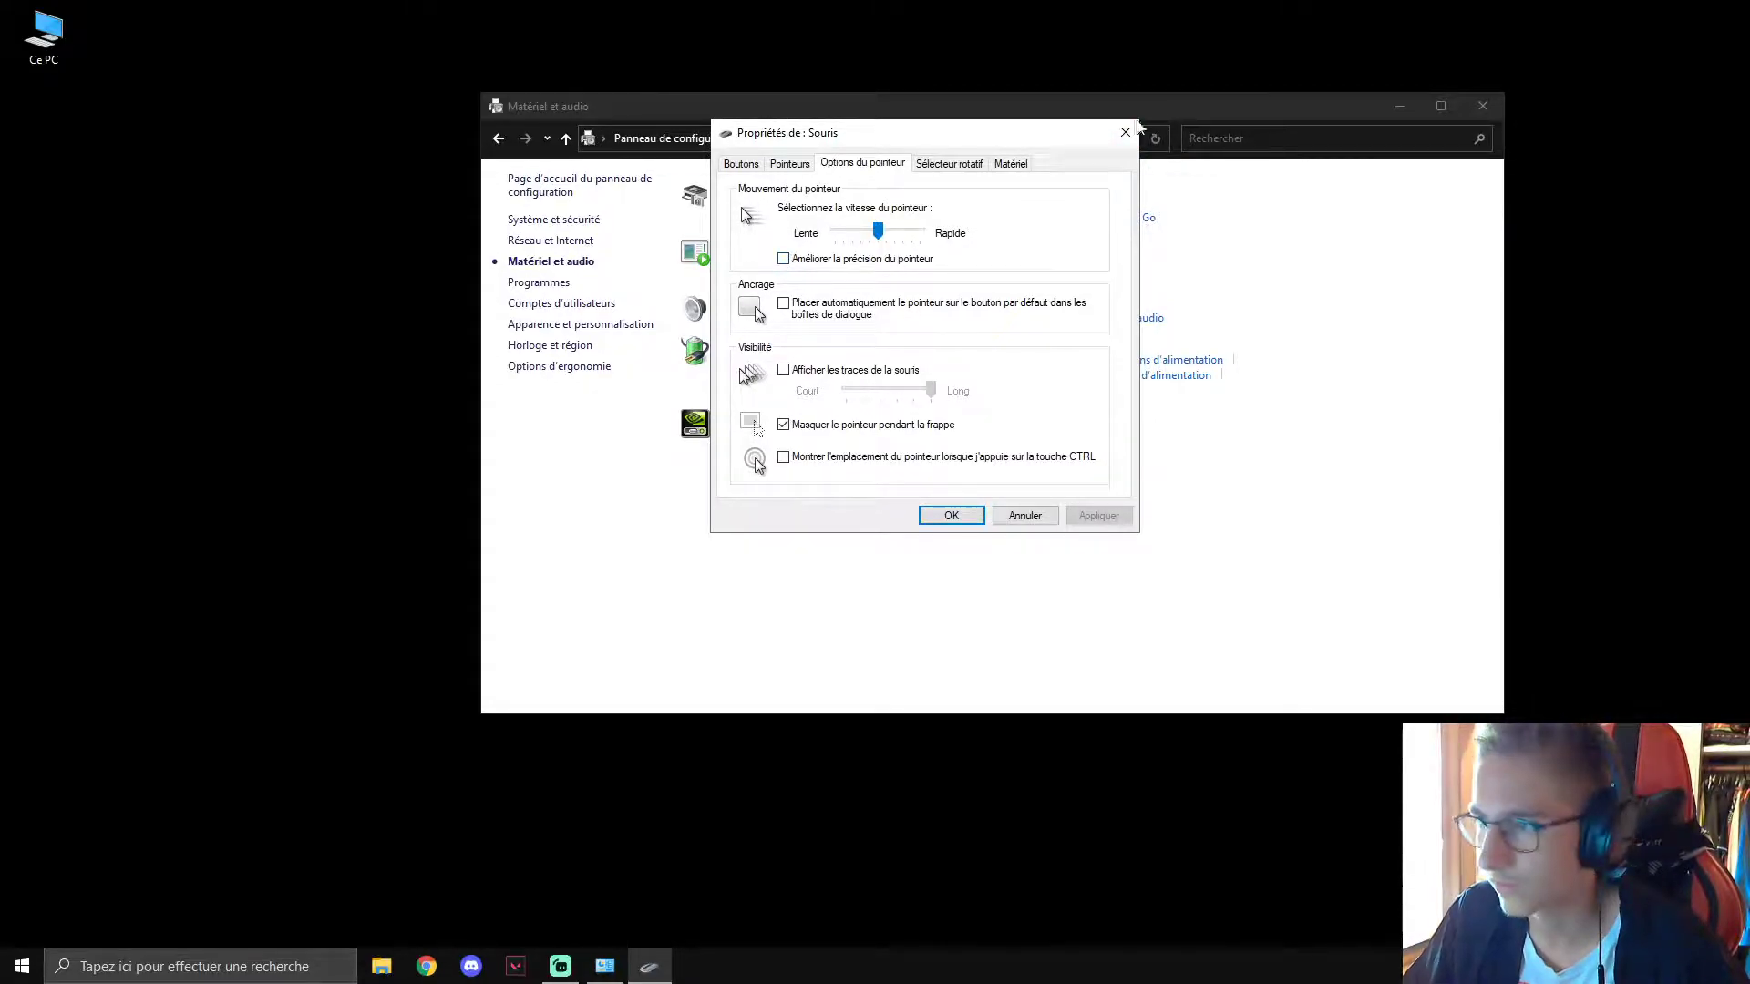
{"action": "left_click", "coordinate": [1126, 132]}
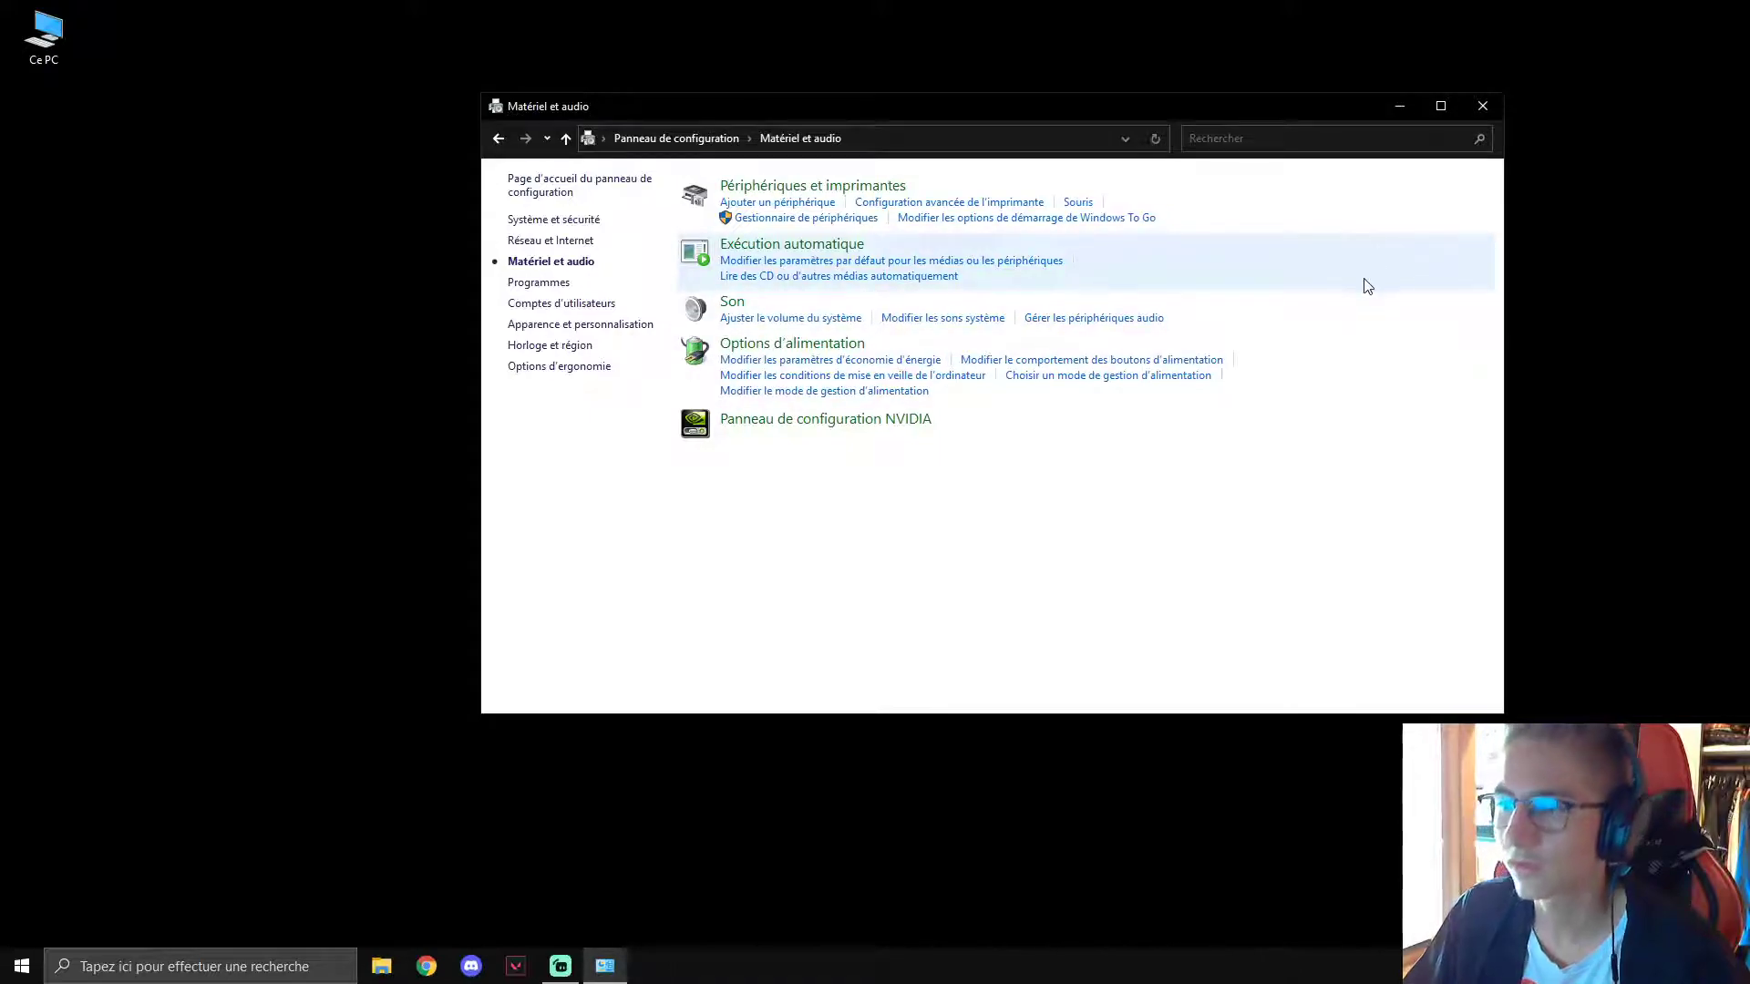
{"action": "left_click", "coordinate": [1482, 105]}
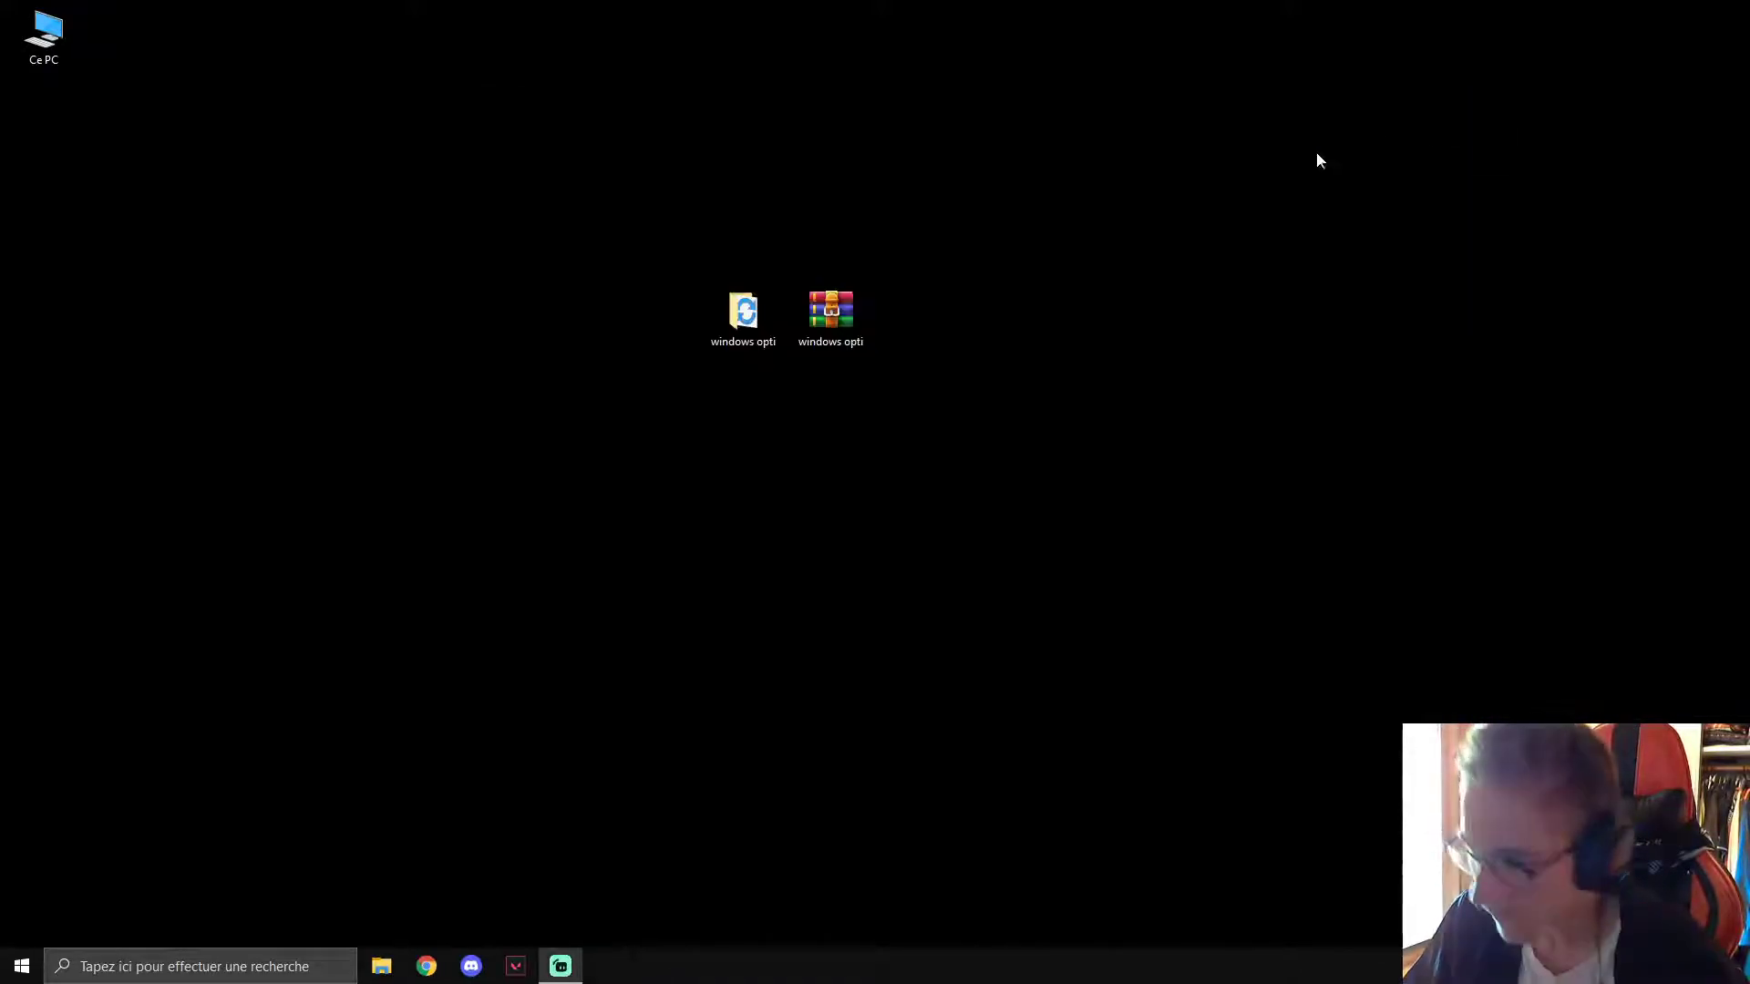
Reopen the windows opti folder and run Rebuild Performance Counters from its 7.0 subfolder as administrator.
{"action": "double_click", "coordinate": [715, 326]}
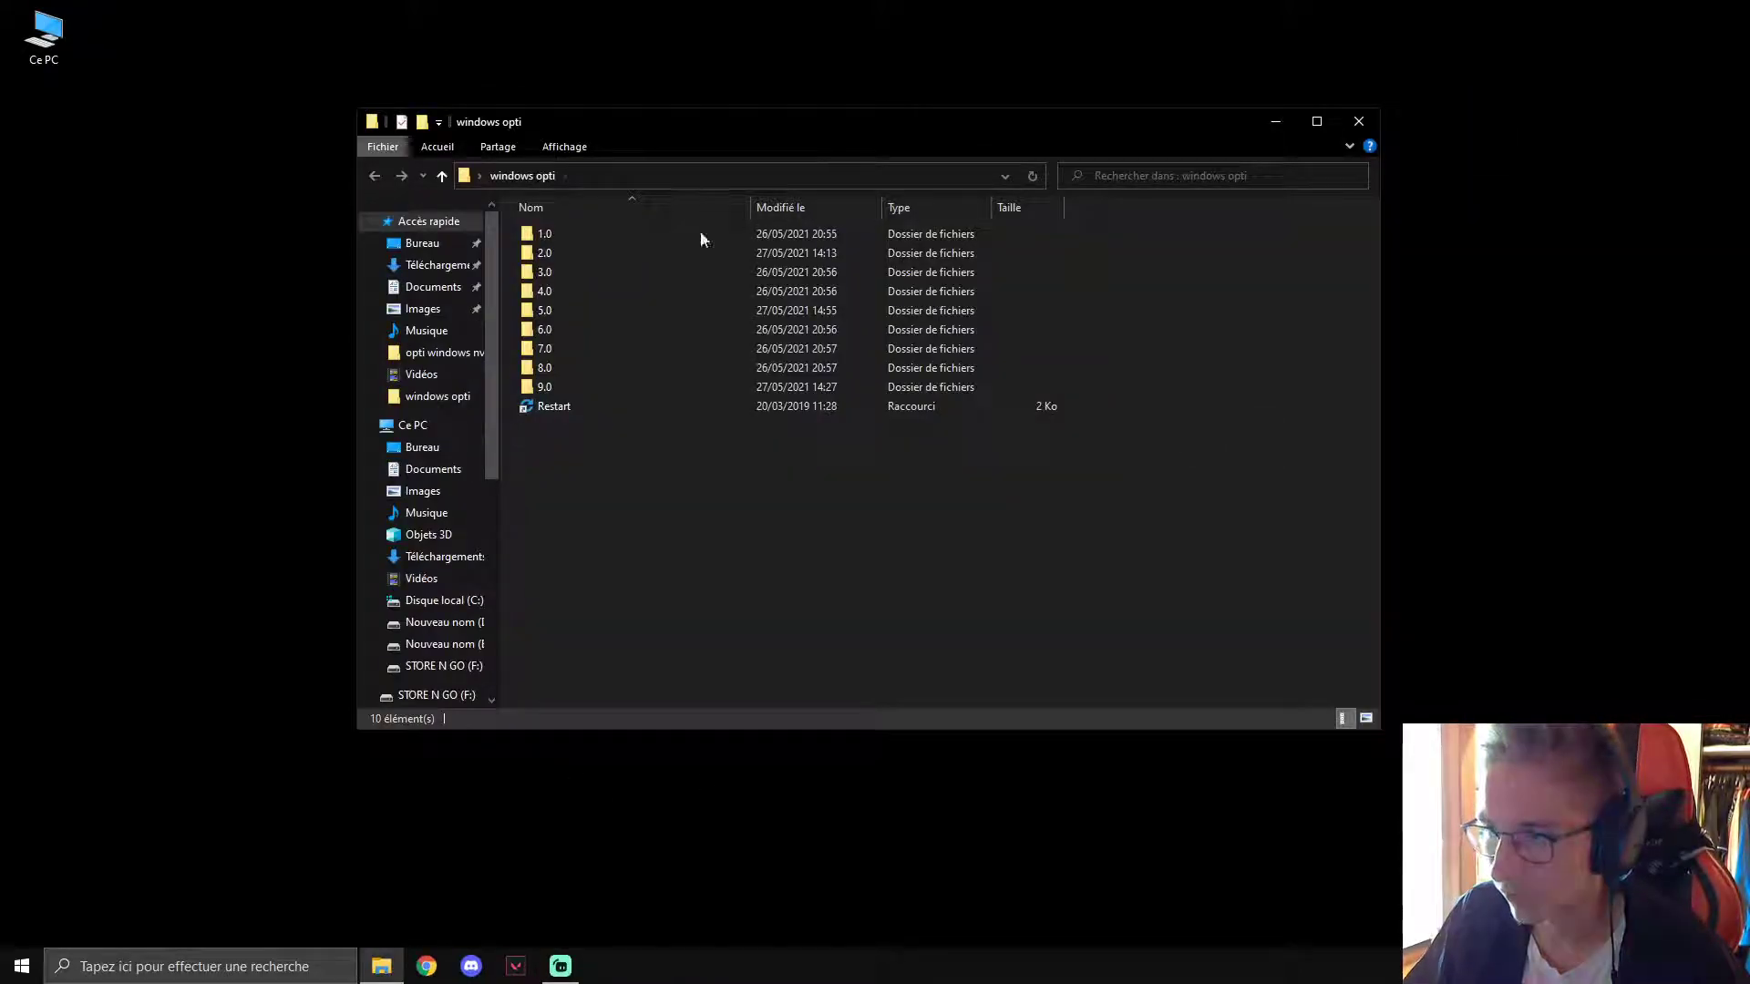
{"action": "double_click", "coordinate": [576, 334]}
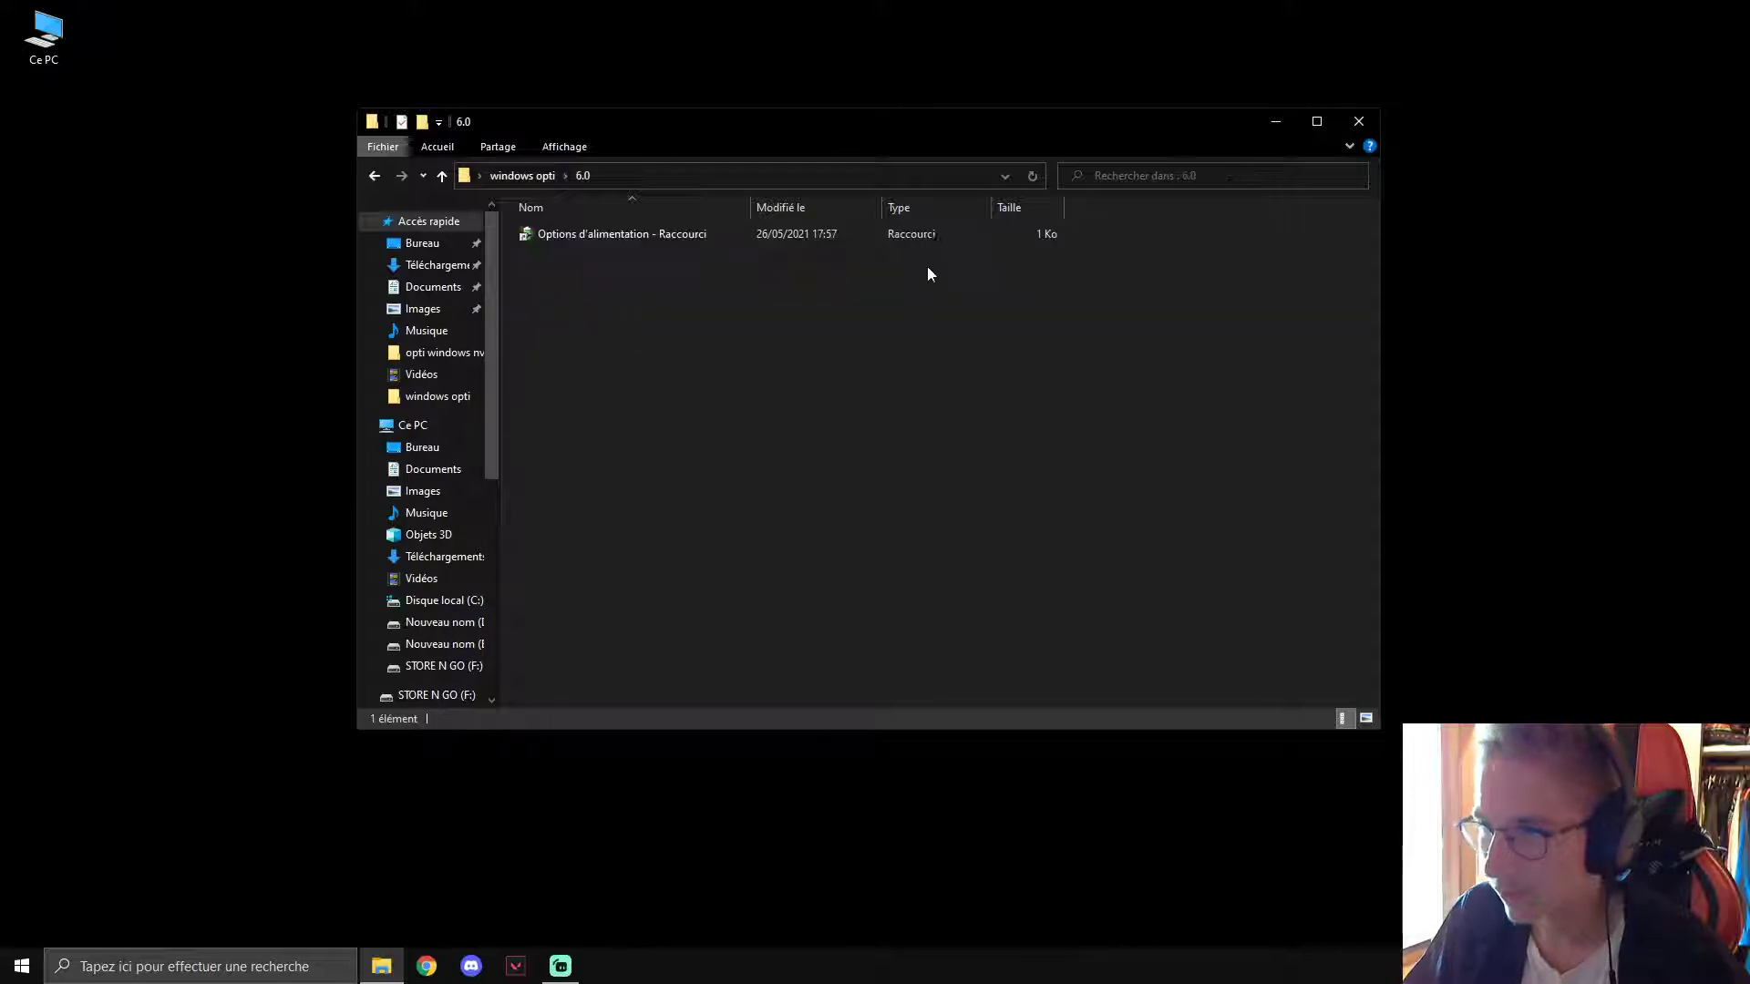
{"action": "left_click", "coordinate": [374, 176]}
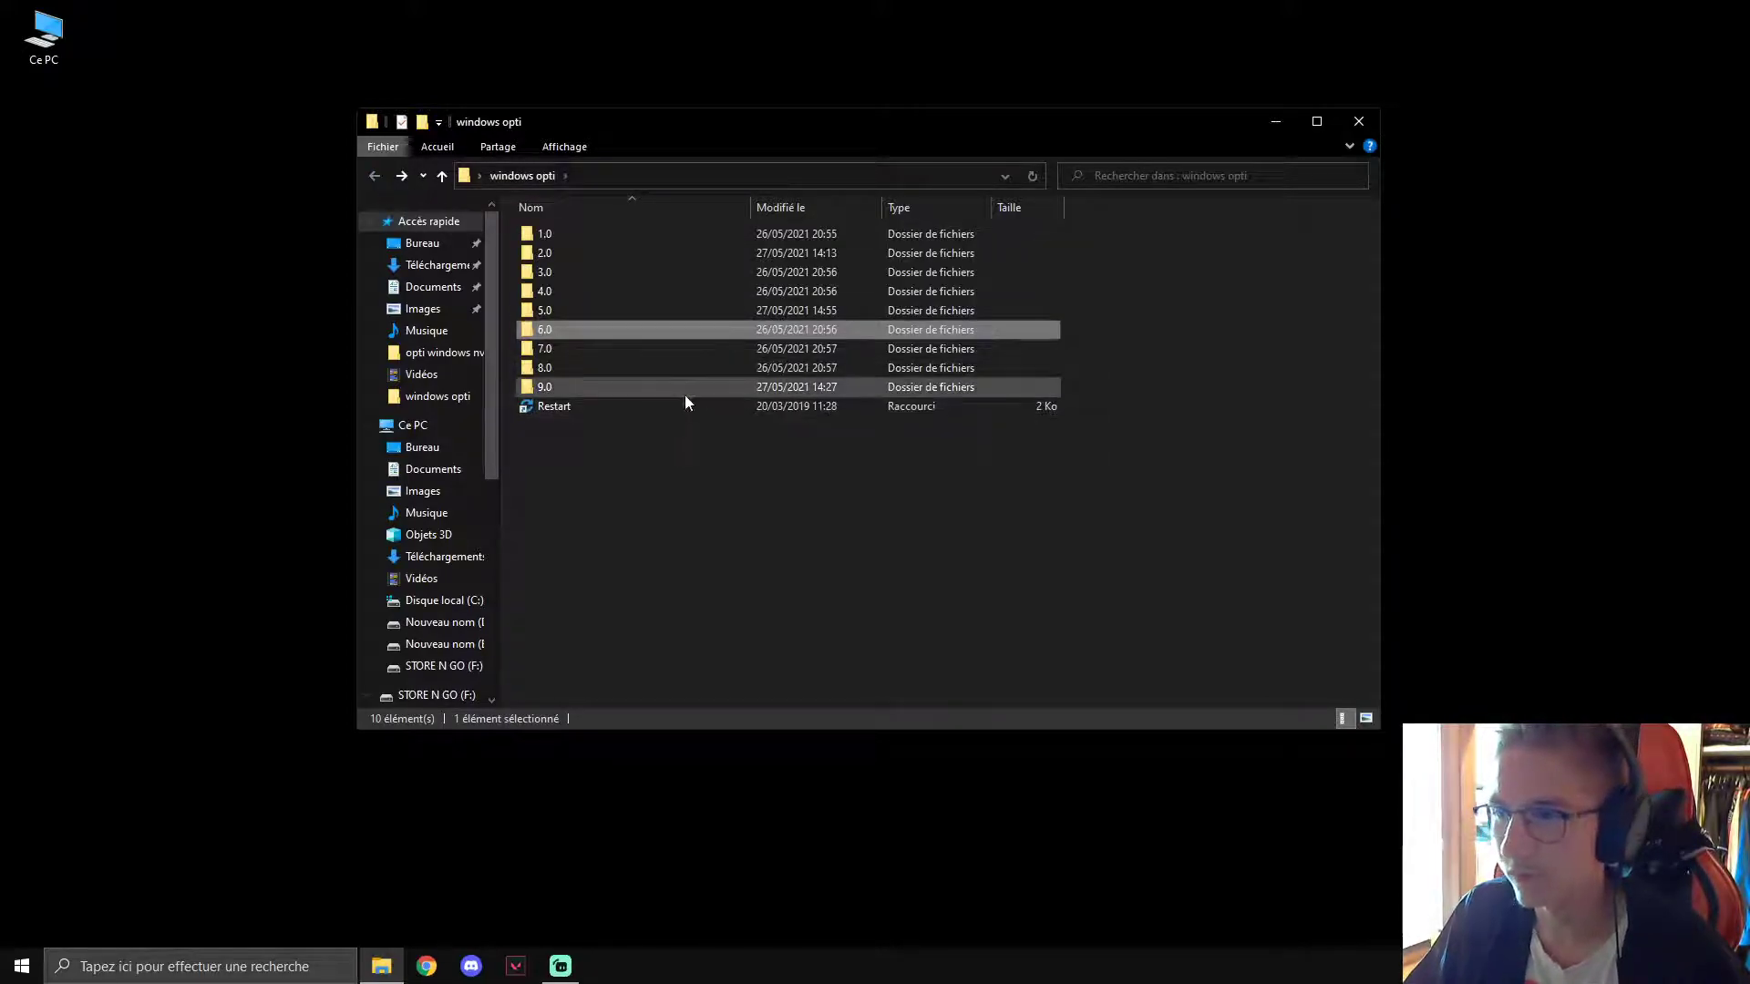
{"action": "double_click", "coordinate": [571, 350]}
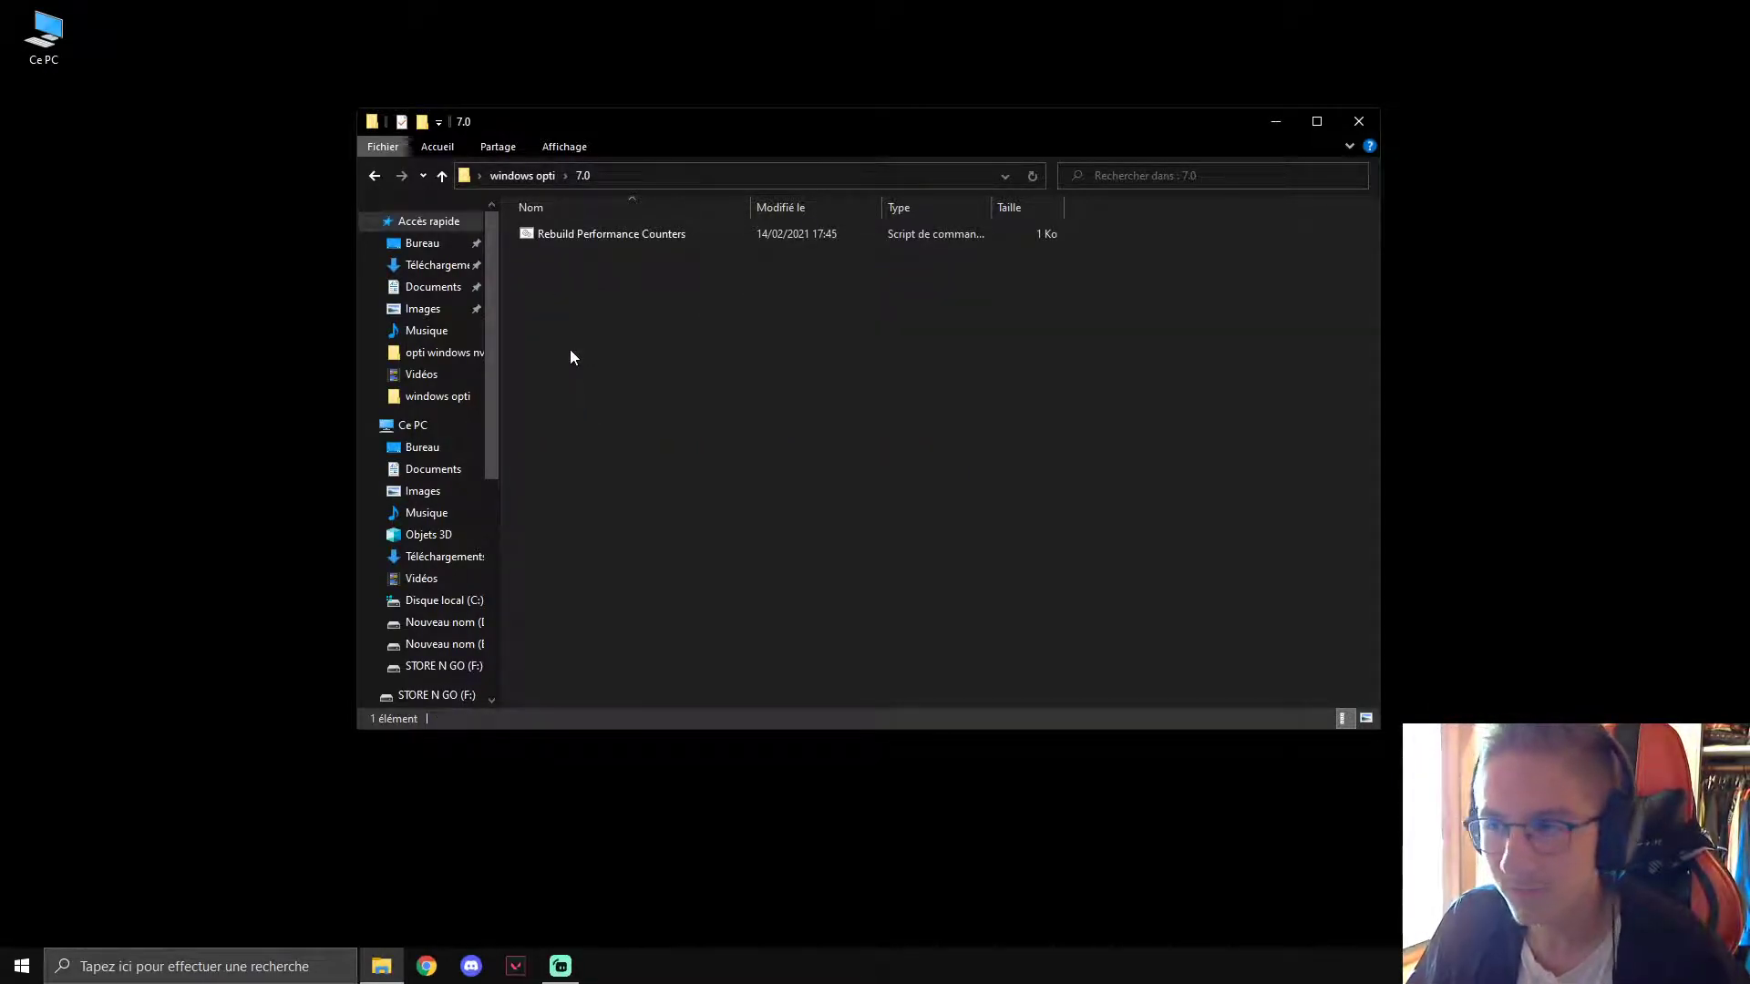
{"action": "right_click", "coordinate": [615, 237]}
{"action": "left_click", "coordinate": [716, 312]}
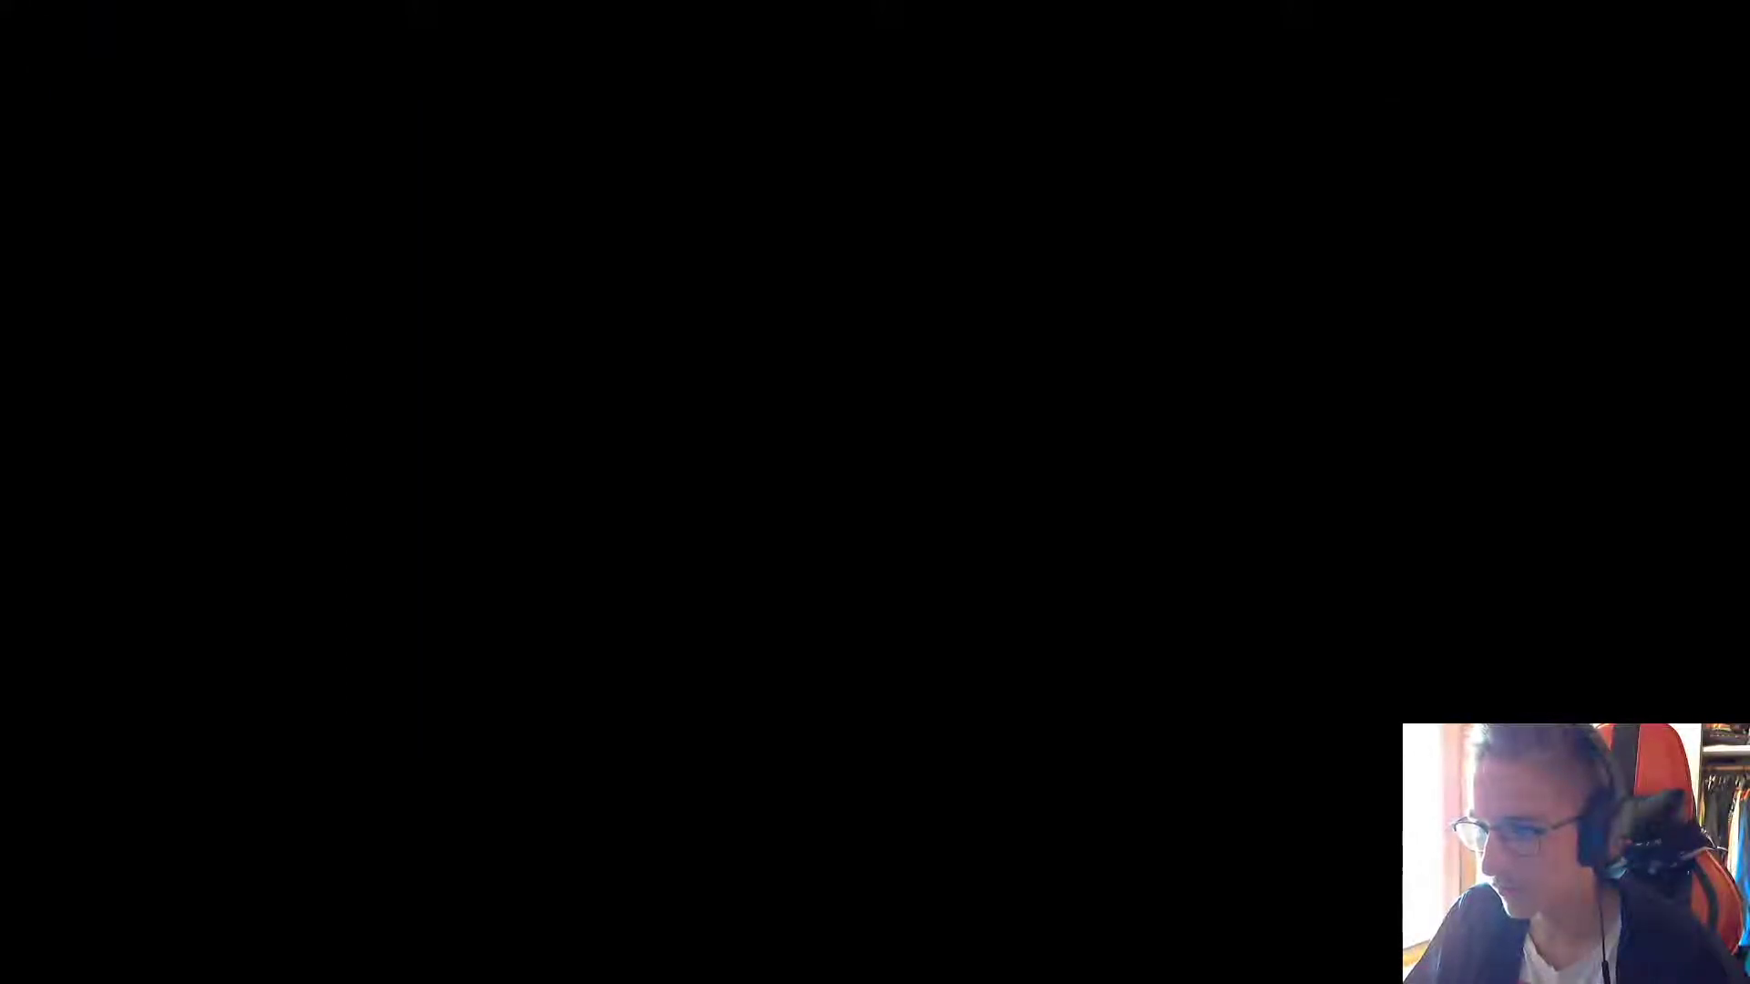
{"action": "left_click", "coordinate": [789, 597]}
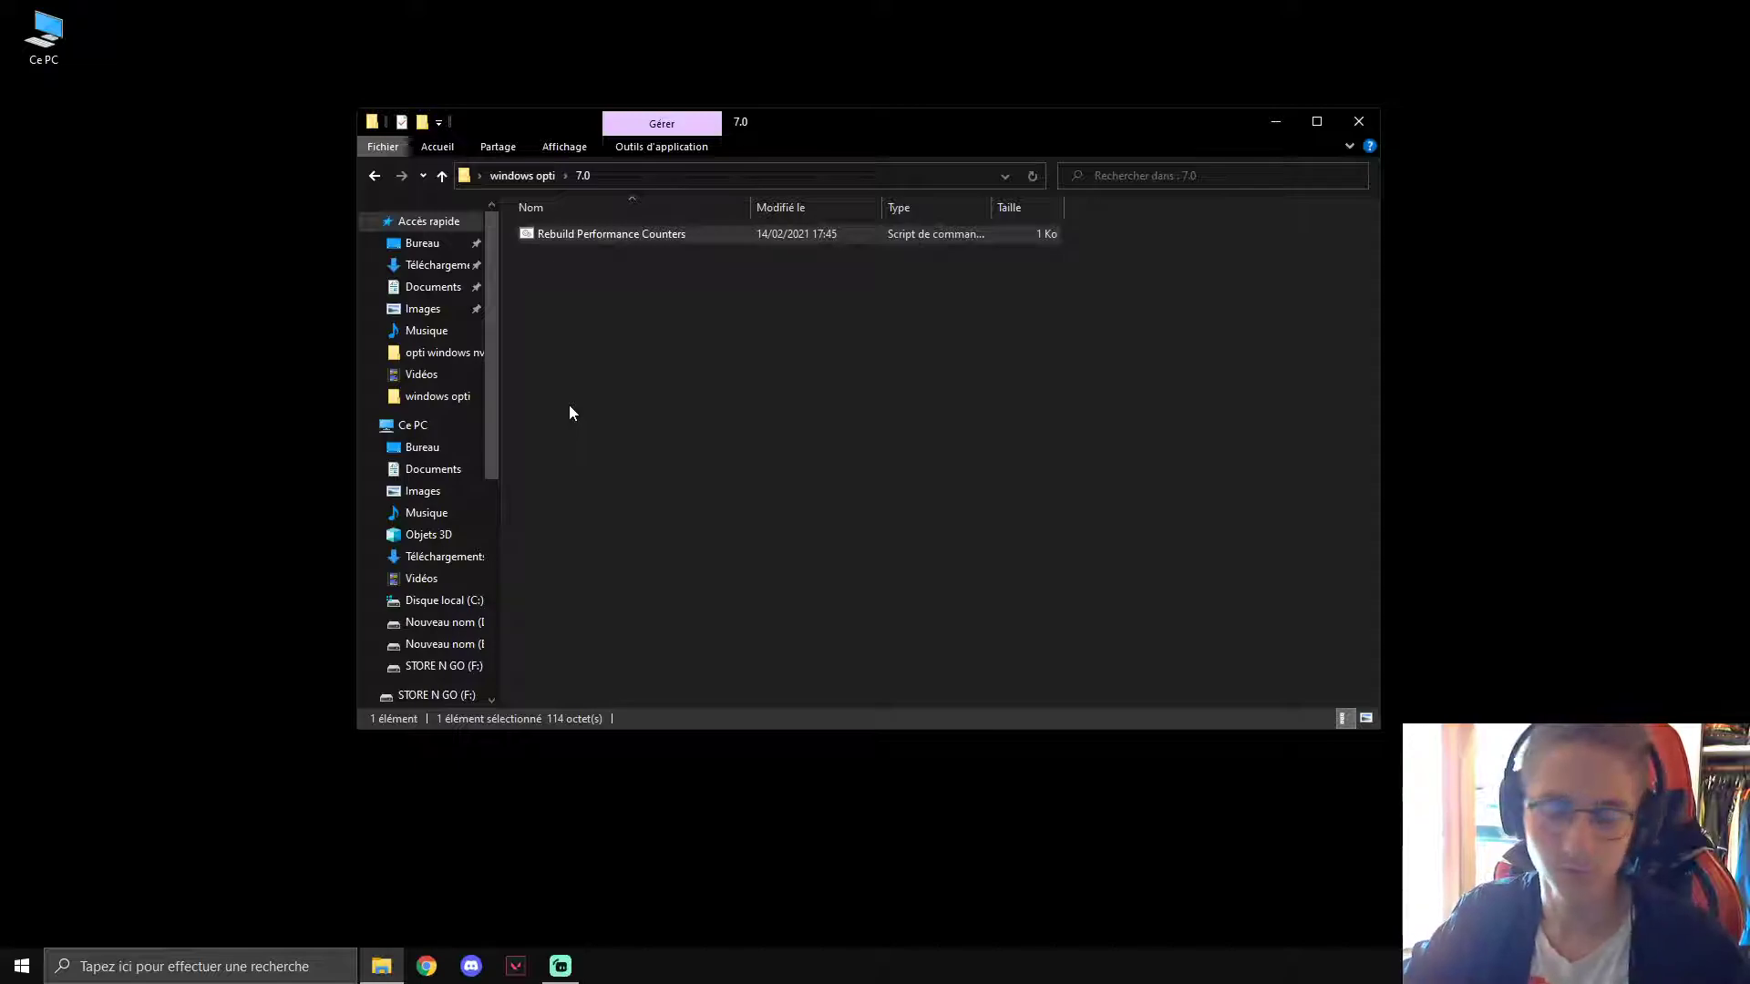
Return to the windows opti folder and open the autoruns folder inside its 8.0 subfolder.
{"action": "left_click", "coordinate": [380, 175]}
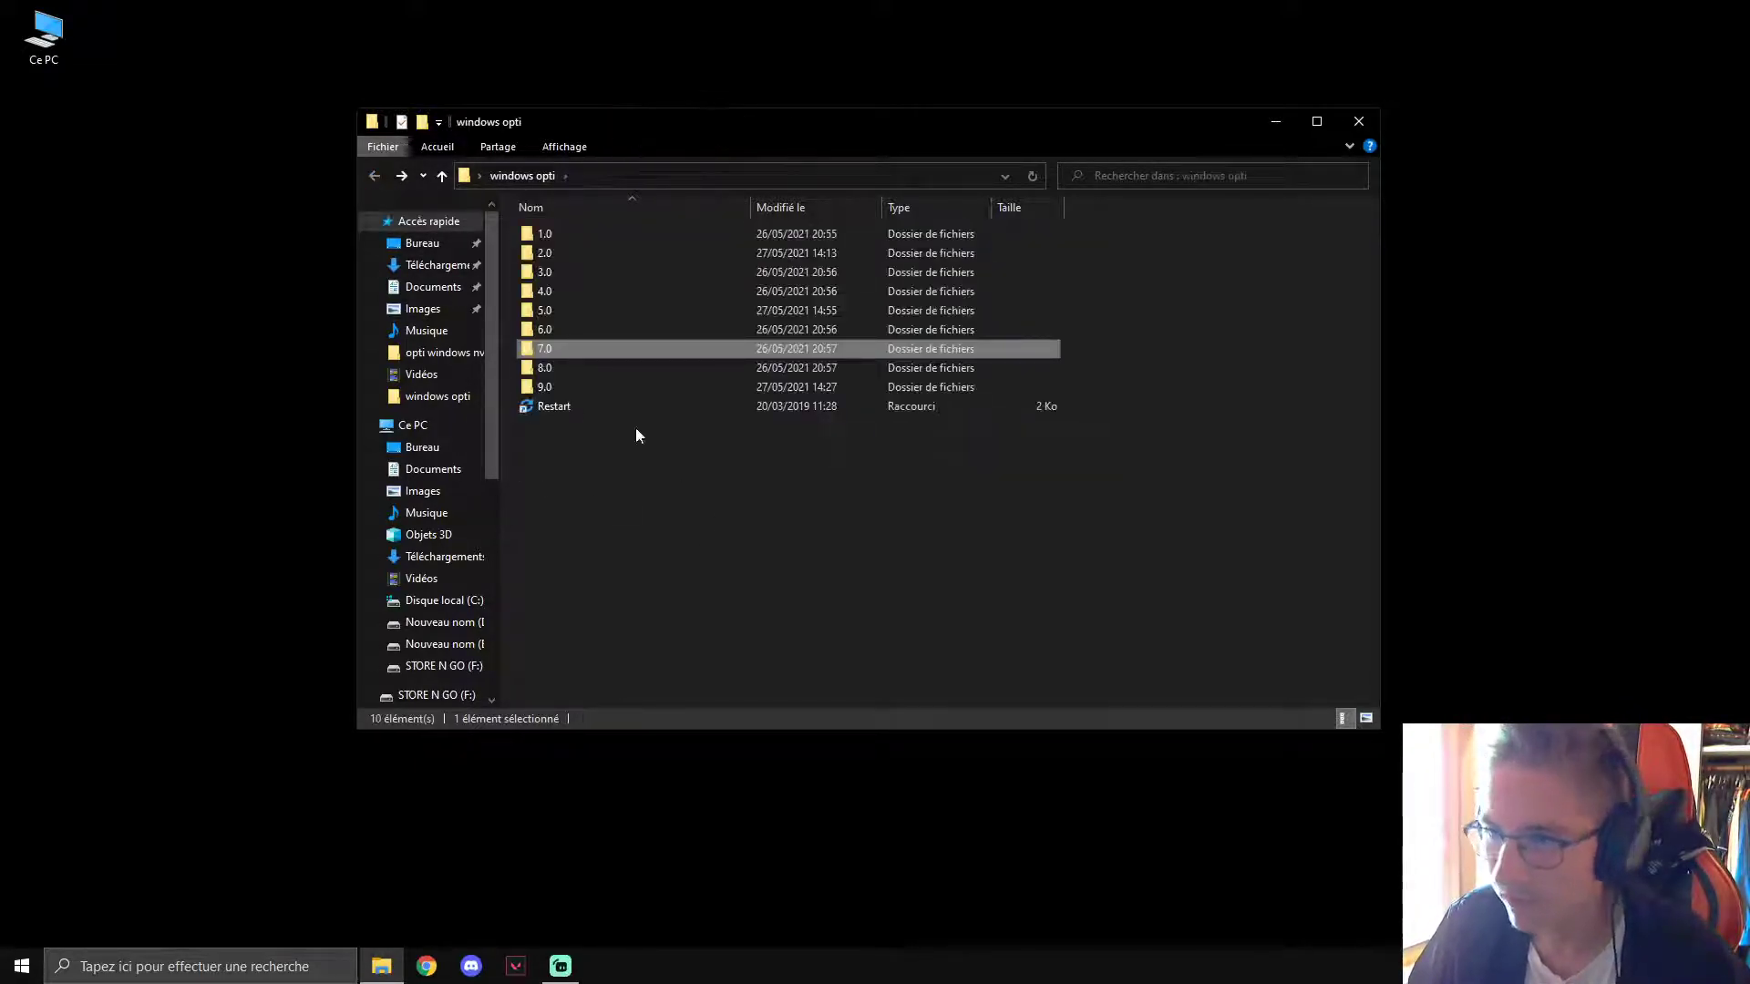
{"action": "double_click", "coordinate": [553, 370]}
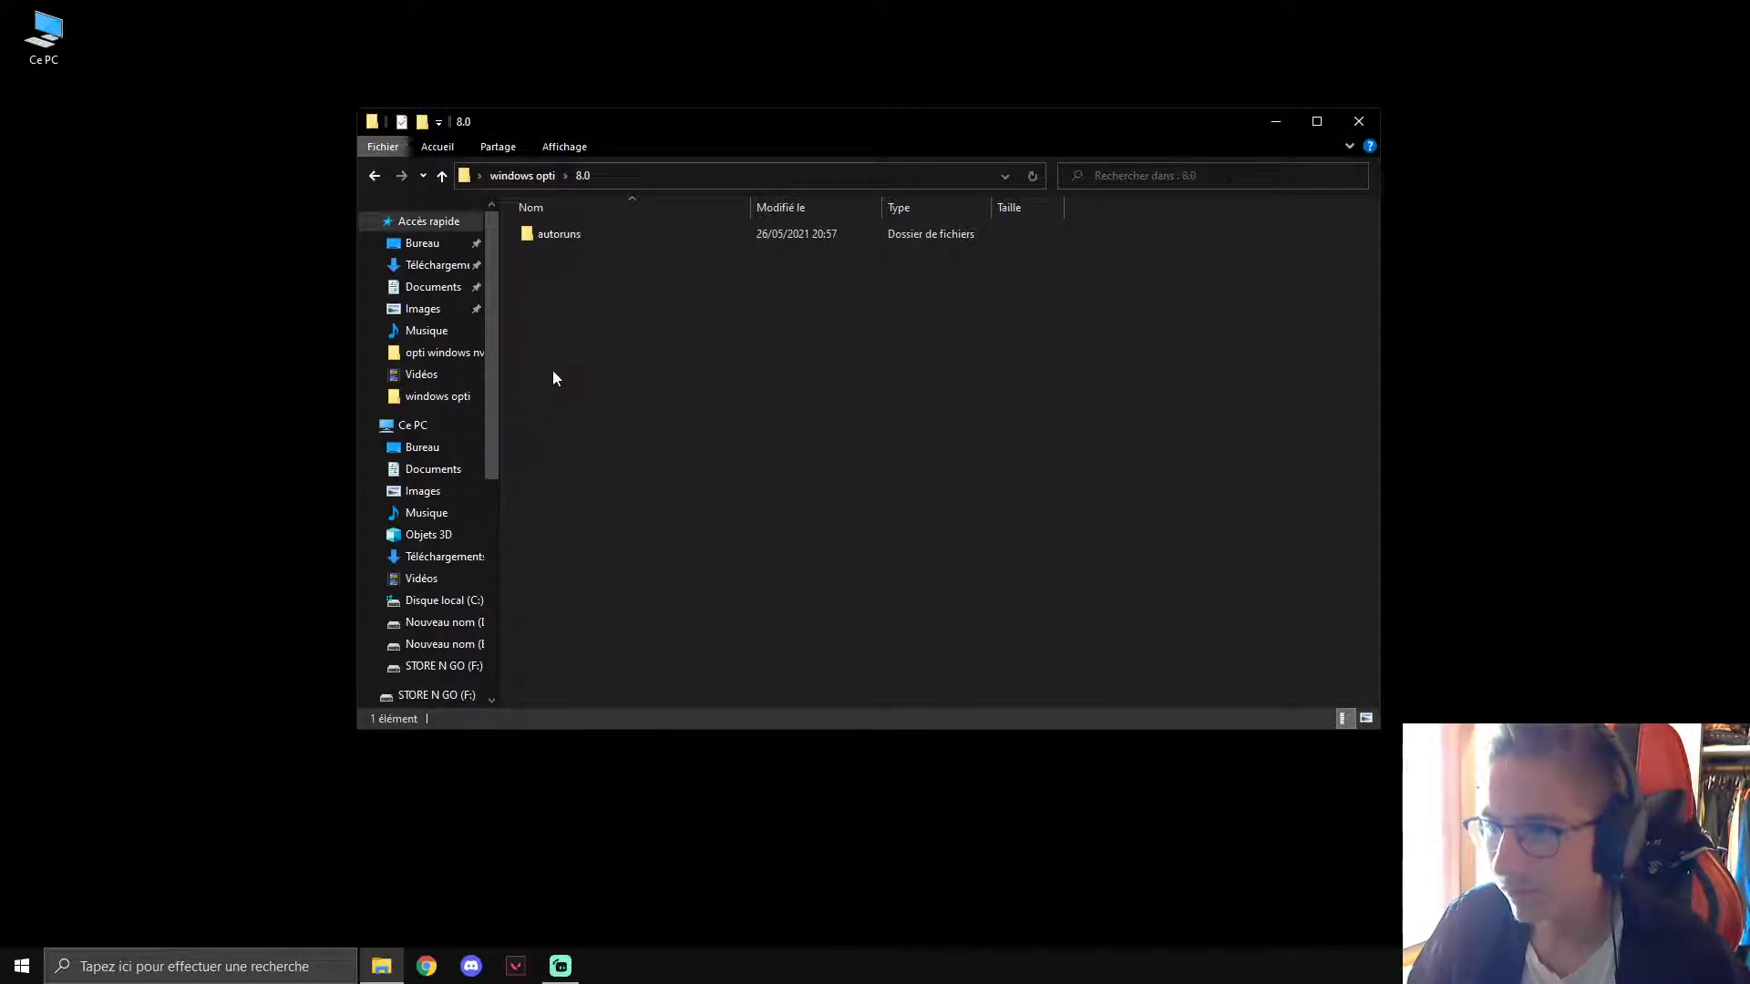
{"action": "double_click", "coordinate": [557, 240]}
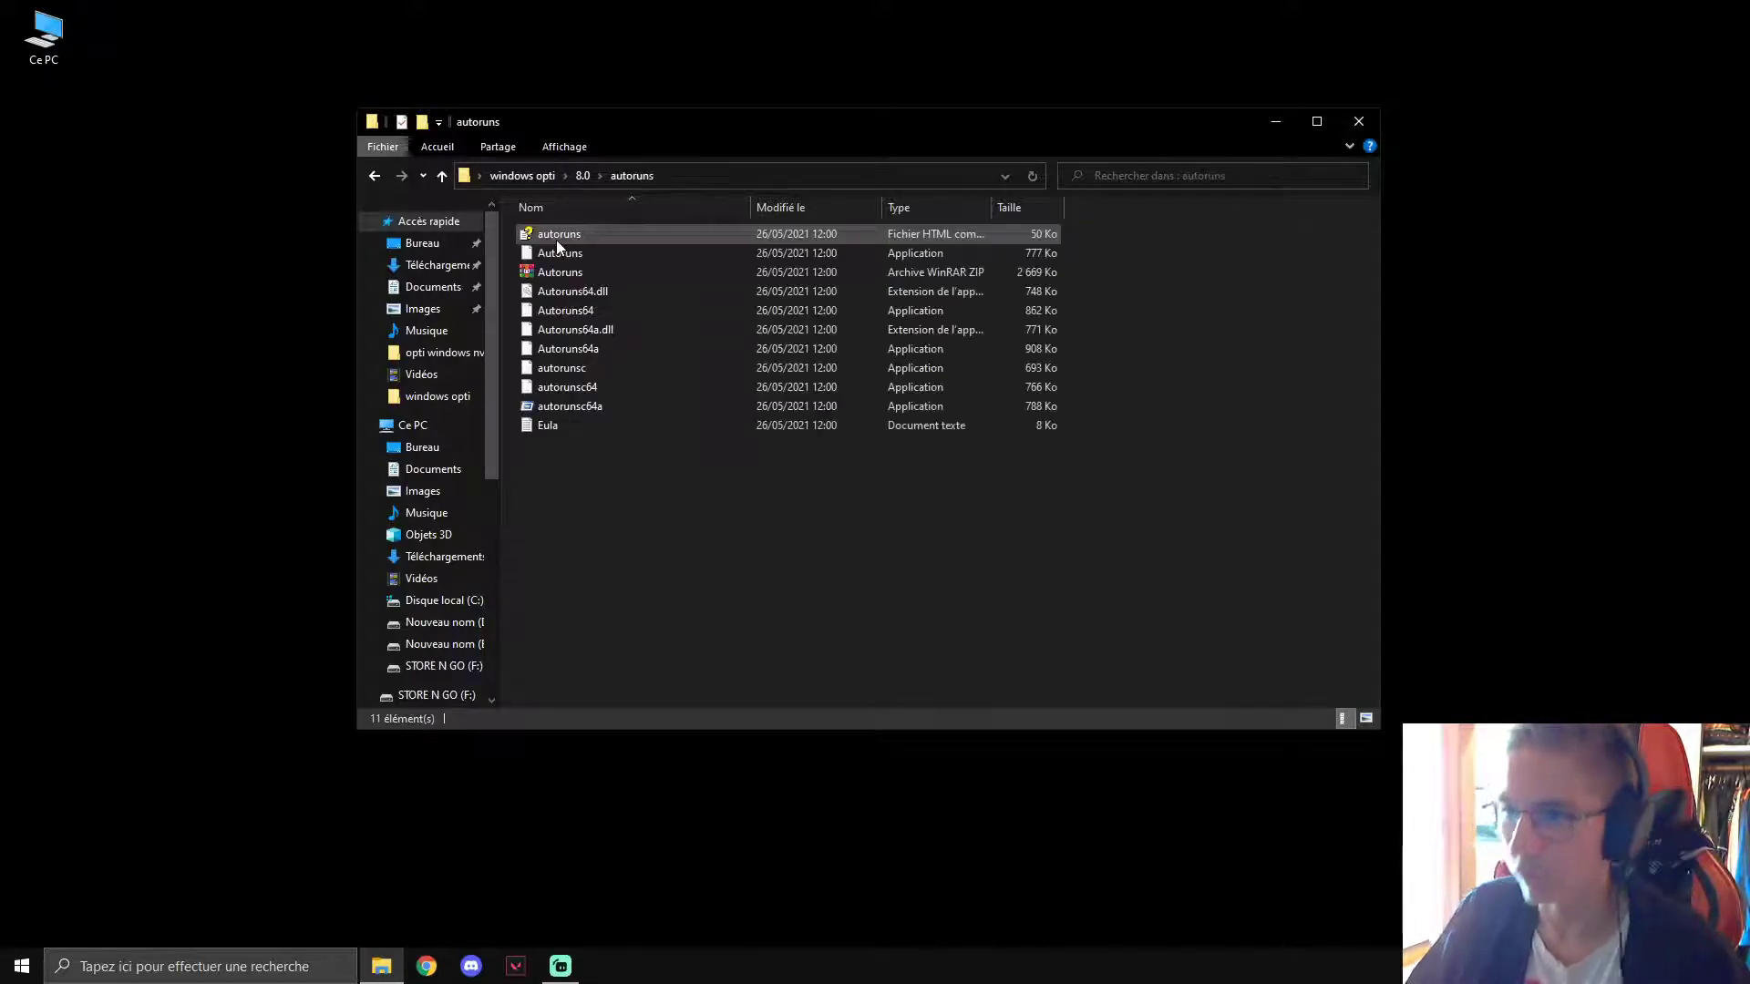
{"action": "left_click", "coordinate": [374, 176]}
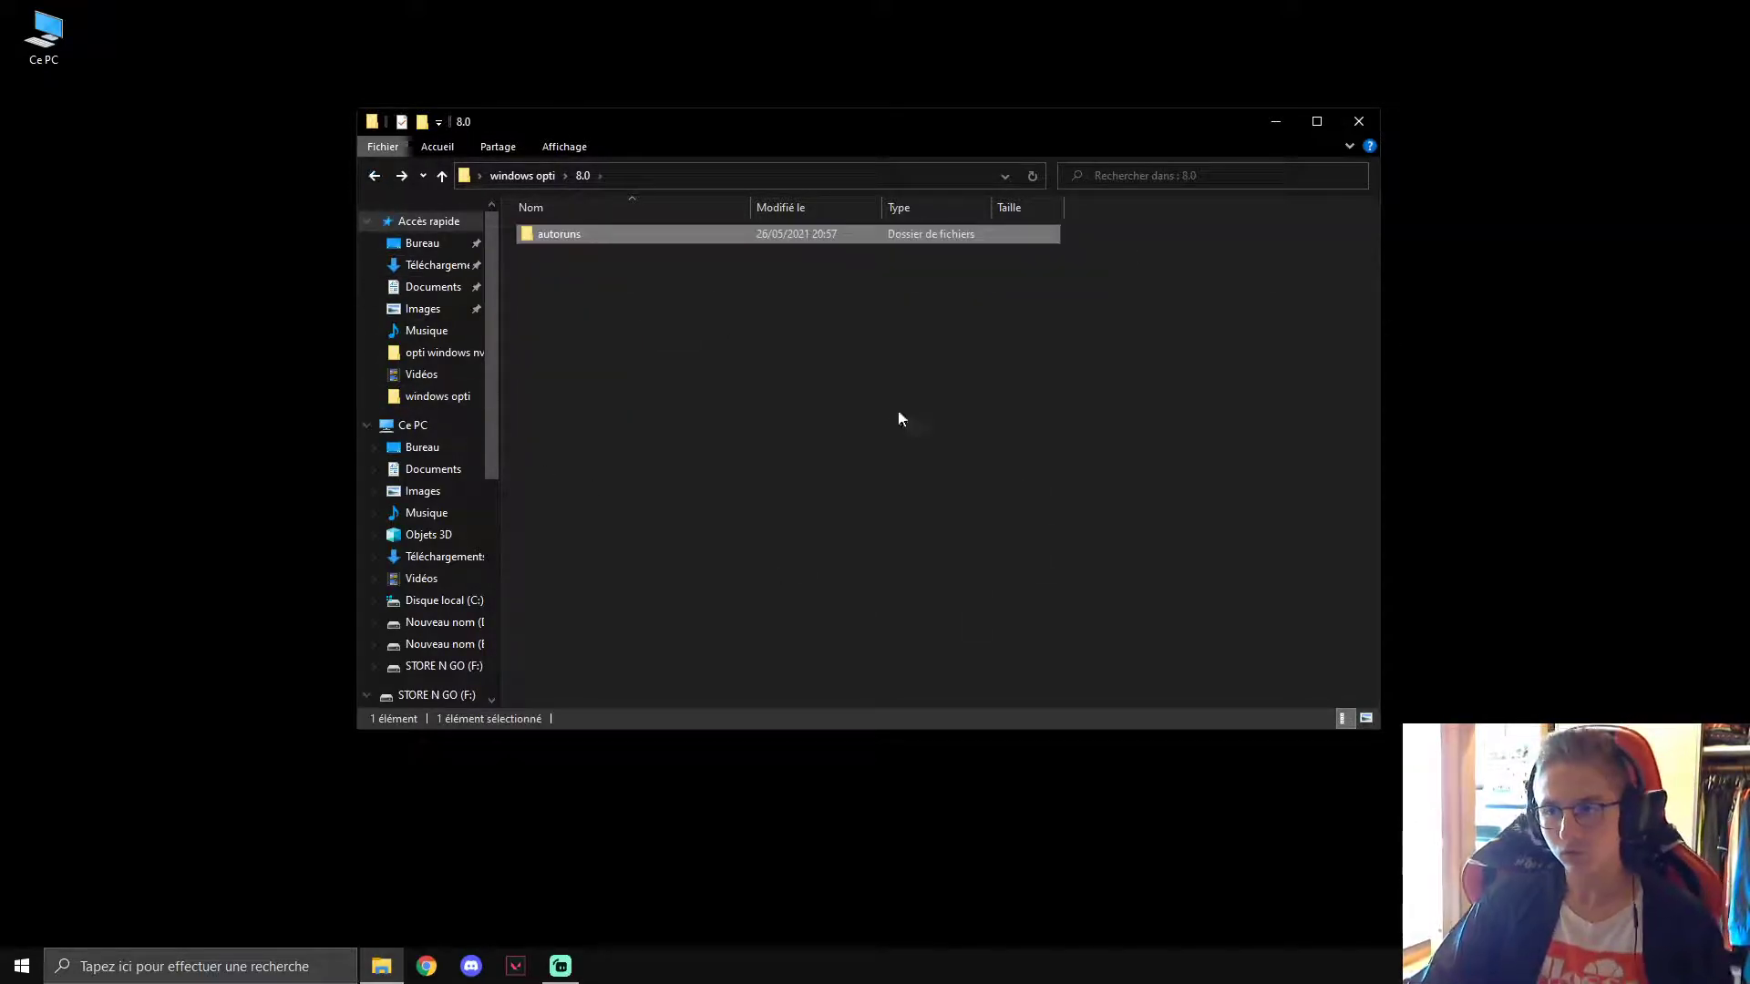
{"action": "double_click", "coordinate": [576, 236]}
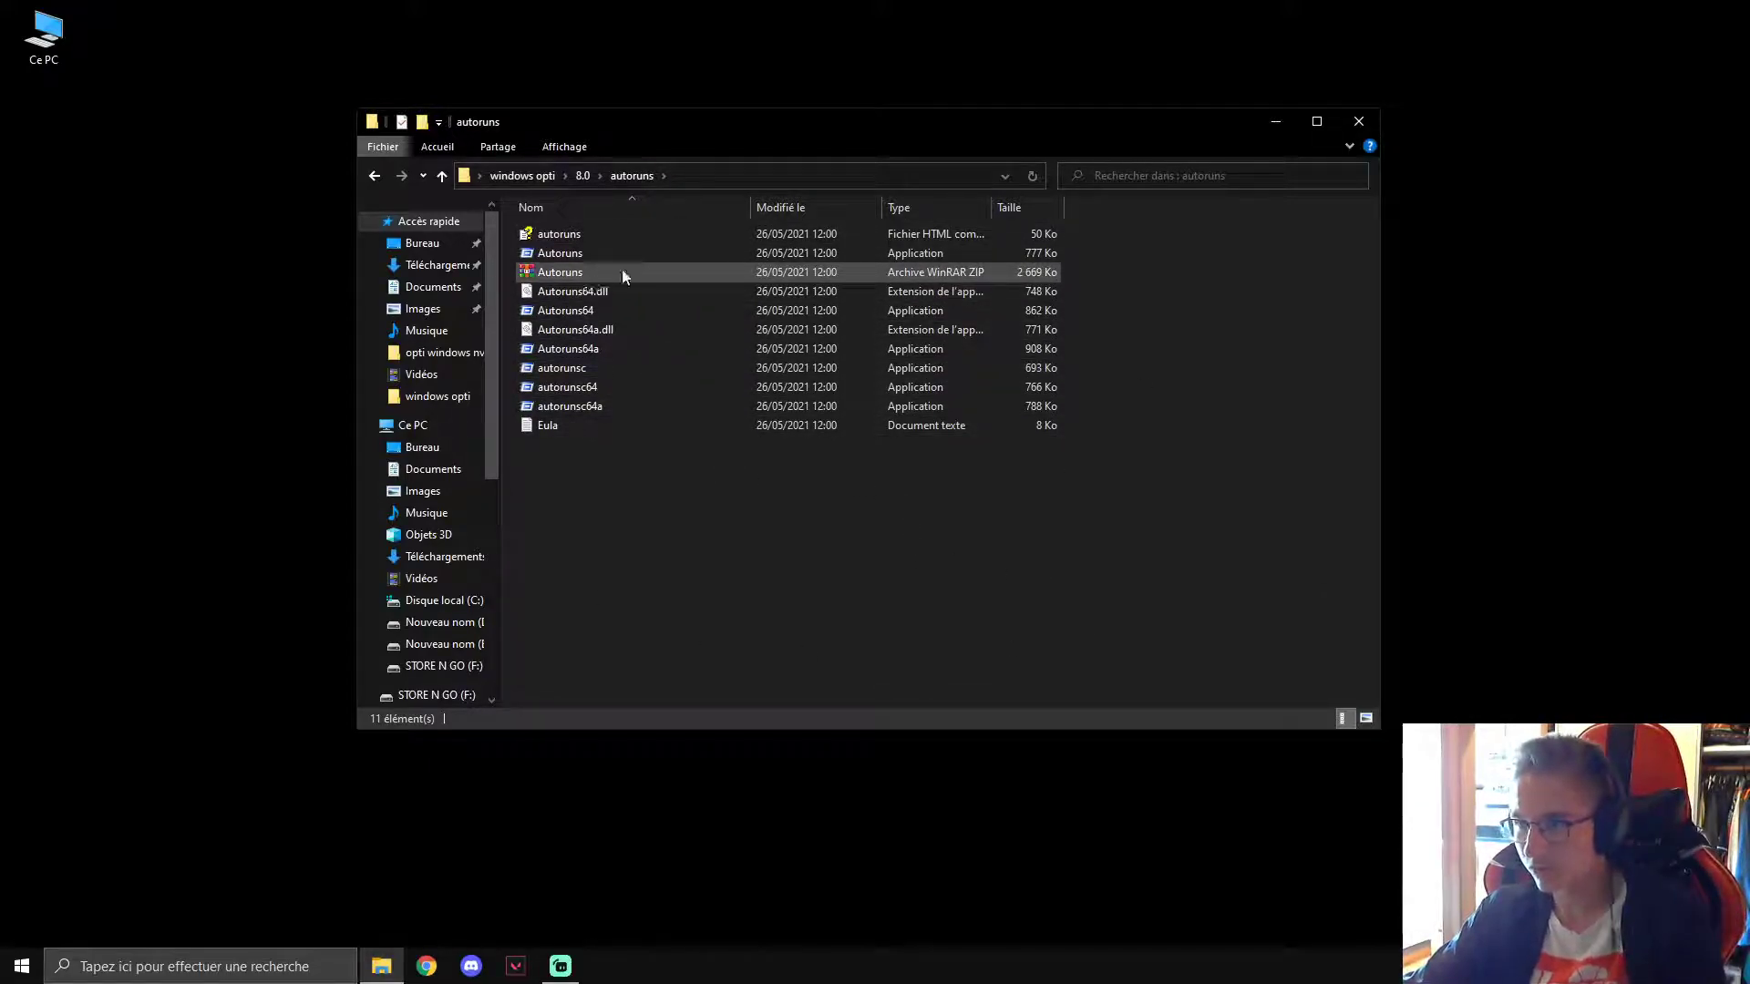
{"action": "left_click_drag", "start_coordinate": [1079, 266], "coordinate": [665, 277]}
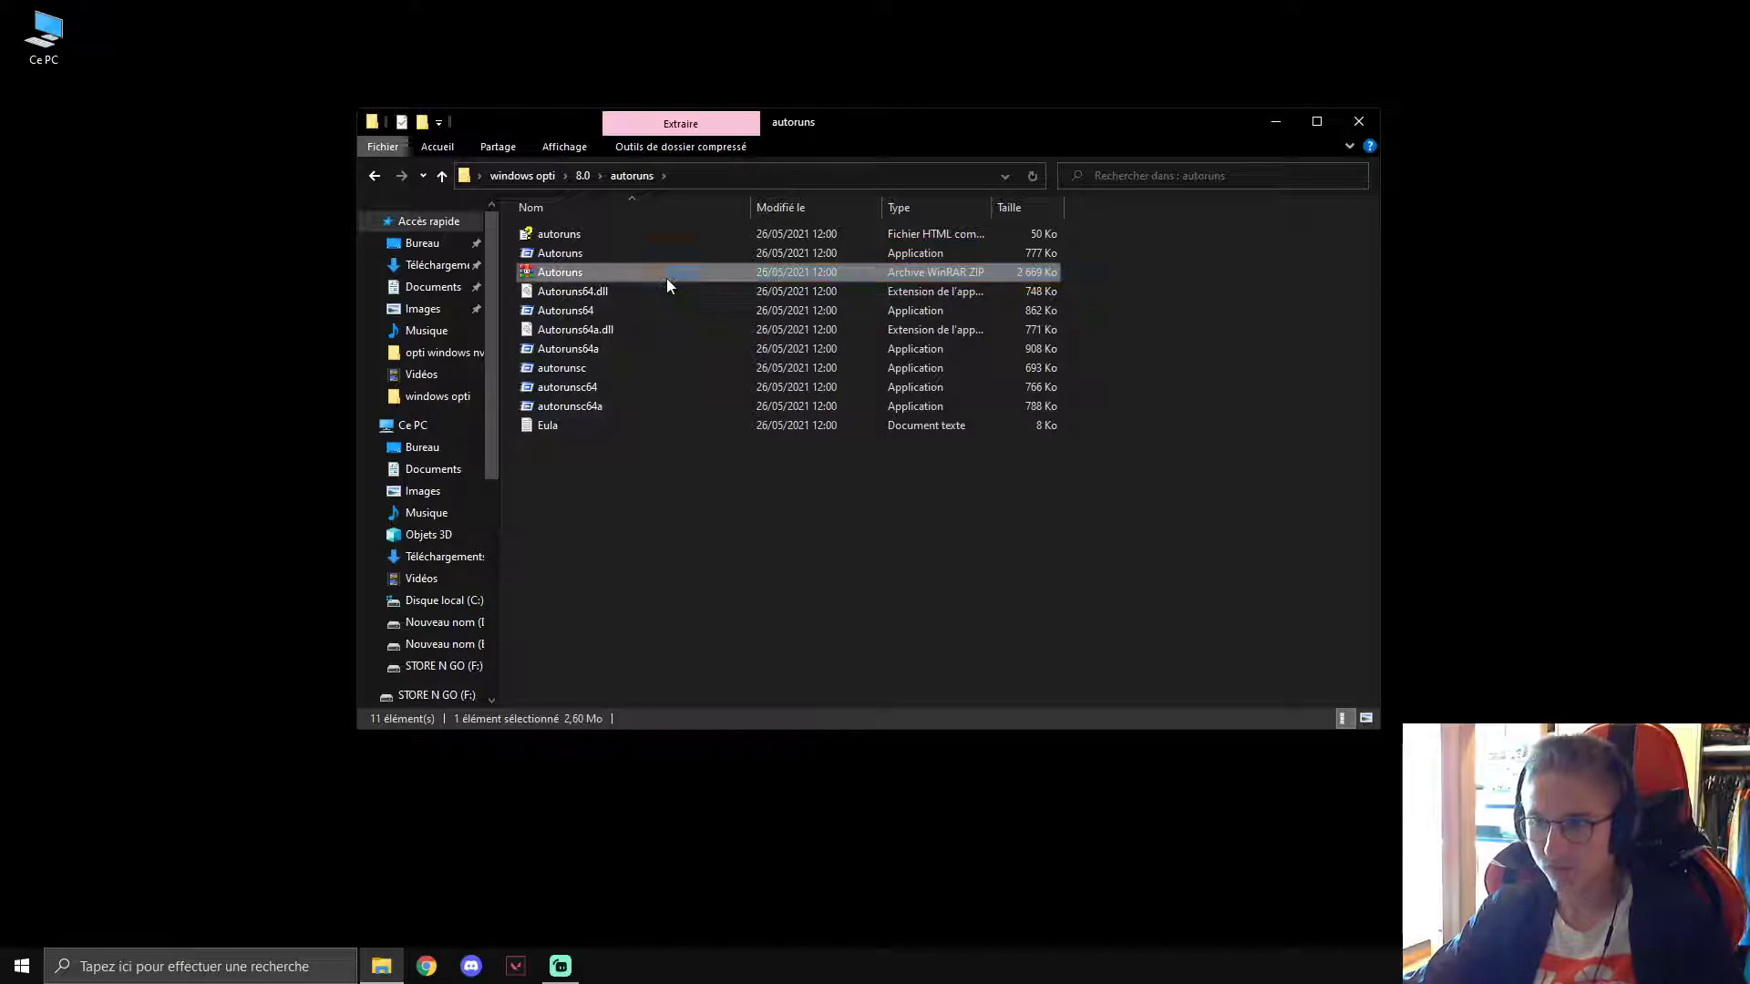
{"action": "right_click", "coordinate": [545, 275]}
{"action": "left_click", "coordinate": [1064, 623]}
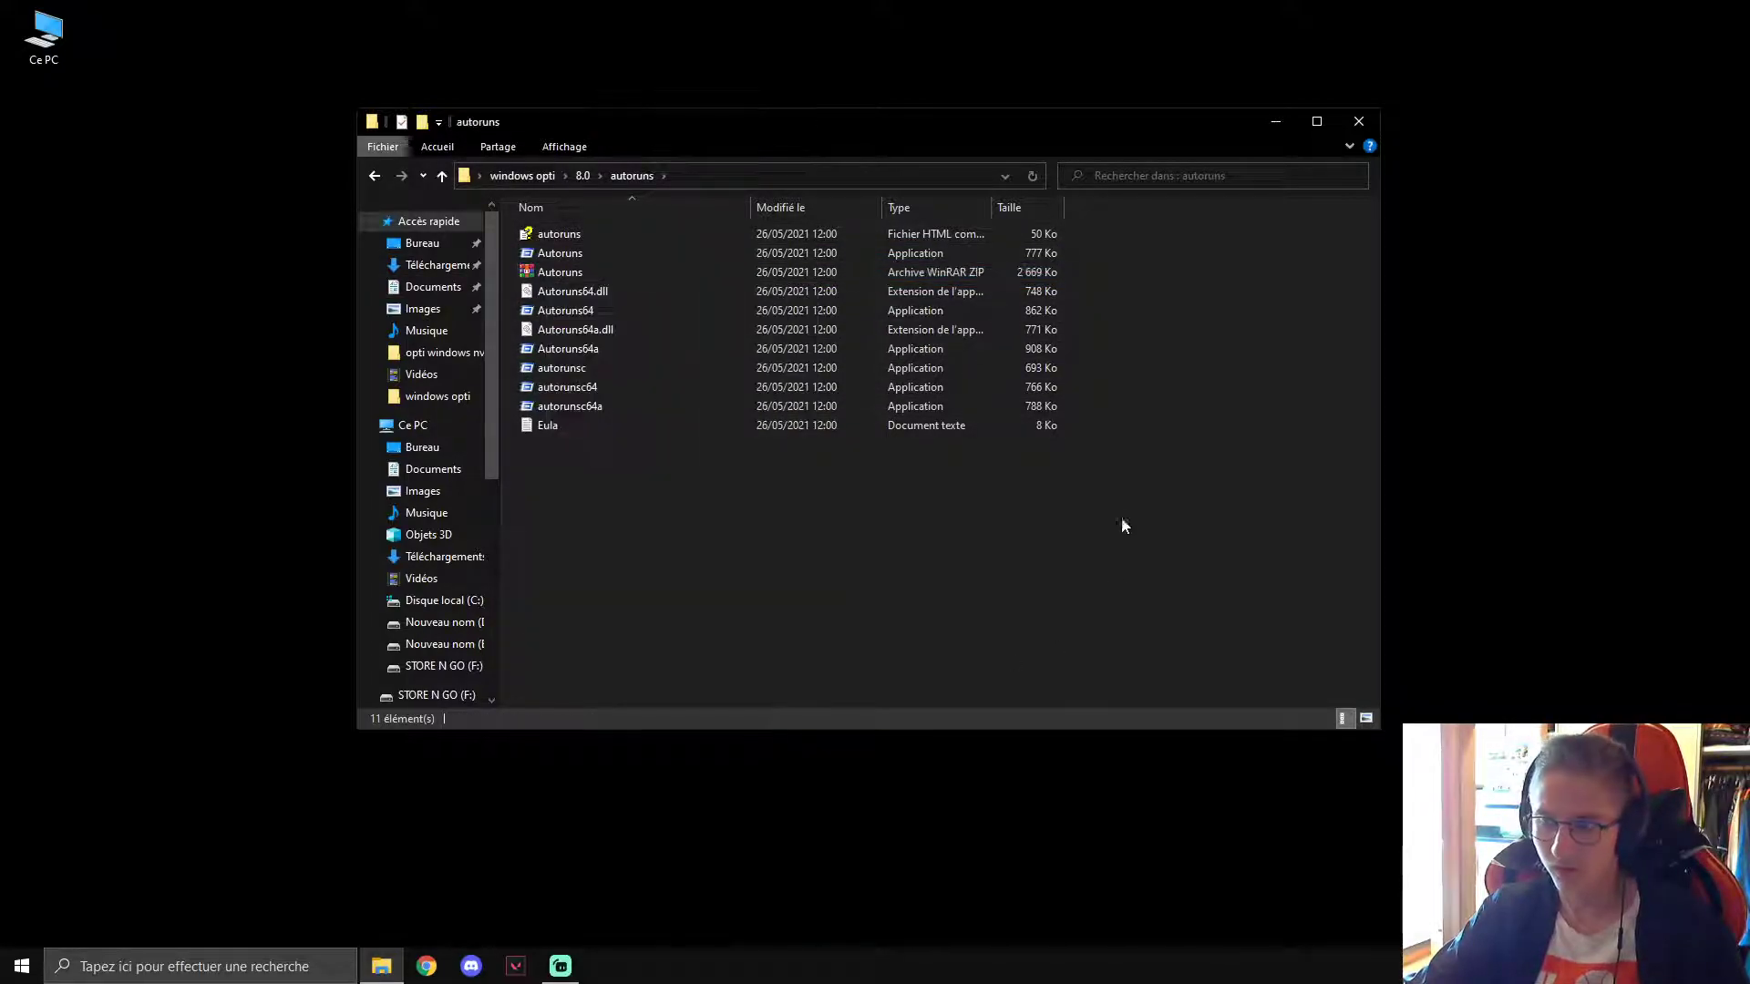
Run the Autoruns application from the autoruns folder as administrator.
{"action": "left_click", "coordinate": [582, 254]}
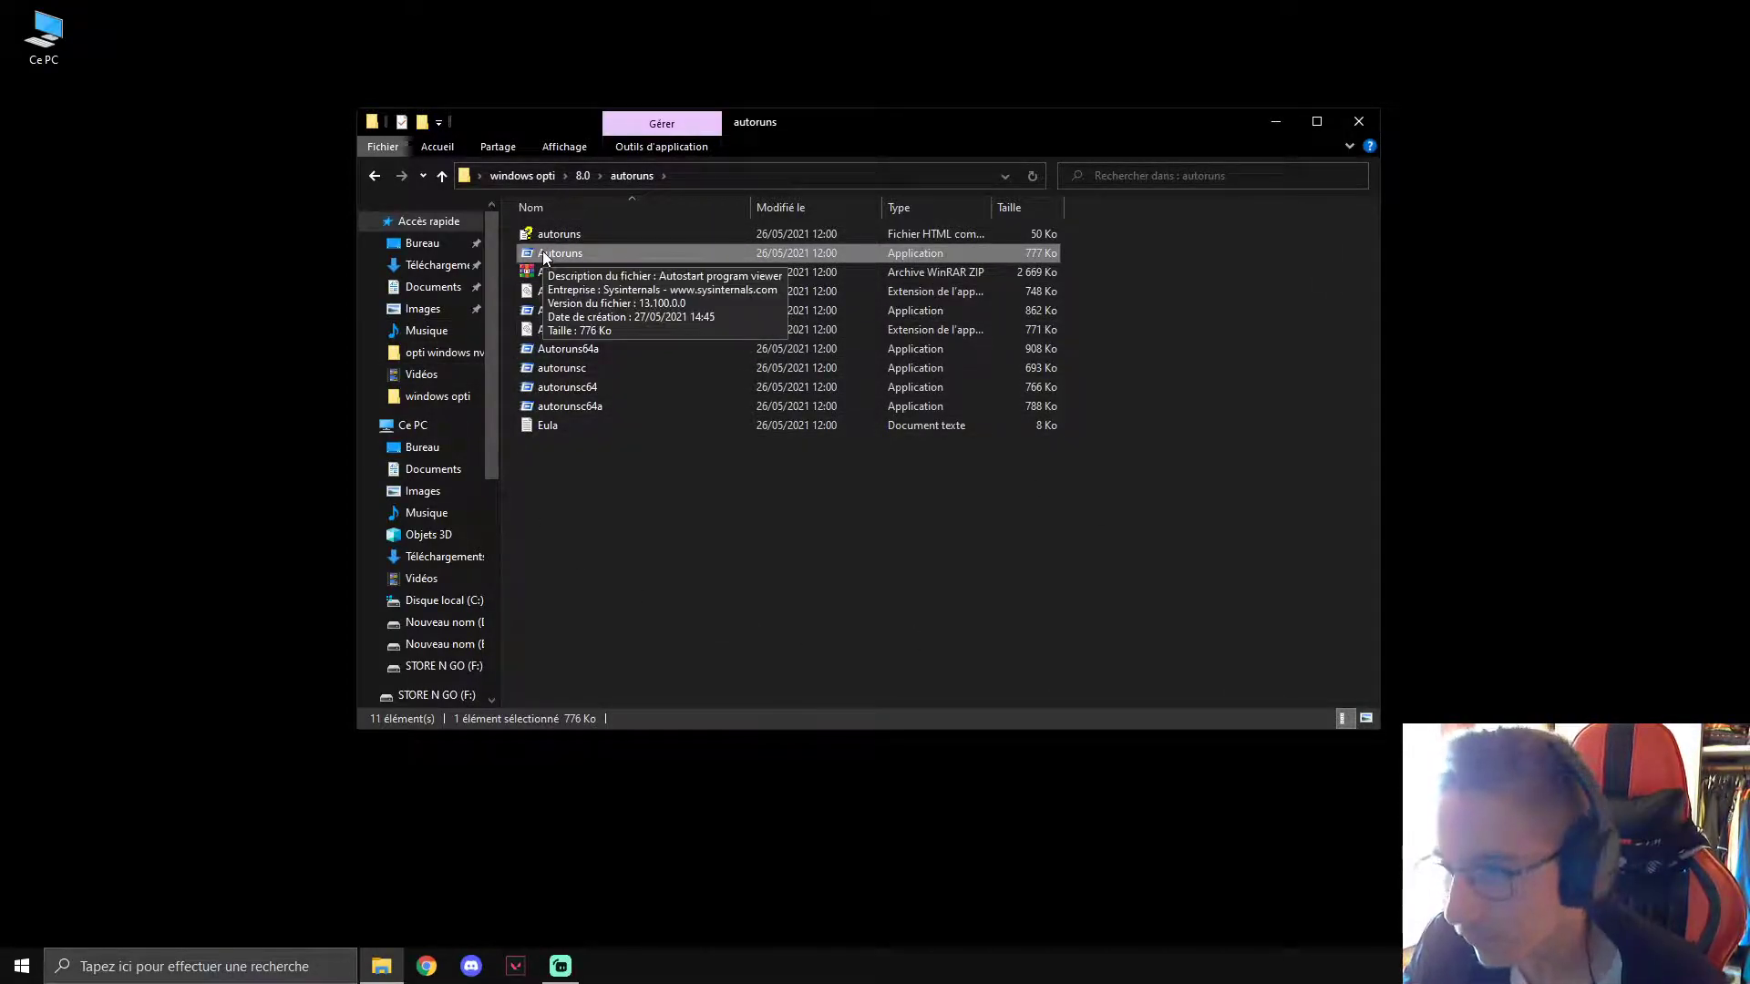
{"action": "right_click", "coordinate": [543, 256]}
{"action": "left_click", "coordinate": [629, 280]}
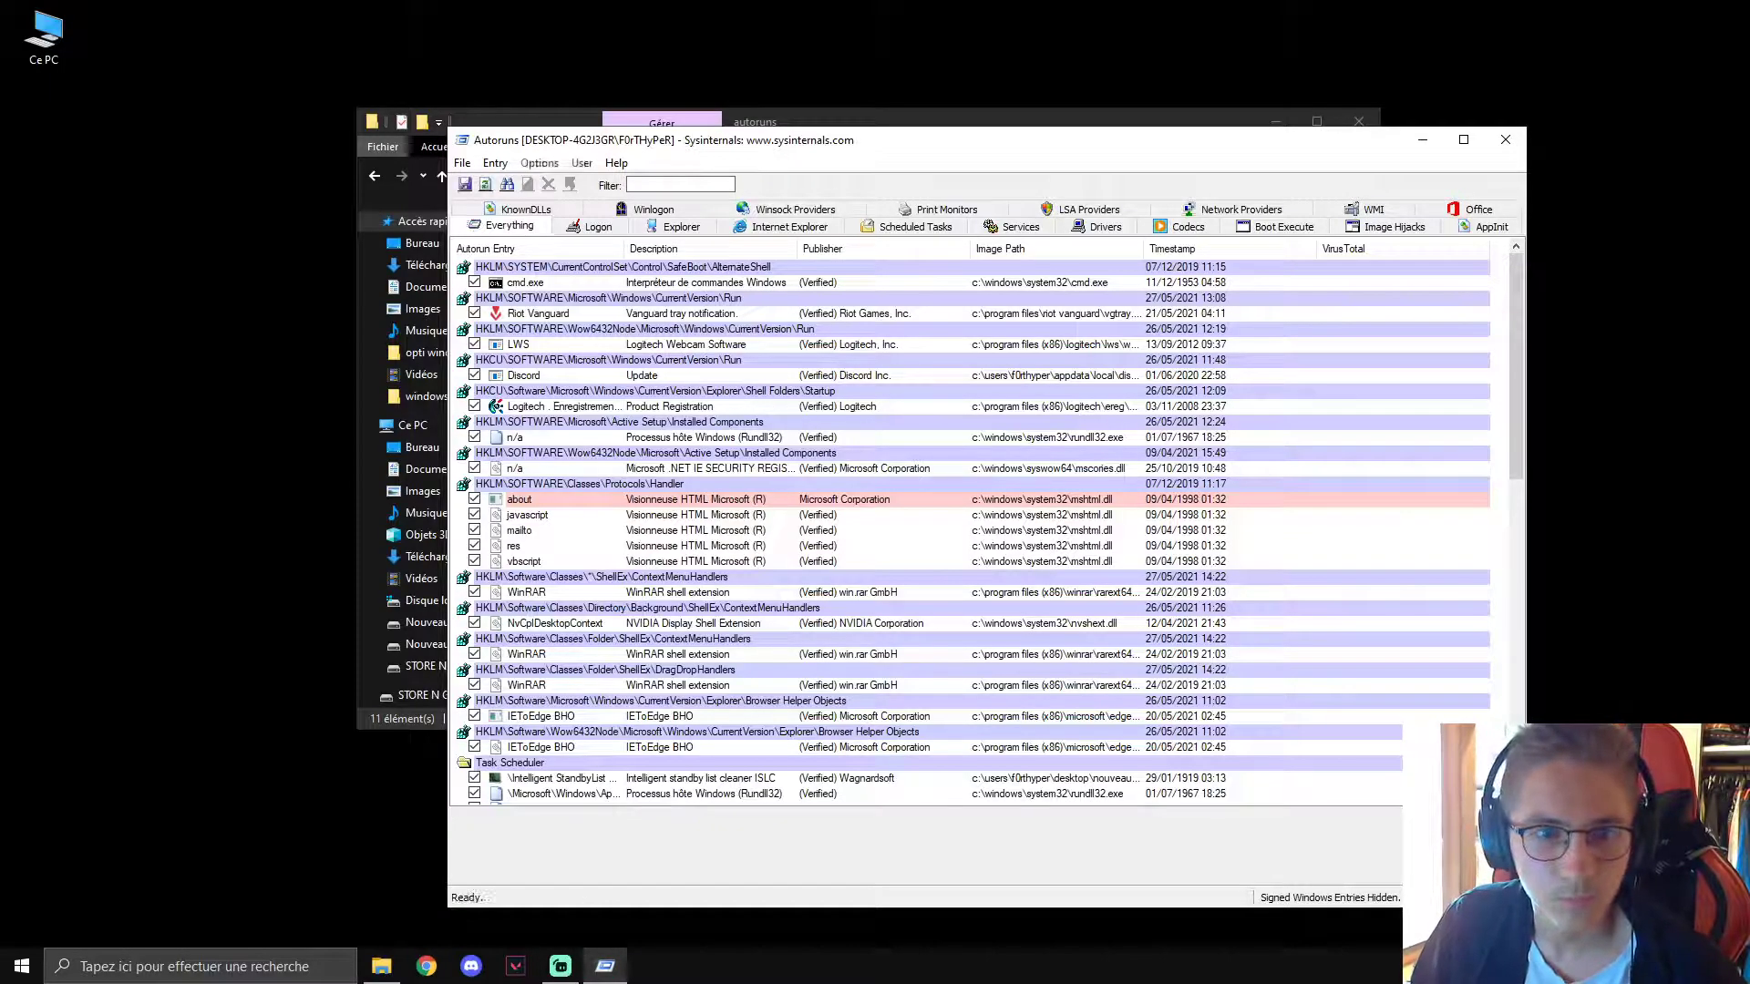
{"action": "key", "text": "alt+Tab"}
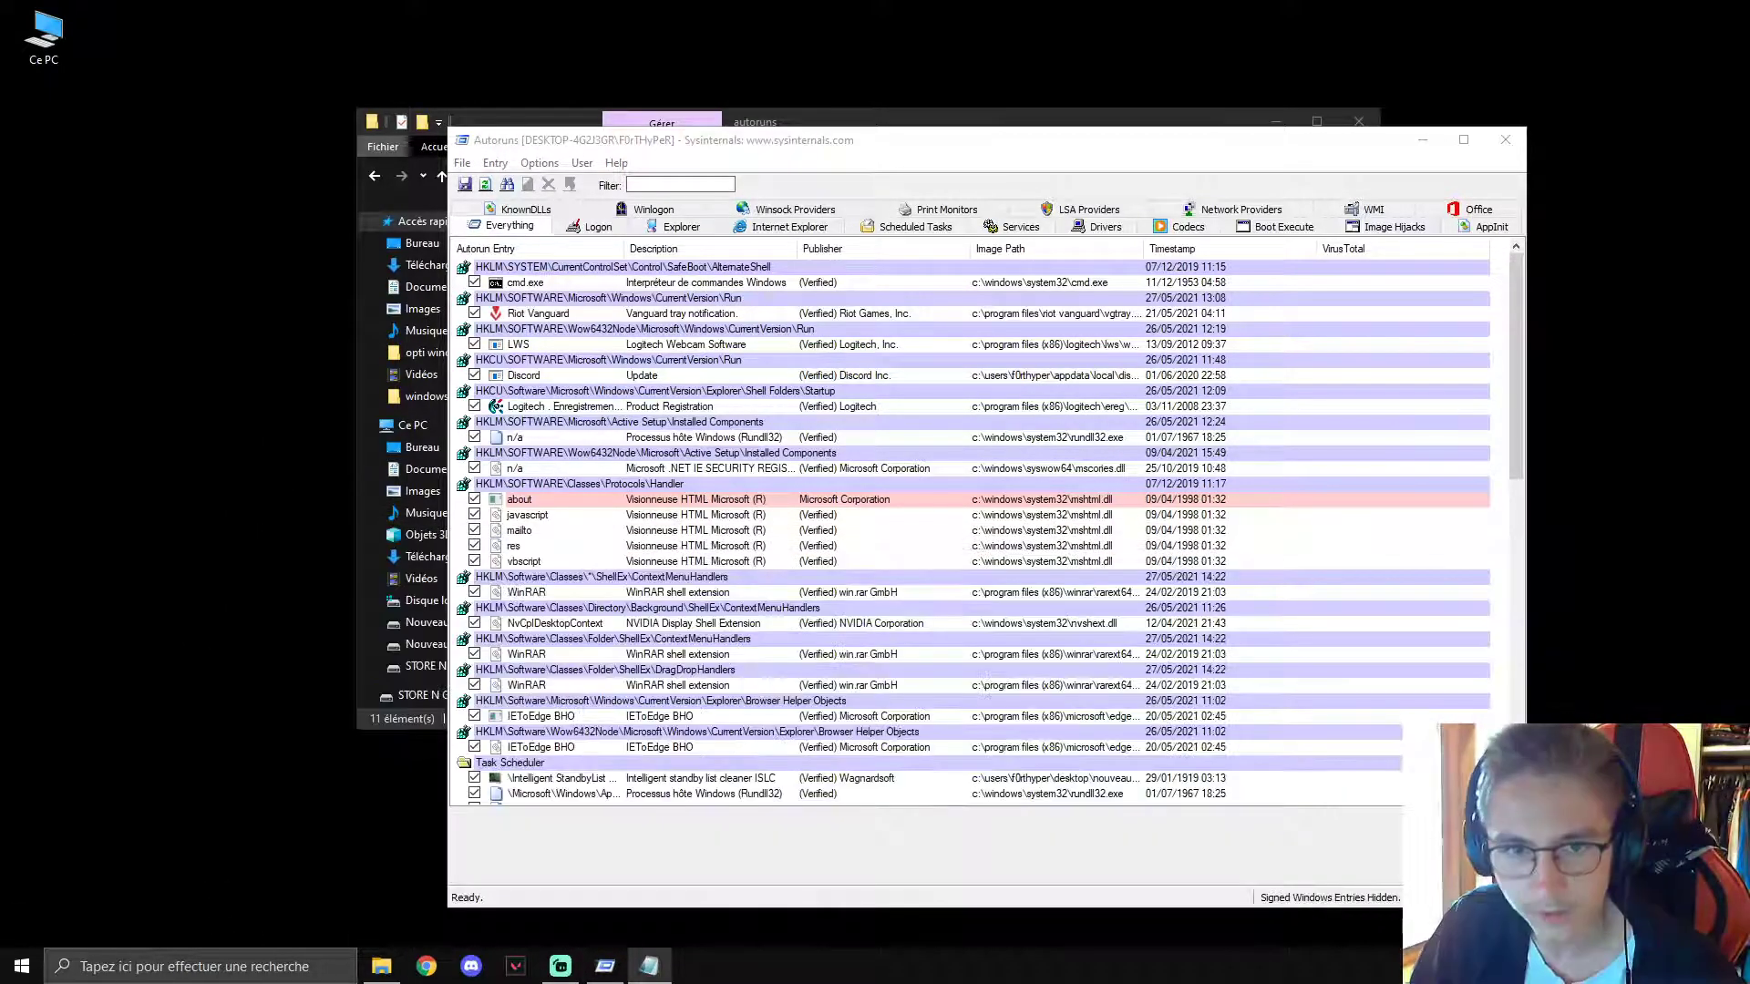
{"action": "key", "text": "alt+Tab"}
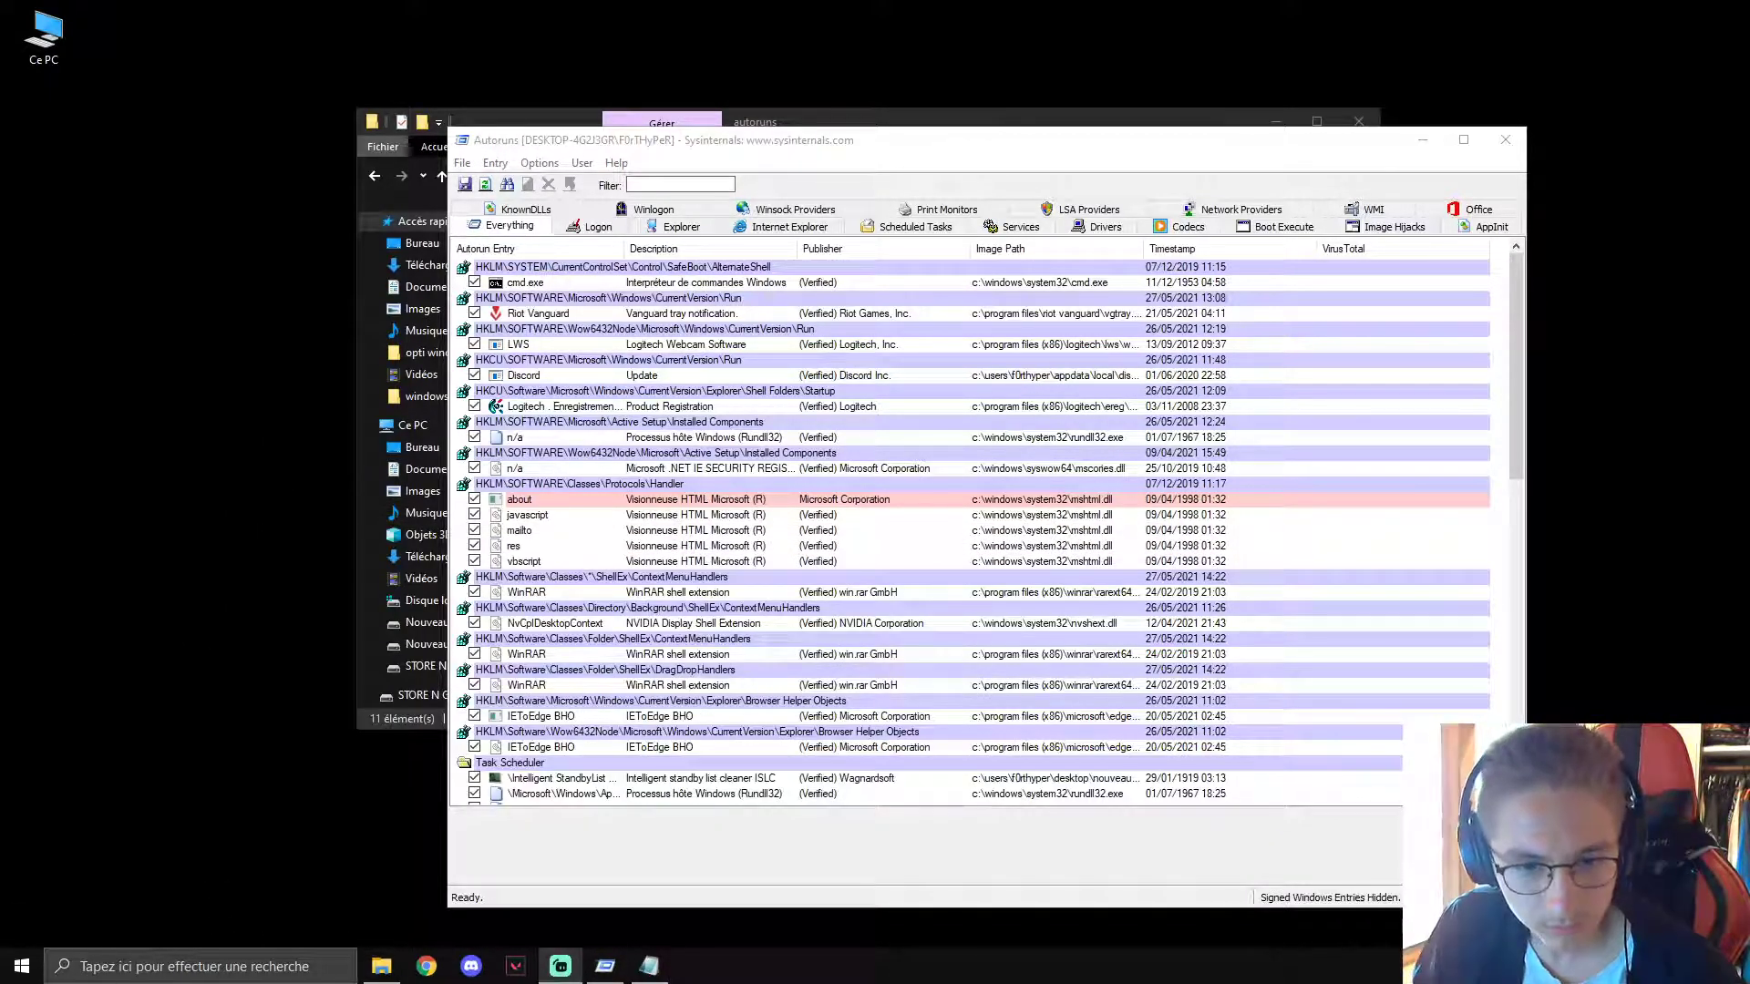
{"action": "key", "text": "alt+Tab"}
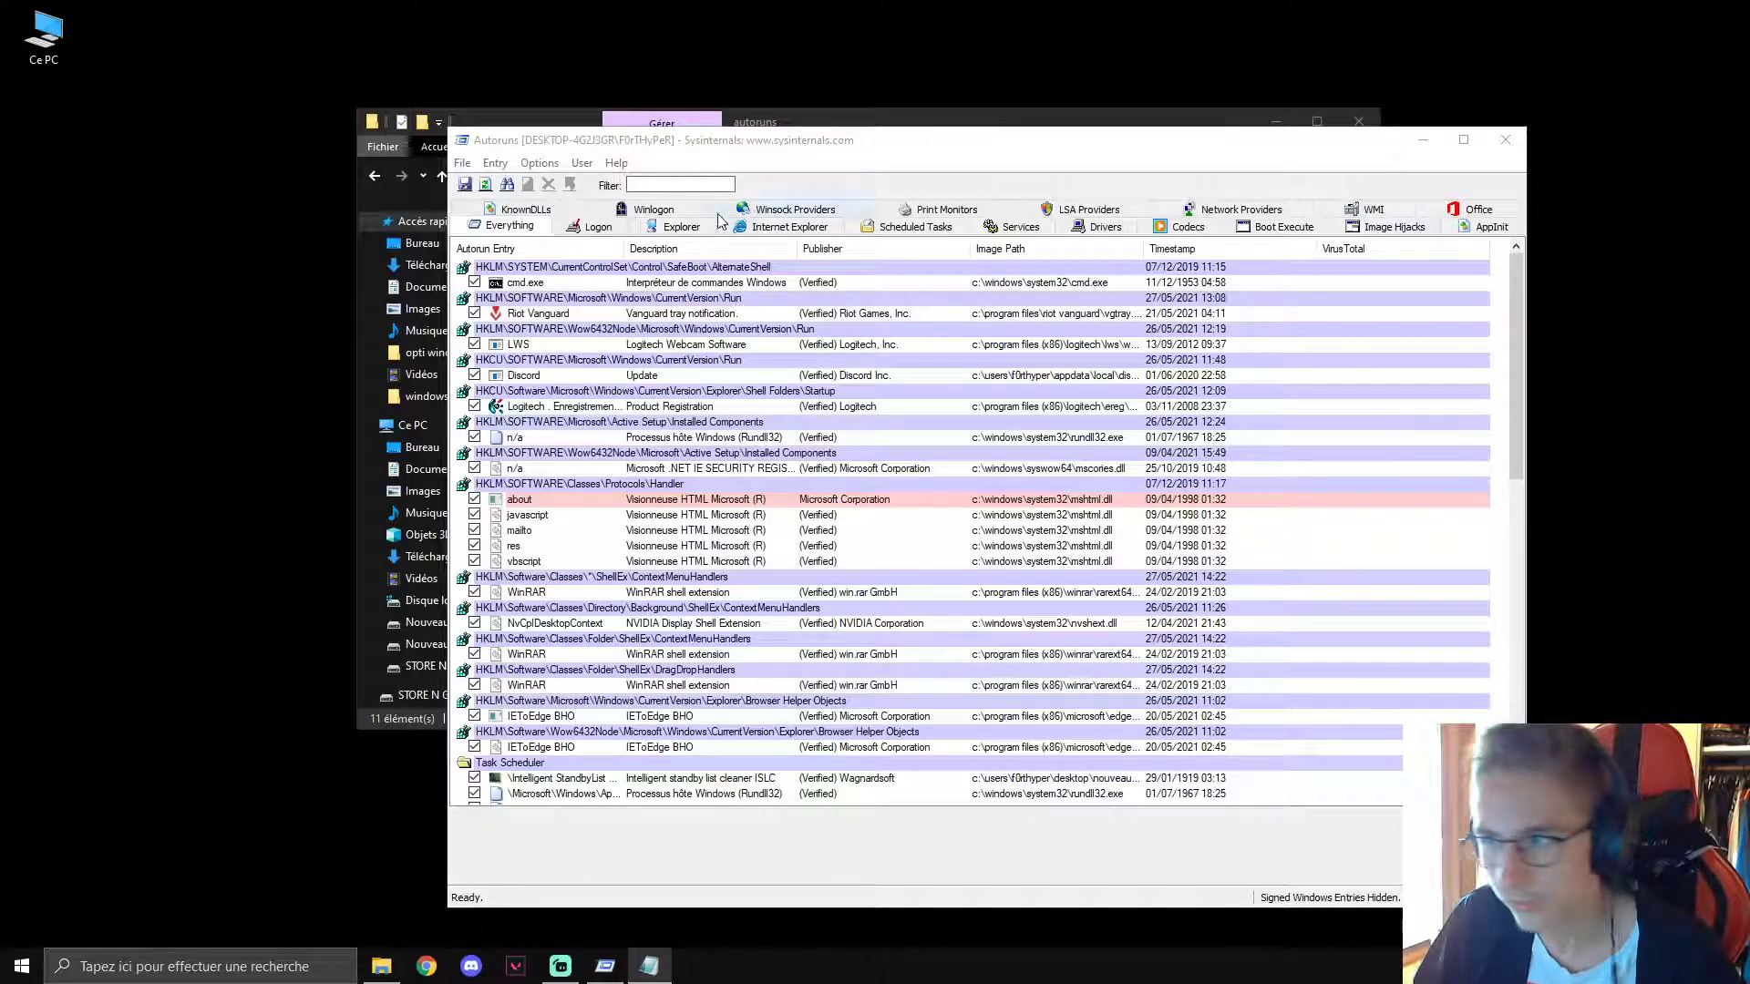
Delete the Discord entry from the Logon autoruns and confirm the deletion.
{"action": "left_click", "coordinate": [607, 228]}
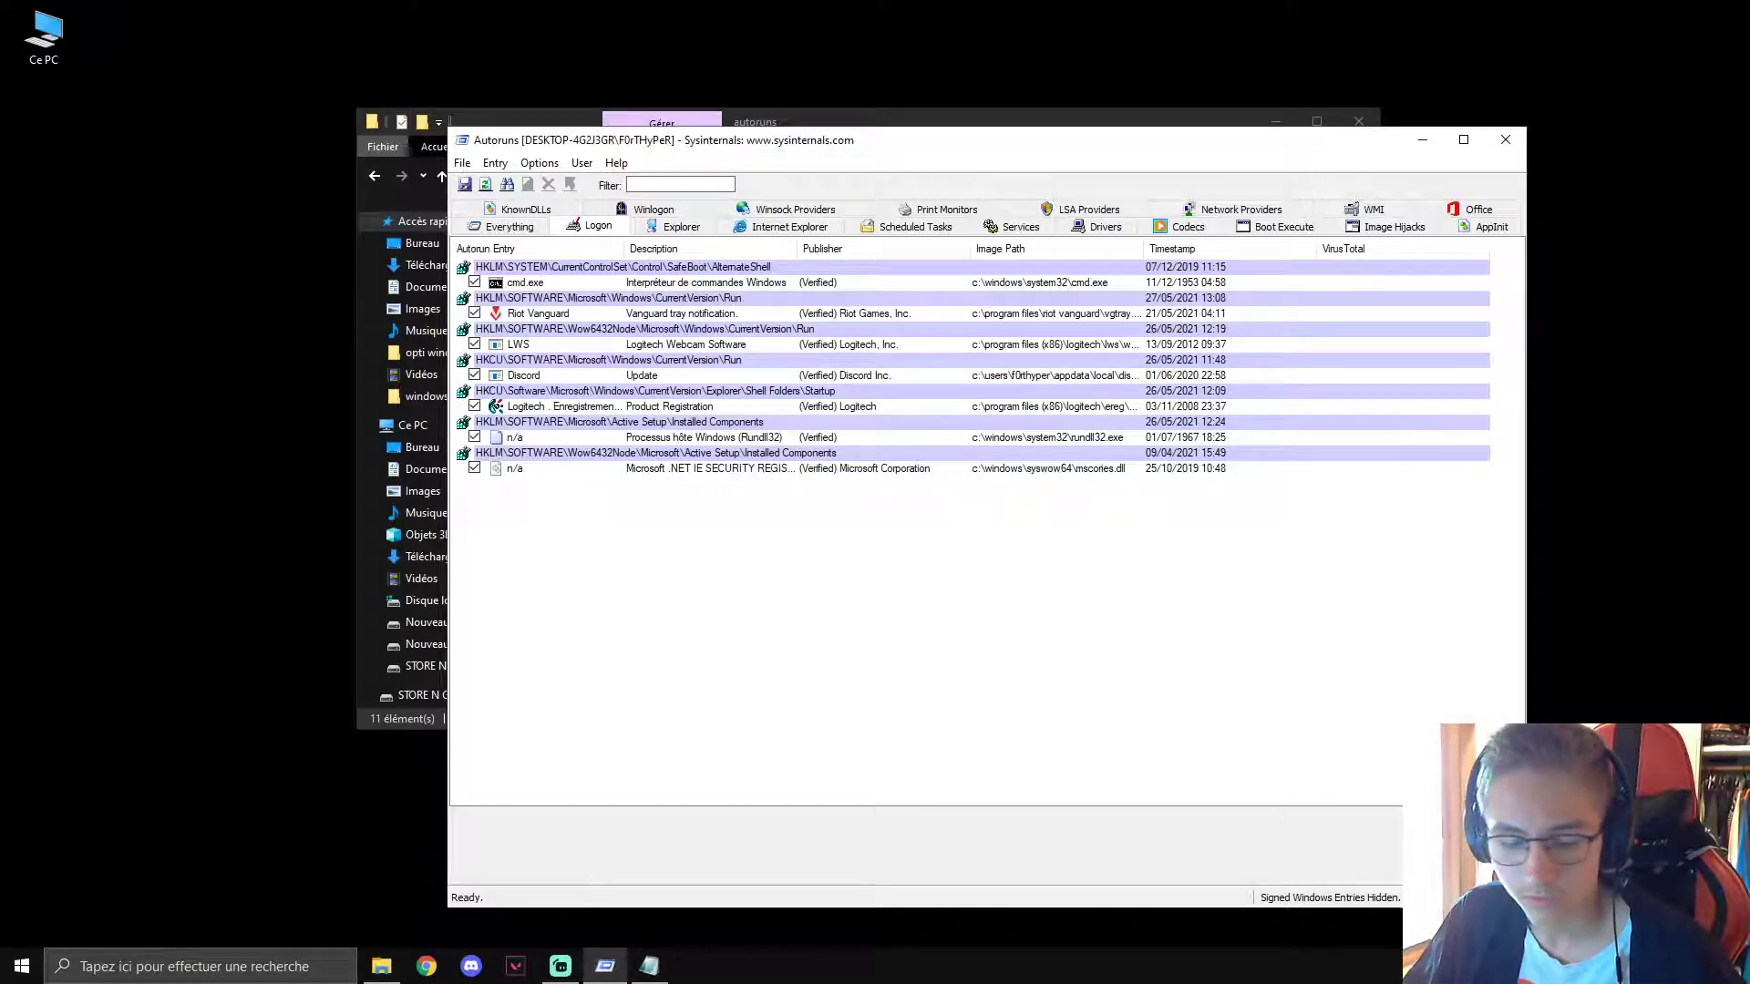
{"action": "left_click", "coordinate": [551, 381]}
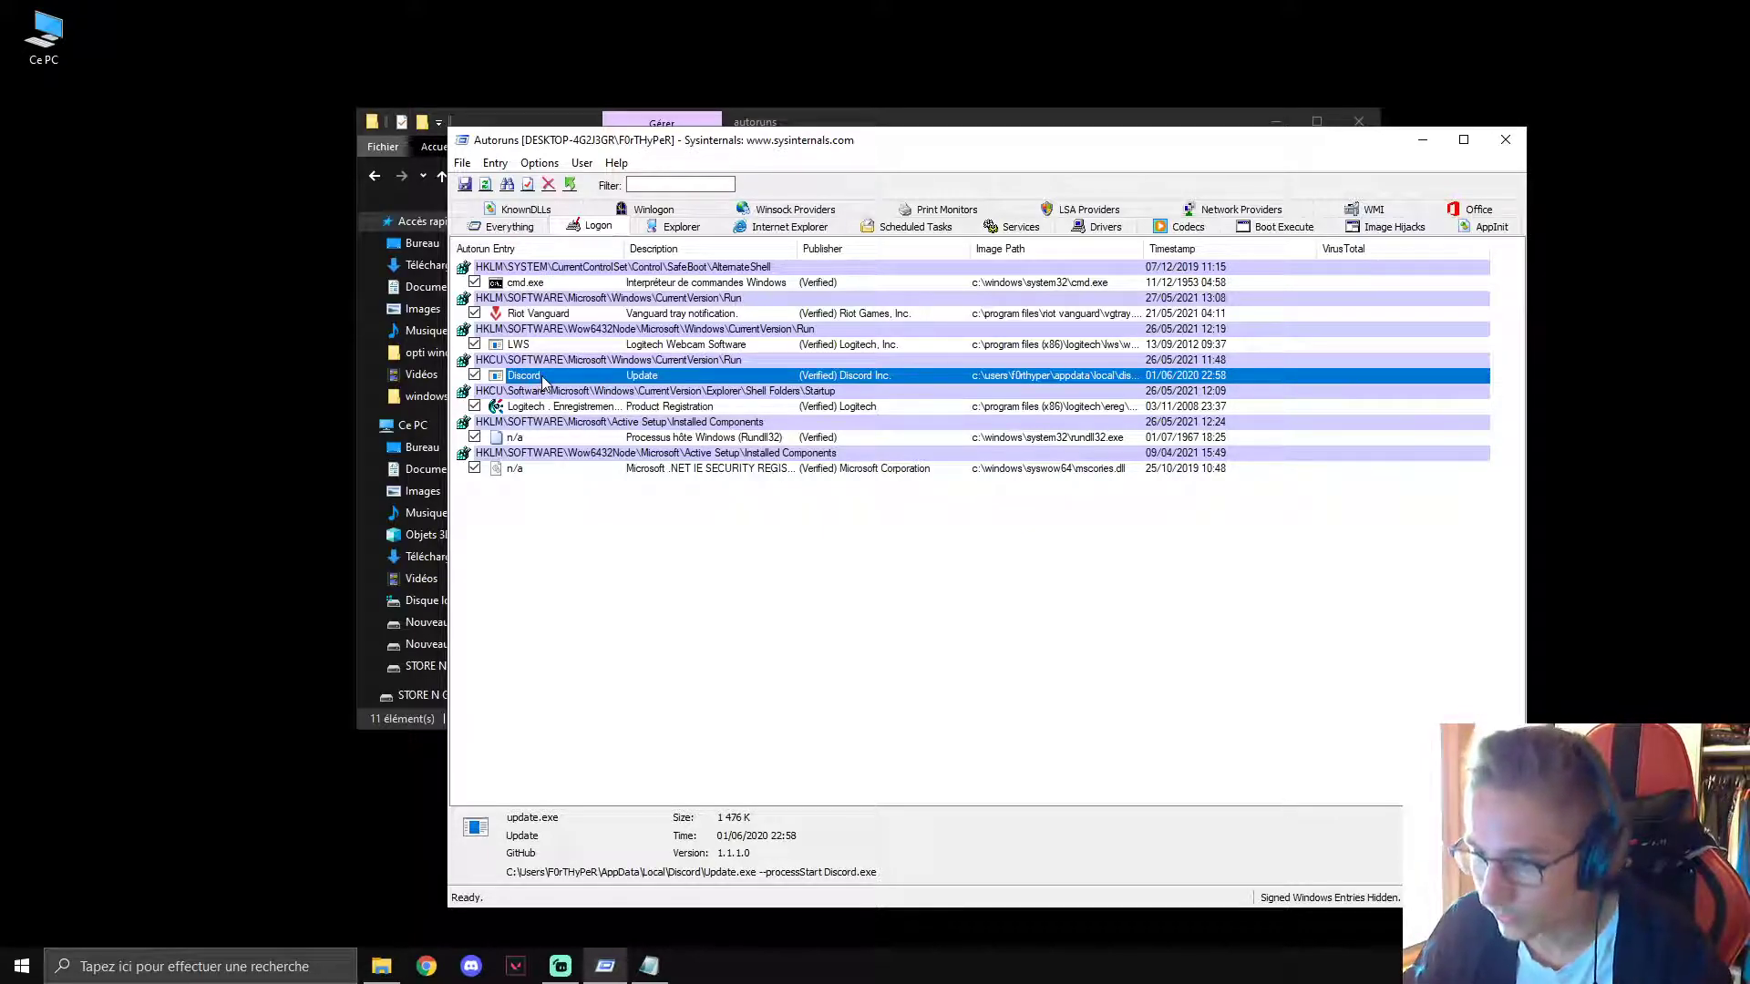
{"action": "key", "text": "Delete"}
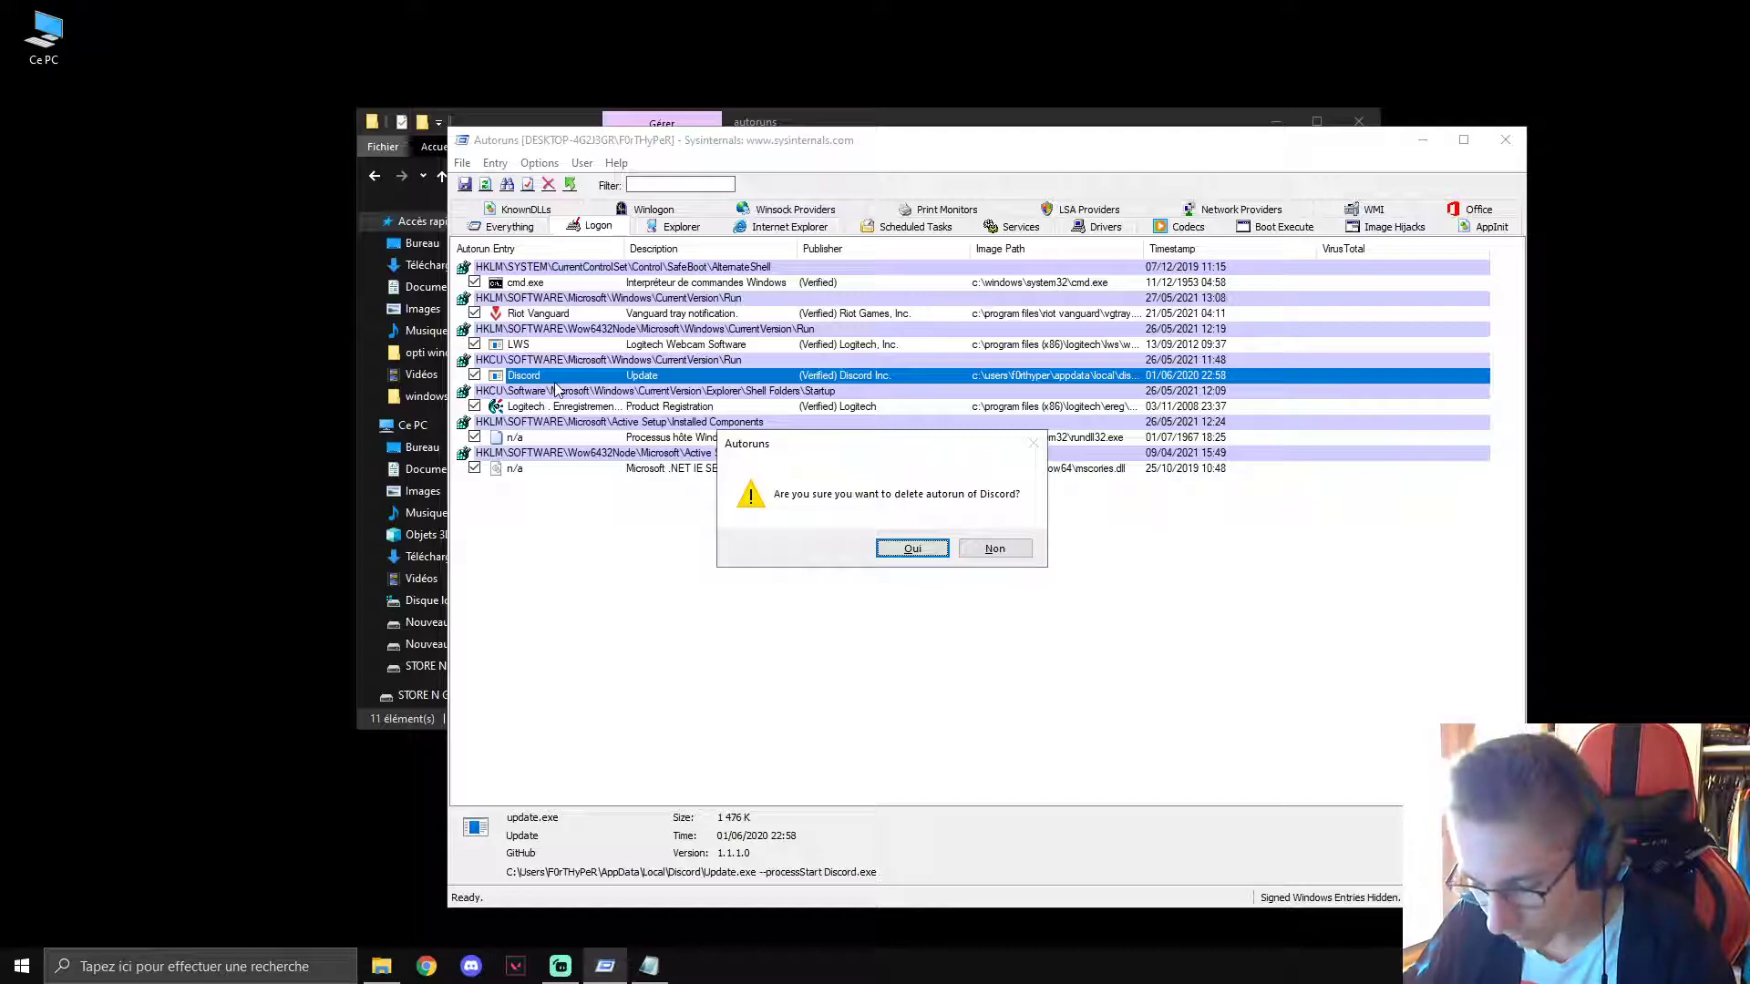
{"action": "key", "text": "Return"}
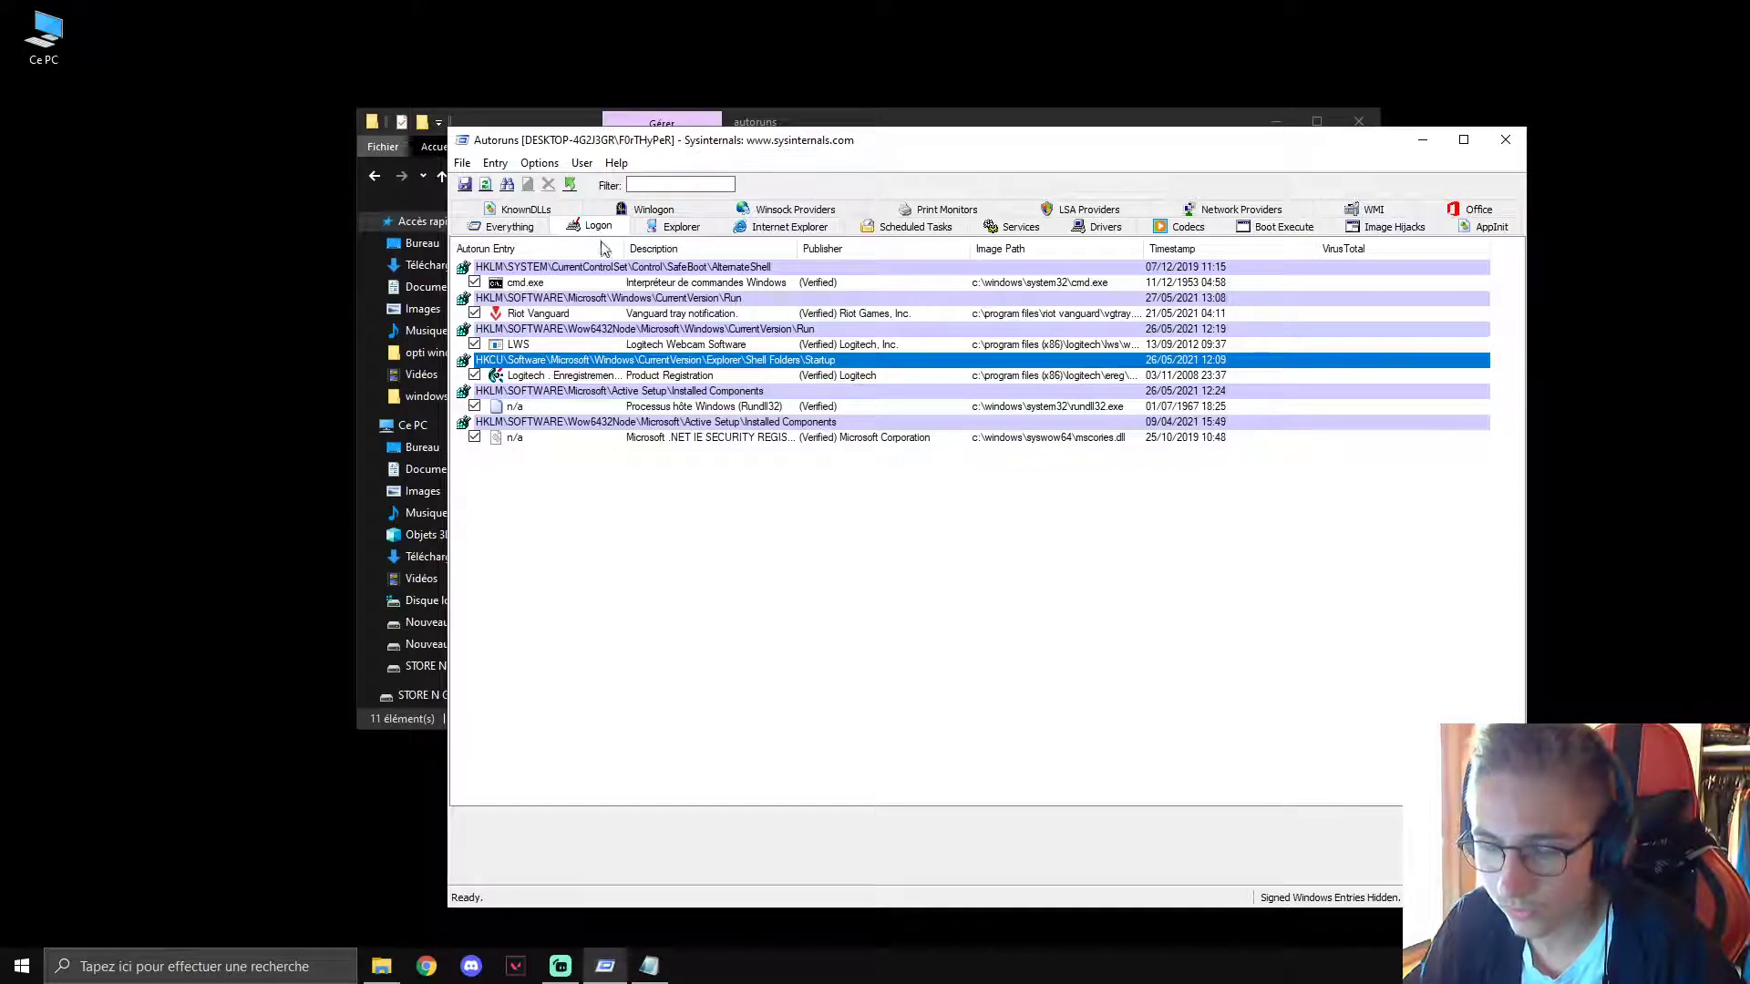
{"action": "key", "text": "ctrl+j"}
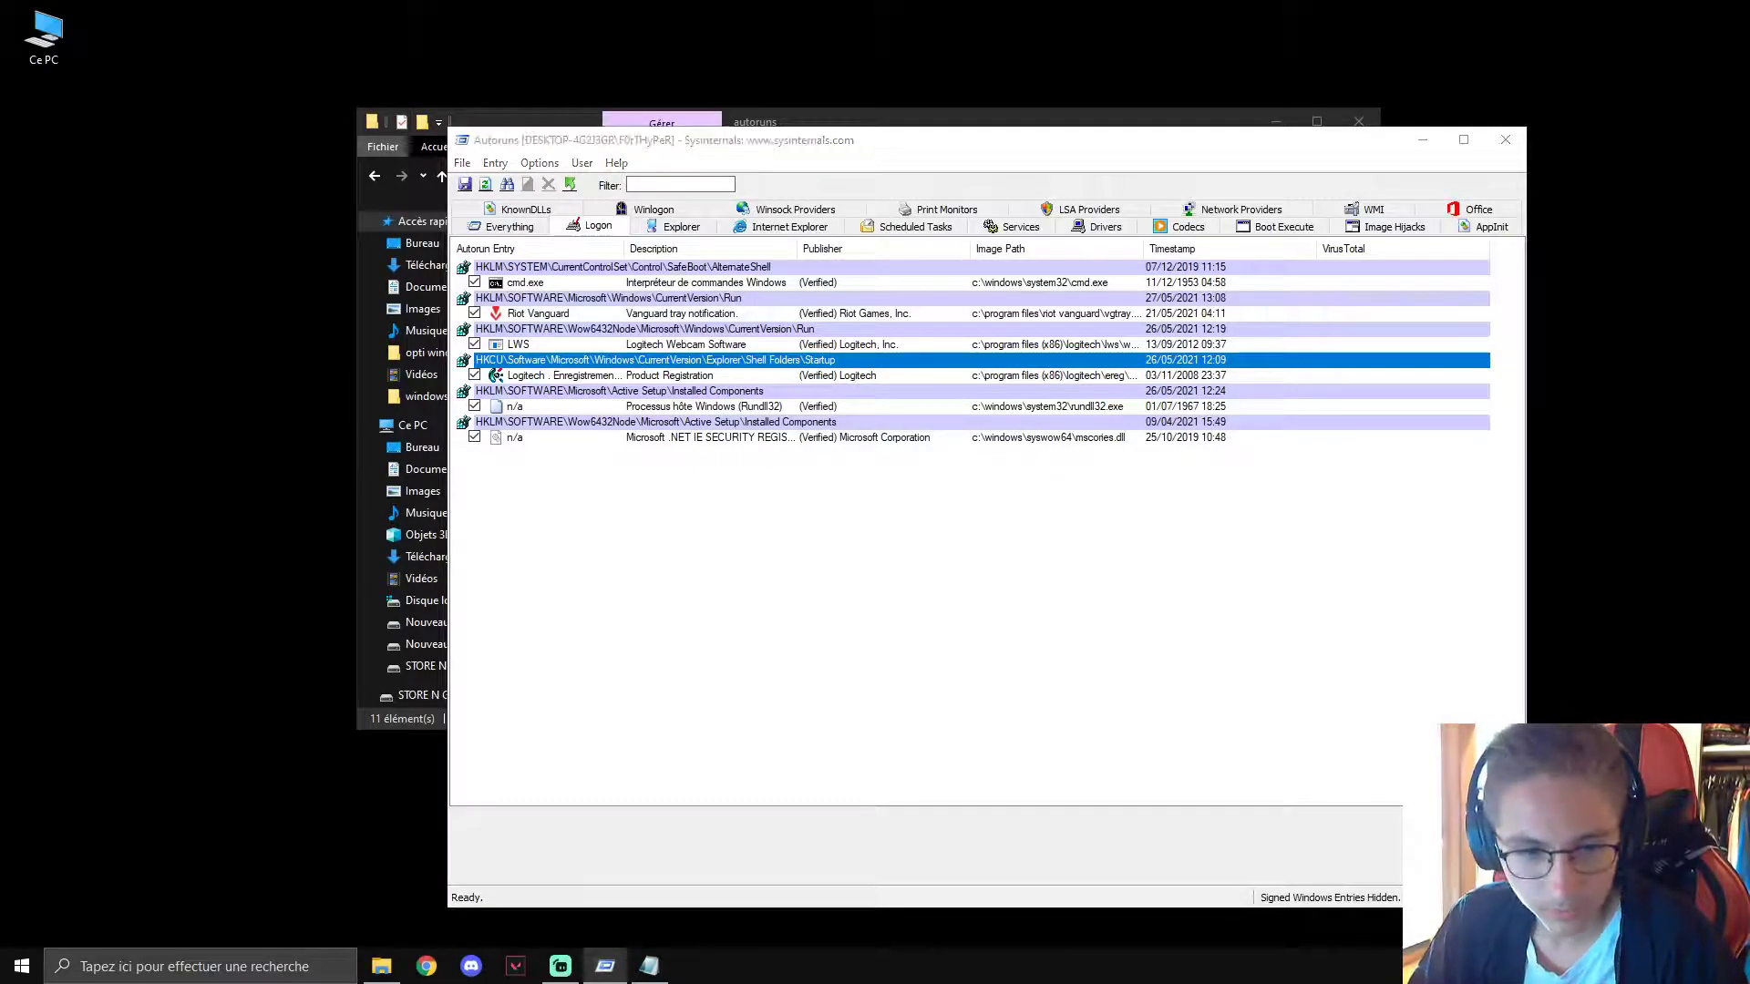
Review the scheduled tasks, refreshing the list, and the services in Autoruns, and close the program.
{"action": "left_click", "coordinate": [899, 229]}
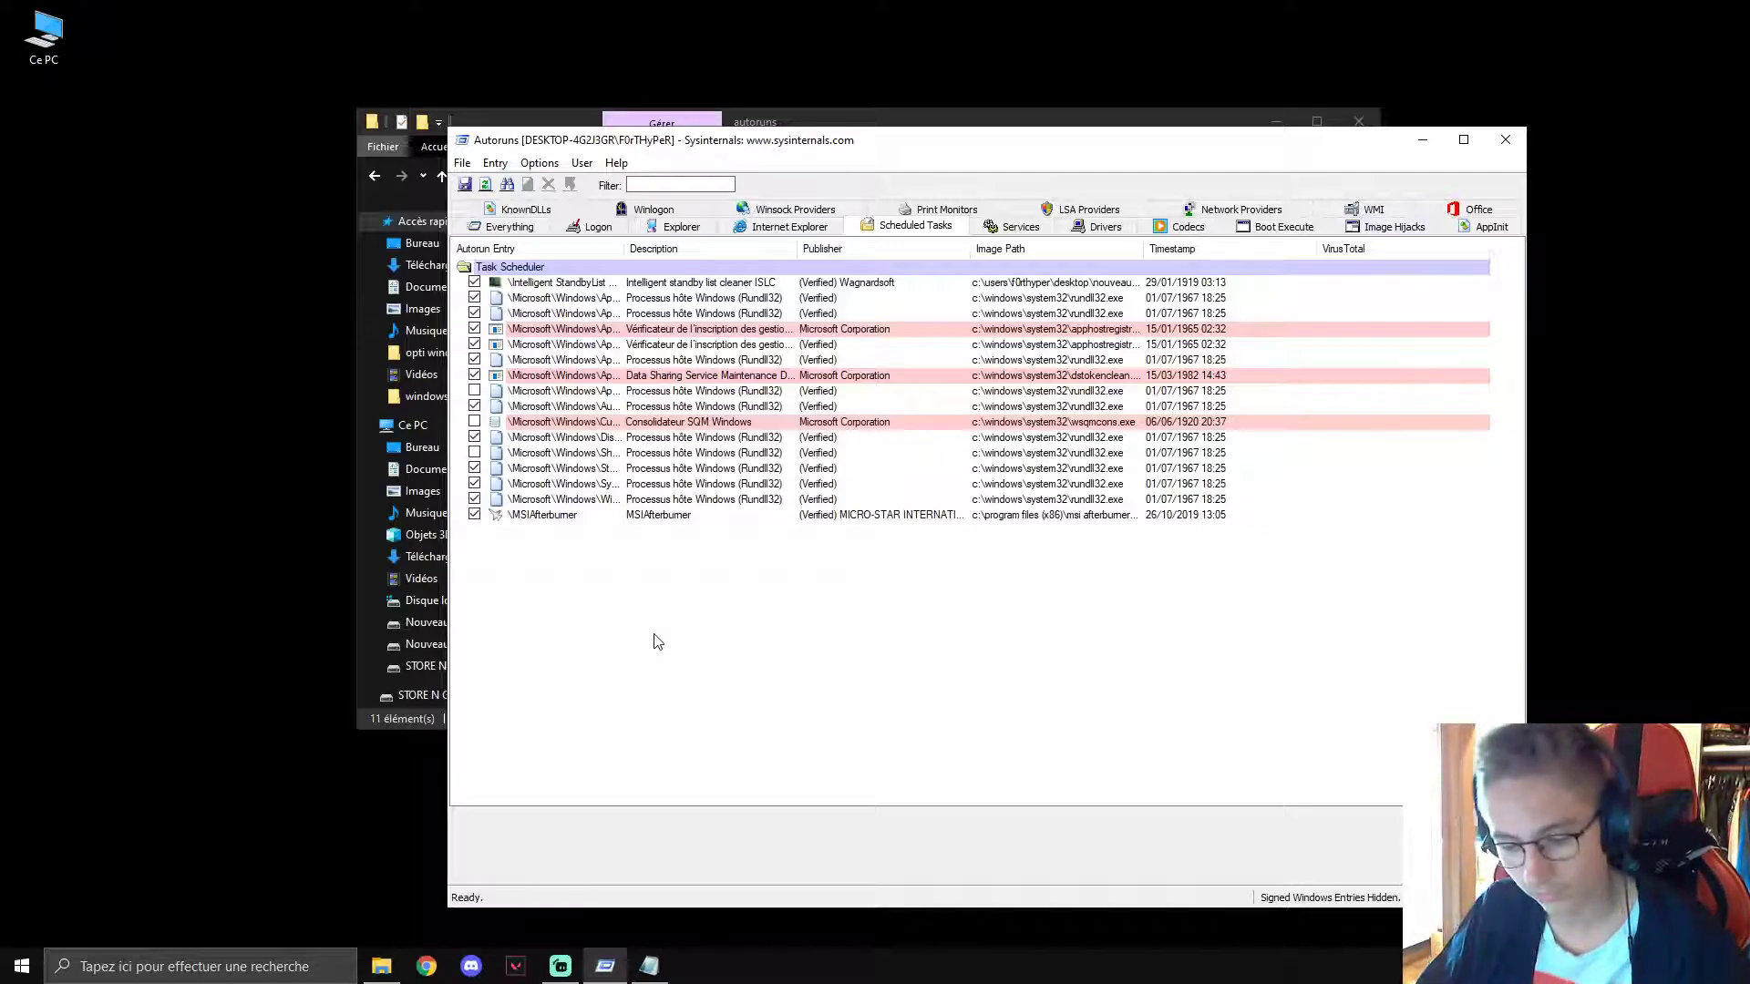
{"action": "key", "text": "F5"}
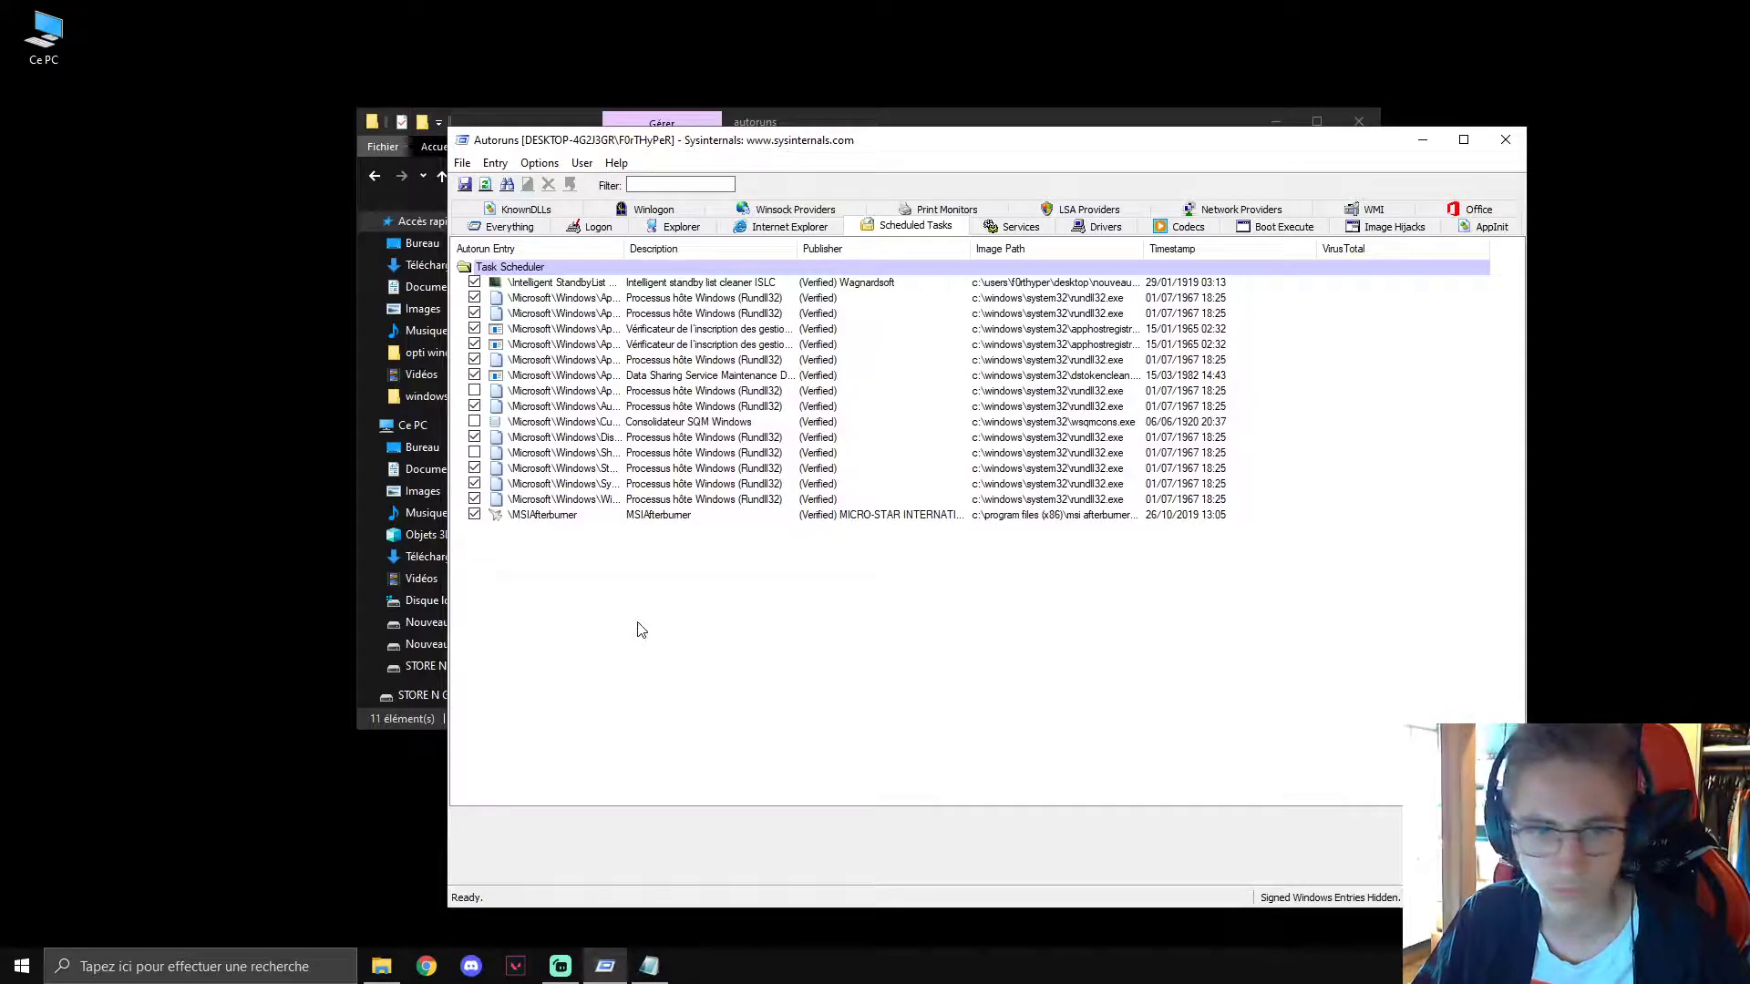
{"action": "left_click", "coordinate": [996, 228]}
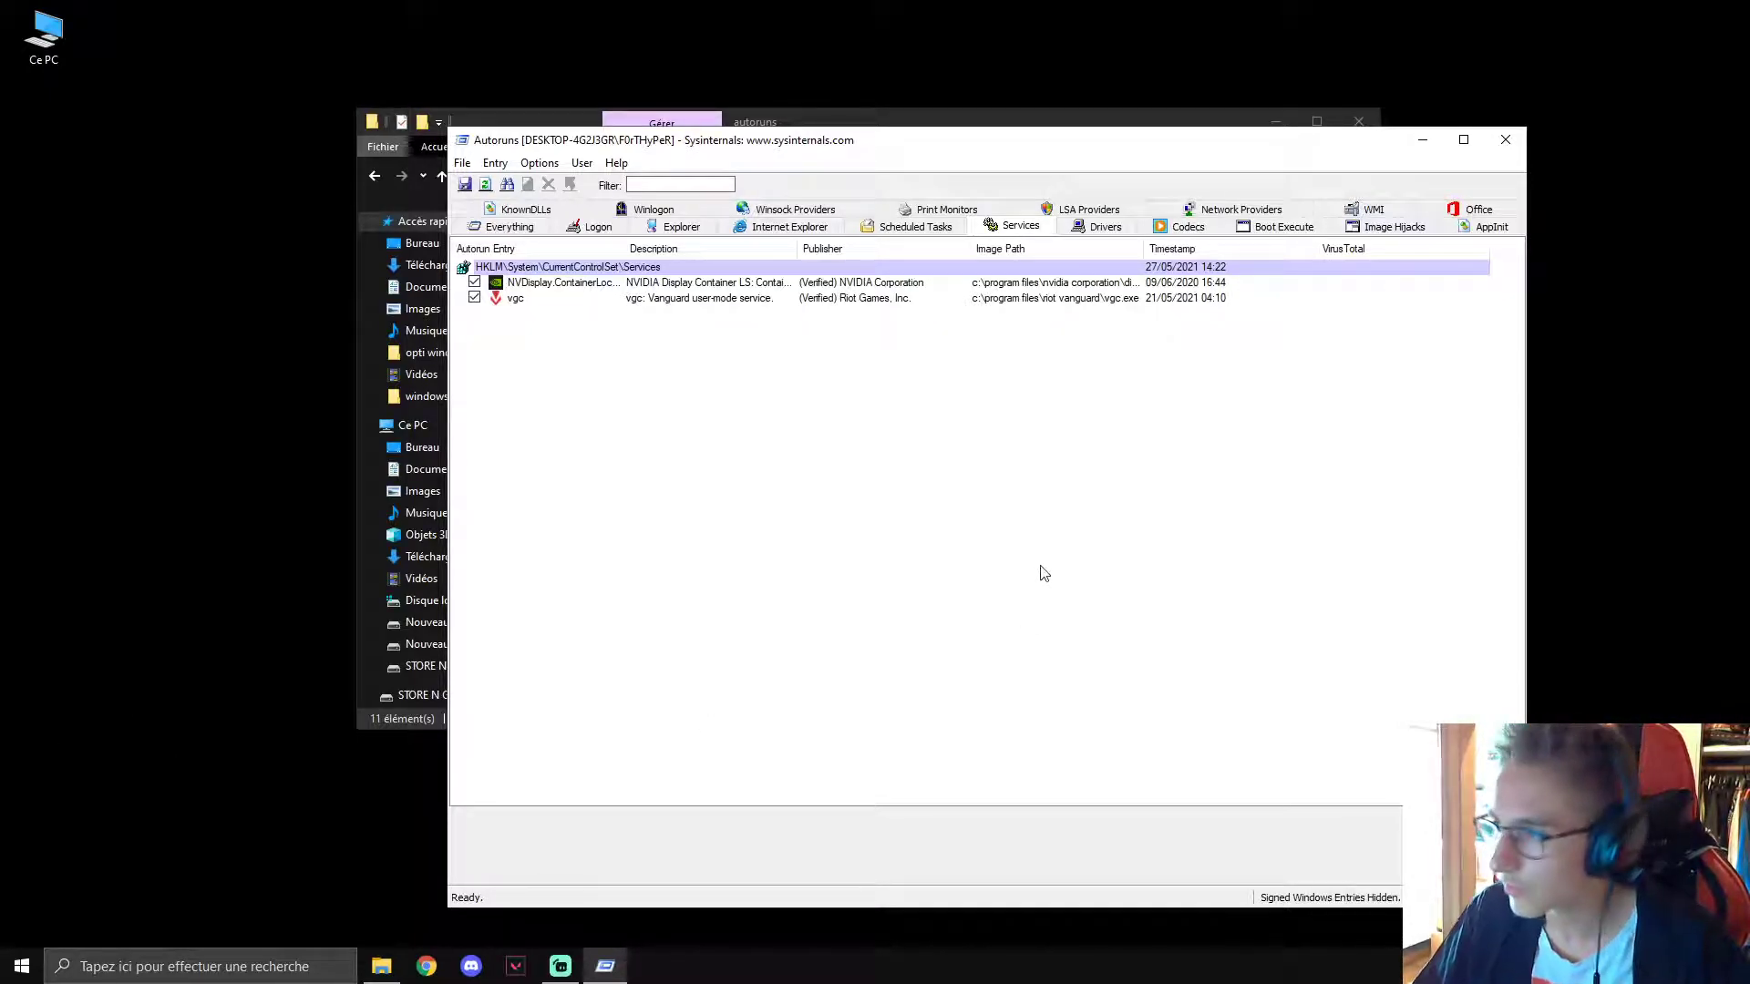
{"action": "left_click", "coordinate": [493, 227]}
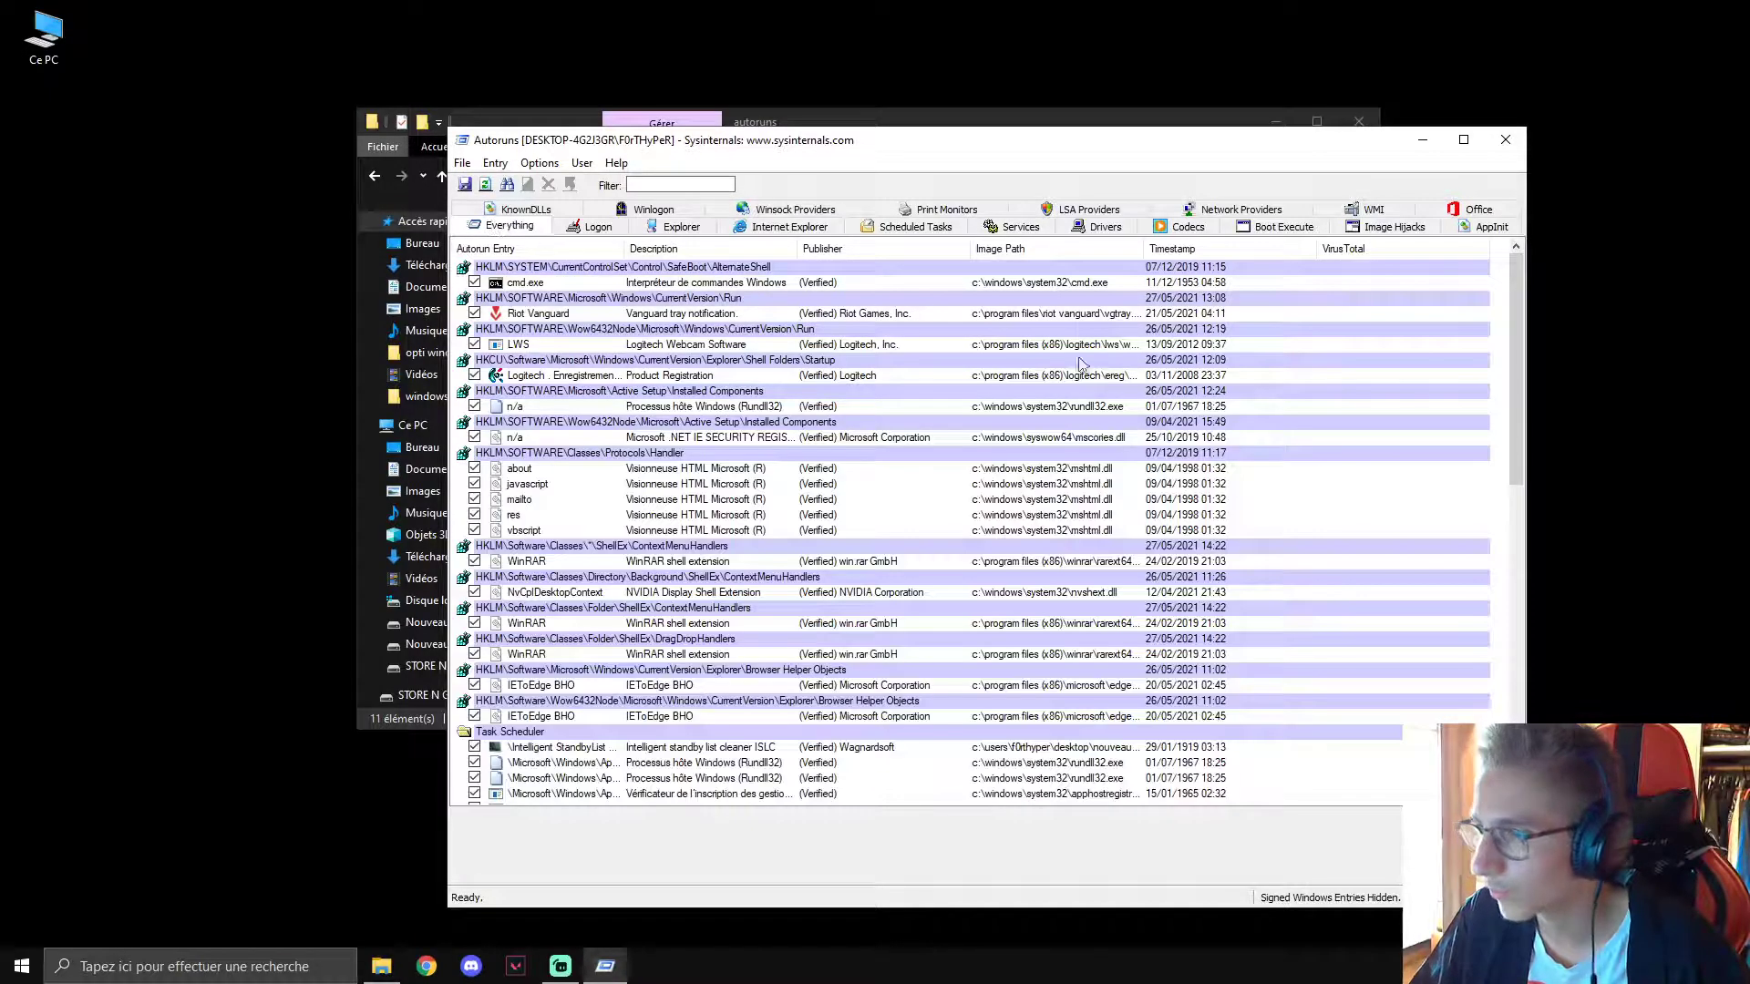
{"action": "left_click", "coordinate": [1506, 140]}
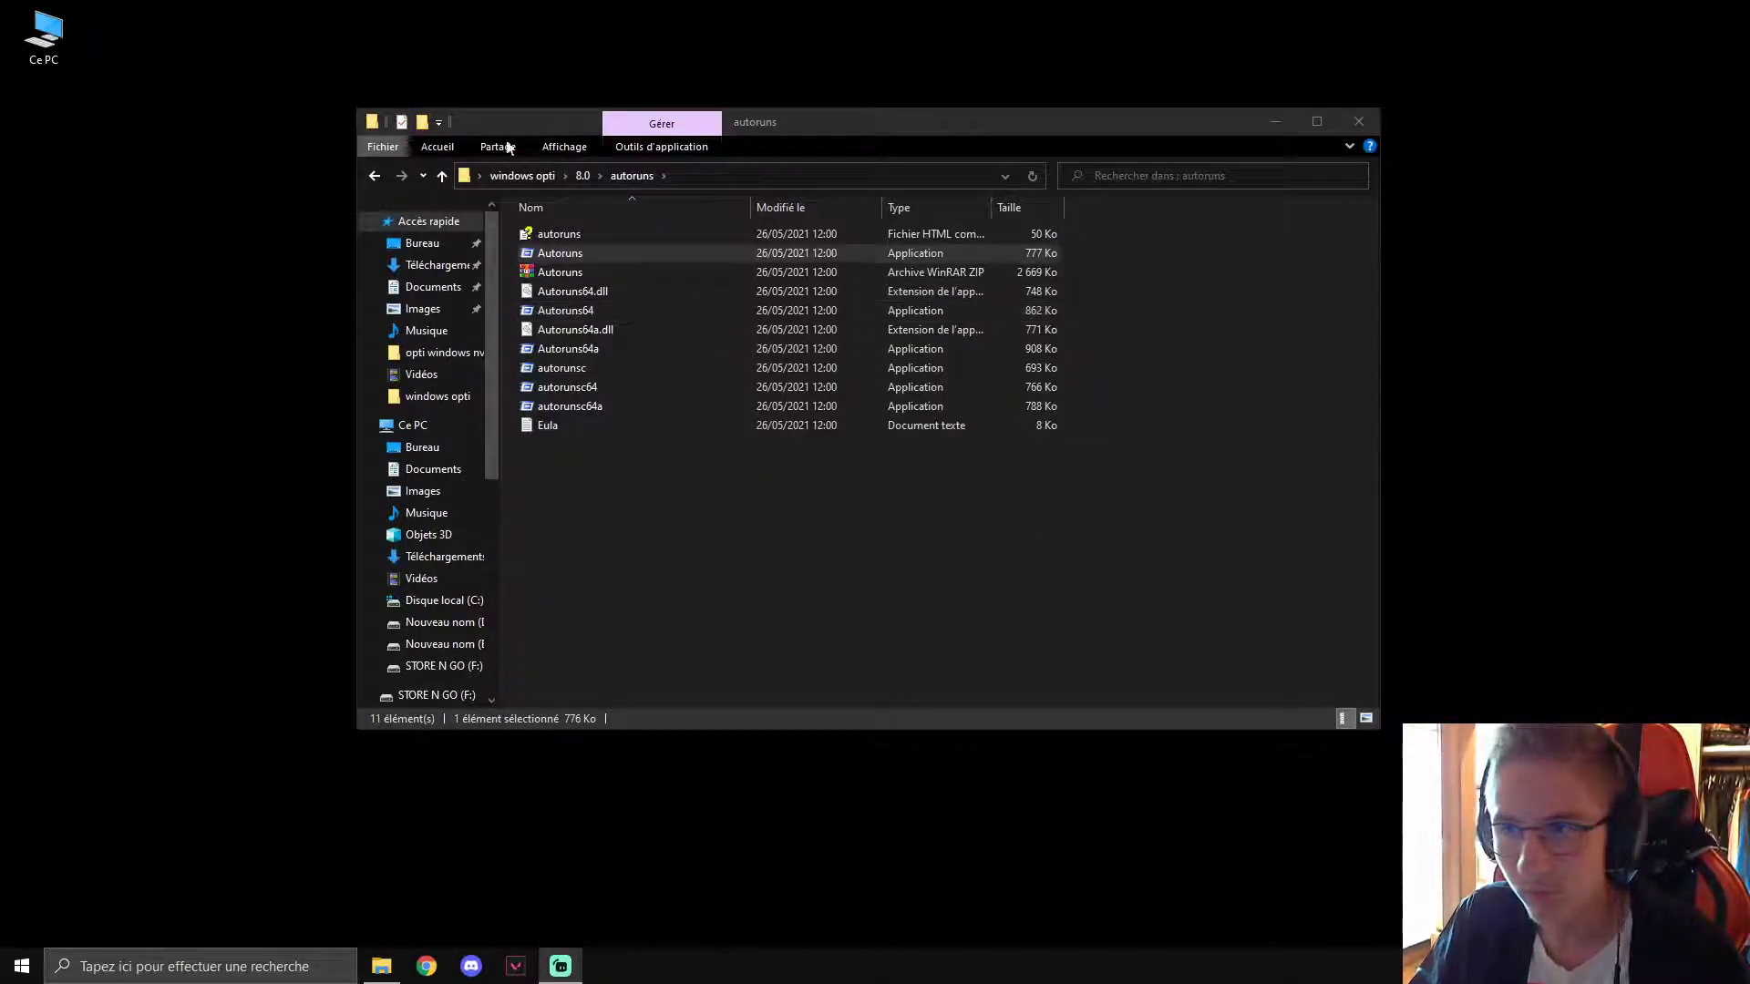
Return to the windows opti folder and open its 9.0 subfolder.
{"action": "left_click", "coordinate": [372, 177]}
{"action": "left_click", "coordinate": [373, 178]}
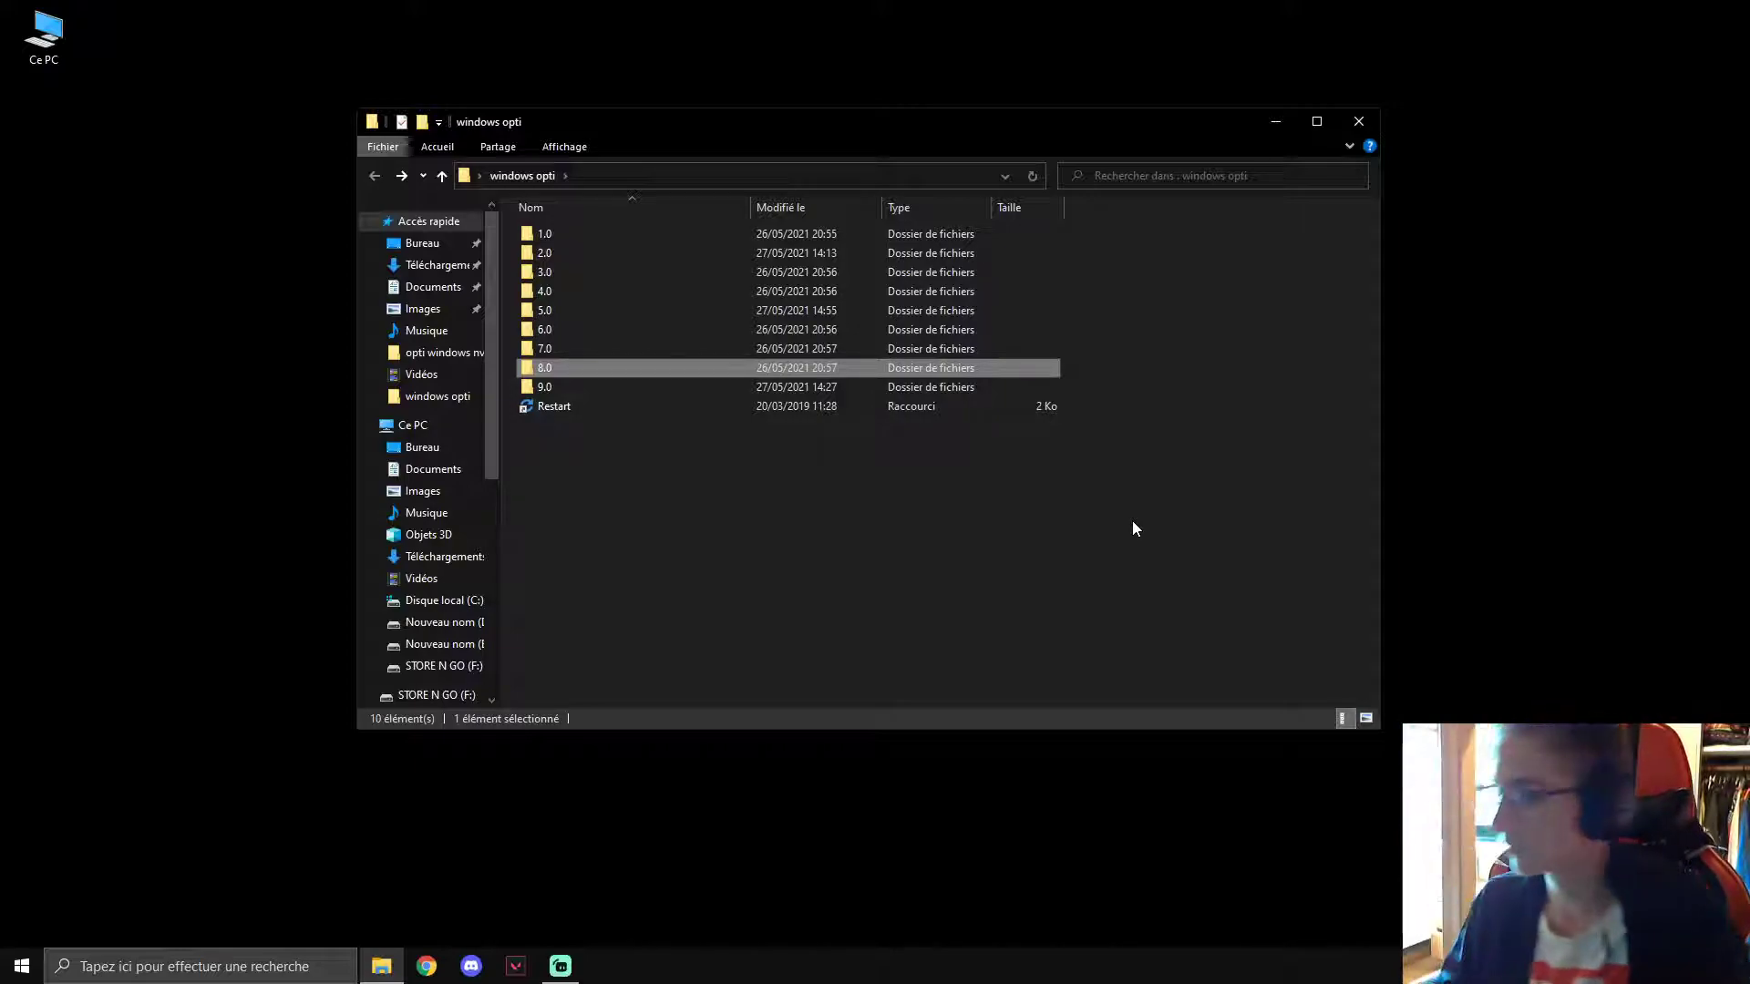
{"action": "double_click", "coordinate": [555, 387]}
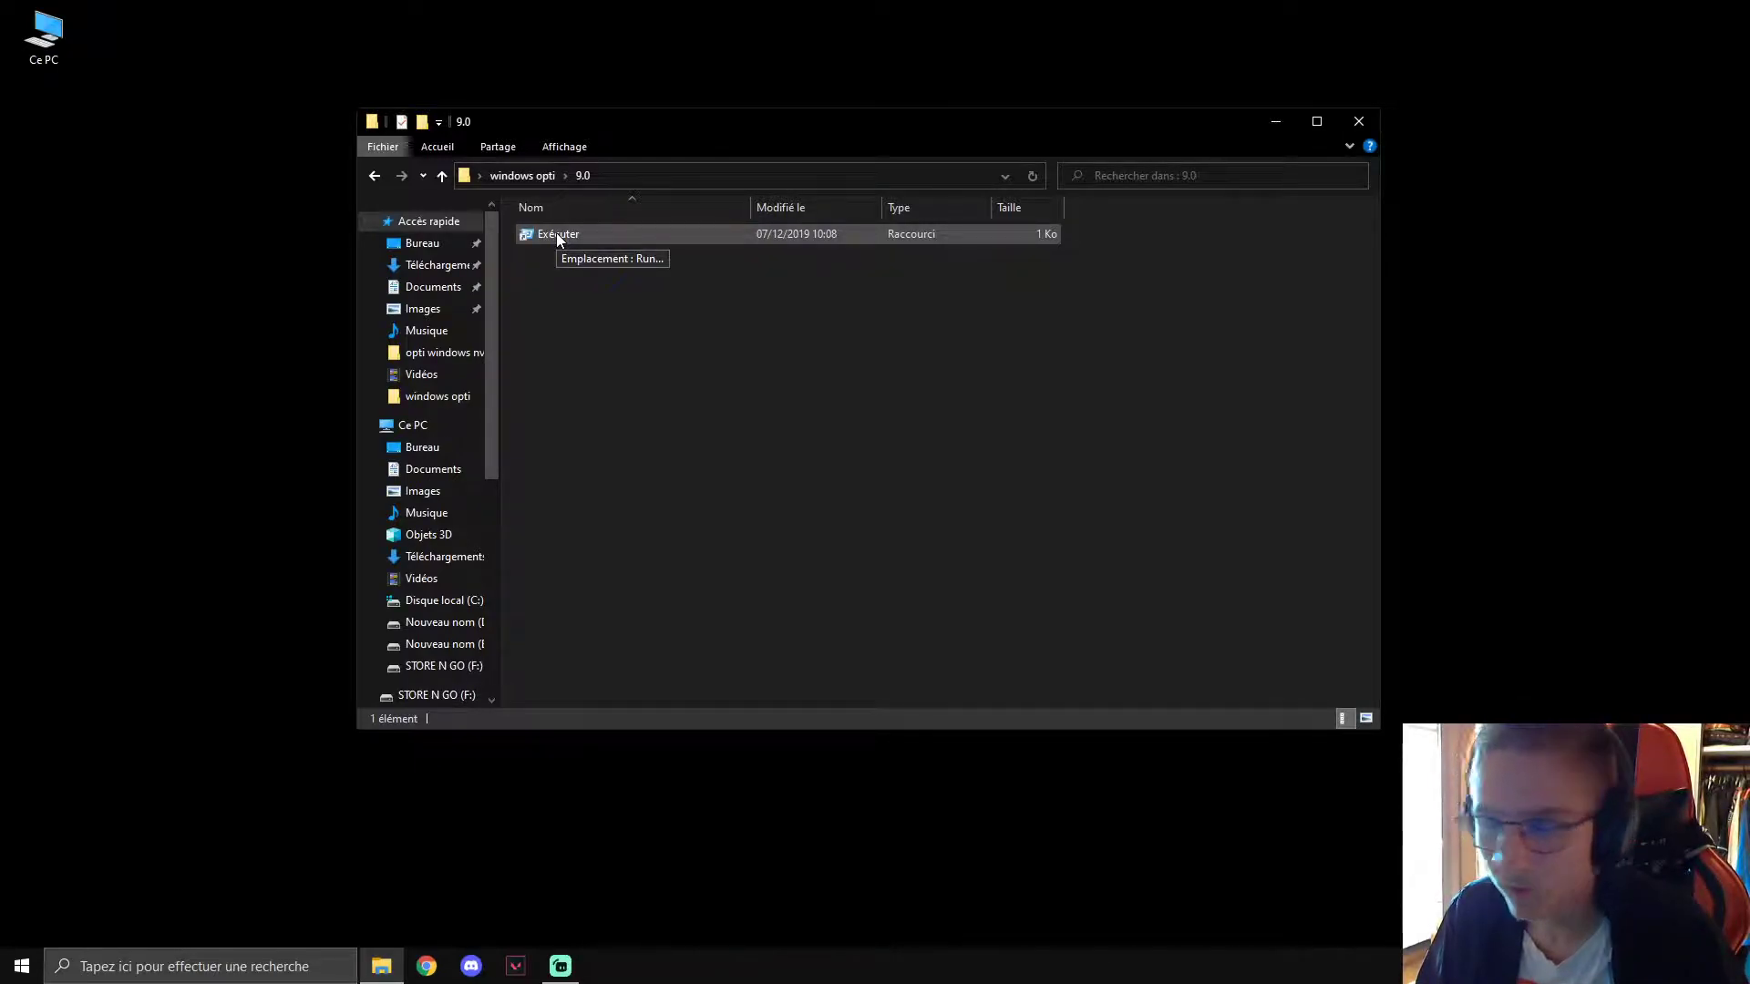
{"action": "left_click", "coordinate": [171, 966]}
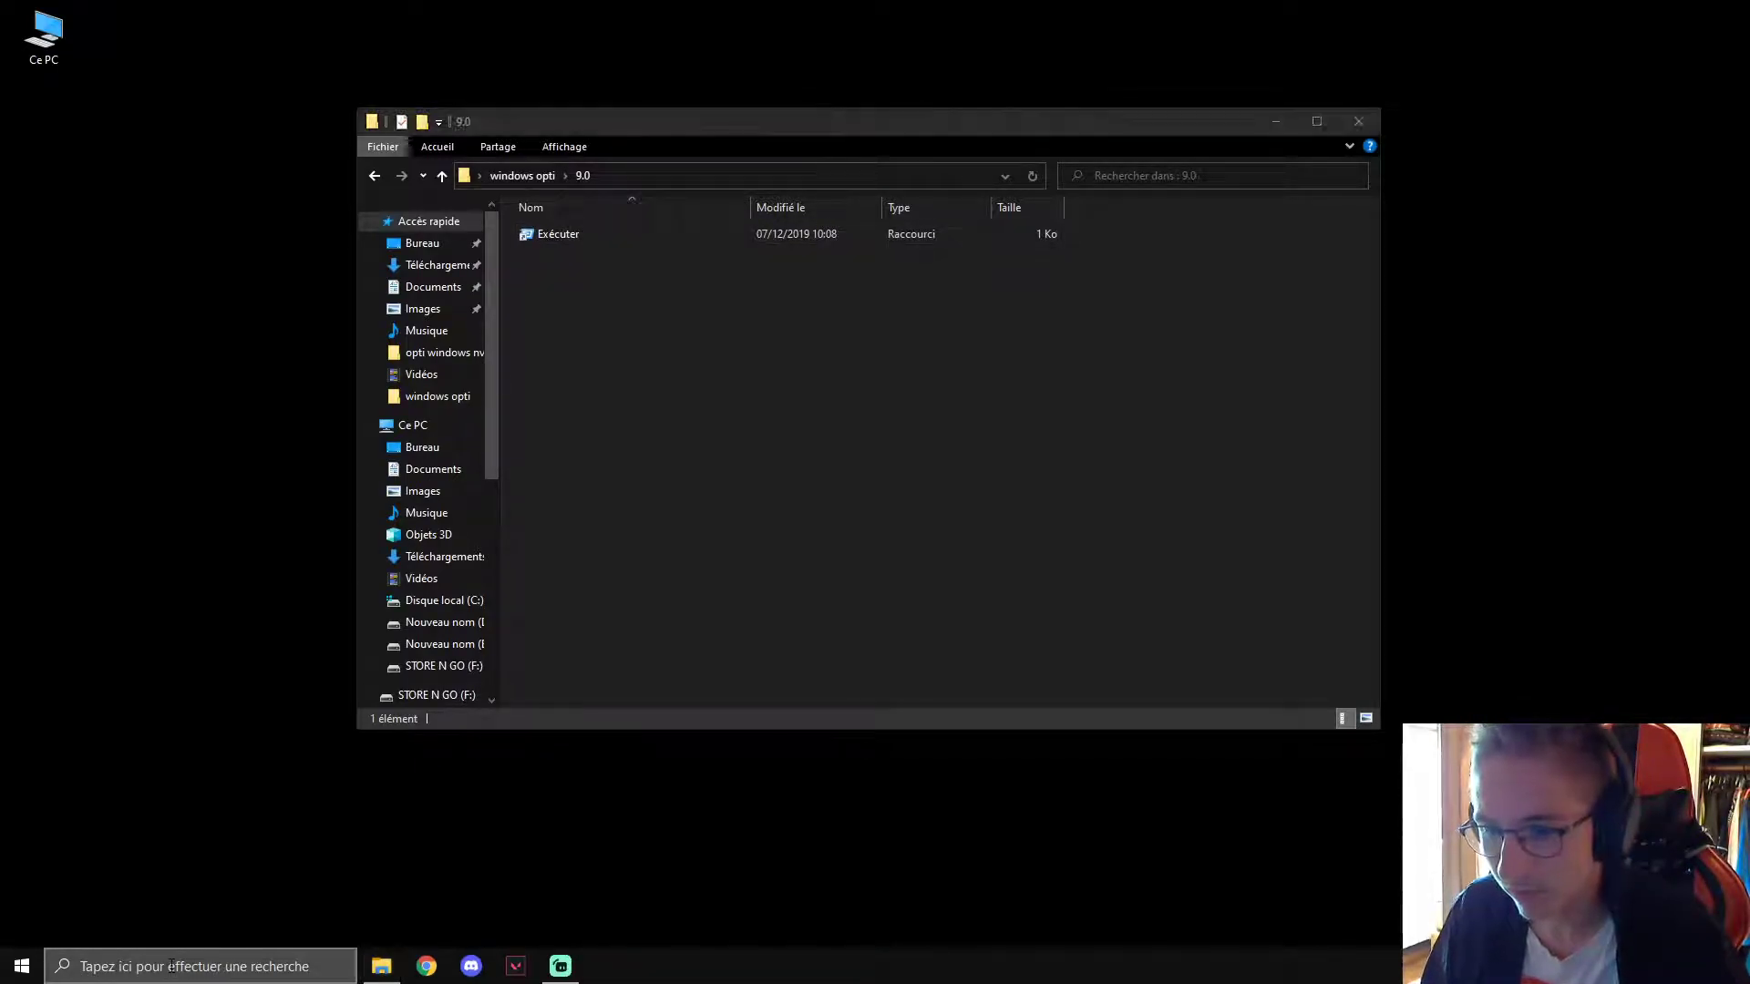
{"action": "type", "text": "exe"}
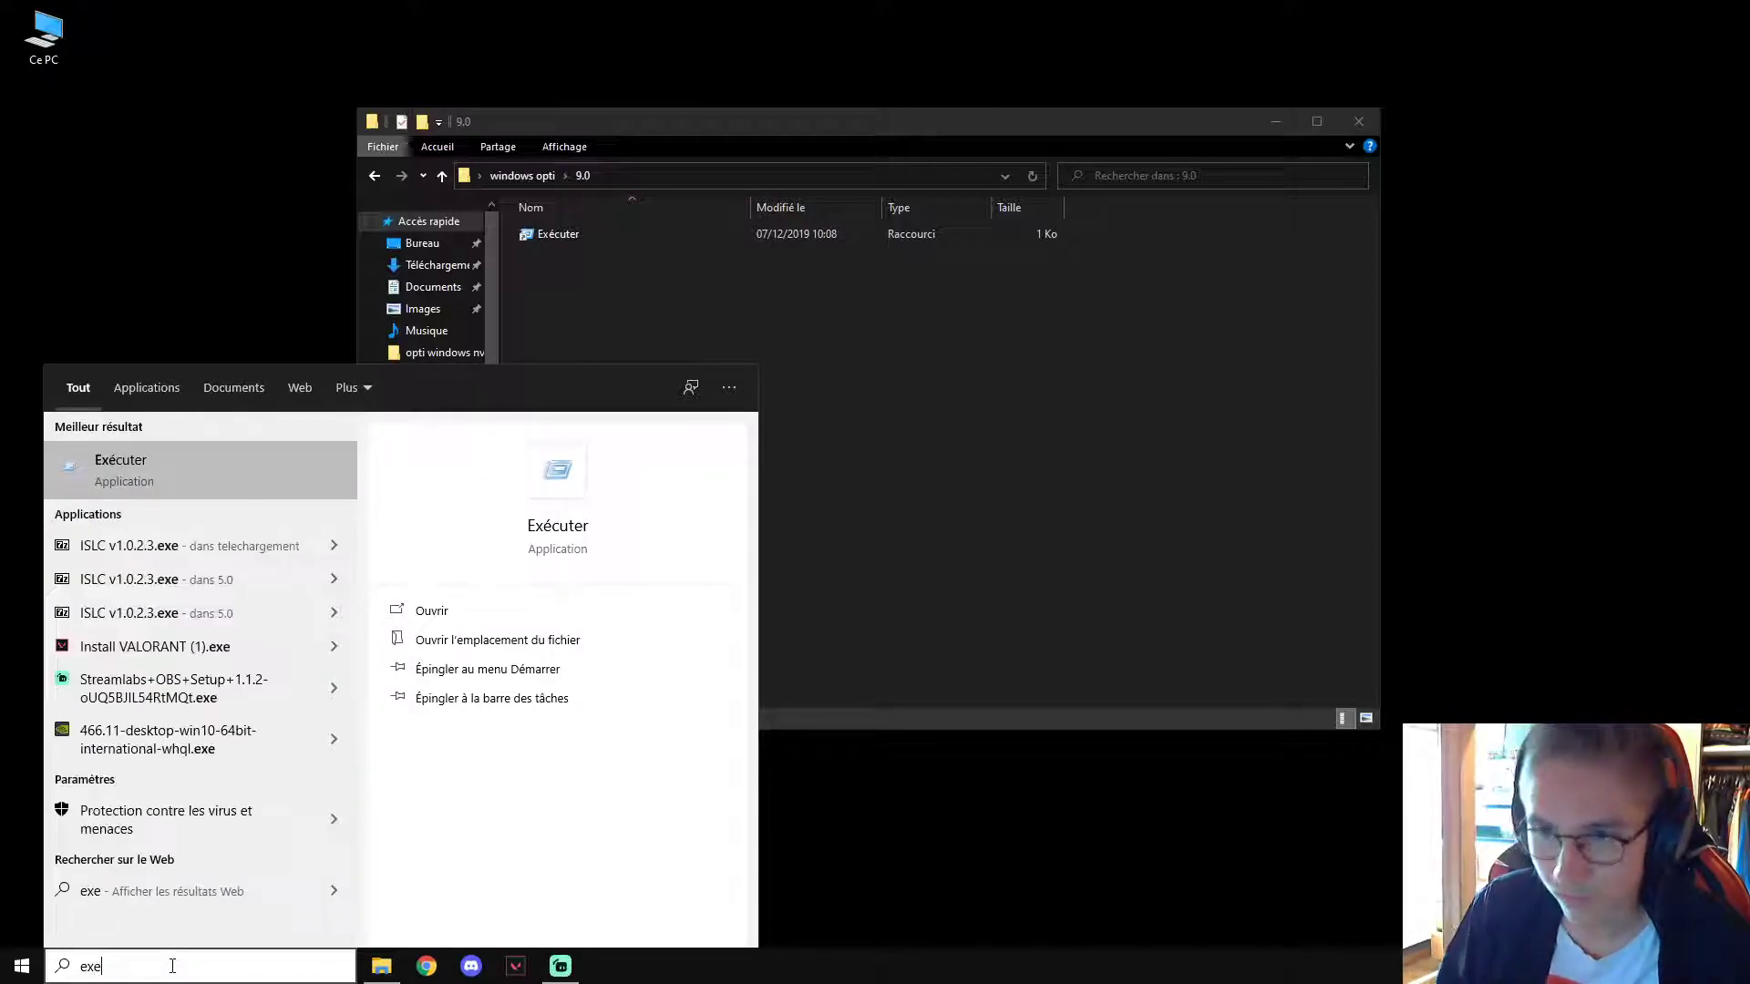
{"action": "left_click", "coordinate": [528, 269]}
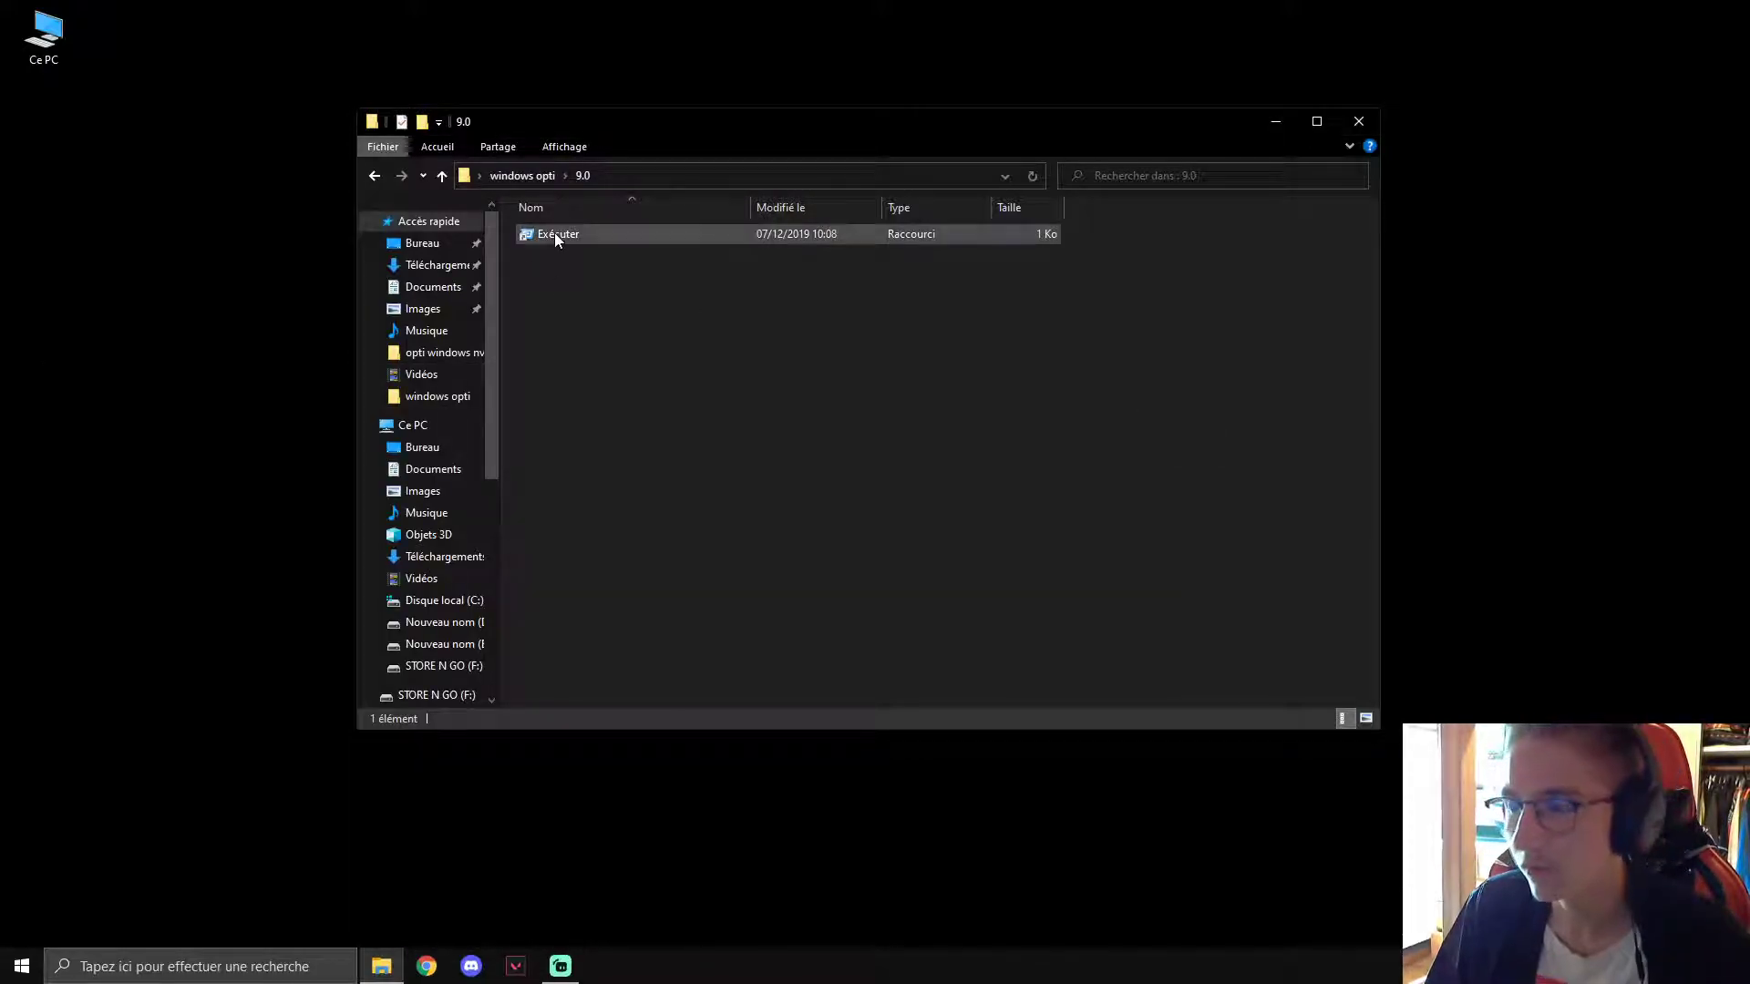
Open the Exécuter shortcut in the 9.0 folder and launch MSconfig with it.
{"action": "double_click", "coordinate": [554, 234]}
{"action": "left_click_drag", "start_coordinate": [110, 776], "coordinate": [678, 438]}
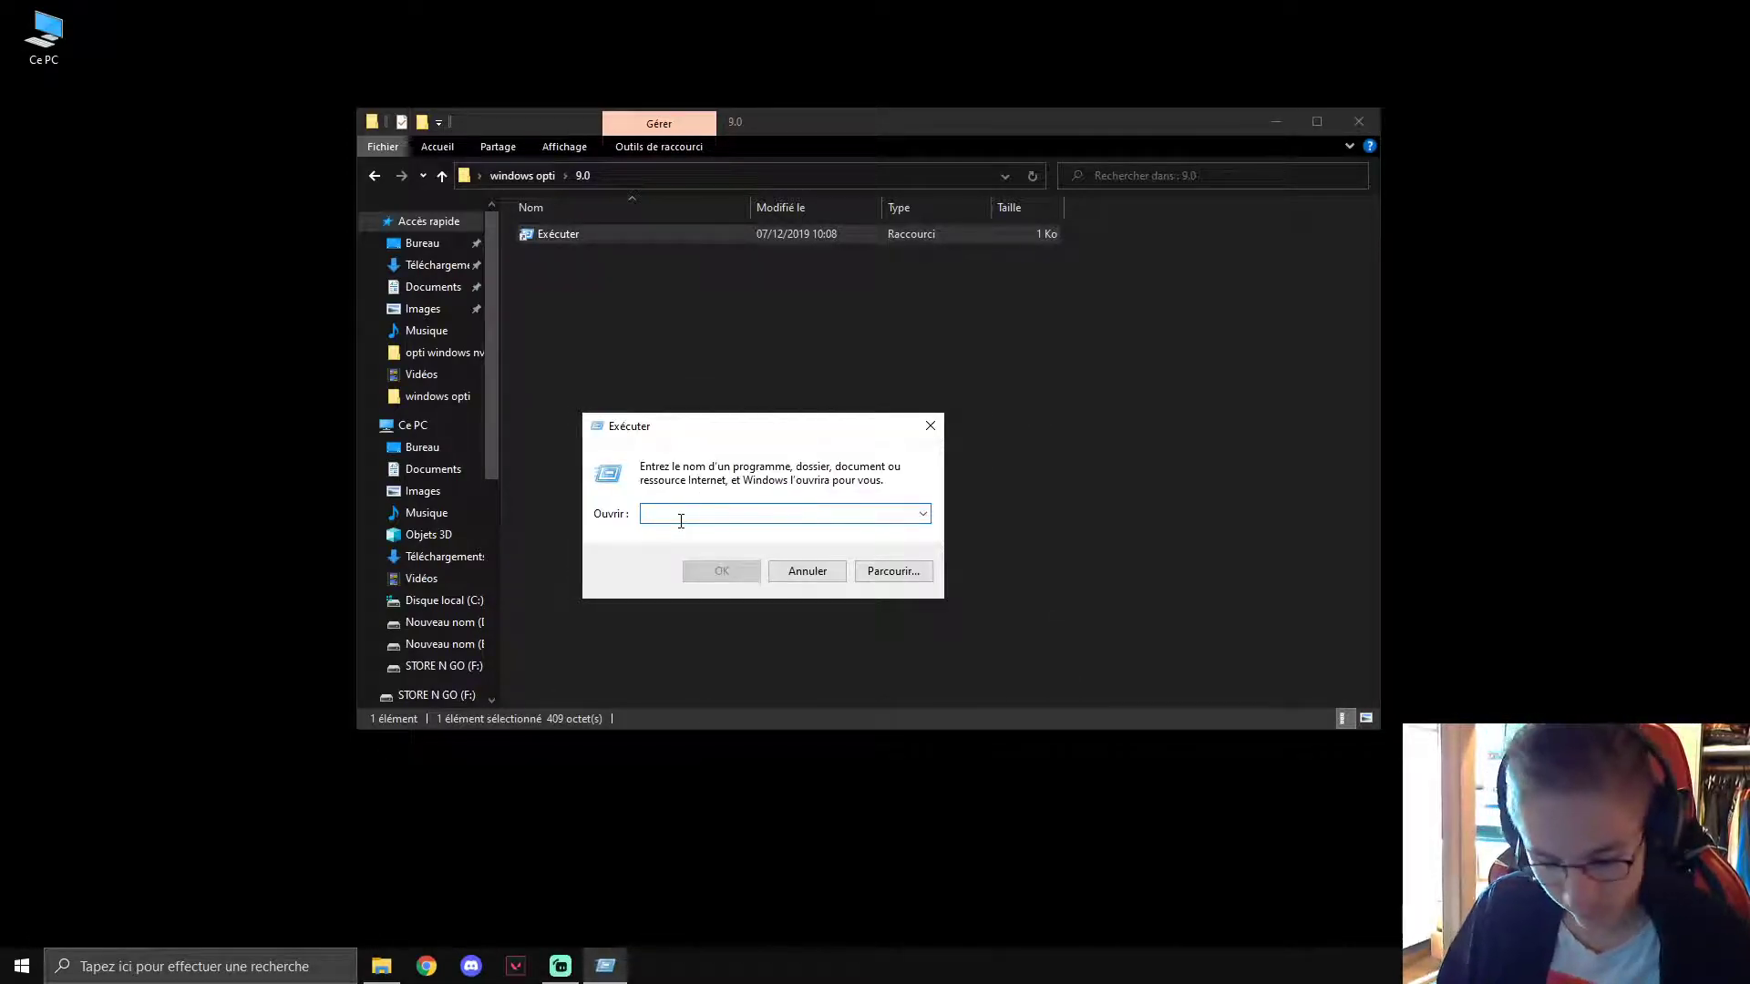
{"action": "type", "text": "MS"}
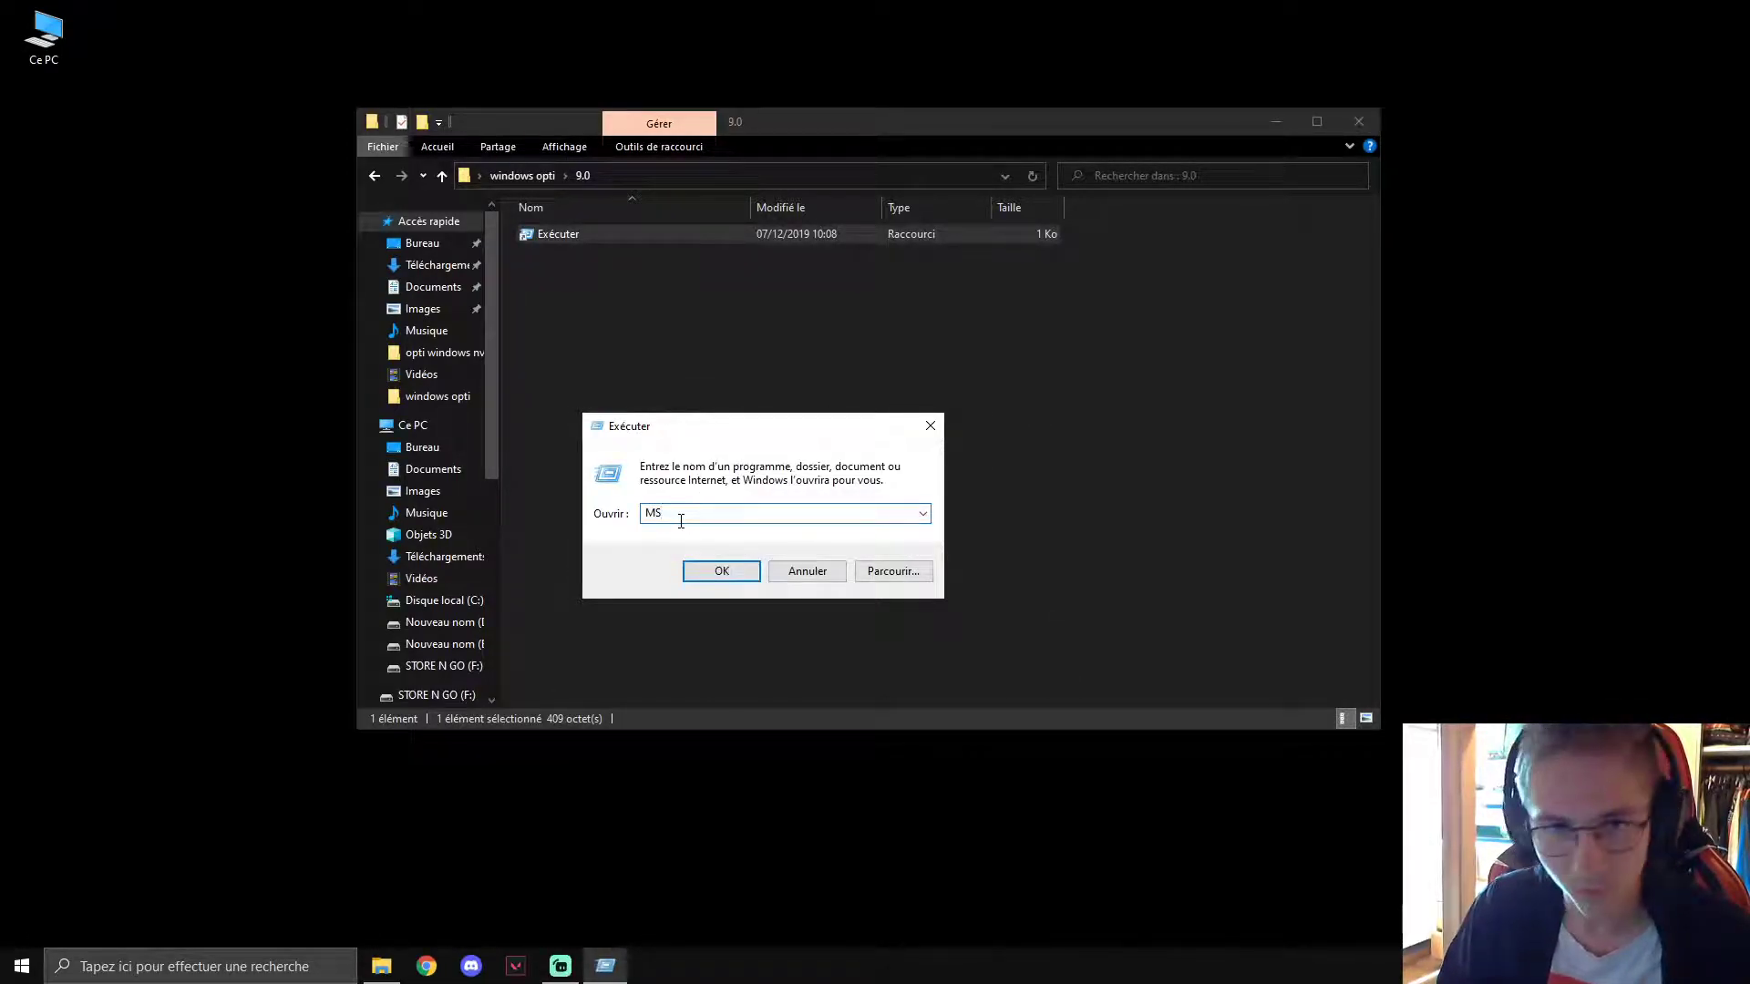
{"action": "type", "text": "config"}
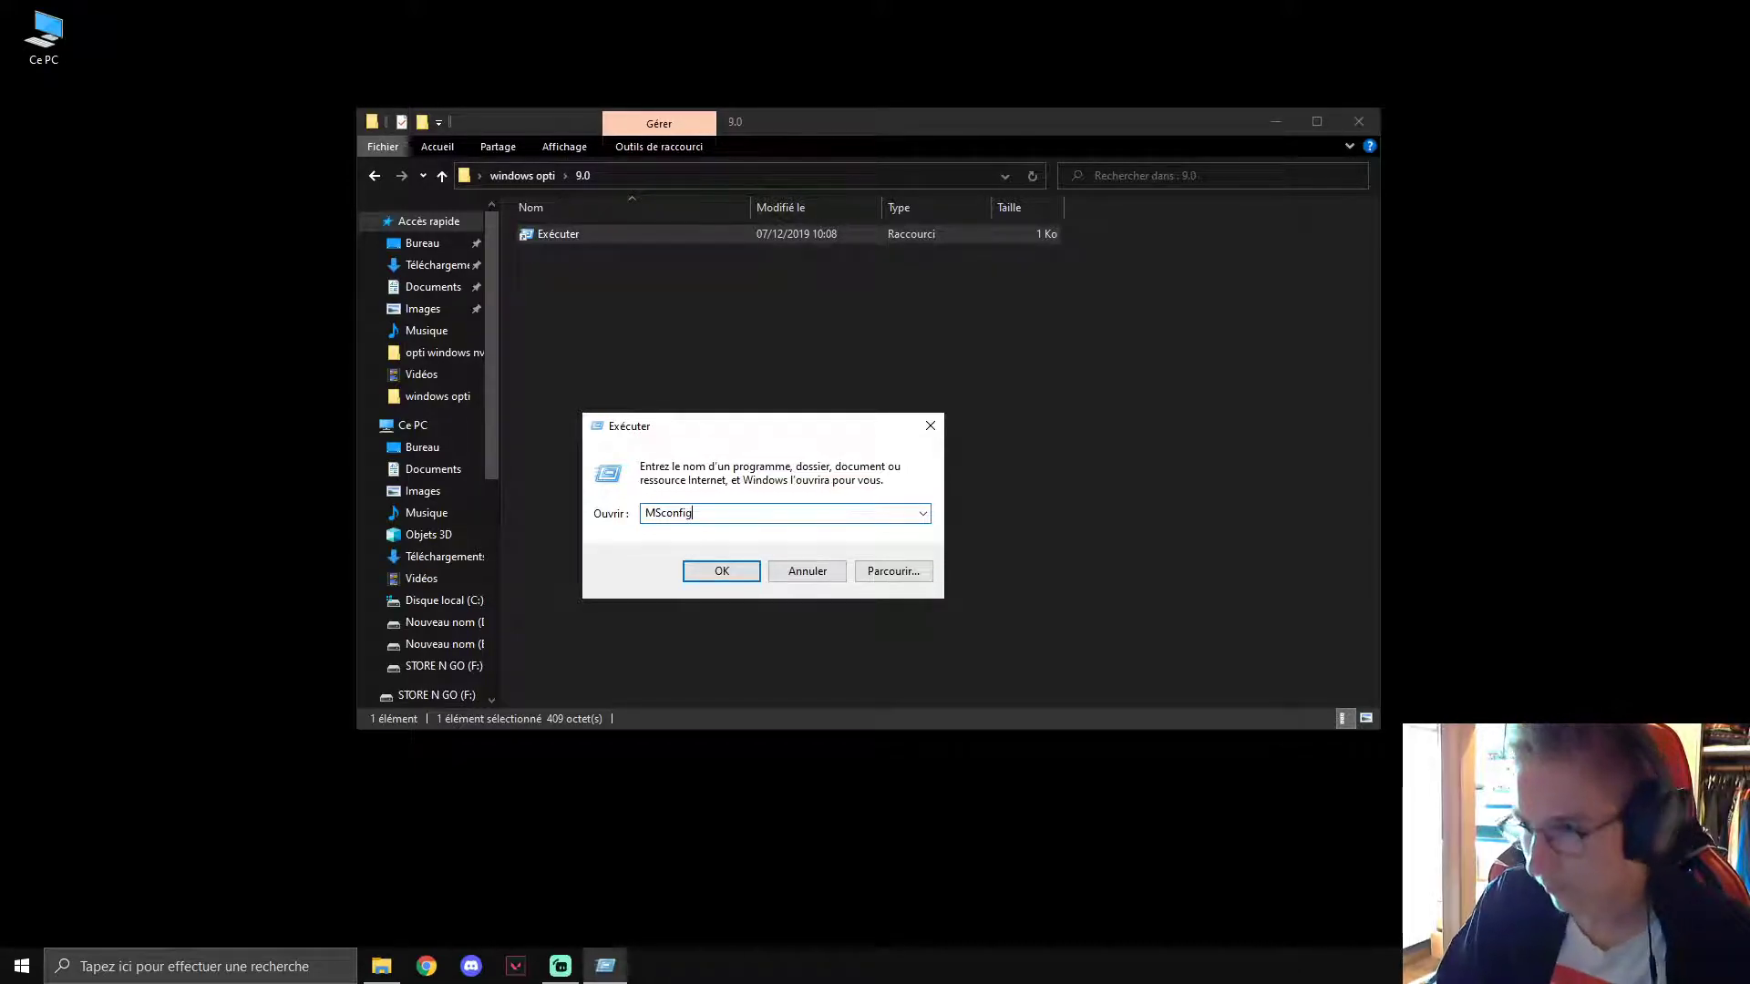
{"action": "key", "text": "Return"}
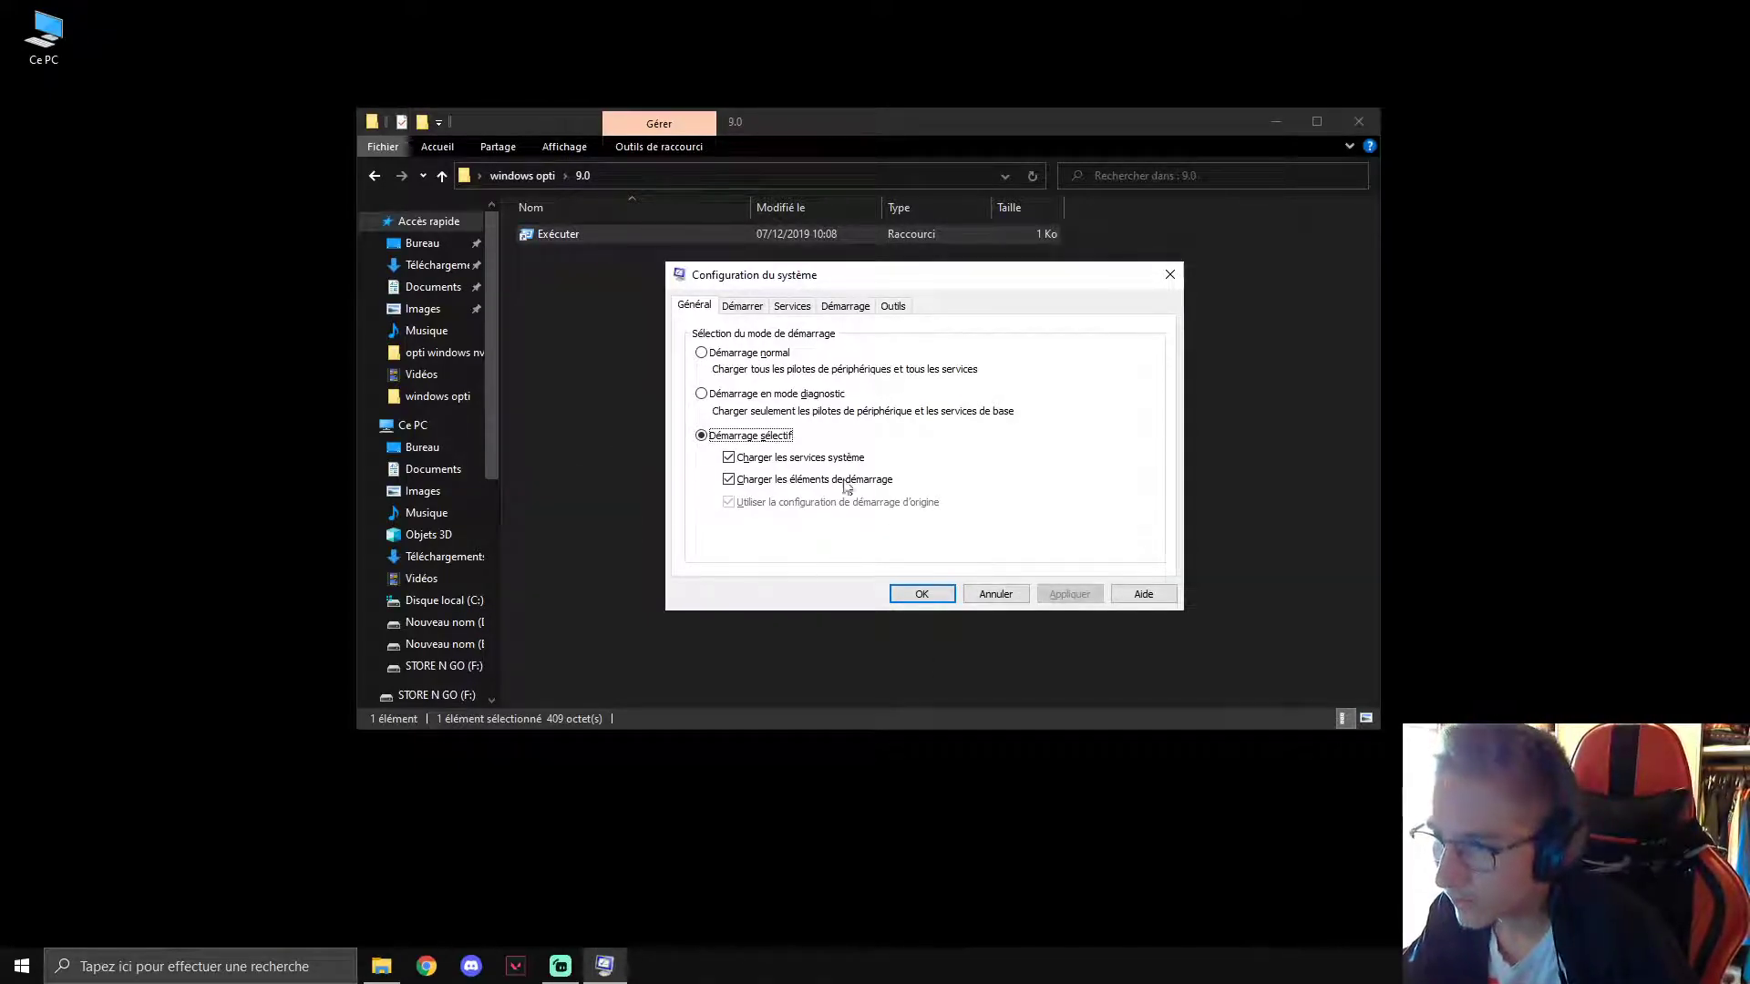
Try the Démarrage normal and Démarrage en mode diagnostic startup modes, and go back to Démarrage sélectif.
{"action": "left_click", "coordinate": [706, 353]}
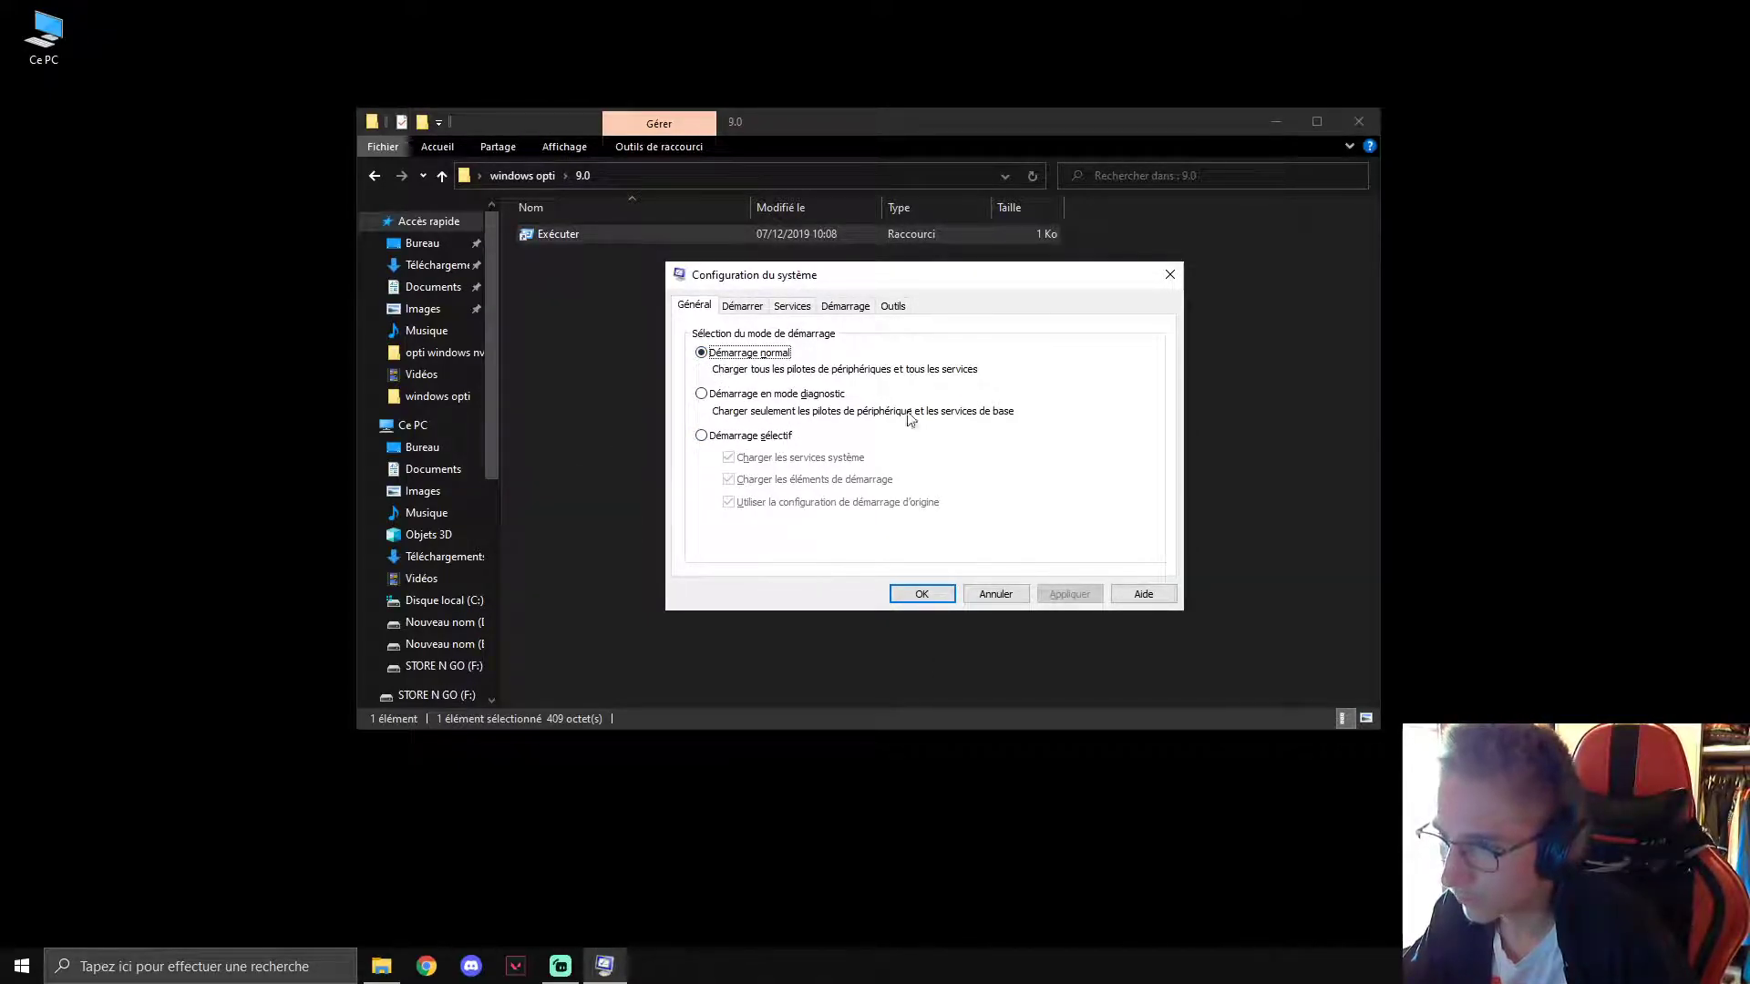
{"action": "left_click", "coordinate": [723, 397]}
{"action": "left_click", "coordinate": [732, 358]}
{"action": "left_click", "coordinate": [751, 437]}
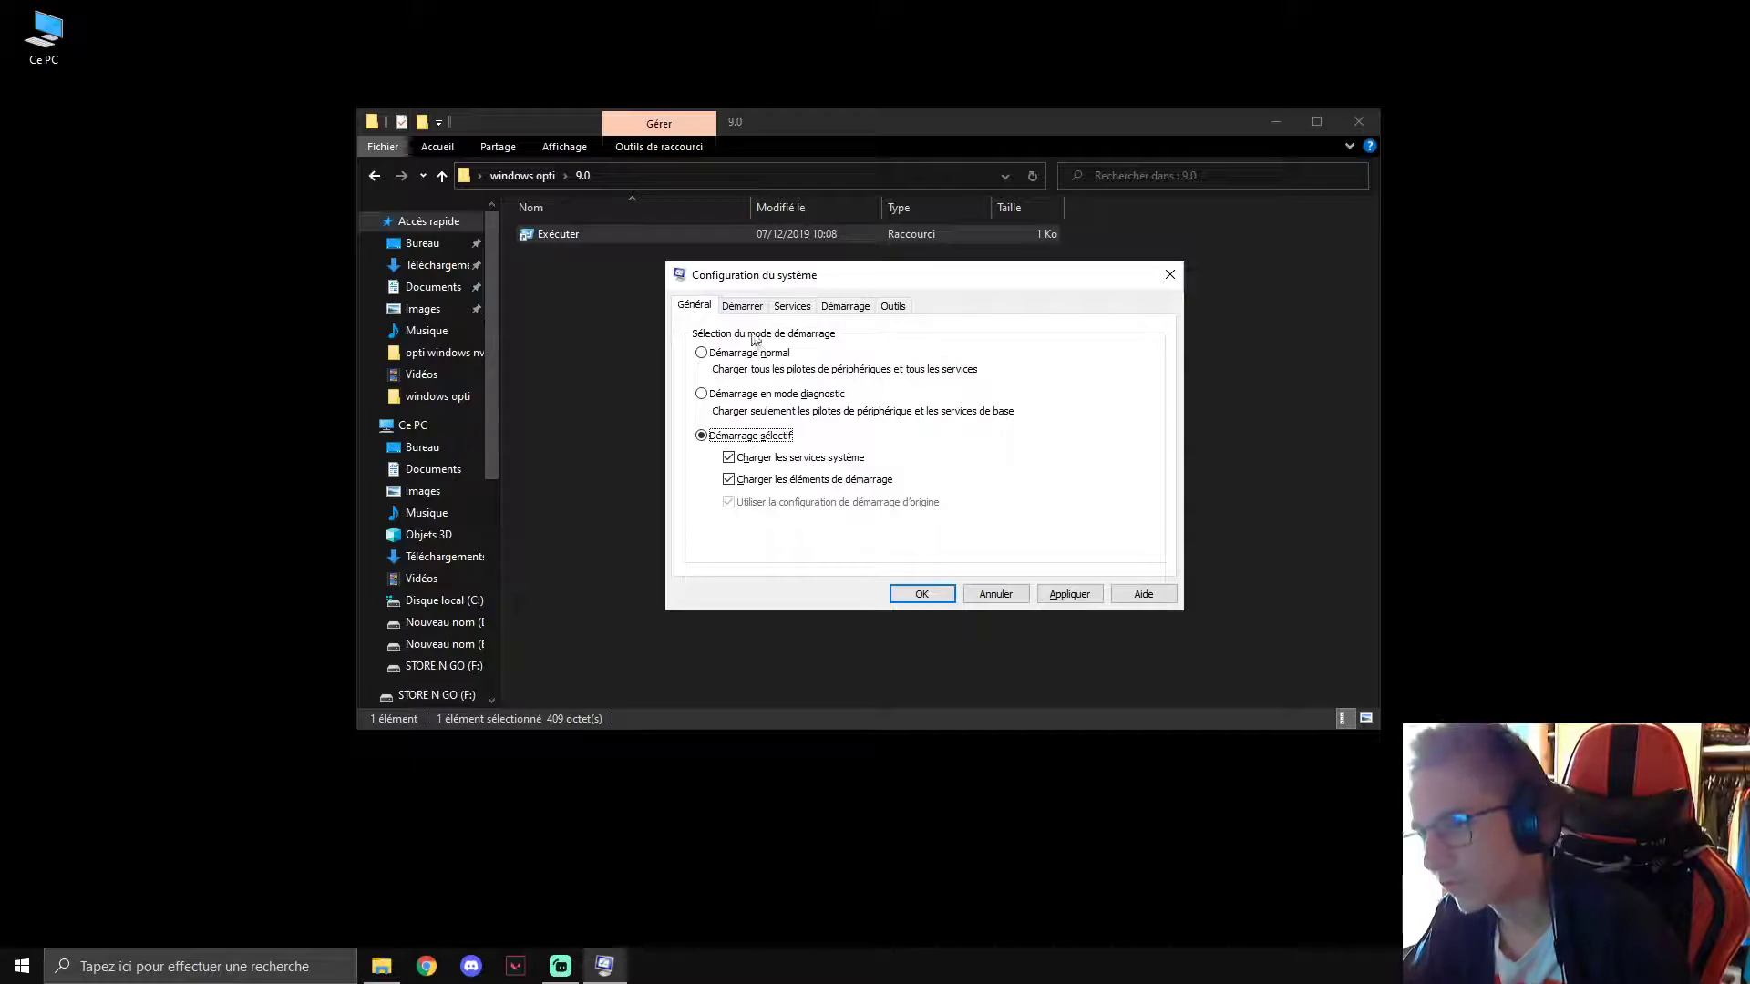
Check the boot options of Windows 10 and list the services with all Microsoft services hidden.
{"action": "left_click", "coordinate": [747, 309]}
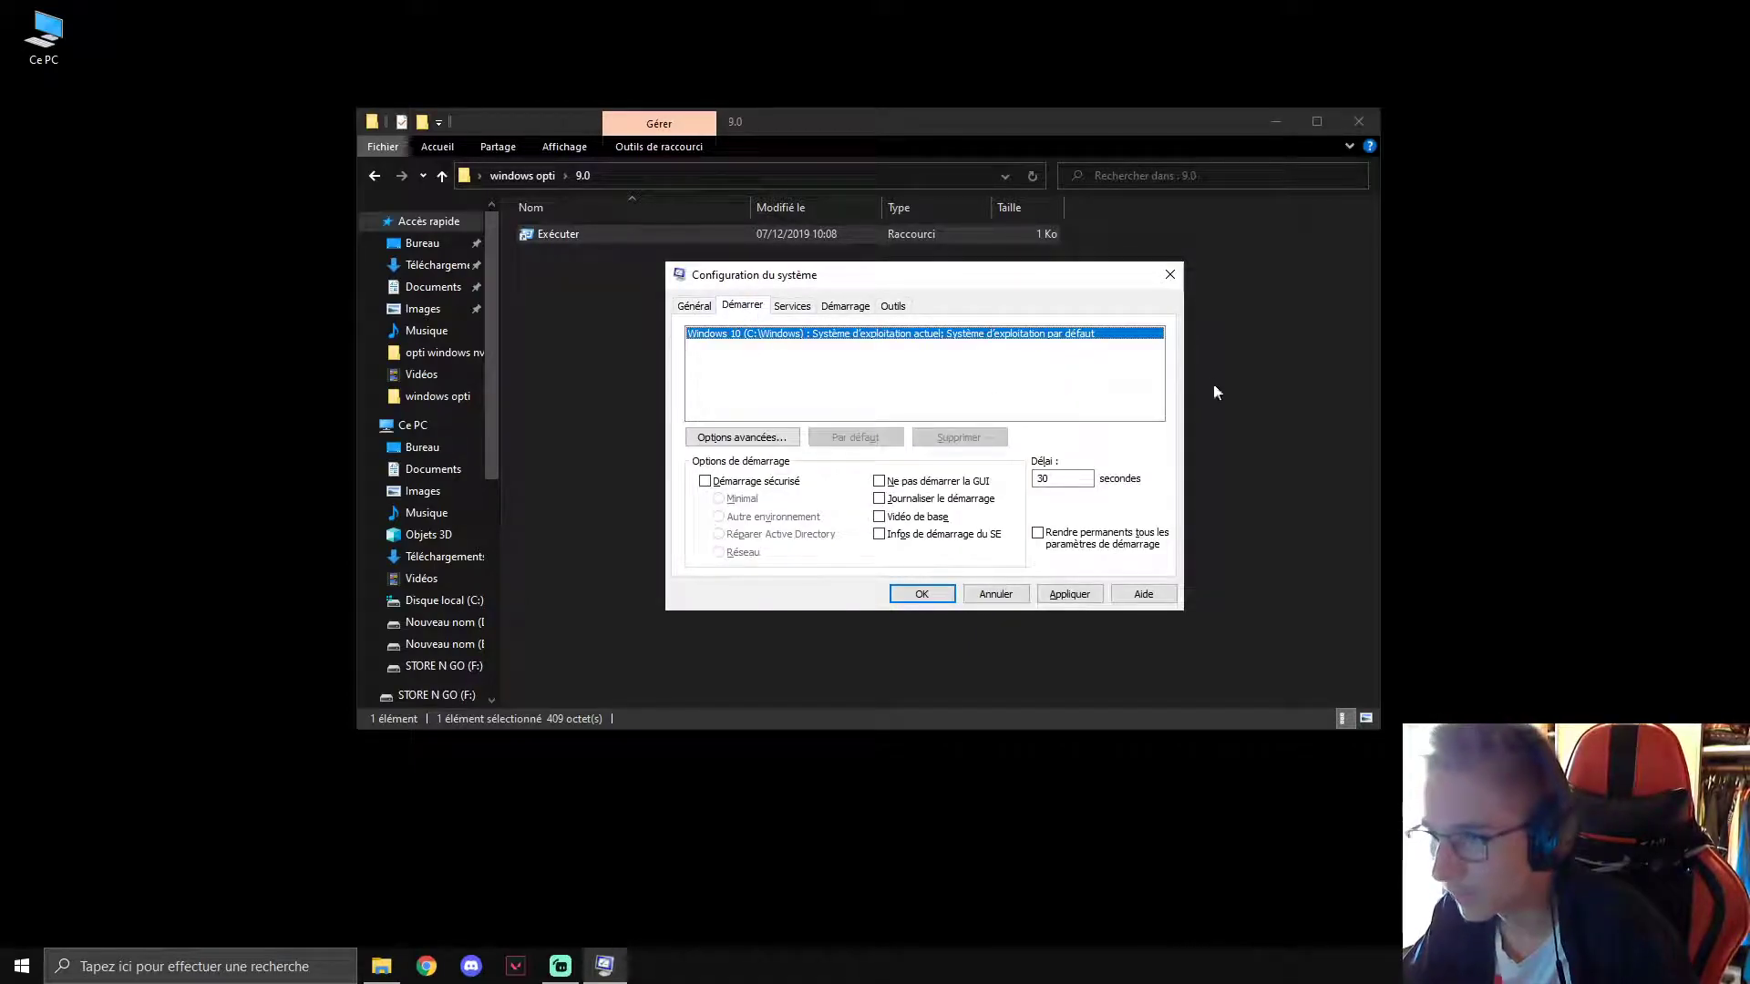
{"action": "left_click", "coordinate": [797, 312]}
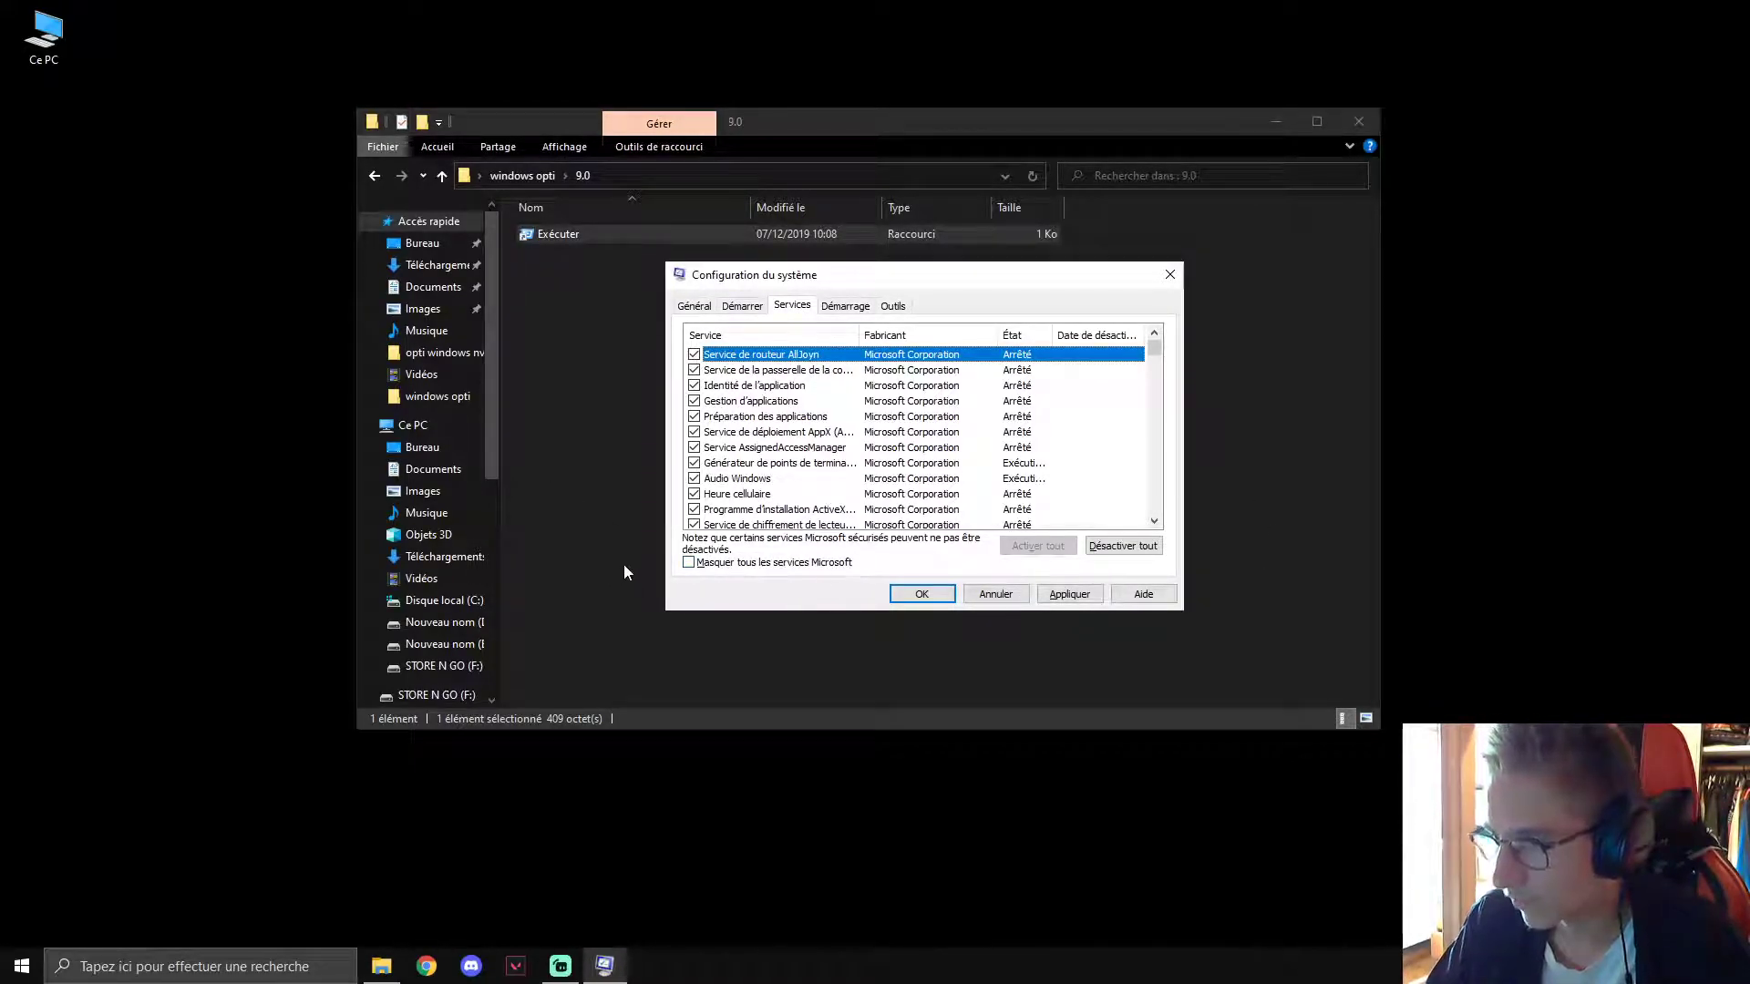
{"action": "left_click", "coordinate": [689, 562]}
{"action": "left_click", "coordinate": [791, 477]}
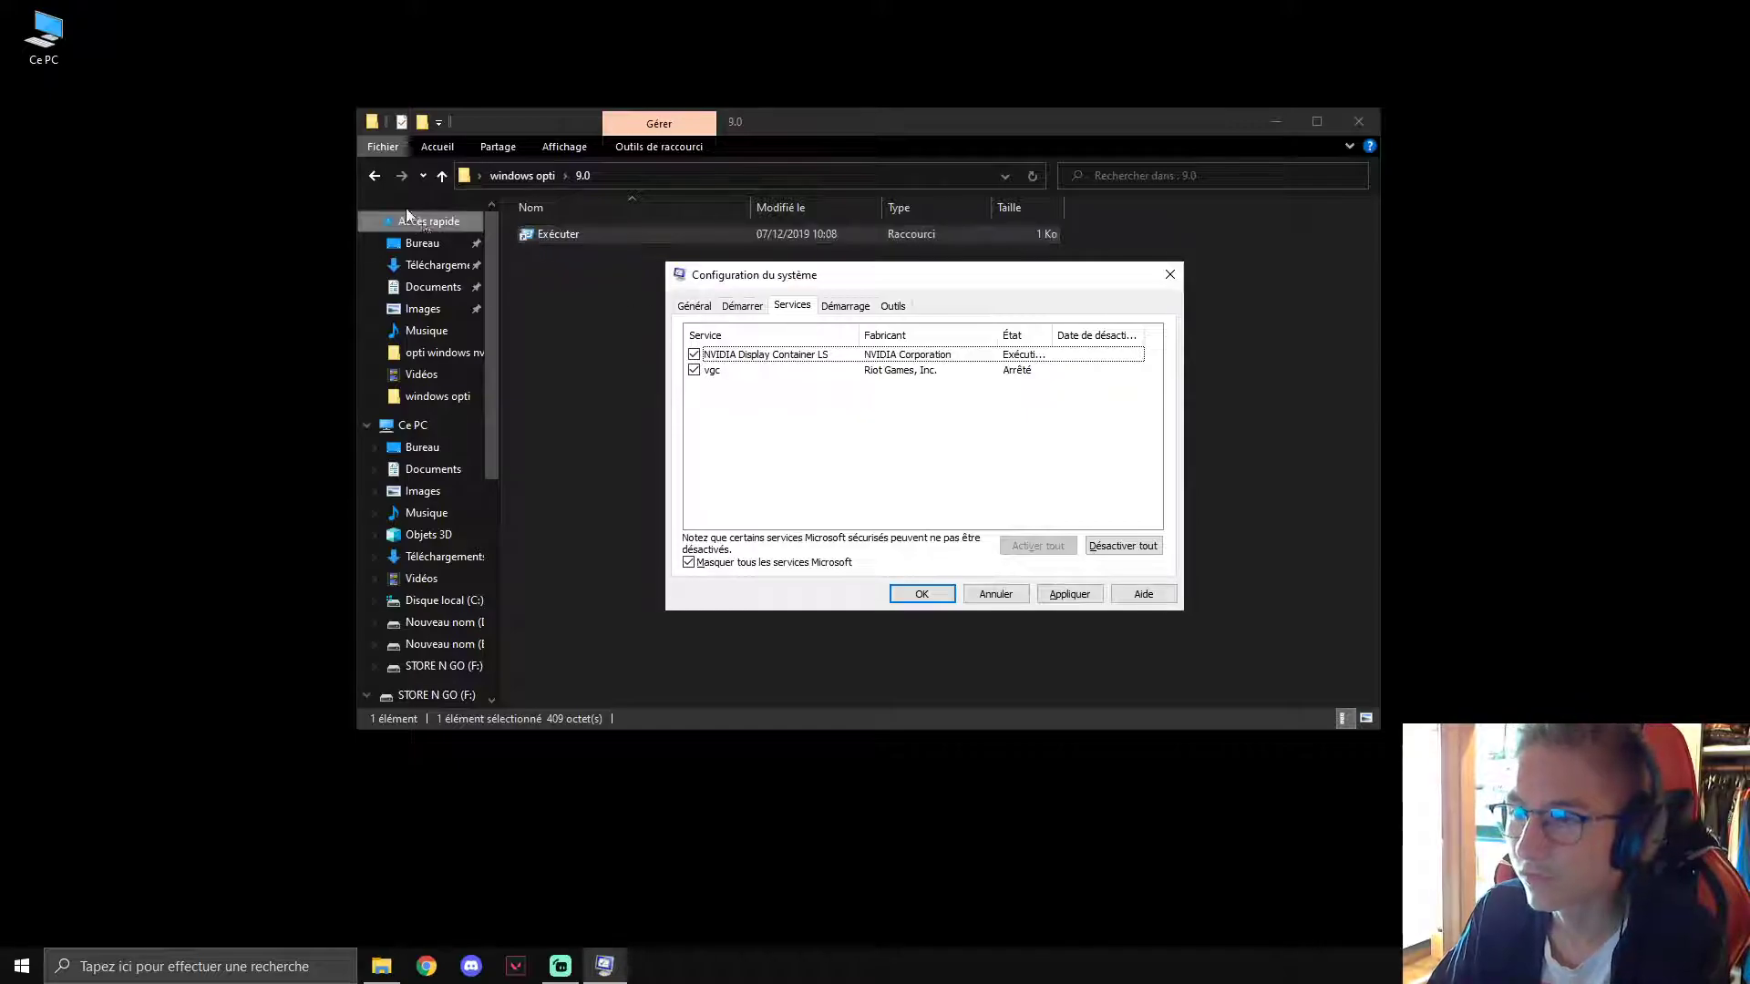
Look into the 8.0 subfolder of windows opti and return to the system configuration window.
{"action": "left_click", "coordinate": [373, 175]}
{"action": "double_click", "coordinate": [605, 365]}
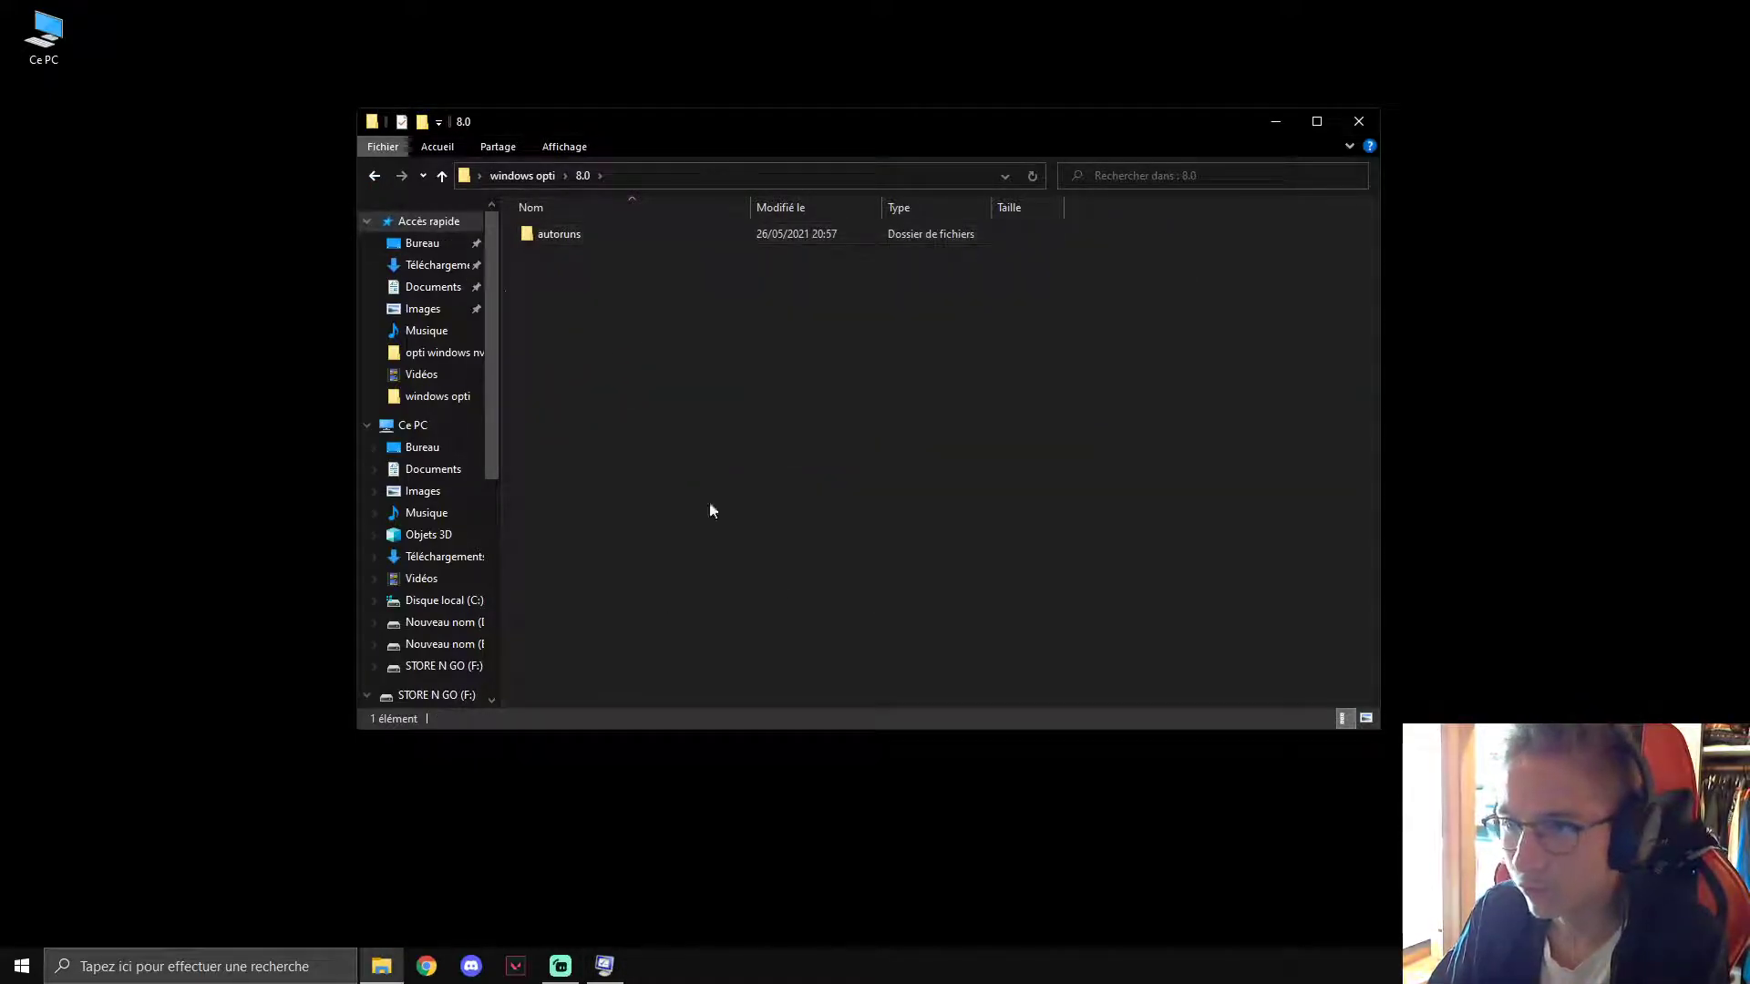
{"action": "left_click", "coordinate": [605, 966]}
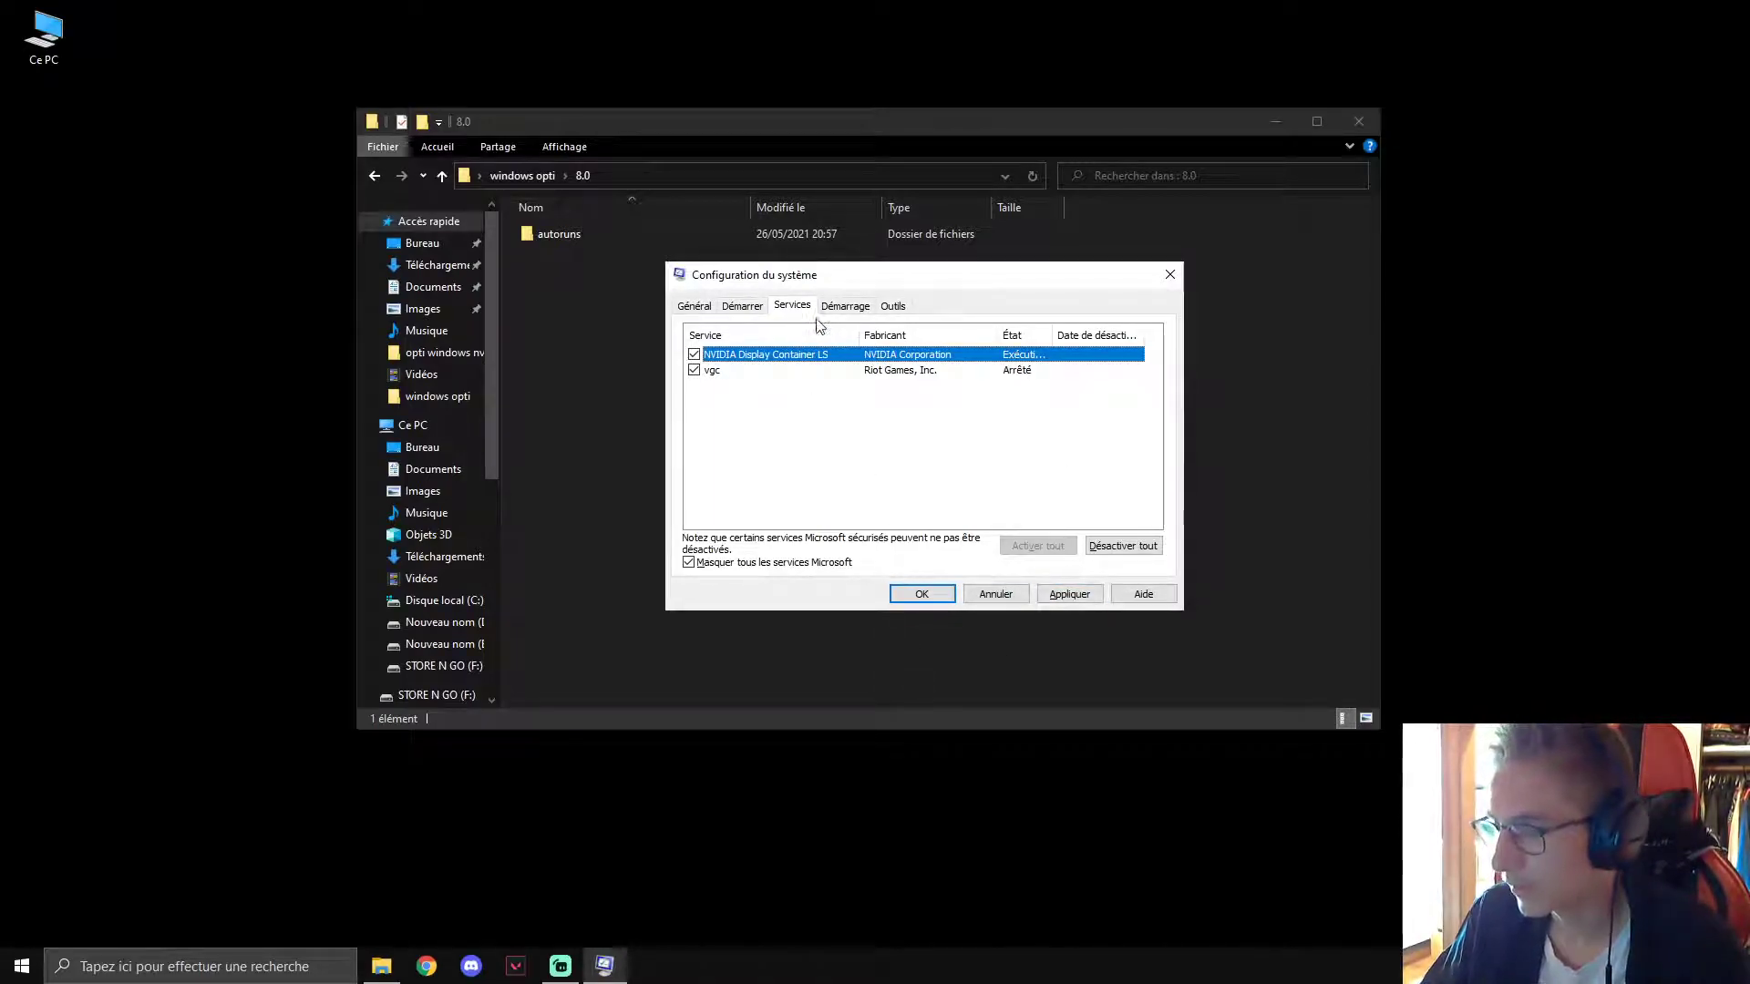
Check the startup programs in the Task Manager from Configuration du système, and close both windows.
{"action": "left_click", "coordinate": [844, 305]}
{"action": "left_click", "coordinate": [975, 359]}
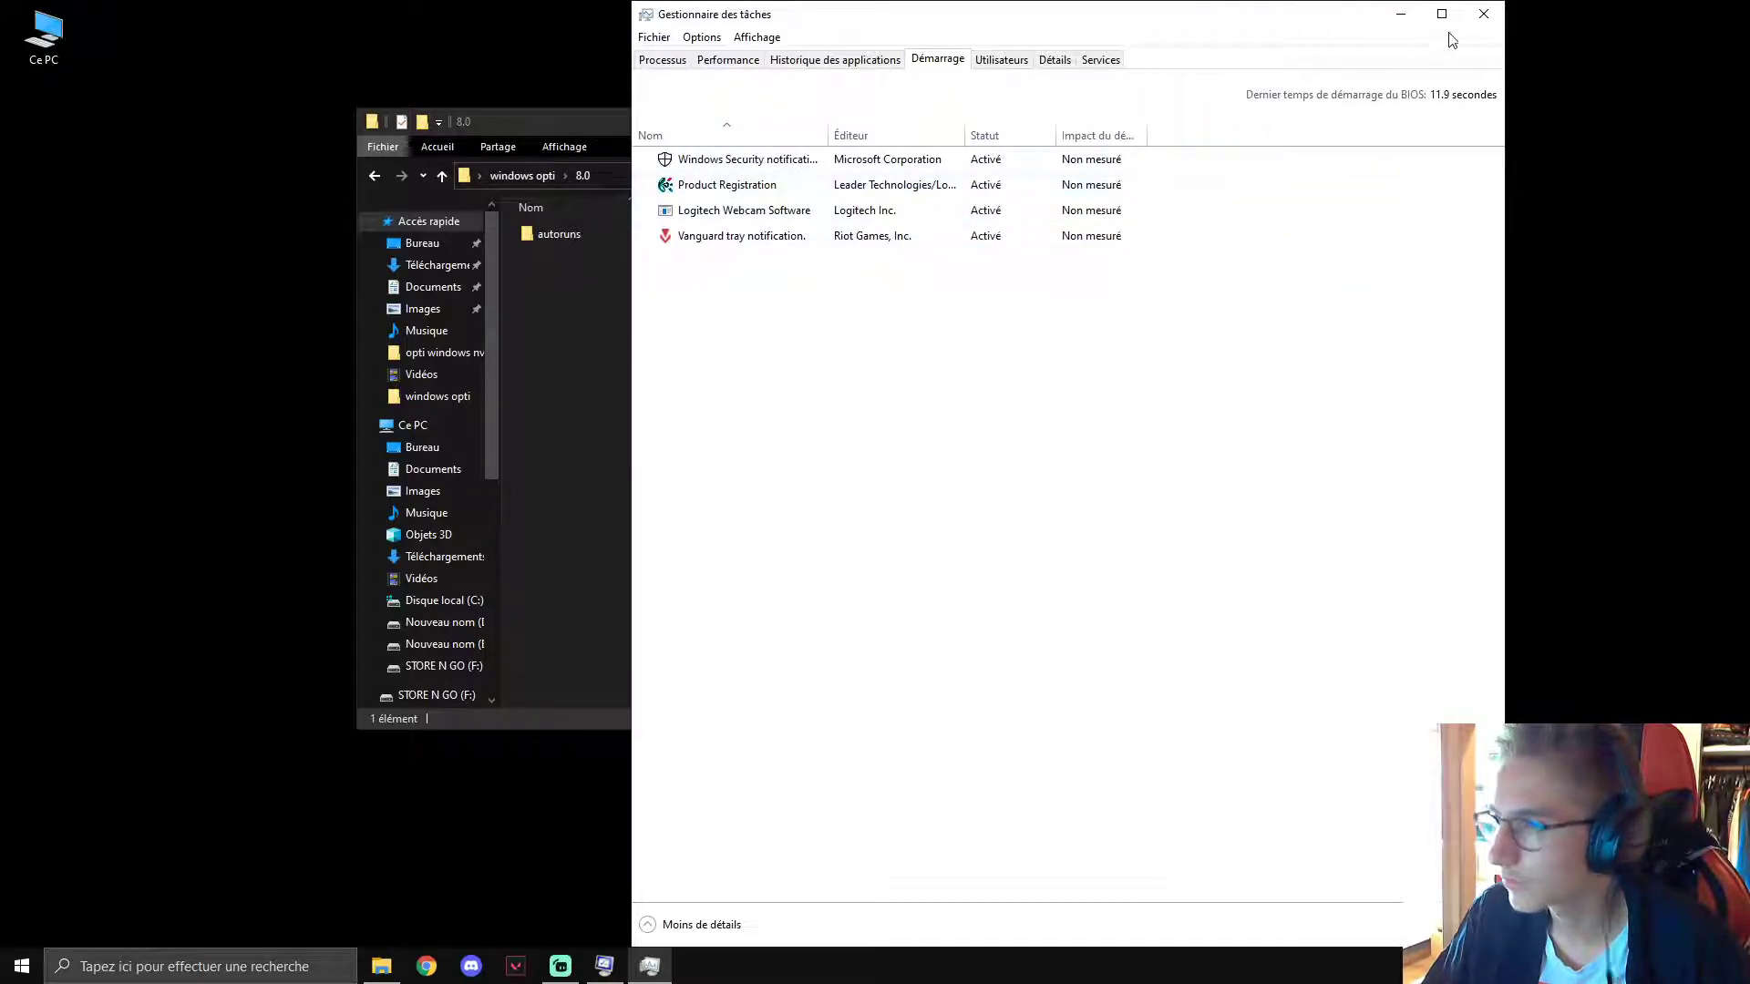
{"action": "left_click", "coordinate": [1484, 14]}
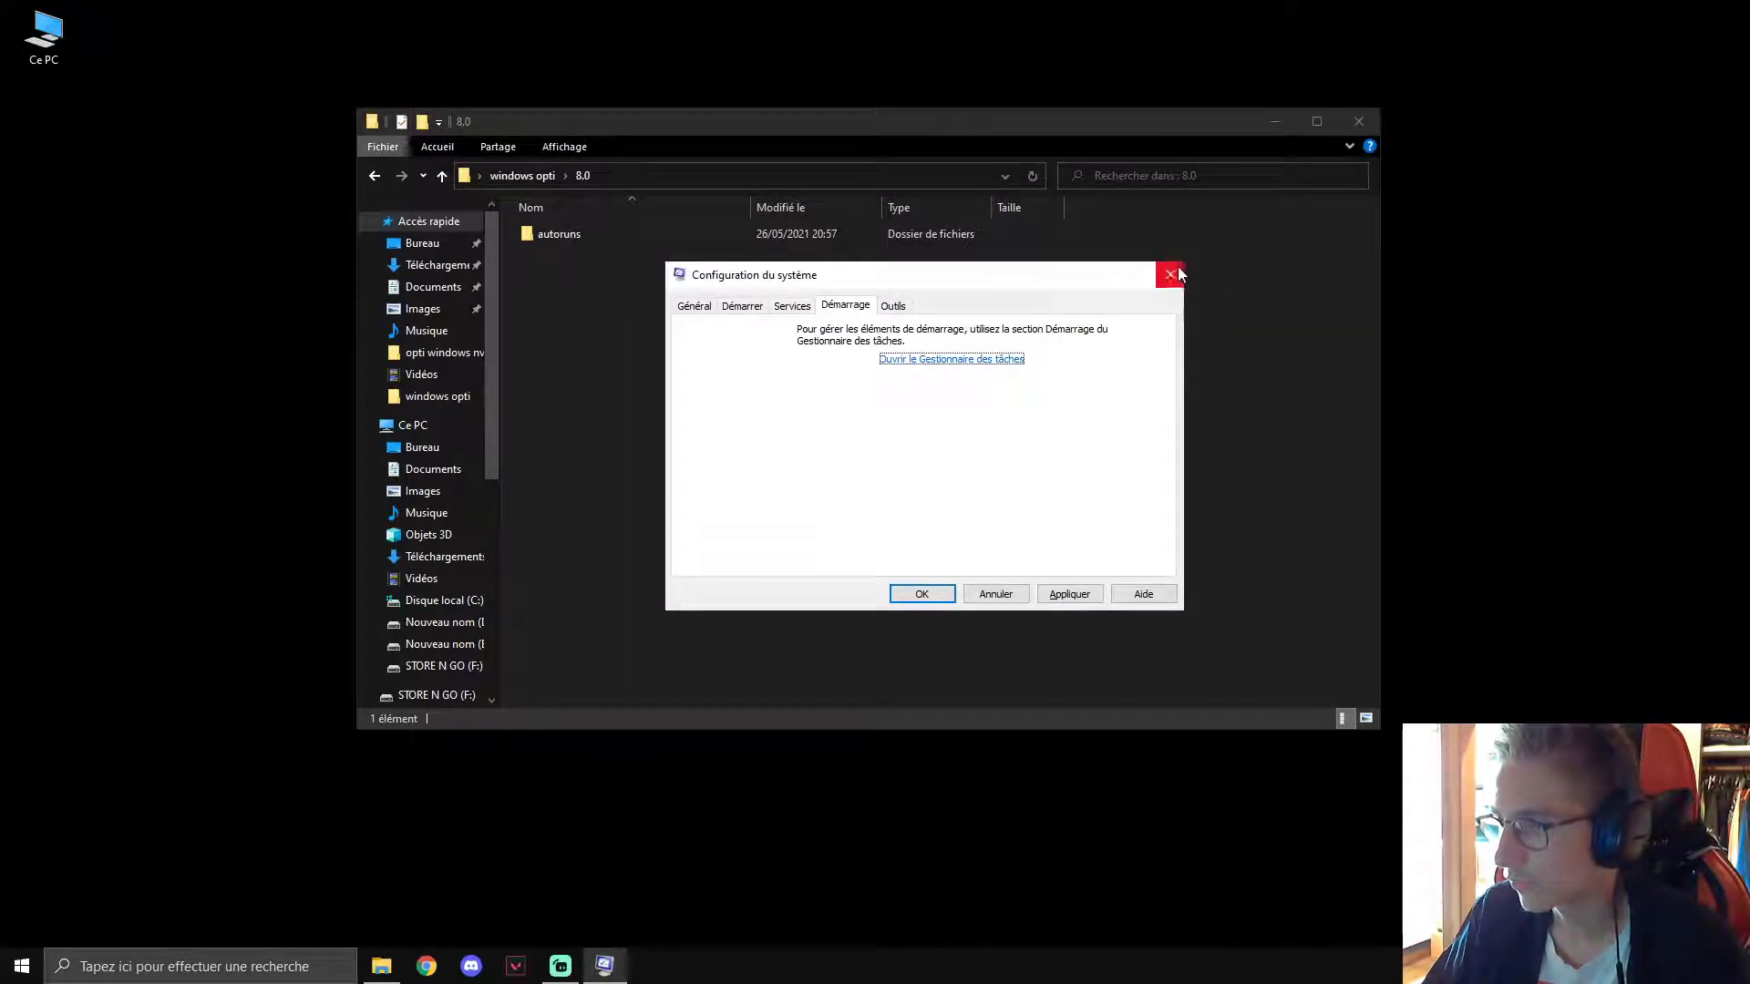
{"action": "left_click", "coordinate": [1173, 274]}
Close the 8.0 folder window and reopen the windows opti folder from the desktop.
{"action": "left_click", "coordinate": [1357, 120]}
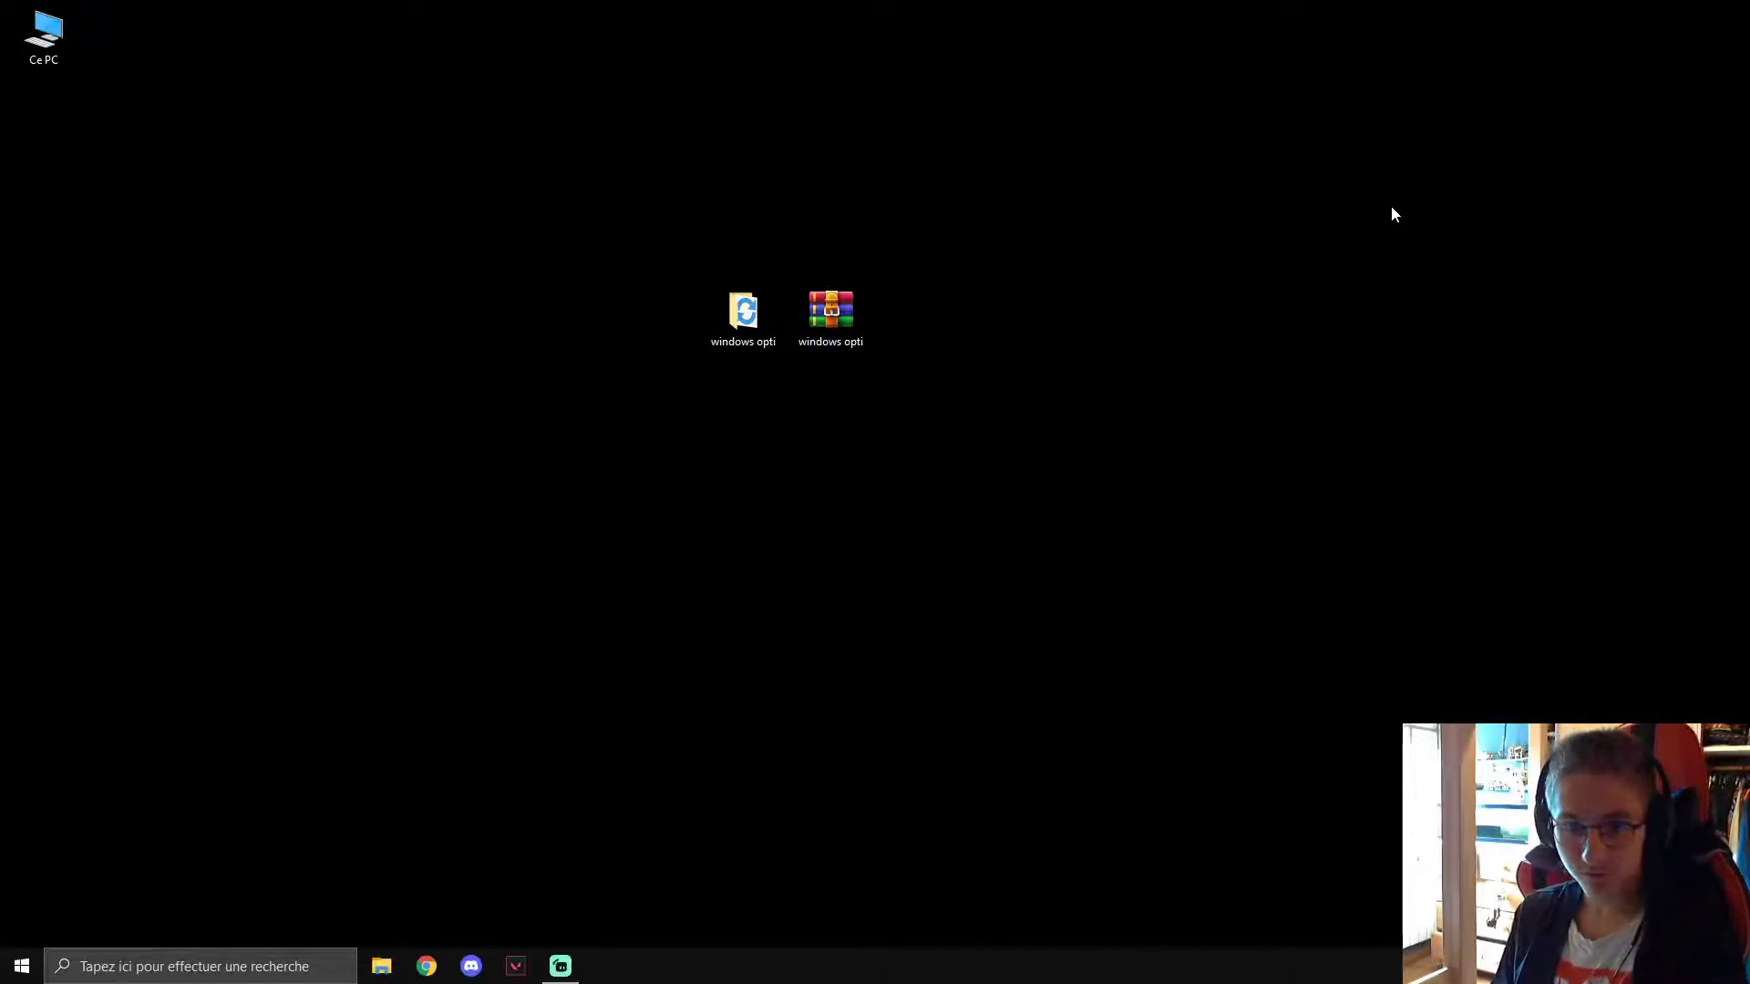
{"action": "double_click", "coordinate": [743, 309]}
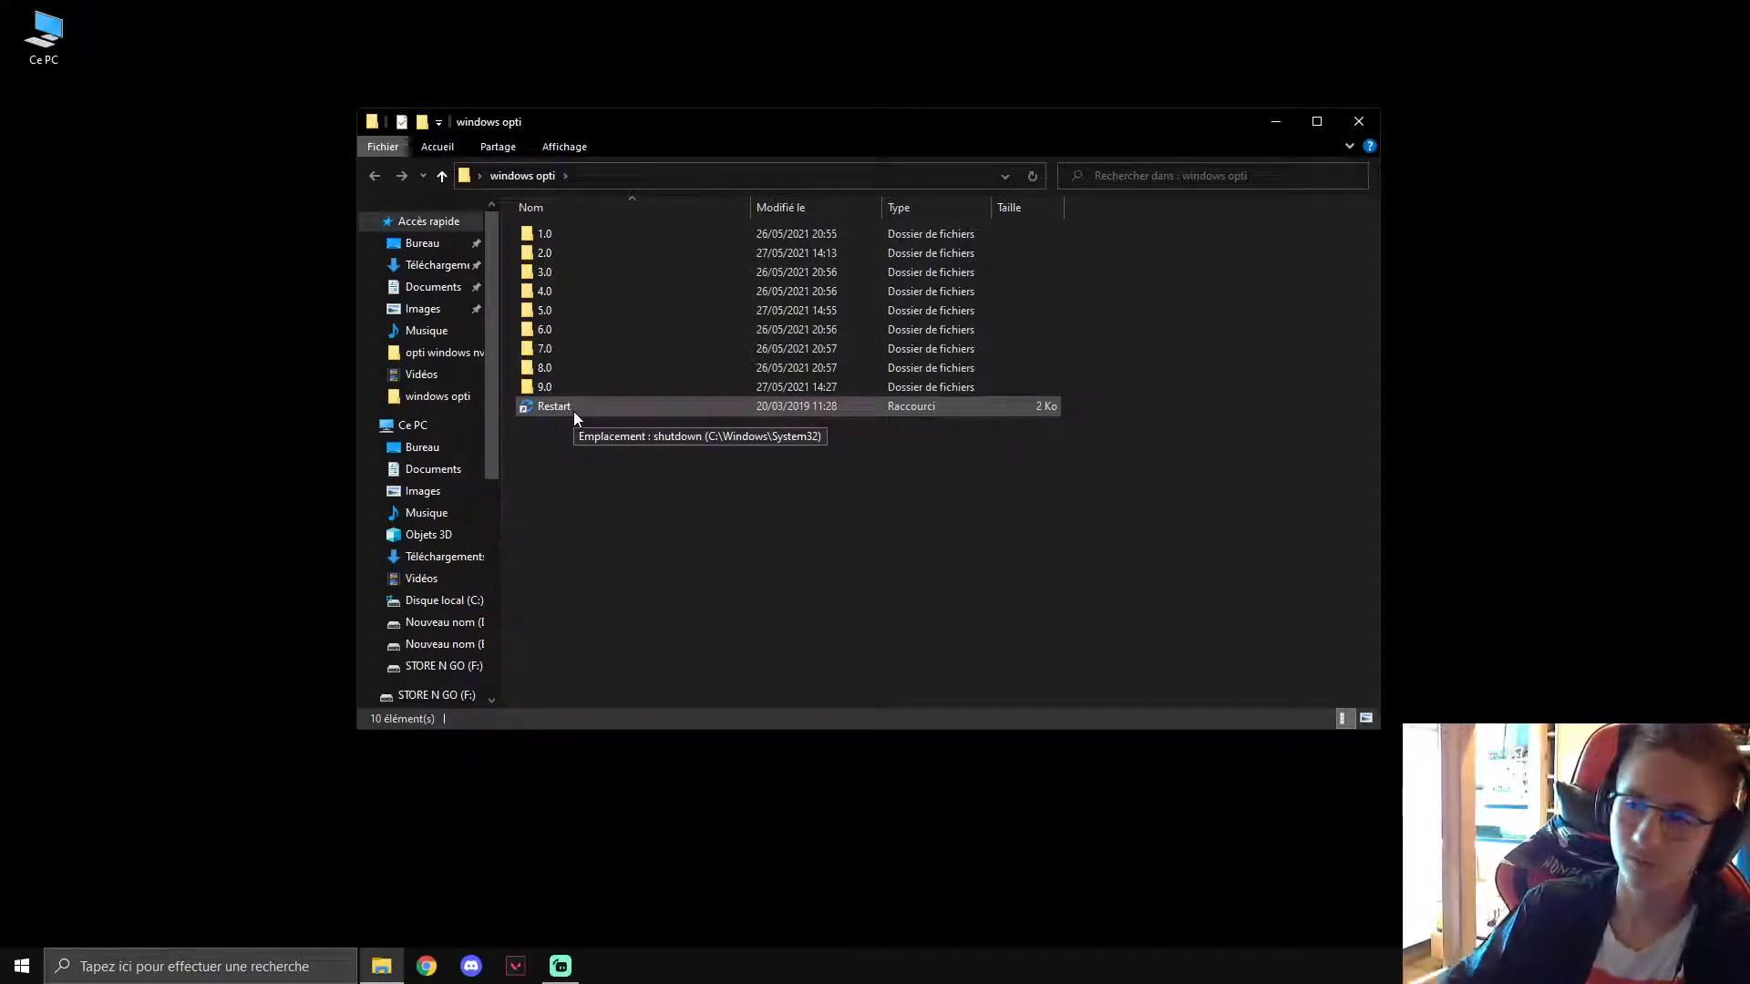
Close the windows opti folder and open twitch.tv/f0rthyper in a new tab in Chrome.
{"action": "left_click", "coordinate": [1358, 121]}
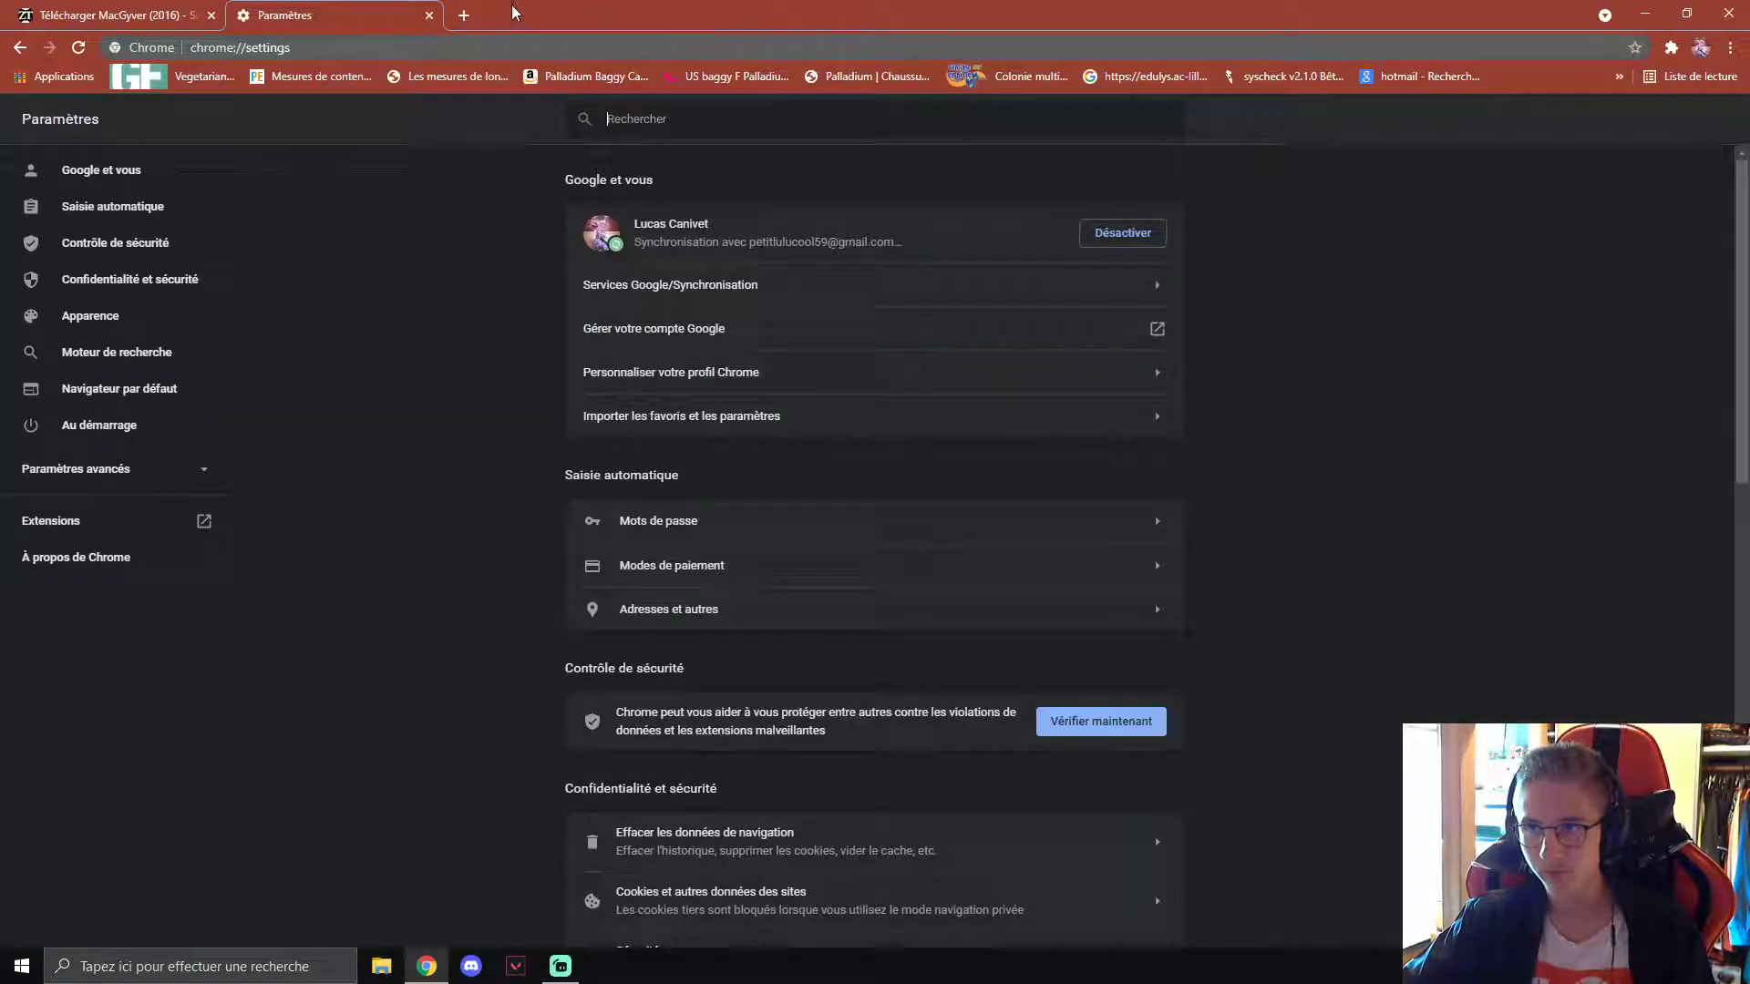
{"action": "left_click", "coordinate": [460, 14]}
{"action": "type", "text": "twitch.tv/f0rthyper"}
{"action": "key", "text": "Return"}
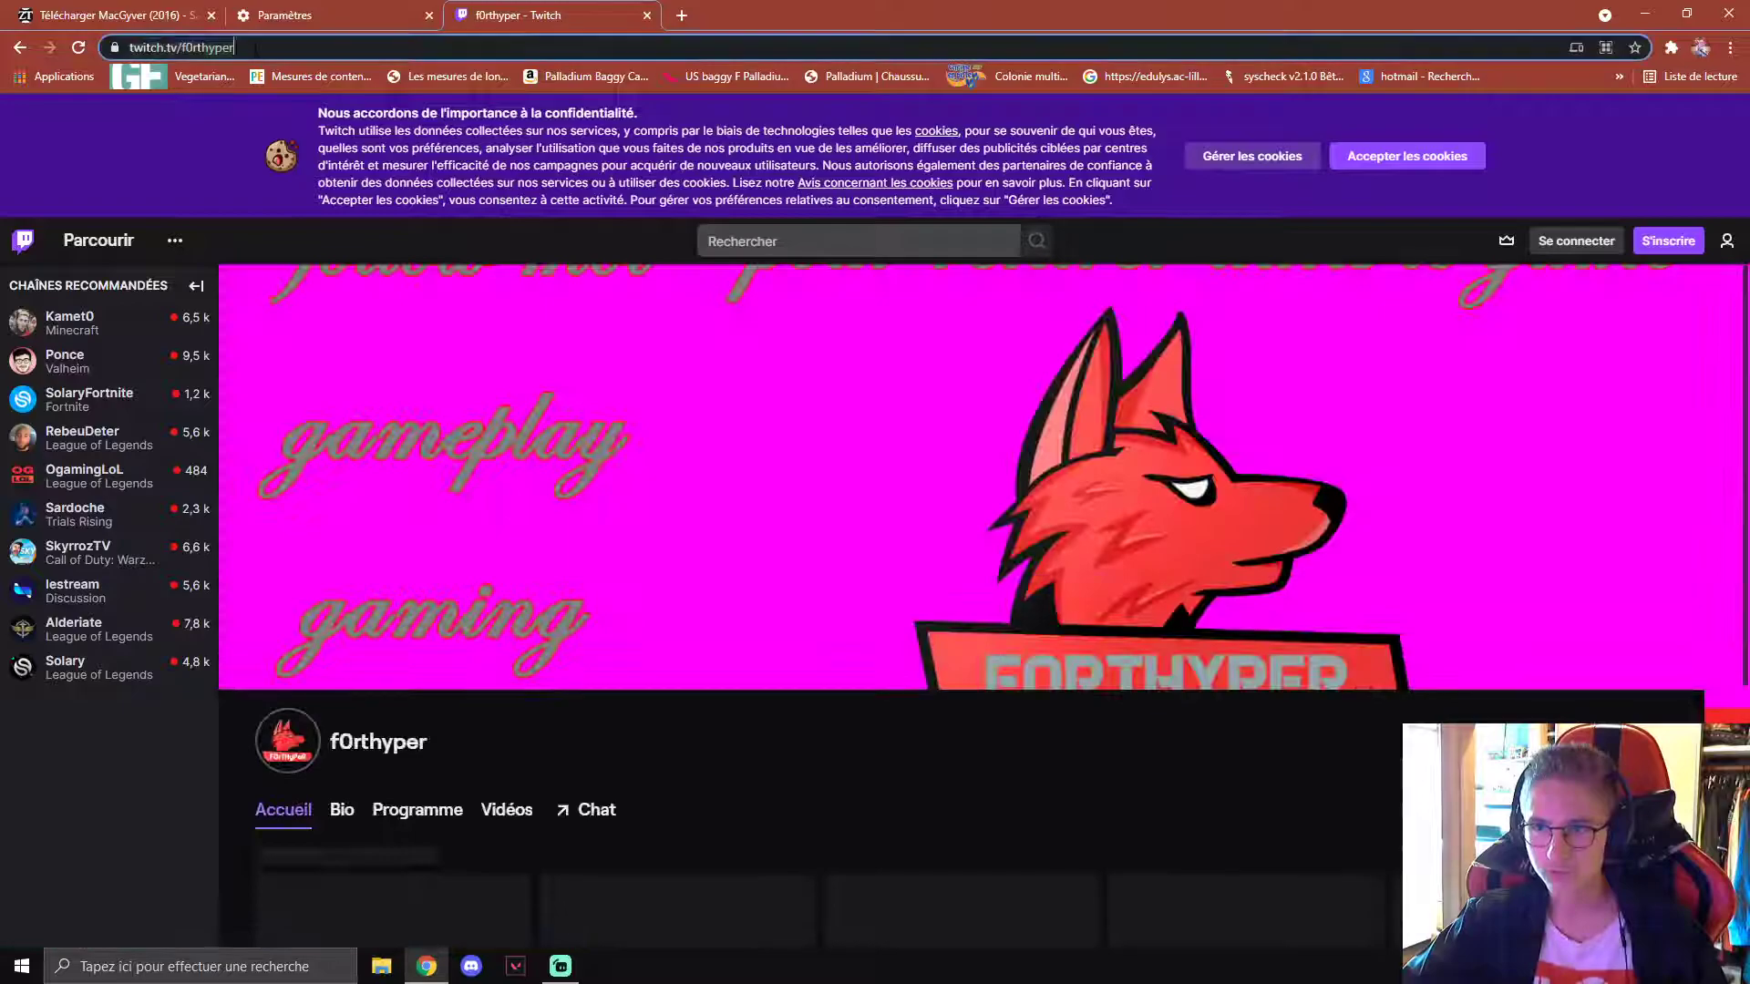
{"action": "left_click", "coordinate": [254, 47]}
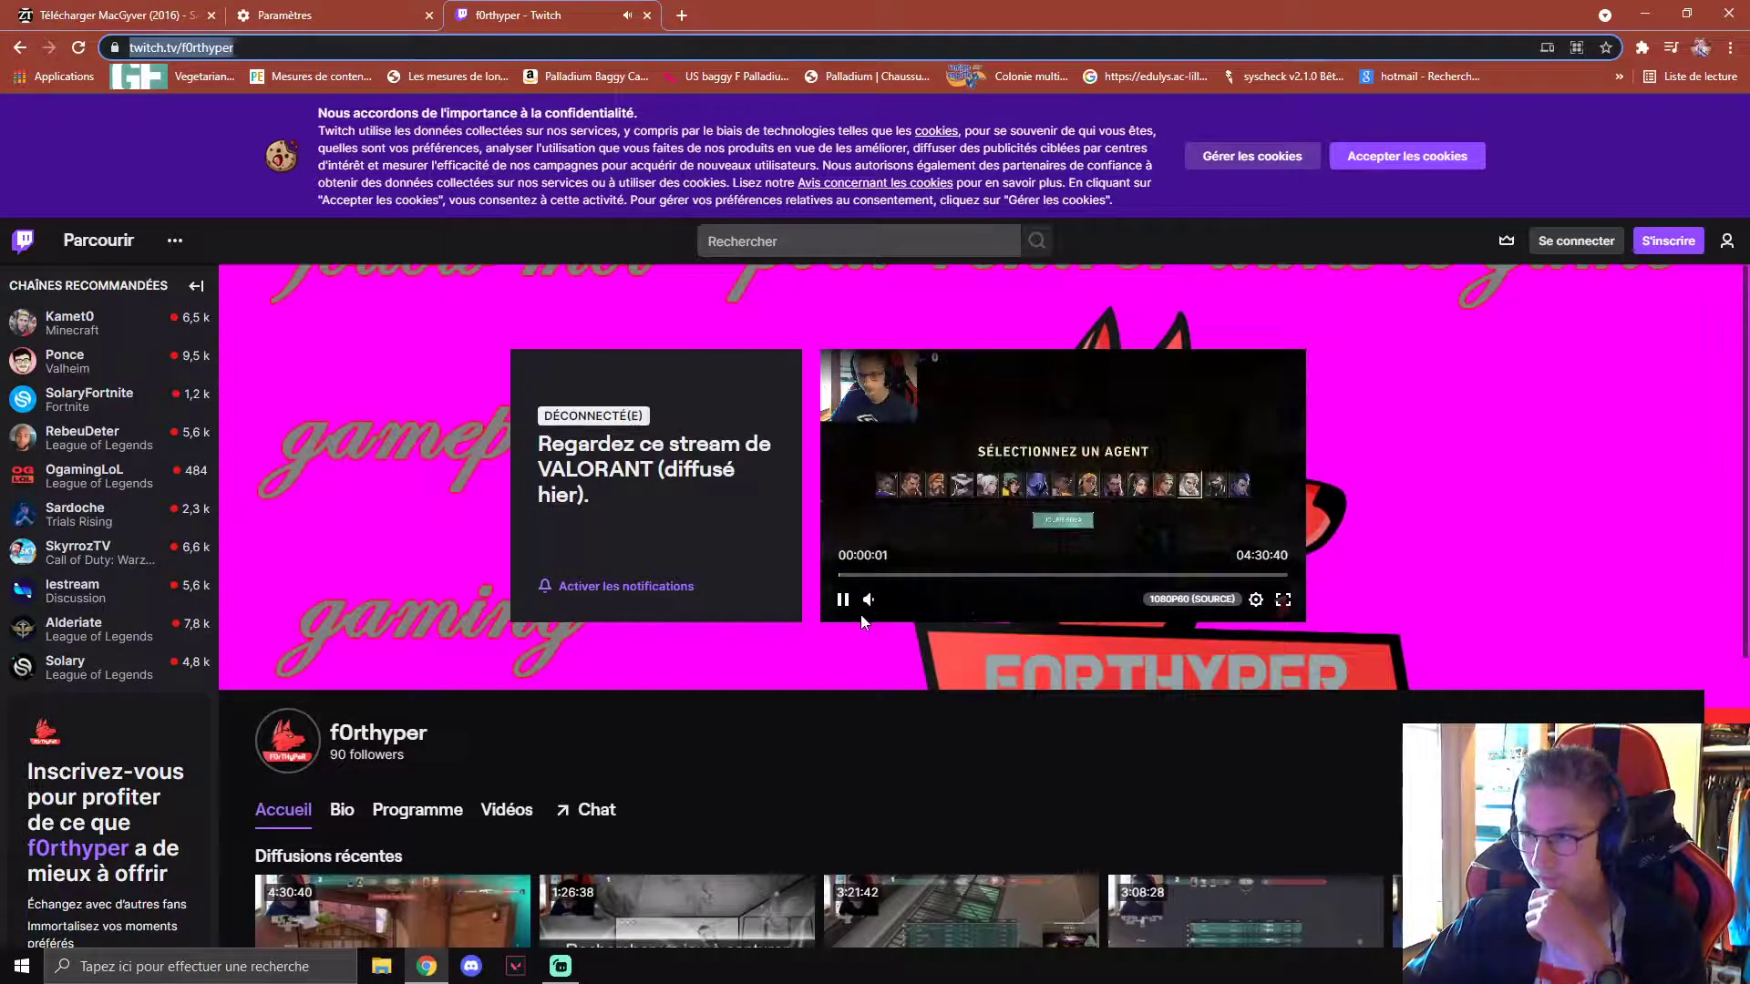
Look over the f0rthyper channel's home page with its replay paused, and close the Twitch tab and minimize the browser.
{"action": "left_click", "coordinate": [842, 599]}
{"action": "scroll", "coordinate": [954, 778], "scroll_direction": "down", "scroll_amount": 5}
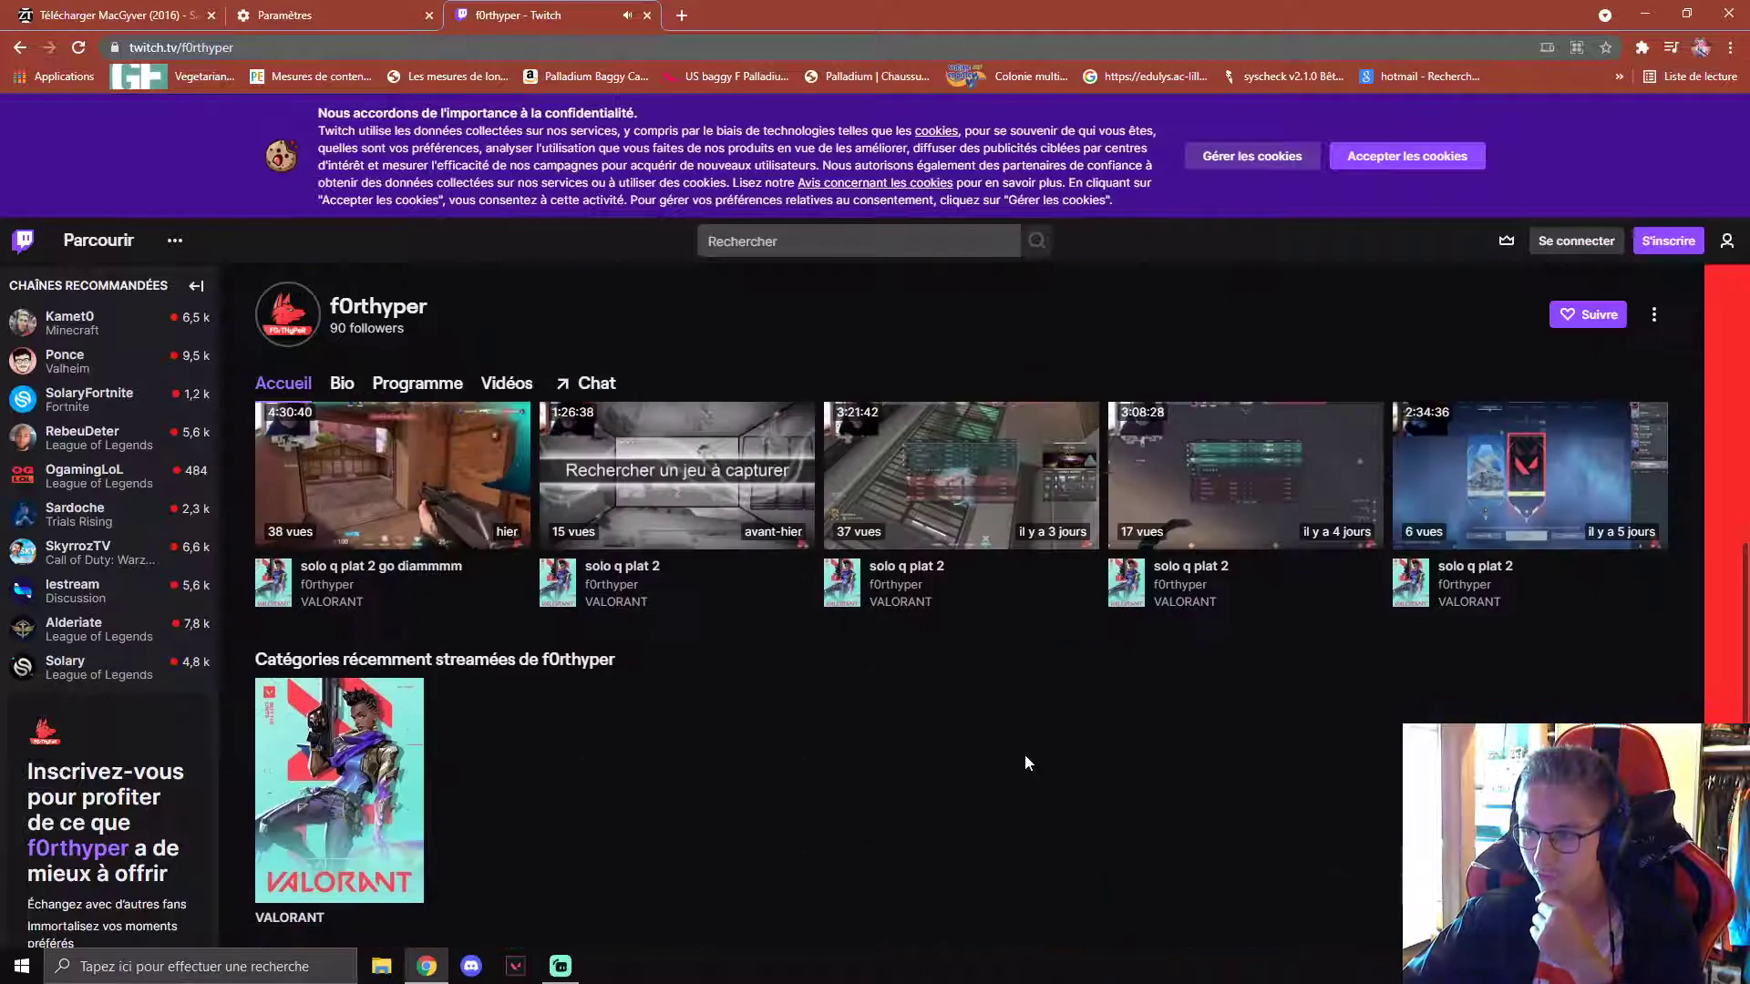
{"action": "scroll", "coordinate": [1222, 801], "scroll_direction": "up", "scroll_amount": 5}
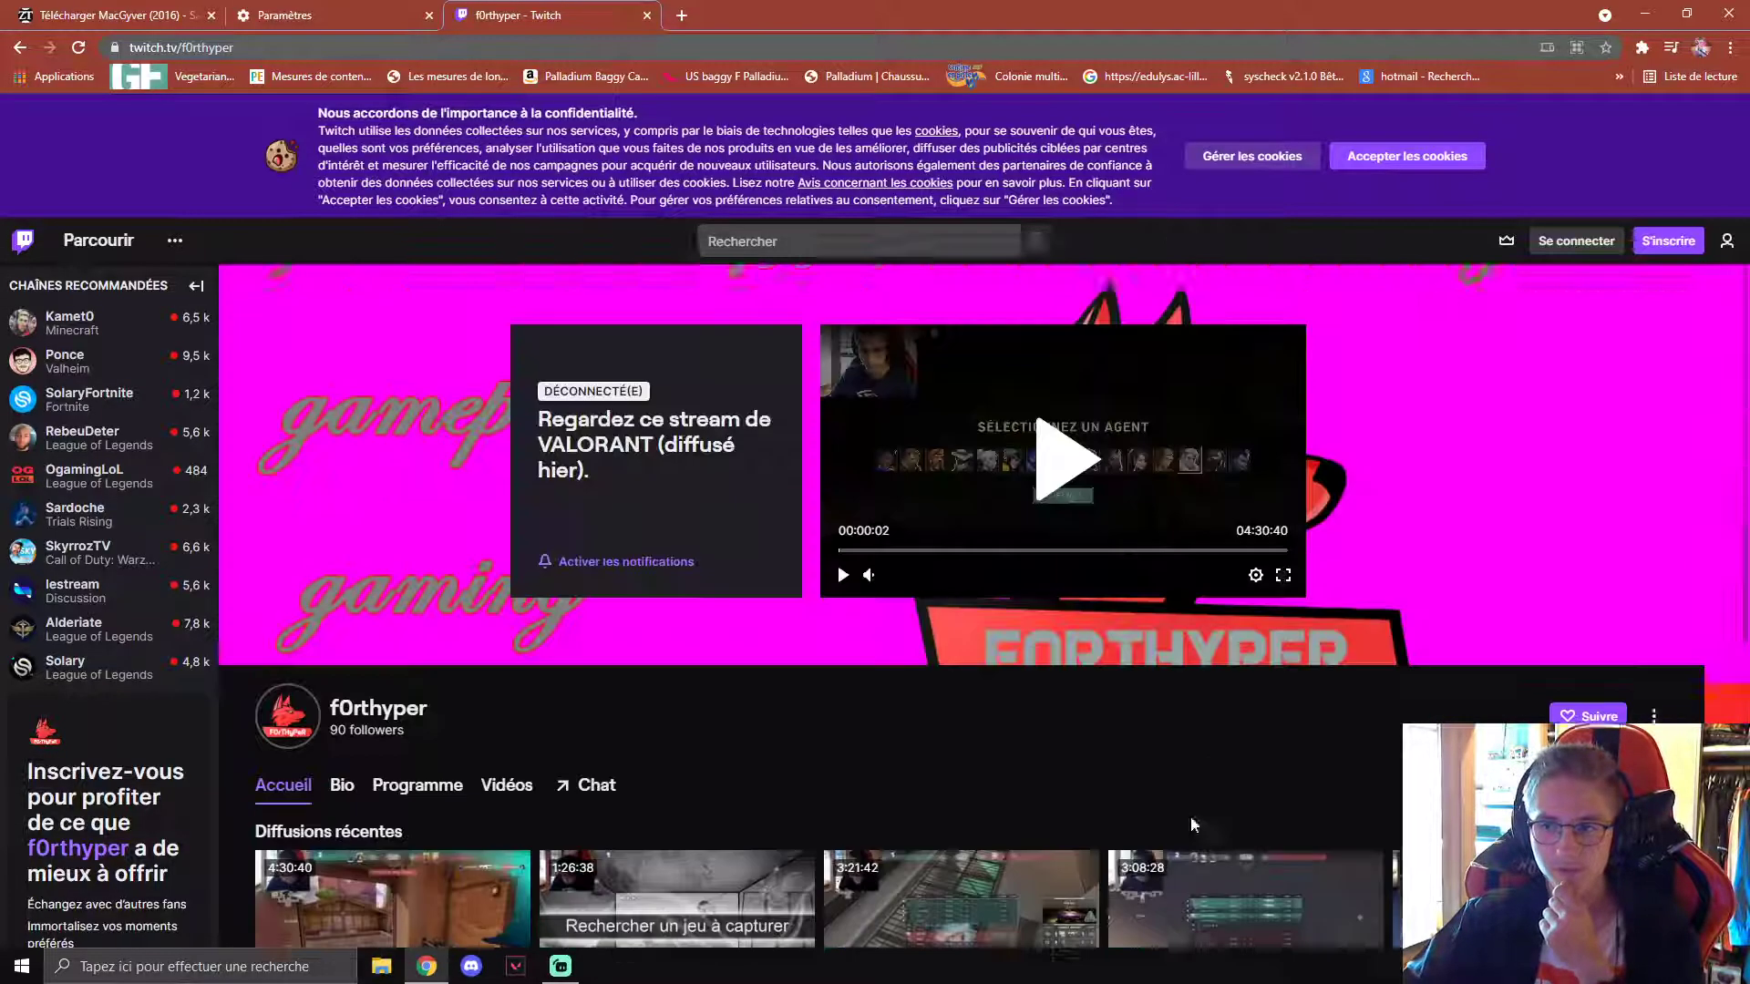
{"action": "left_click", "coordinate": [647, 16]}
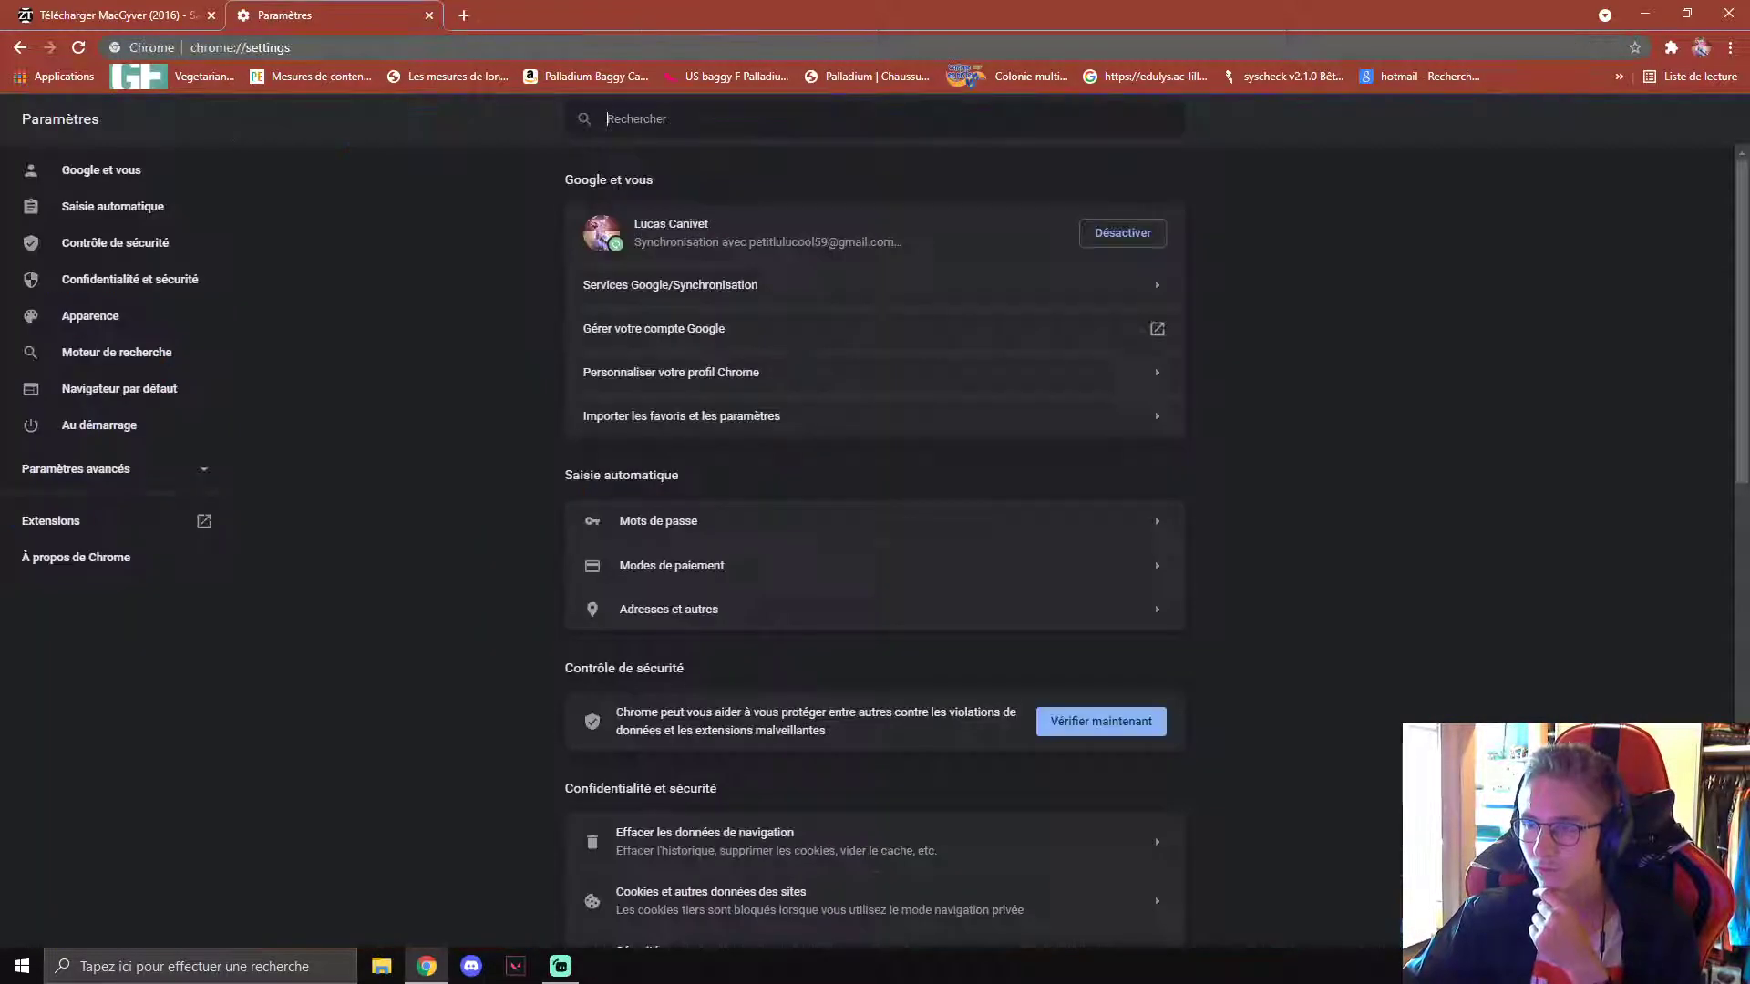
{"action": "left_click", "coordinate": [1645, 13]}
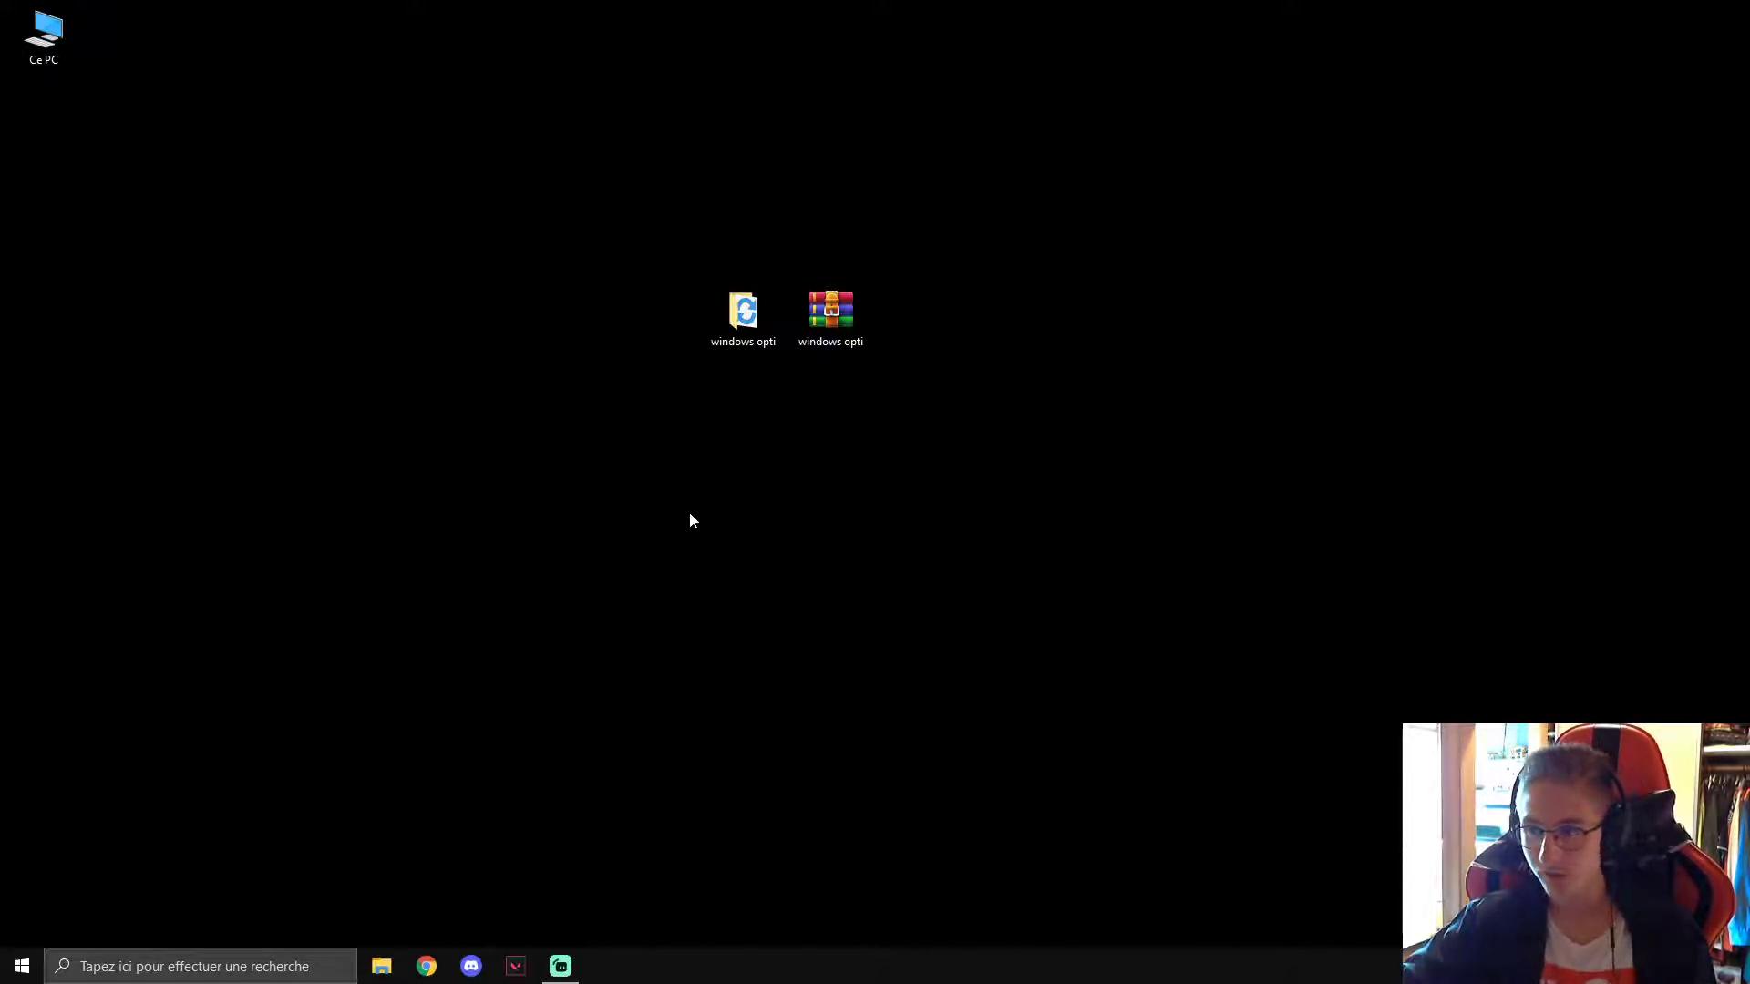
{"action": "right_click", "coordinate": [649, 488]}
{"action": "left_click", "coordinate": [547, 415]}
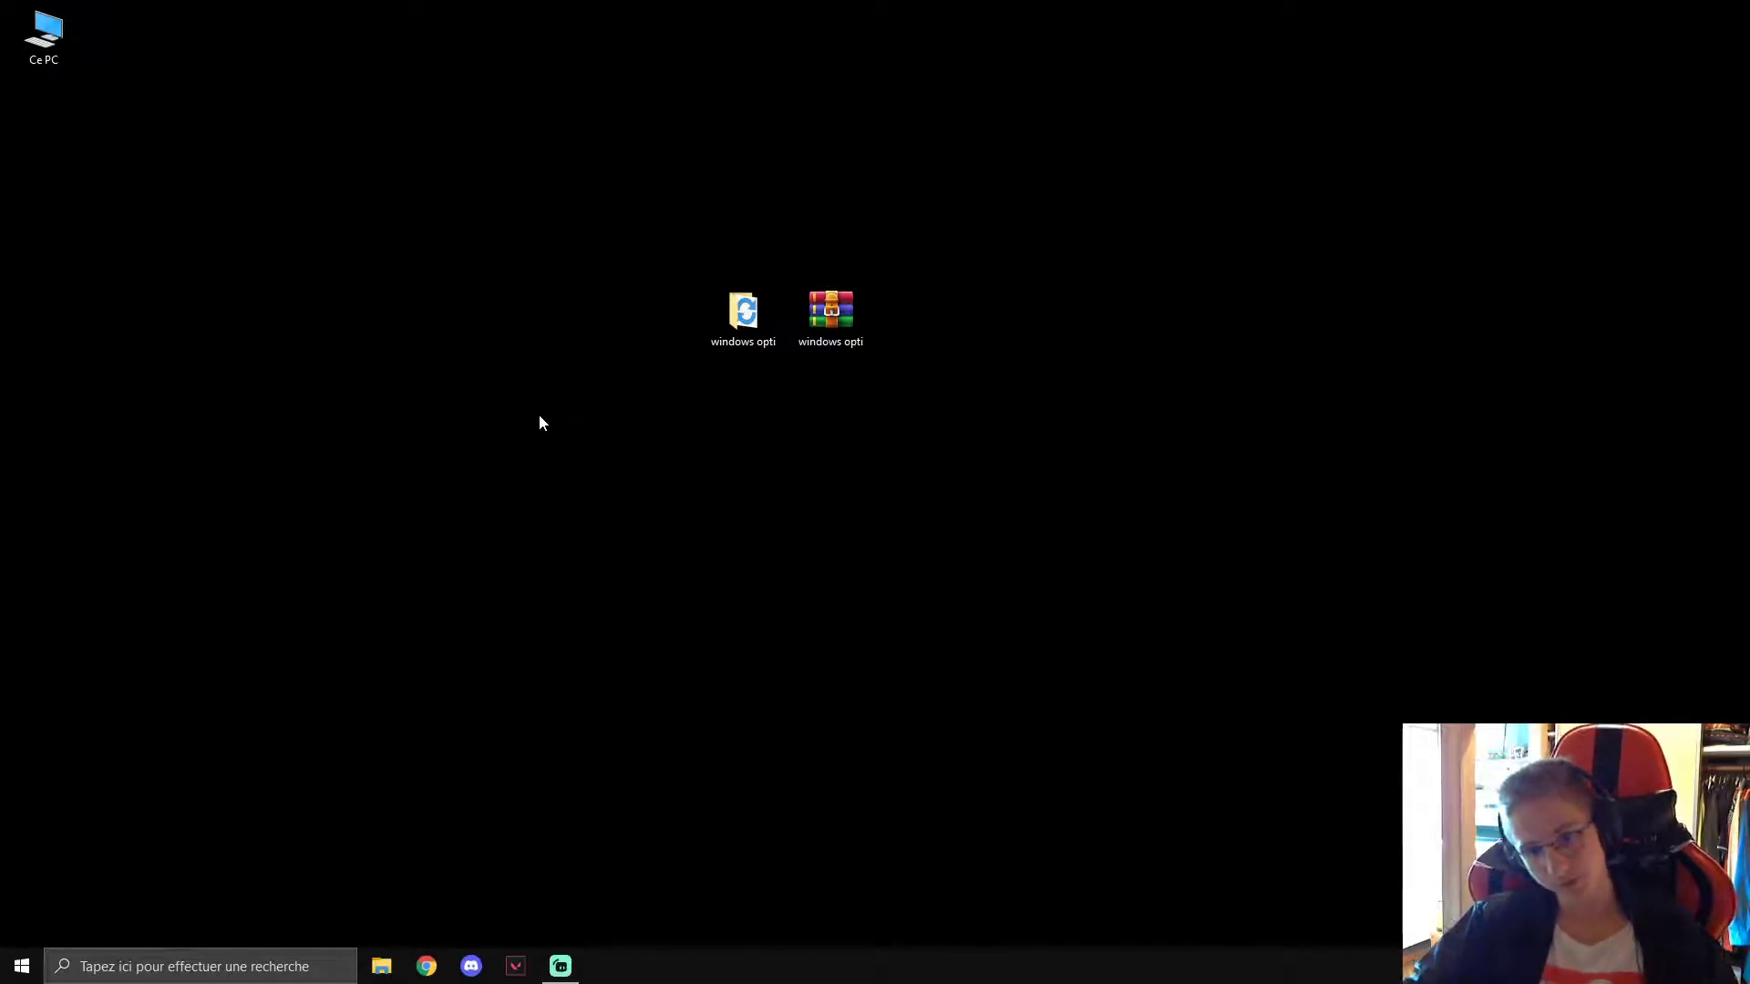